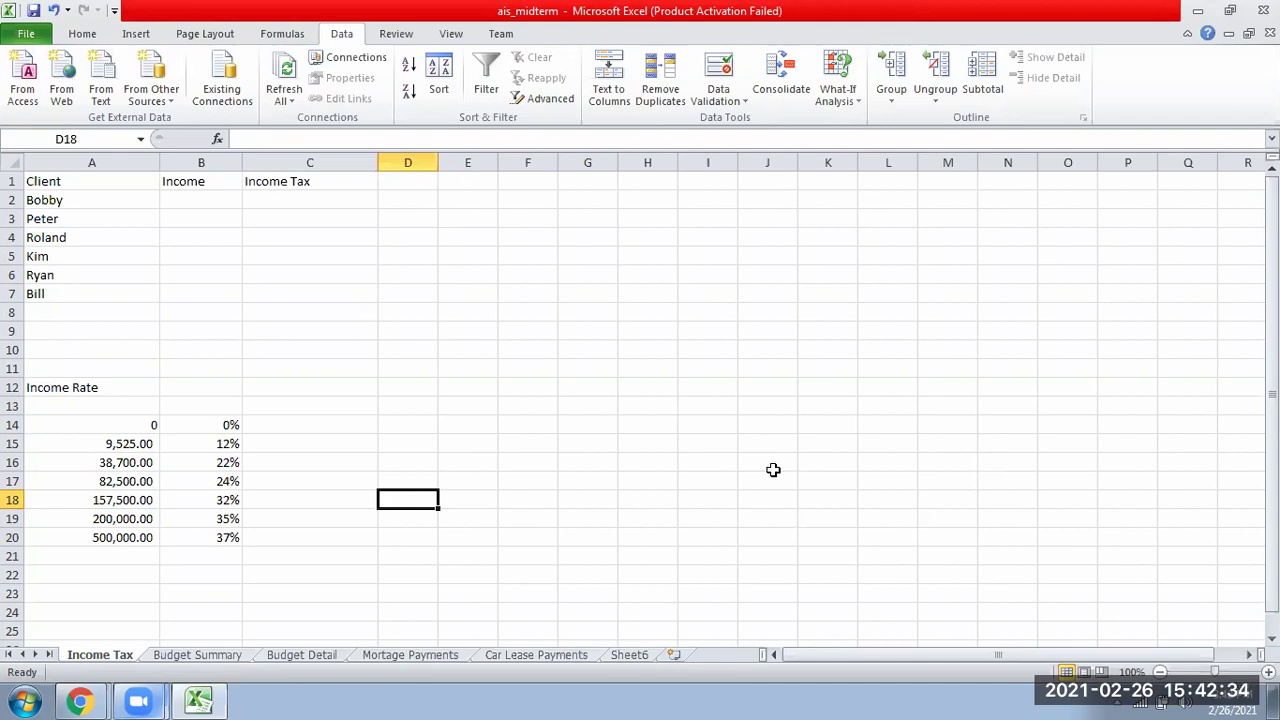
Step: Look through the Budget Summary, Budget Detail, Mortage Payments and Car Lease Payments sheets of the workbook
{"action": "left_click", "coordinate": [212, 658]}
{"action": "left_click", "coordinate": [303, 657]}
{"action": "left_click", "coordinate": [371, 657]}
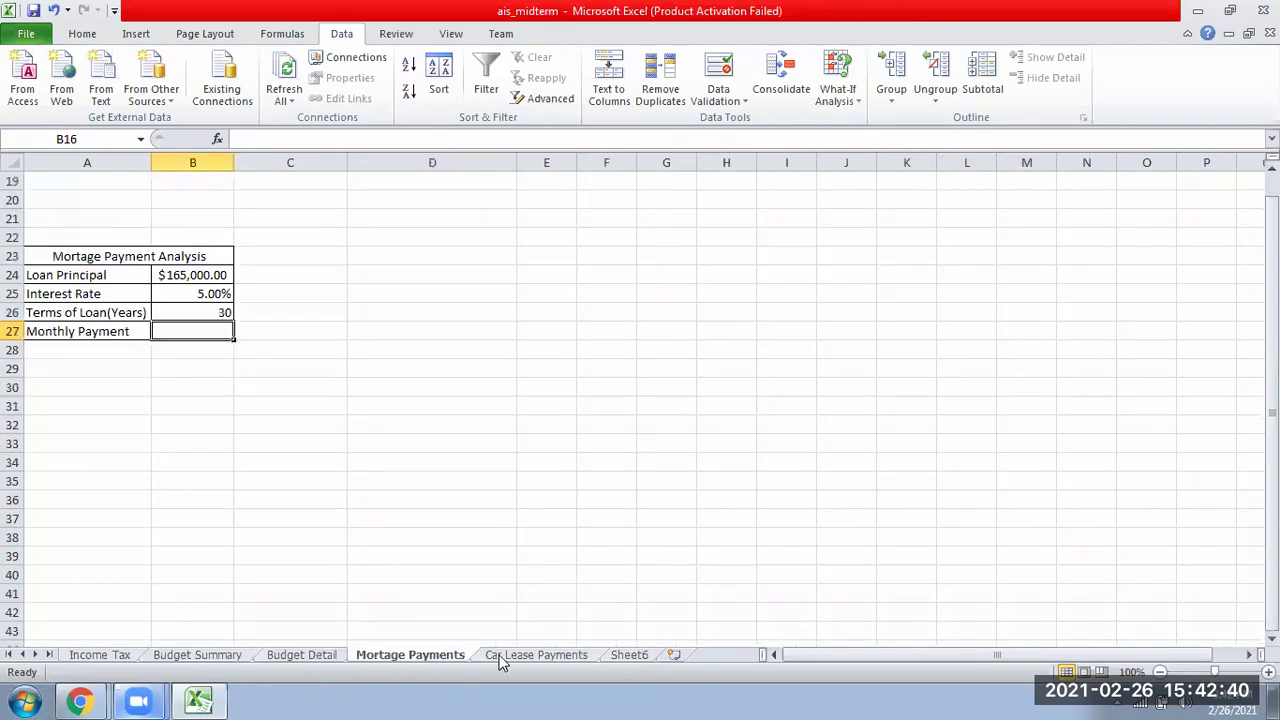
{"action": "left_click", "coordinate": [551, 658]}
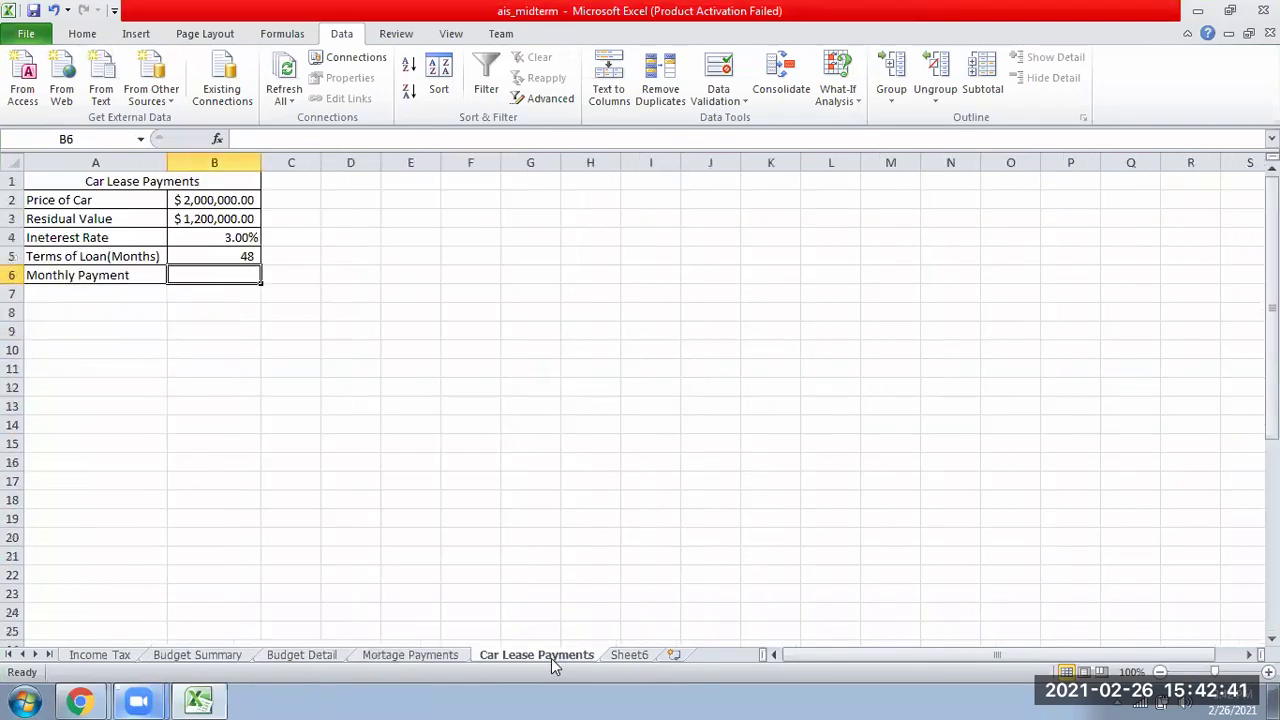
Step: Examine the Cash Budget row labels and the savings plan table on the Budget Summary sheet
{"action": "left_click", "coordinate": [226, 659]}
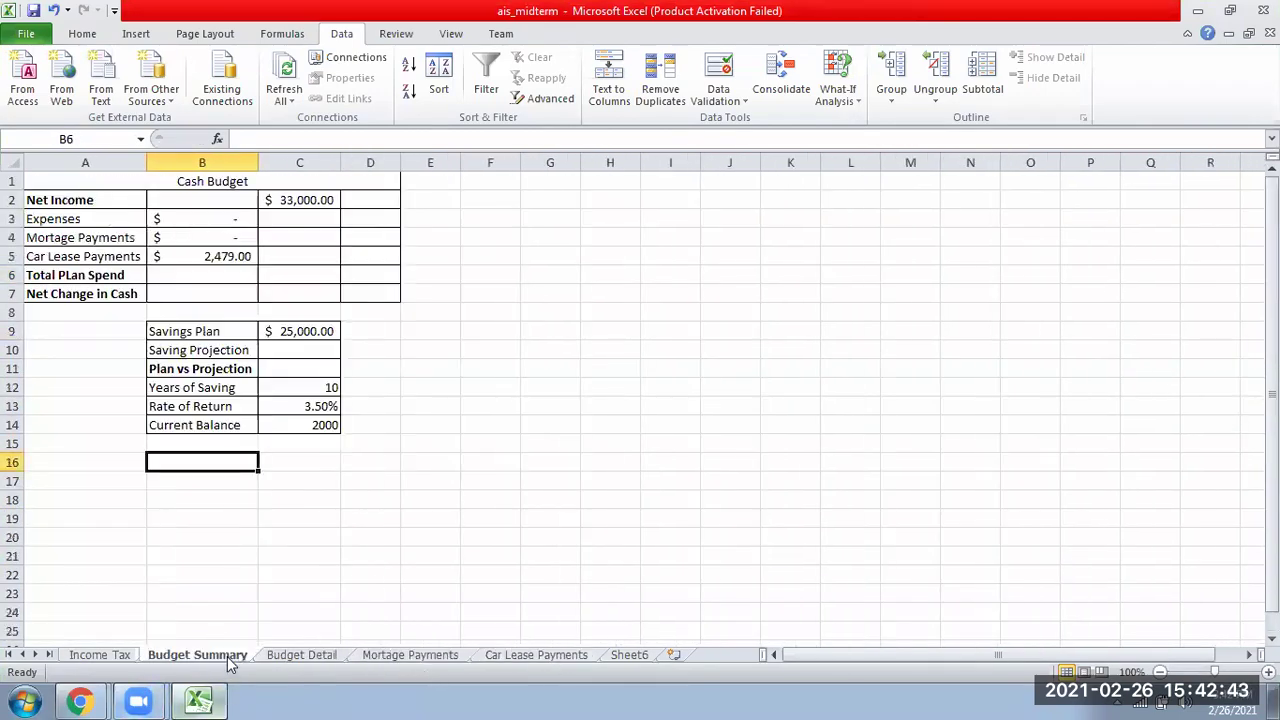
{"action": "left_click", "coordinate": [115, 187]}
{"action": "left_click", "coordinate": [82, 202]}
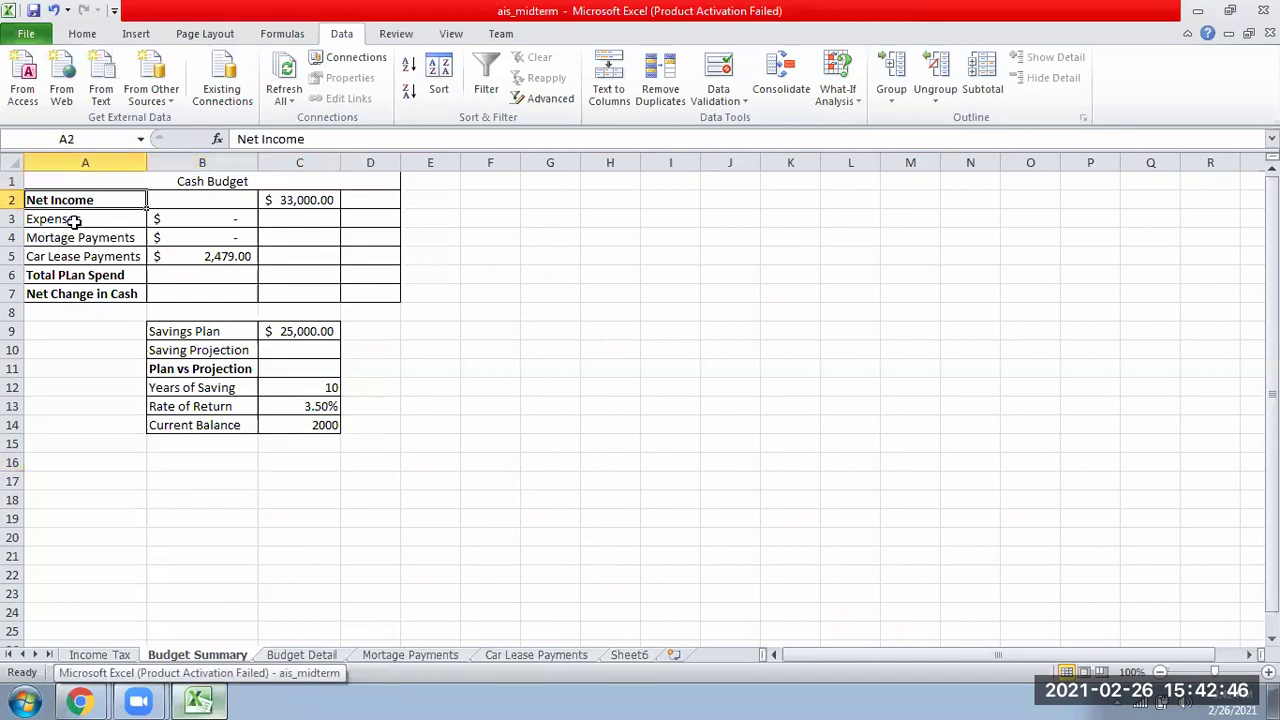
{"action": "left_click", "coordinate": [74, 221]}
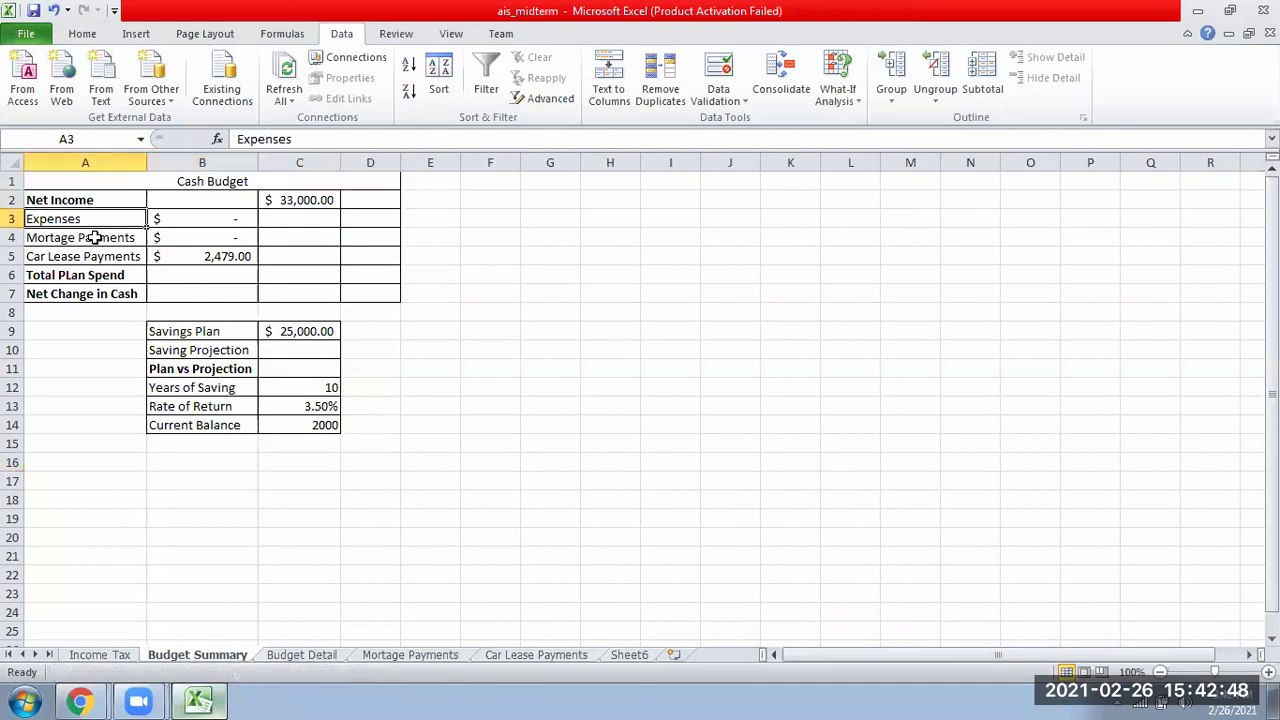
{"action": "left_click", "coordinate": [122, 240]}
{"action": "left_click", "coordinate": [128, 256]}
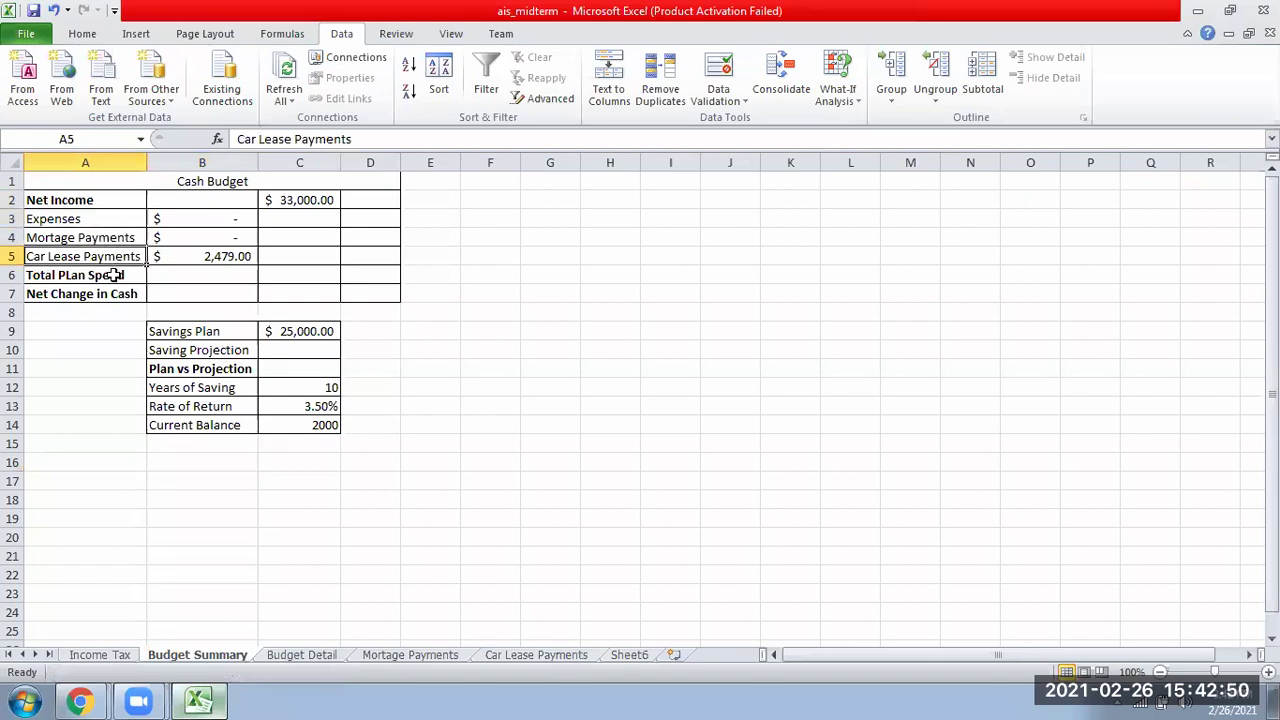
{"action": "left_click", "coordinate": [119, 277]}
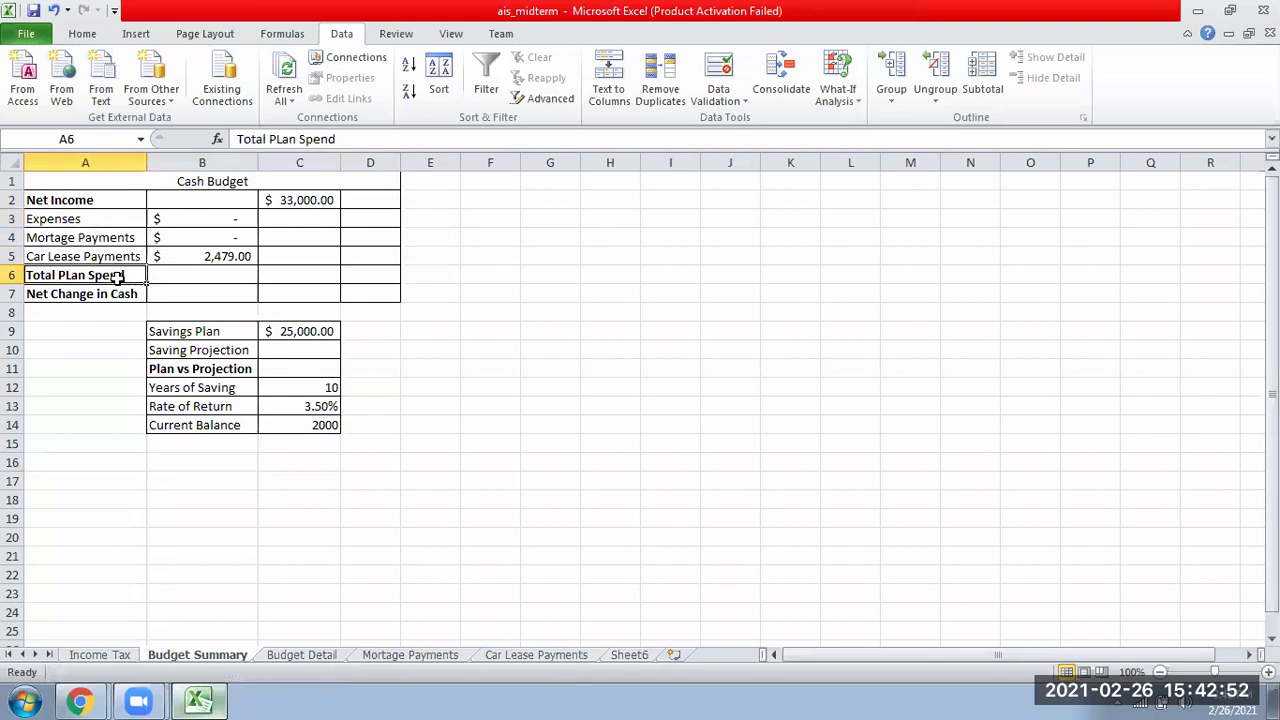
{"action": "left_click", "coordinate": [74, 290]}
{"action": "left_click_drag", "start_coordinate": [168, 336], "coordinate": [280, 420]}
Step: Examine the expense plan categories on Budget Detail, the mortgage payment analysis table and the car lease payments table
{"action": "left_click", "coordinate": [300, 654]}
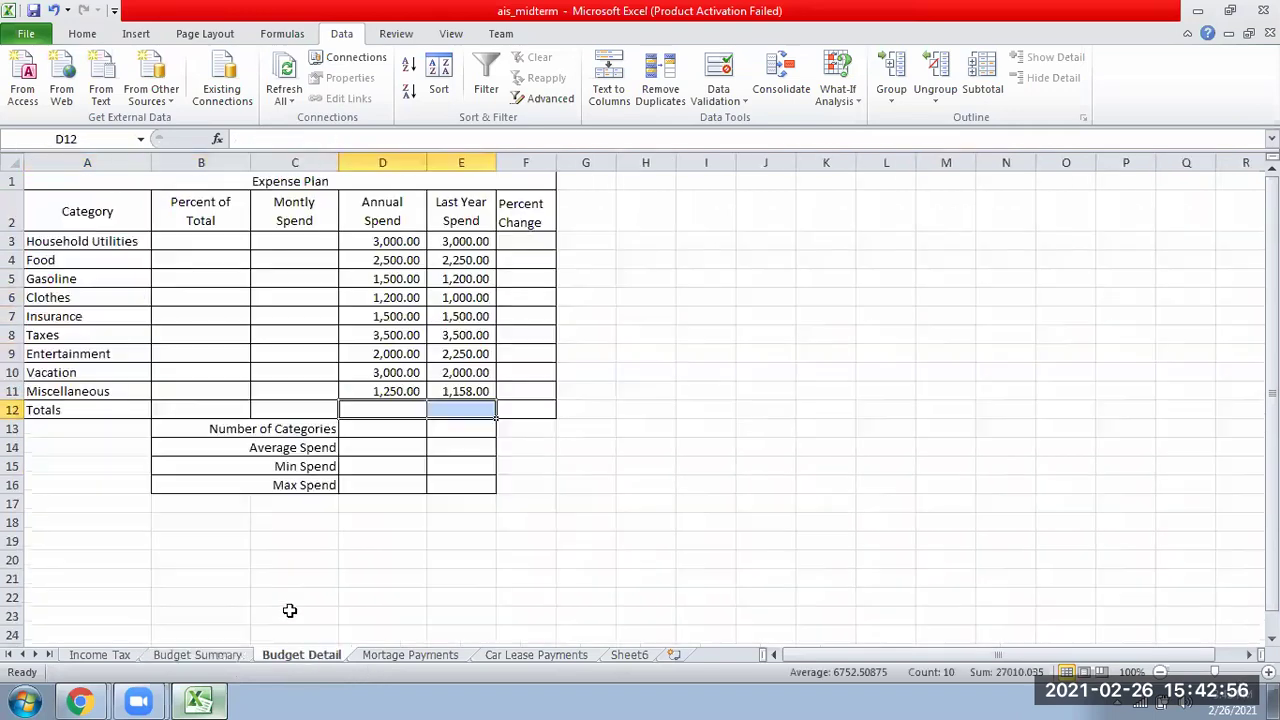
{"action": "left_click", "coordinate": [329, 184]}
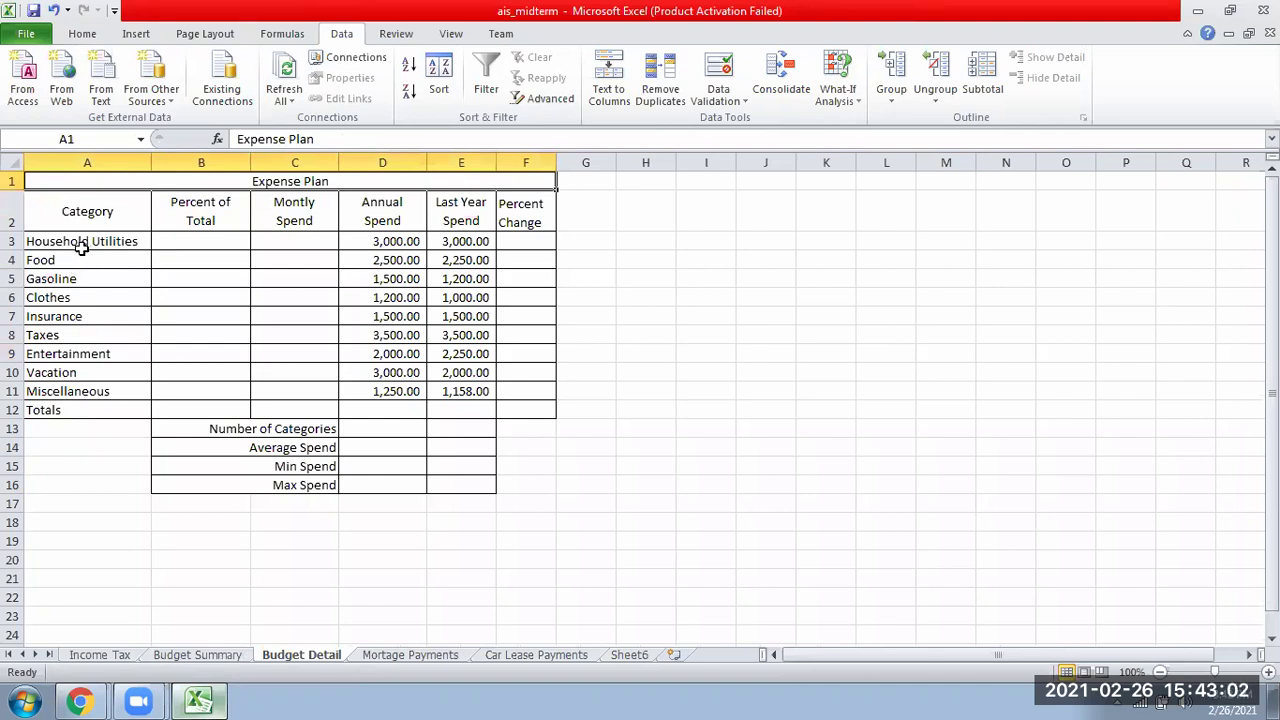
{"action": "left_click_drag", "start_coordinate": [42, 242], "coordinate": [128, 348]}
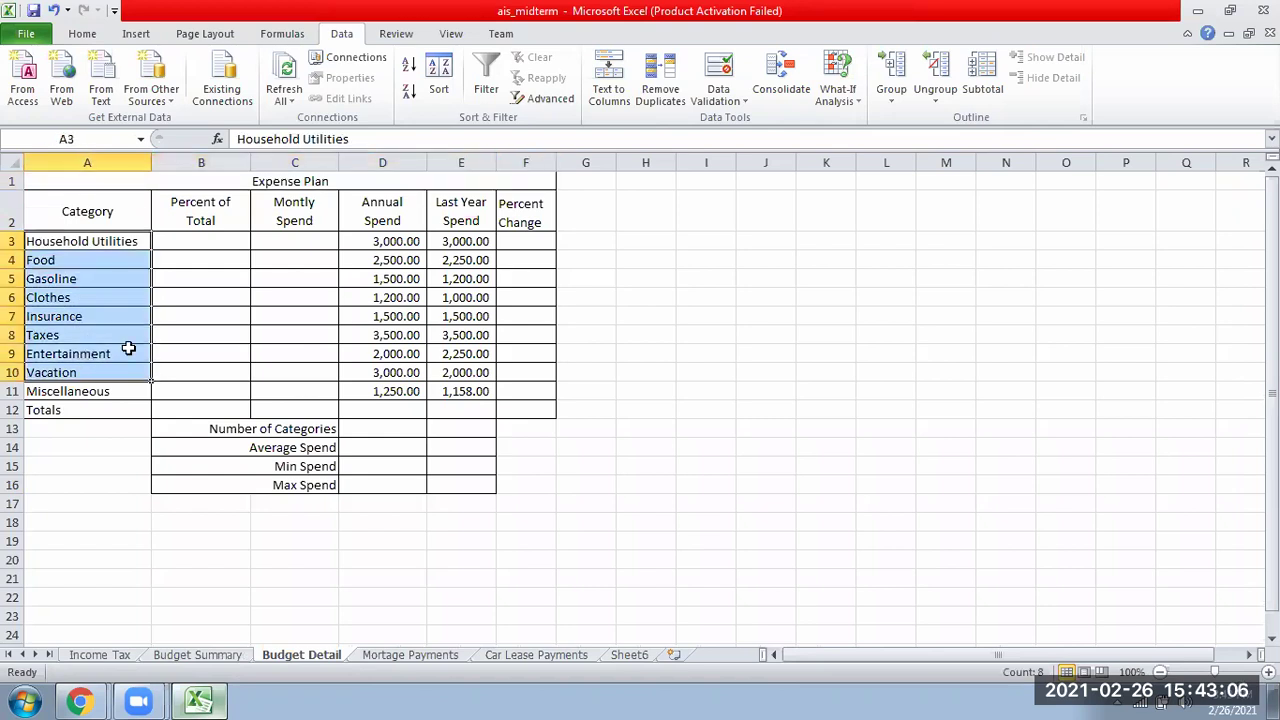
{"action": "left_click", "coordinate": [396, 660]}
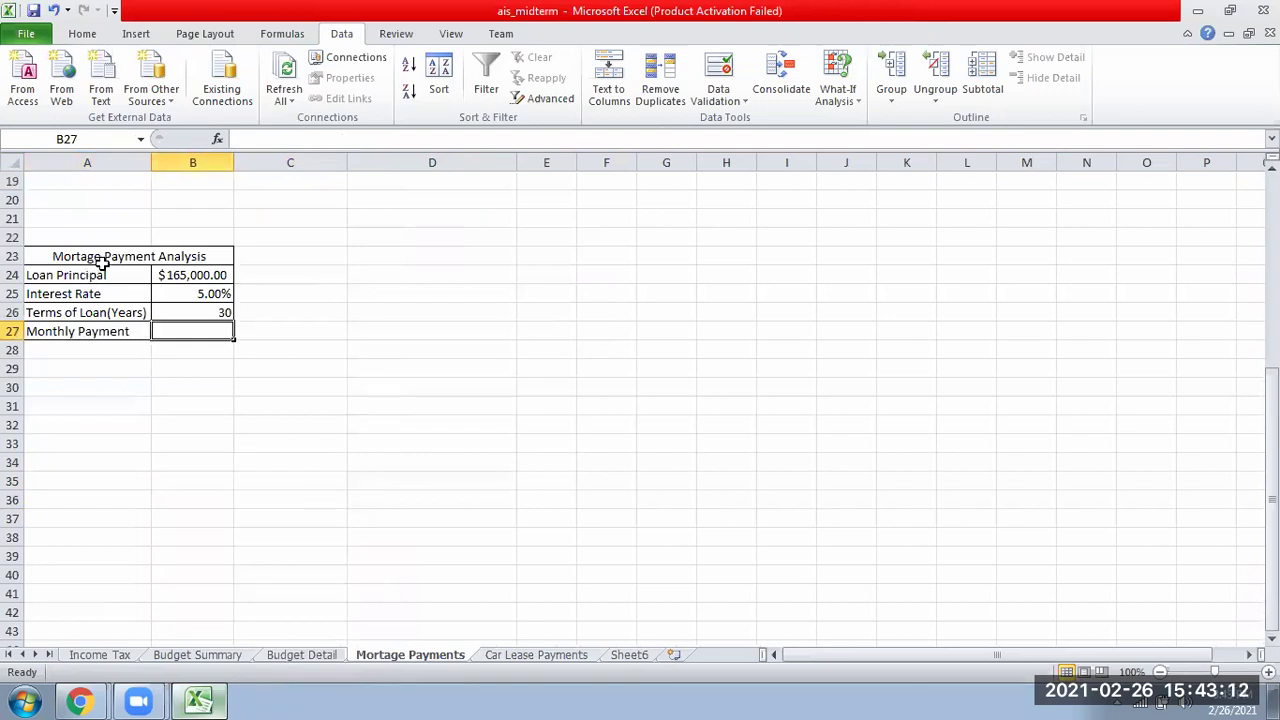
{"action": "left_click_drag", "start_coordinate": [105, 258], "coordinate": [173, 328]}
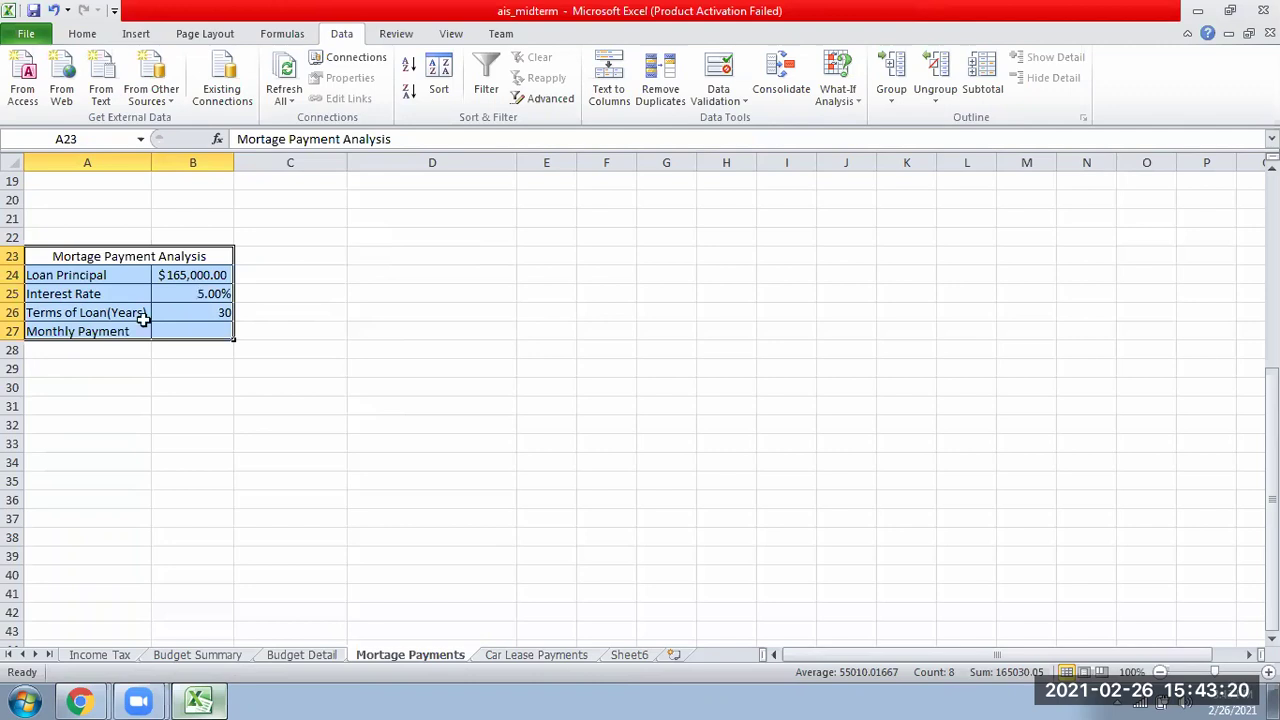
{"action": "left_click", "coordinate": [518, 658]}
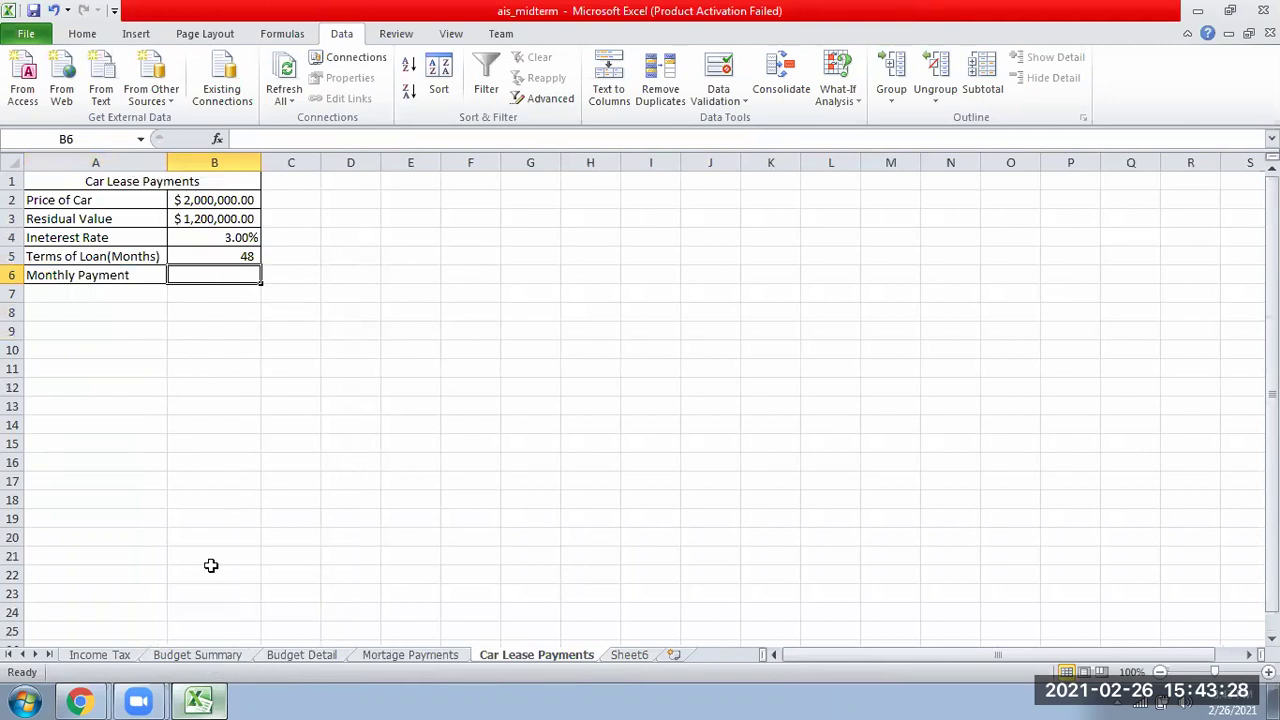
Step: Revisit the detail, mortgage and lease sheets, and review the cash budget and savings tables on Budget Summary
{"action": "left_click", "coordinate": [303, 658]}
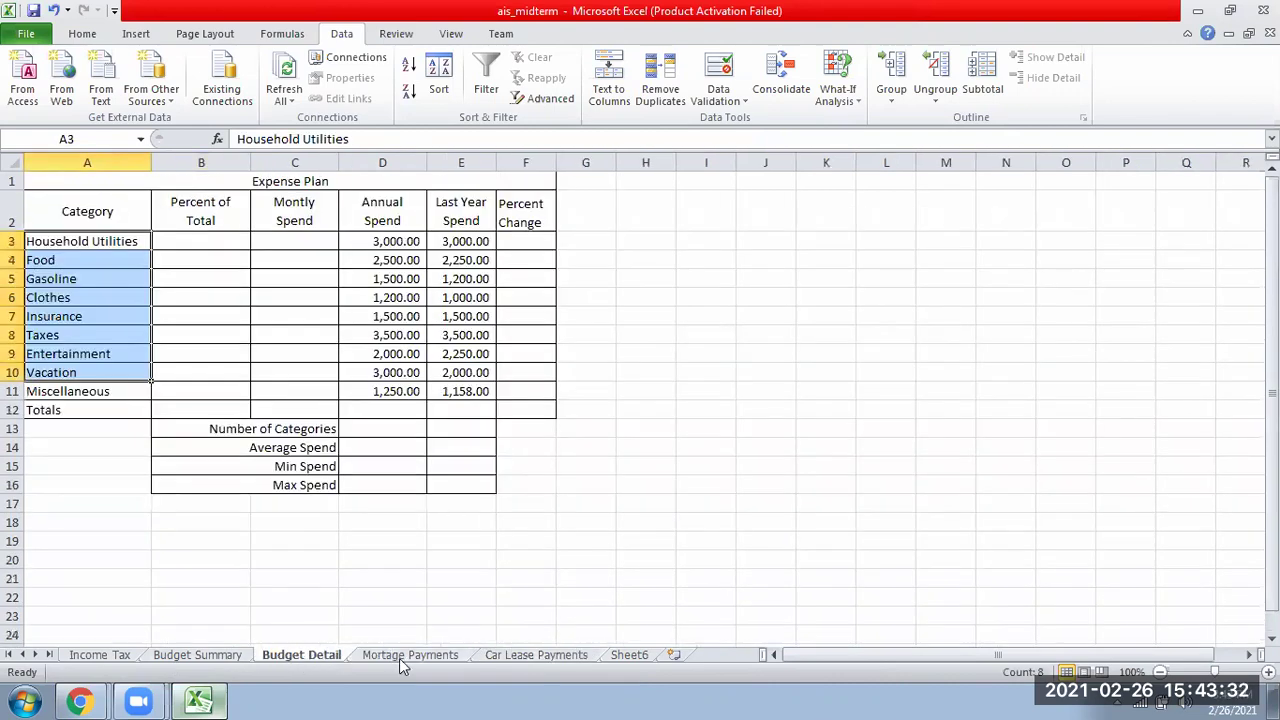
{"action": "left_click", "coordinate": [403, 658]}
{"action": "left_click", "coordinate": [532, 658]}
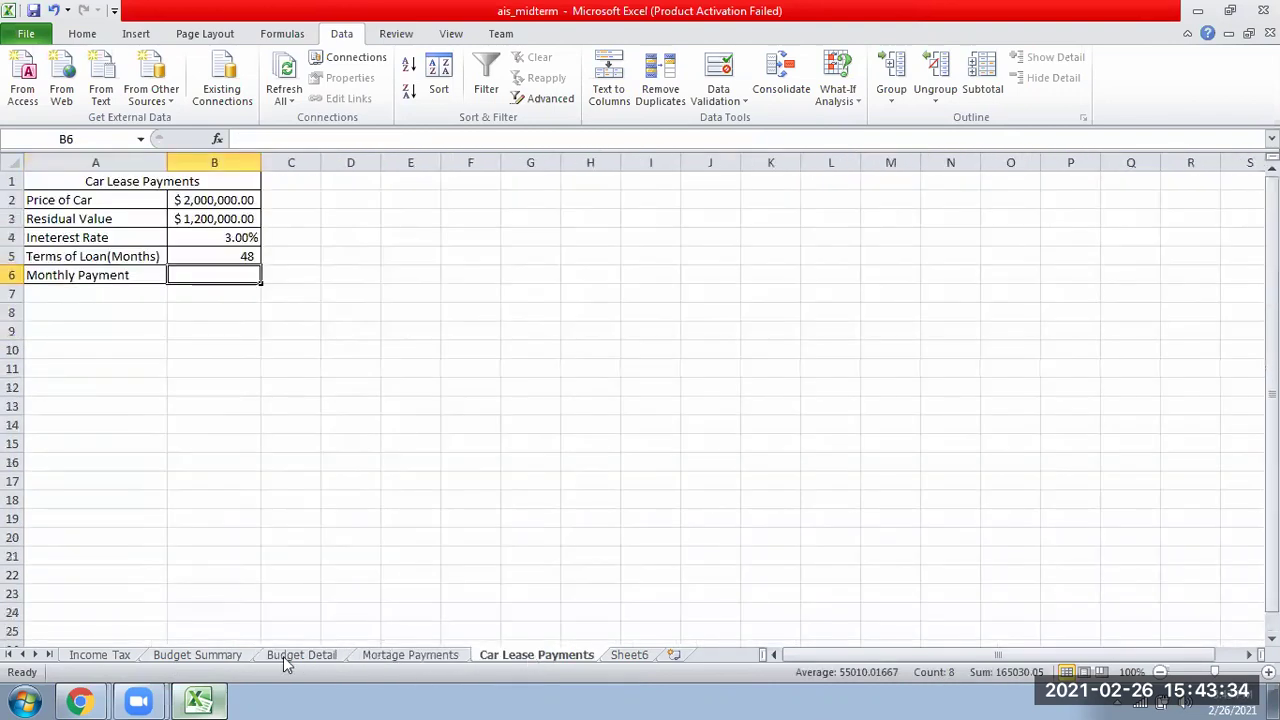
{"action": "left_click", "coordinate": [222, 660]}
{"action": "left_click_drag", "start_coordinate": [216, 218], "coordinate": [283, 280]}
{"action": "left_click_drag", "start_coordinate": [57, 186], "coordinate": [289, 280]}
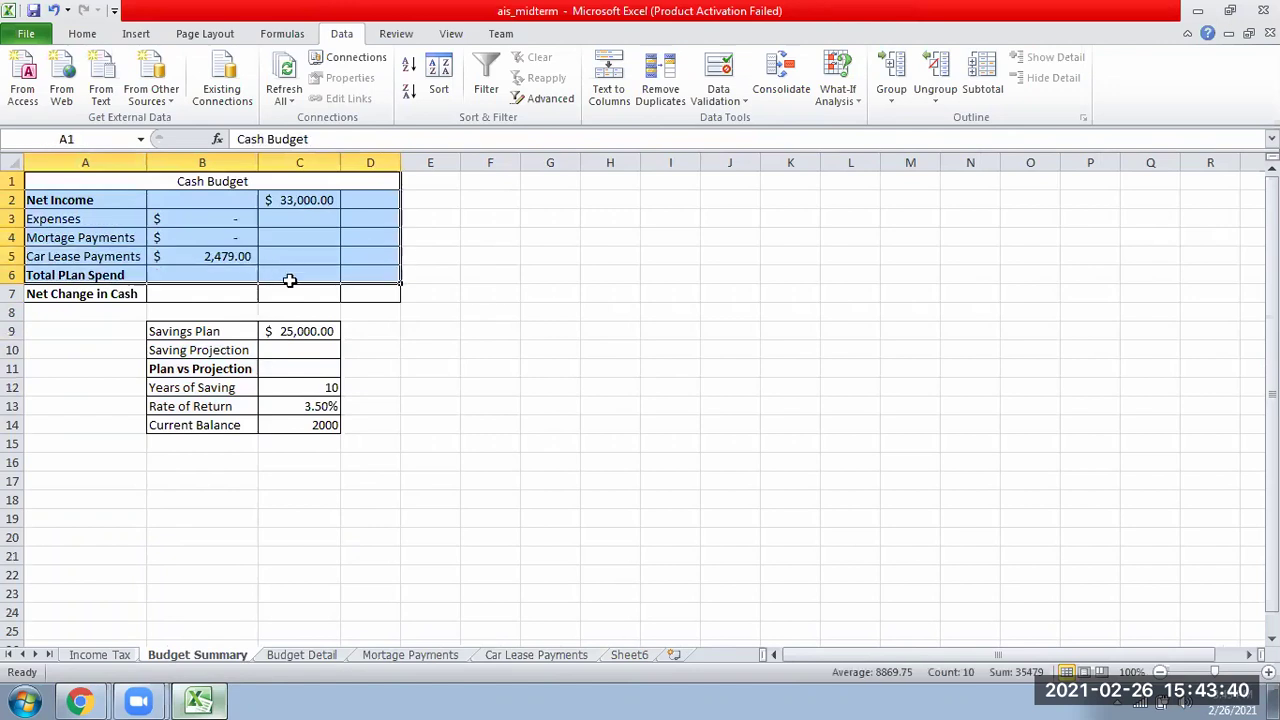
{"action": "left_click_drag", "start_coordinate": [186, 331], "coordinate": [325, 421]}
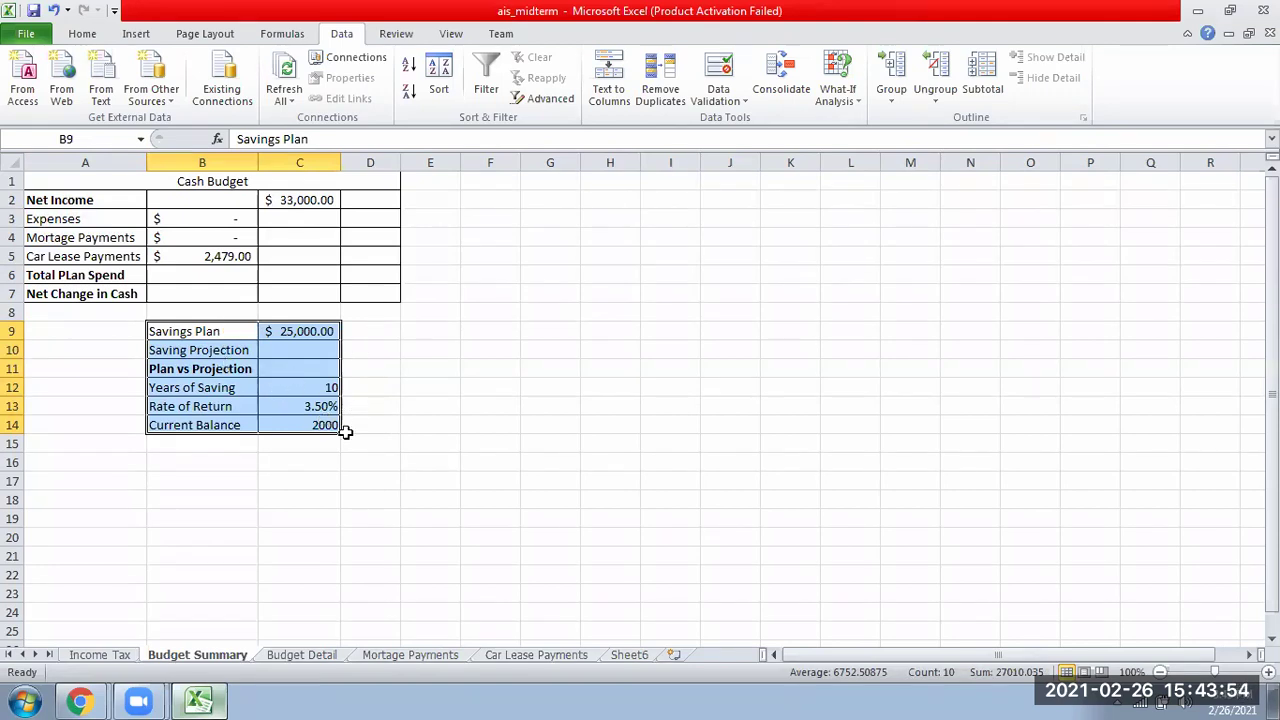
Step: Apply all borders to the client income table in cells A1:C7 on the Income Tax sheet
{"action": "left_click", "coordinate": [100, 657]}
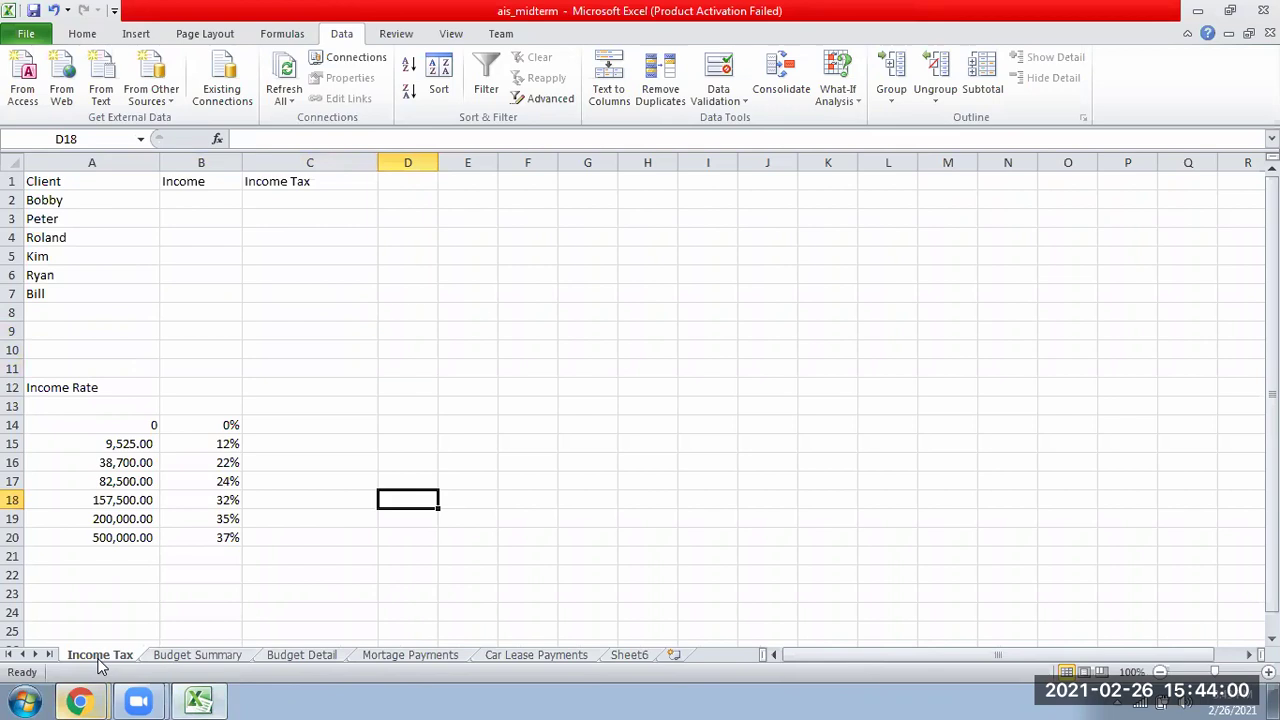
{"action": "left_click", "coordinate": [206, 208]}
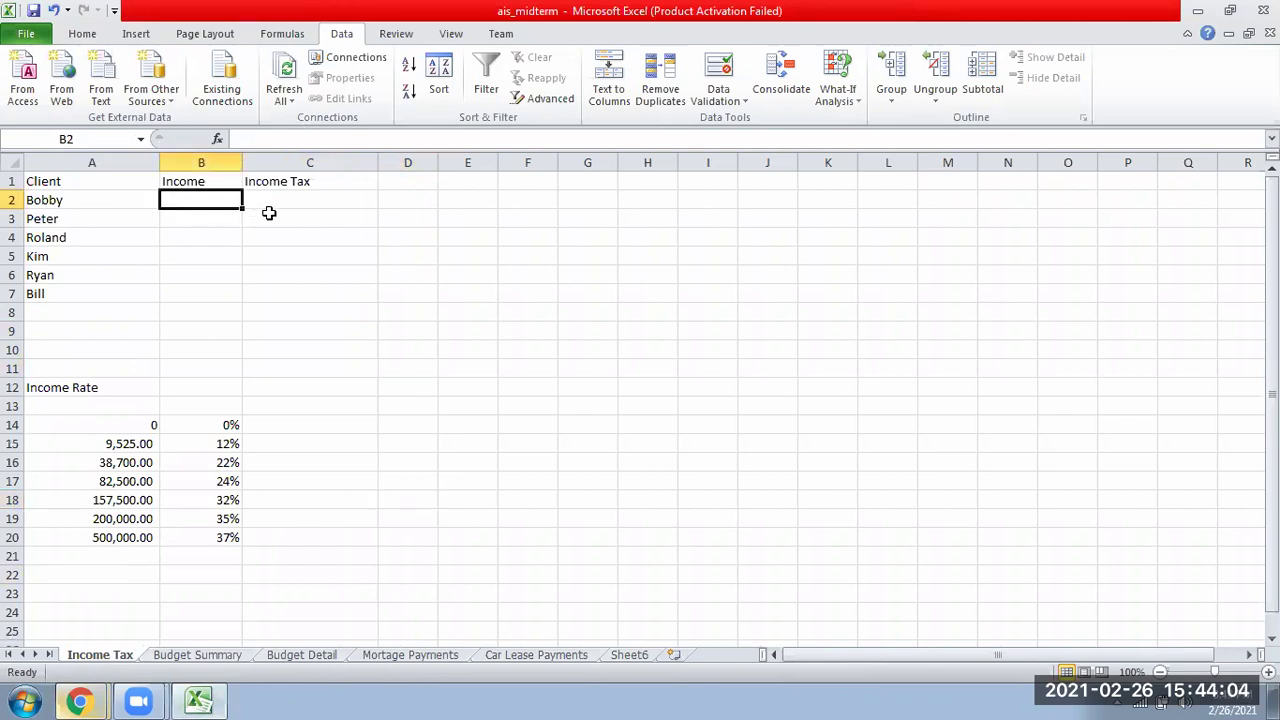
{"action": "left_click", "coordinate": [225, 183]}
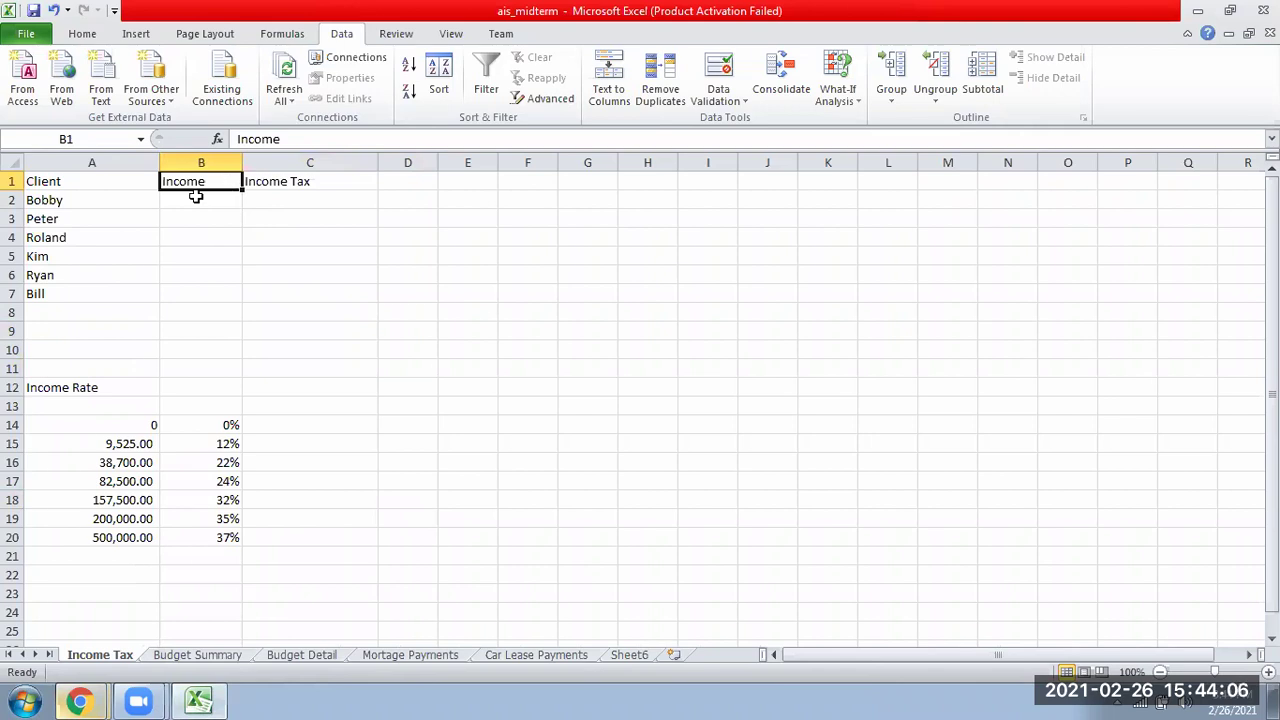
{"action": "left_click_drag", "start_coordinate": [171, 181], "coordinate": [331, 294]}
{"action": "left_click", "coordinate": [82, 33]}
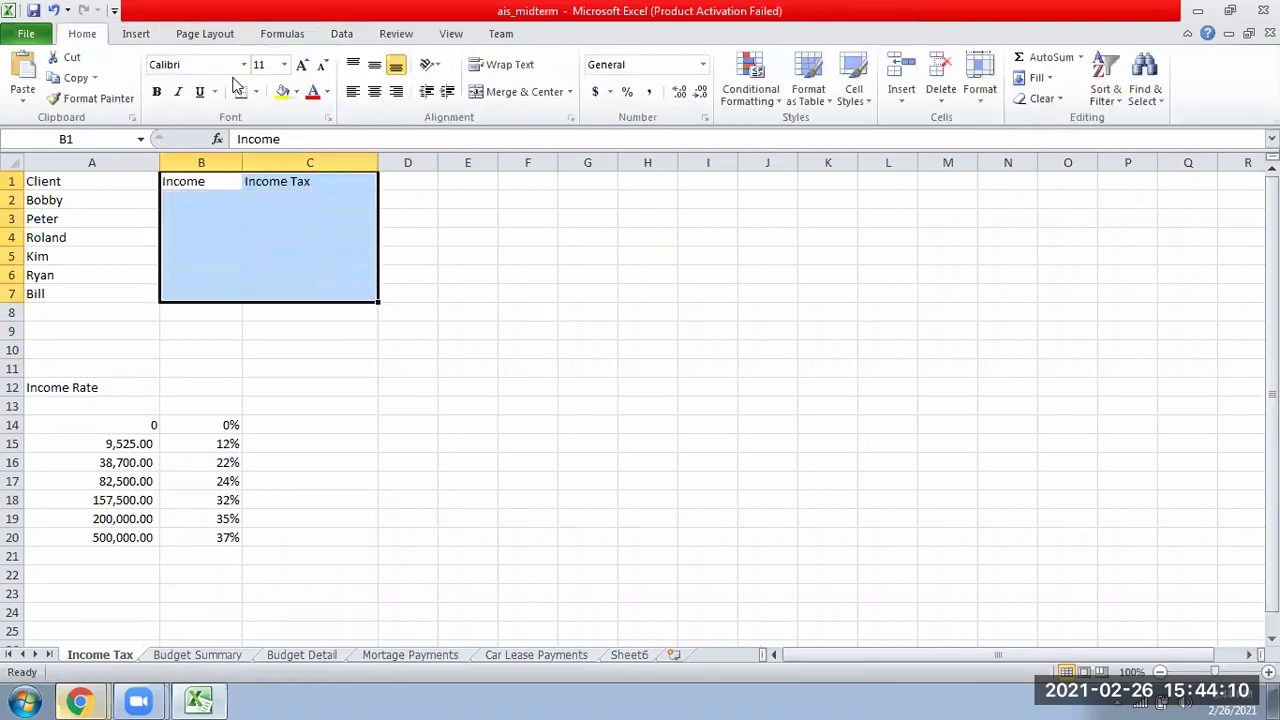
{"action": "left_click_drag", "start_coordinate": [50, 180], "coordinate": [306, 289]}
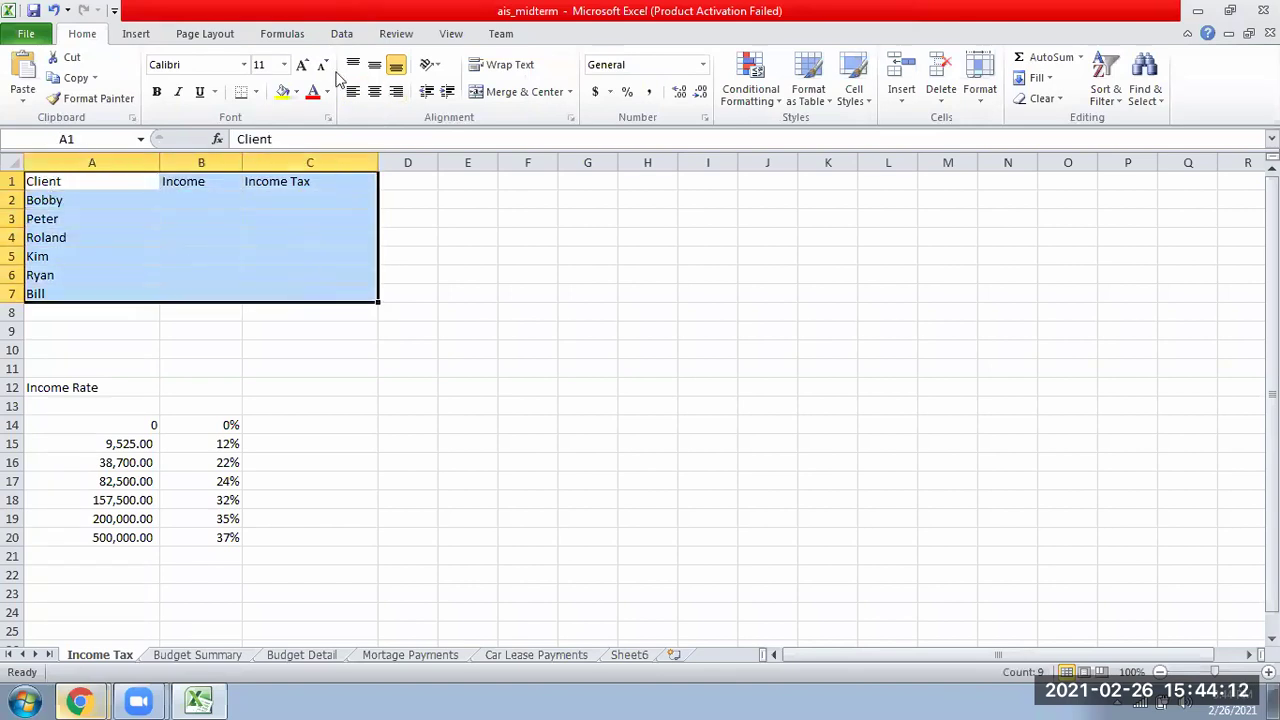
{"action": "left_click", "coordinate": [256, 92]}
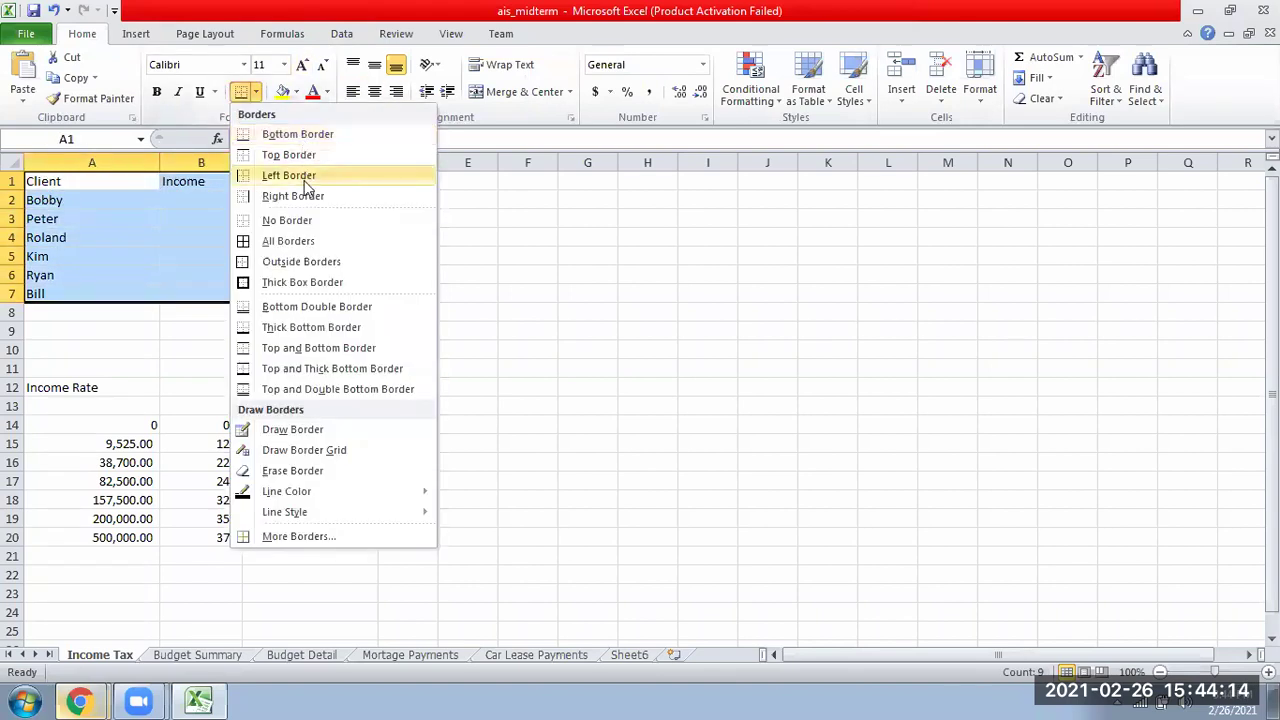
{"action": "left_click", "coordinate": [312, 241]}
Step: Apply all borders to the Income Rate table in cells A12:B20
{"action": "left_click_drag", "start_coordinate": [40, 387], "coordinate": [188, 537]}
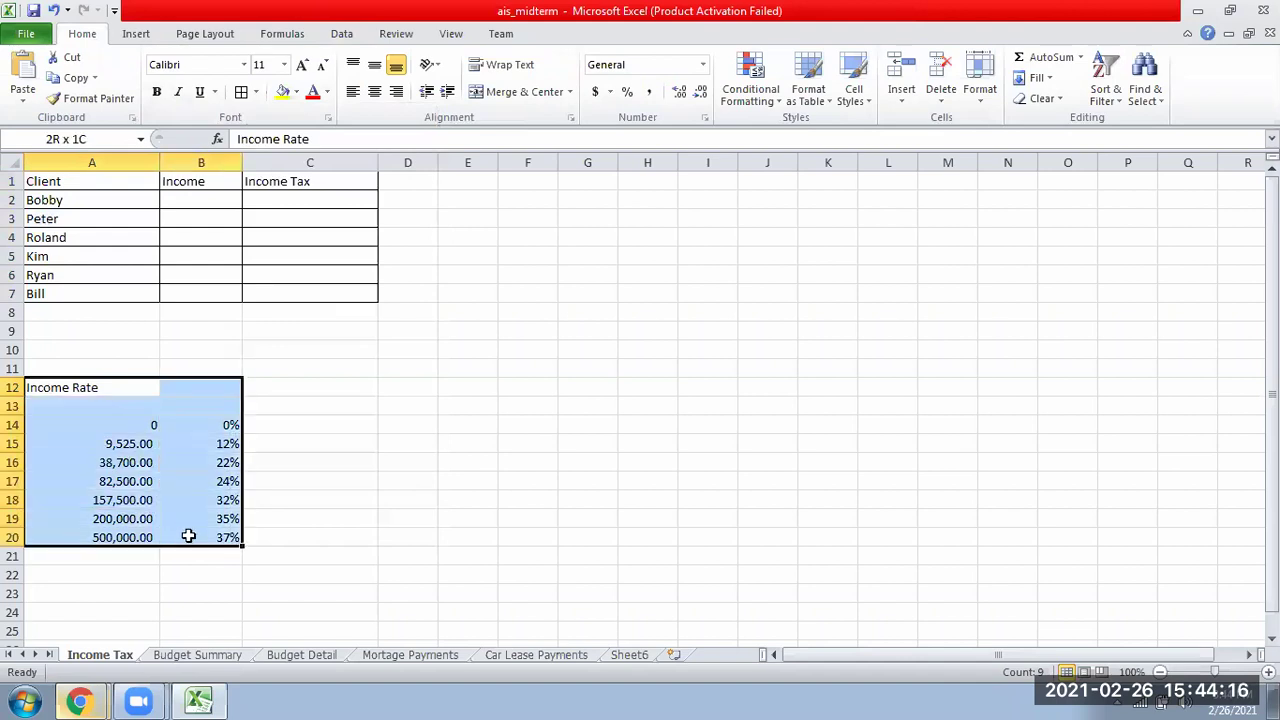
{"action": "left_click", "coordinate": [241, 92]}
{"action": "left_click", "coordinate": [149, 481]}
Step: Examine the income thresholds and their matching tax percentages in the Income Rate table
{"action": "left_click", "coordinate": [125, 426]}
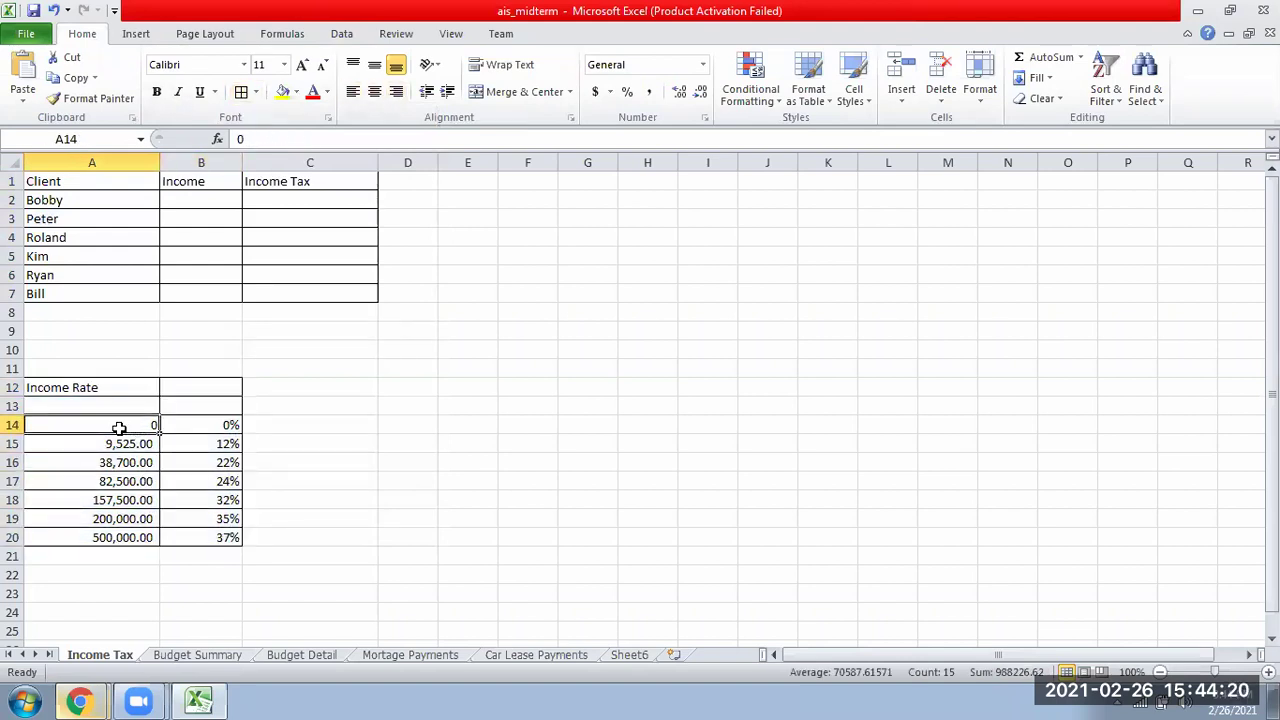
{"action": "left_click", "coordinate": [125, 441]}
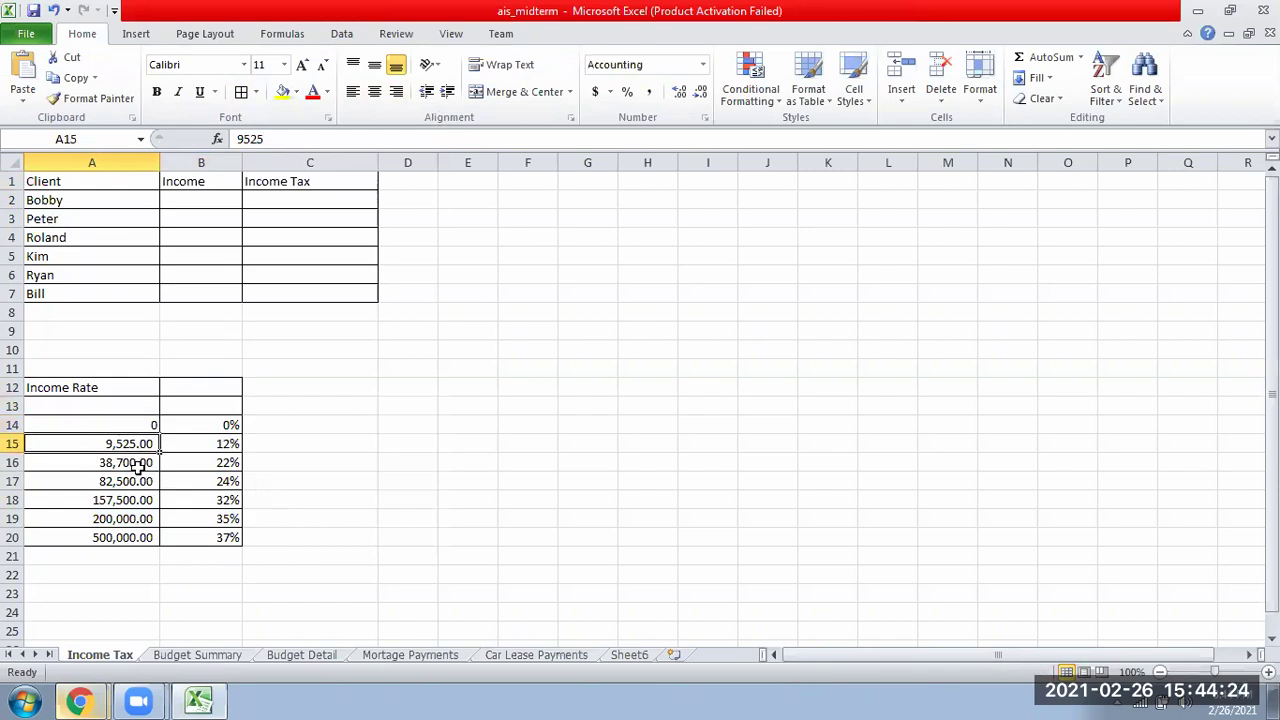
{"action": "left_click", "coordinate": [197, 446]}
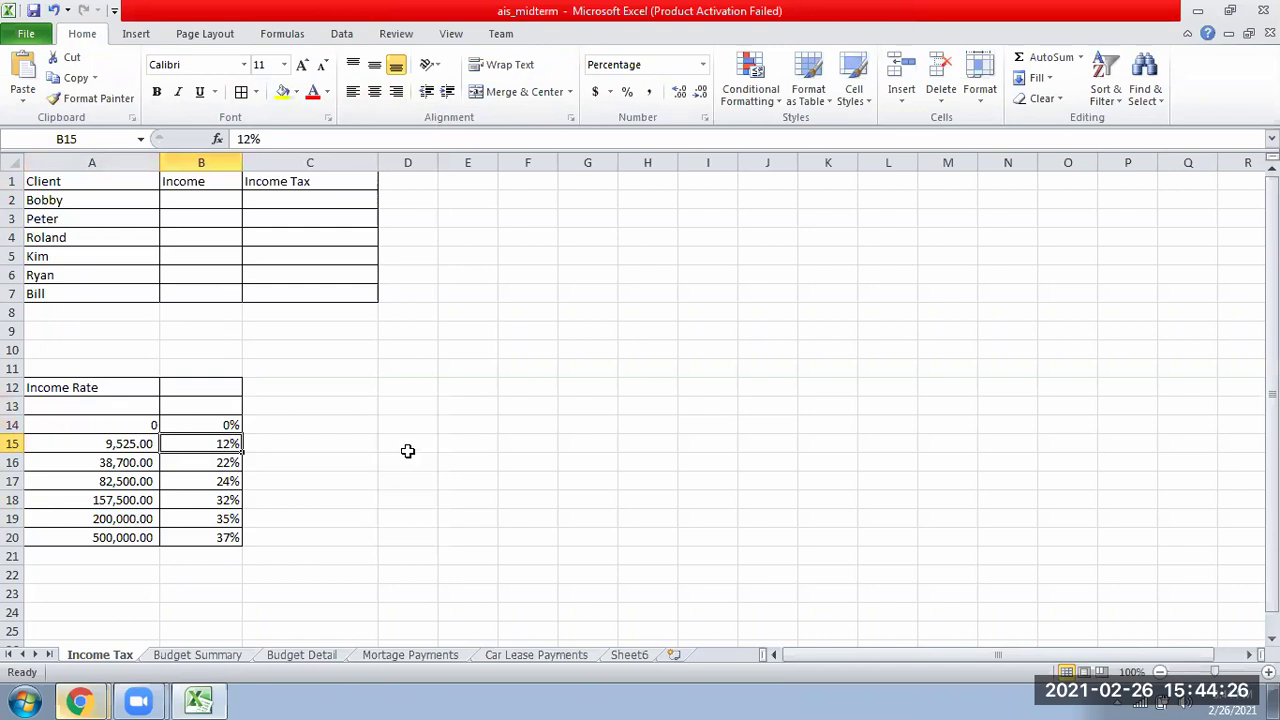
{"action": "key", "text": "Down"}
{"action": "key", "text": "Down"}
{"action": "key", "text": "Down"}
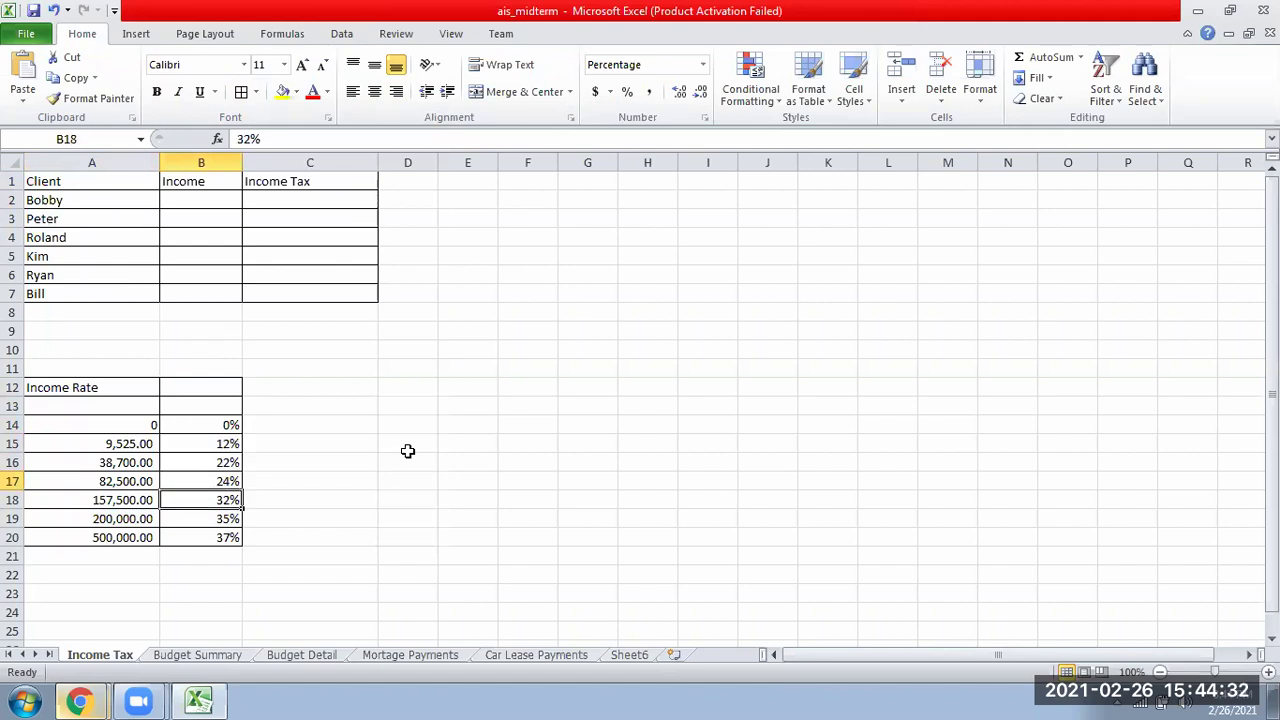
{"action": "key", "text": "Down"}
{"action": "key", "text": "Down"}
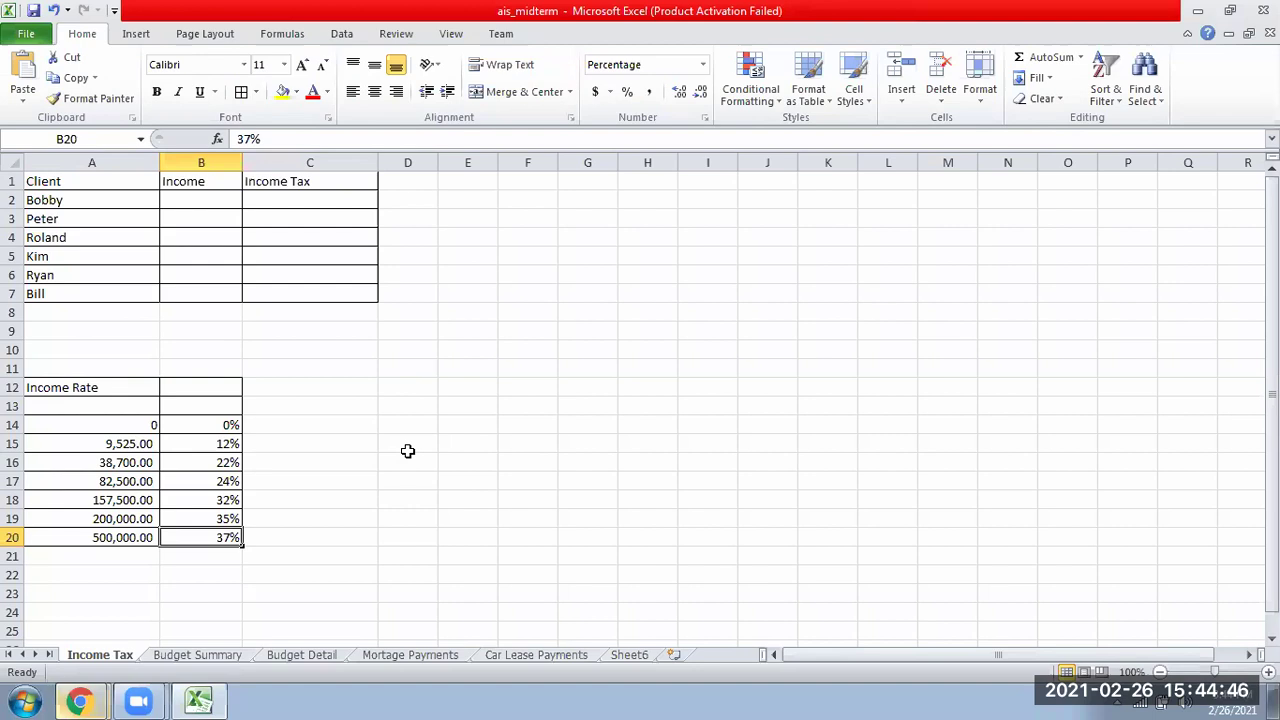
{"action": "left_click", "coordinate": [224, 409]}
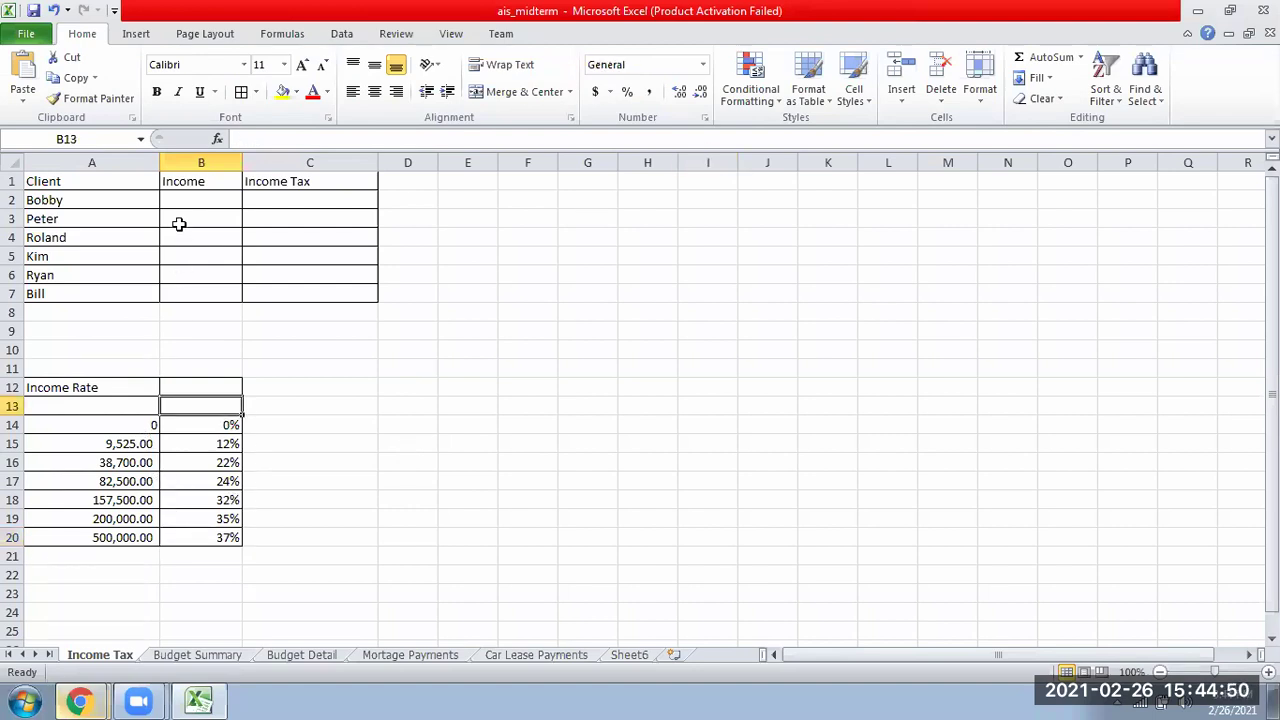
Step: Center the Income and Income Tax headers in B1:C1 horizontally and align them to the middle vertically
{"action": "left_click_drag", "start_coordinate": [220, 181], "coordinate": [300, 181]}
{"action": "left_click", "coordinate": [374, 64]}
{"action": "left_click", "coordinate": [374, 91]}
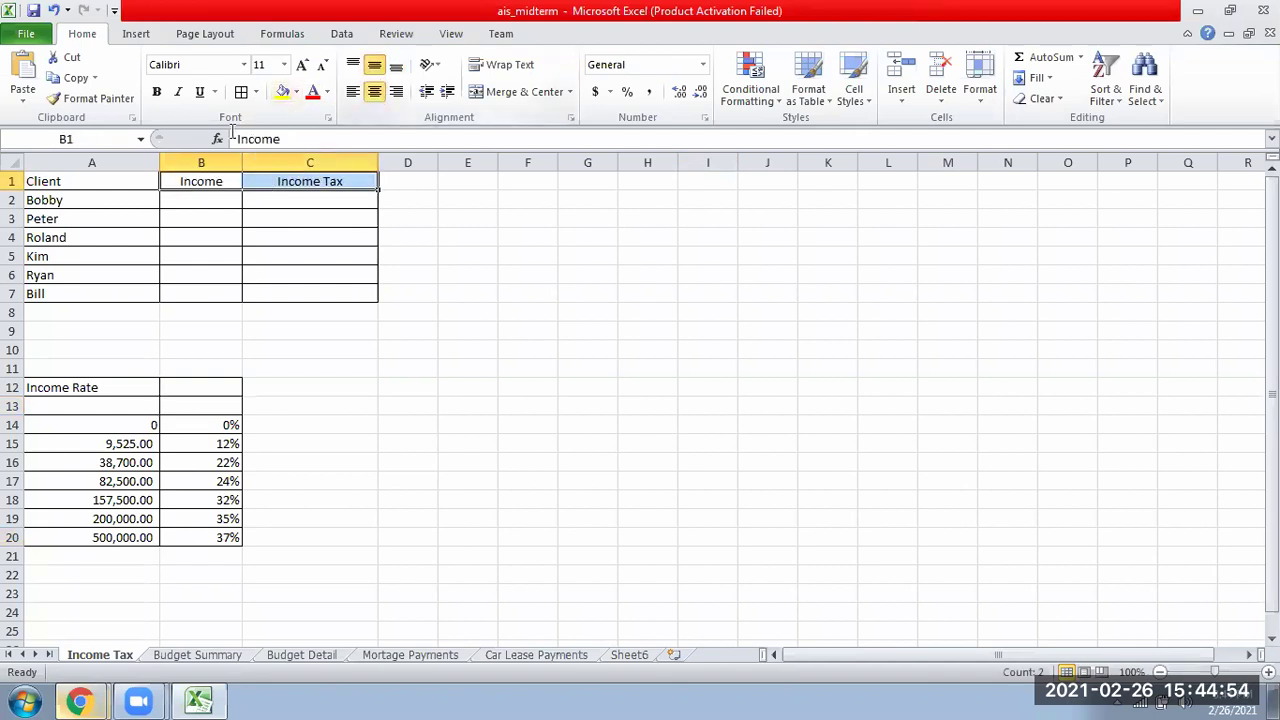
Step: Format cells B2:C7 of the client income table as Currency with the PHP symbol
{"action": "left_click_drag", "start_coordinate": [185, 203], "coordinate": [323, 289]}
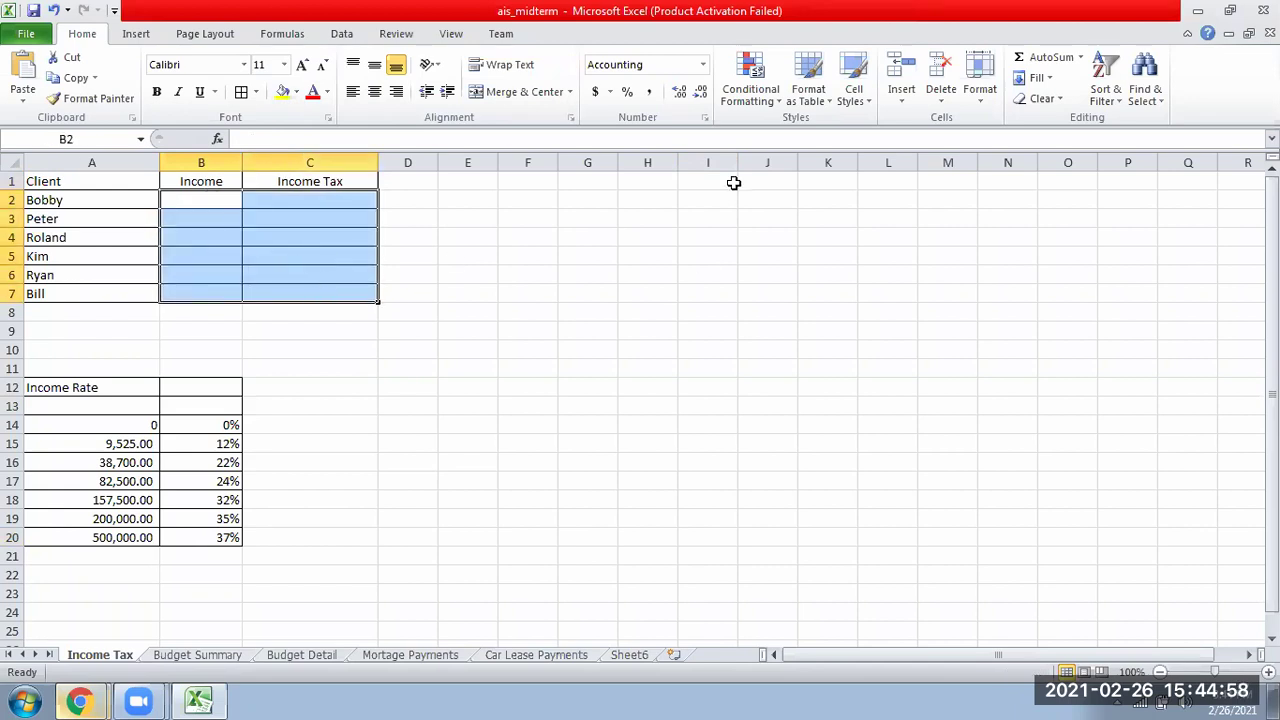
{"action": "left_click_drag", "start_coordinate": [205, 195], "coordinate": [346, 274]}
{"action": "left_click", "coordinate": [706, 121]}
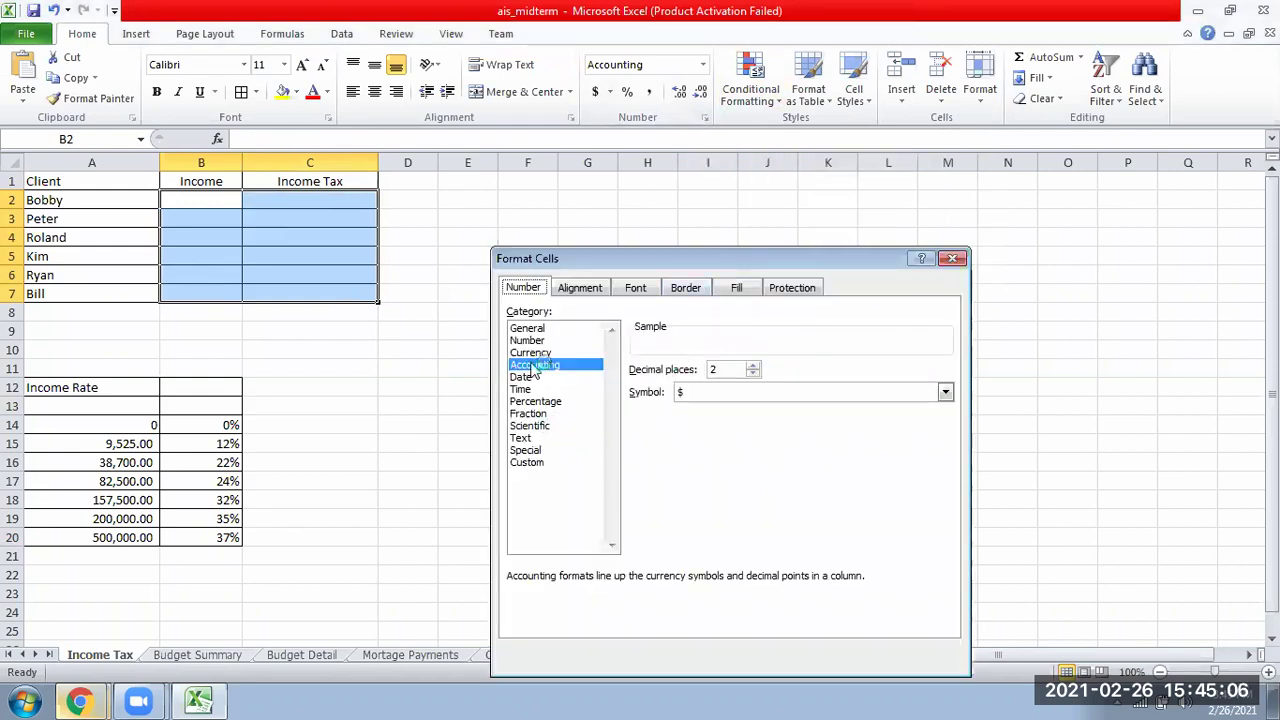
{"action": "left_click", "coordinate": [530, 352]}
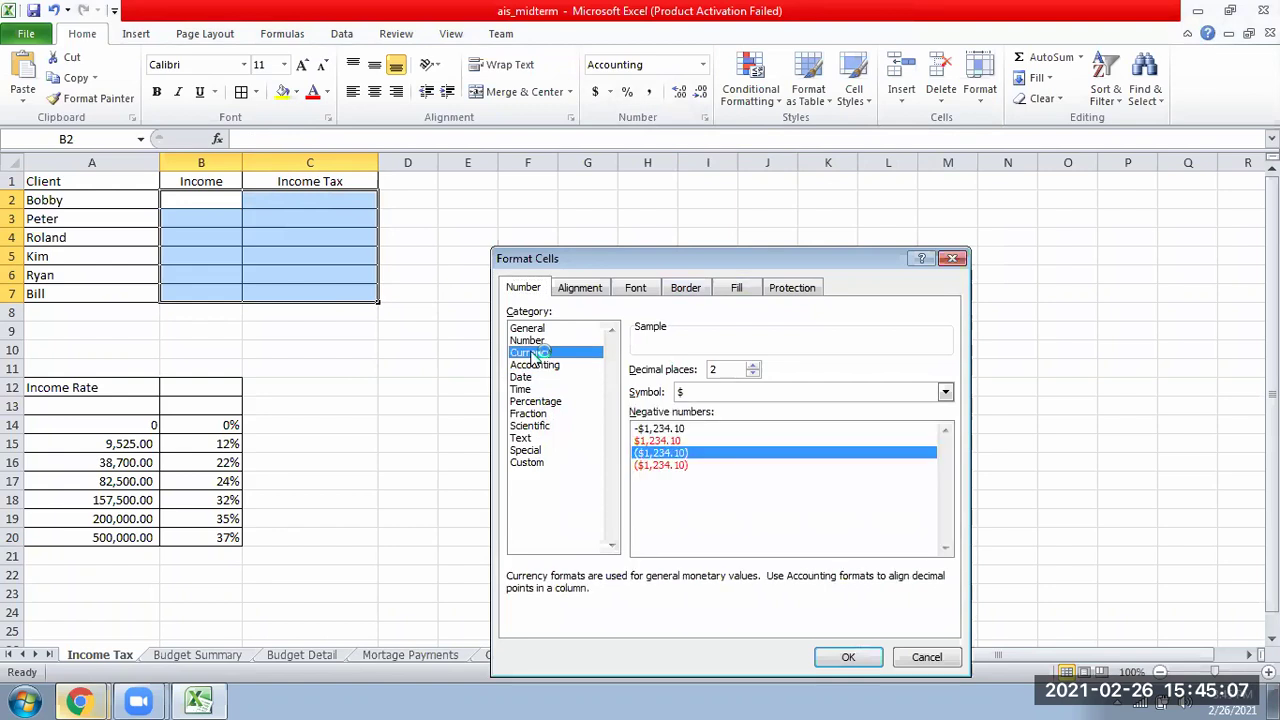
{"action": "left_click", "coordinate": [945, 392]}
{"action": "scroll", "coordinate": [823, 451], "scroll_direction": "down", "scroll_amount": 2}
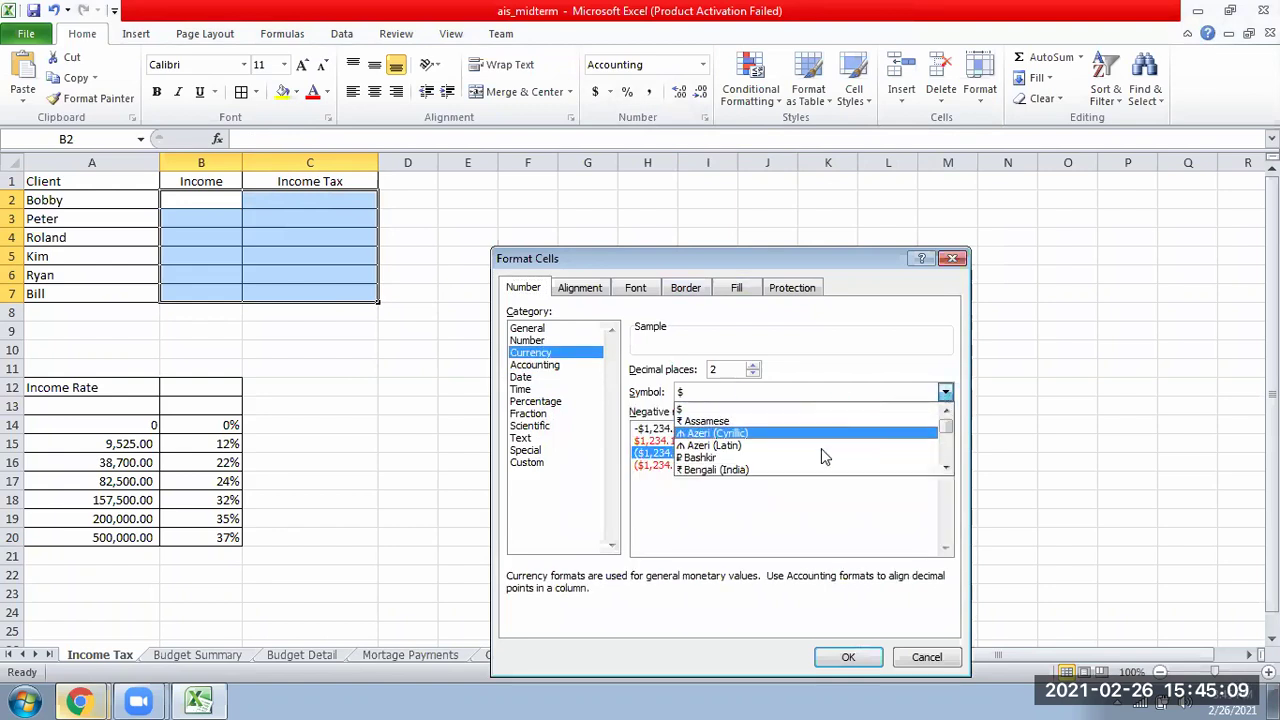
{"action": "left_click", "coordinate": [802, 396]}
{"action": "left_click", "coordinate": [800, 394]}
{"action": "key", "text": "p"}
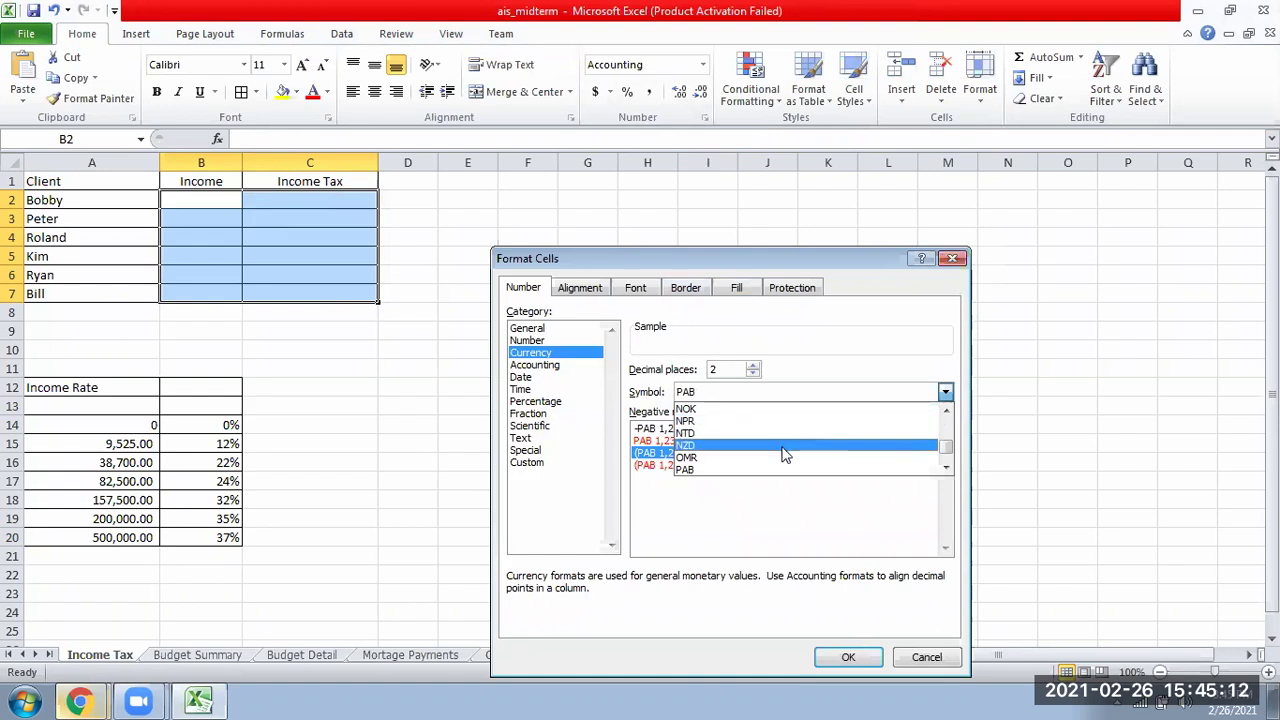
{"action": "scroll", "coordinate": [785, 455], "scroll_direction": "down", "scroll_amount": 2}
{"action": "left_click", "coordinate": [945, 468]}
{"action": "left_click", "coordinate": [945, 468]}
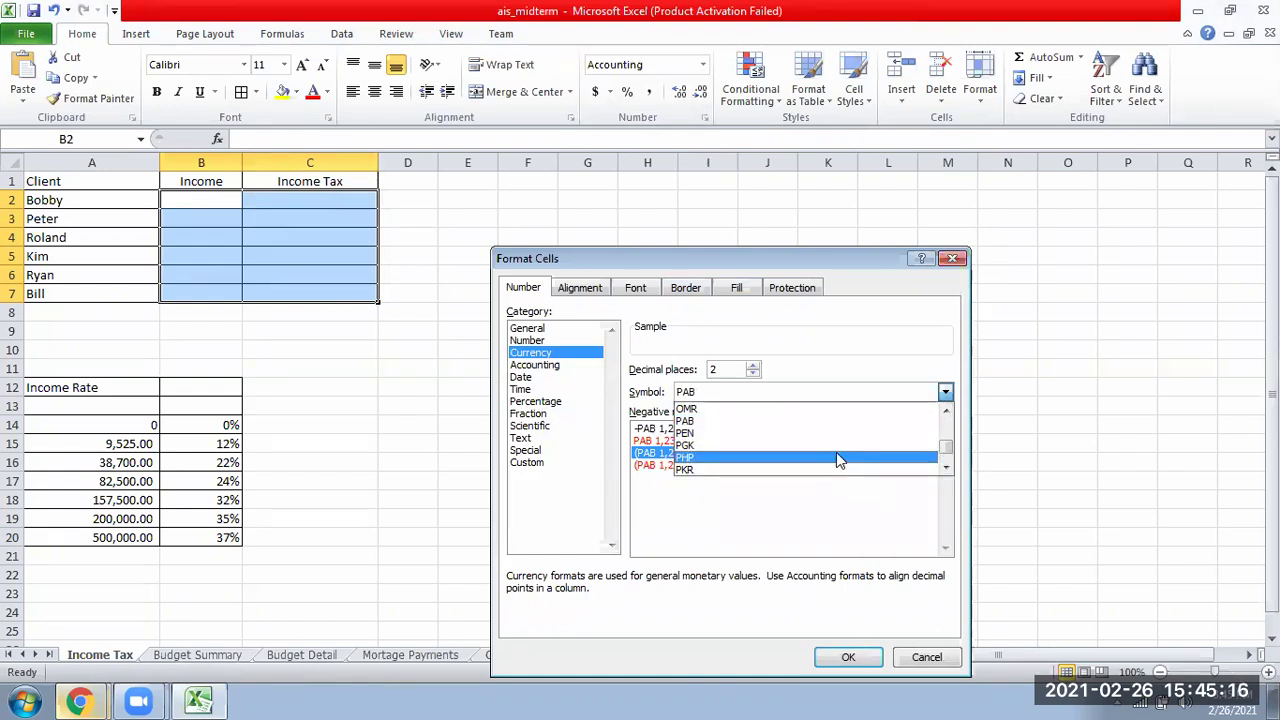
{"action": "left_click", "coordinate": [837, 456]}
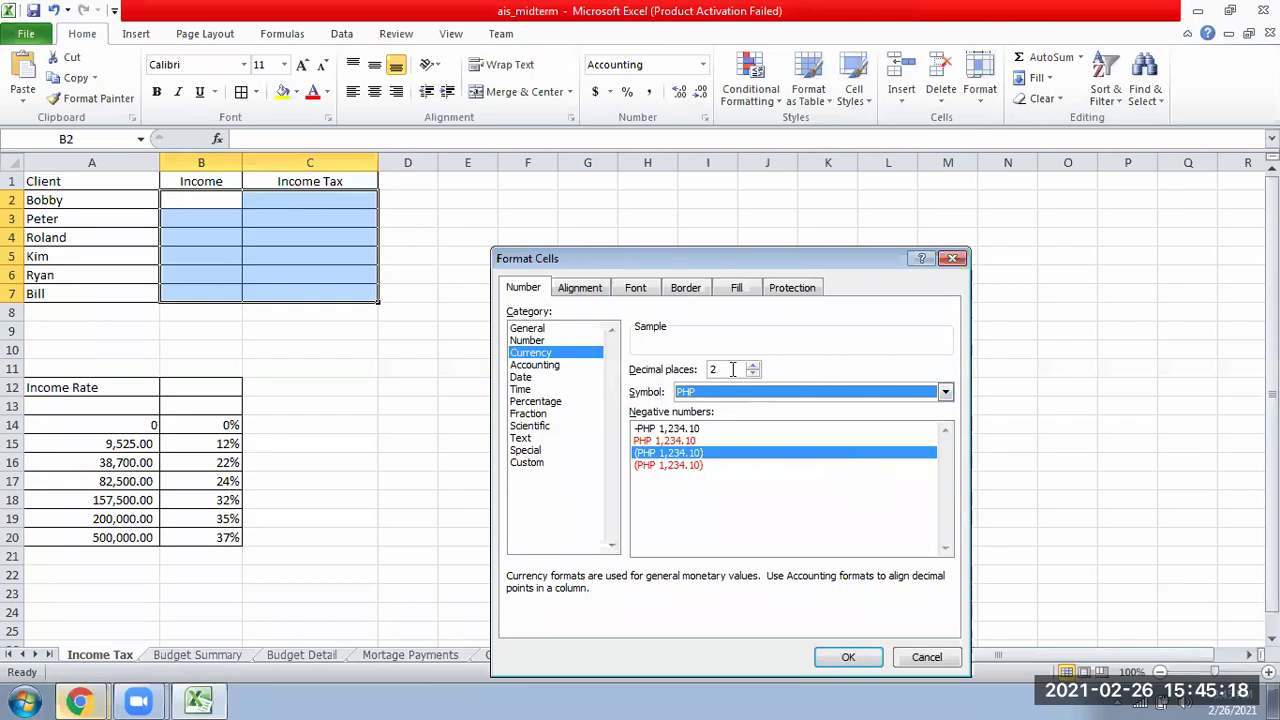
{"action": "left_click", "coordinate": [862, 658]}
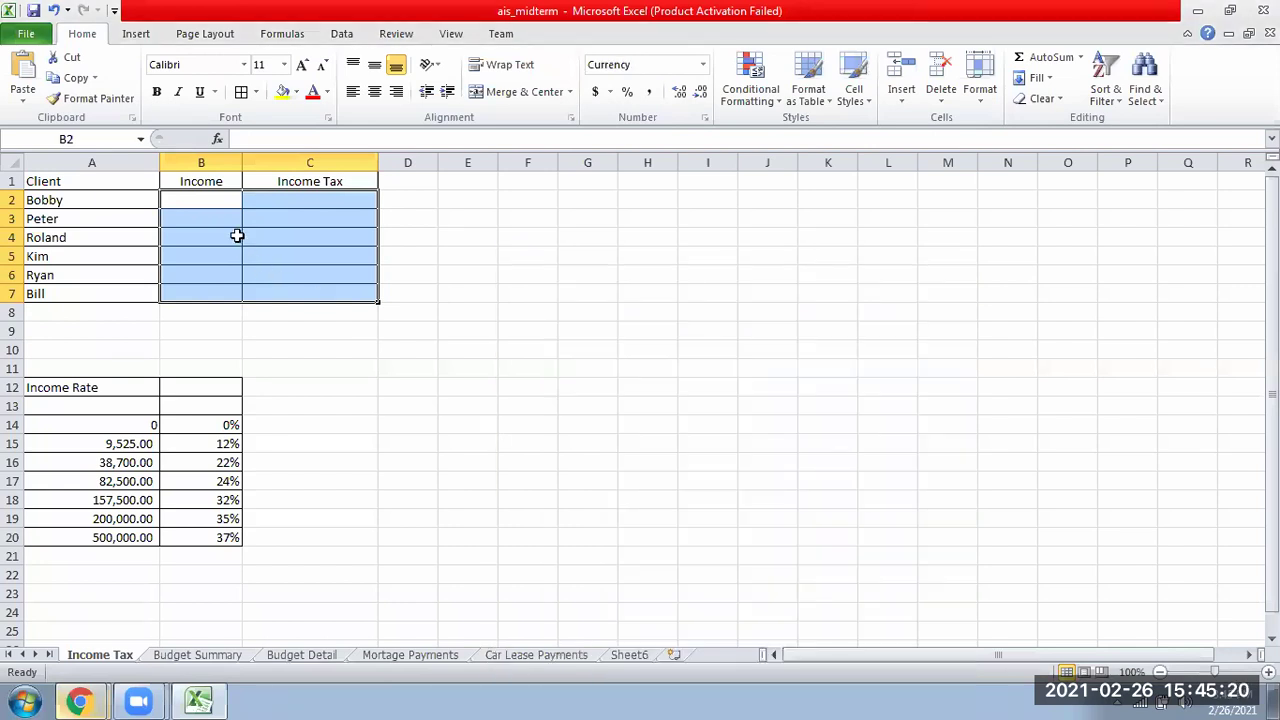
Step: Enter the first three clients' incomes in B2:B4 as 45000, 620000 and 70000
{"action": "left_click", "coordinate": [223, 204]}
{"action": "key", "text": "Return"}
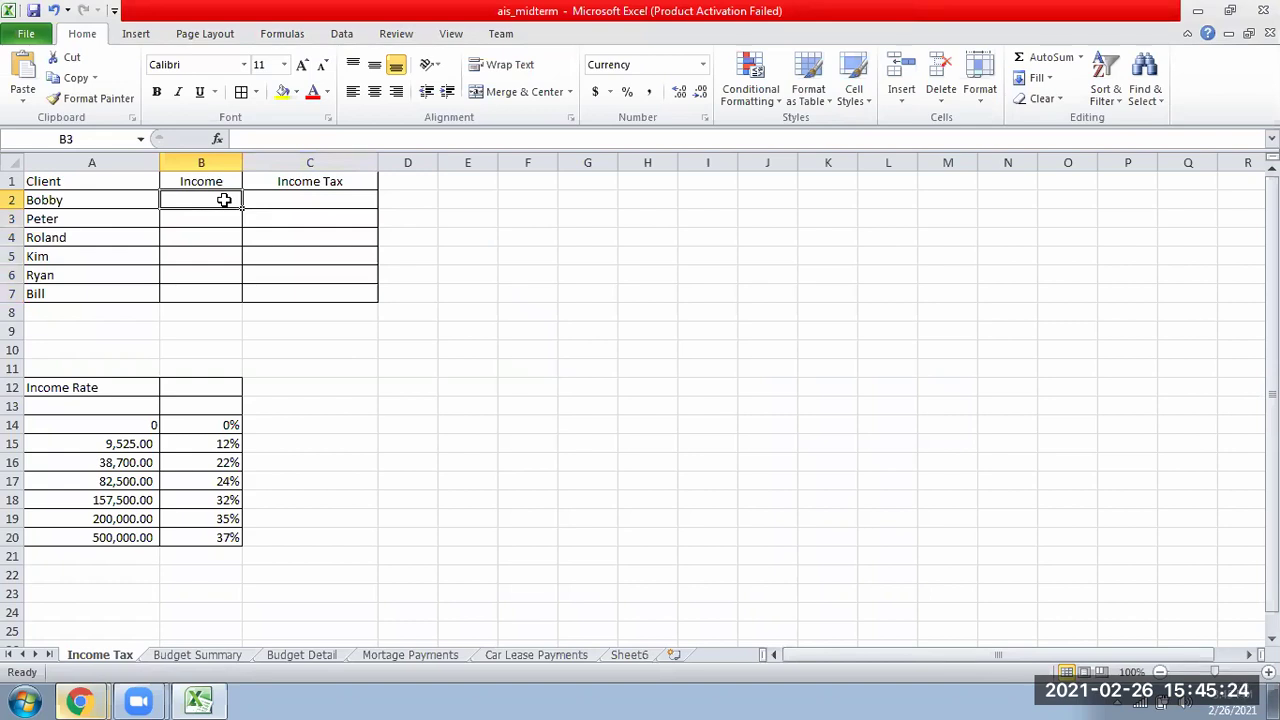
{"action": "type", "text": "45000"}
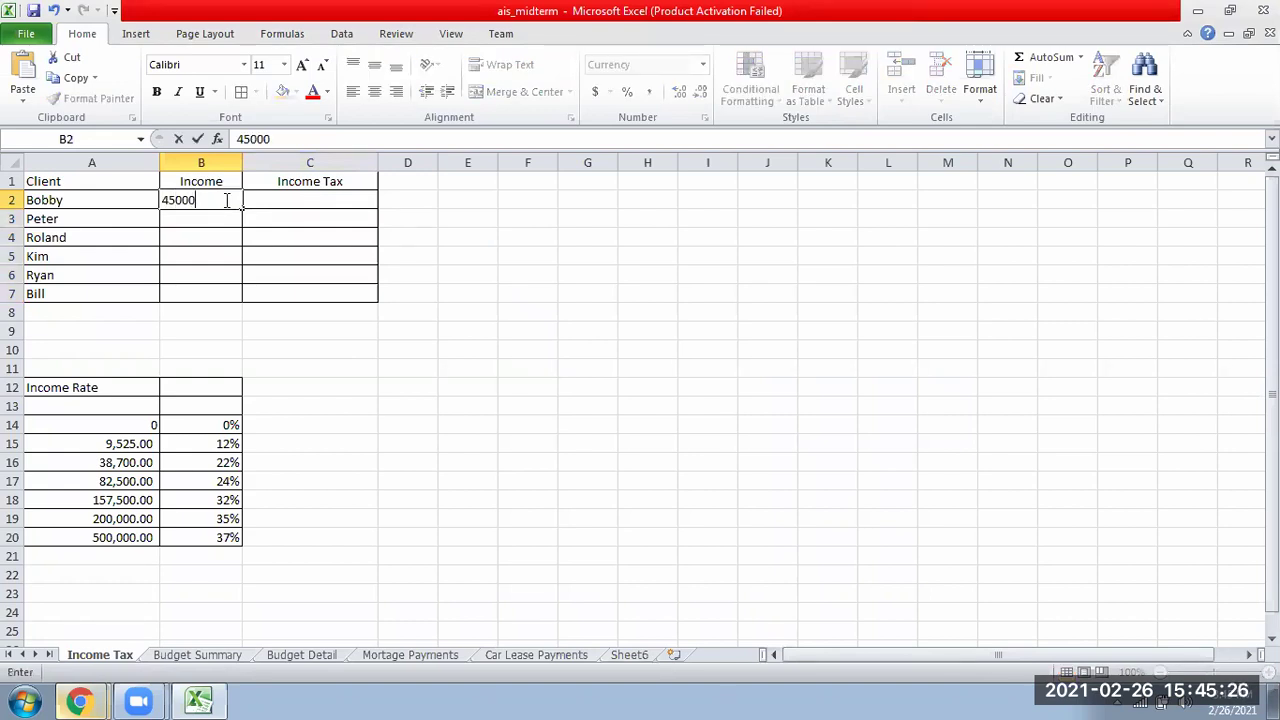
{"action": "key", "text": "Return"}
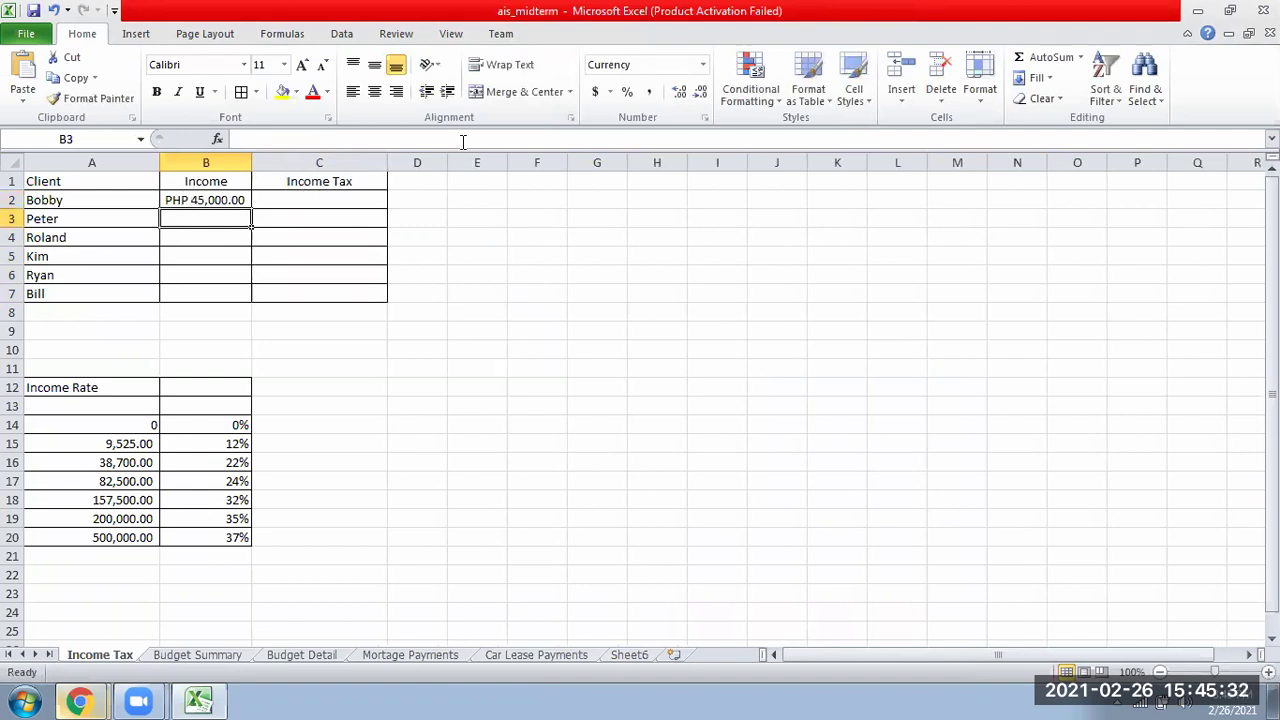
{"action": "type", "text": "620000"}
{"action": "key", "text": "Return"}
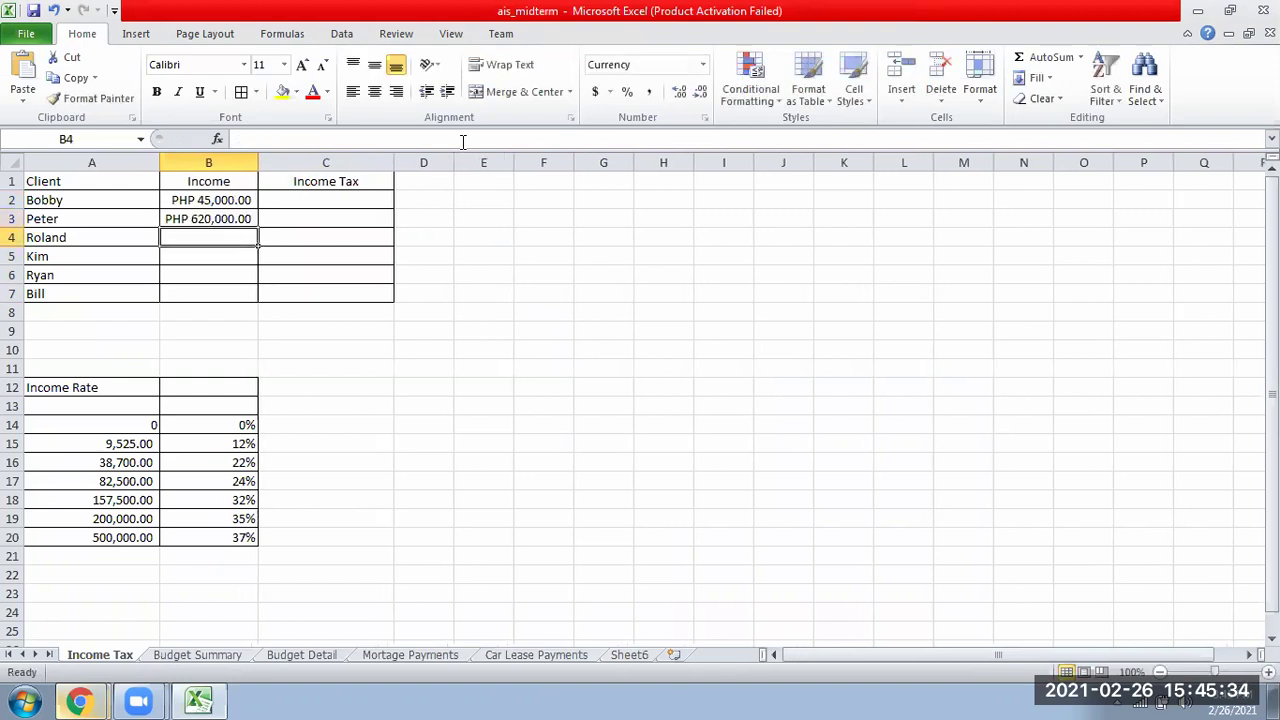
{"action": "type", "text": "70"}
{"action": "key", "text": "Return"}
{"action": "key", "text": "Return"}
{"action": "type", "text": "7"}
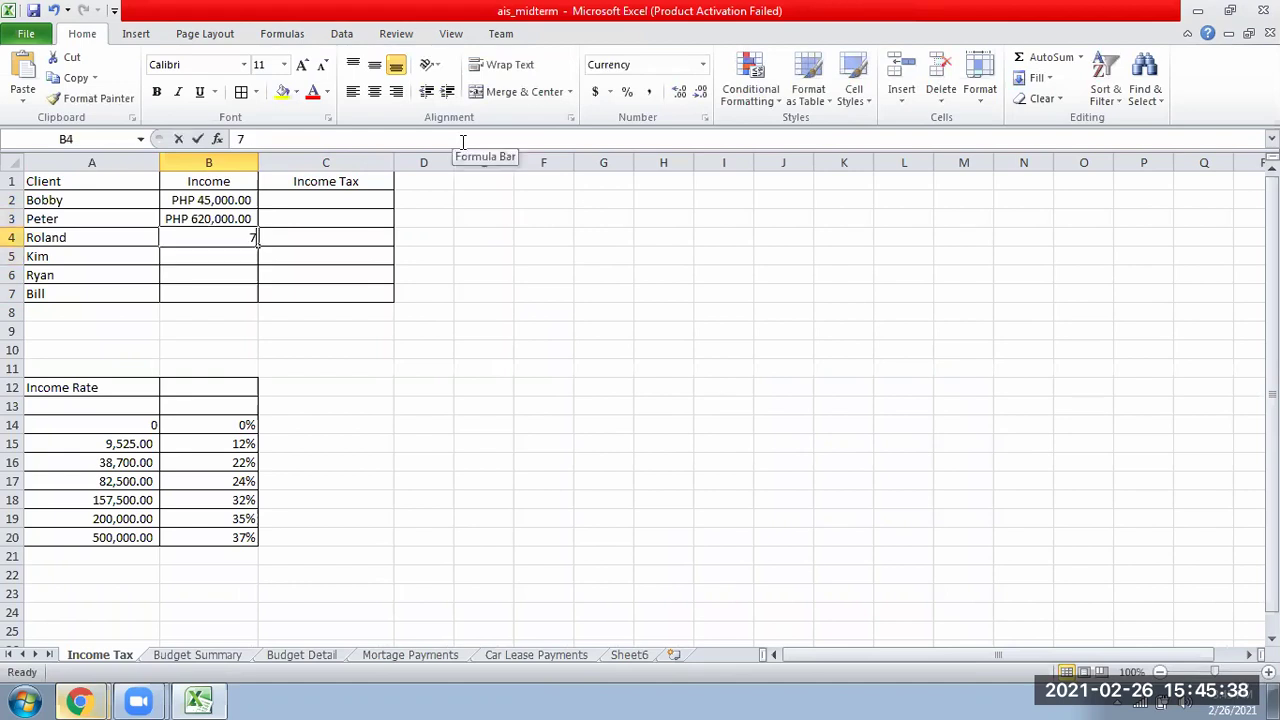
{"action": "type", "text": "0,000000"}
{"action": "key", "text": "Return"}
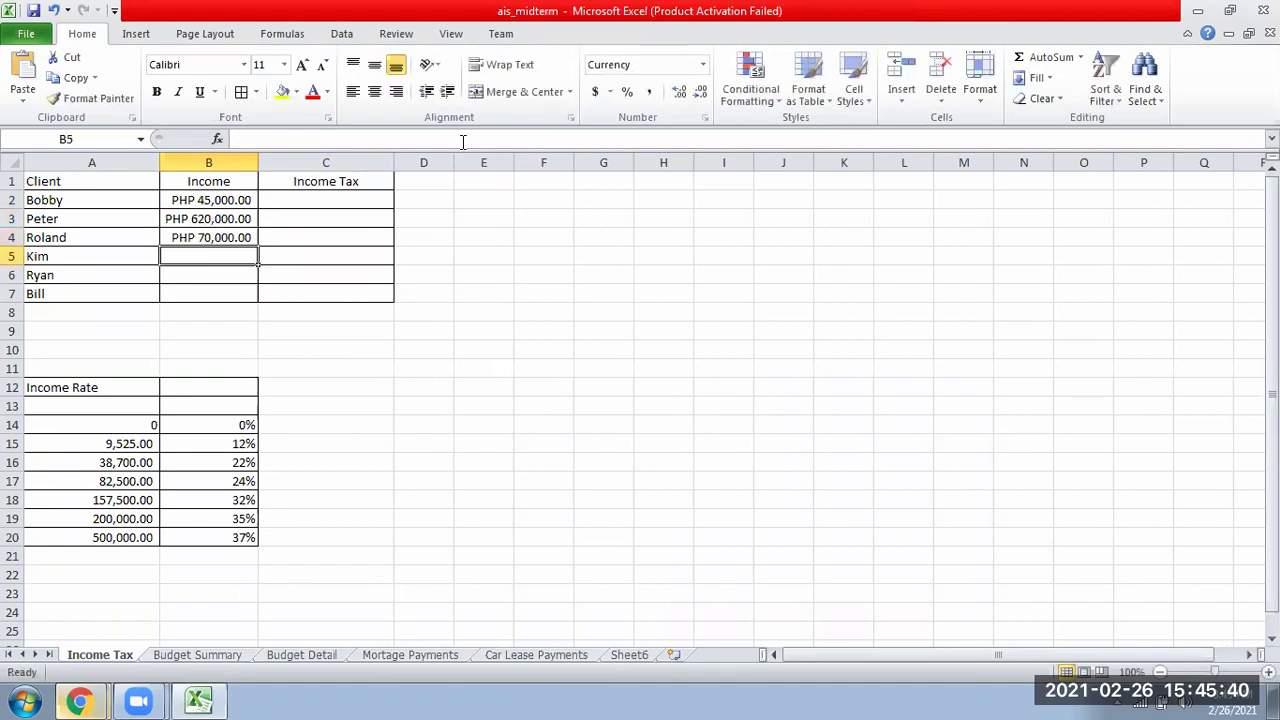
Step: Enter the last three clients' incomes in B5:B7 as 125000, 8000 and 10000
{"action": "type", "text": "125,000"}
{"action": "key", "text": "Return"}
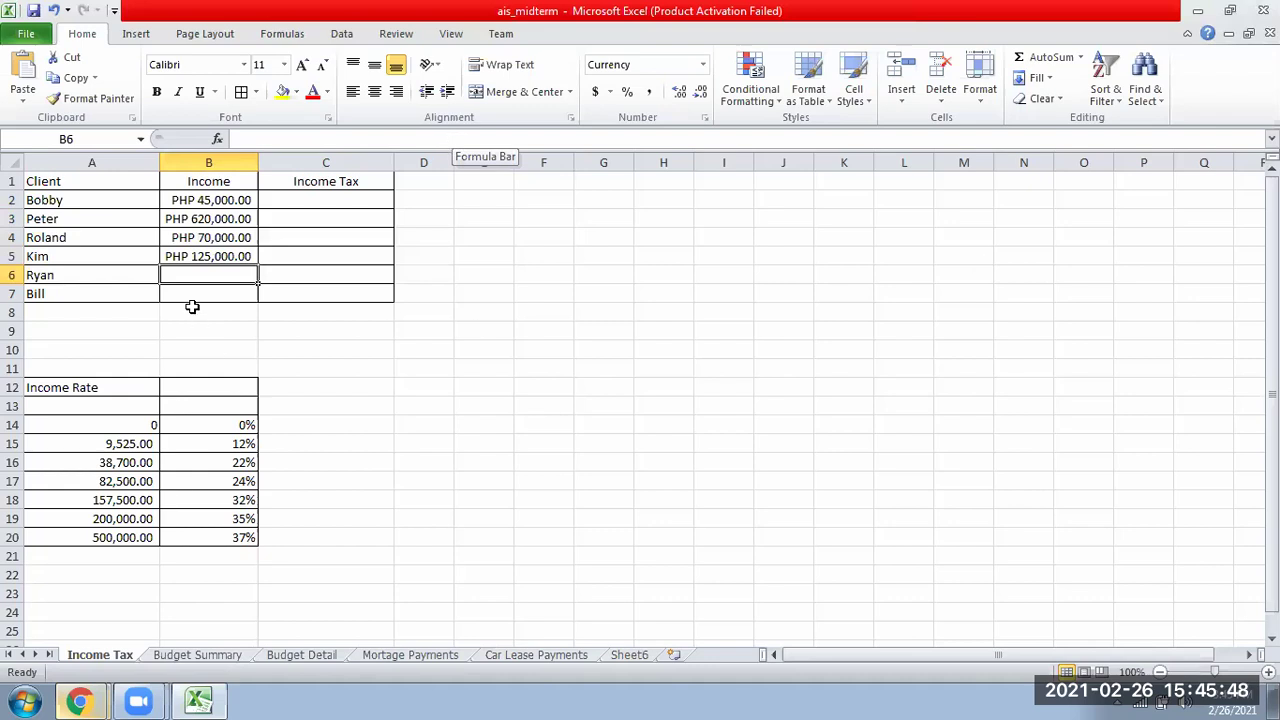
{"action": "type", "text": "8000"}
{"action": "key", "text": "Return"}
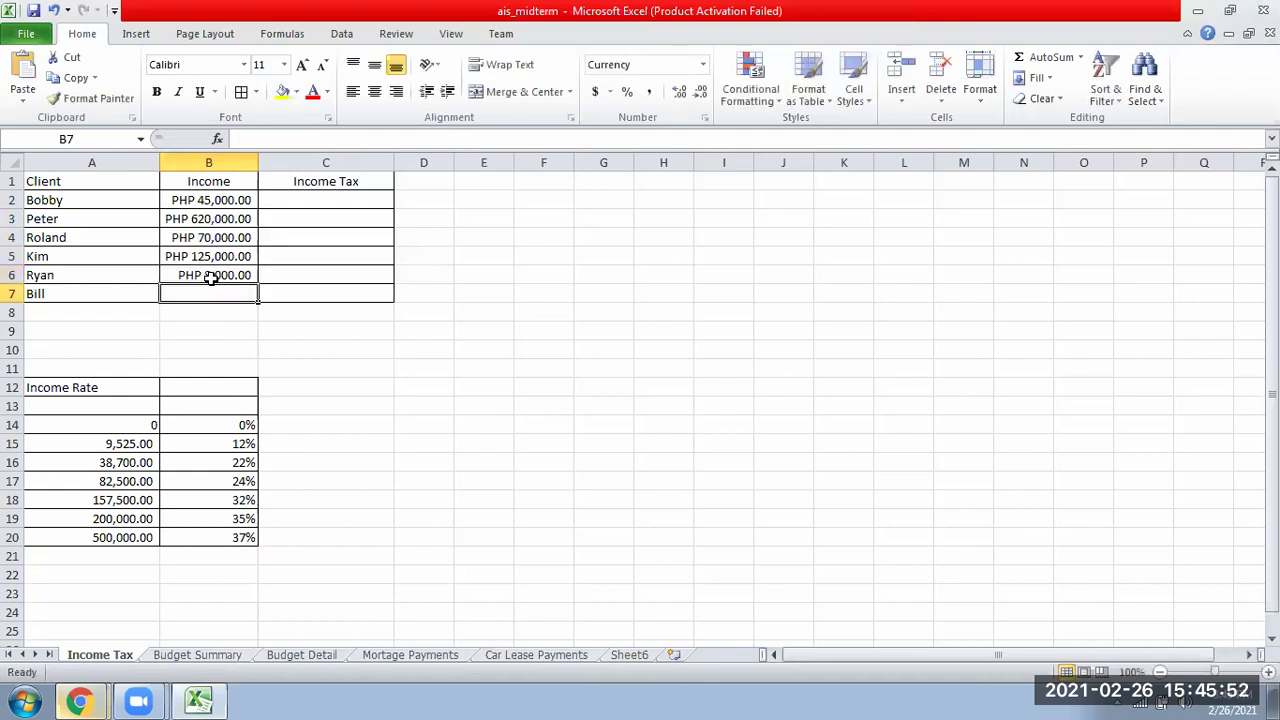
{"action": "type", "text": "10000"}
{"action": "key", "text": "Return"}
Step: Compare the first client's income in B2 with the thresholds in the Income Rate table to find its bracket
{"action": "left_click", "coordinate": [334, 199]}
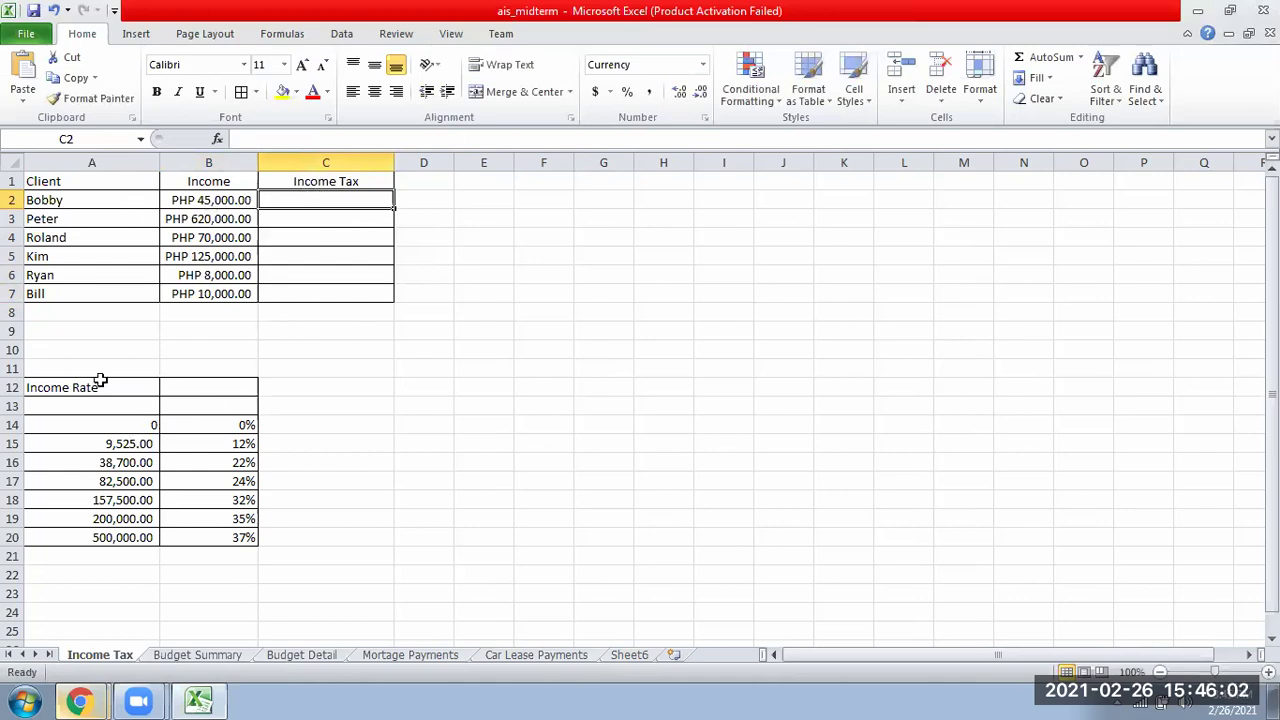
{"action": "left_click", "coordinate": [148, 425]}
{"action": "left_click", "coordinate": [232, 432]}
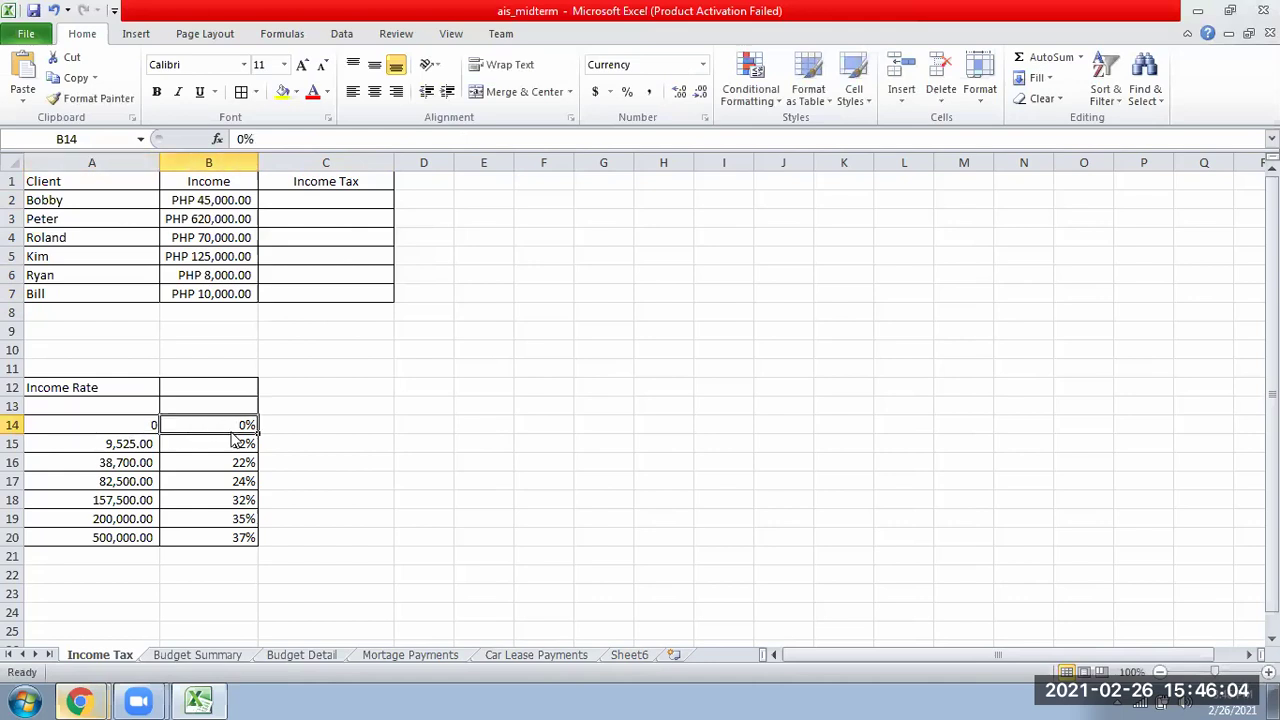
{"action": "left_click", "coordinate": [230, 203]}
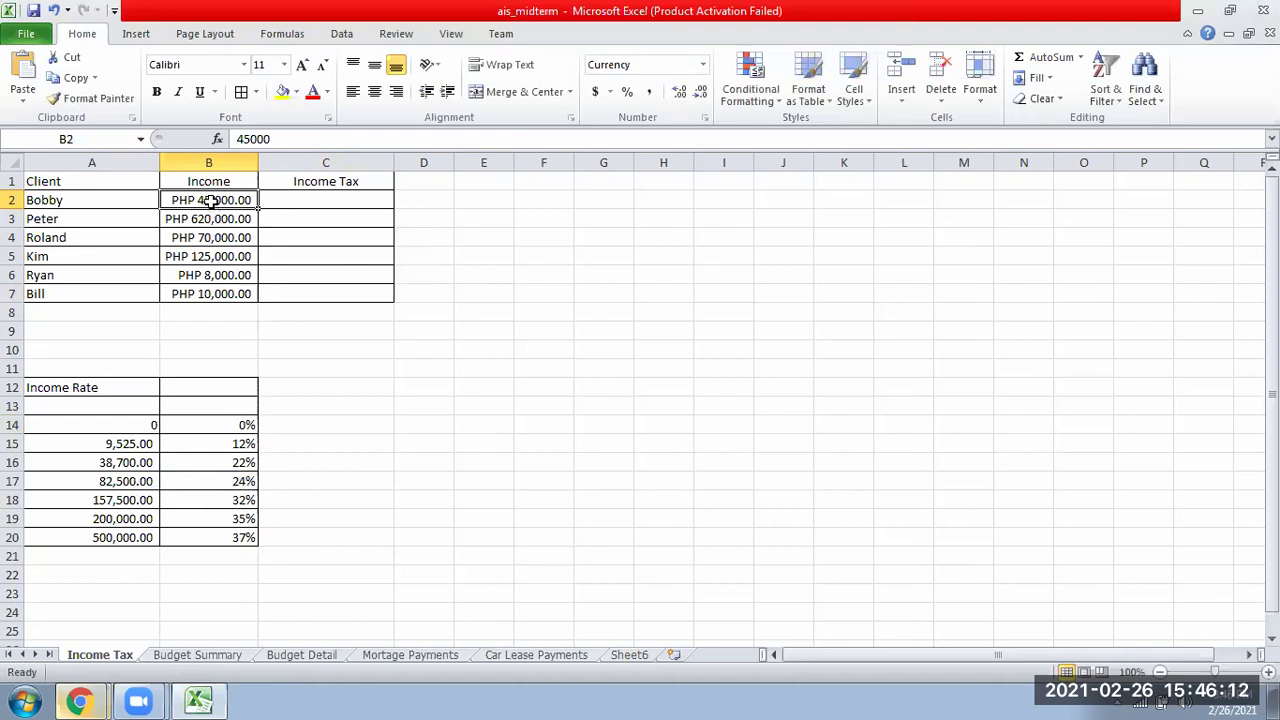
{"action": "left_click", "coordinate": [95, 464]}
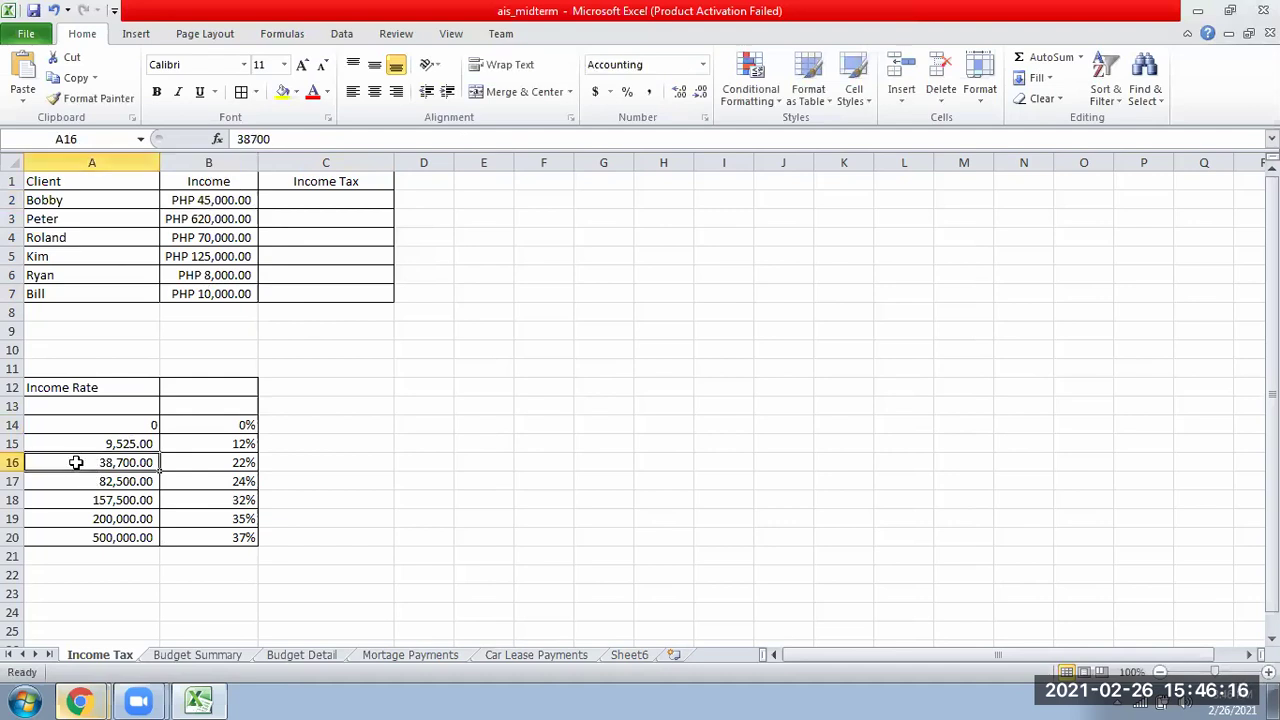
{"action": "left_click_drag", "start_coordinate": [77, 469], "coordinate": [86, 483]}
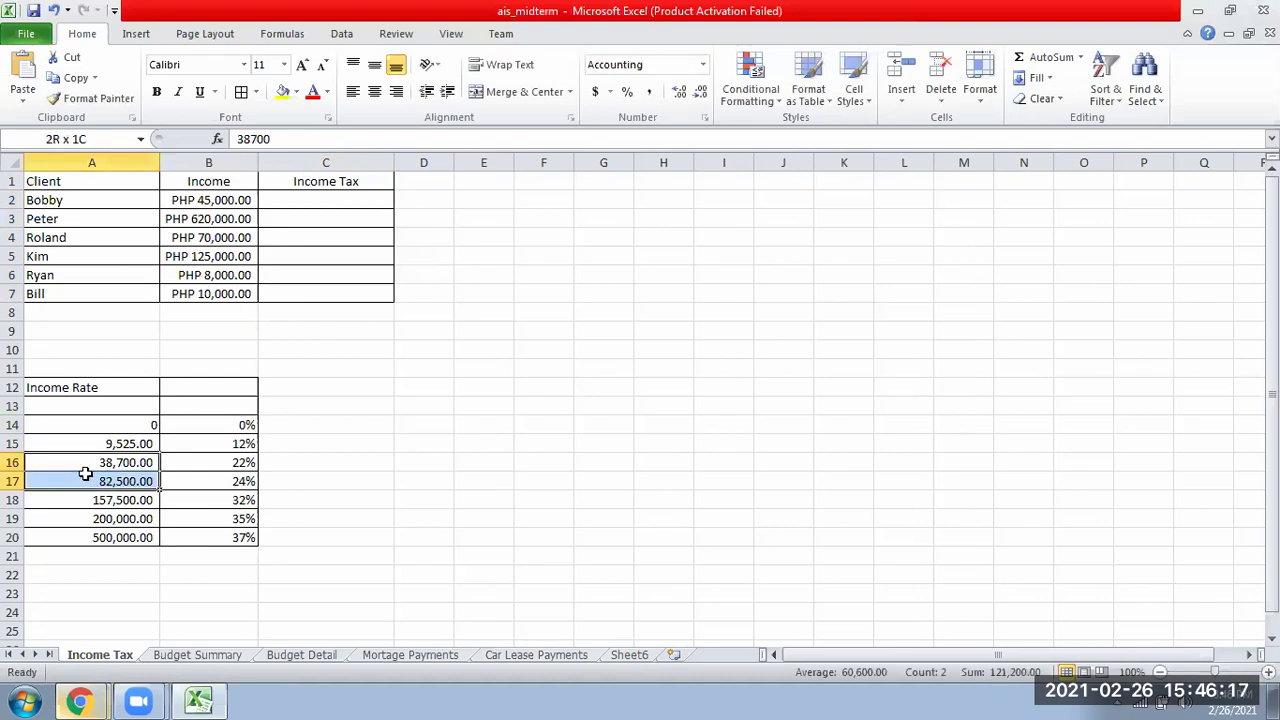
{"action": "left_click", "coordinate": [333, 200]}
{"action": "type", "text": "="}
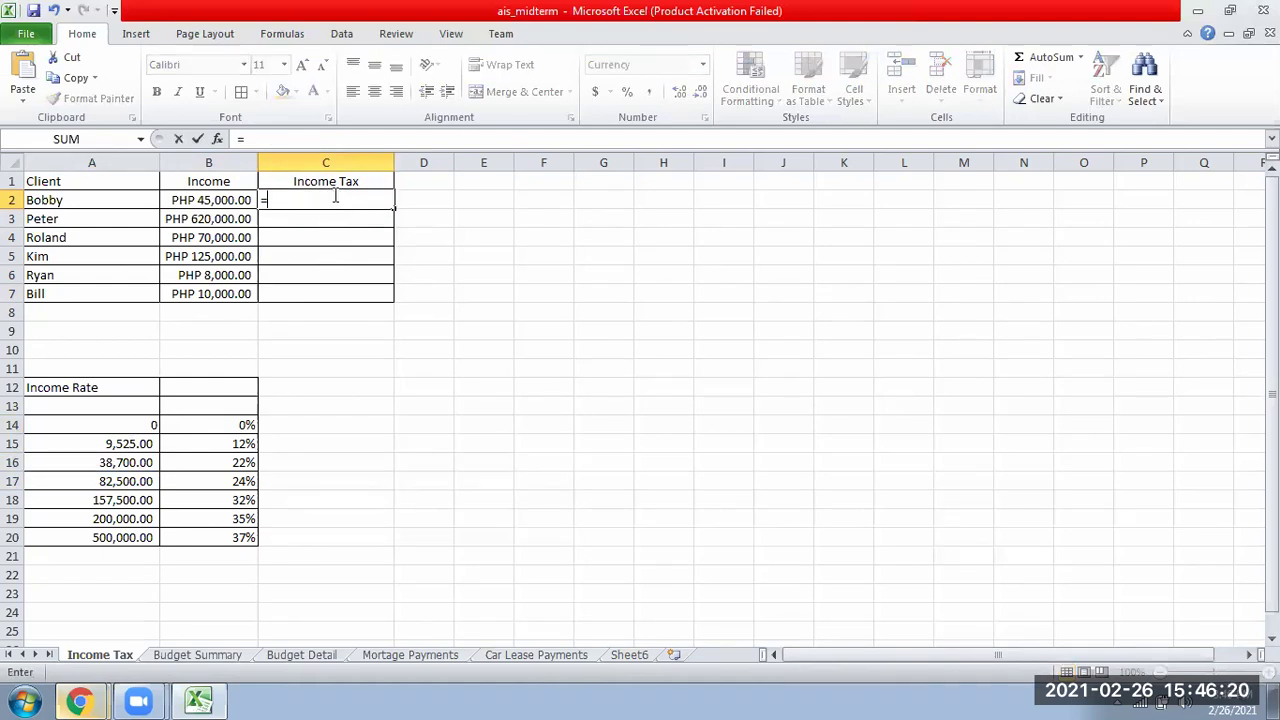
{"action": "type", "text": "vloo"}
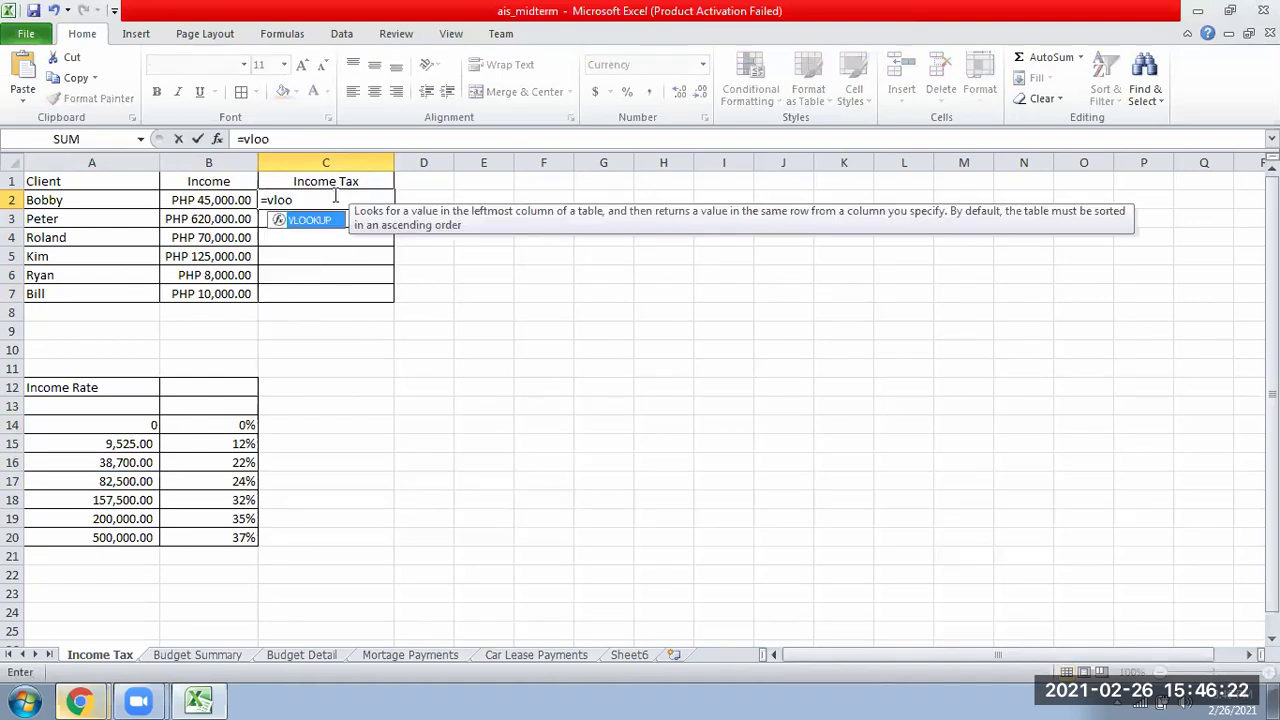
{"action": "type", "text": "kup("}
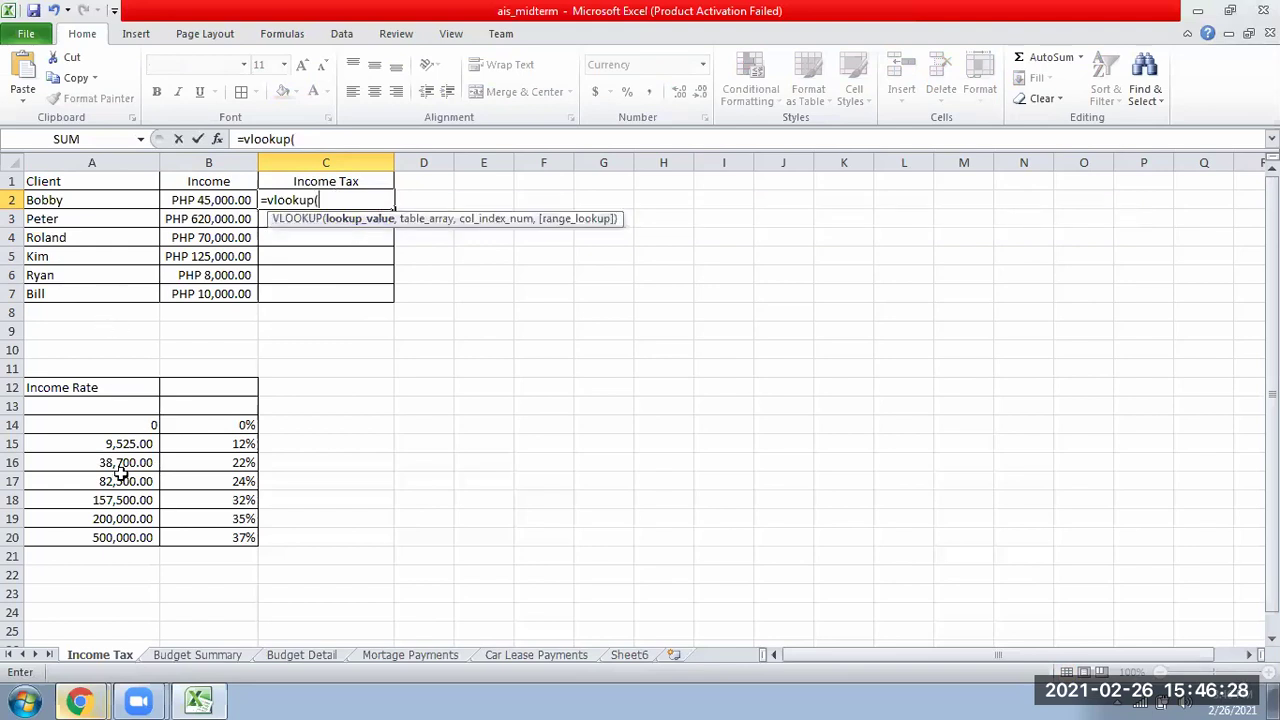
{"action": "left_click_drag", "start_coordinate": [97, 424], "coordinate": [178, 540]}
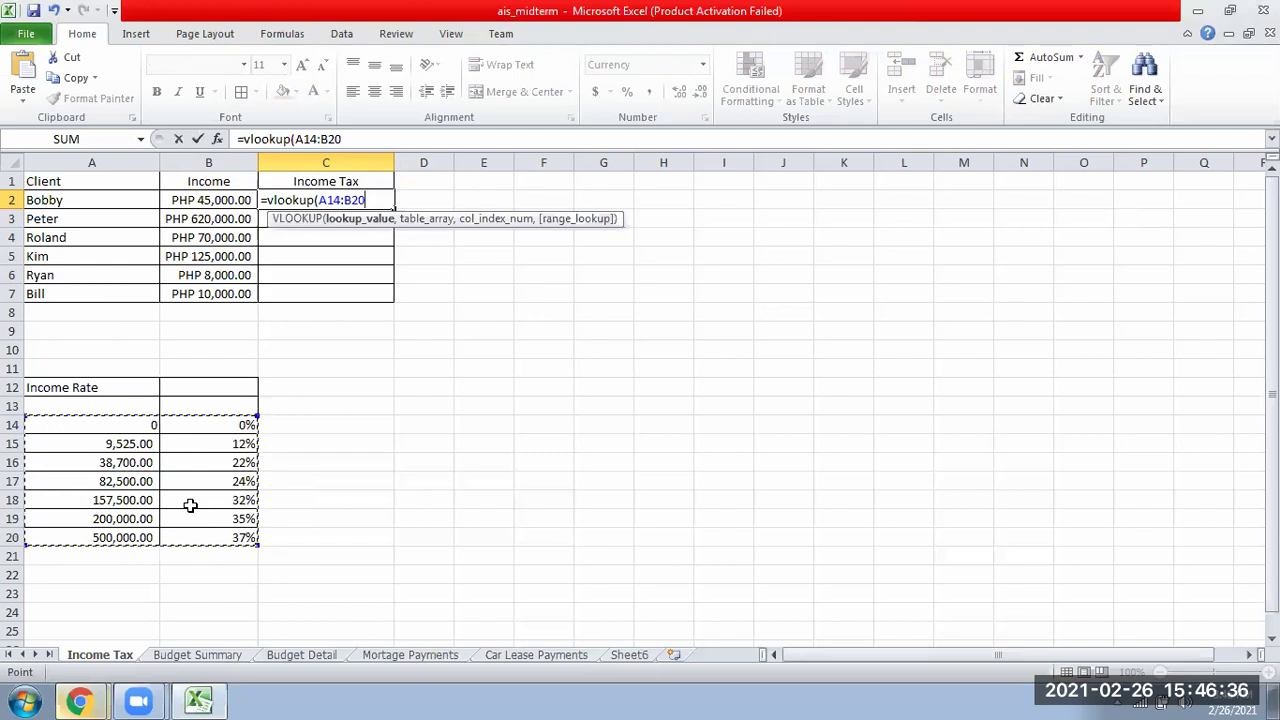
{"action": "type", "text": ","}
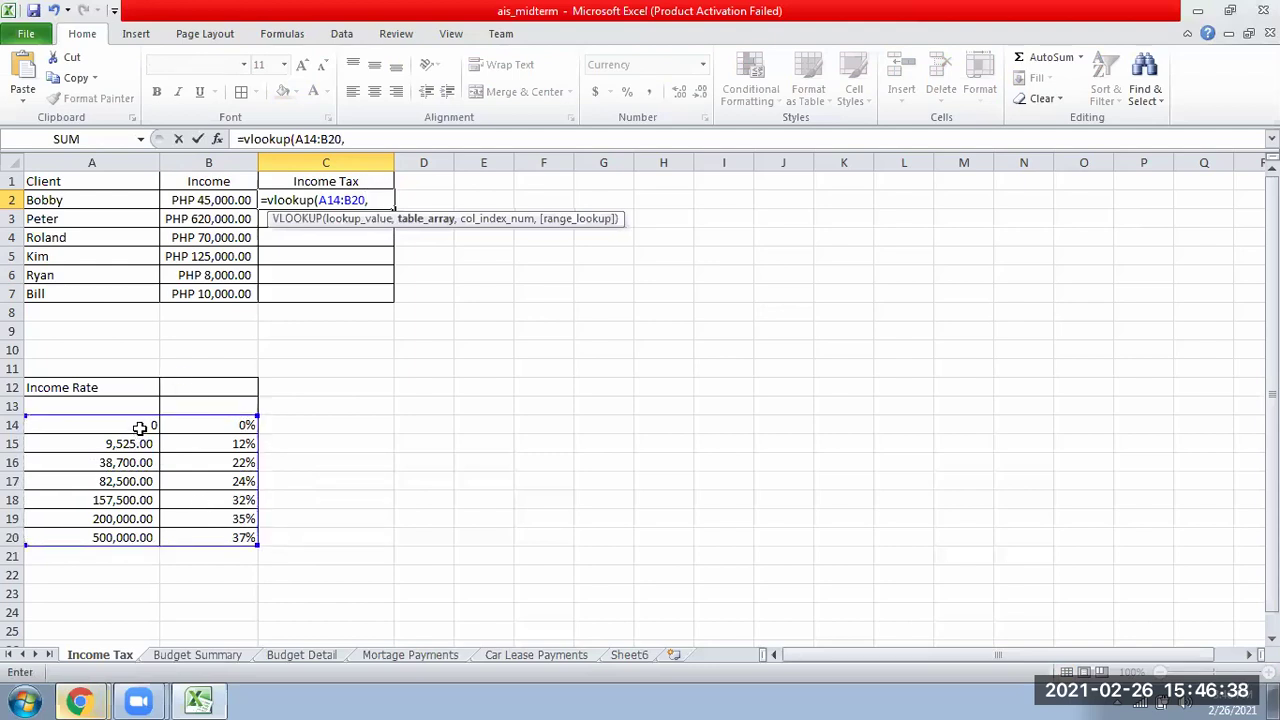
{"action": "left_click", "coordinate": [318, 200]}
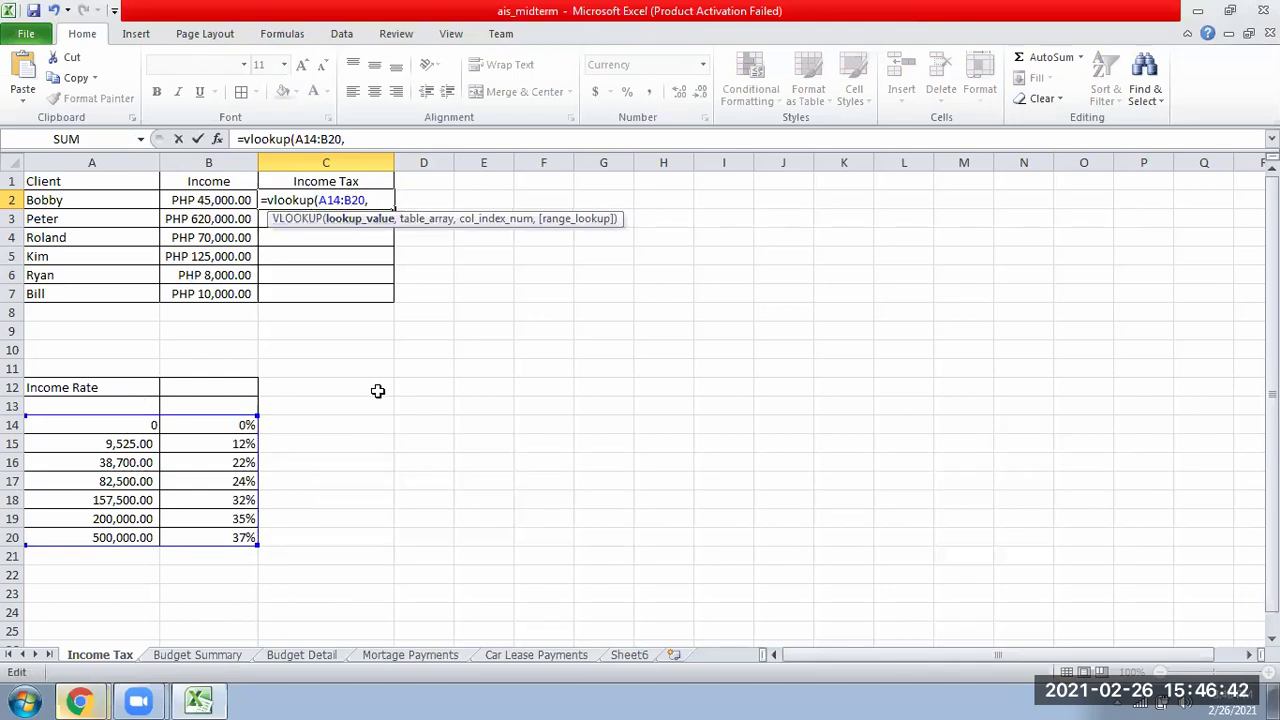
{"action": "key", "text": "Escape"}
Step: Calculate the first client's income tax in C2 with the formula =VLOOKUP(B2,A14:B20,2)*B2
{"action": "type", "text": "="}
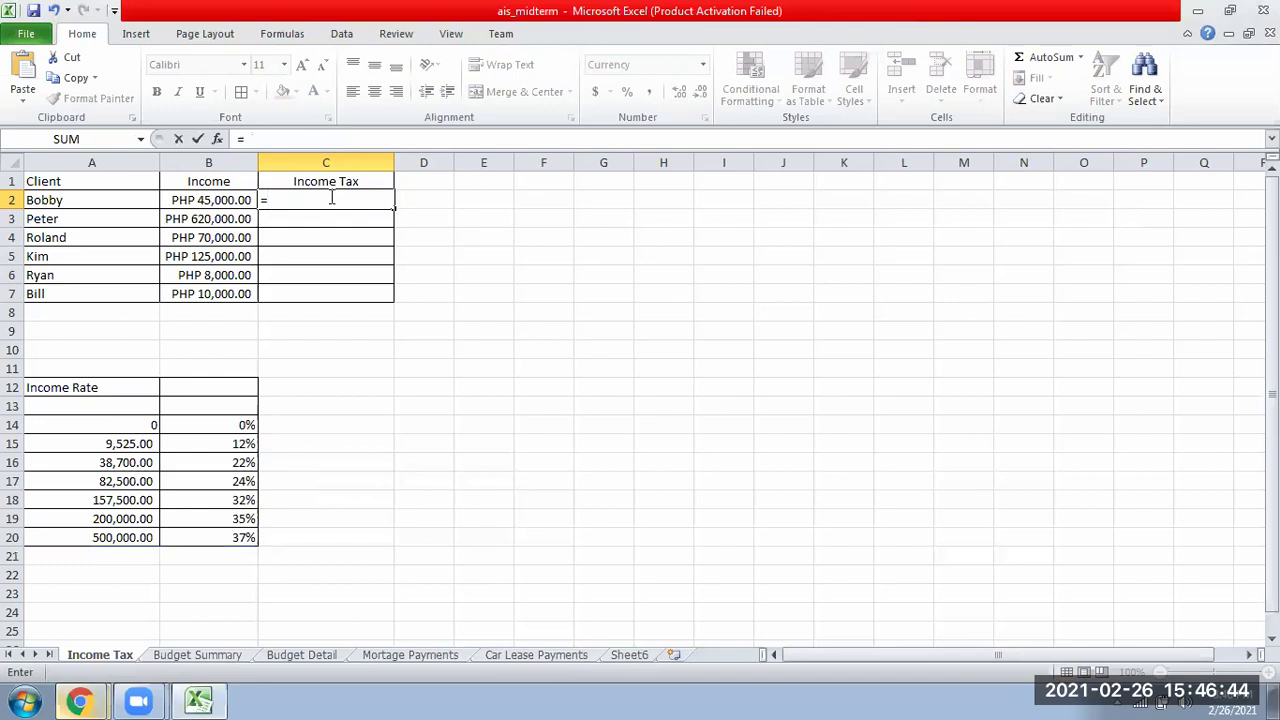
{"action": "type", "text": "VLOOKUP("}
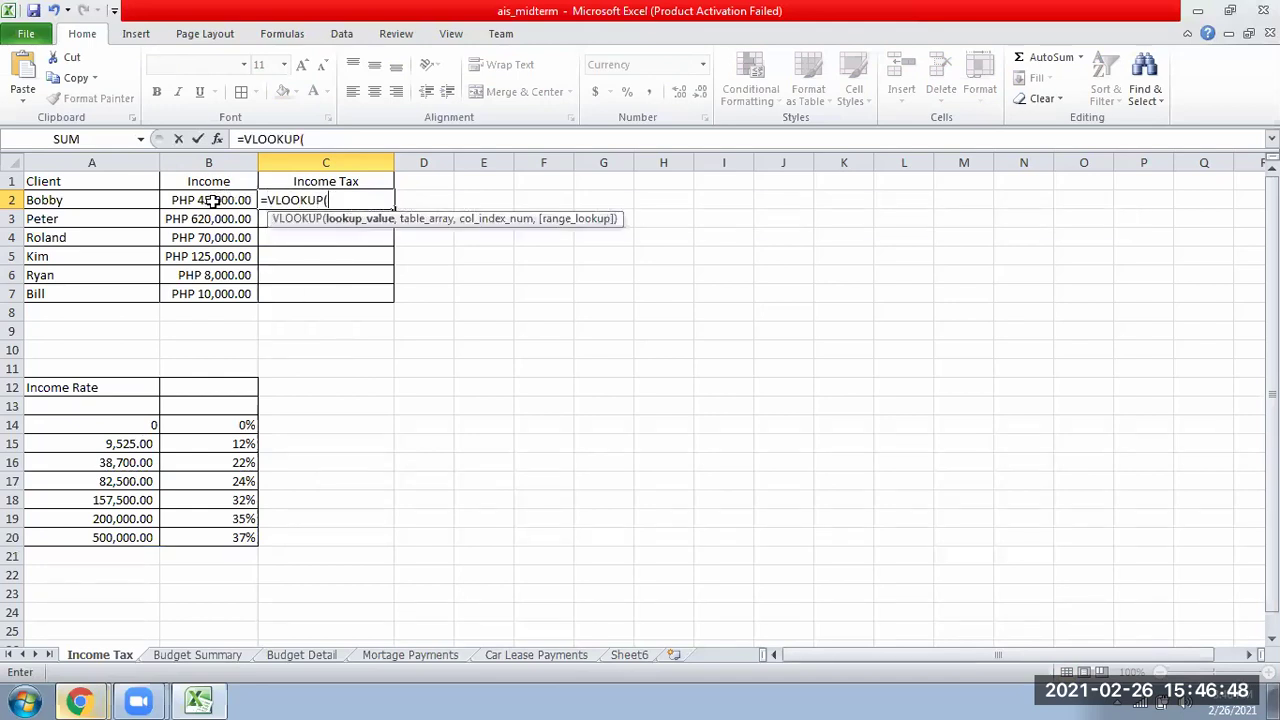
{"action": "left_click", "coordinate": [213, 201]}
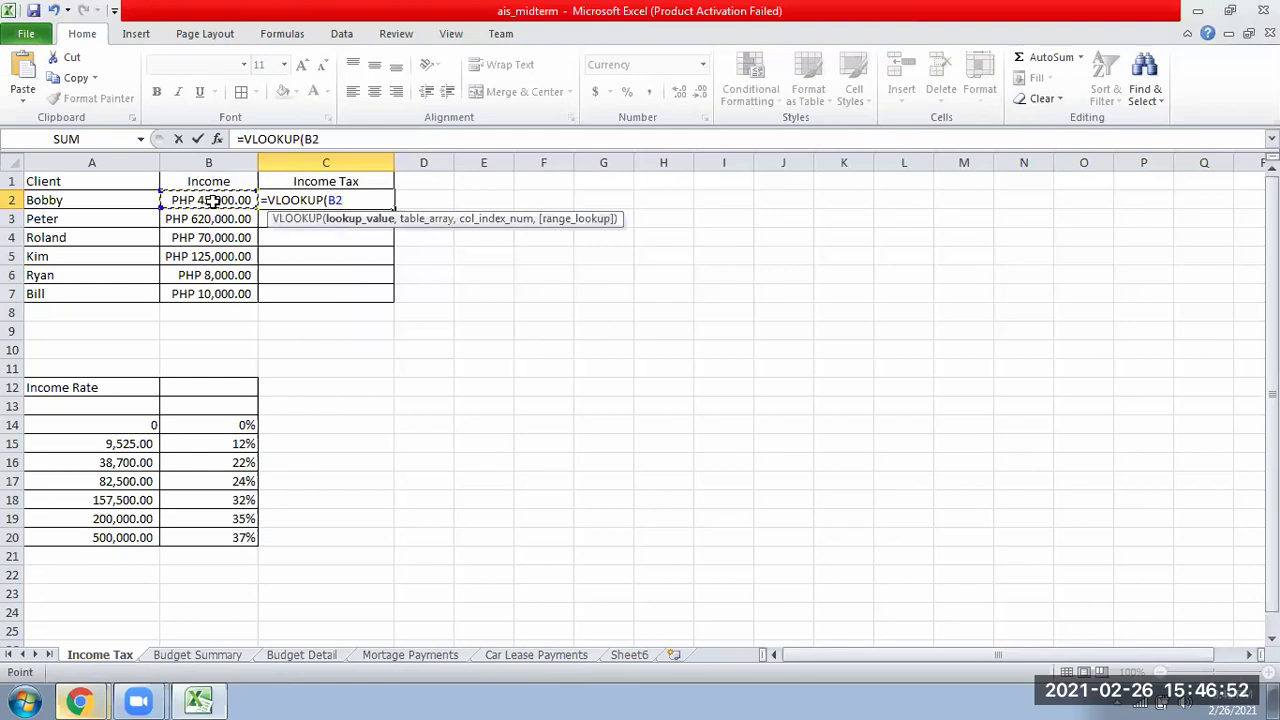
{"action": "type", "text": ","}
{"action": "left_click_drag", "start_coordinate": [66, 423], "coordinate": [216, 512]}
{"action": "left_click_drag", "start_coordinate": [112, 424], "coordinate": [238, 540]}
{"action": "type", "text": ","}
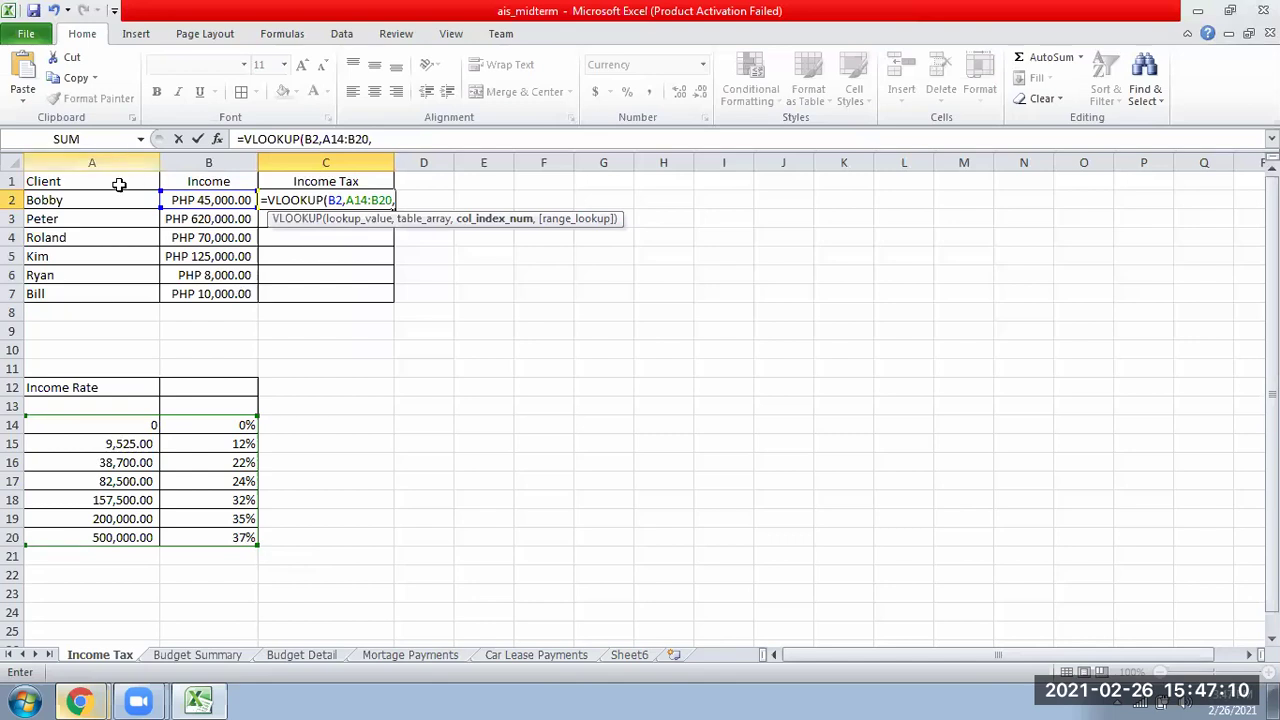
{"action": "type", "text": "2"}
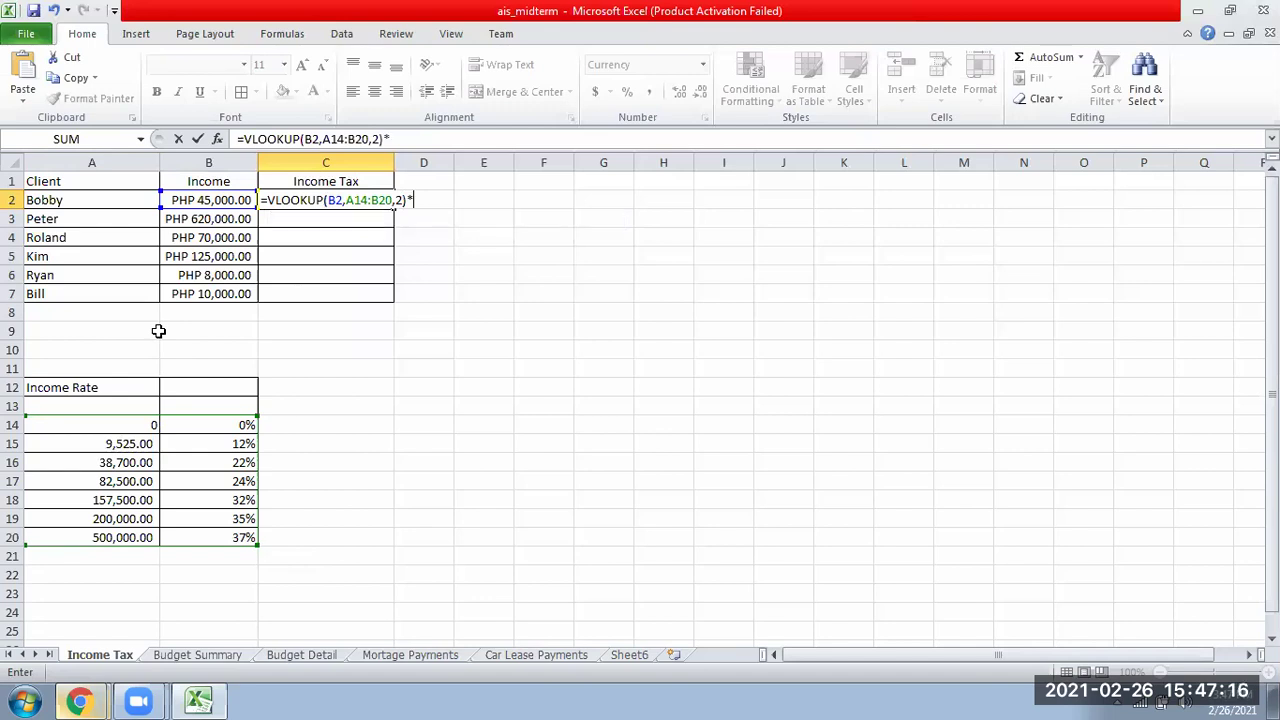
{"action": "type", "text": ")*"}
{"action": "left_click", "coordinate": [224, 201]}
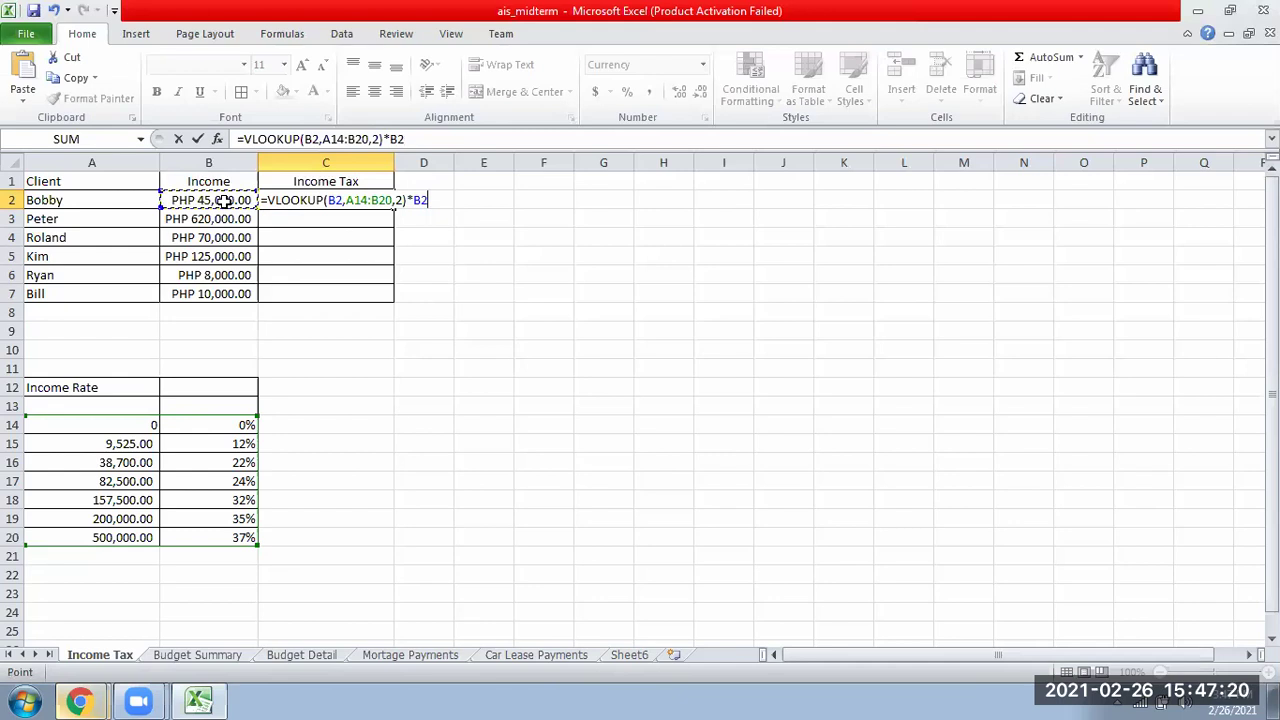
{"action": "key", "text": "Return"}
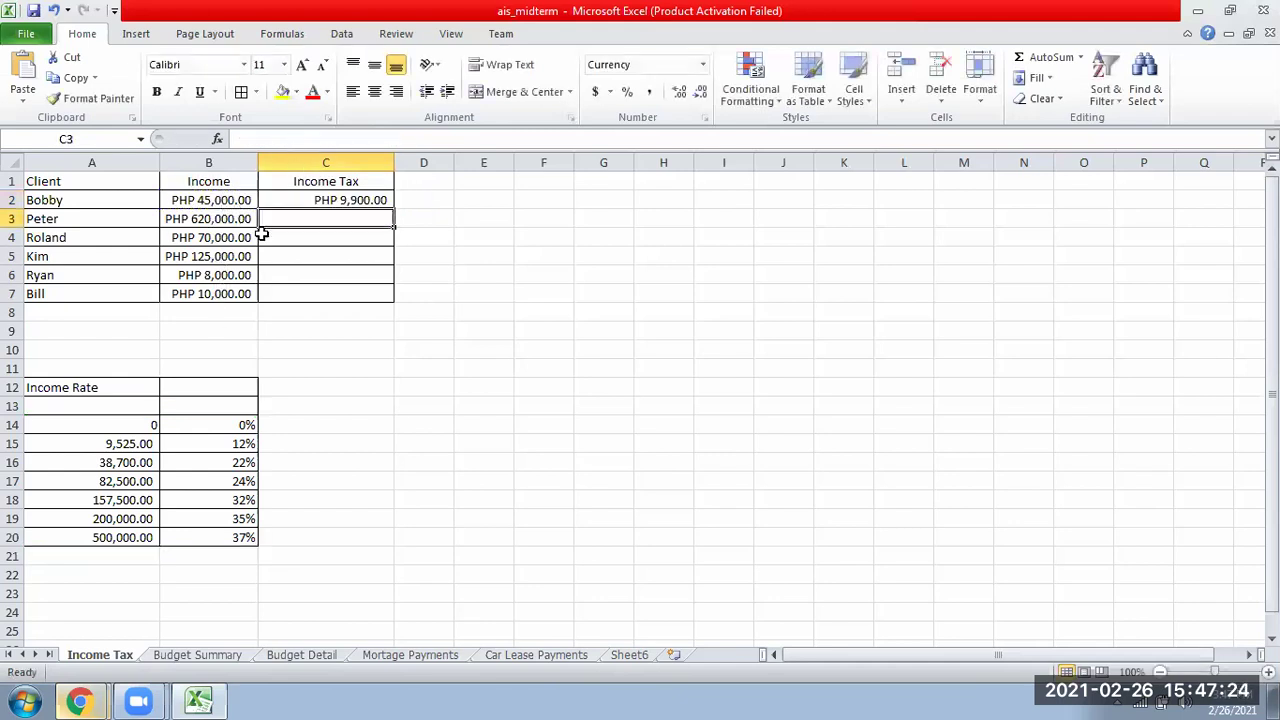
{"action": "left_click", "coordinate": [337, 204]}
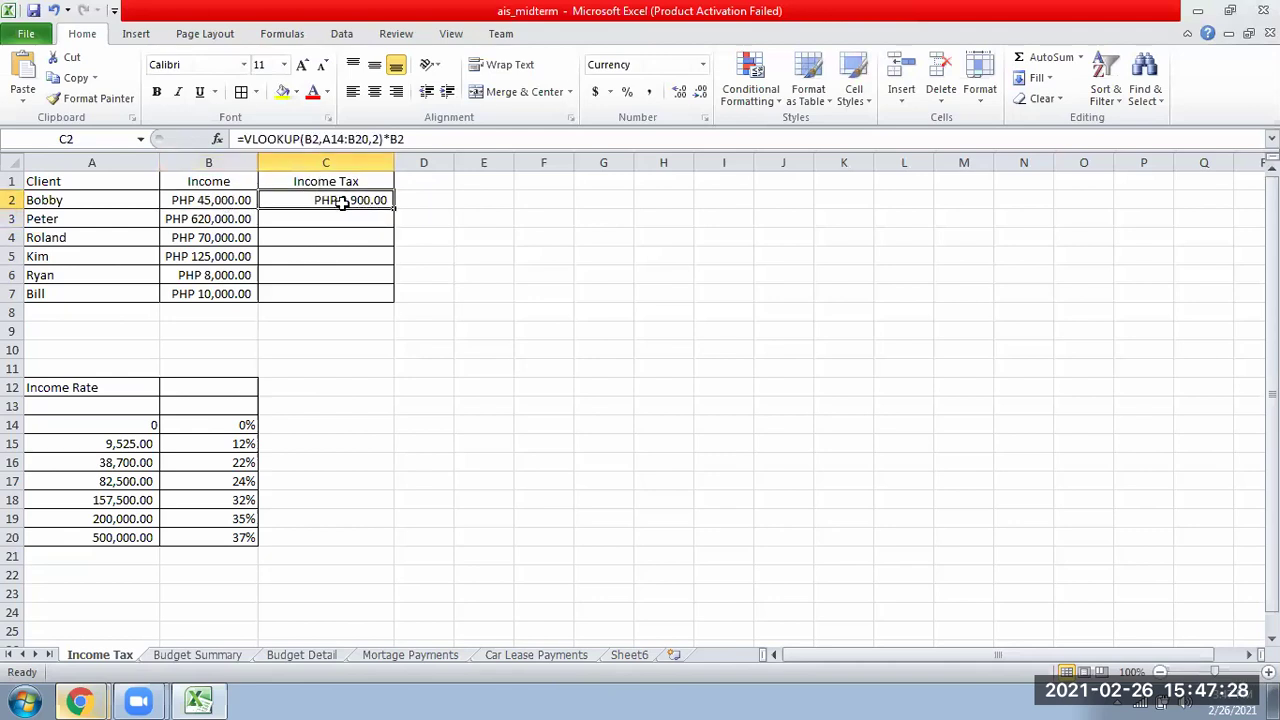
Step: Compare the first client's income in B2 with the 38,700 and 82,500 brackets of the Income Rate table
{"action": "left_click", "coordinate": [195, 200]}
{"action": "left_click", "coordinate": [93, 462]}
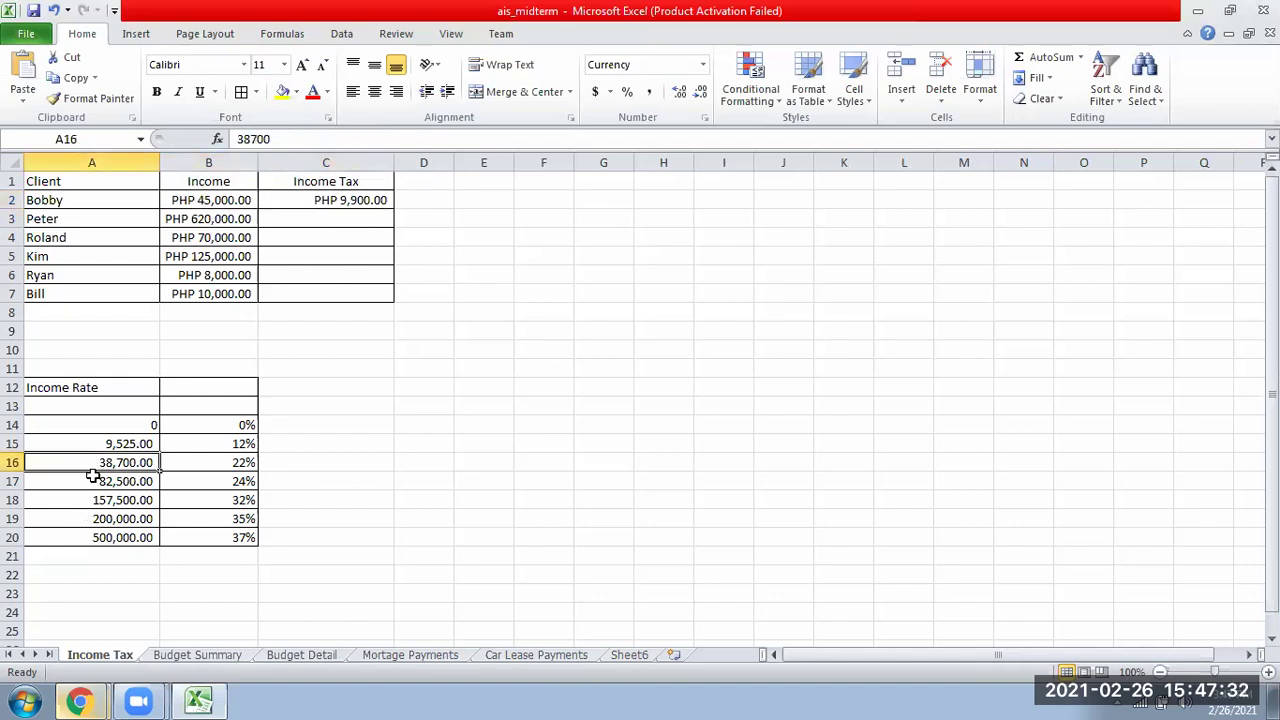
{"action": "left_click_drag", "start_coordinate": [91, 462], "coordinate": [166, 471]}
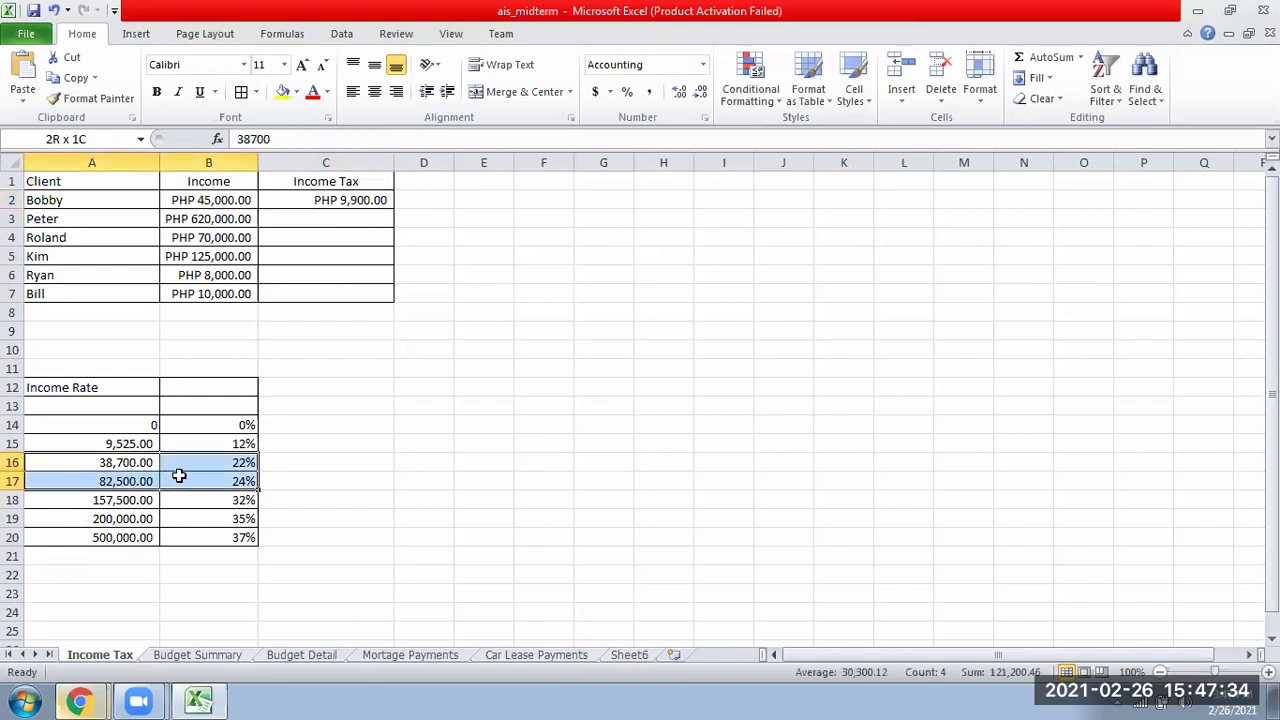
Step: Clear the first client's income tax formula in C2 and start it over with the VLOOKUP function
{"action": "left_click", "coordinate": [360, 203]}
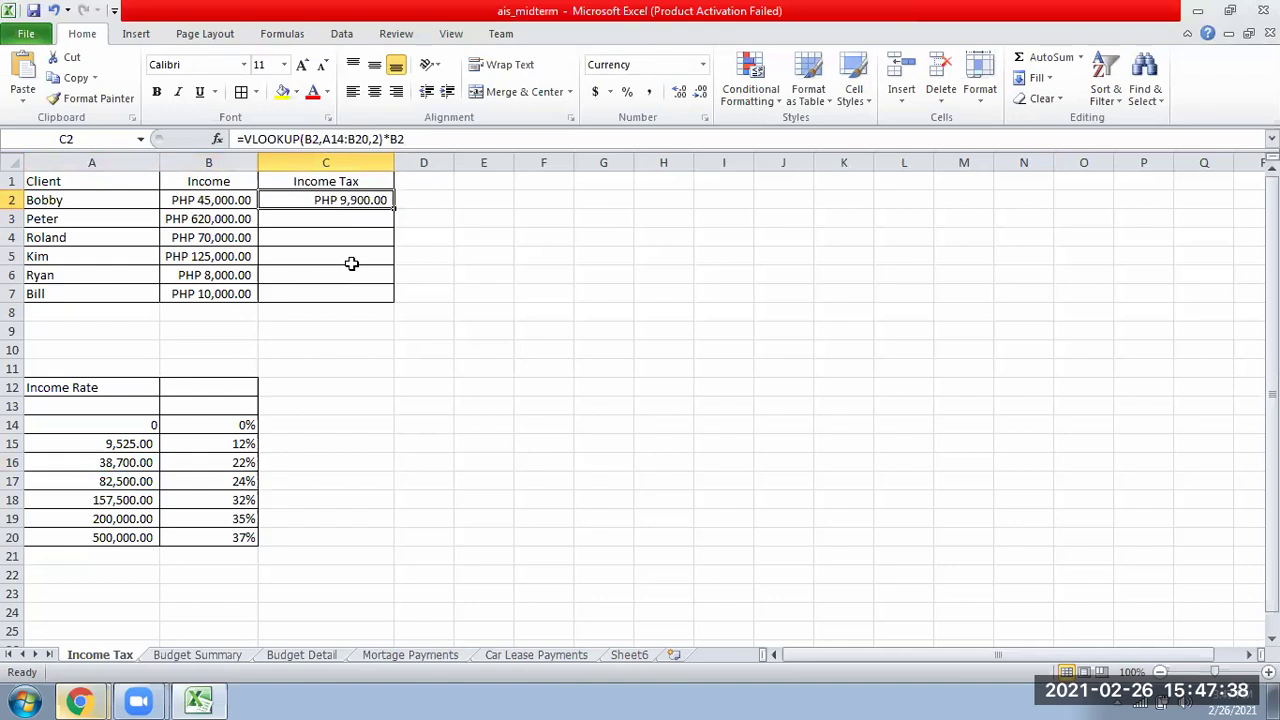
{"action": "key", "text": "Delete"}
{"action": "type", "text": "="}
{"action": "key", "text": "BackSpace"}
{"action": "type", "text": "=vlook"}
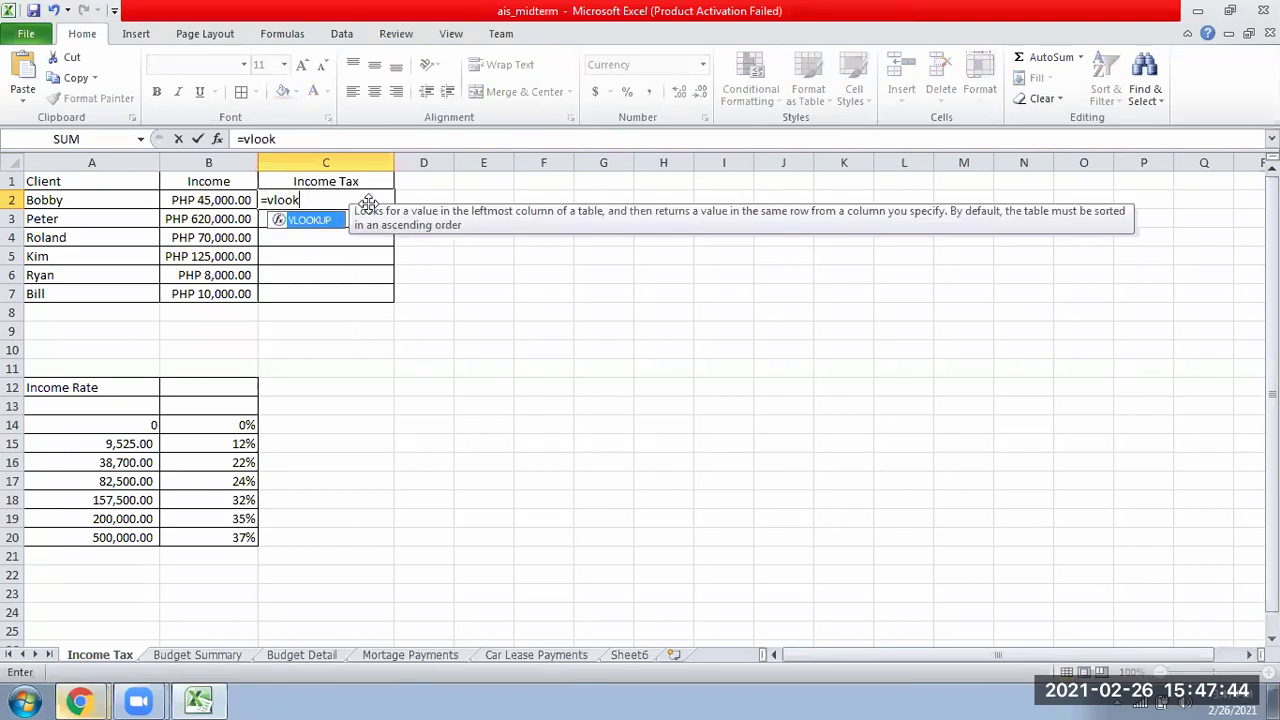
{"action": "key", "text": "Return"}
{"action": "left_click", "coordinate": [366, 202]}
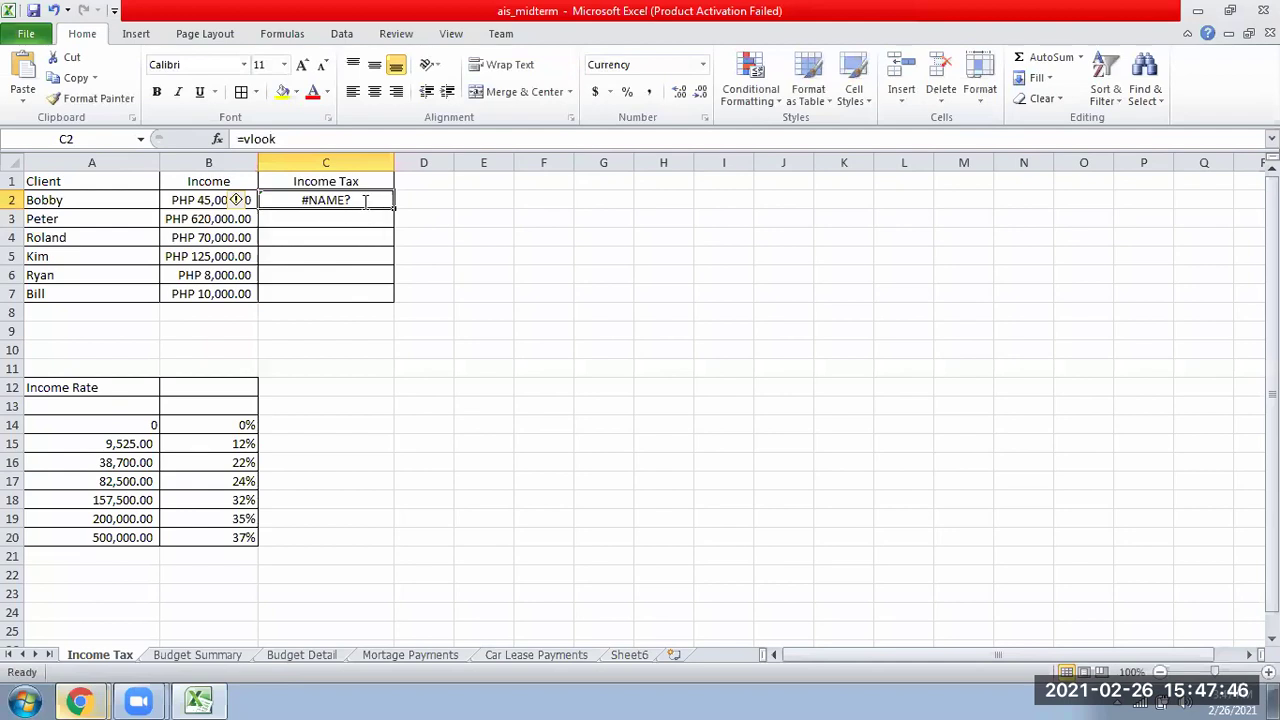
{"action": "double_click", "coordinate": [366, 201]}
{"action": "type", "text": "uo"}
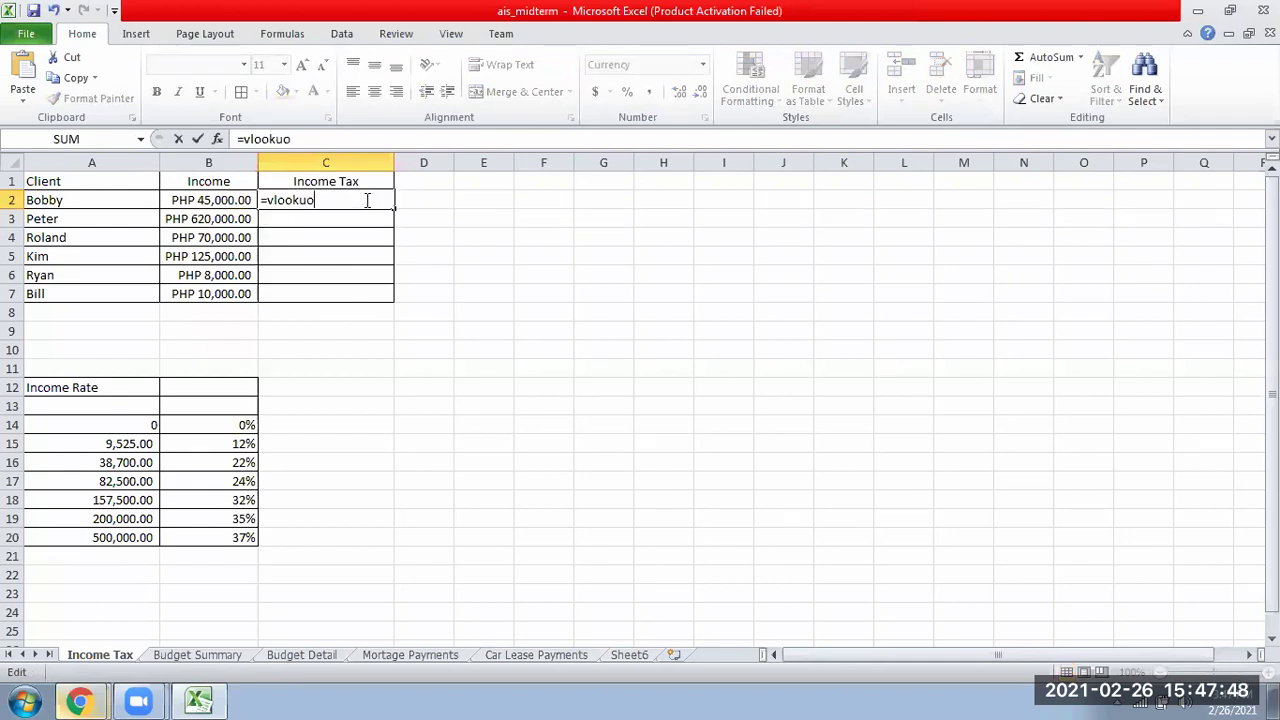
{"action": "key", "text": "BackSpace"}
{"action": "type", "text": "p("}
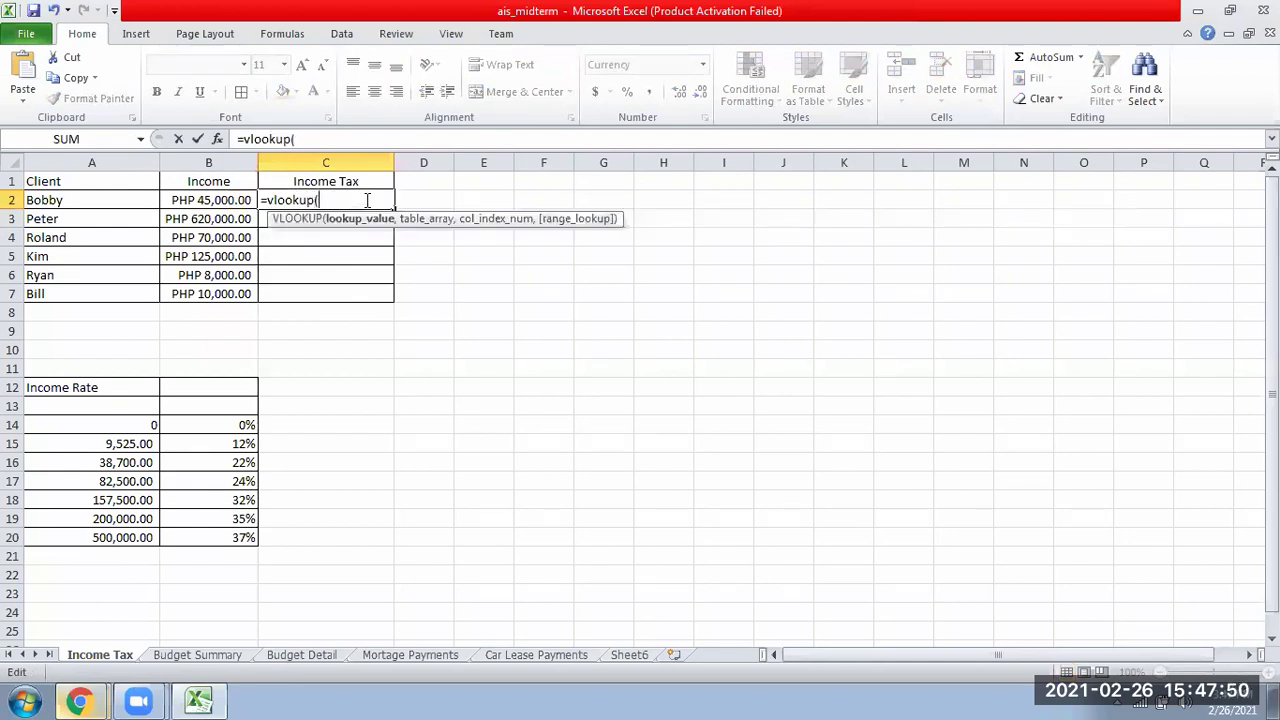
Step: Complete the VLOOKUP in C2 with lookup value B2, table A14:B20 and column 2, multiplied by B2
{"action": "left_click", "coordinate": [213, 199]}
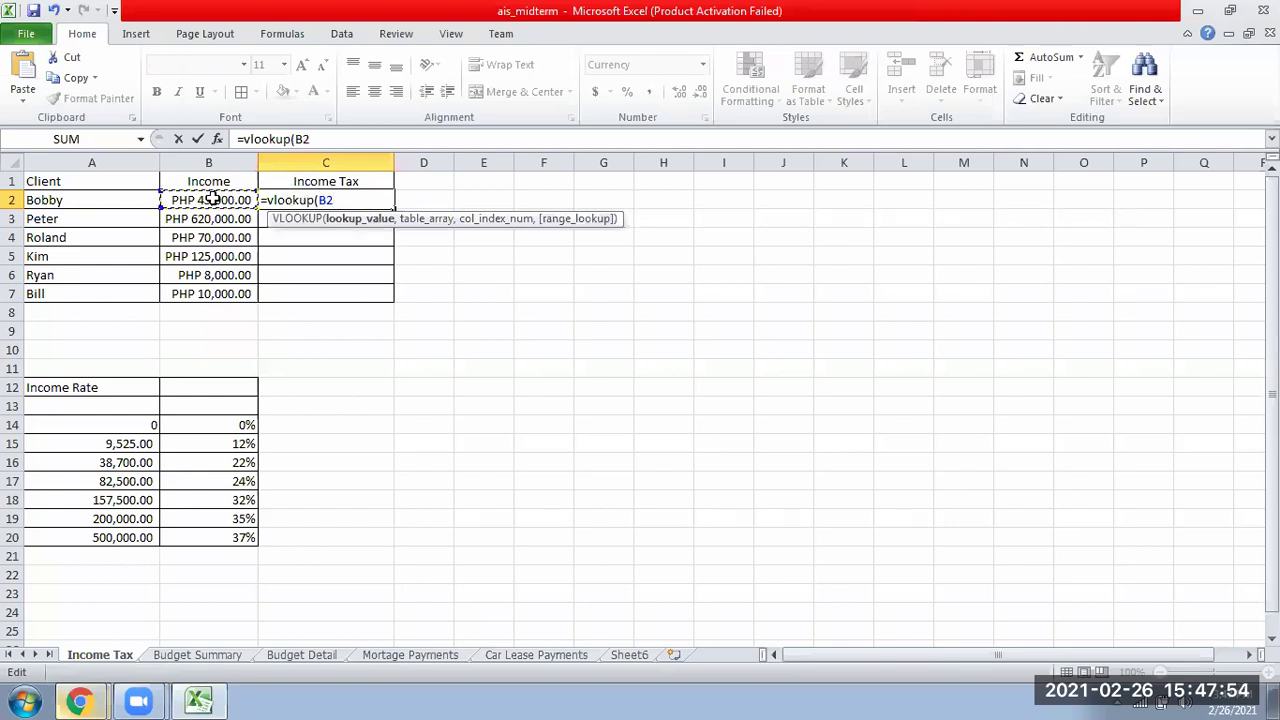
{"action": "type", "text": ","}
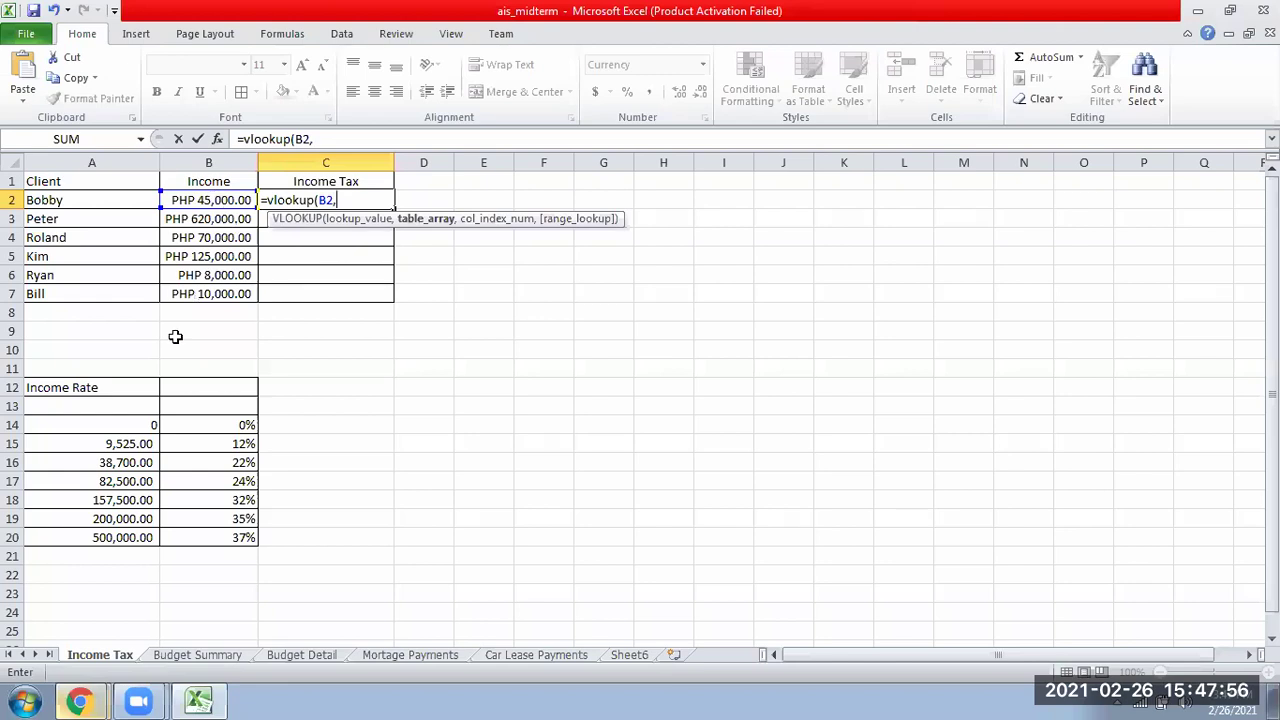
{"action": "left_click_drag", "start_coordinate": [95, 425], "coordinate": [231, 535]}
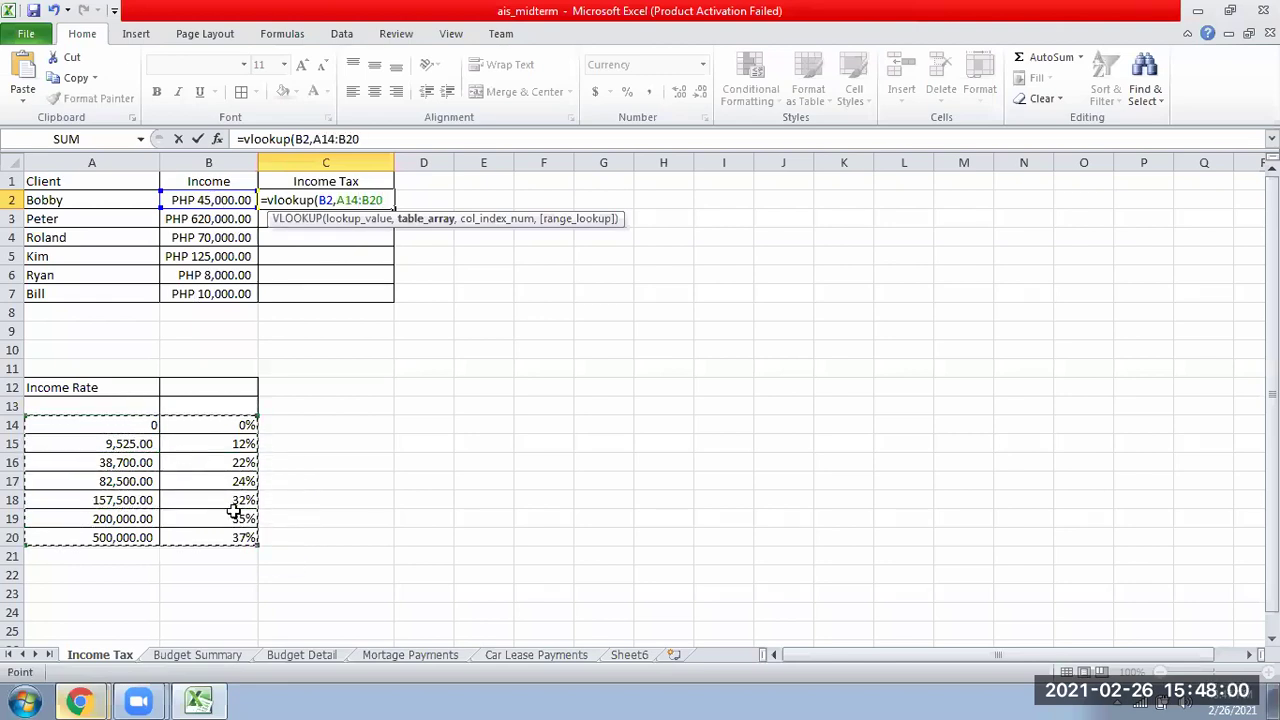
{"action": "type", "text": ","}
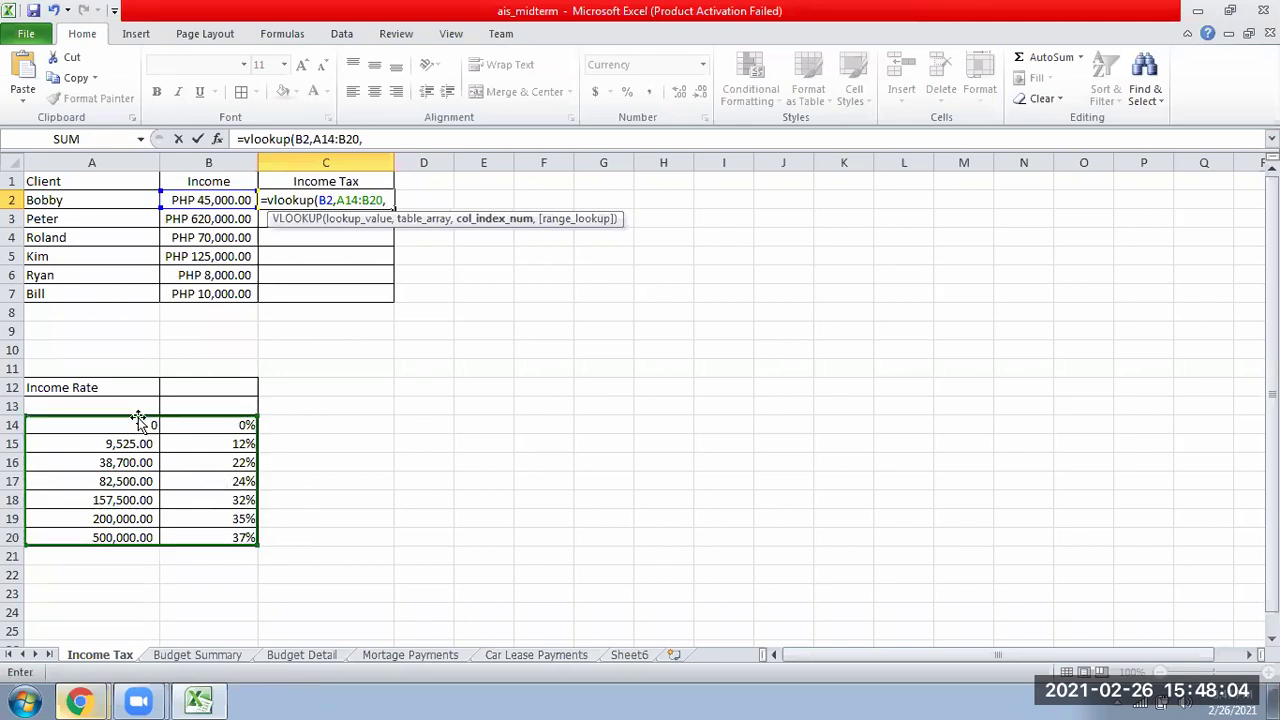
{"action": "type", "text": "2)*"}
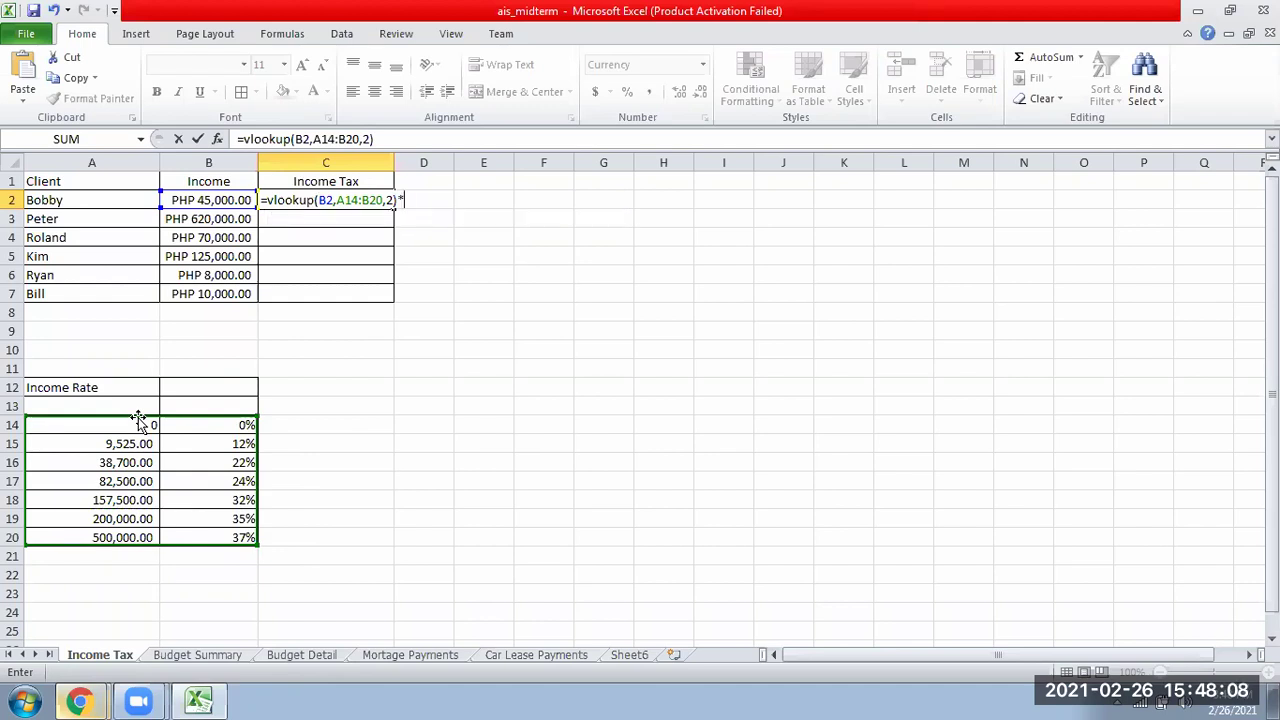
{"action": "left_click", "coordinate": [232, 197]}
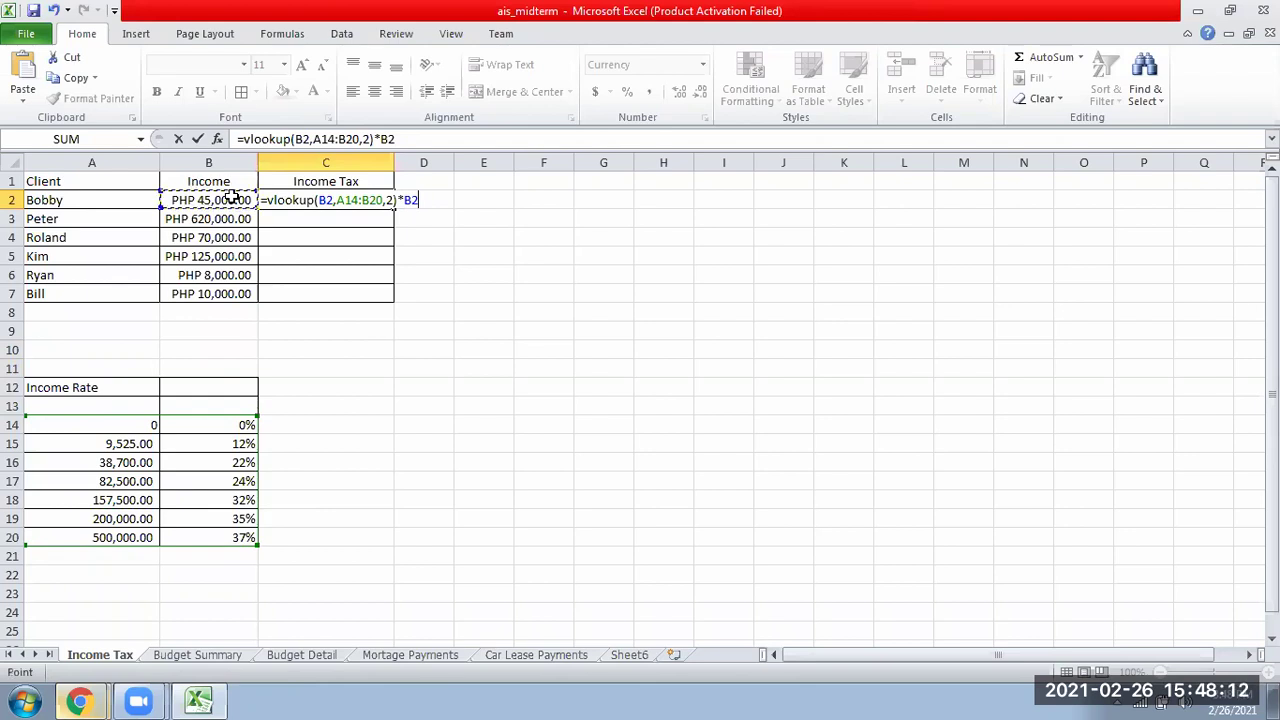
{"action": "key", "text": "Return"}
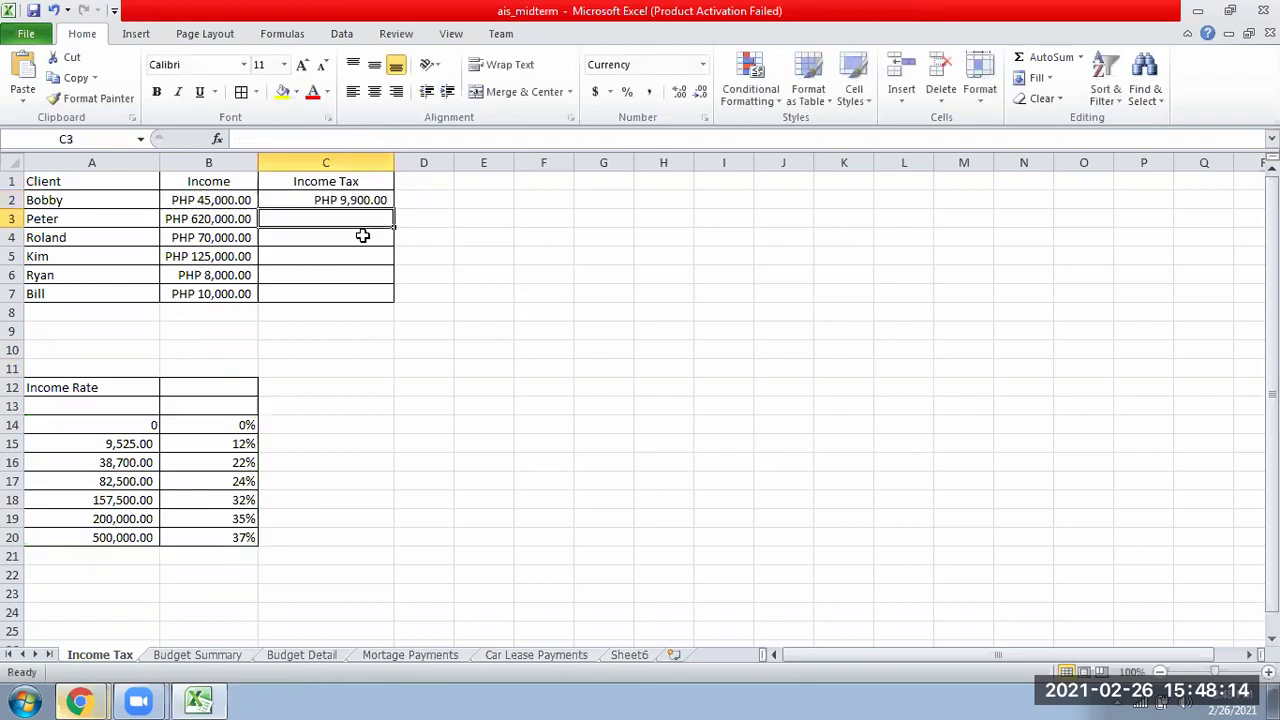
{"action": "left_click", "coordinate": [358, 200]}
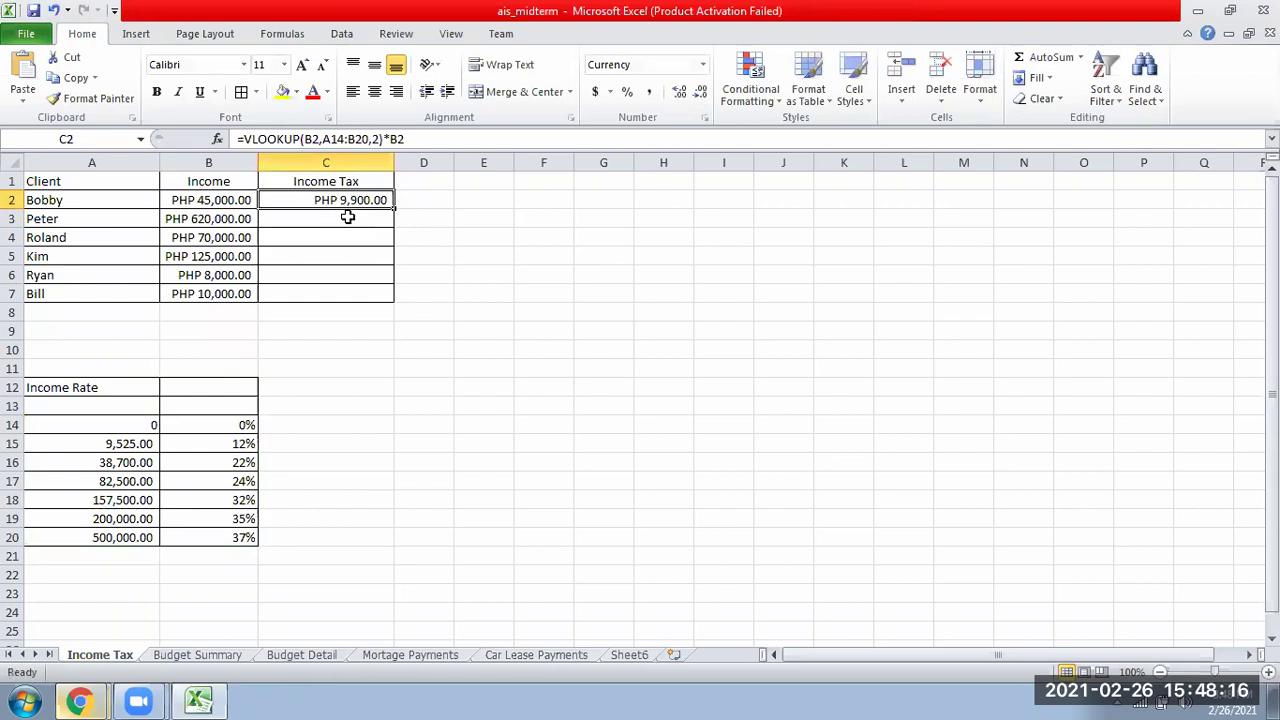
{"action": "left_click", "coordinate": [528, 329]}
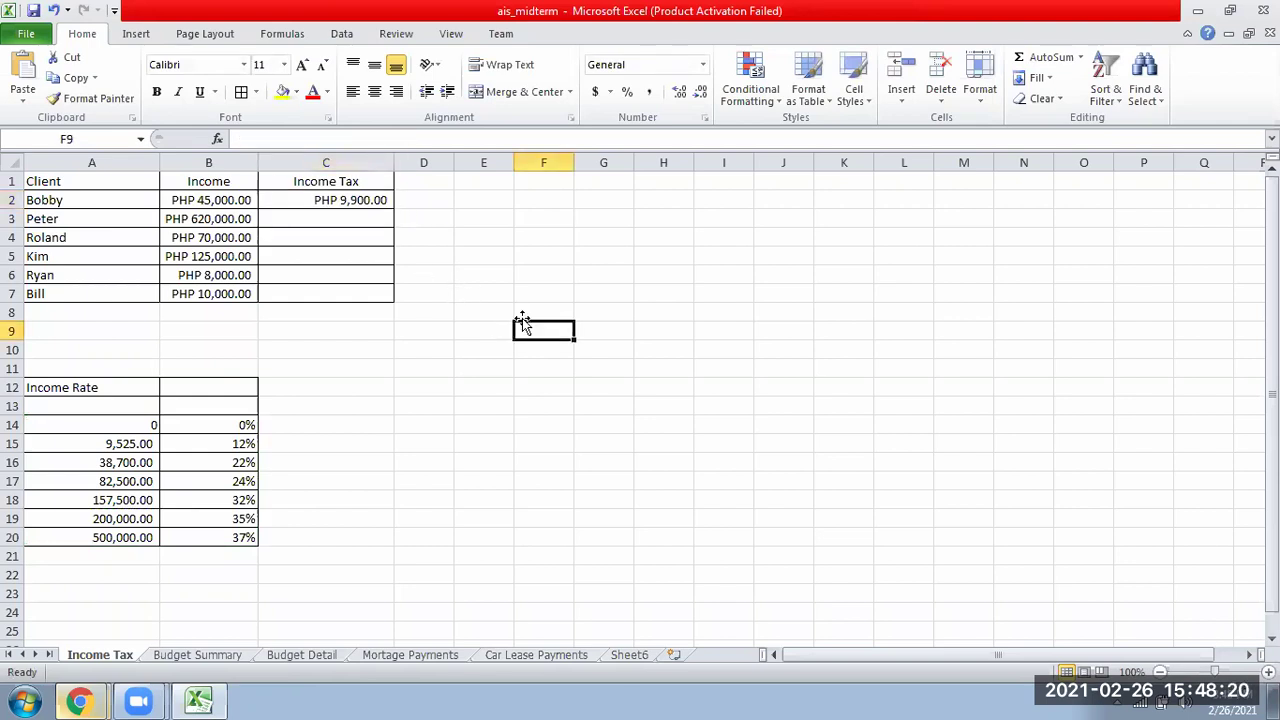
{"action": "type", "text": "=45"}
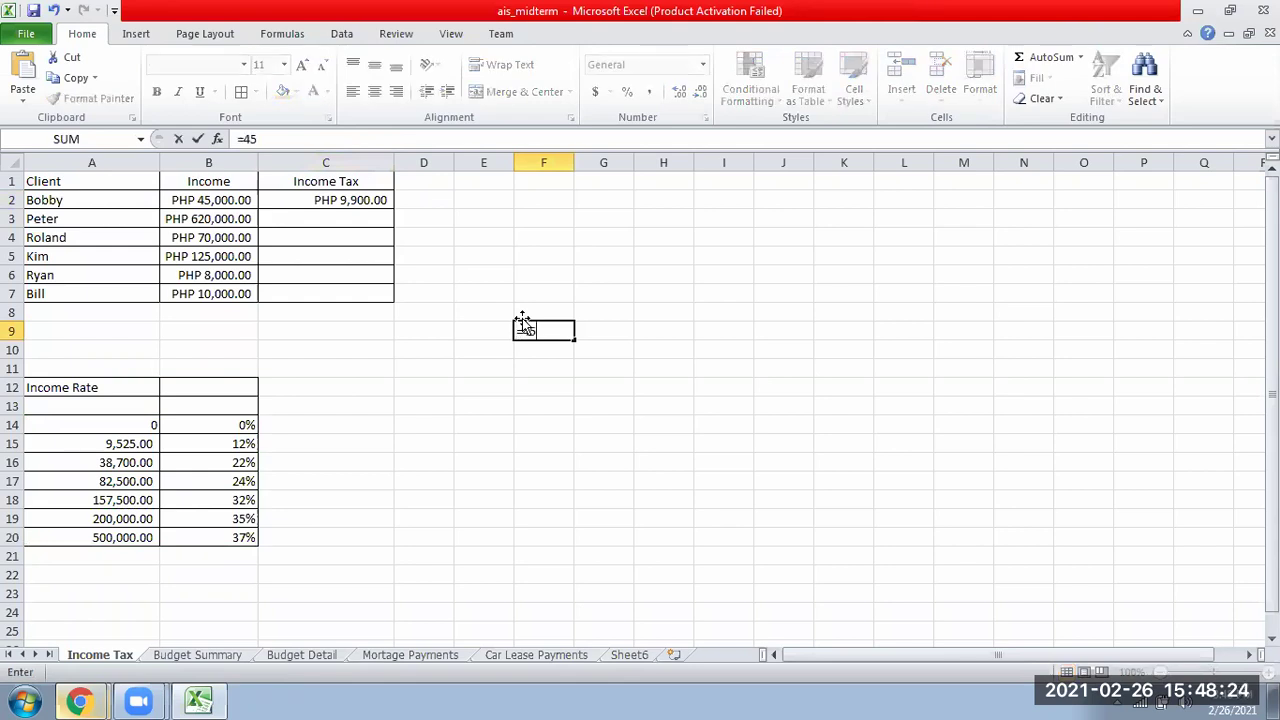
{"action": "type", "text": "0000*"}
{"action": "left_click", "coordinate": [118, 446]}
{"action": "left_click_drag", "start_coordinate": [118, 446], "coordinate": [208, 368]}
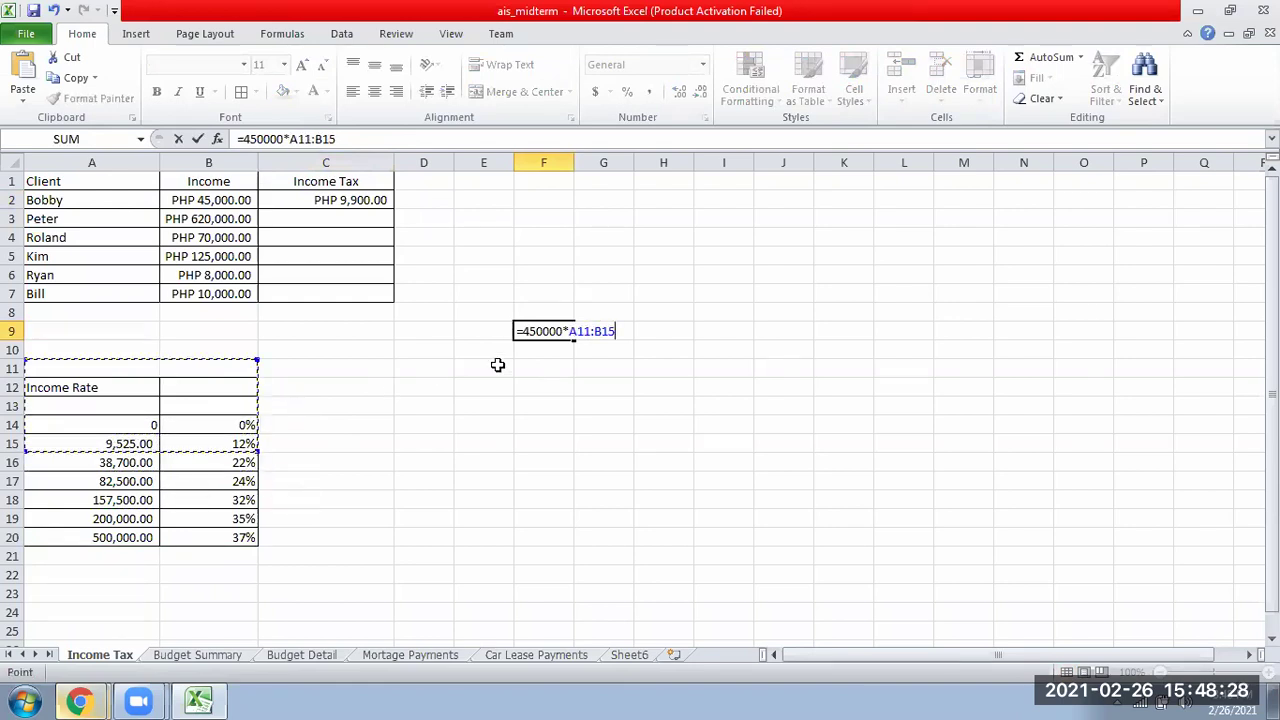
{"action": "key", "text": "Escape"}
Step: Try the scratch calculation =45000*24 in F9 and clear the cell again
{"action": "type", "text": "=45000*24"}
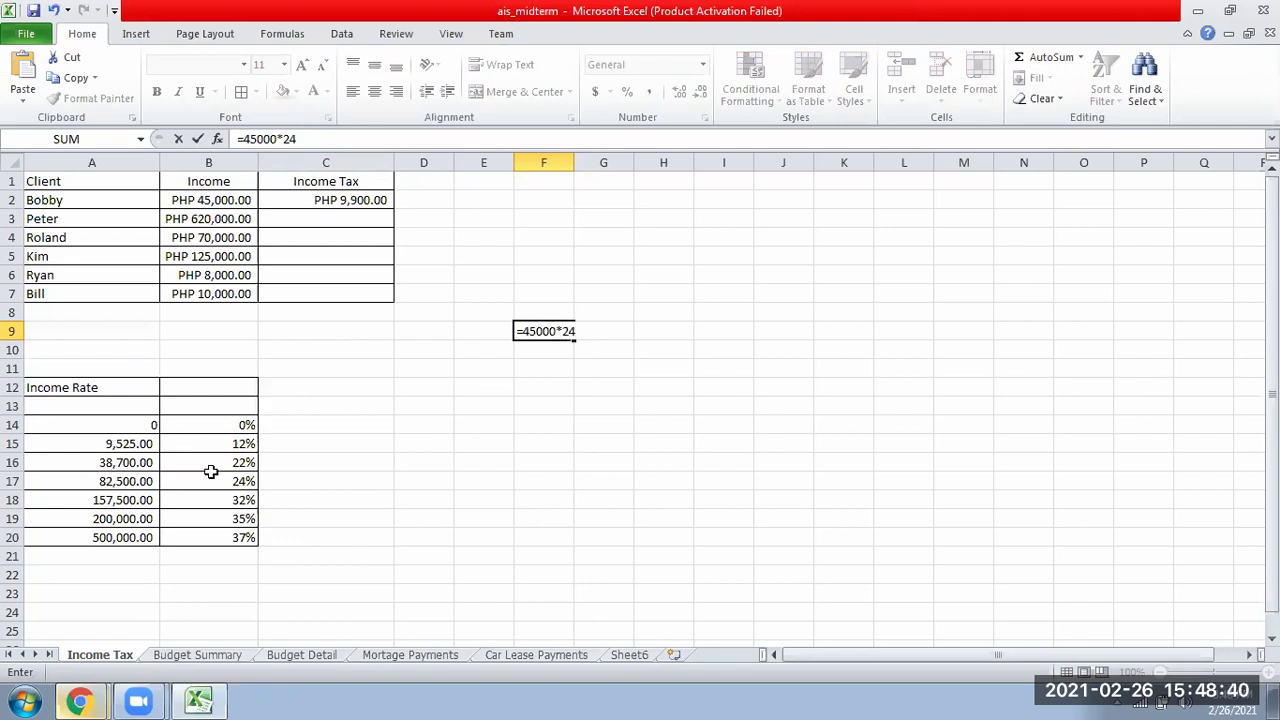
{"action": "key", "text": "Return"}
{"action": "left_click", "coordinate": [543, 331]}
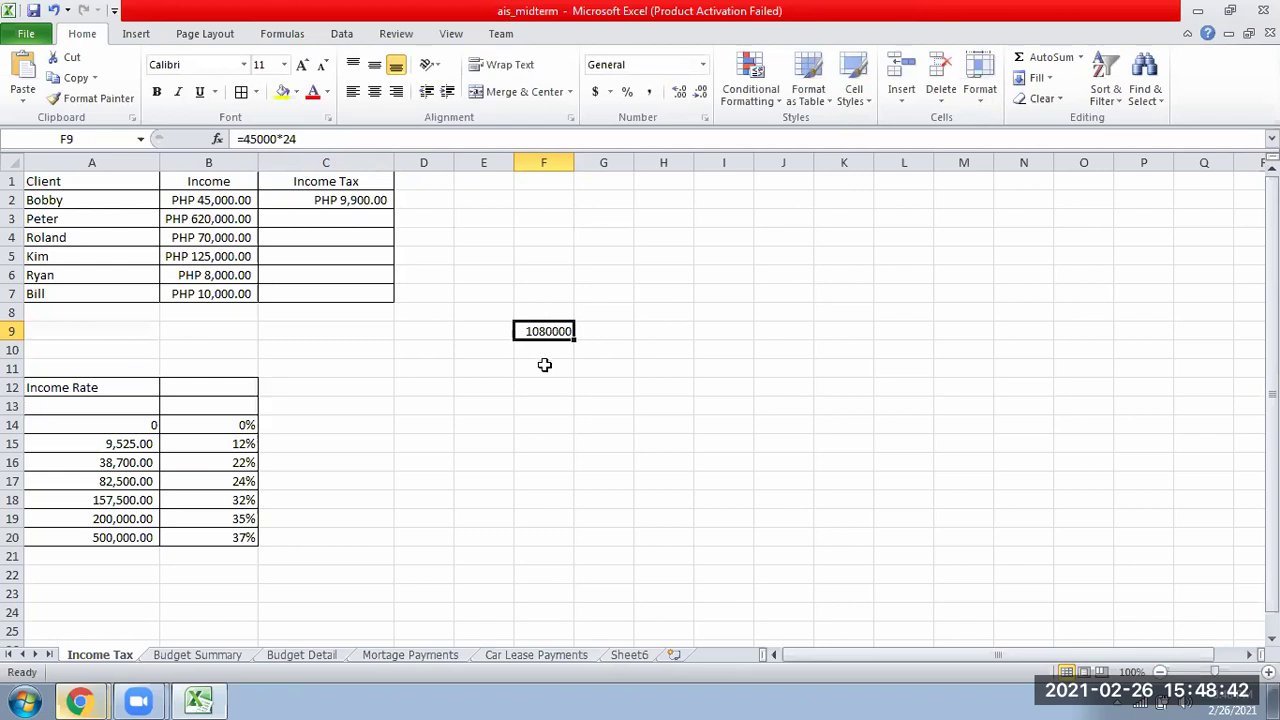
{"action": "key", "text": "Delete"}
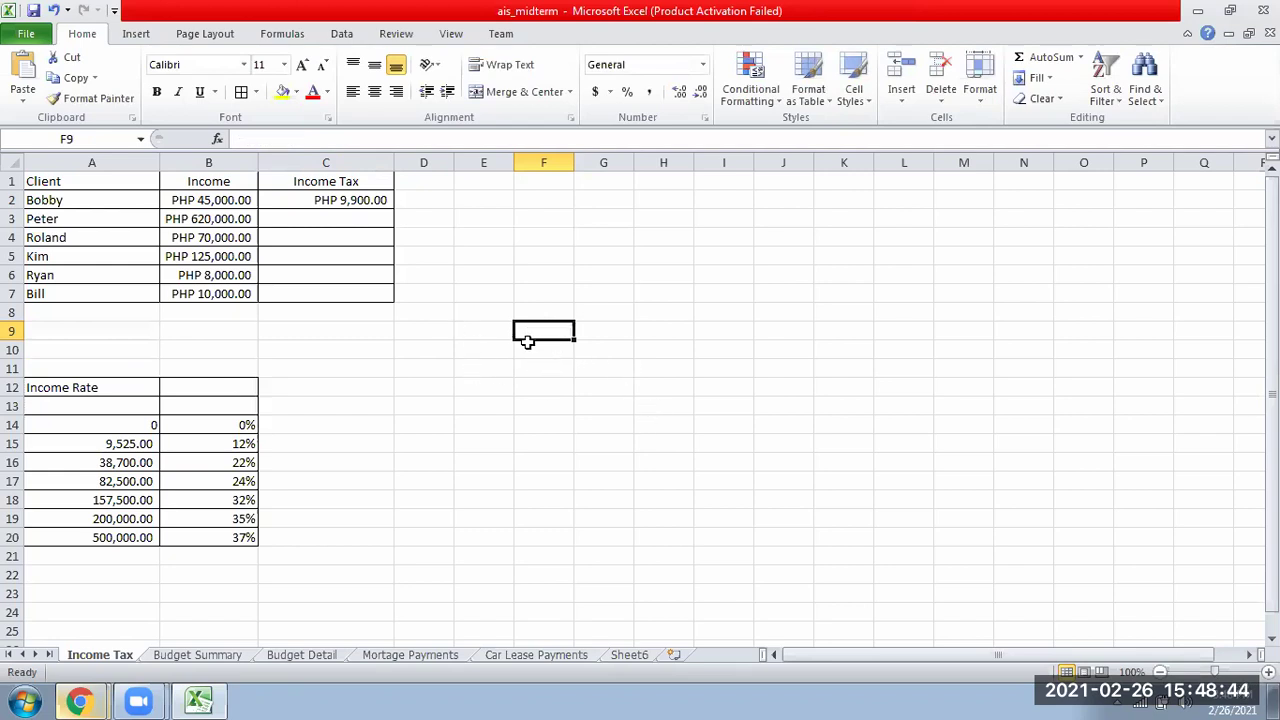
Step: Make the table range in the C2 income tax formula absolute, as $A$14:$B$20
{"action": "left_click", "coordinate": [355, 203]}
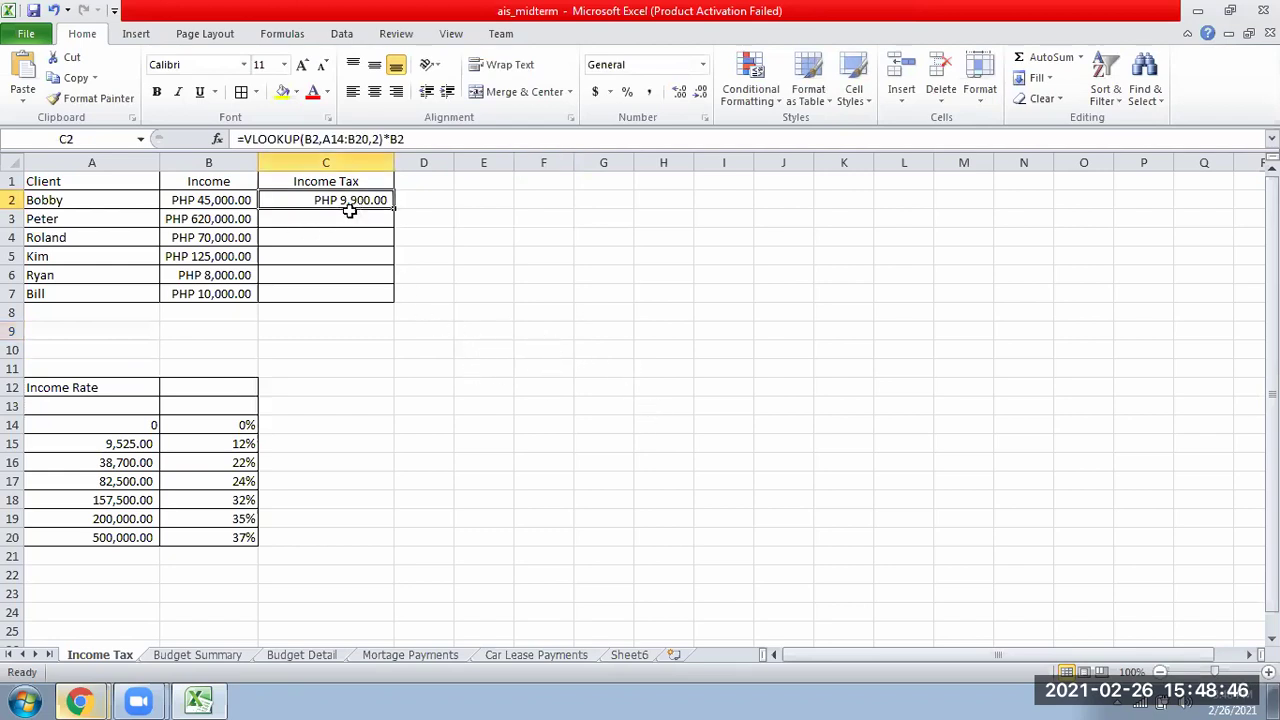
{"action": "left_click", "coordinate": [217, 200]}
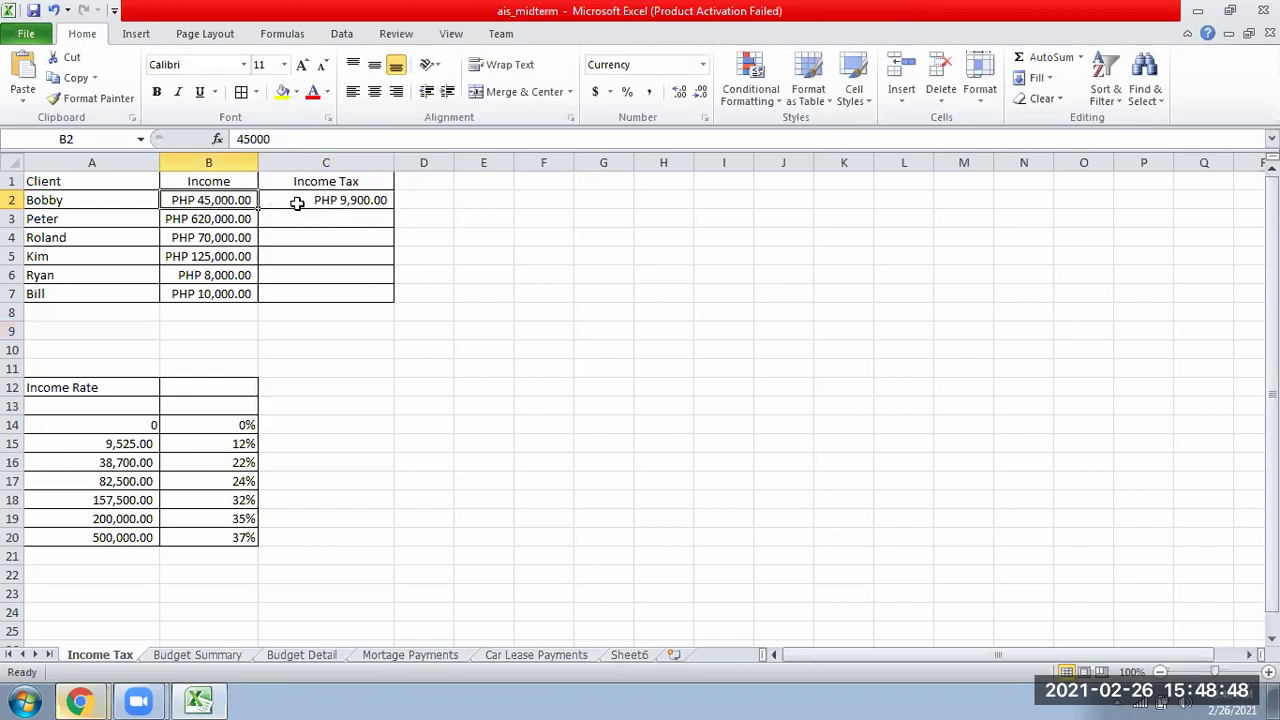
{"action": "left_click", "coordinate": [364, 203]}
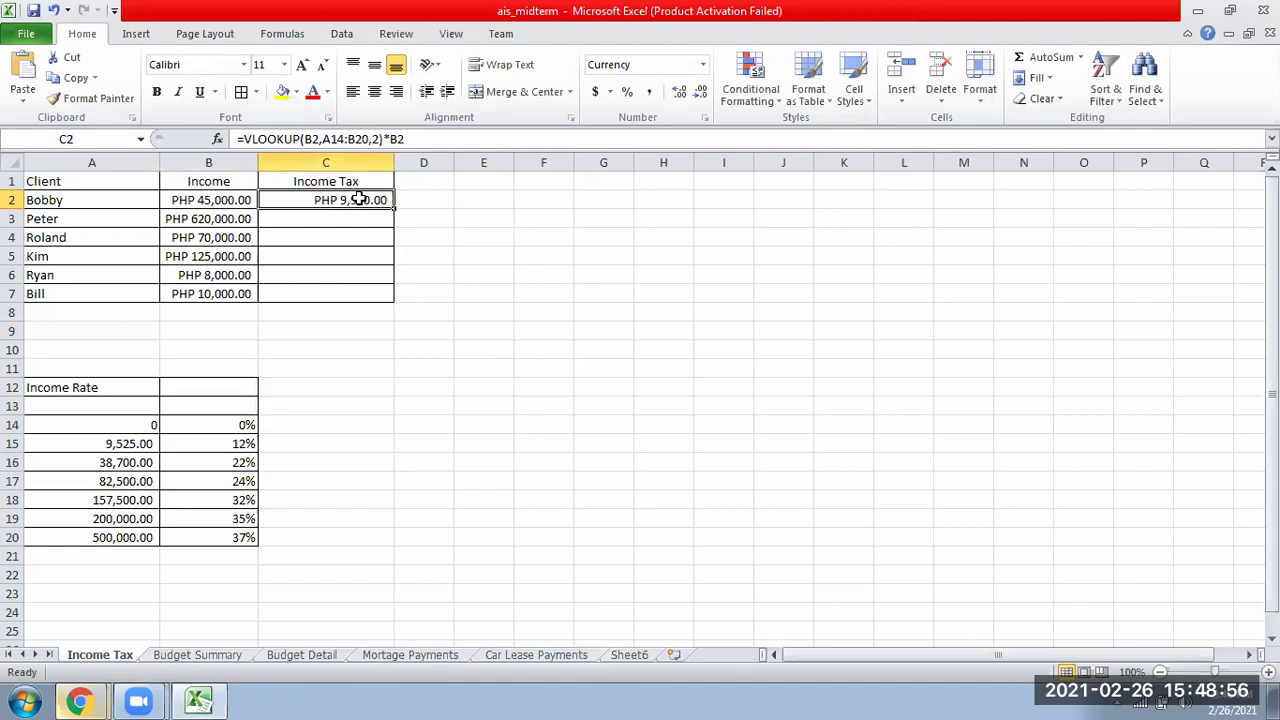
{"action": "left_click", "coordinate": [370, 199]}
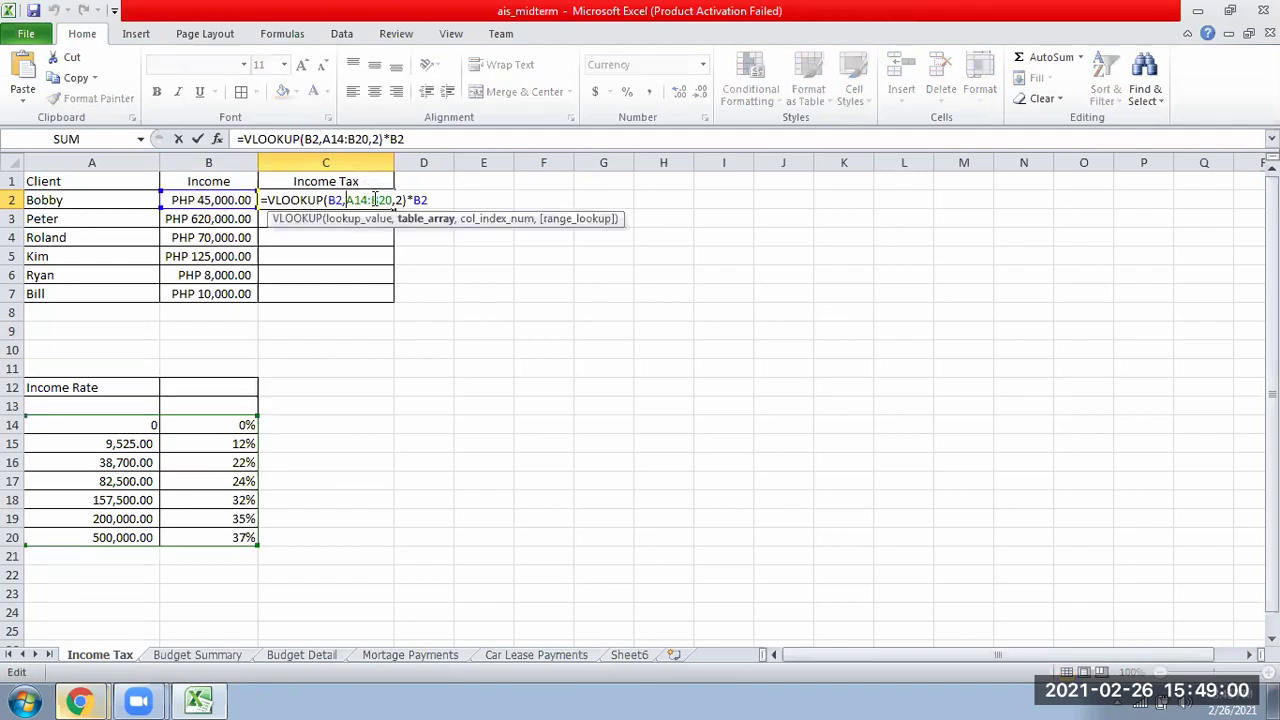
{"action": "key", "text": "Left"}
{"action": "key", "text": "Left"}
{"action": "key", "text": "Left"}
{"action": "key", "text": "Left"}
{"action": "type", "text": "$"}
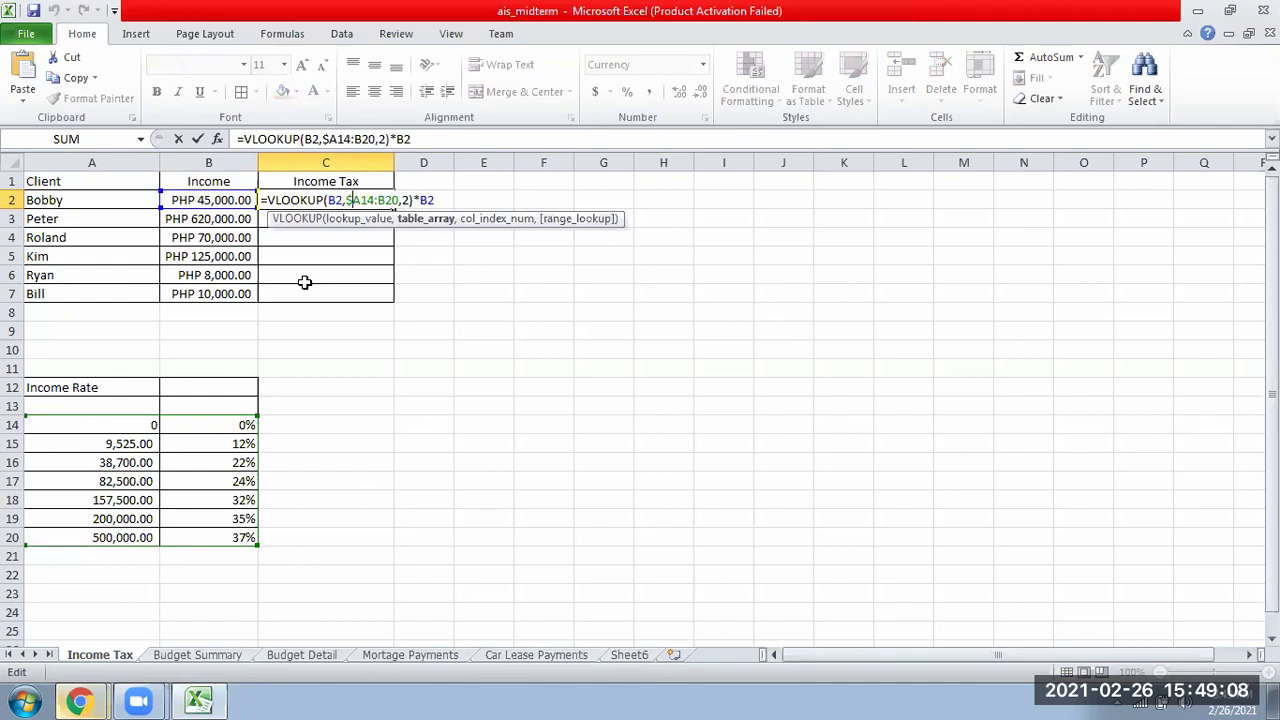
{"action": "type", "text": "$"}
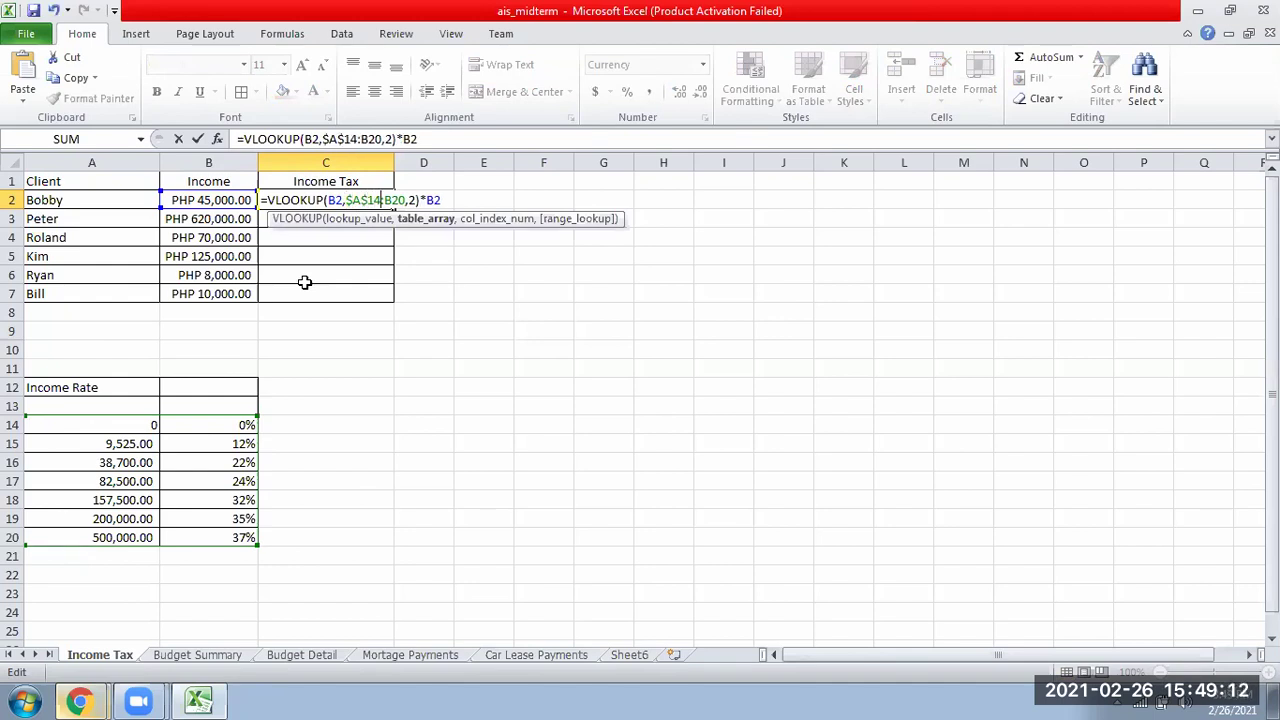
{"action": "type", "text": "$"}
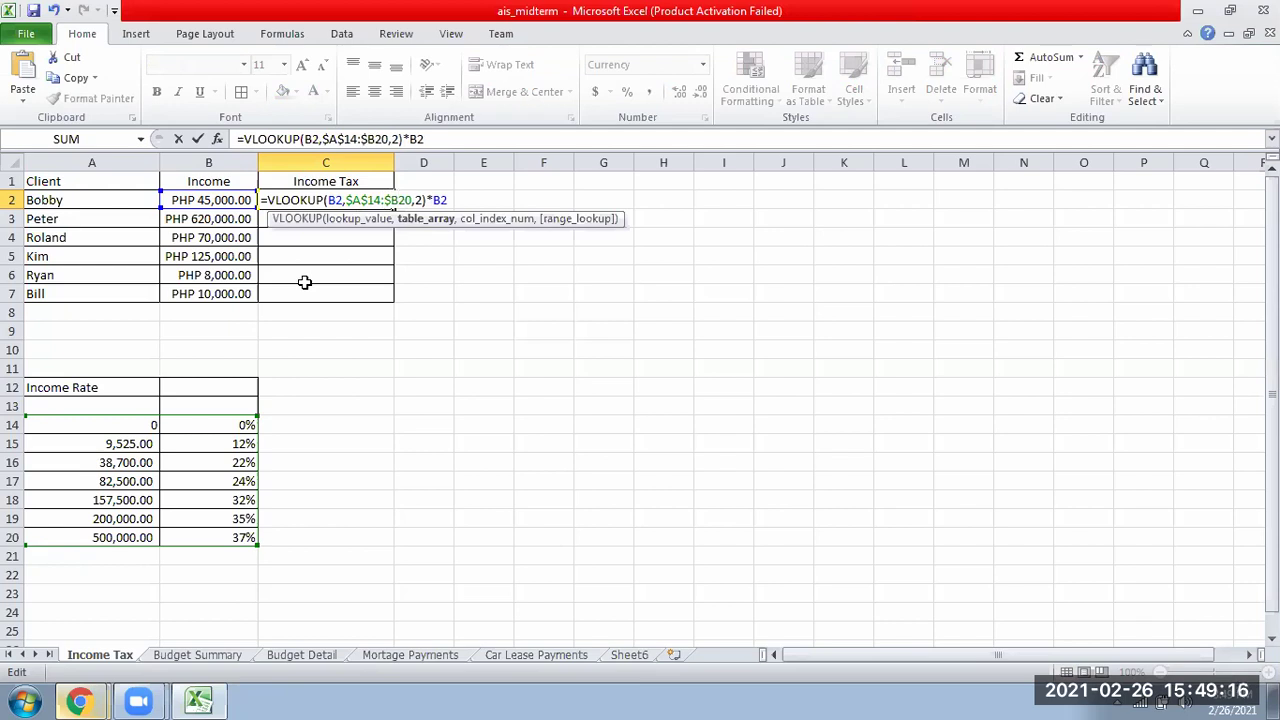
{"action": "type", "text": "$"}
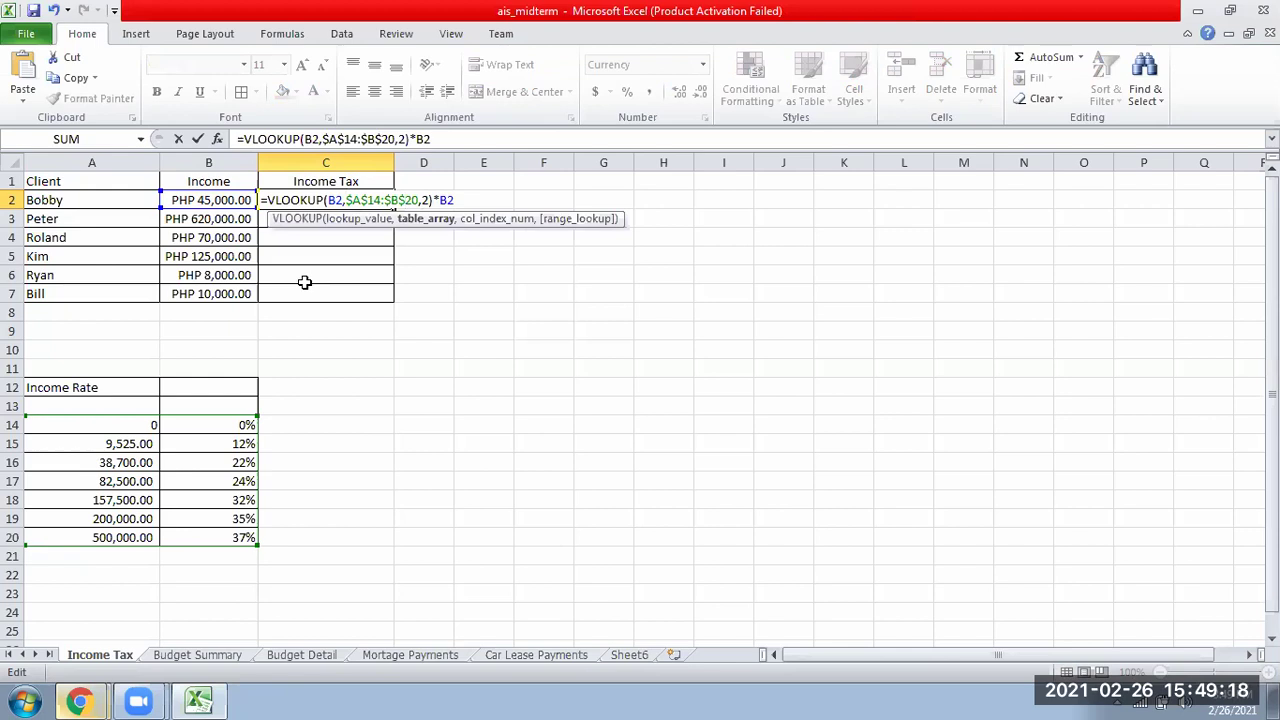
{"action": "key", "text": "Return"}
Step: Fill the income tax formula from C2 down through C7 for the remaining clients
{"action": "left_click", "coordinate": [334, 200]}
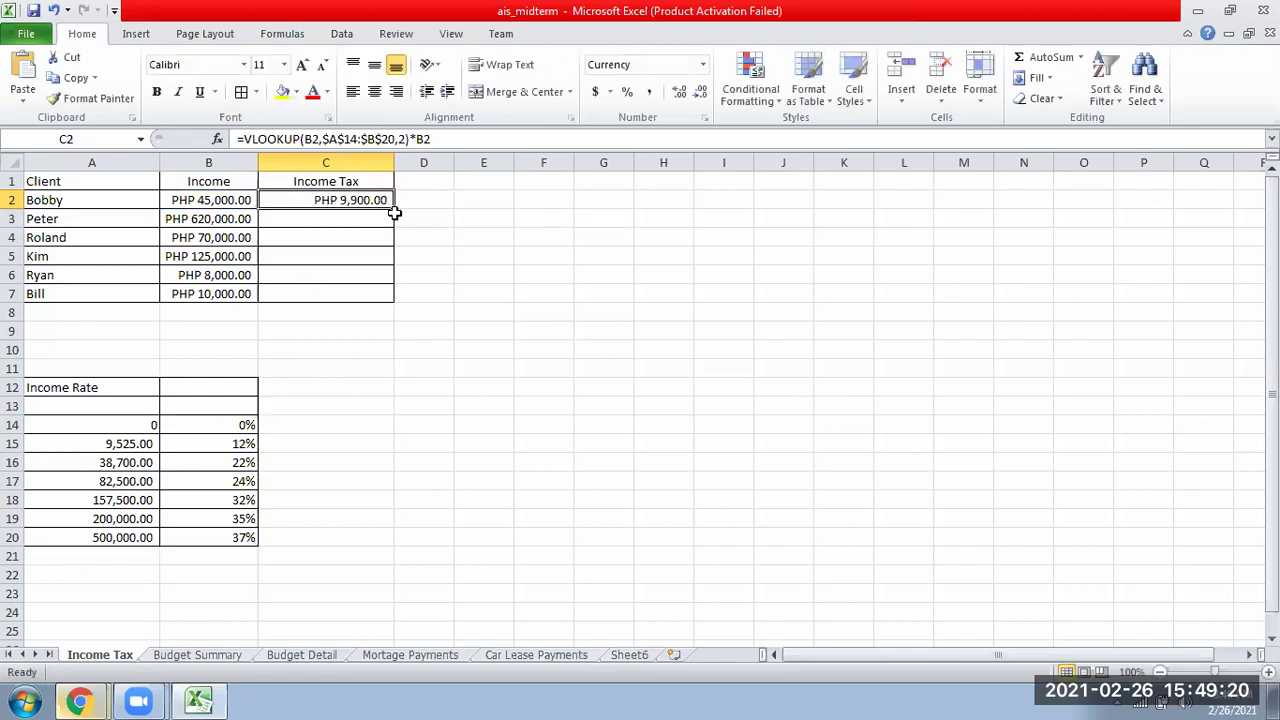
{"action": "left_click_drag", "start_coordinate": [394, 207], "coordinate": [385, 302]}
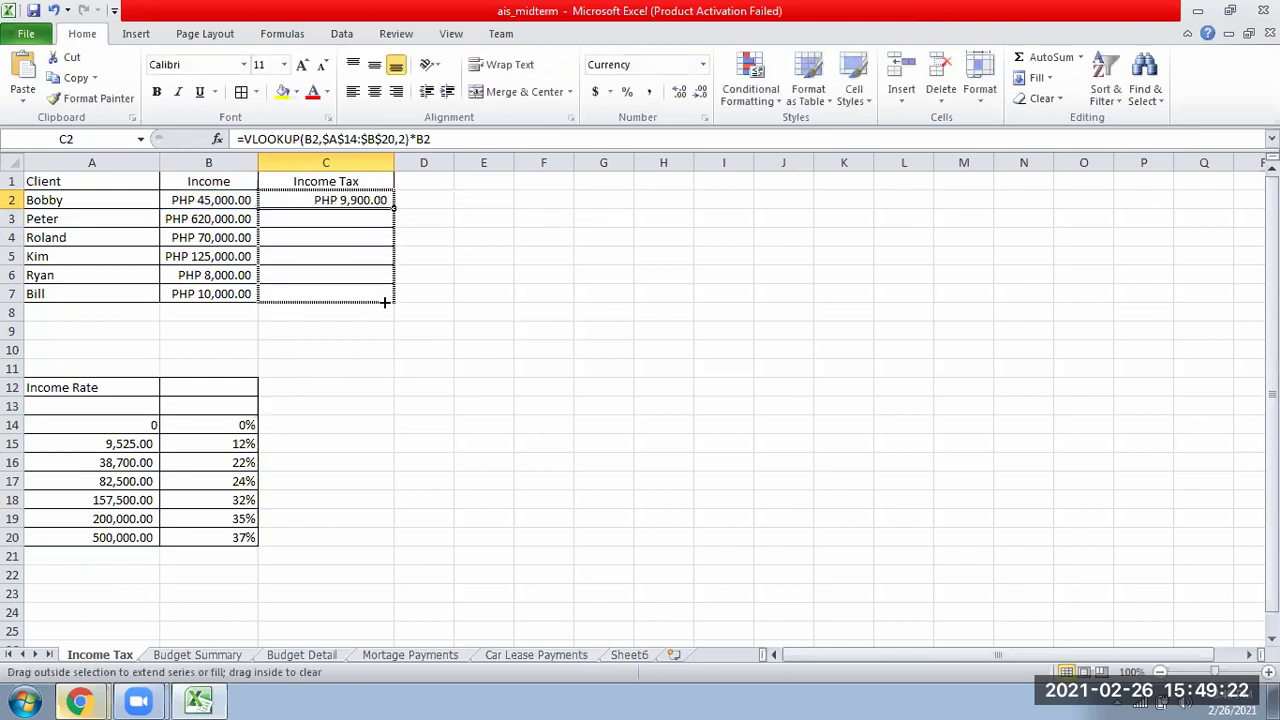
{"action": "left_click", "coordinate": [520, 347]}
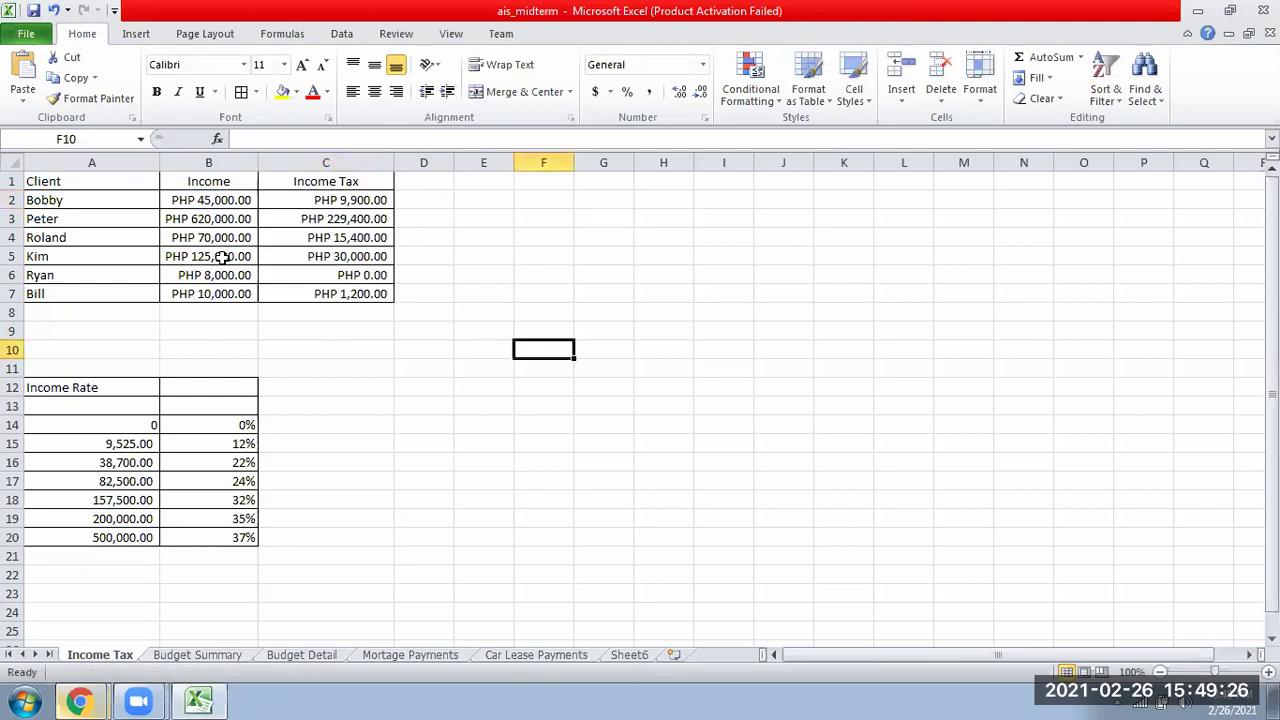
Step: Check the filled tax formulas in C3 and C6 and compare the income in B6 with the thresholds in A14 and A15
{"action": "left_click", "coordinate": [309, 217]}
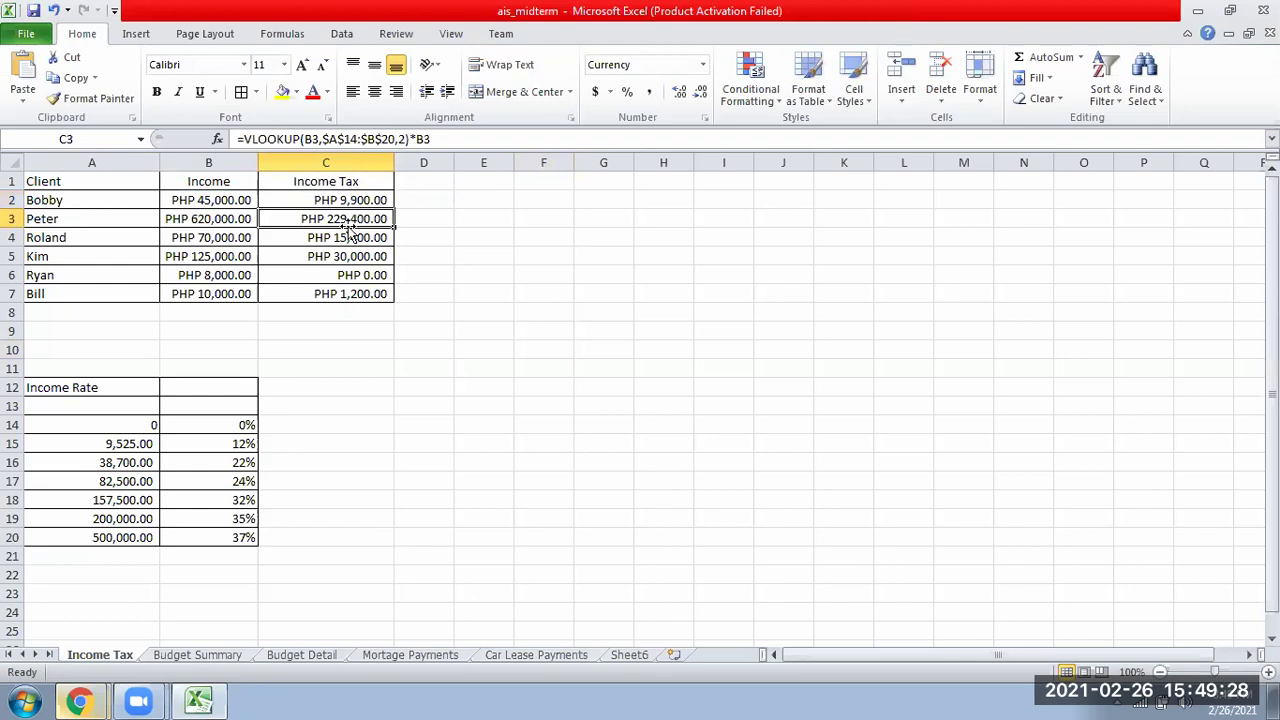
{"action": "left_click", "coordinate": [236, 278]}
{"action": "left_click", "coordinate": [380, 284]}
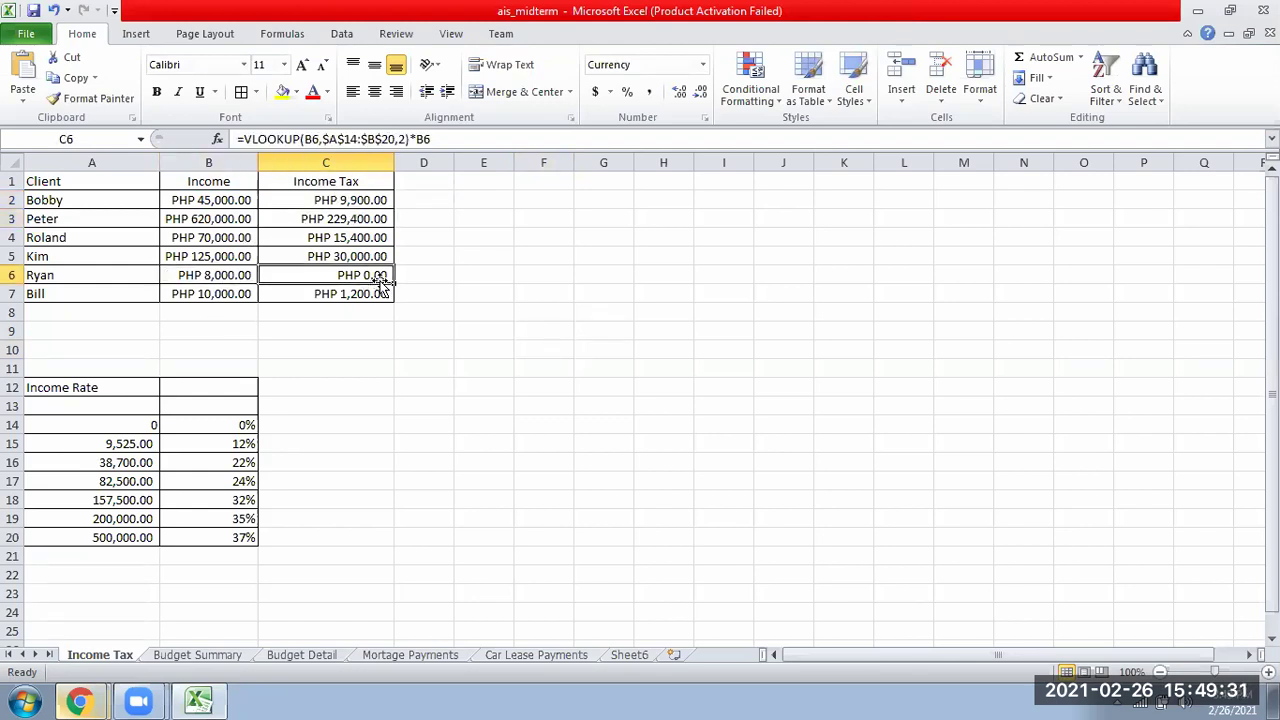
{"action": "left_click", "coordinate": [184, 272]}
{"action": "left_click", "coordinate": [128, 442]}
{"action": "left_click", "coordinate": [128, 424]}
{"action": "left_click", "coordinate": [128, 440]}
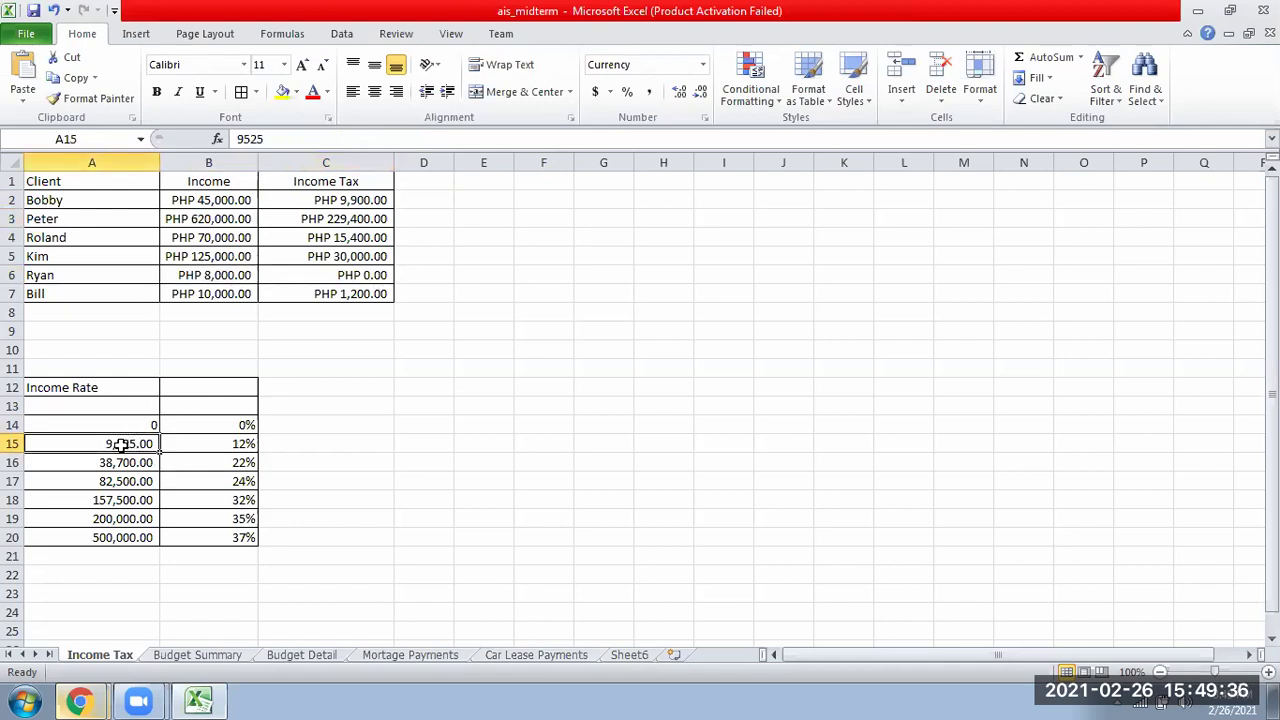
Step: Check the zero bracket in A14 and B14, the threshold in A15 and the tax formula in C7 against the rate table
{"action": "left_click", "coordinate": [140, 425]}
{"action": "left_click", "coordinate": [252, 425]}
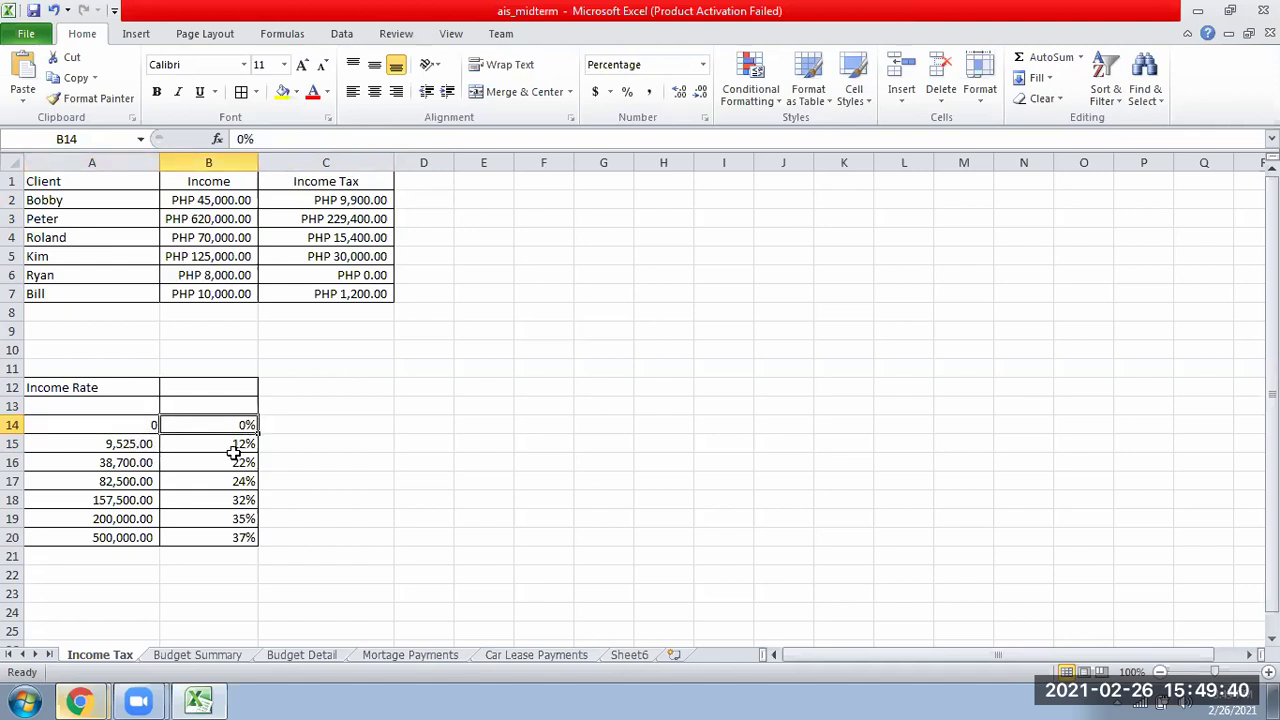
{"action": "left_click", "coordinate": [110, 446]}
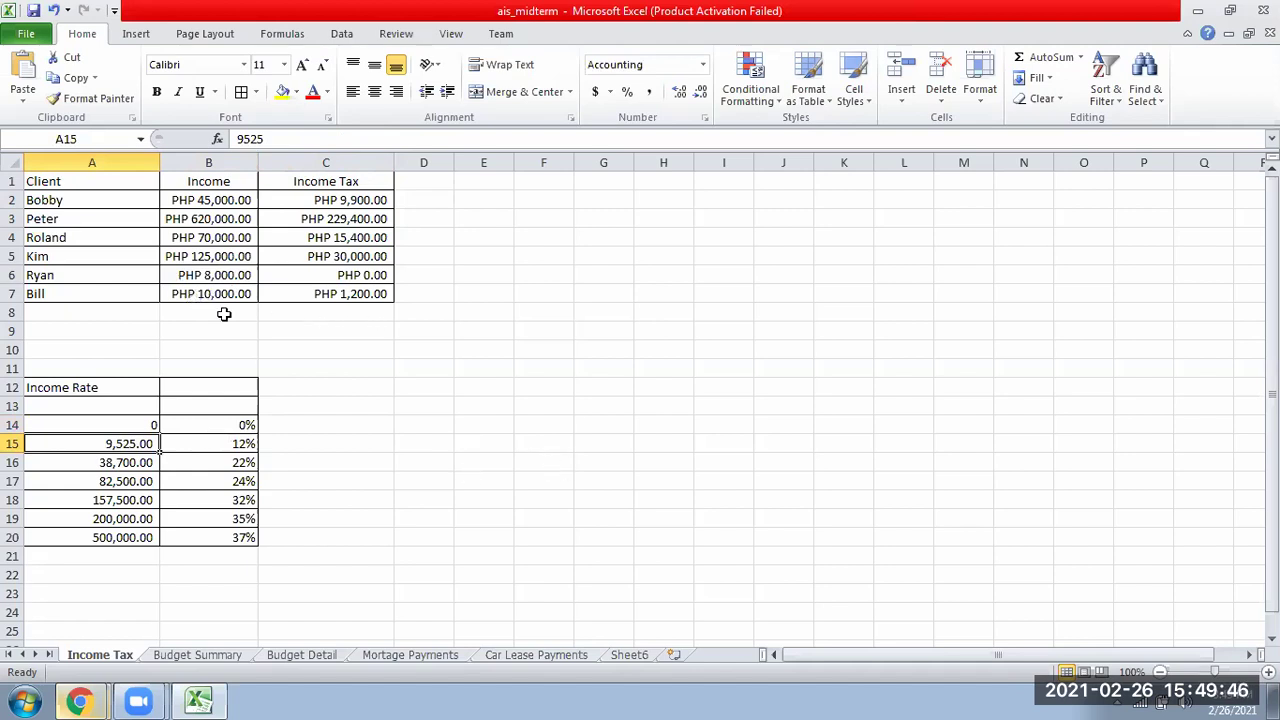
{"action": "left_click", "coordinate": [370, 294]}
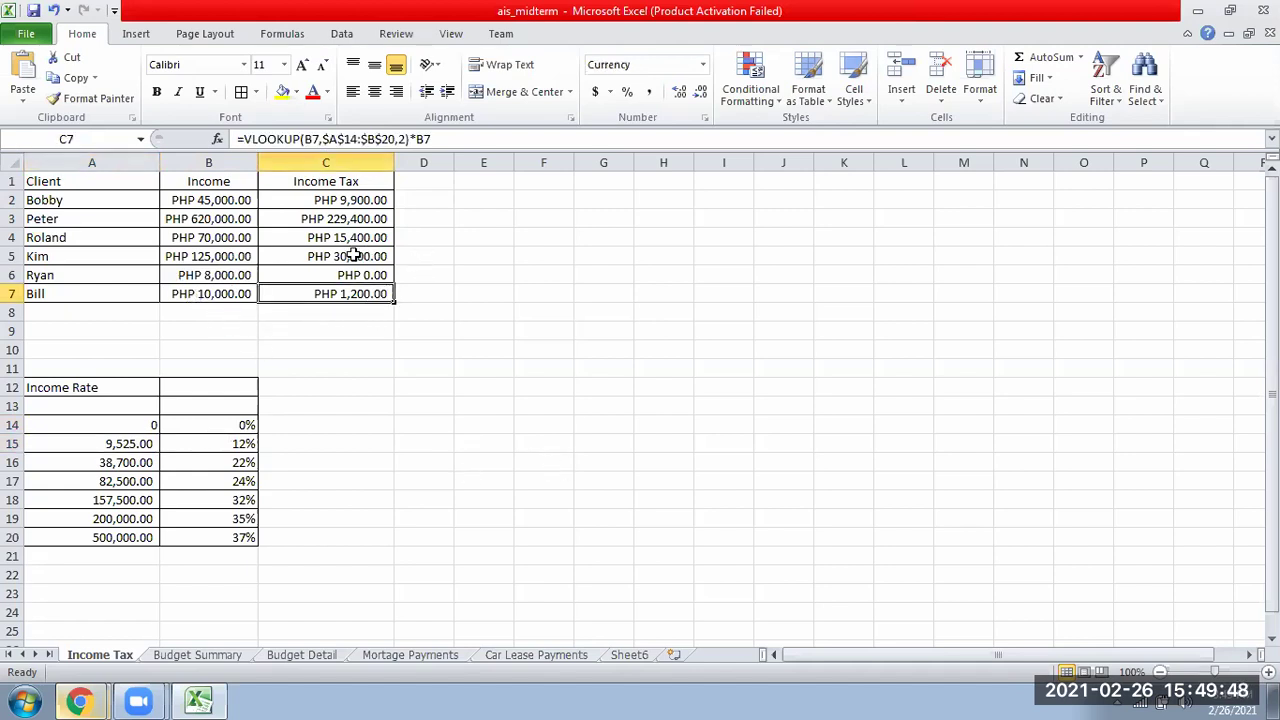
{"action": "left_click", "coordinate": [55, 421]}
{"action": "left_click_drag", "start_coordinate": [57, 402], "coordinate": [243, 537]}
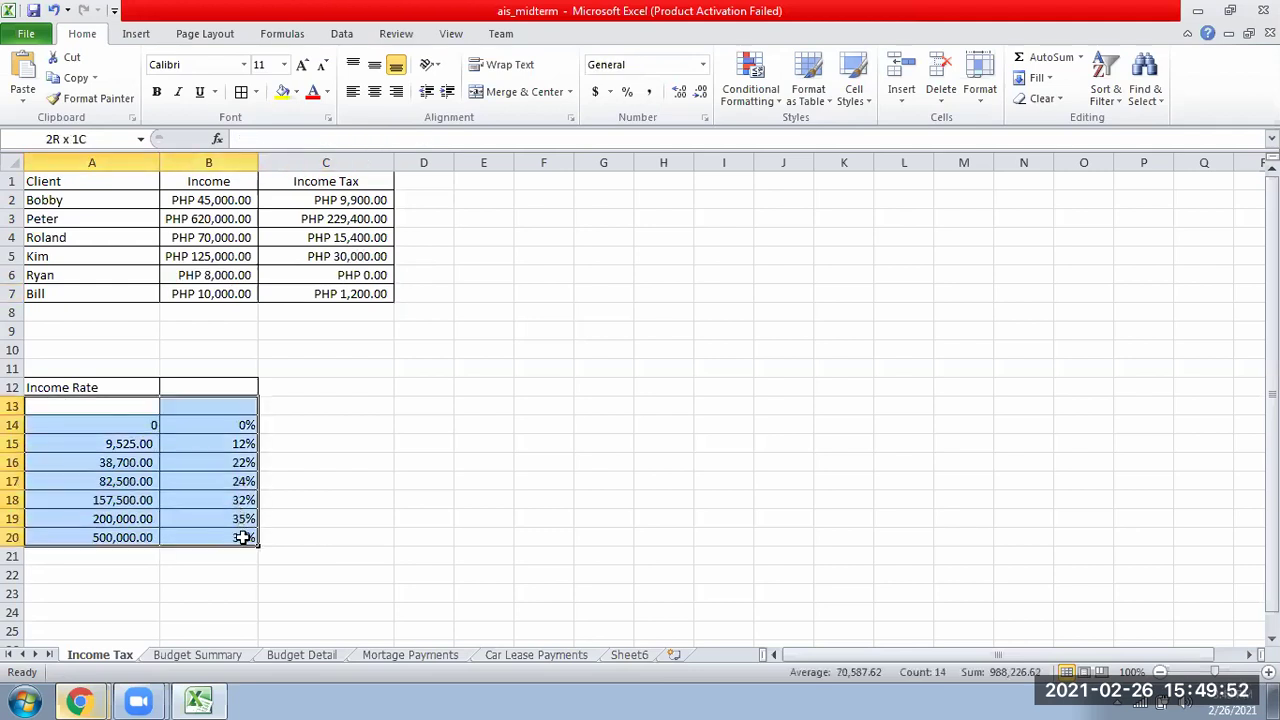
Step: Clear the income tax formulas from C2 through C7
{"action": "left_click_drag", "start_coordinate": [367, 204], "coordinate": [363, 312]}
{"action": "key", "text": "BackSpace"}
{"action": "left_click", "coordinate": [366, 384]}
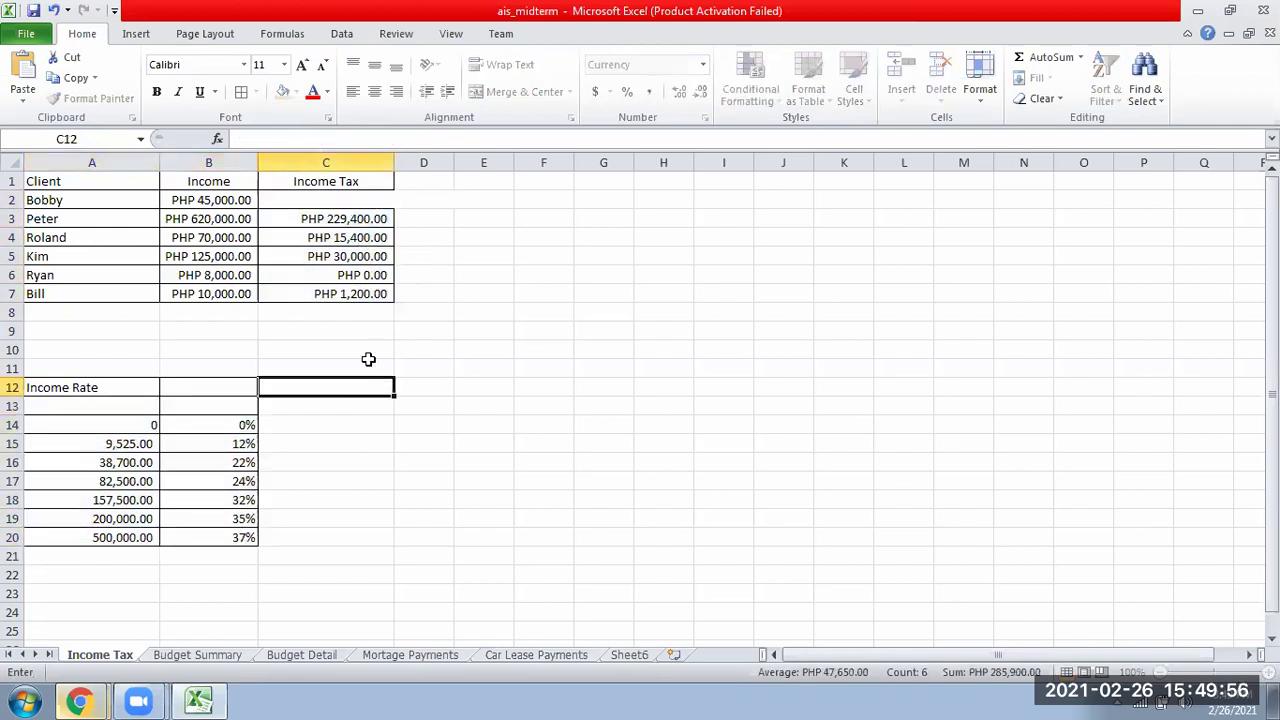
{"action": "left_click_drag", "start_coordinate": [323, 211], "coordinate": [330, 293]}
{"action": "key", "text": "Delete"}
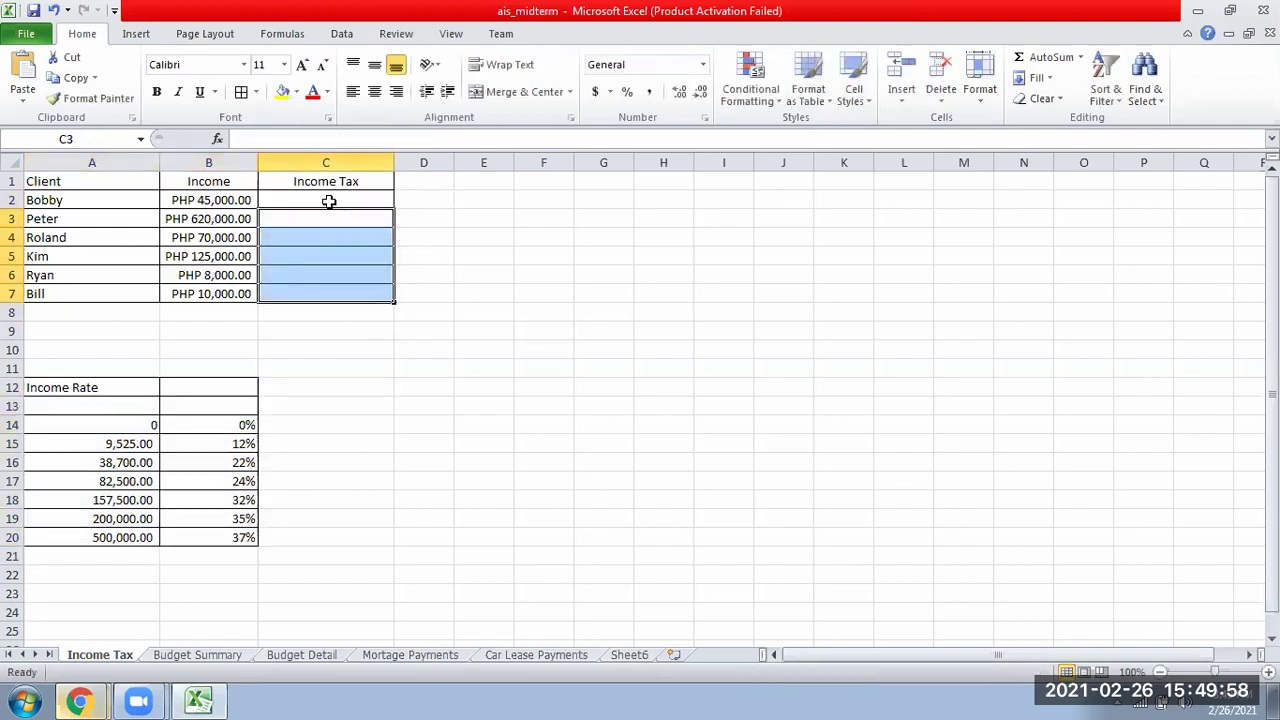
Step: Enter =VLOOKUP(B2,A14:B20,2)*B2 in C2 and fill it down through C7
{"action": "left_click", "coordinate": [330, 198]}
{"action": "type", "text": "="}
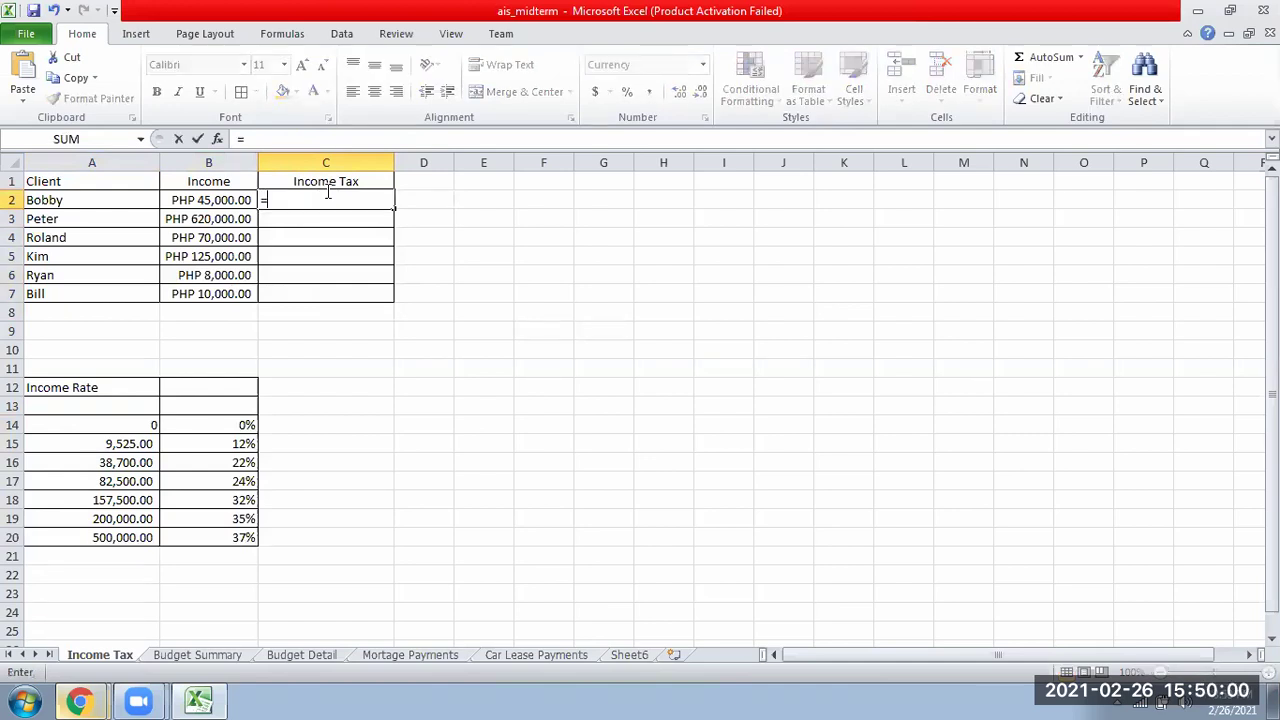
{"action": "type", "text": "VLOOK"}
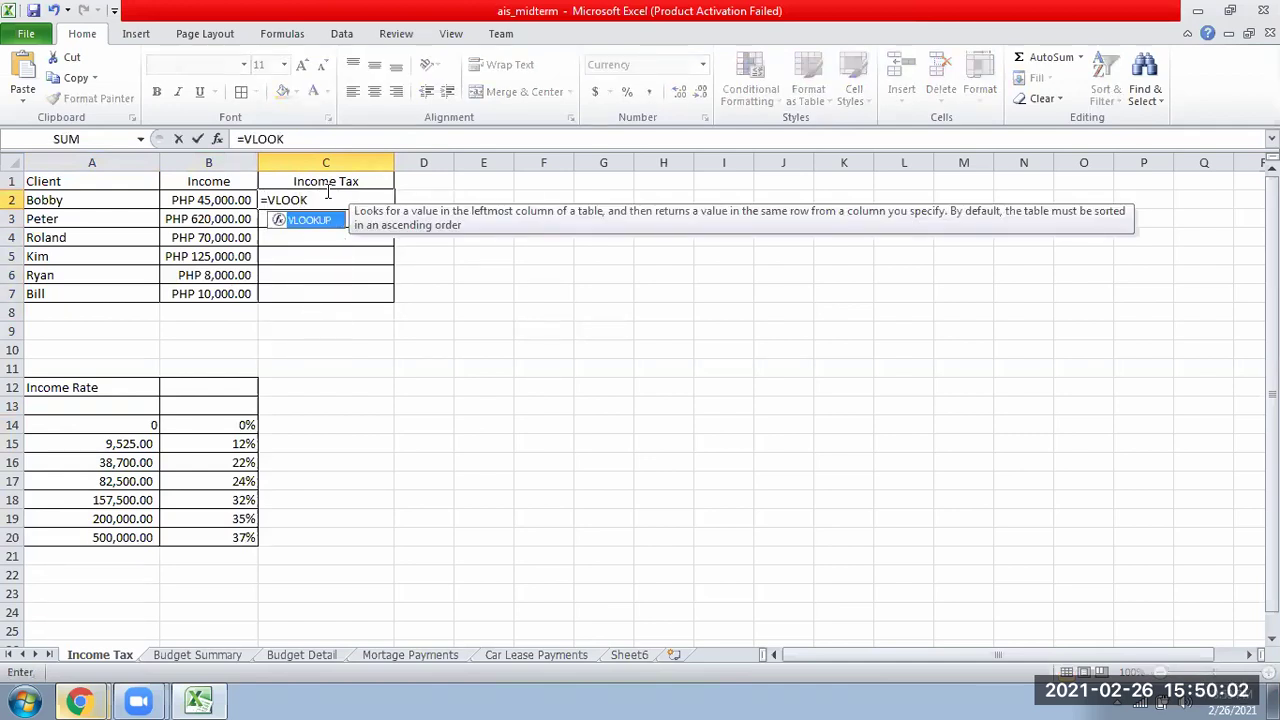
{"action": "type", "text": "UP("}
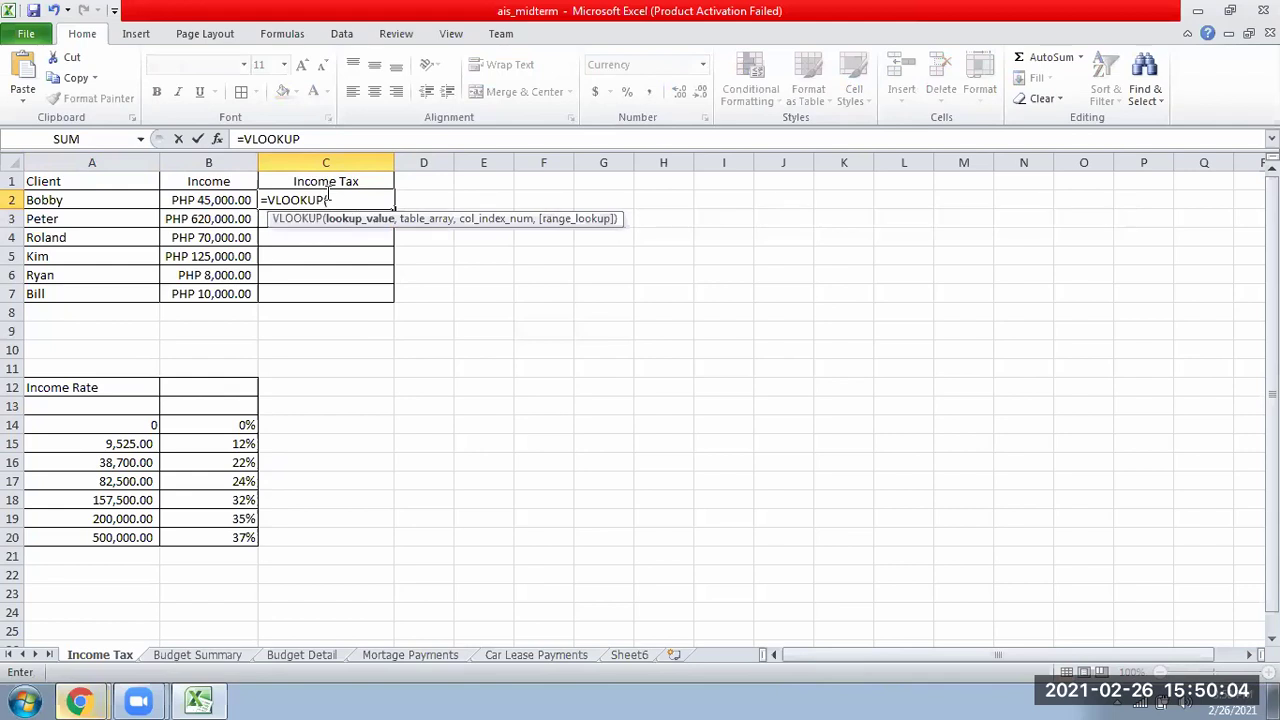
{"action": "left_click", "coordinate": [229, 201]}
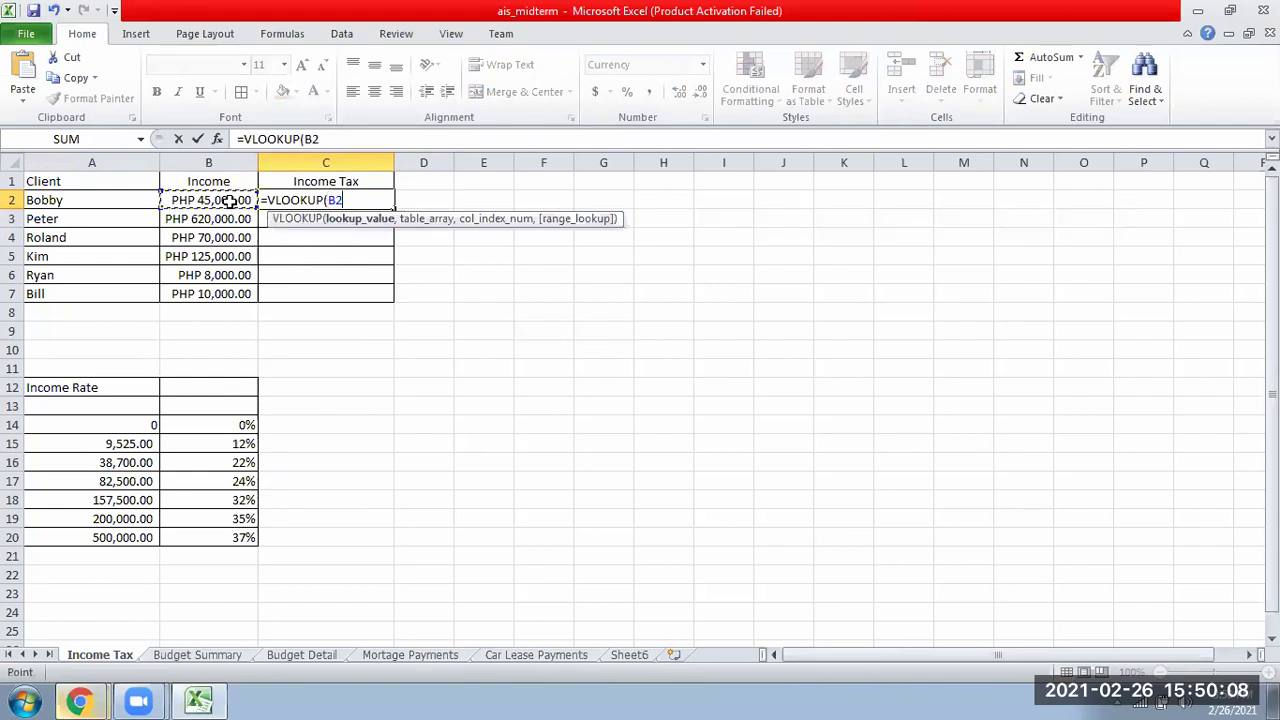
{"action": "type", "text": ","}
{"action": "left_click_drag", "start_coordinate": [110, 425], "coordinate": [228, 537]}
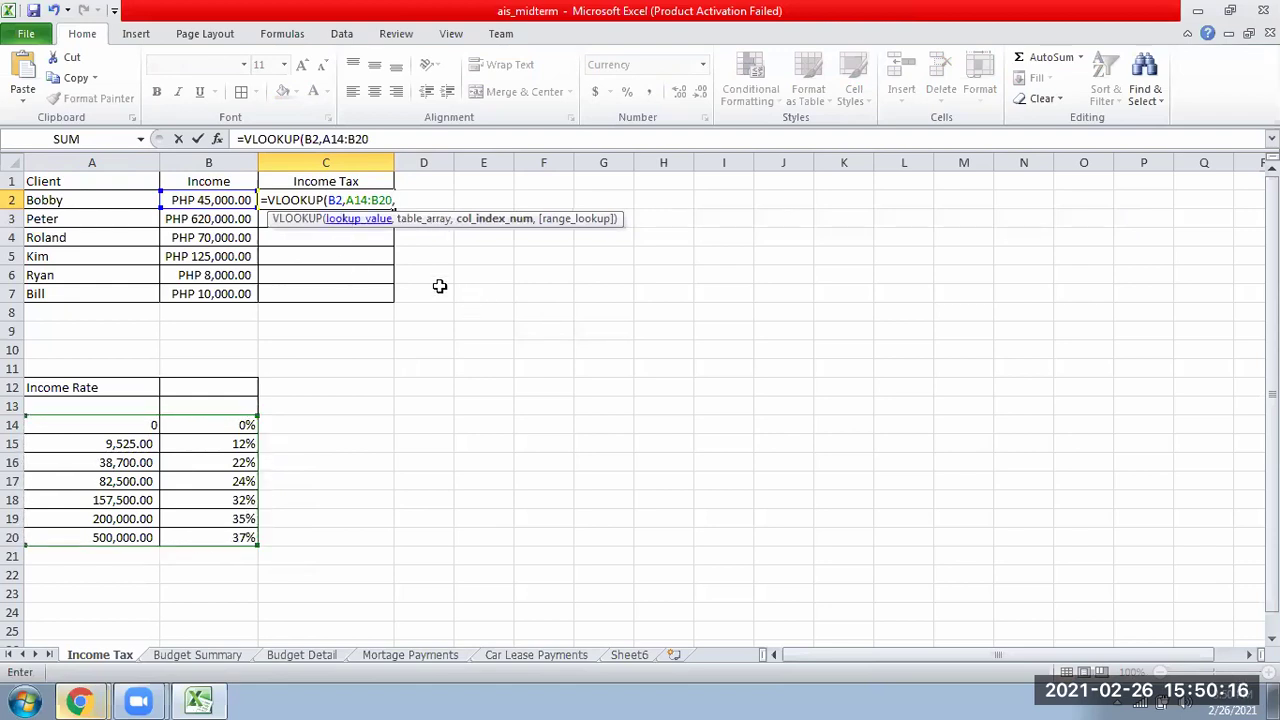
{"action": "type", "text": ",2)*"}
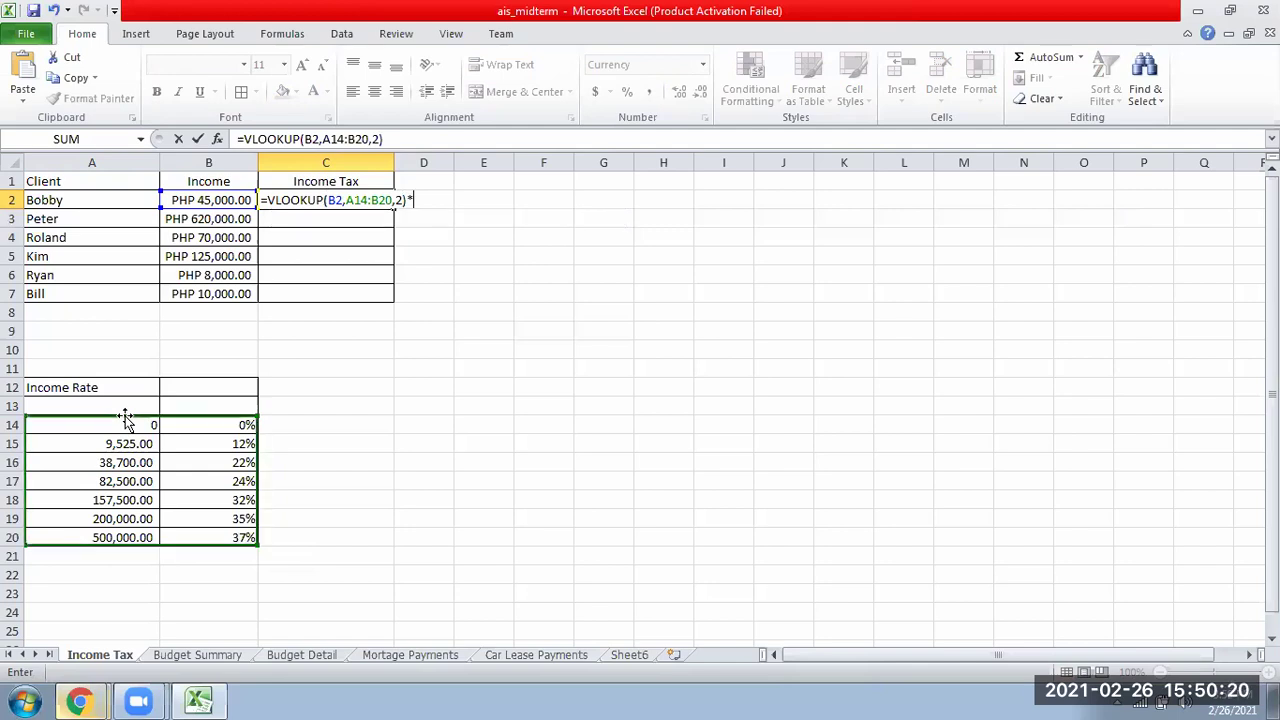
{"action": "left_click", "coordinate": [216, 200]}
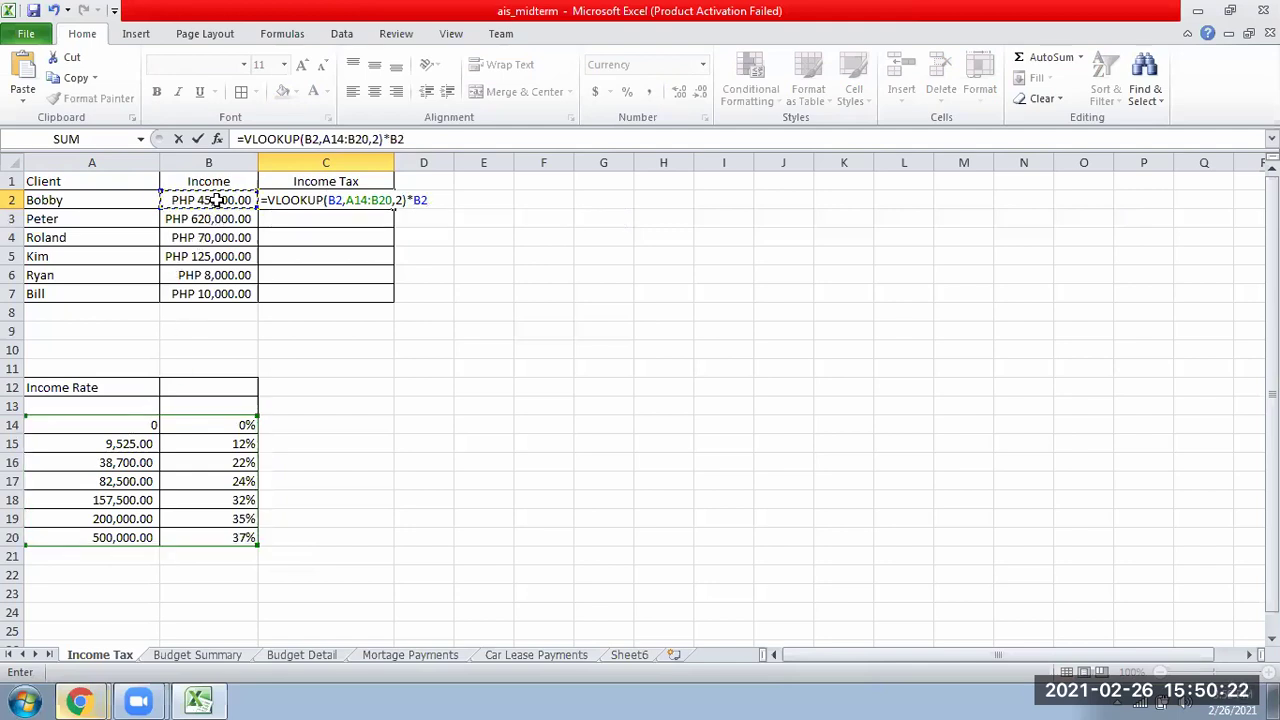
{"action": "key", "text": "Return"}
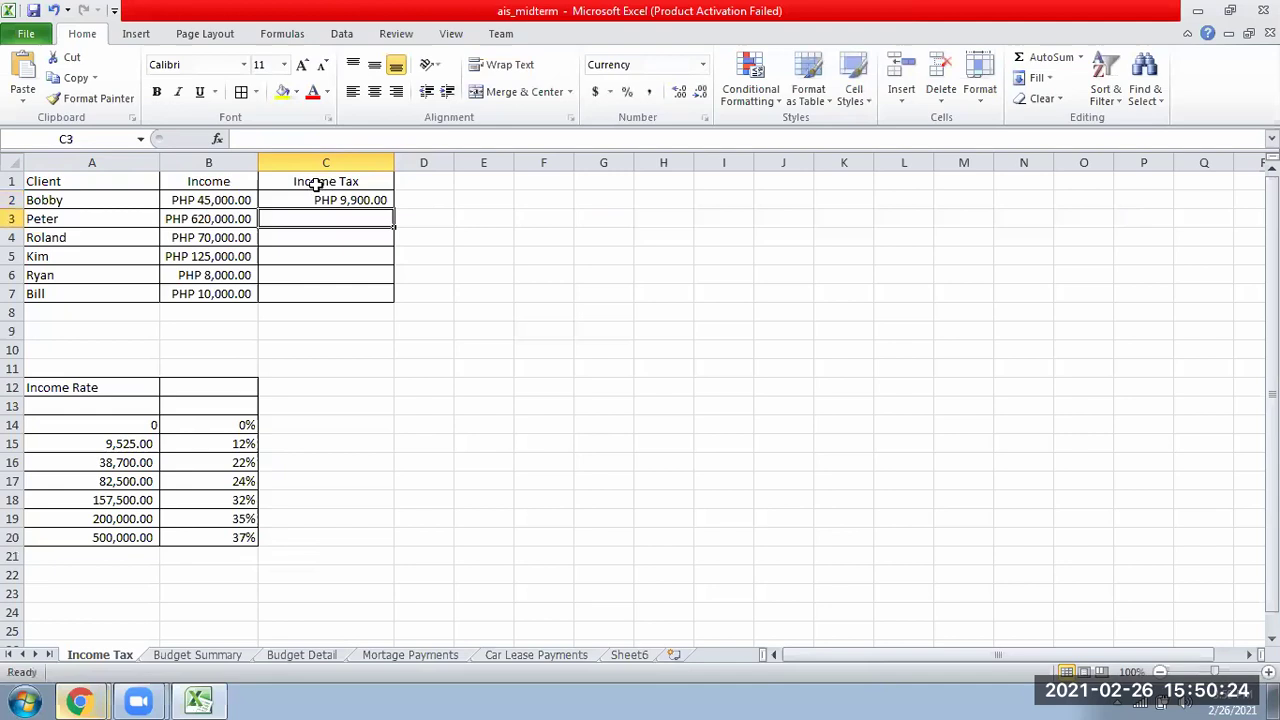
{"action": "left_click", "coordinate": [362, 200]}
{"action": "left_click_drag", "start_coordinate": [395, 205], "coordinate": [397, 298]}
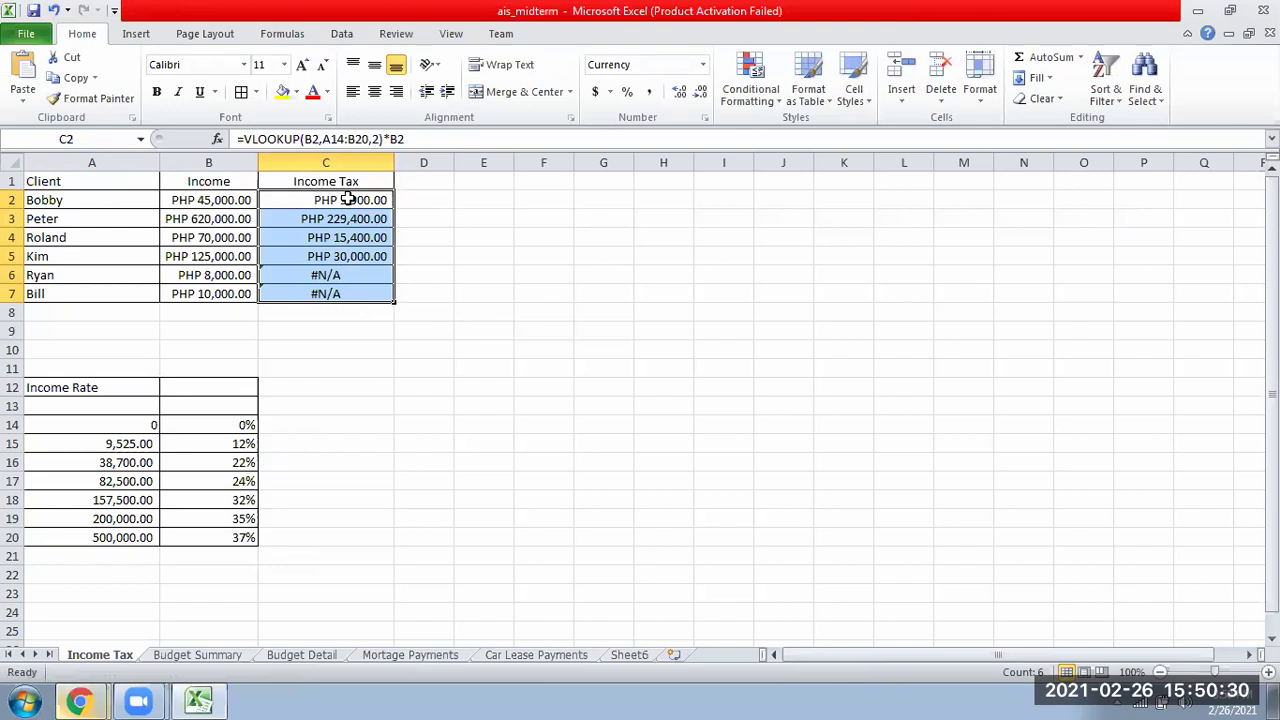
Step: Make the lookup table range in the C2 formula absolute, as $A$14:$B$20
{"action": "double_click", "coordinate": [372, 200]}
{"action": "left_click", "coordinate": [348, 200]}
{"action": "left_click_drag", "start_coordinate": [347, 200], "coordinate": [392, 200]}
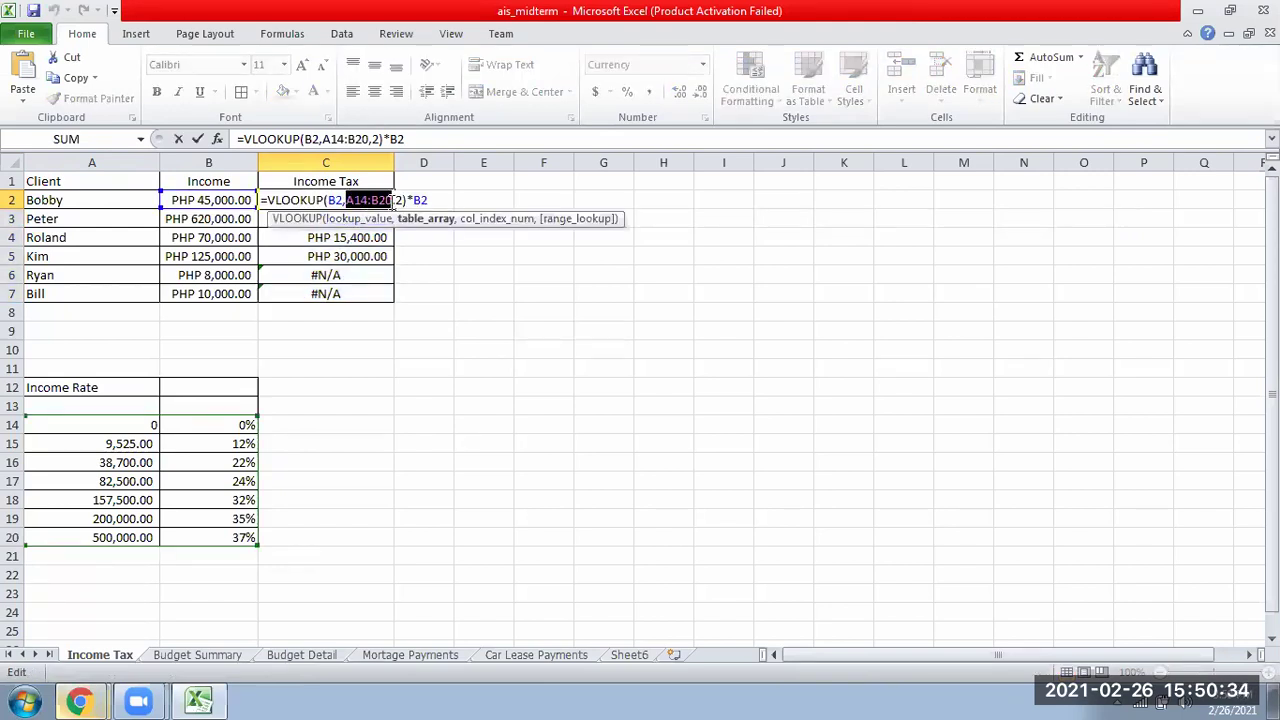
{"action": "left_click", "coordinate": [355, 200]}
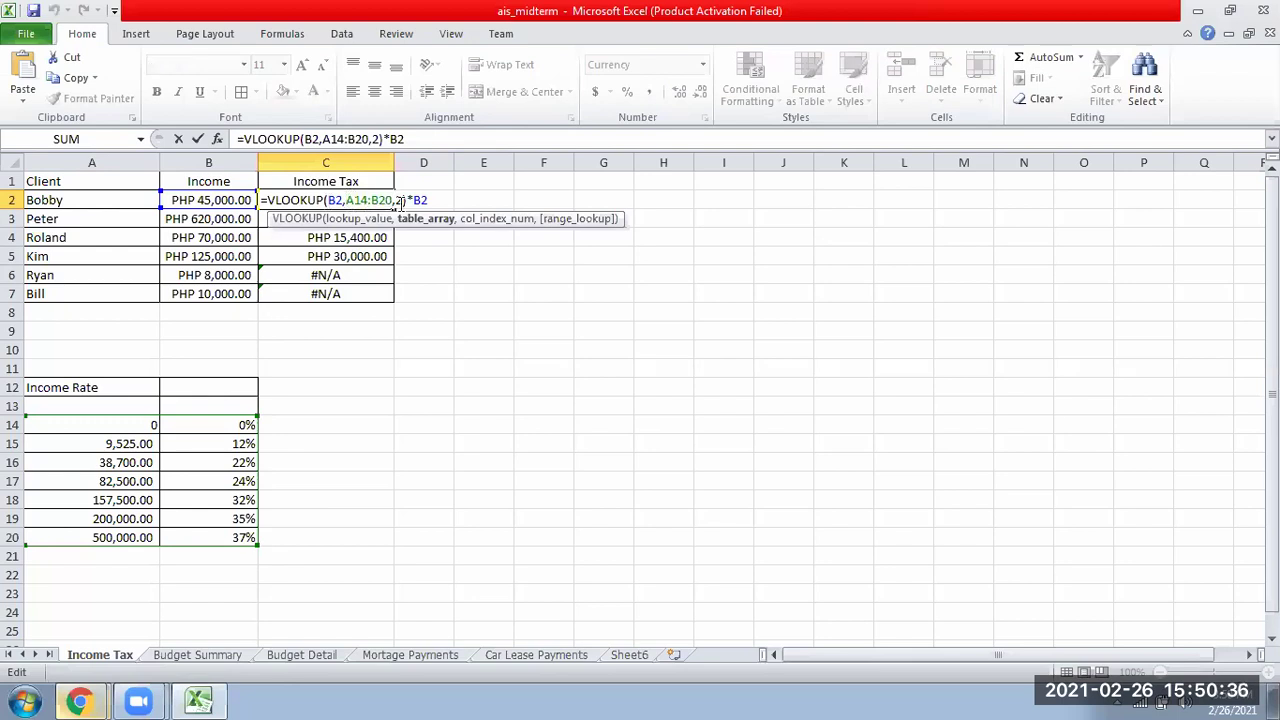
{"action": "type", "text": "$"}
{"action": "key", "text": "Right"}
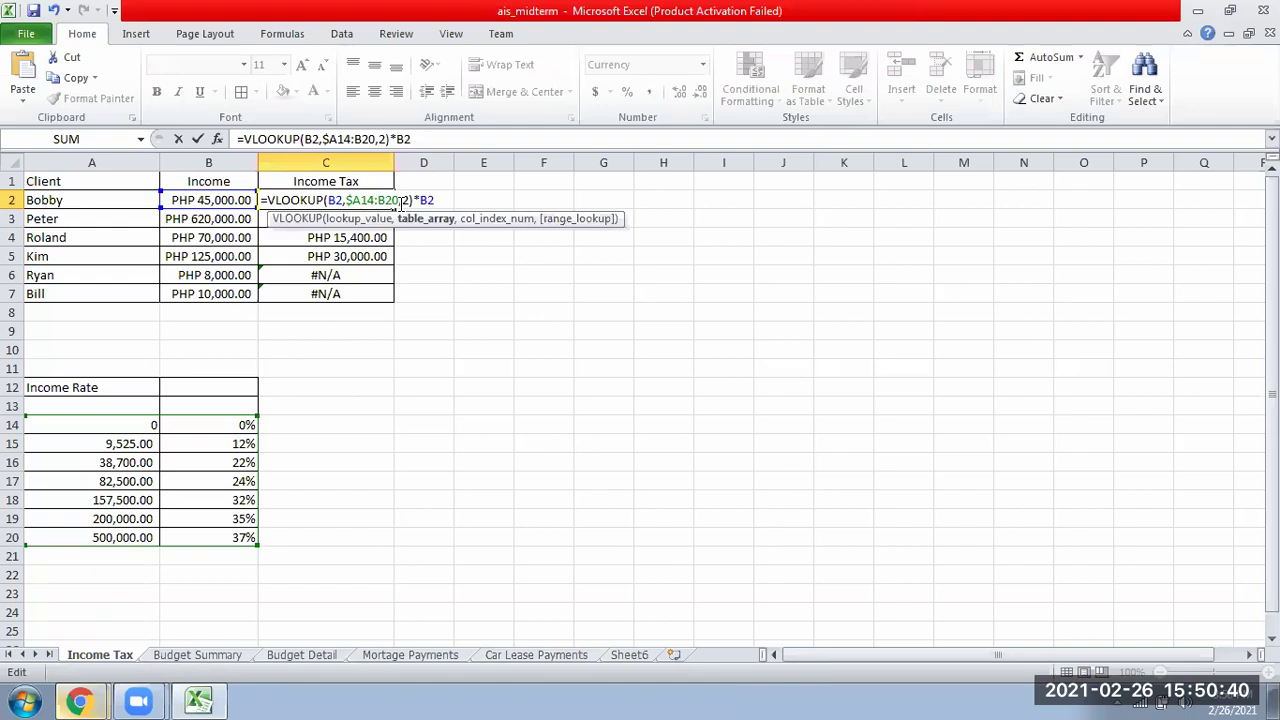
{"action": "type", "text": "$A$14:$B$"}
{"action": "key", "text": "Return"}
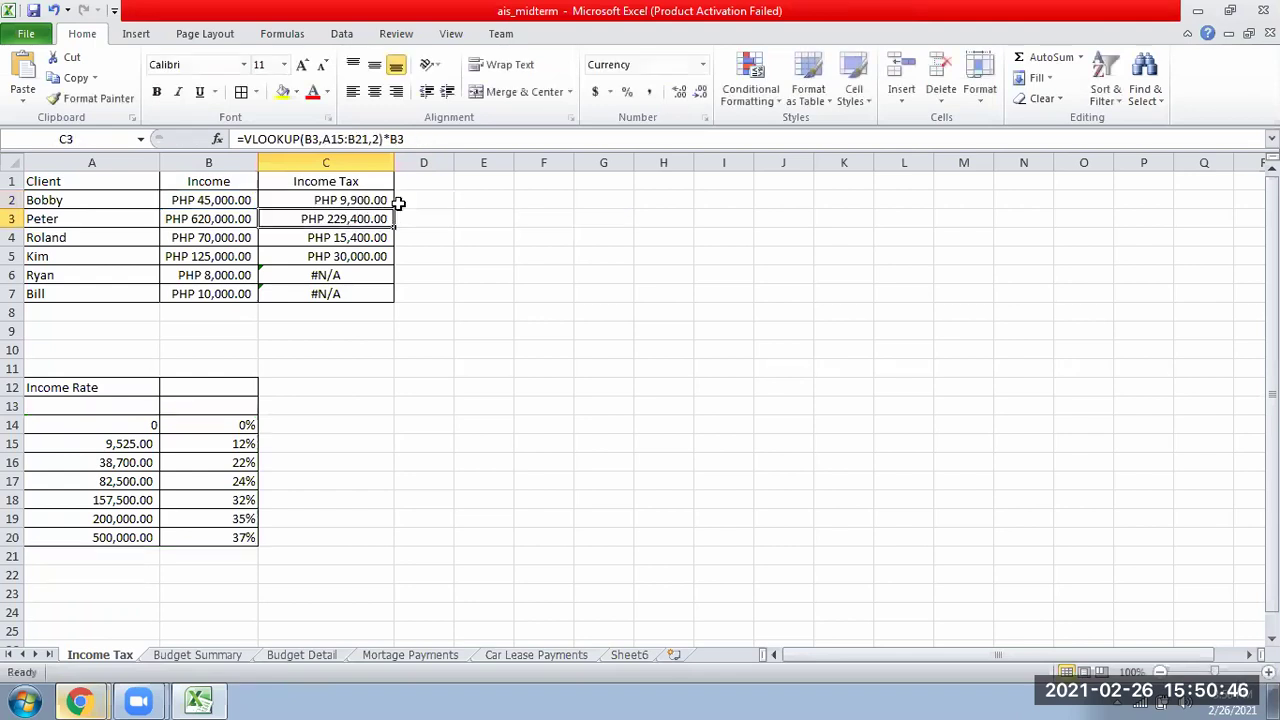
Step: Fill the C2 formula with the absolute table range down through C7, replacing the formulas there
{"action": "left_click", "coordinate": [383, 200]}
{"action": "left_click_drag", "start_coordinate": [393, 207], "coordinate": [397, 298]}
{"action": "left_click", "coordinate": [400, 386]}
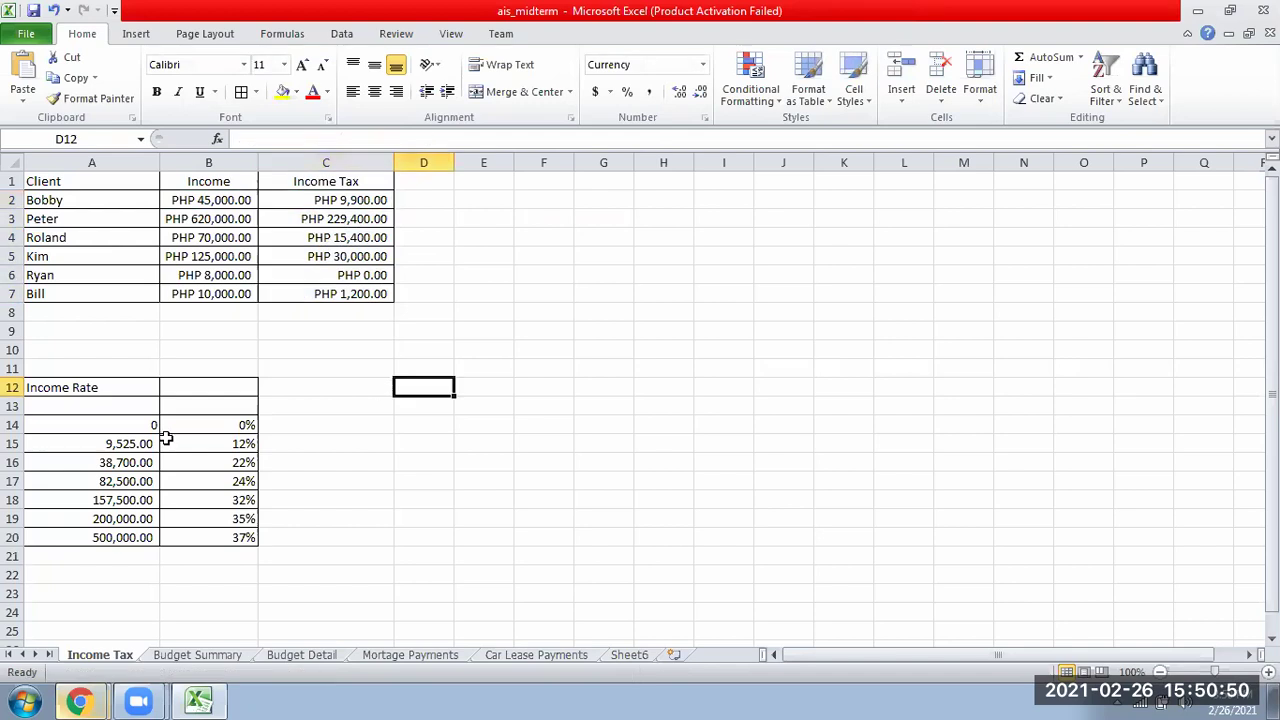
Step: Set the first client's income in B2 to 520000 and check the tax formula in C2
{"action": "left_click", "coordinate": [191, 199]}
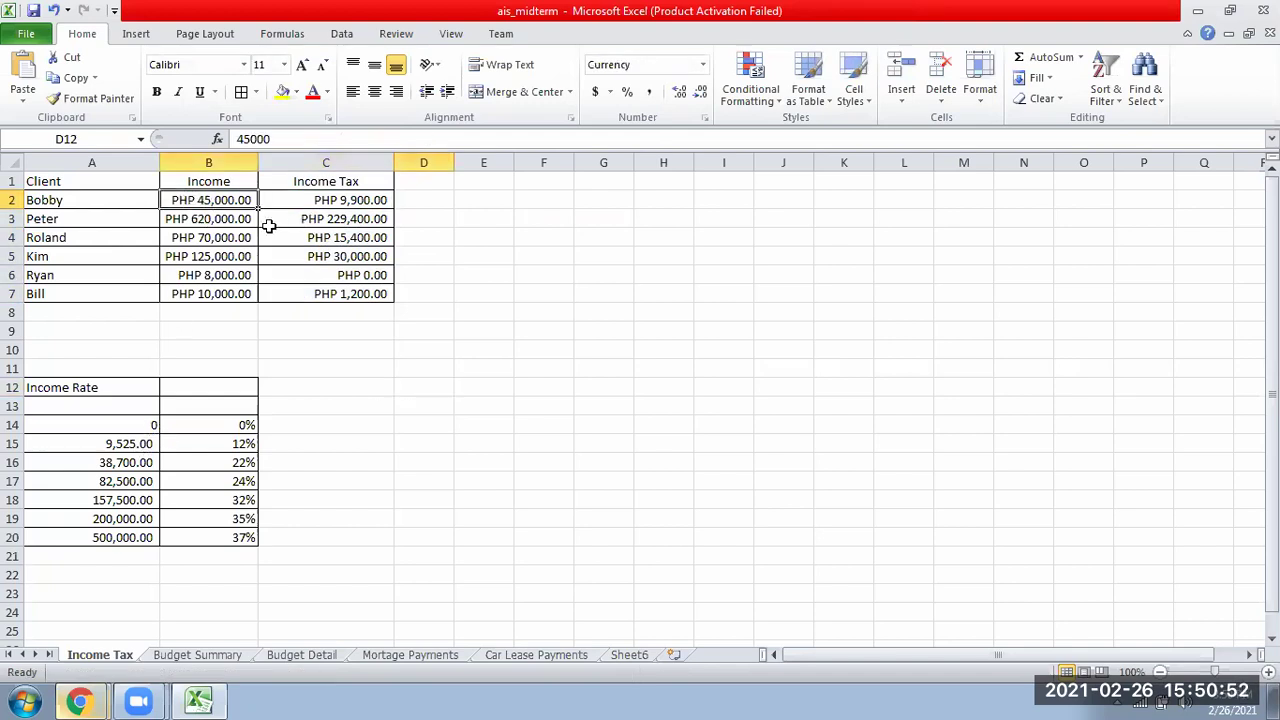
{"action": "type", "text": "520000"}
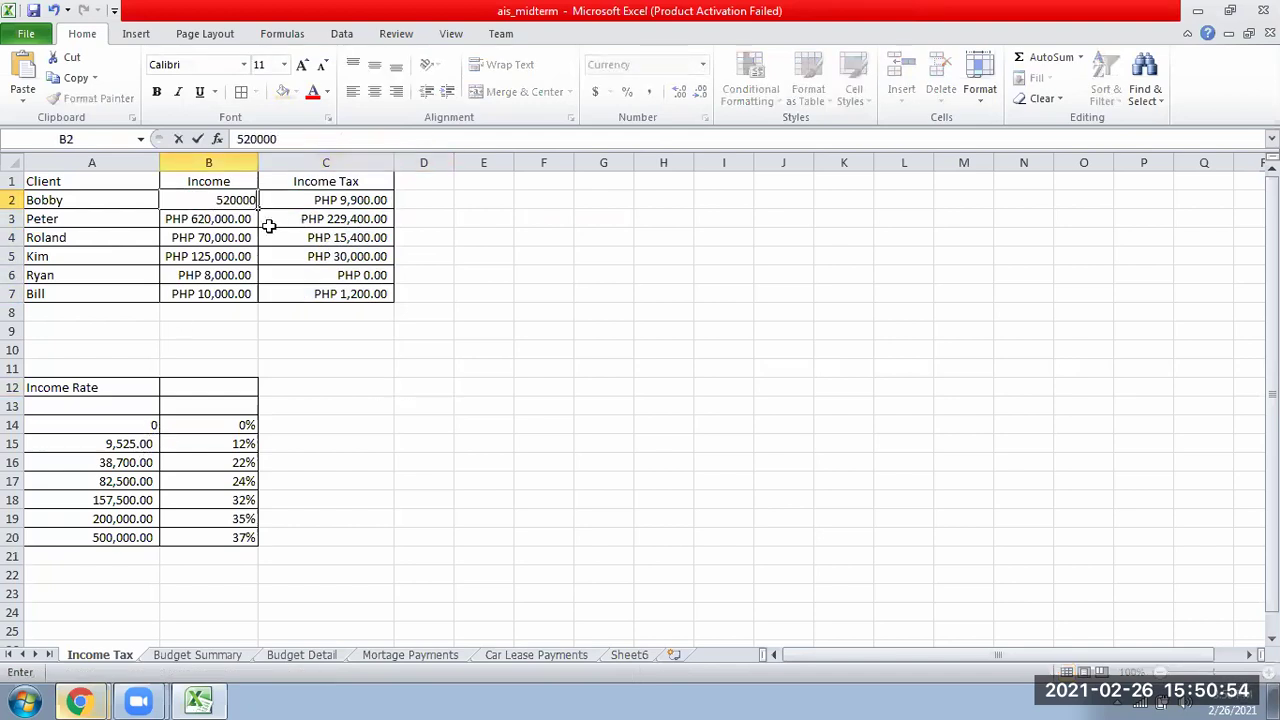
{"action": "key", "text": "Return"}
{"action": "left_click", "coordinate": [334, 205]}
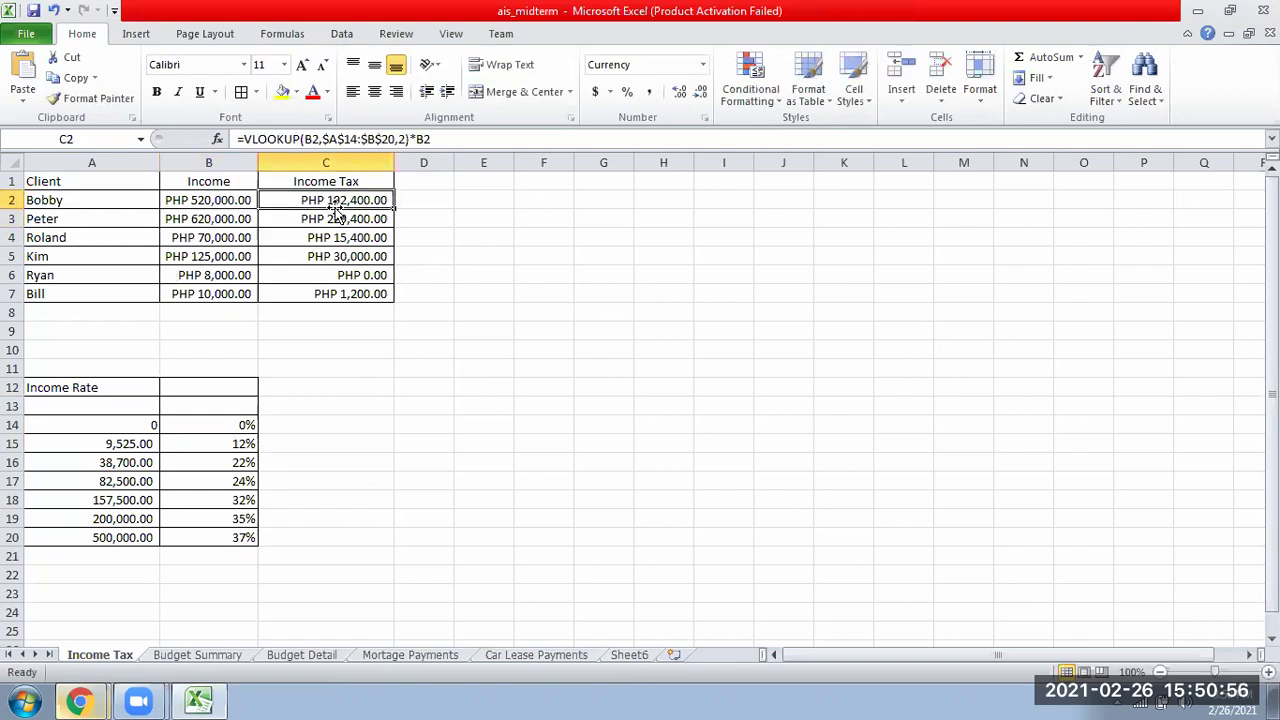
Step: Try incomes of 105000 and 10500 for the second client in B3
{"action": "left_click", "coordinate": [248, 221]}
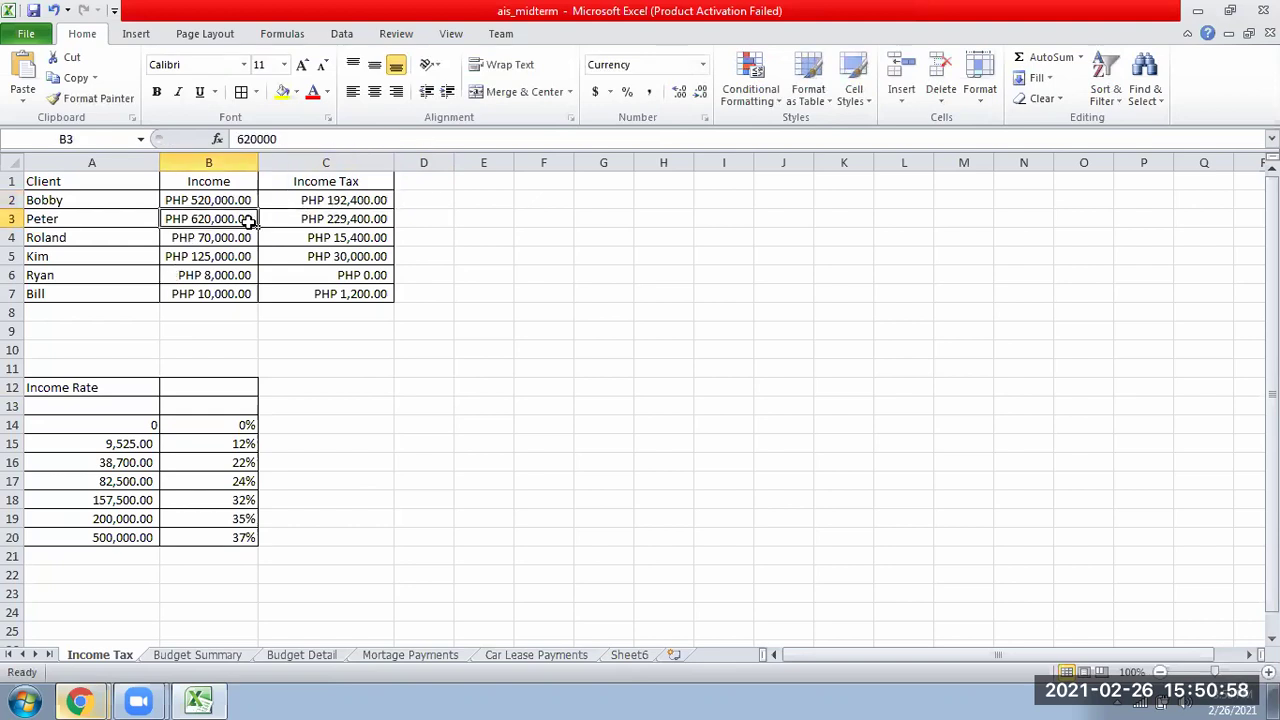
{"action": "type", "text": "105000"}
{"action": "key", "text": "Return"}
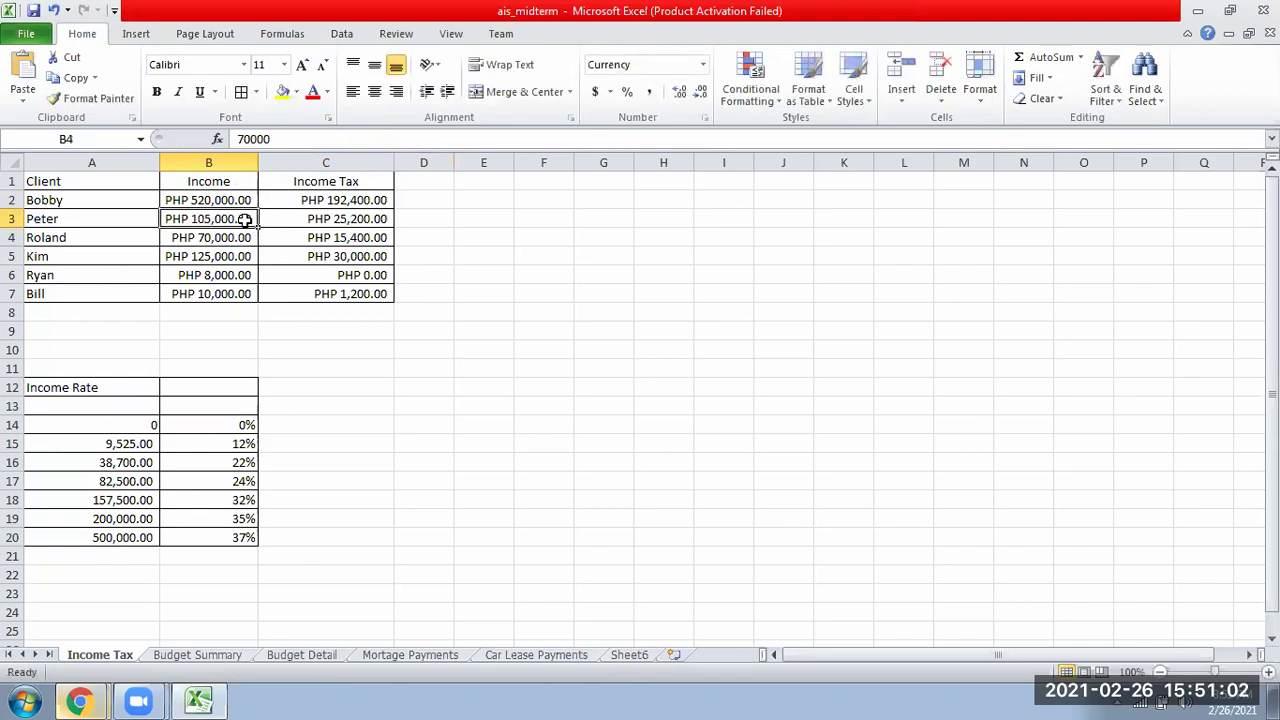
{"action": "double_click", "coordinate": [245, 219]}
{"action": "key", "text": "BackSpace"}
{"action": "key", "text": "Return"}
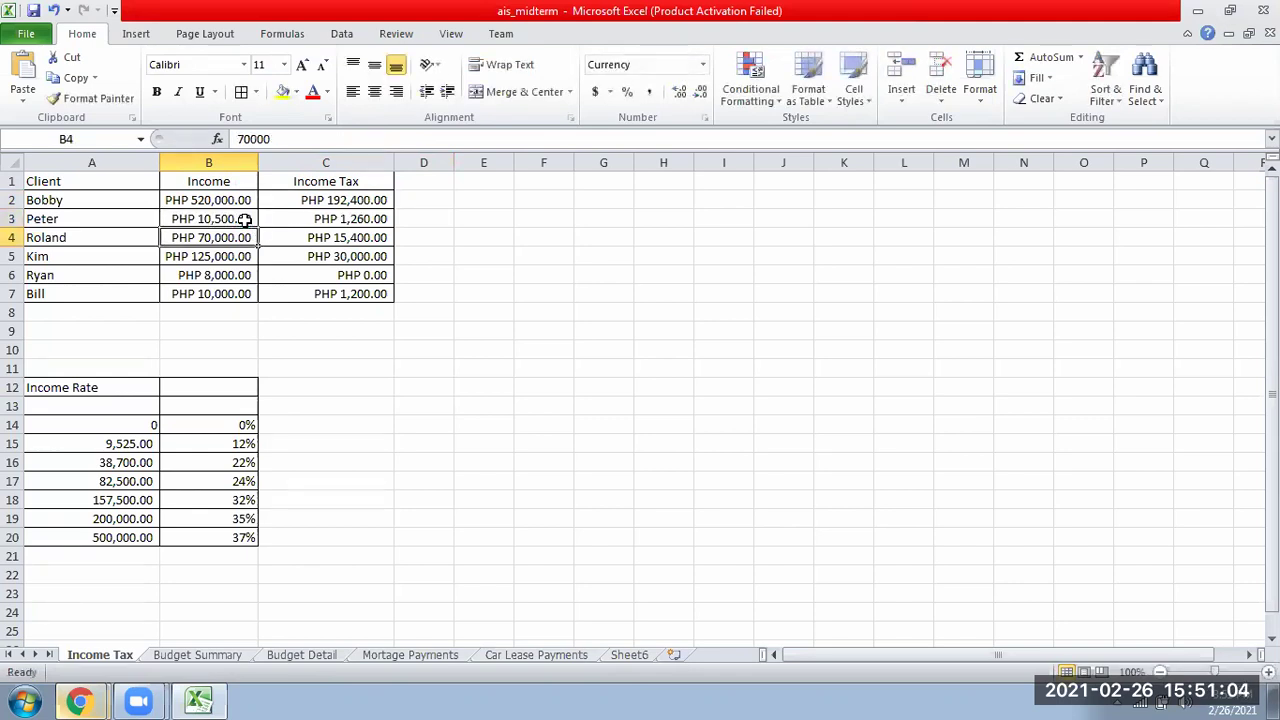
Step: Set the income in B3 to 9000 and check its tax formula in C3 against the rate table
{"action": "left_click", "coordinate": [249, 219]}
{"action": "type", "text": "69000"}
{"action": "key", "text": "BackSpace"}
{"action": "key", "text": "BackSpace"}
{"action": "key", "text": "BackSpace"}
{"action": "key", "text": "BackSpace"}
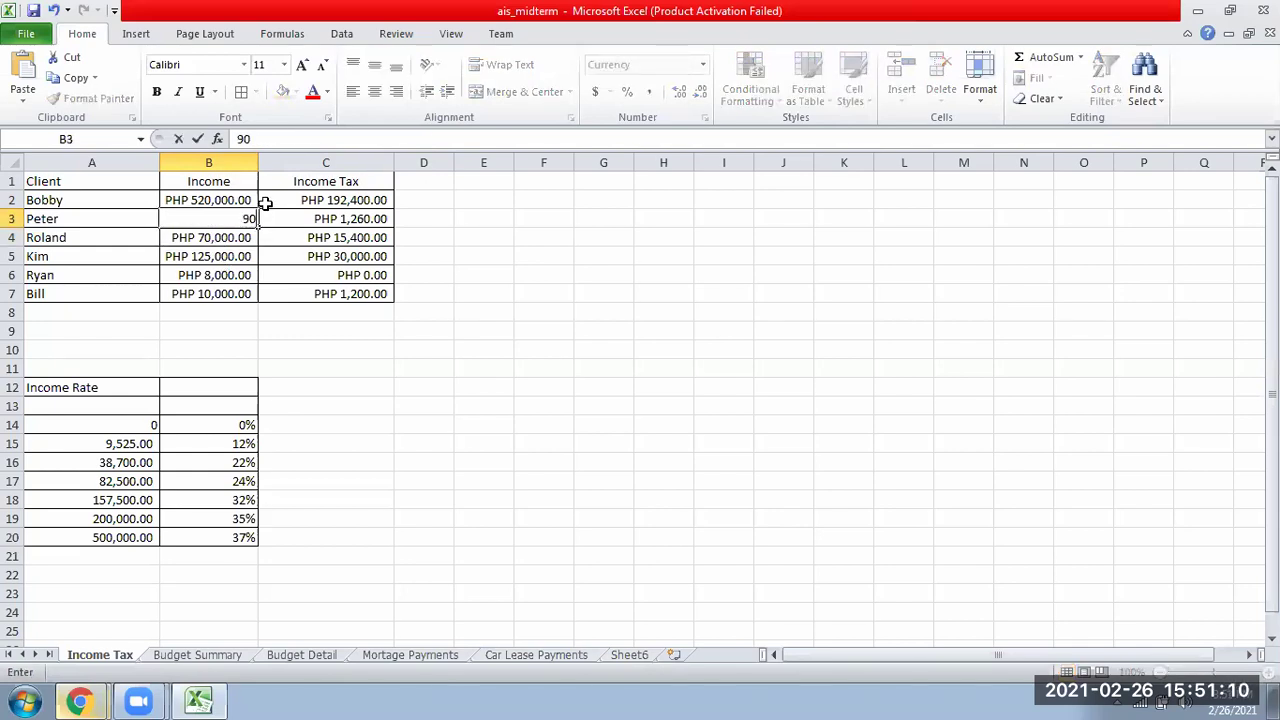
{"action": "key", "text": "Return"}
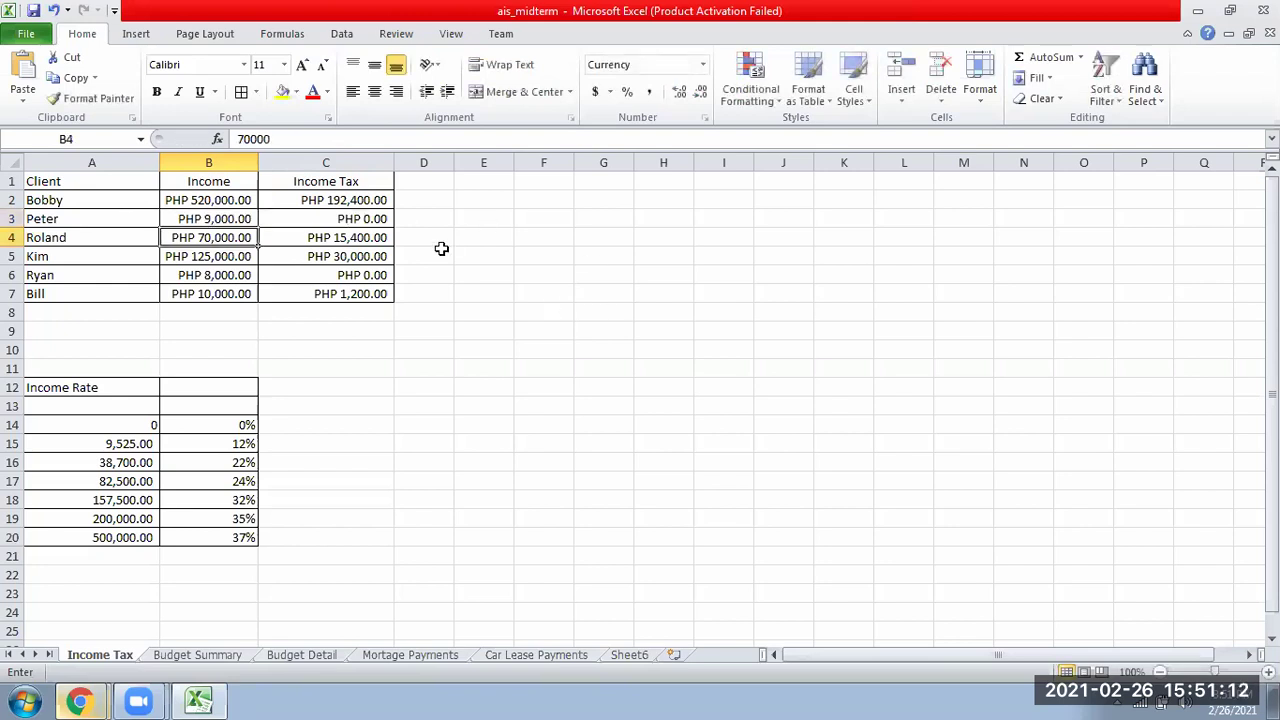
{"action": "left_click", "coordinate": [379, 217]}
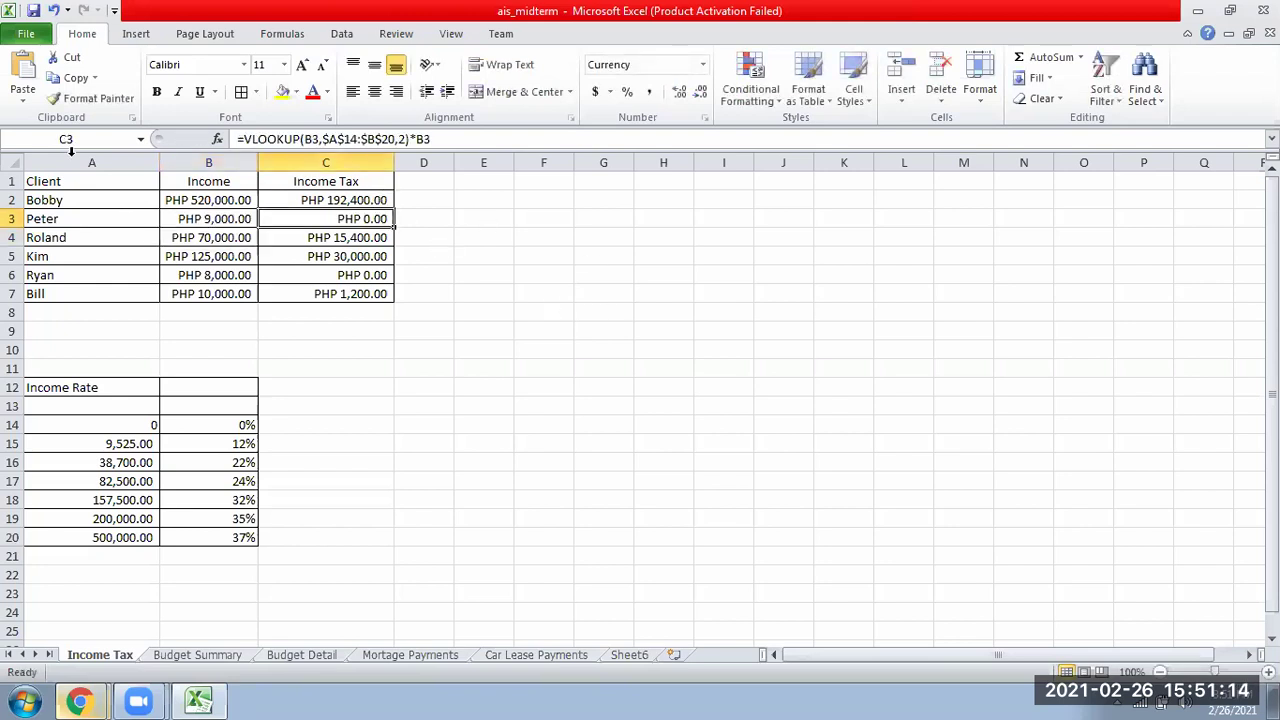
{"action": "left_click_drag", "start_coordinate": [130, 452], "coordinate": [222, 540]}
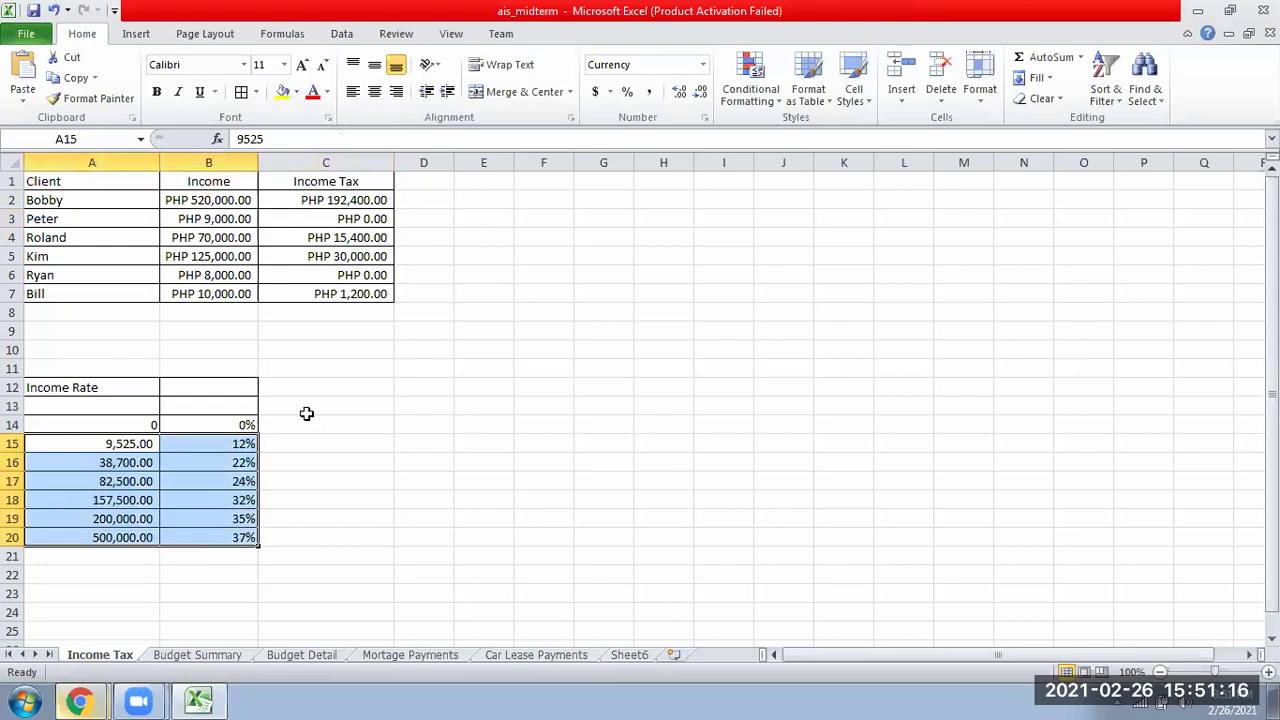
{"action": "left_click", "coordinate": [306, 413]}
Step: Set the third client's income in B4 to 690,000
{"action": "left_click", "coordinate": [226, 237]}
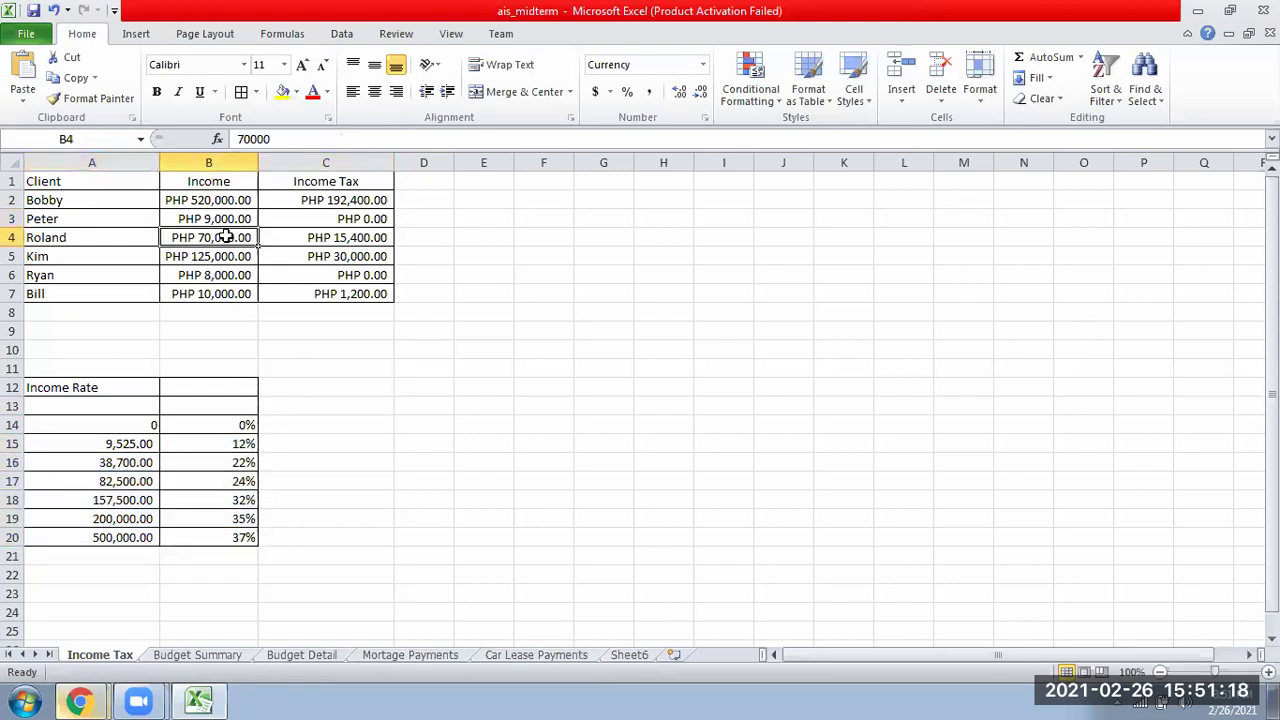
{"action": "type", "text": "690,"}
{"action": "type", "text": "000"}
{"action": "key", "text": "Return"}
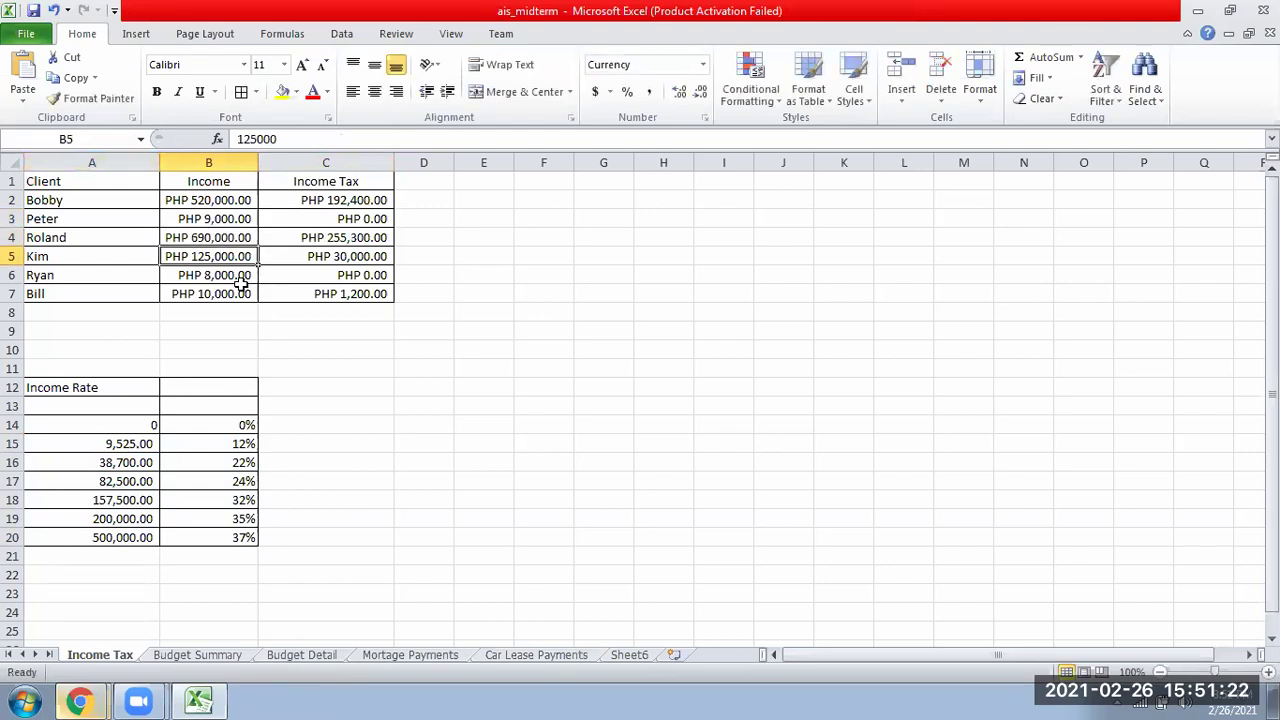
Step: Review the rate table in A14:B20, including the rate in B20, and the income tax formula in C2
{"action": "left_click_drag", "start_coordinate": [124, 430], "coordinate": [182, 532]}
{"action": "left_click", "coordinate": [190, 530]}
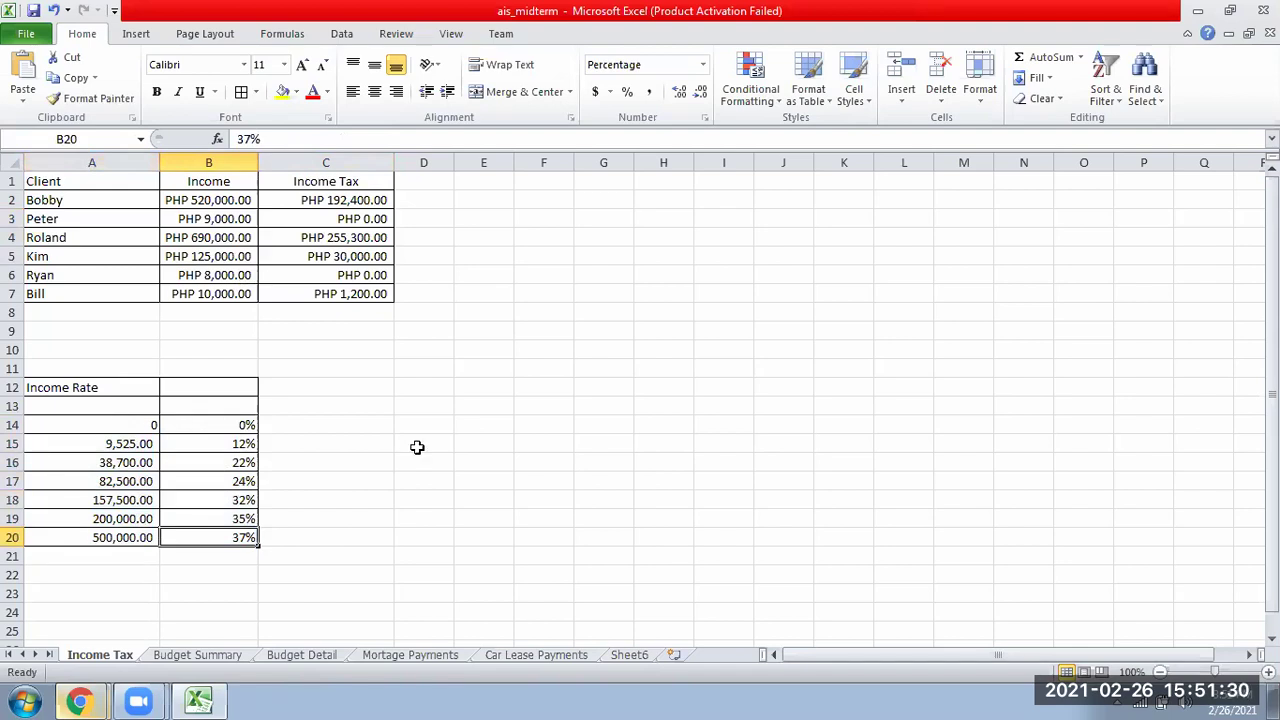
{"action": "left_click_drag", "start_coordinate": [120, 426], "coordinate": [207, 547]}
{"action": "left_click", "coordinate": [423, 478]}
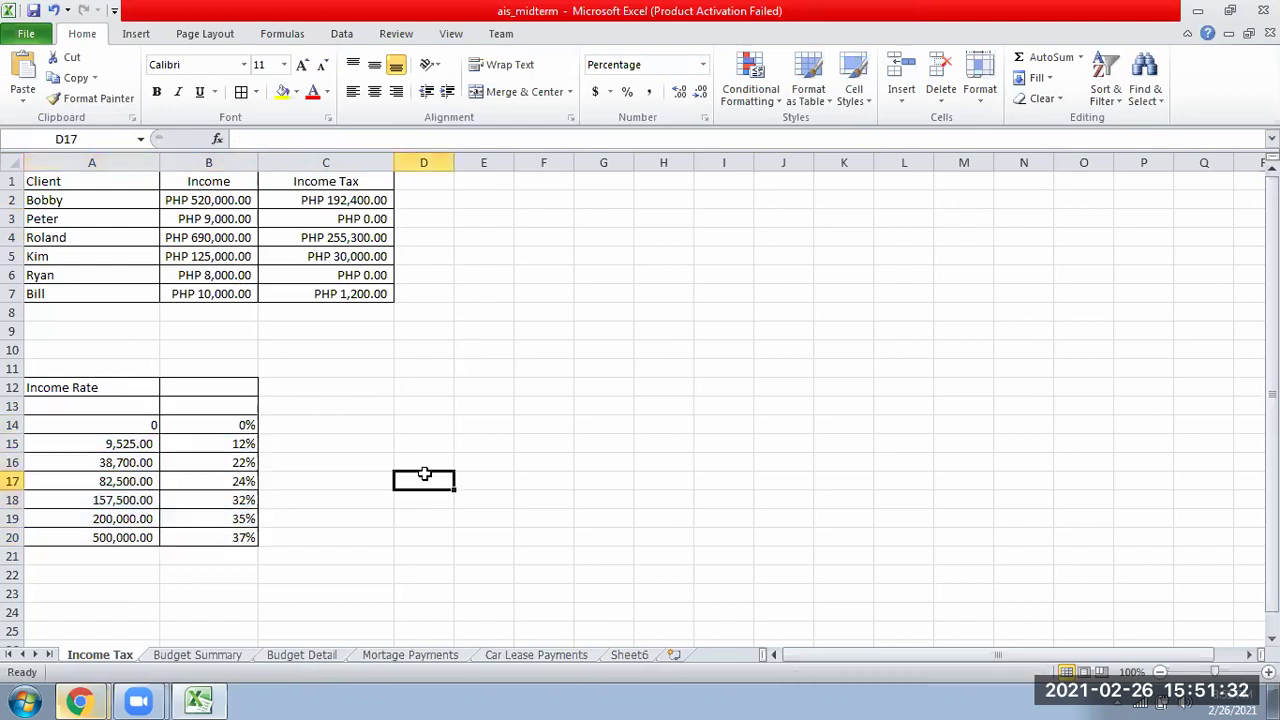
{"action": "left_click", "coordinate": [265, 200]}
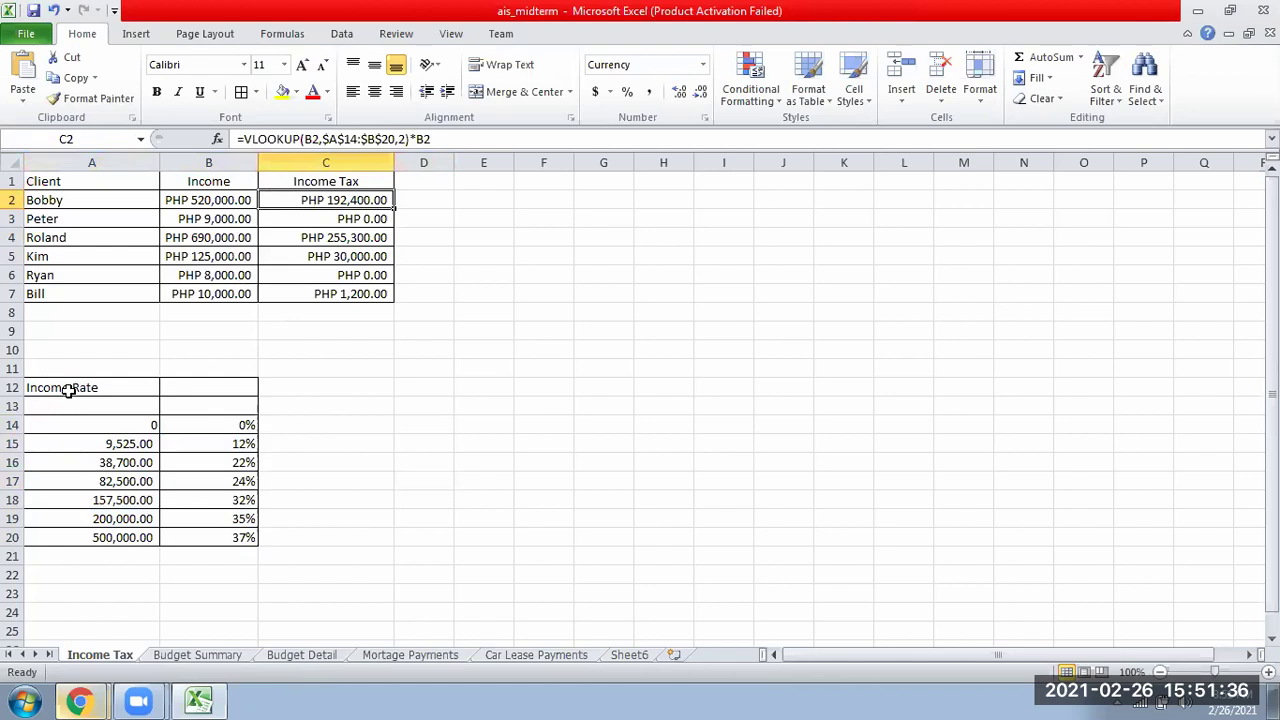
Step: Delete the empty row 13 between the Income Rate heading and the rate table values
{"action": "left_click_drag", "start_coordinate": [98, 417], "coordinate": [17, 408]}
{"action": "left_click", "coordinate": [15, 406]}
{"action": "right_click", "coordinate": [15, 406]}
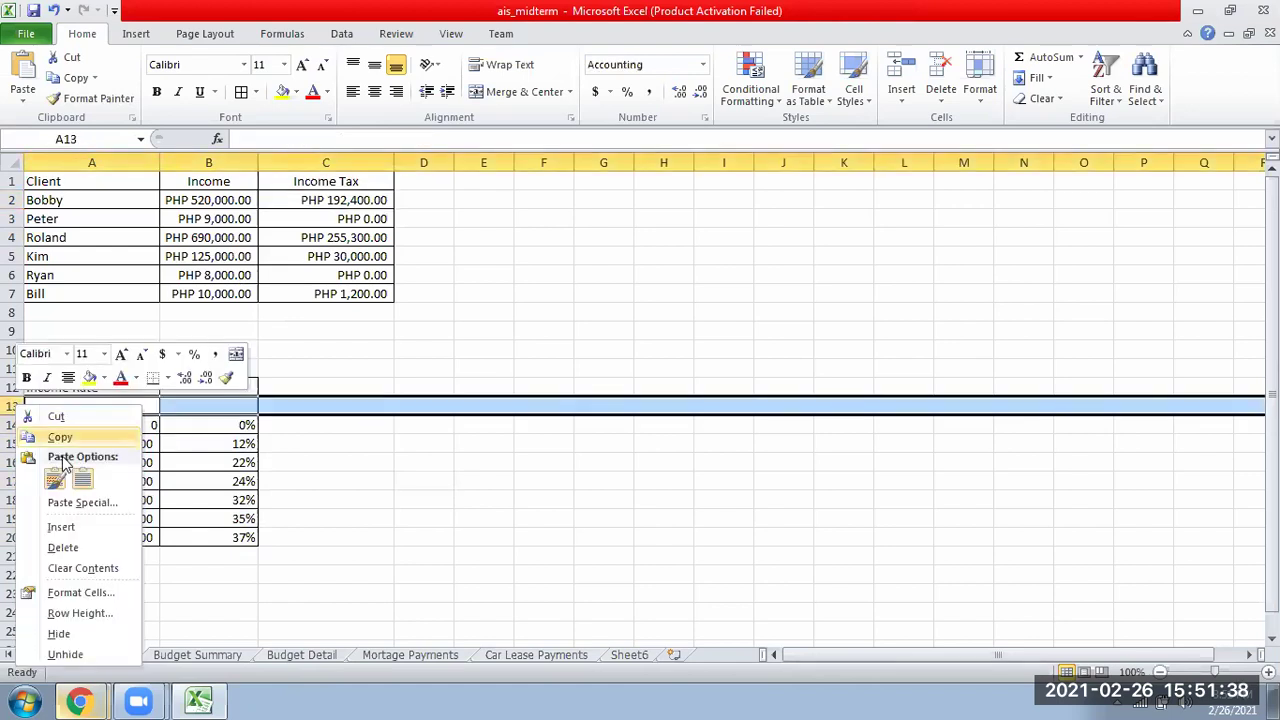
{"action": "left_click", "coordinate": [63, 547]}
{"action": "left_click", "coordinate": [104, 443]}
Step: Format the income brackets in A13:A19 as currency with the PHP symbol and two decimal places
{"action": "left_click_drag", "start_coordinate": [90, 406], "coordinate": [100, 517]}
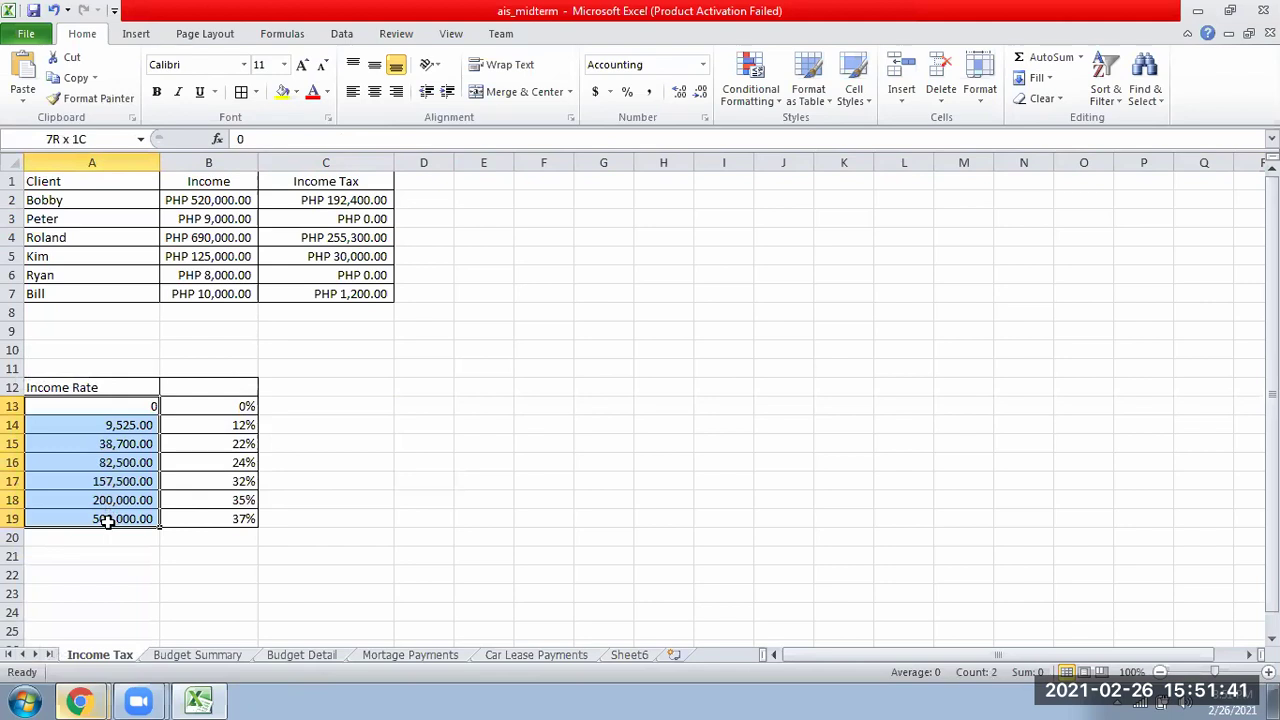
{"action": "left_click", "coordinate": [705, 118]}
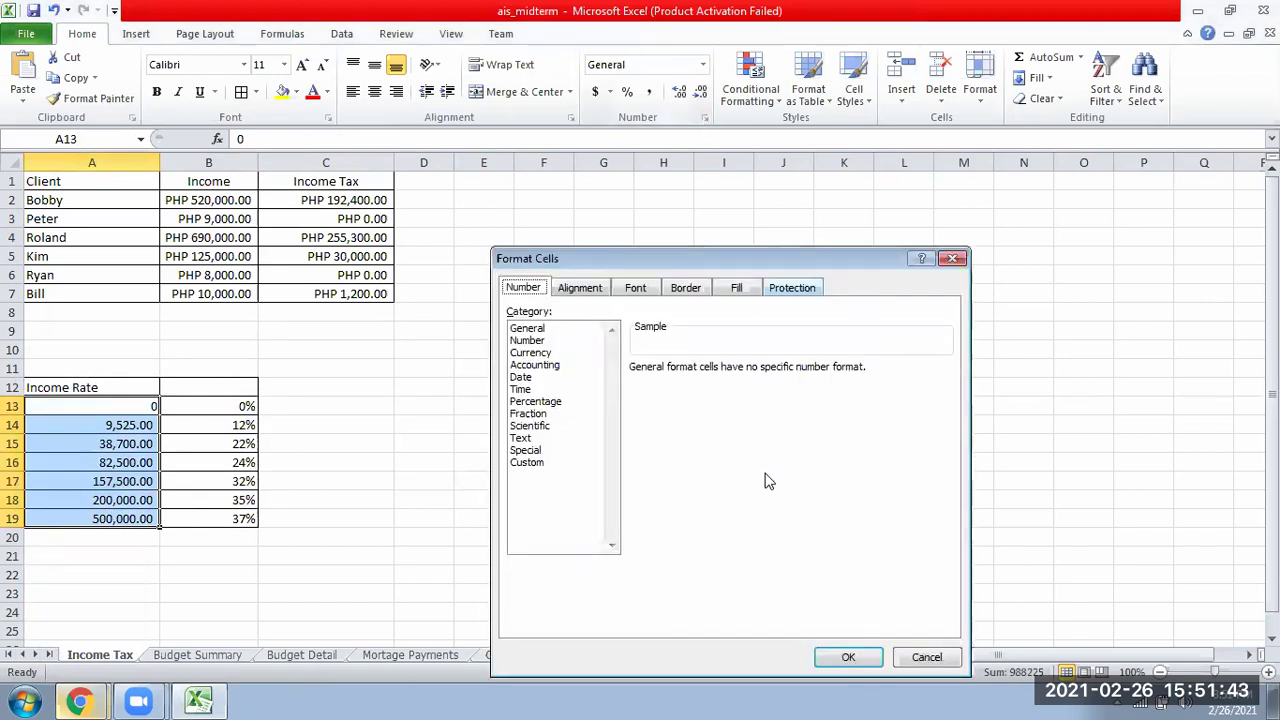
{"action": "left_click", "coordinate": [531, 353]}
{"action": "left_click", "coordinate": [935, 395]}
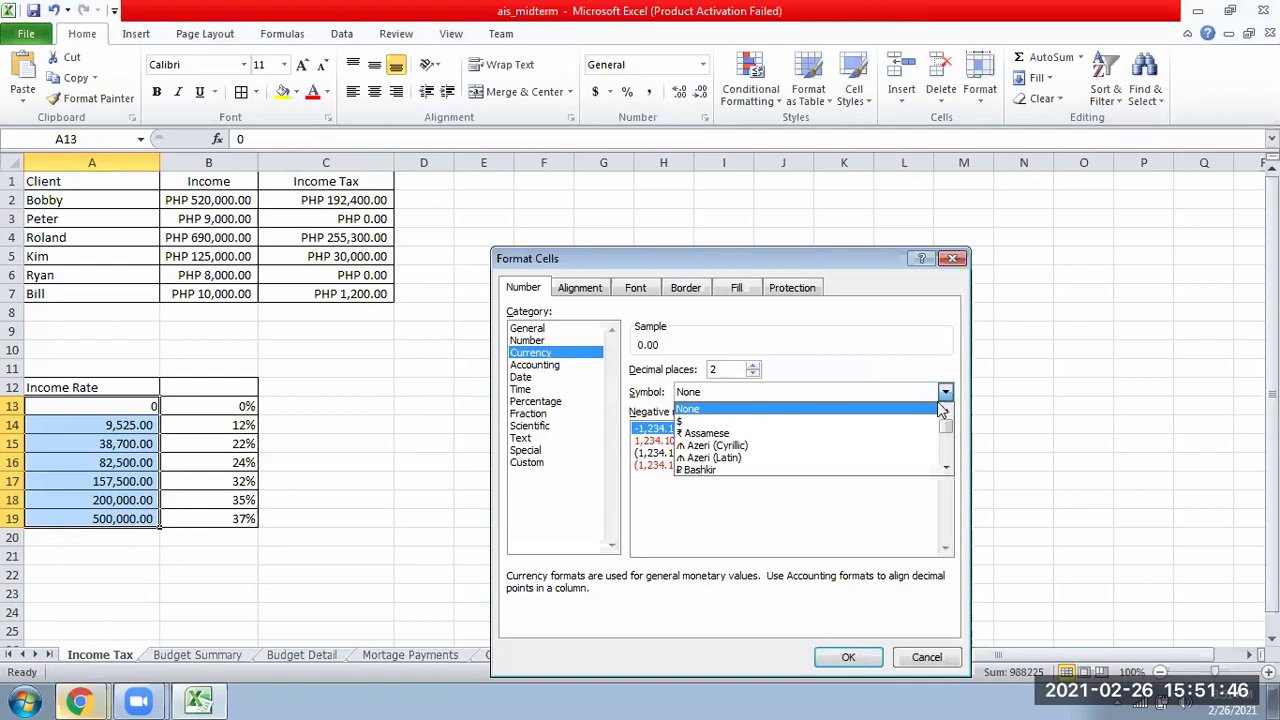
{"action": "left_click", "coordinate": [890, 395]}
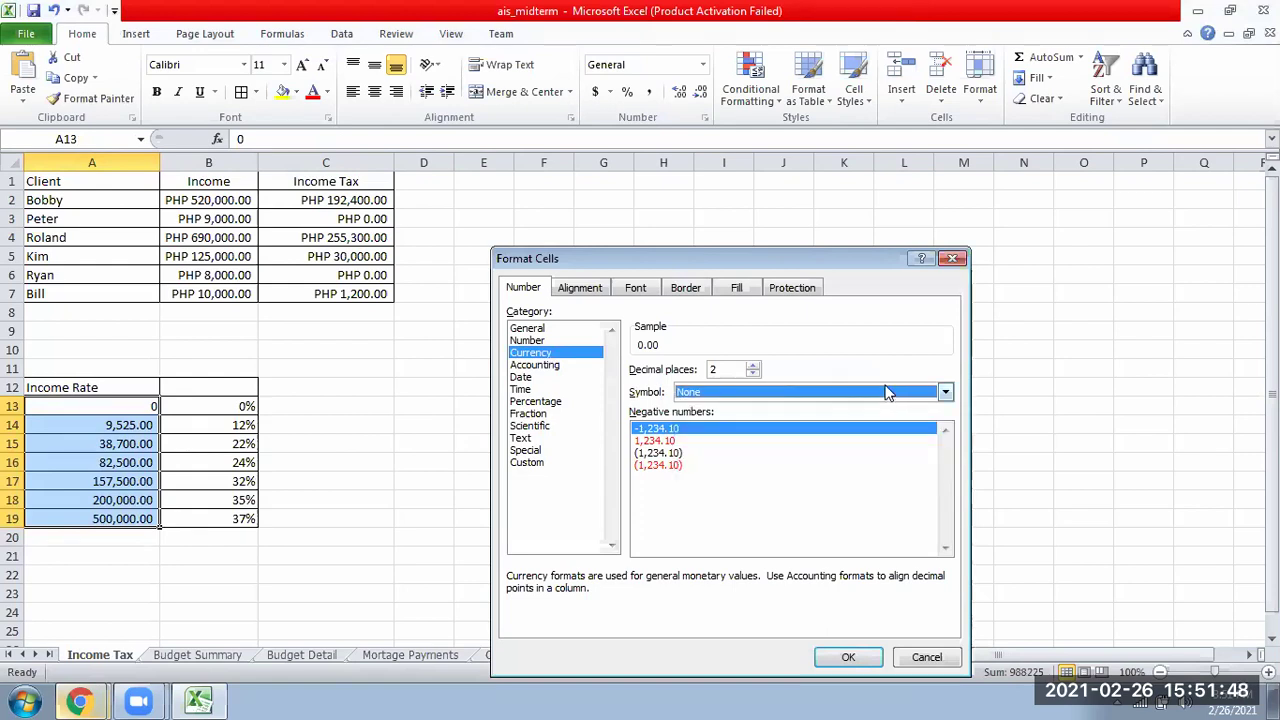
{"action": "left_click", "coordinate": [887, 393]}
{"action": "key", "text": "p"}
{"action": "left_click", "coordinate": [946, 469]}
{"action": "left_click", "coordinate": [946, 469]}
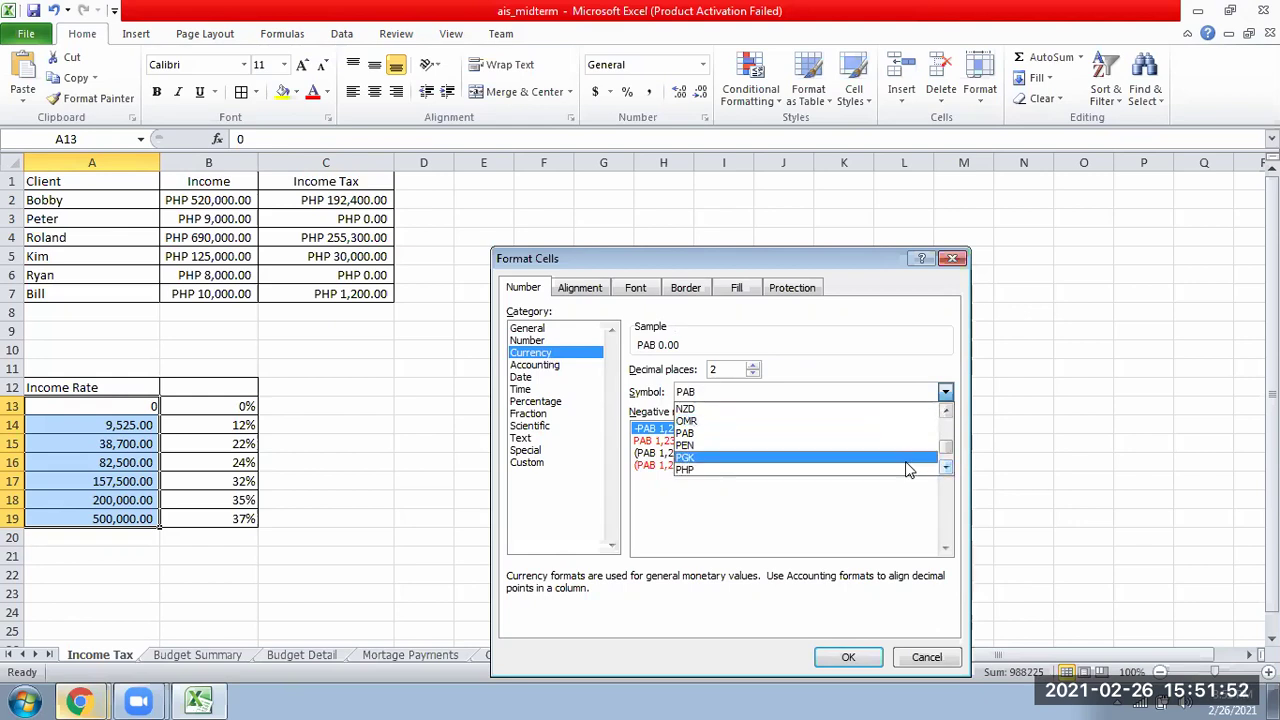
{"action": "left_click", "coordinate": [905, 469]}
{"action": "left_click", "coordinate": [848, 657]}
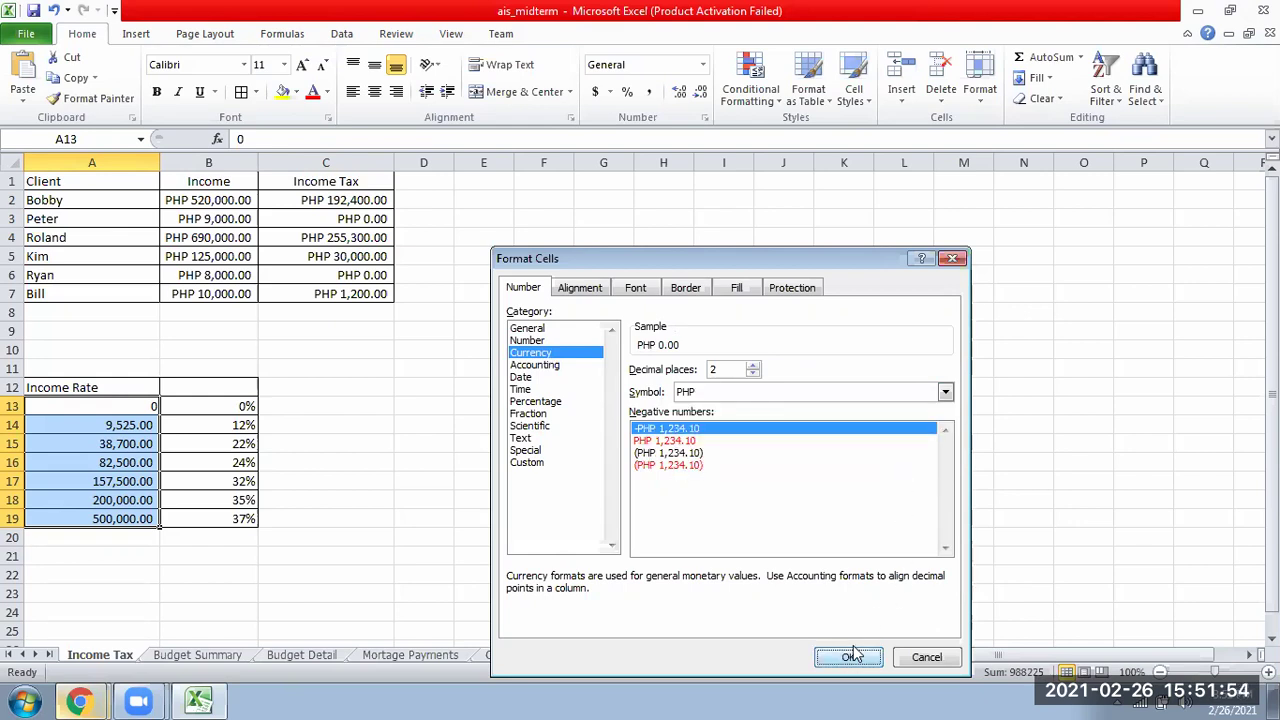
{"action": "left_click", "coordinate": [130, 478]}
{"action": "left_click", "coordinate": [108, 390]}
Step: Set the last client's income in B7 to 98000 and check the taxes in column C against the income brackets
{"action": "left_click", "coordinate": [175, 293]}
{"action": "key", "text": "Delete"}
{"action": "type", "text": "98000"}
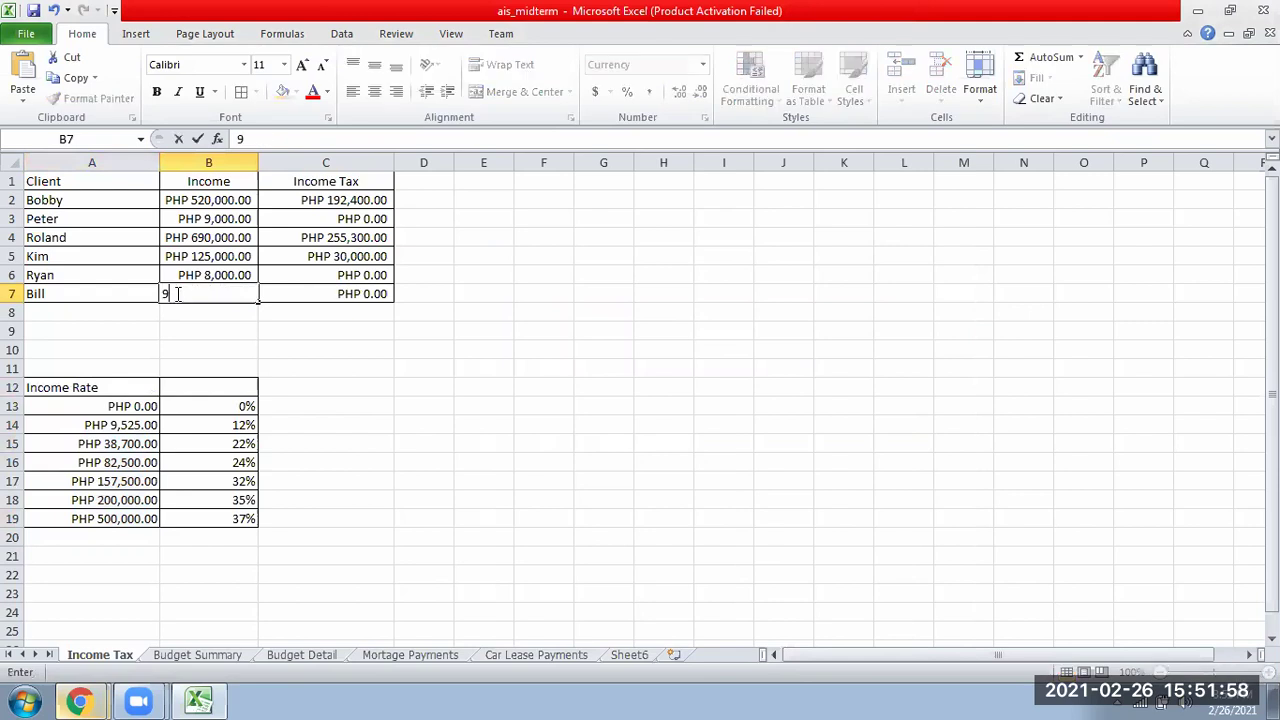
{"action": "key", "text": "Return"}
{"action": "left_click", "coordinate": [243, 291]}
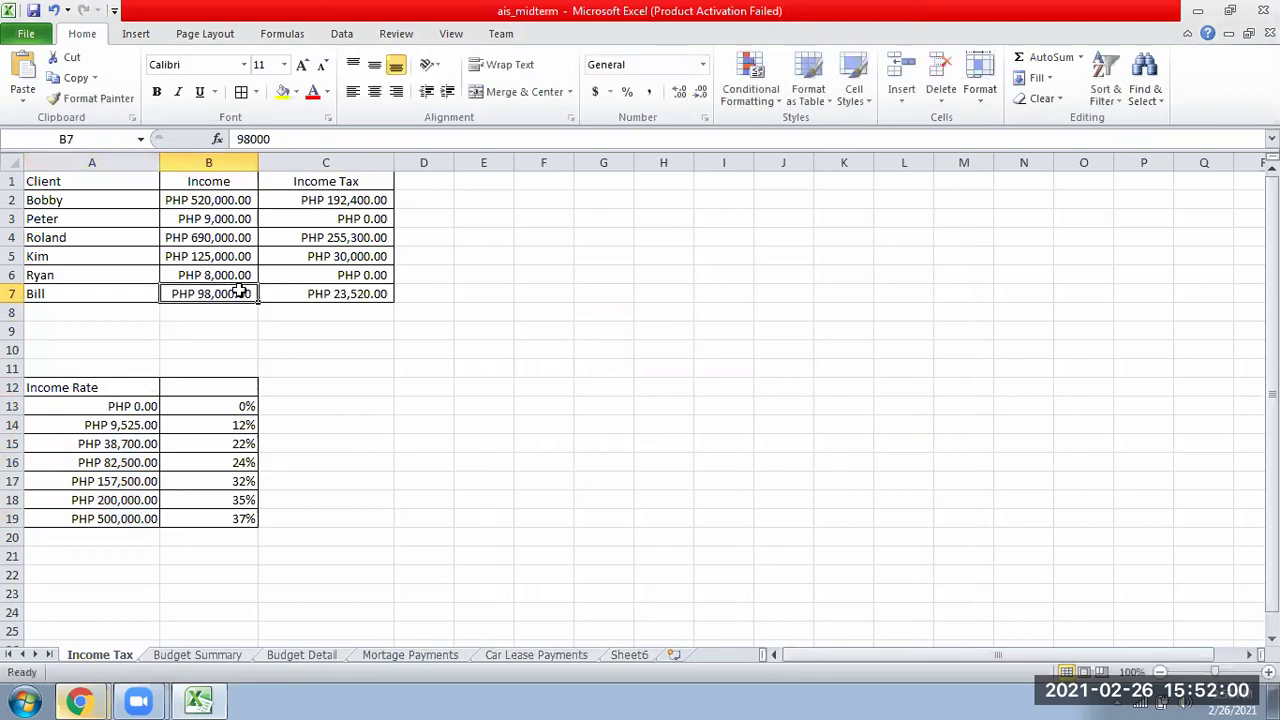
{"action": "left_click", "coordinate": [117, 406]}
{"action": "left_click_drag", "start_coordinate": [86, 410], "coordinate": [100, 515]}
{"action": "left_click", "coordinate": [331, 200]}
{"action": "left_click_drag", "start_coordinate": [331, 200], "coordinate": [331, 309]}
Step: Center the Income and Income Tax values in B2:C7 horizontally and vertically
{"action": "left_click_drag", "start_coordinate": [206, 200], "coordinate": [327, 275]}
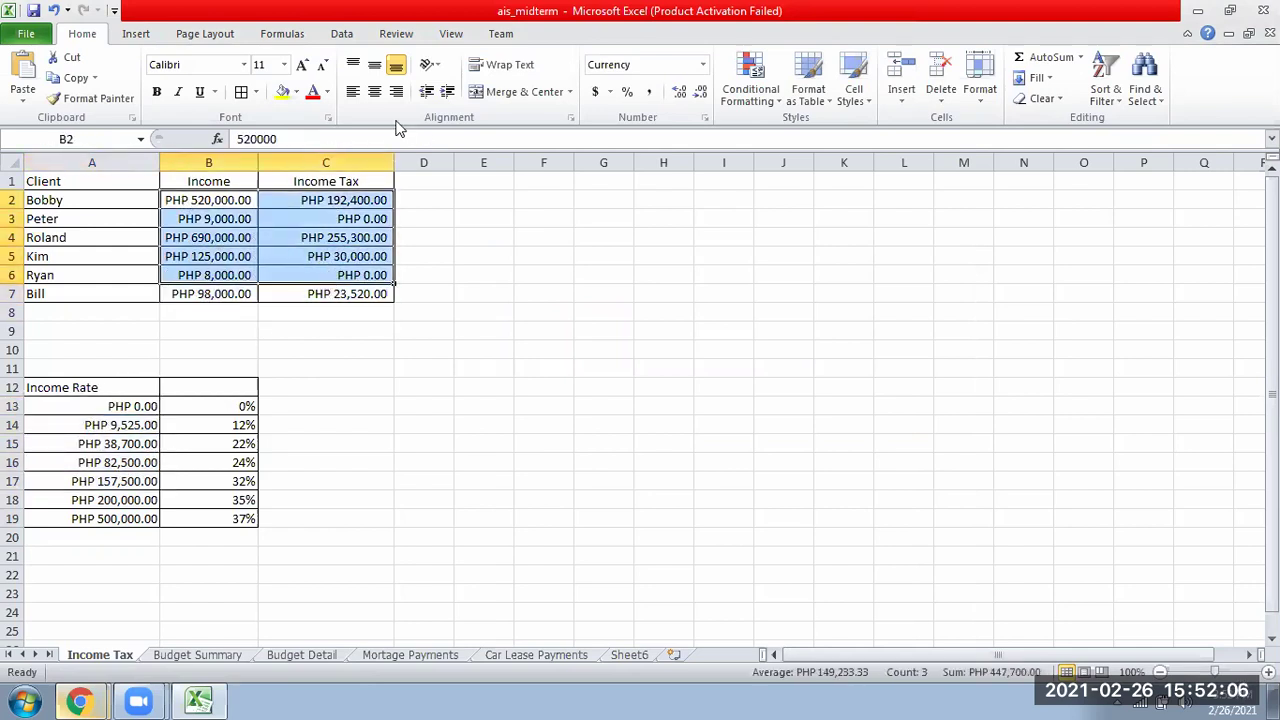
{"action": "left_click", "coordinate": [374, 91]}
{"action": "left_click", "coordinate": [374, 64]}
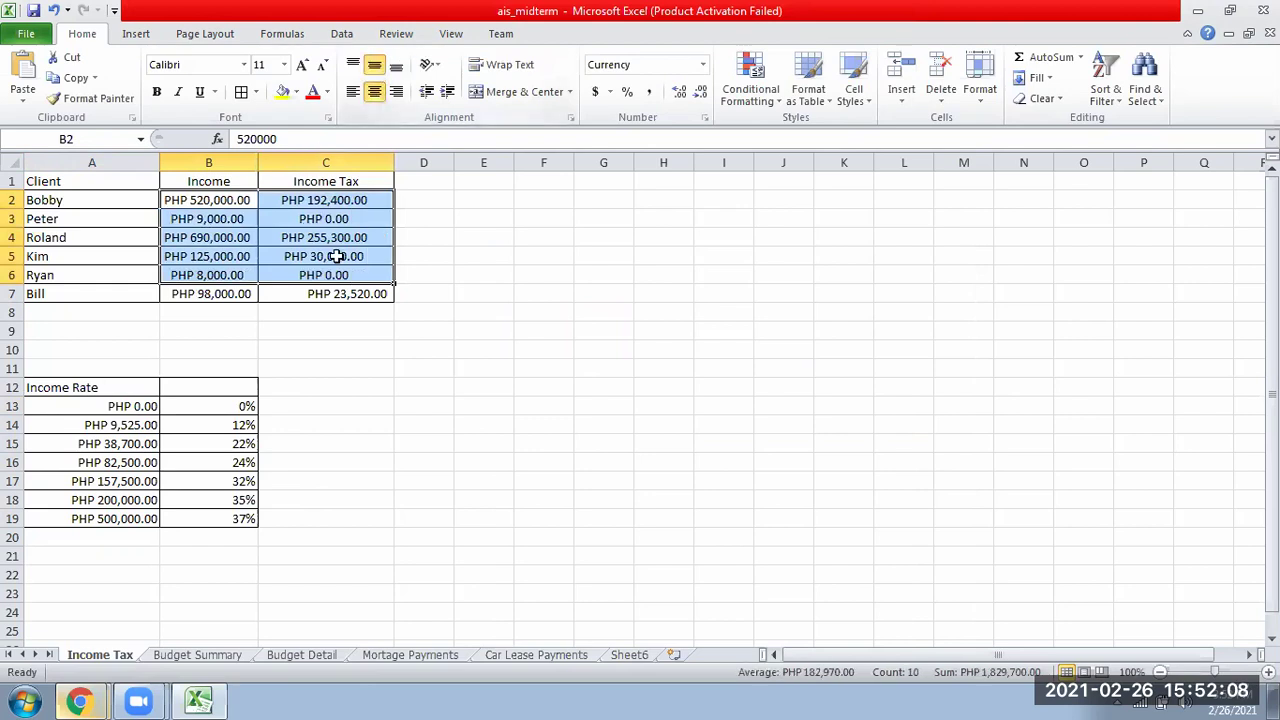
{"action": "left_click_drag", "start_coordinate": [210, 200], "coordinate": [323, 289]}
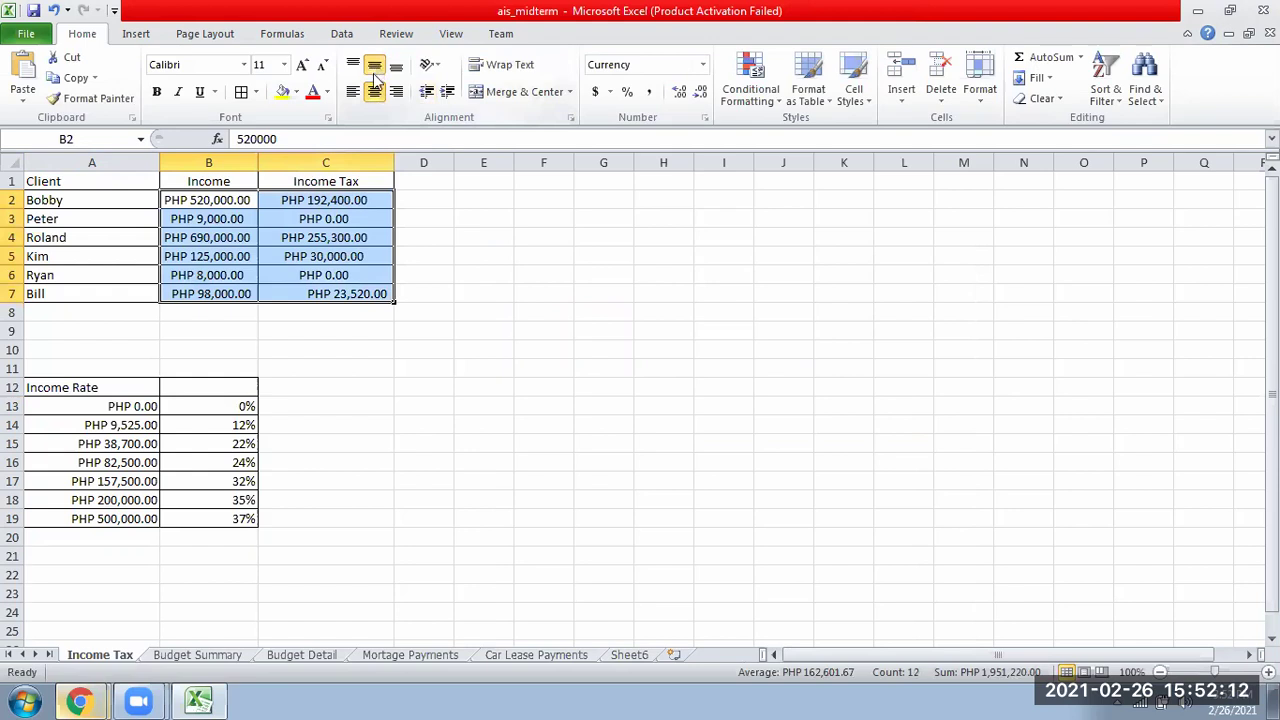
{"action": "left_click", "coordinate": [405, 208]}
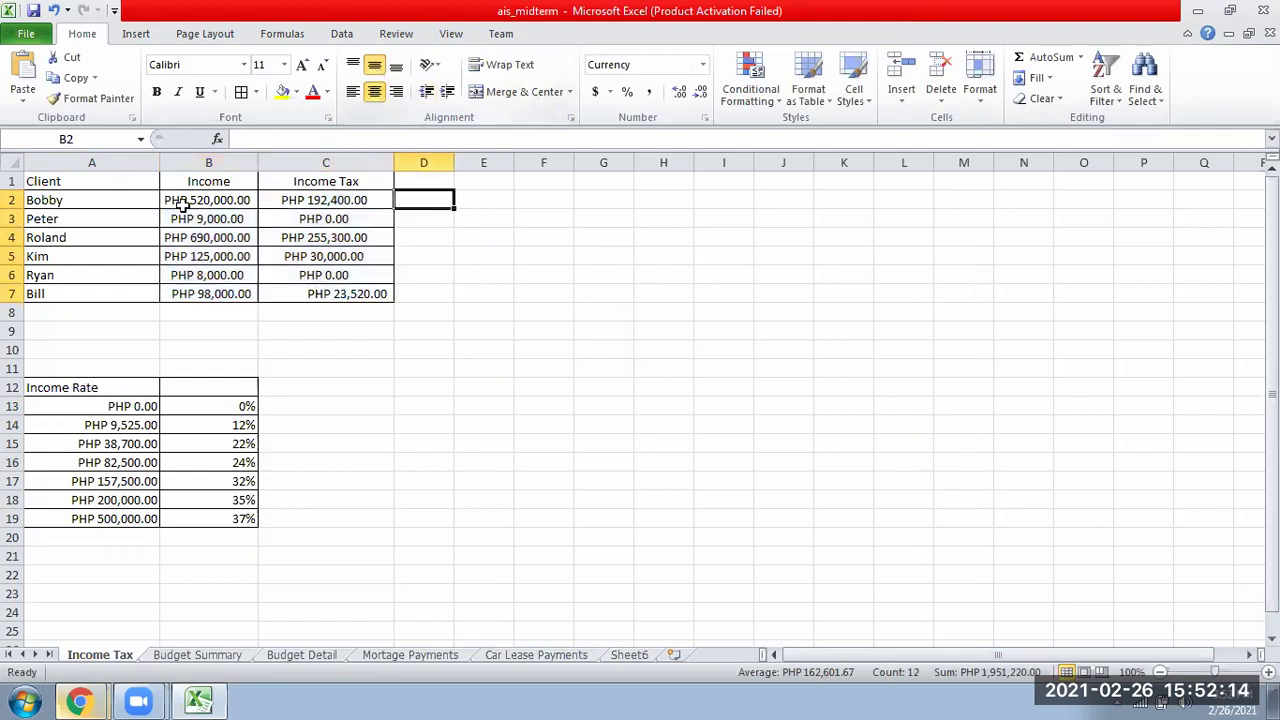
{"action": "left_click_drag", "start_coordinate": [184, 207], "coordinate": [336, 294]}
{"action": "left_click", "coordinate": [374, 91]}
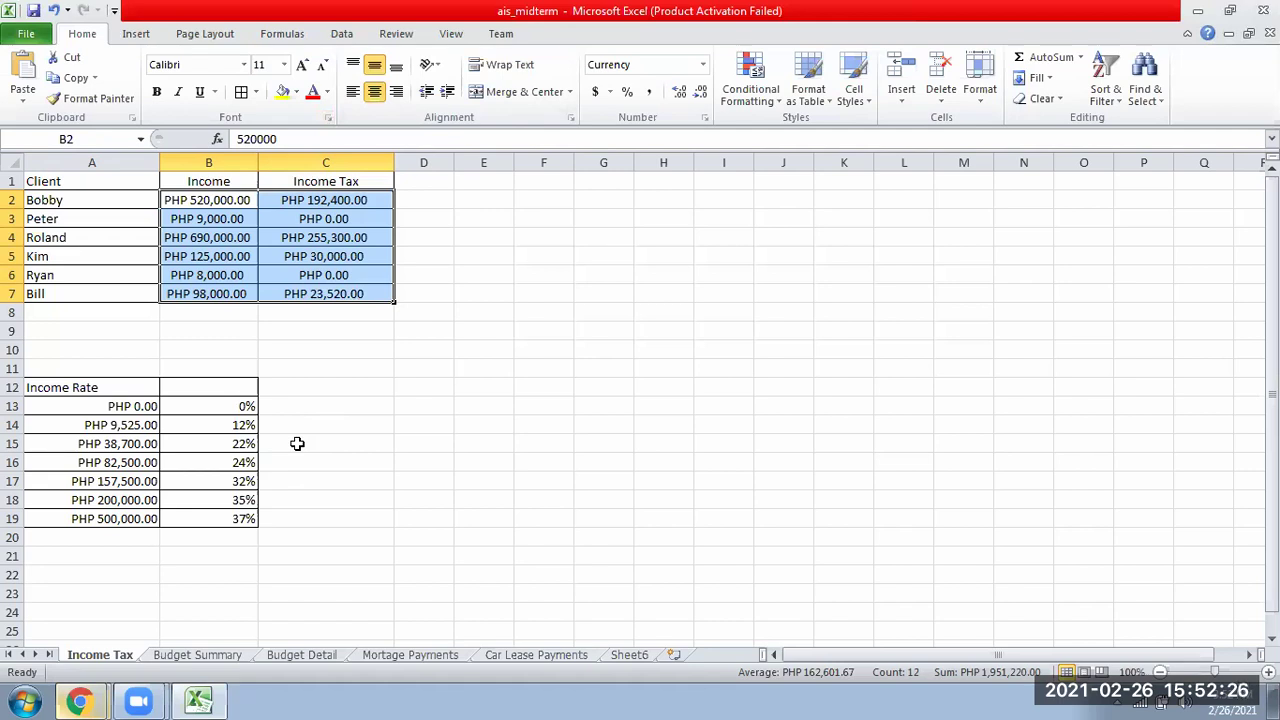
{"action": "left_click", "coordinate": [317, 367]}
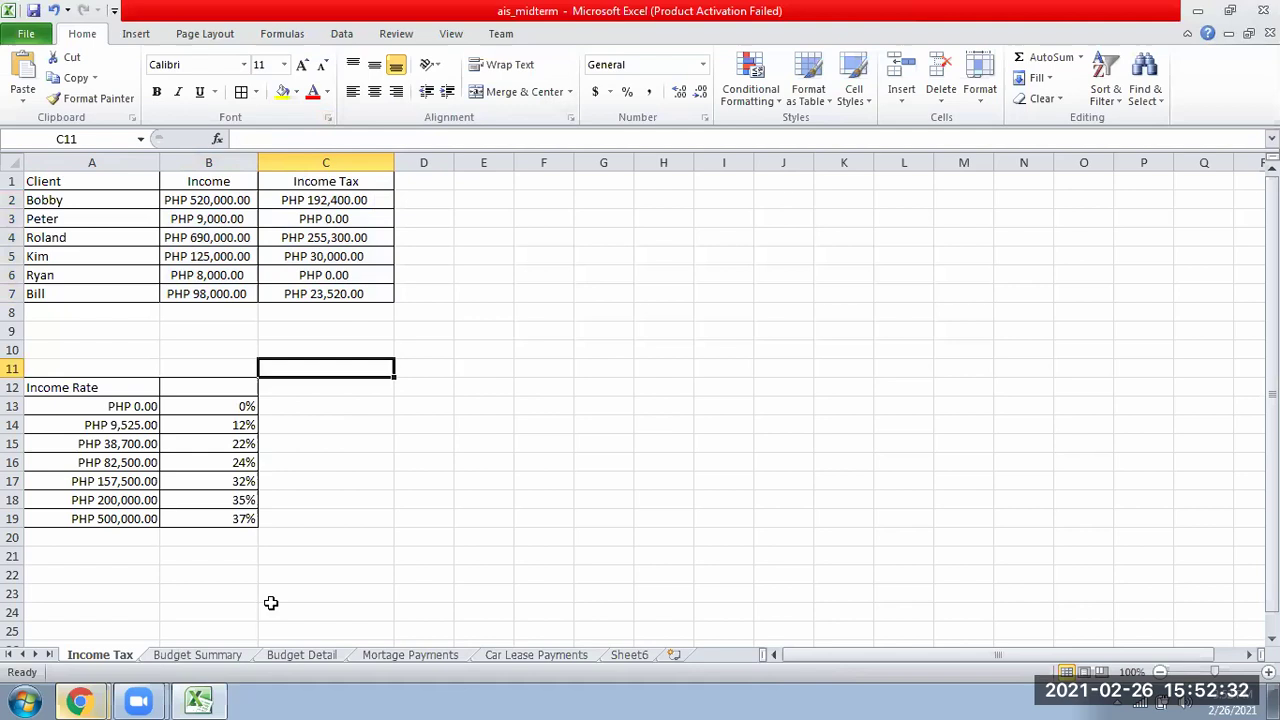
Step: Look through the Budget Summary, Budget Detail, Mortage Payments, Car Lease Payments and Sheet6 sheets
{"action": "left_click", "coordinate": [177, 652]}
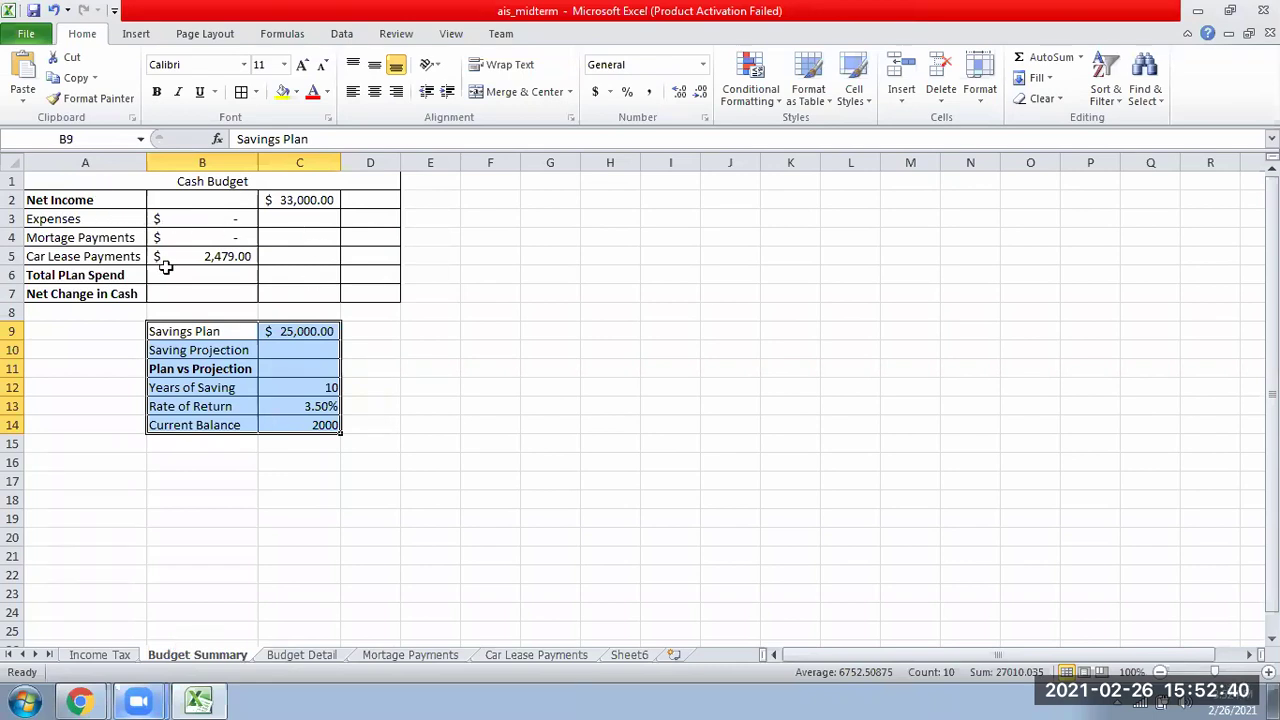
{"action": "left_click", "coordinate": [309, 655]}
{"action": "left_click", "coordinate": [410, 655]}
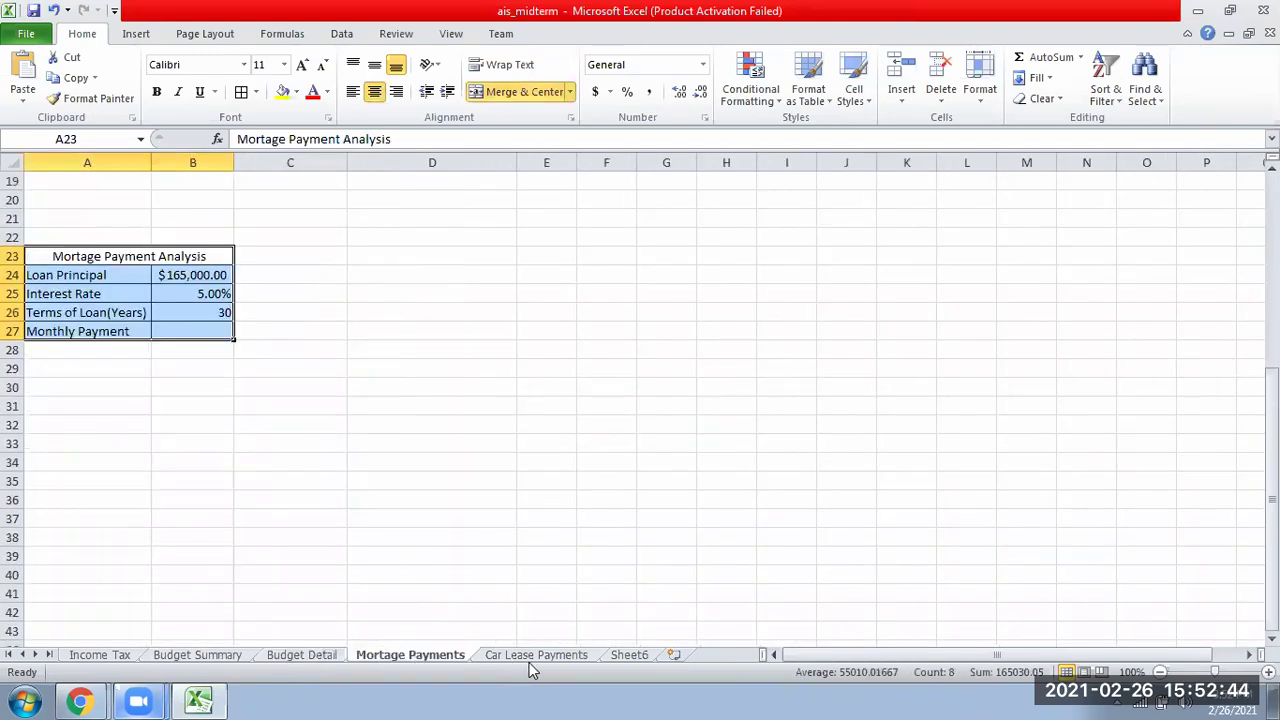
{"action": "left_click", "coordinate": [538, 655]}
{"action": "left_click", "coordinate": [618, 655]}
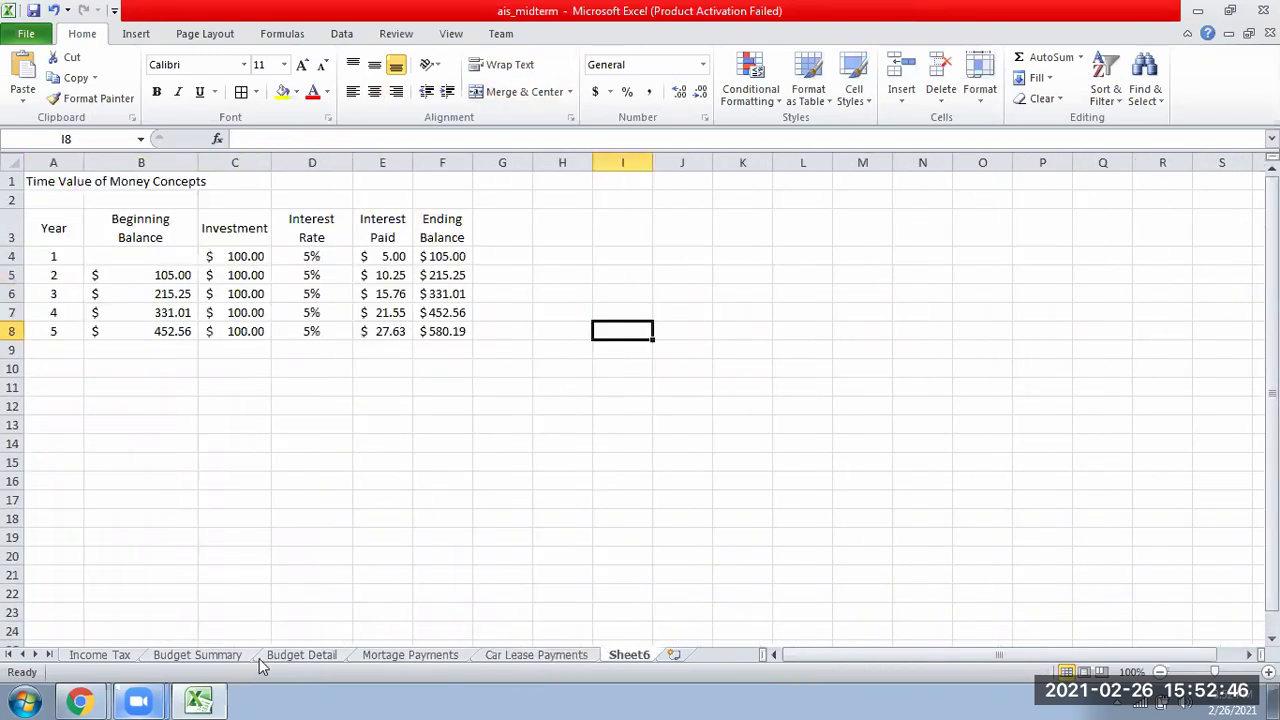
Step: On the Budget Detail sheet, set the Expense Plan title to font size 18 with a yellow fill
{"action": "left_click", "coordinate": [296, 656]}
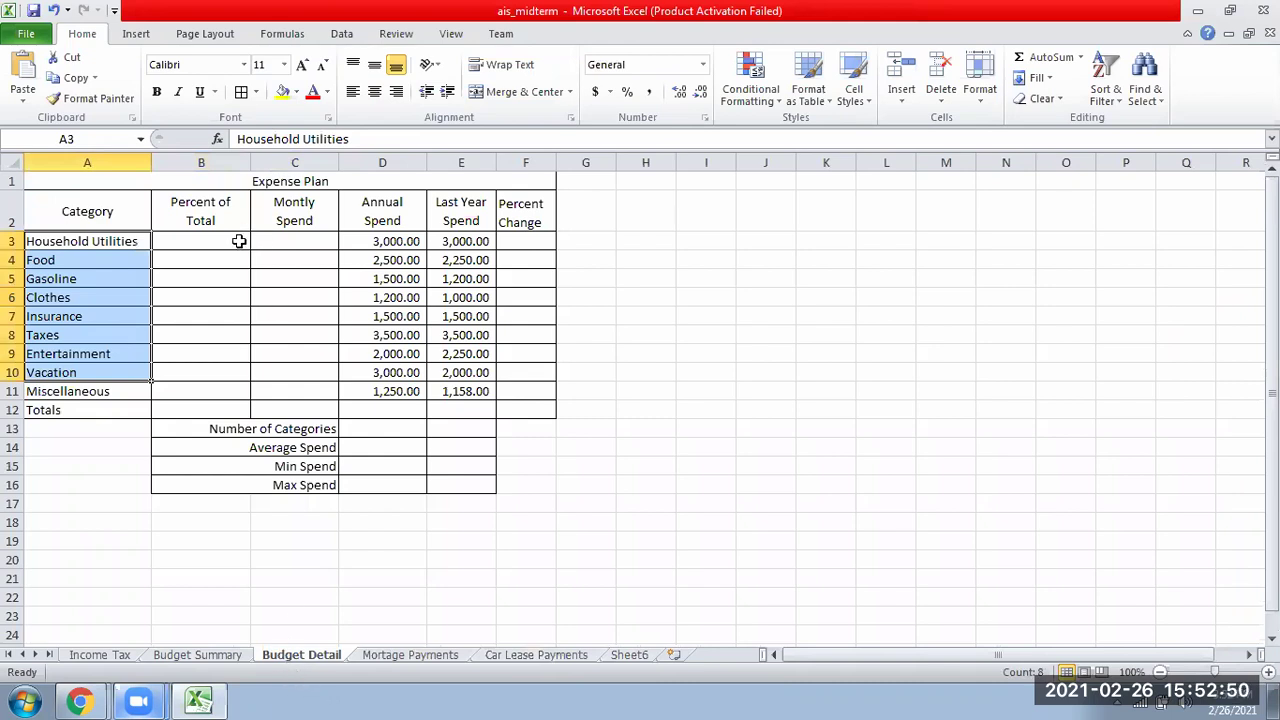
{"action": "left_click", "coordinate": [243, 180]}
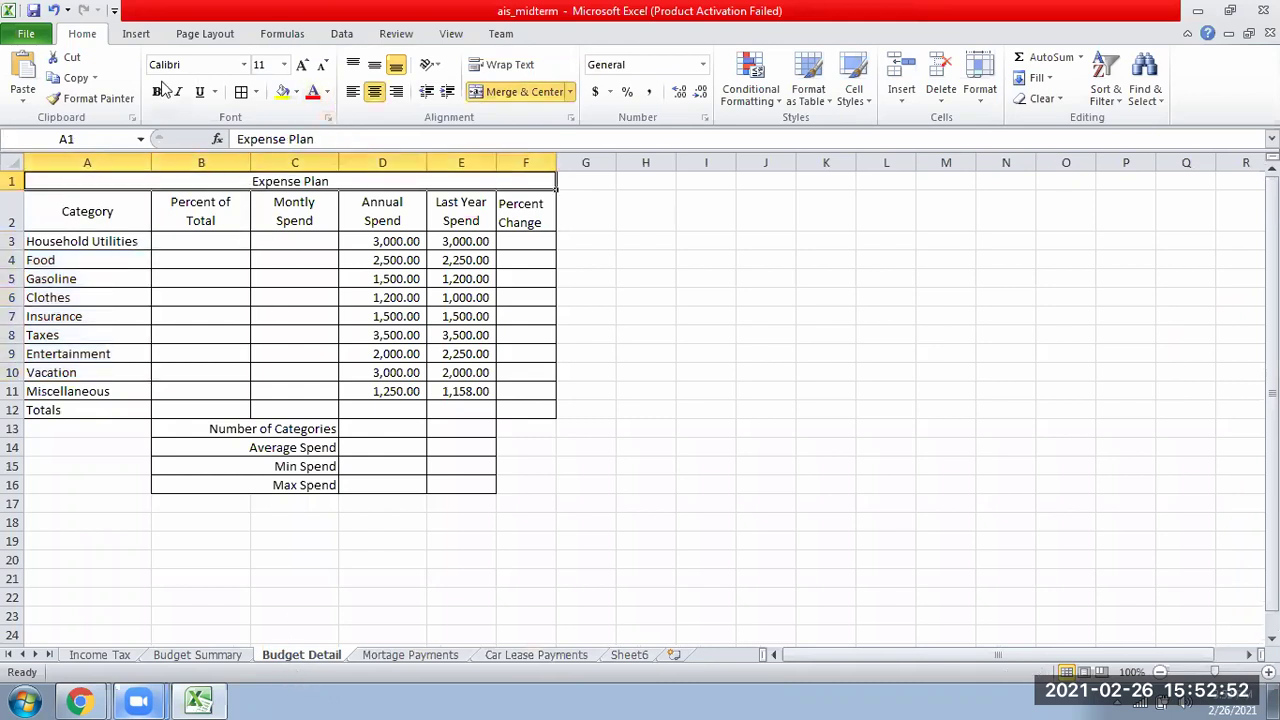
{"action": "left_click", "coordinate": [284, 64]}
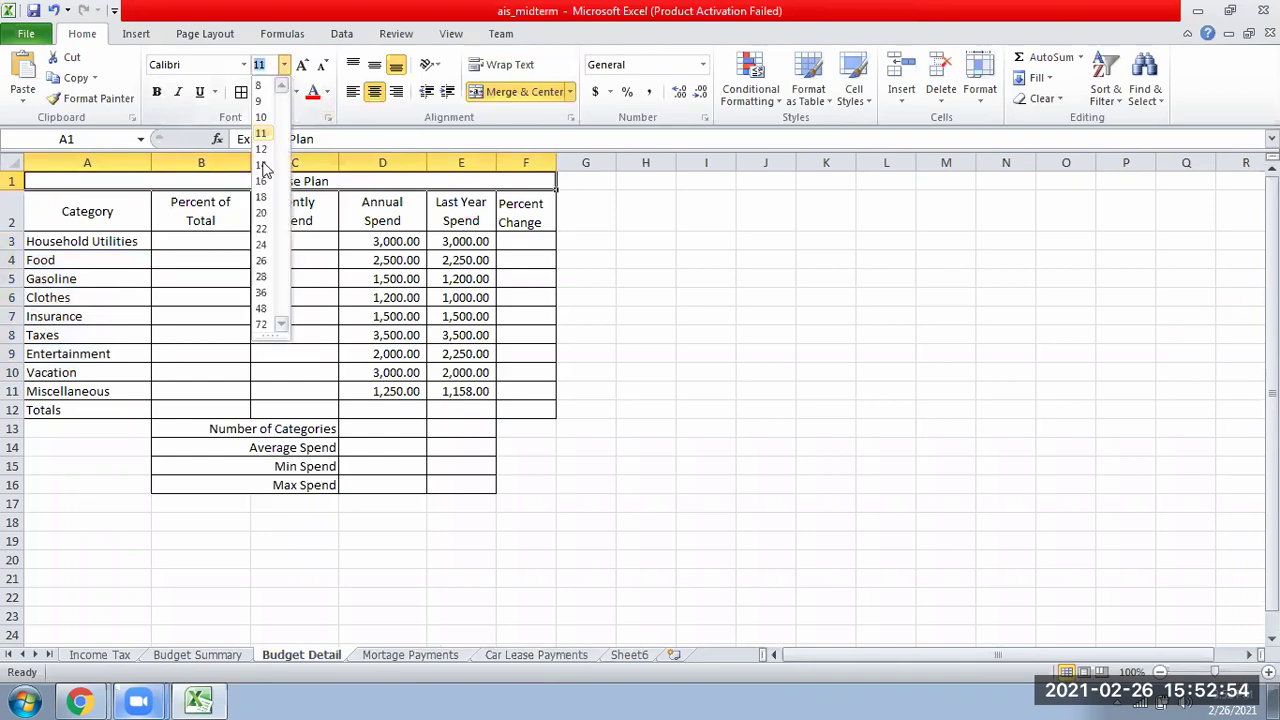
{"action": "left_click", "coordinate": [261, 197]}
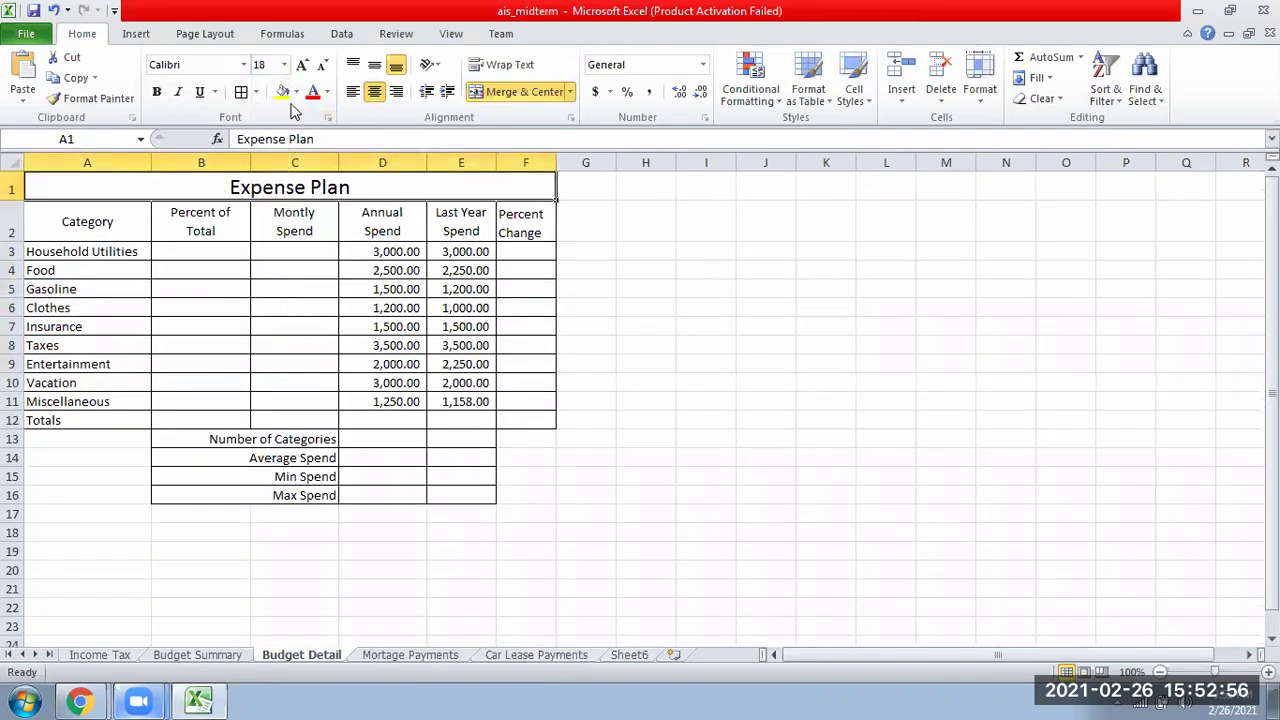
{"action": "left_click", "coordinate": [283, 91]}
Step: Fill the Expense Plan column headers in A2:F2 with the standard light blue color
{"action": "left_click", "coordinate": [67, 253]}
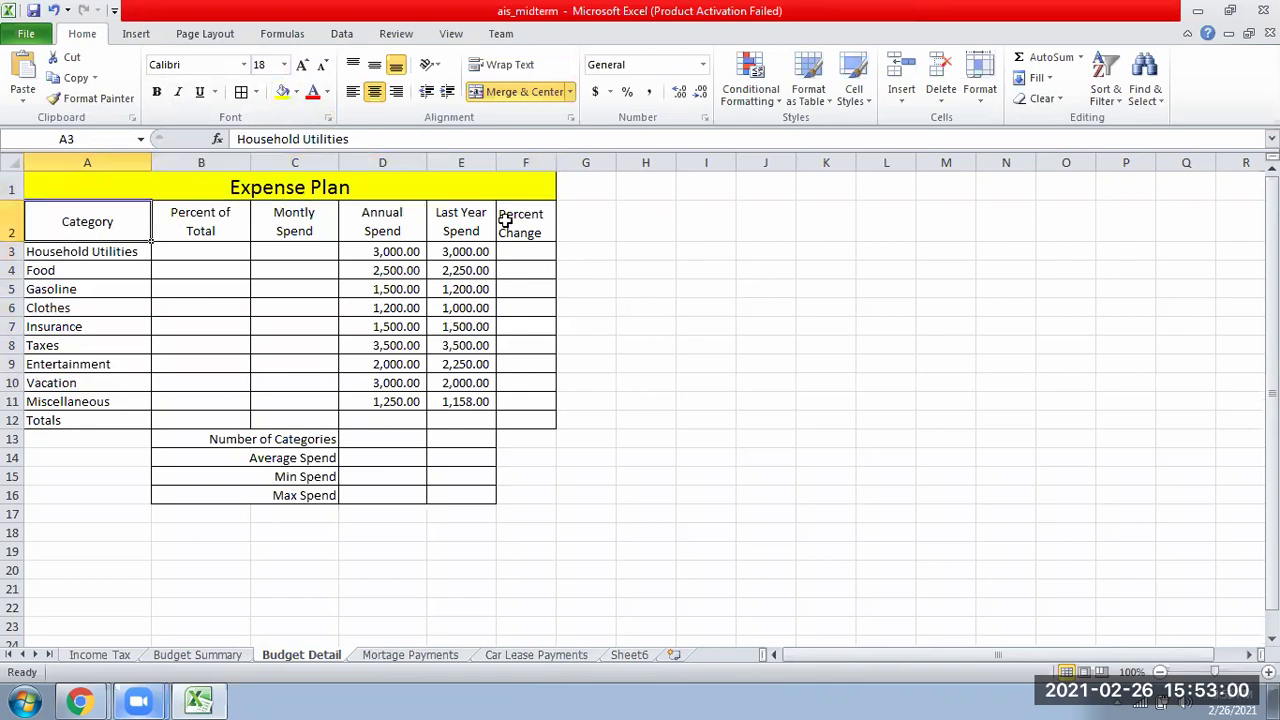
{"action": "left_click_drag", "start_coordinate": [87, 221], "coordinate": [525, 221]}
{"action": "left_click", "coordinate": [296, 92]}
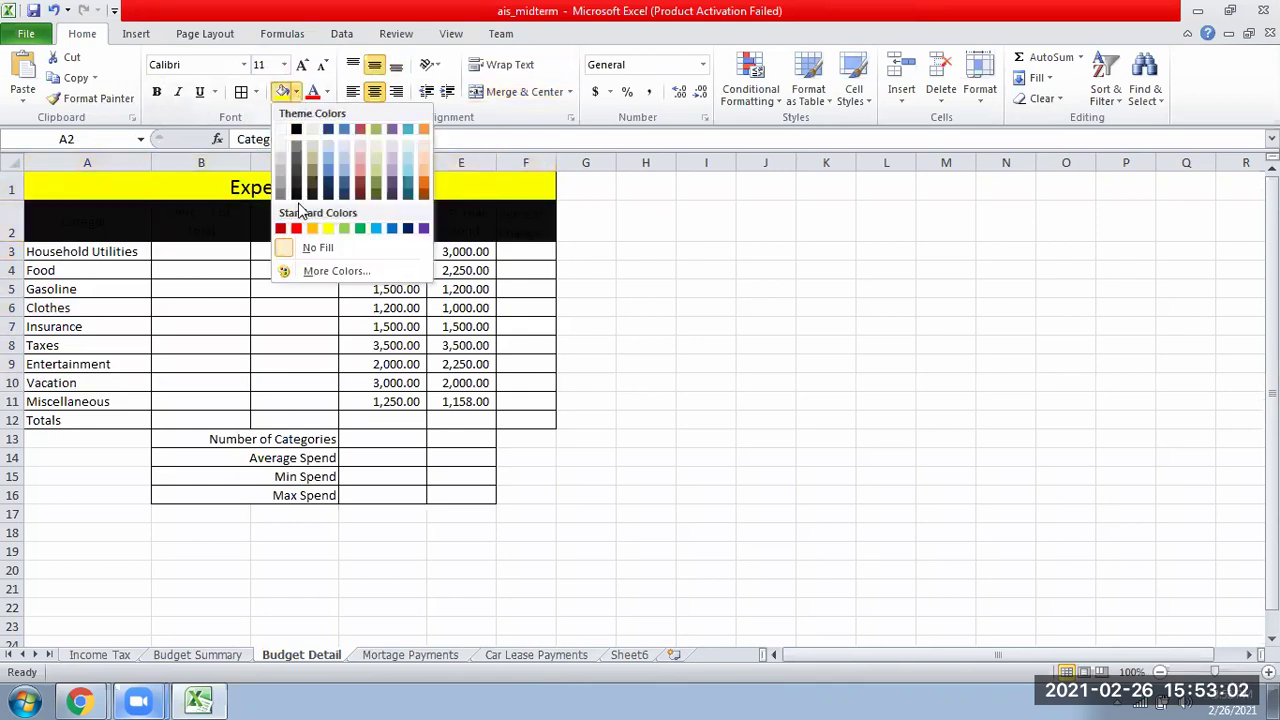
{"action": "left_click", "coordinate": [376, 230]}
Step: Fill the category names in A3:A12, from Household Utilities to Totals, with a light blue theme color
{"action": "left_click", "coordinate": [55, 250]}
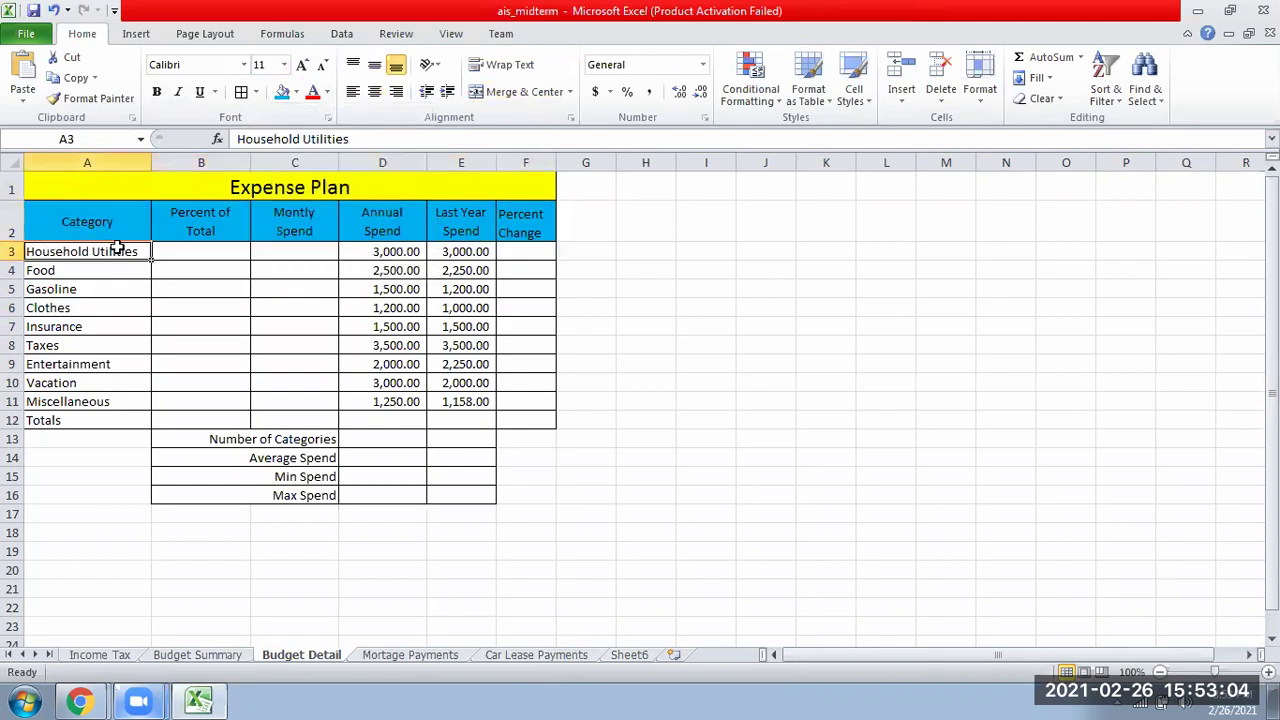
{"action": "left_click_drag", "start_coordinate": [129, 253], "coordinate": [129, 420]}
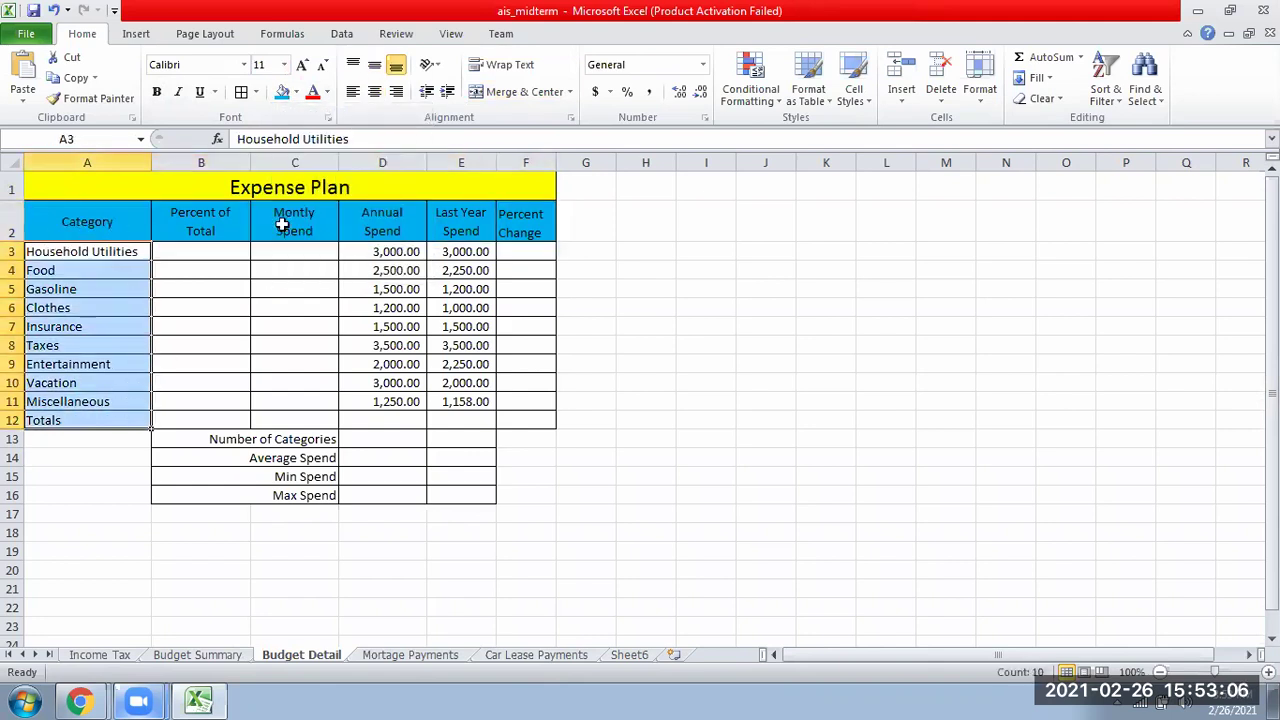
{"action": "left_click", "coordinate": [296, 92]}
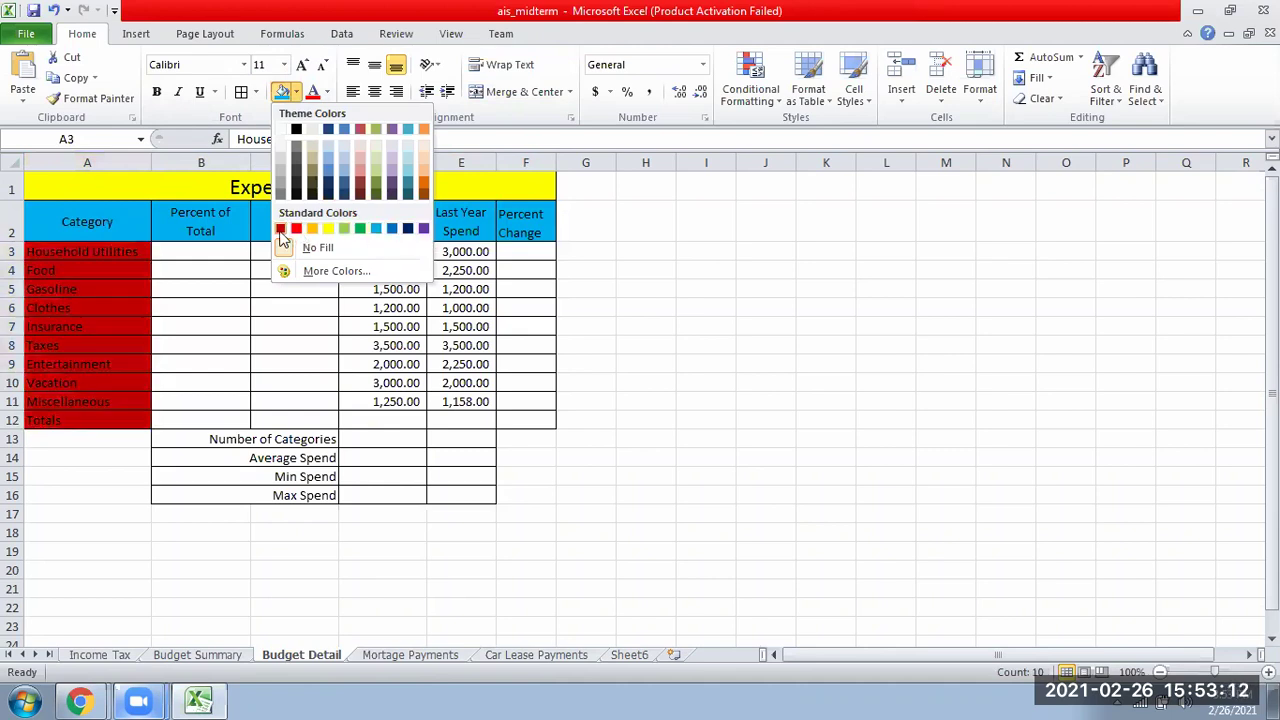
{"action": "left_click", "coordinate": [343, 161]}
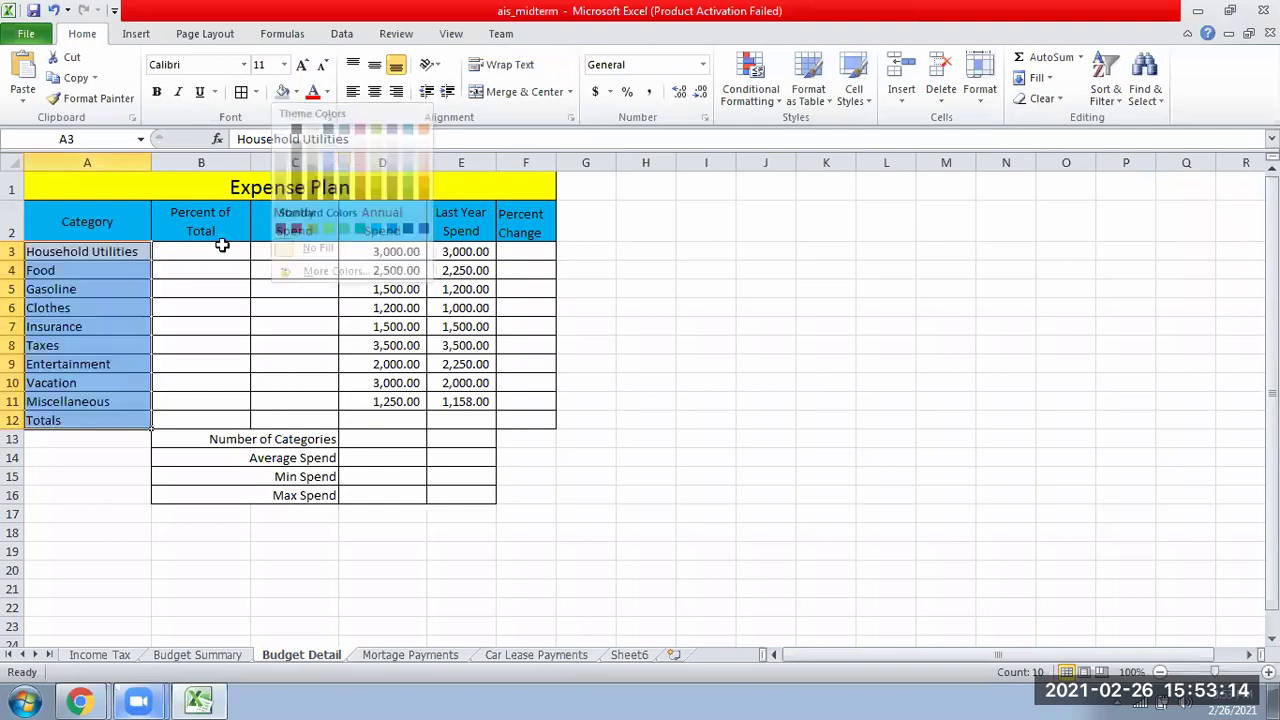
{"action": "left_click", "coordinate": [135, 290]}
{"action": "left_click", "coordinate": [100, 457]}
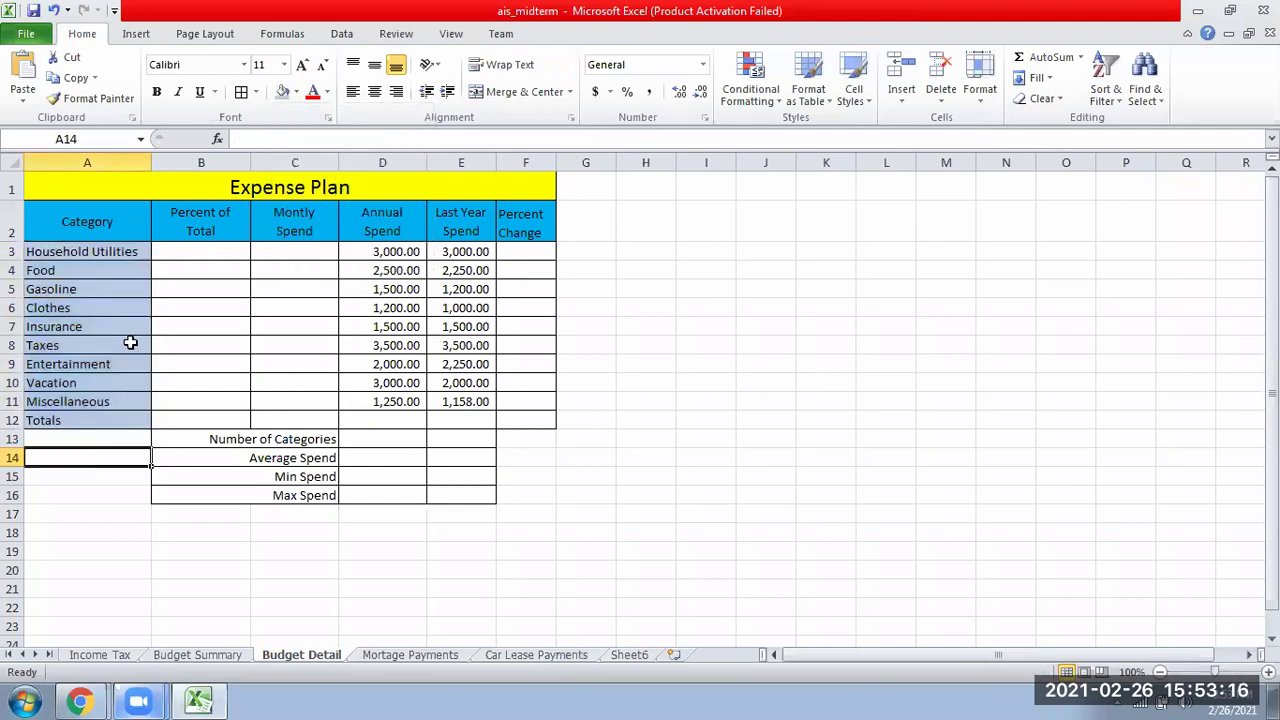
Step: Review the expense categories in column A, the row 3 cells under each header, and the annual spend in D3:D11
{"action": "left_click", "coordinate": [91, 271]}
{"action": "left_click", "coordinate": [96, 307]}
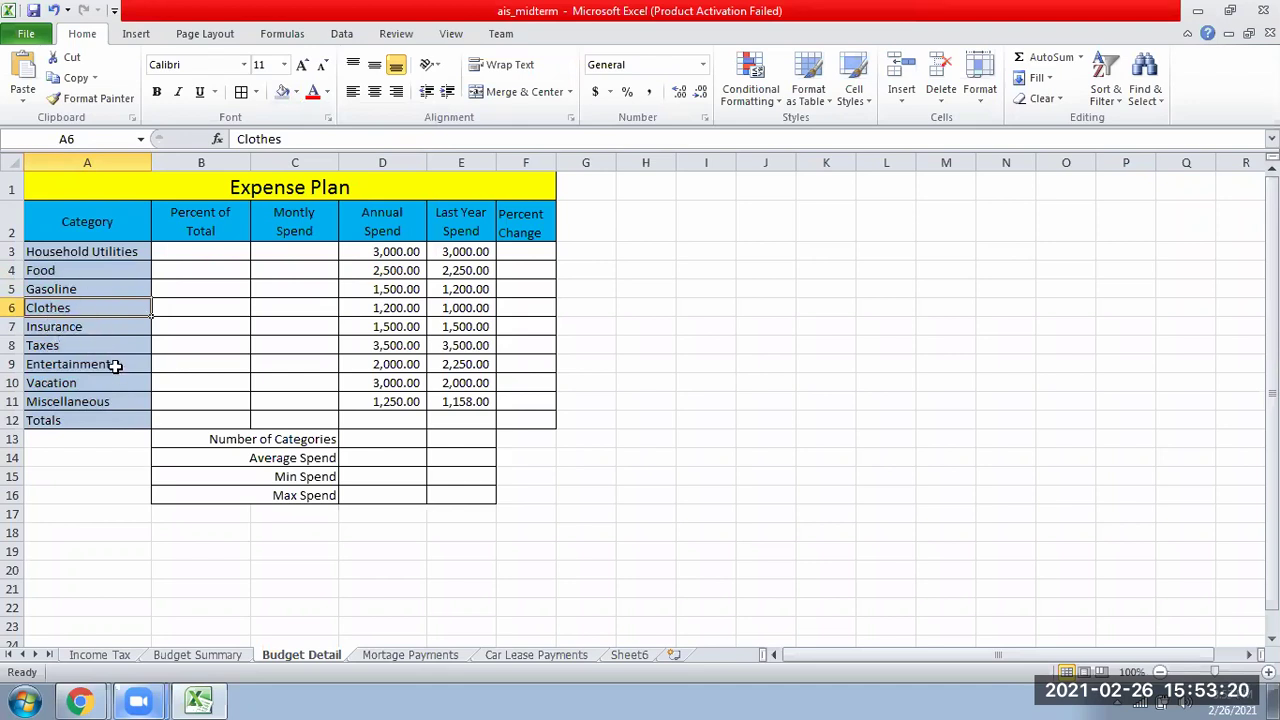
{"action": "left_click", "coordinate": [97, 401]}
{"action": "left_click", "coordinate": [100, 420]}
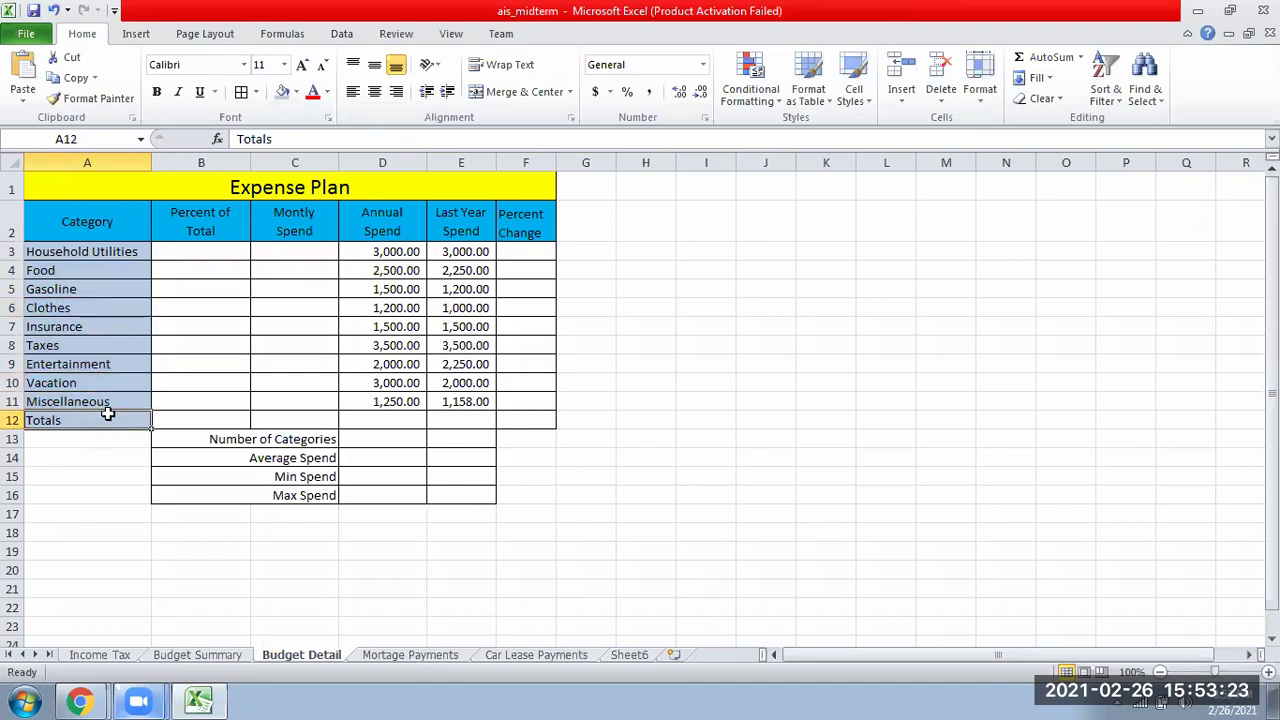
{"action": "left_click", "coordinate": [203, 252]}
{"action": "left_click", "coordinate": [302, 254]}
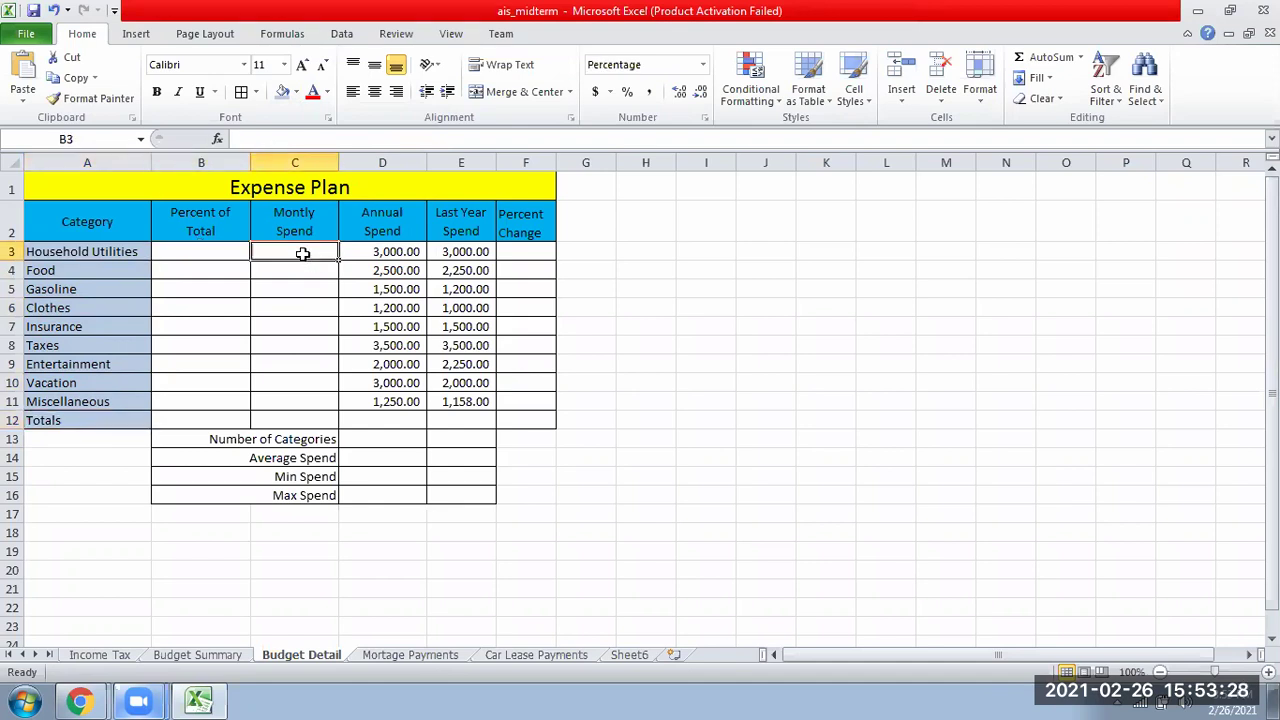
{"action": "left_click", "coordinate": [398, 255]}
{"action": "left_click", "coordinate": [472, 256]}
{"action": "left_click", "coordinate": [516, 254]}
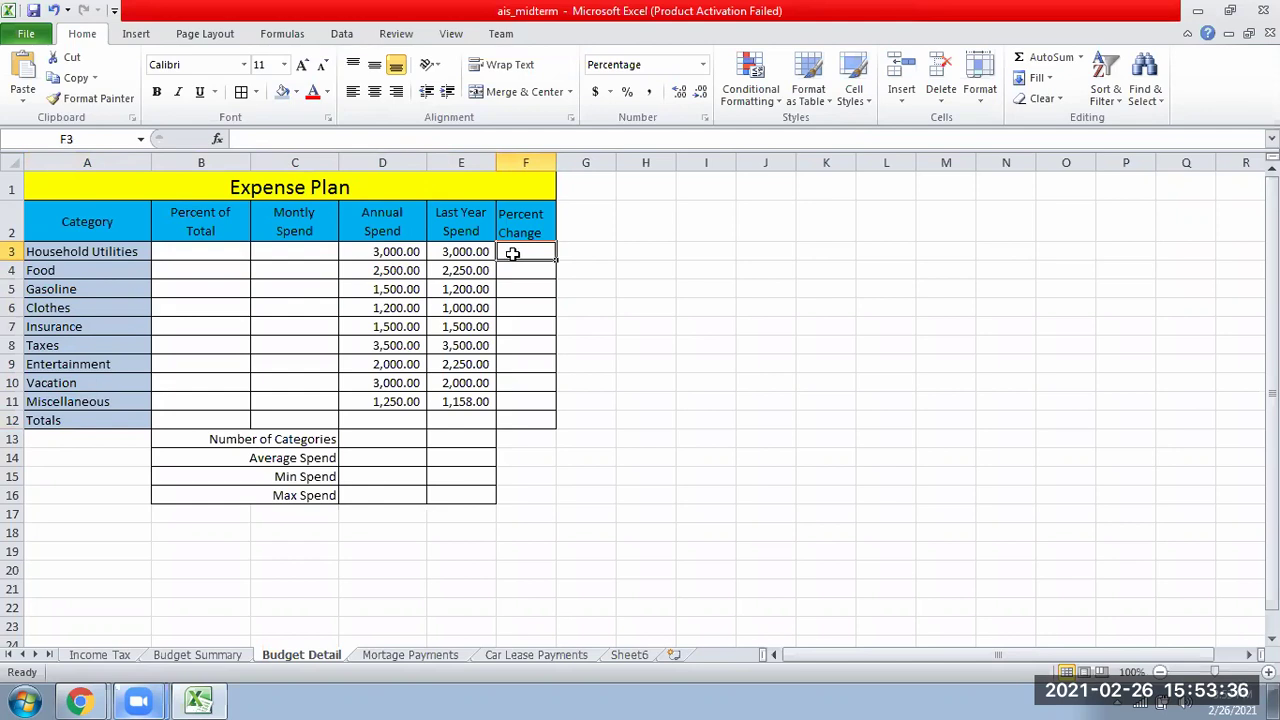
{"action": "left_click", "coordinate": [398, 268]}
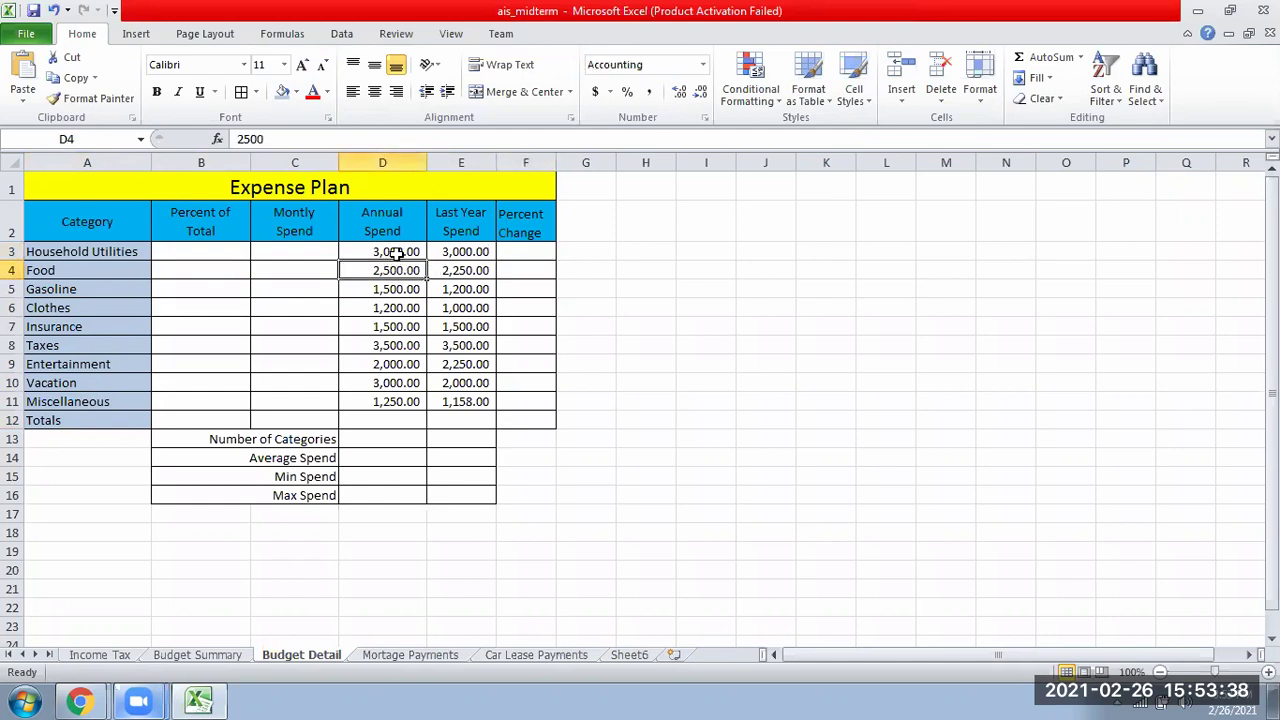
{"action": "left_click_drag", "start_coordinate": [398, 252], "coordinate": [398, 400]}
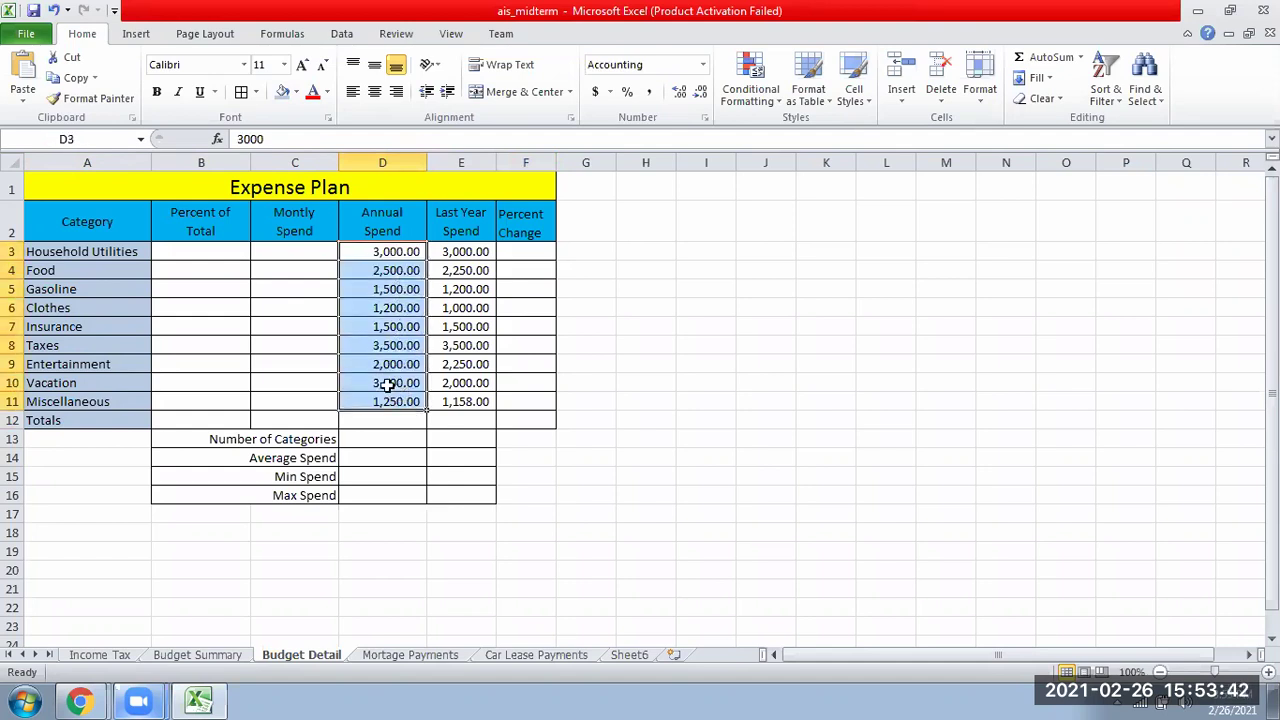
Step: Review the last year spend in E3:E11 and the empty Number of Categories and Average Spend cells in column D
{"action": "left_click_drag", "start_coordinate": [466, 252], "coordinate": [474, 402]}
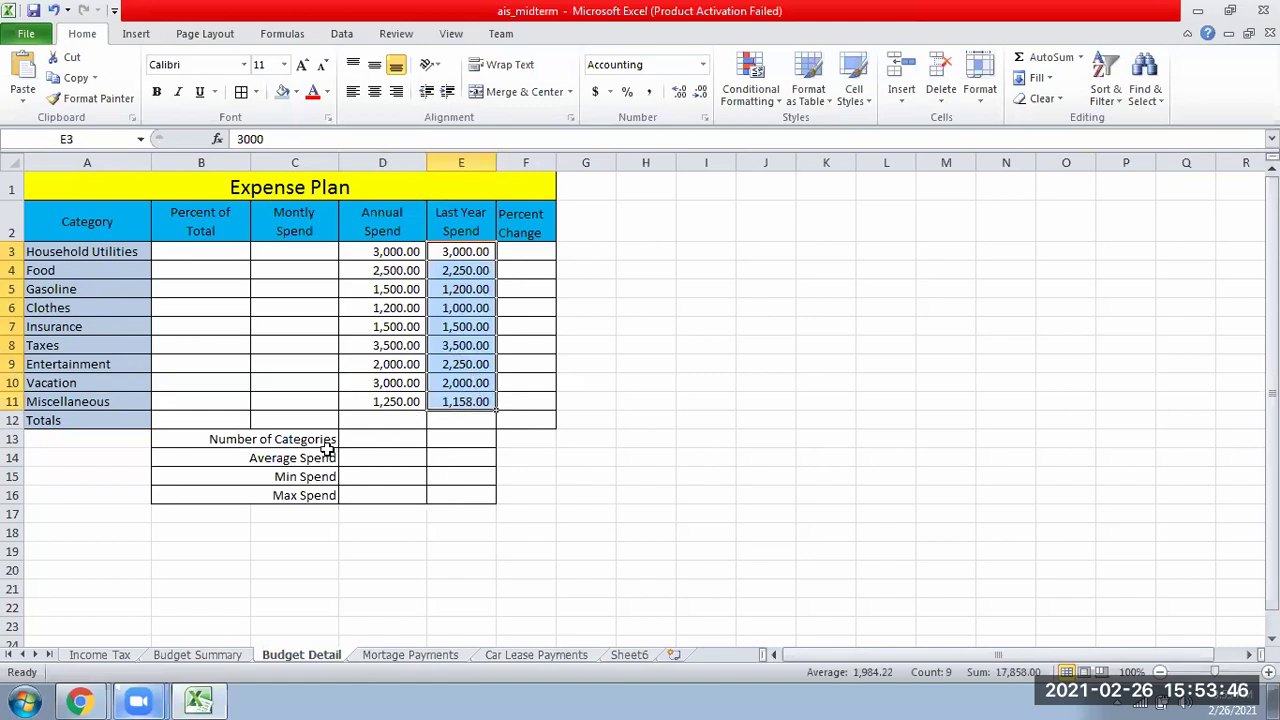
{"action": "left_click", "coordinate": [358, 453]}
{"action": "left_click", "coordinate": [362, 438]}
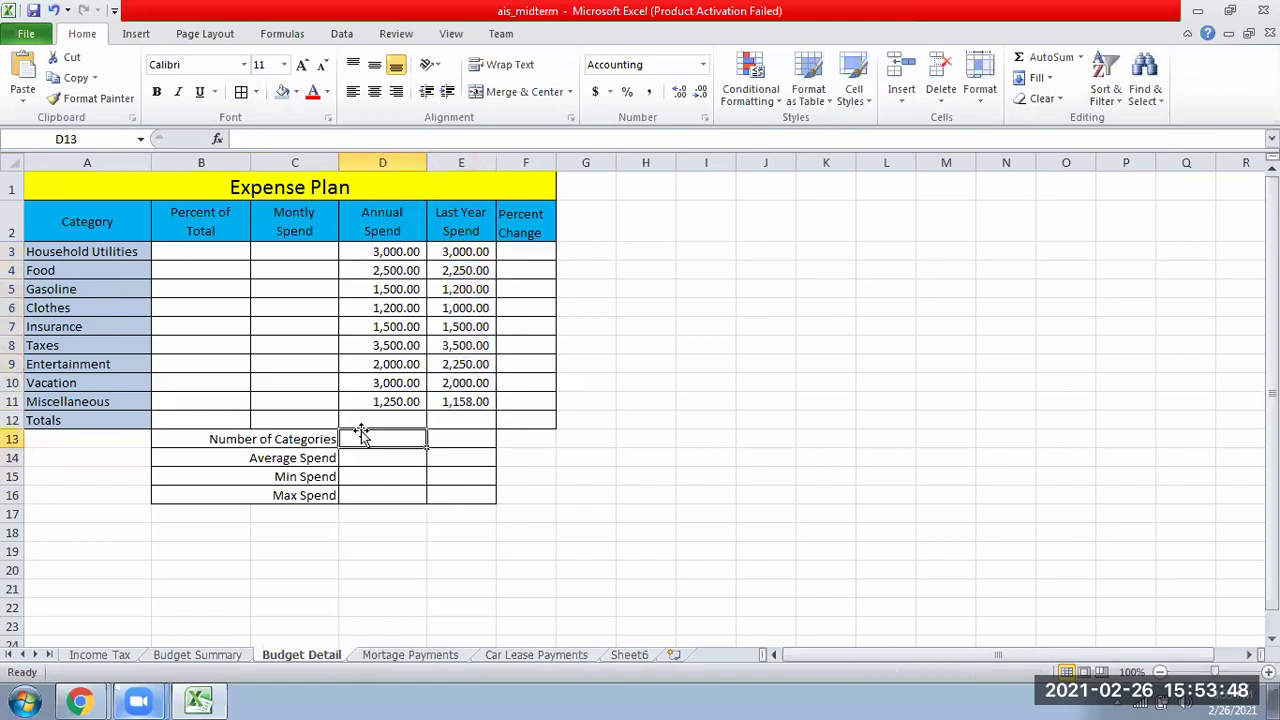
{"action": "left_click", "coordinate": [364, 453]}
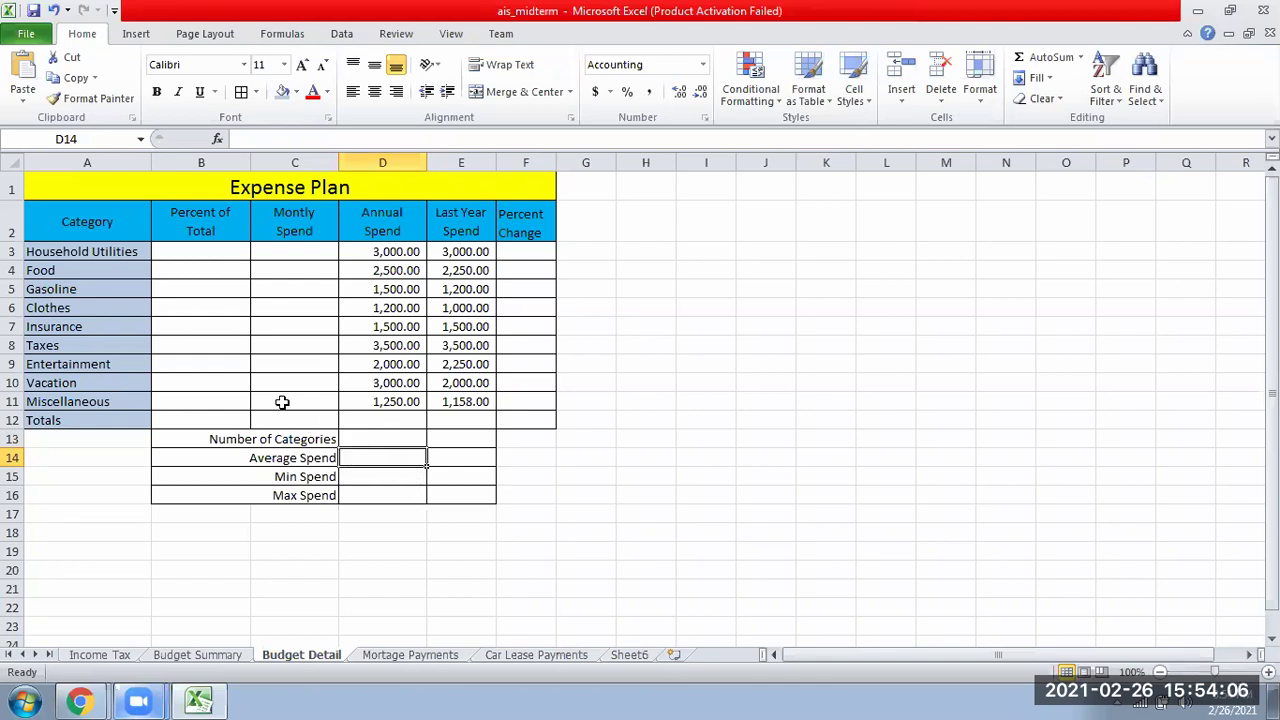
{"action": "left_click", "coordinate": [388, 438]}
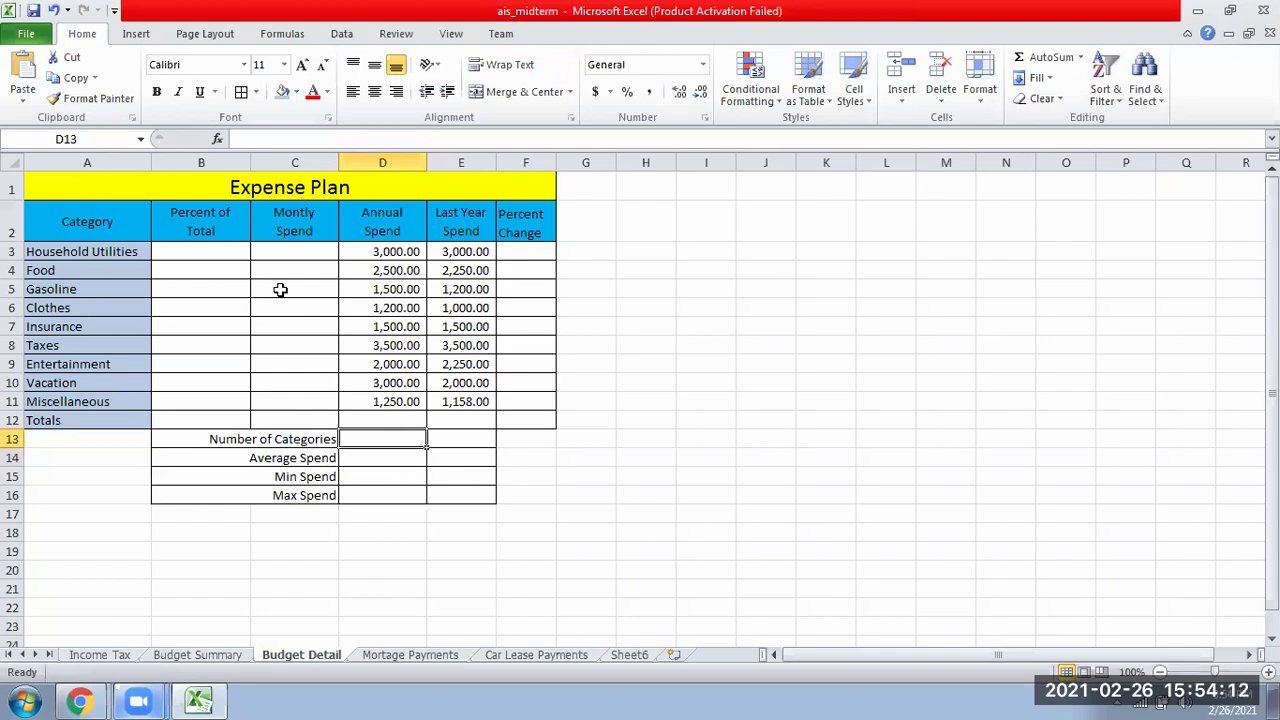
Step: Calculate the Household Utilities monthly spend in C3 with the formula =D3/12
{"action": "left_click", "coordinate": [298, 256]}
{"action": "type", "text": "="}
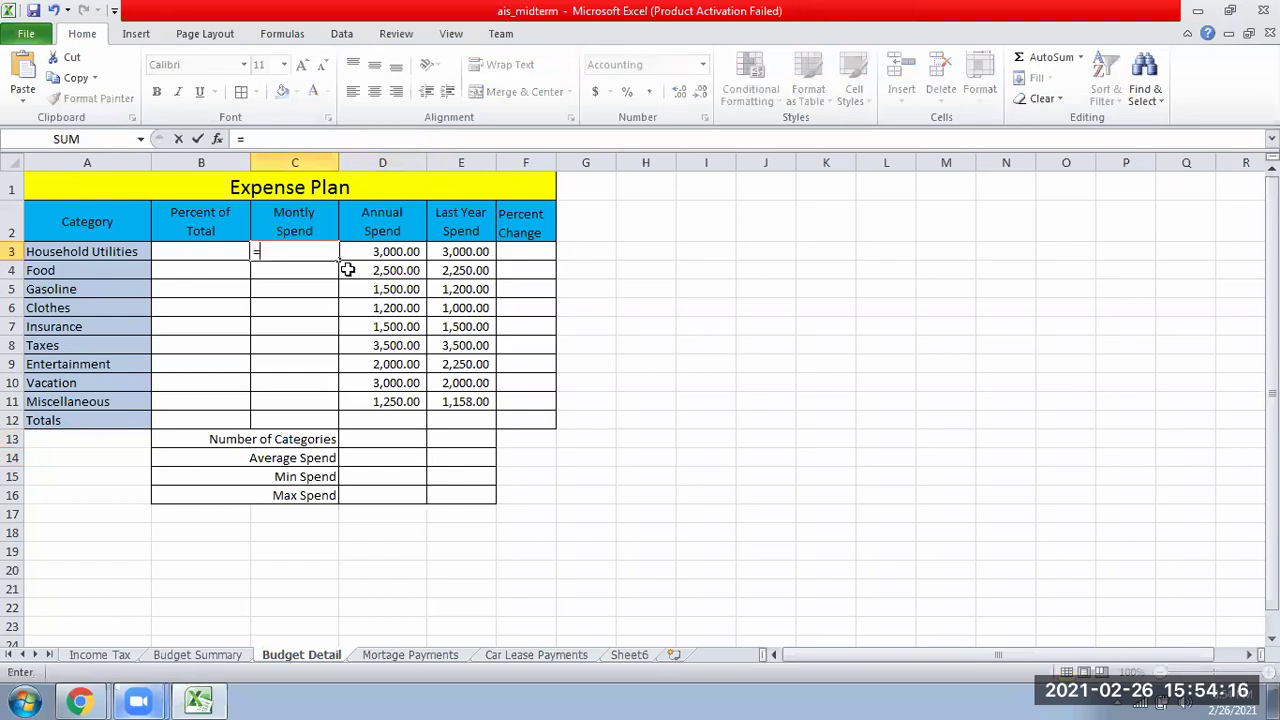
{"action": "left_click", "coordinate": [400, 252]}
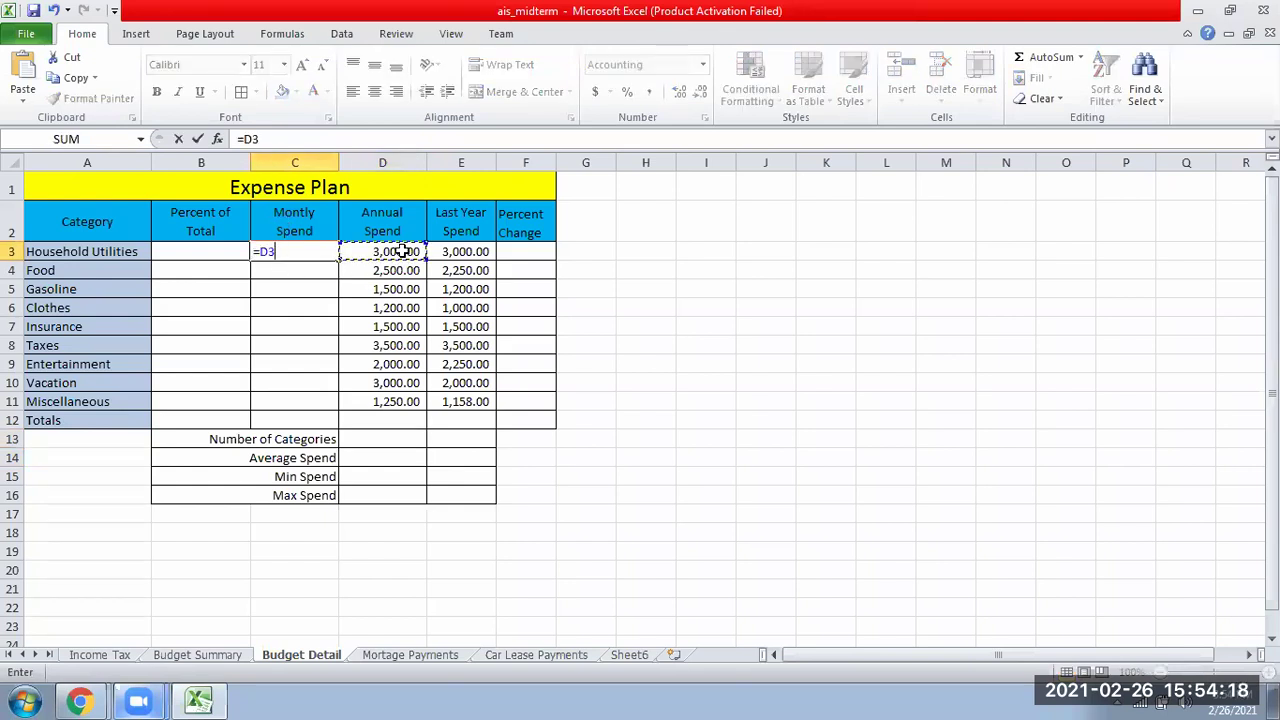
{"action": "type", "text": "/12"}
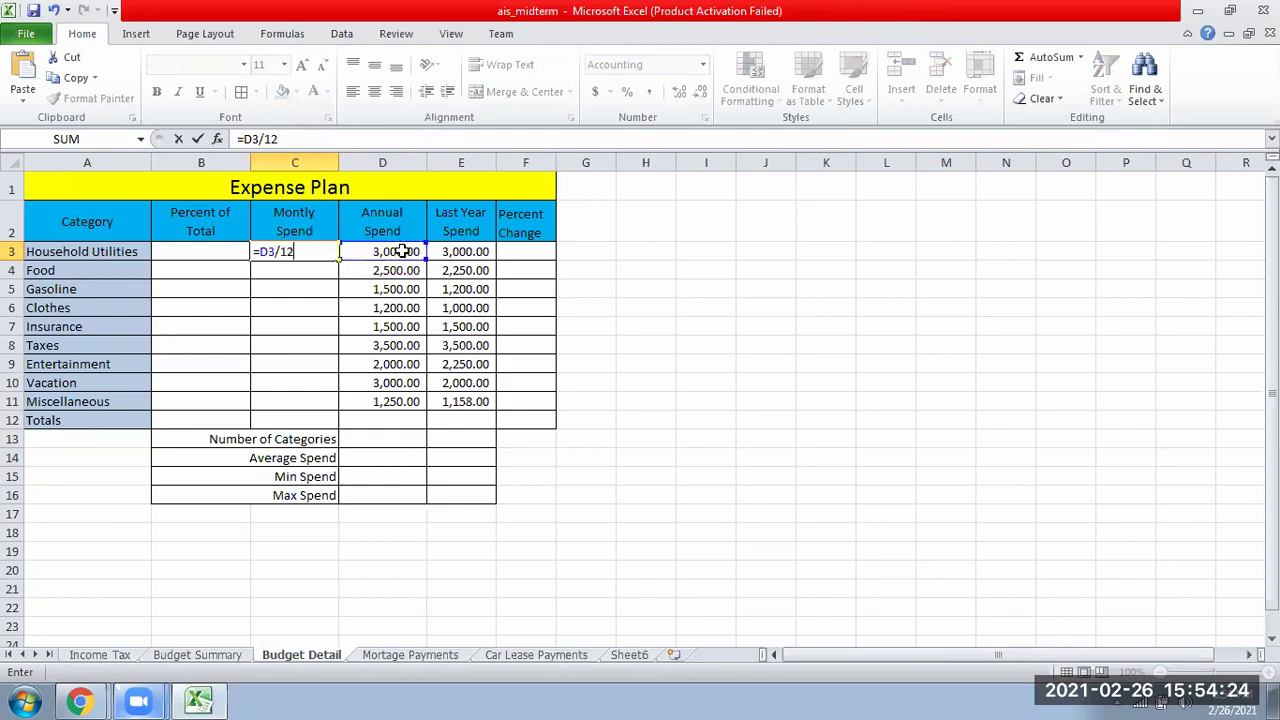
{"action": "key", "text": "Return"}
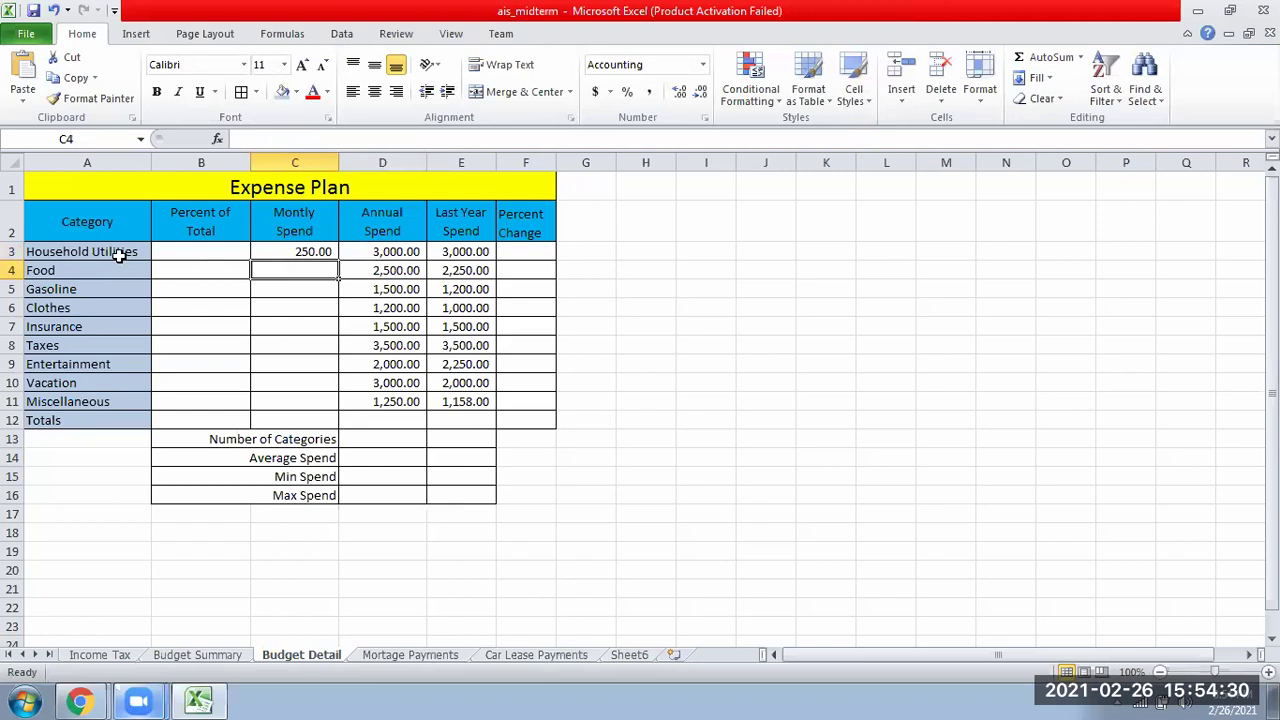
Step: Copy the monthly spend formula from C3 down through the Miscellaneous row, C11
{"action": "left_click", "coordinate": [324, 251]}
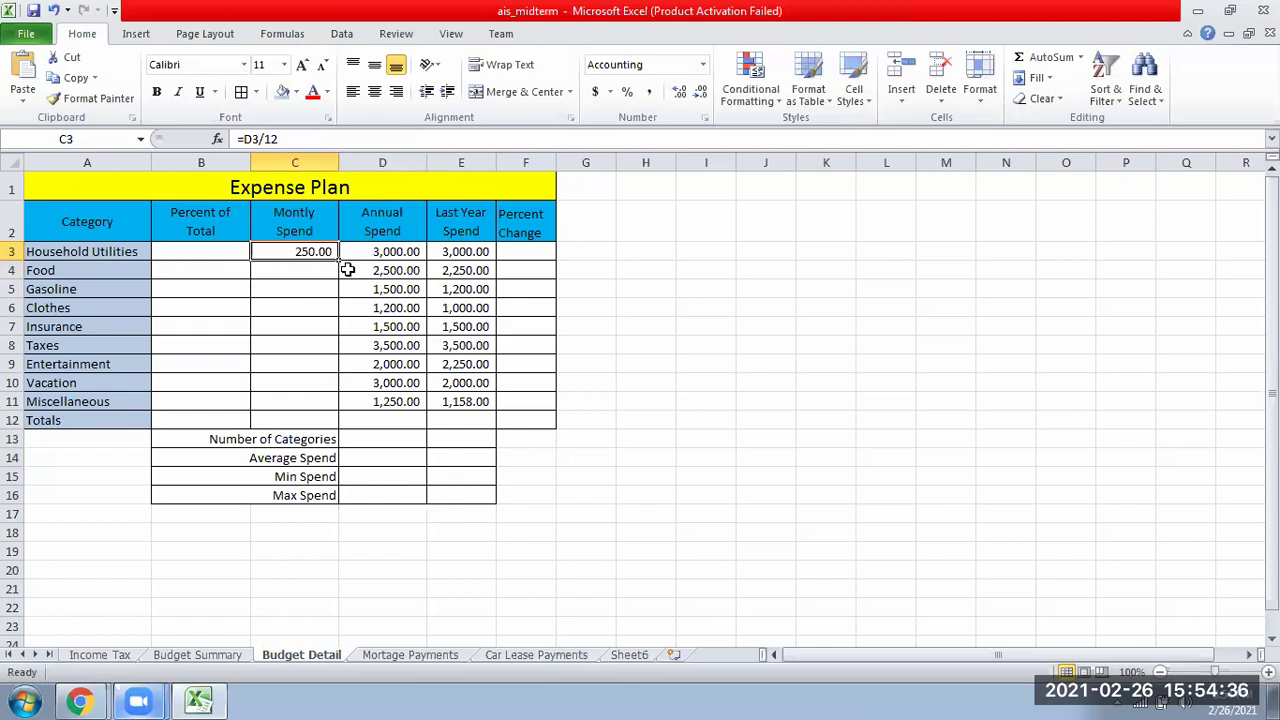
{"action": "left_click", "coordinate": [191, 247]}
{"action": "left_click", "coordinate": [318, 253]}
{"action": "left_click_drag", "start_coordinate": [338, 258], "coordinate": [340, 409]}
Step: Check the copied monthly spend formulas for Food, Gasoline, Clothes and Insurance in C4:C7
{"action": "left_click", "coordinate": [313, 266]}
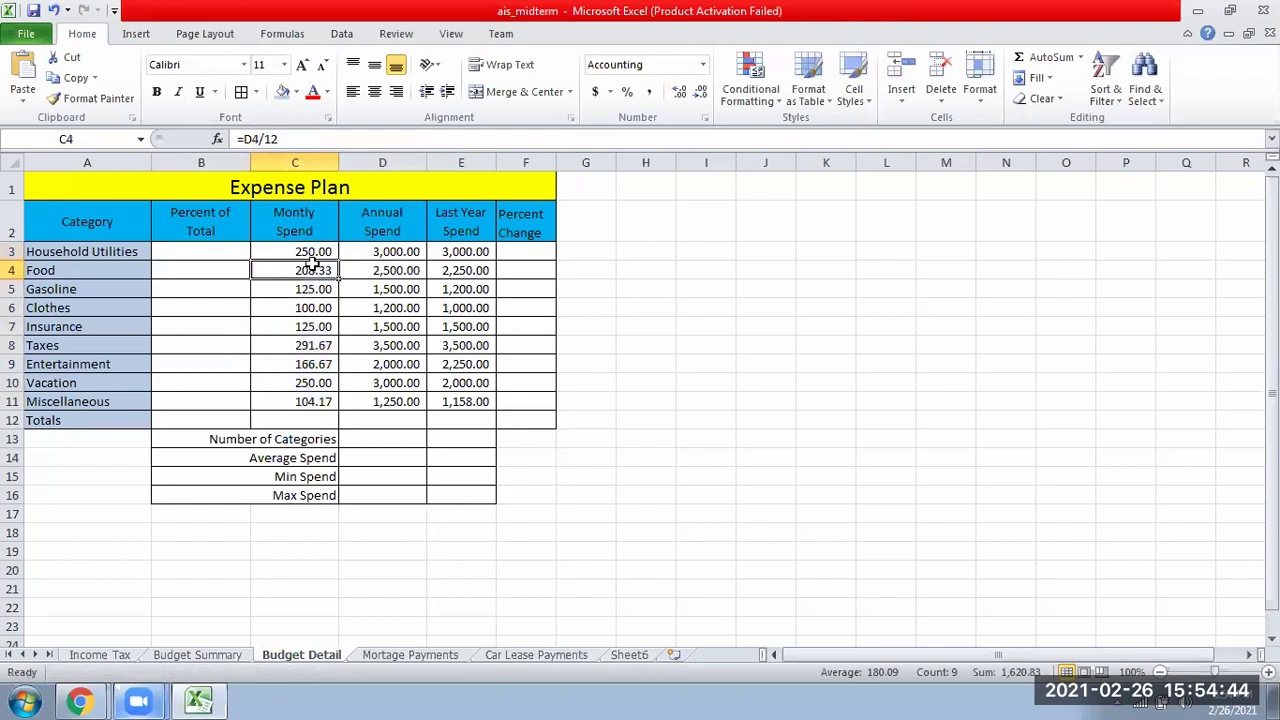
{"action": "double_click", "coordinate": [313, 270]}
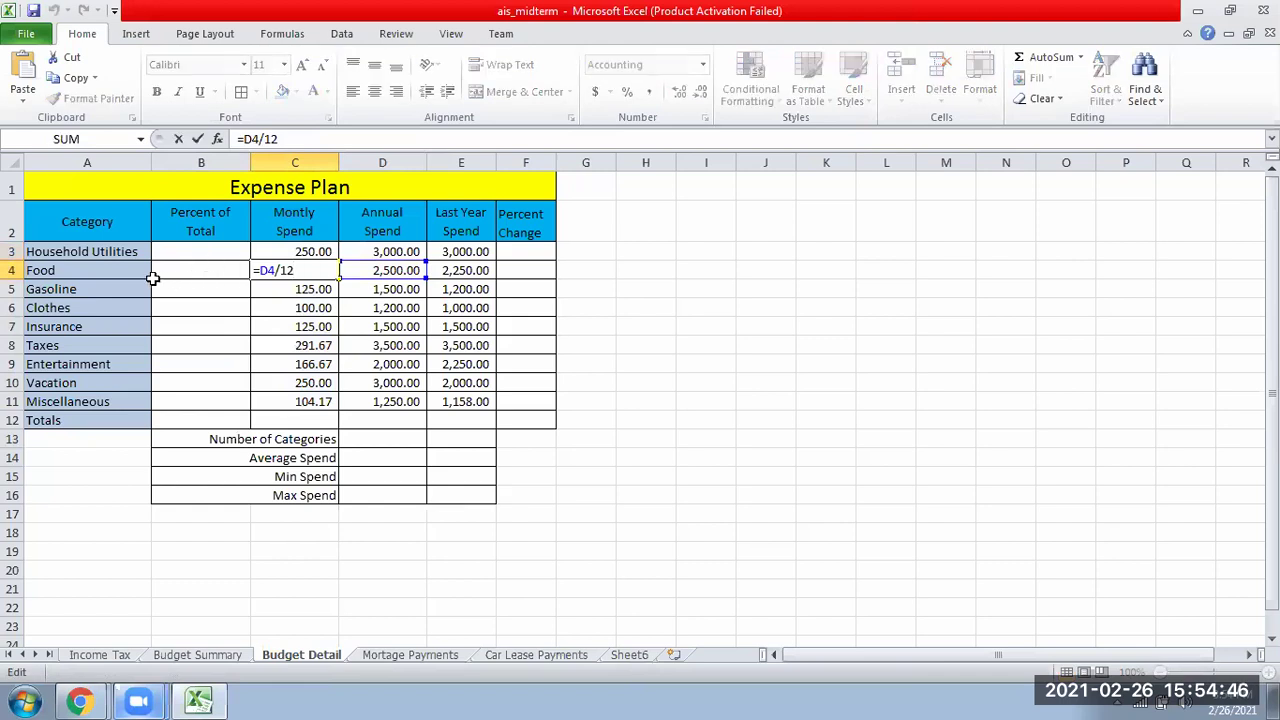
{"action": "key", "text": "Escape"}
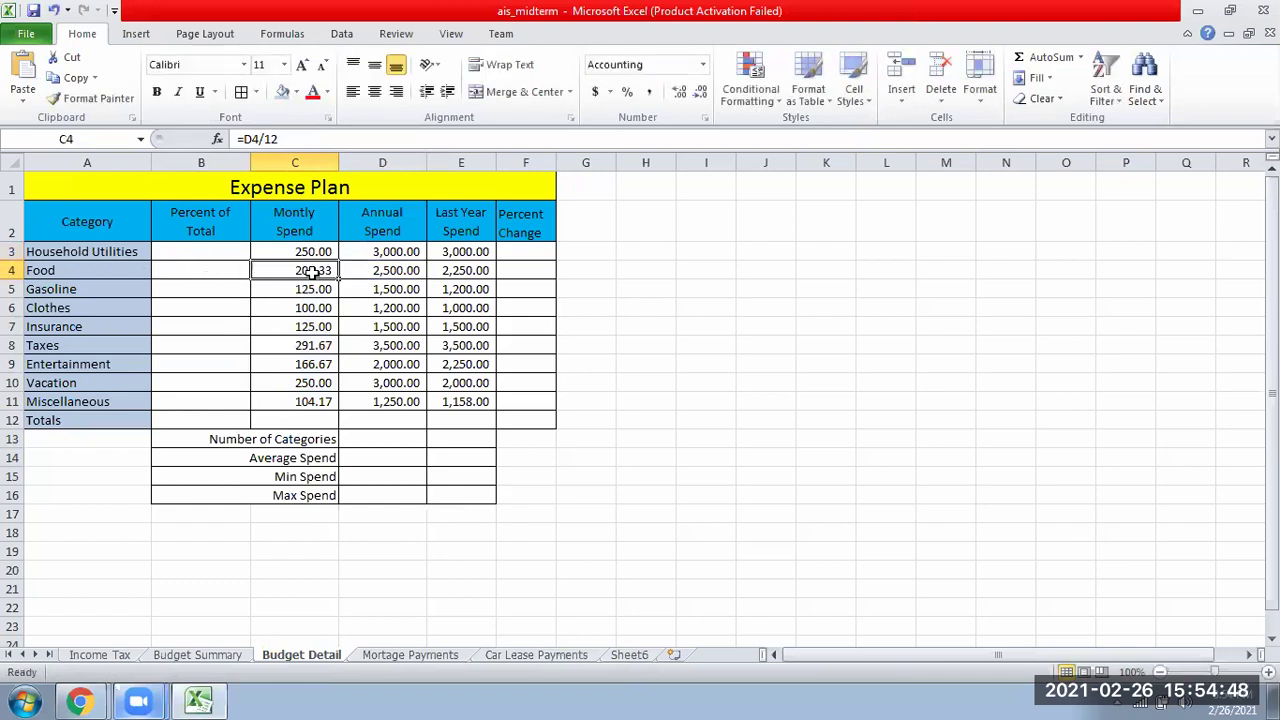
{"action": "double_click", "coordinate": [318, 271]}
{"action": "left_click", "coordinate": [318, 289]}
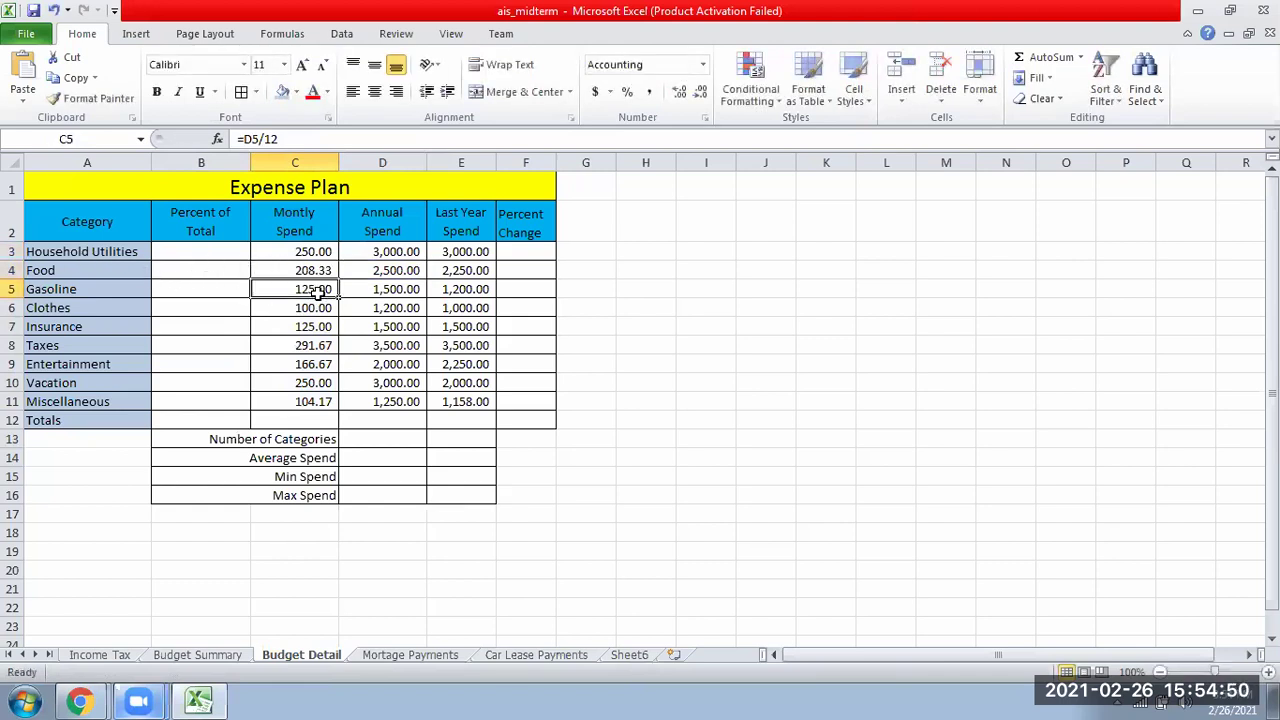
{"action": "left_click", "coordinate": [322, 310]}
{"action": "double_click", "coordinate": [322, 310]}
{"action": "key", "text": "Return"}
{"action": "double_click", "coordinate": [330, 327]}
{"action": "key", "text": "Return"}
Step: Clear all the formulas from the Montly Spend column, starting at C3
{"action": "left_click", "coordinate": [310, 252]}
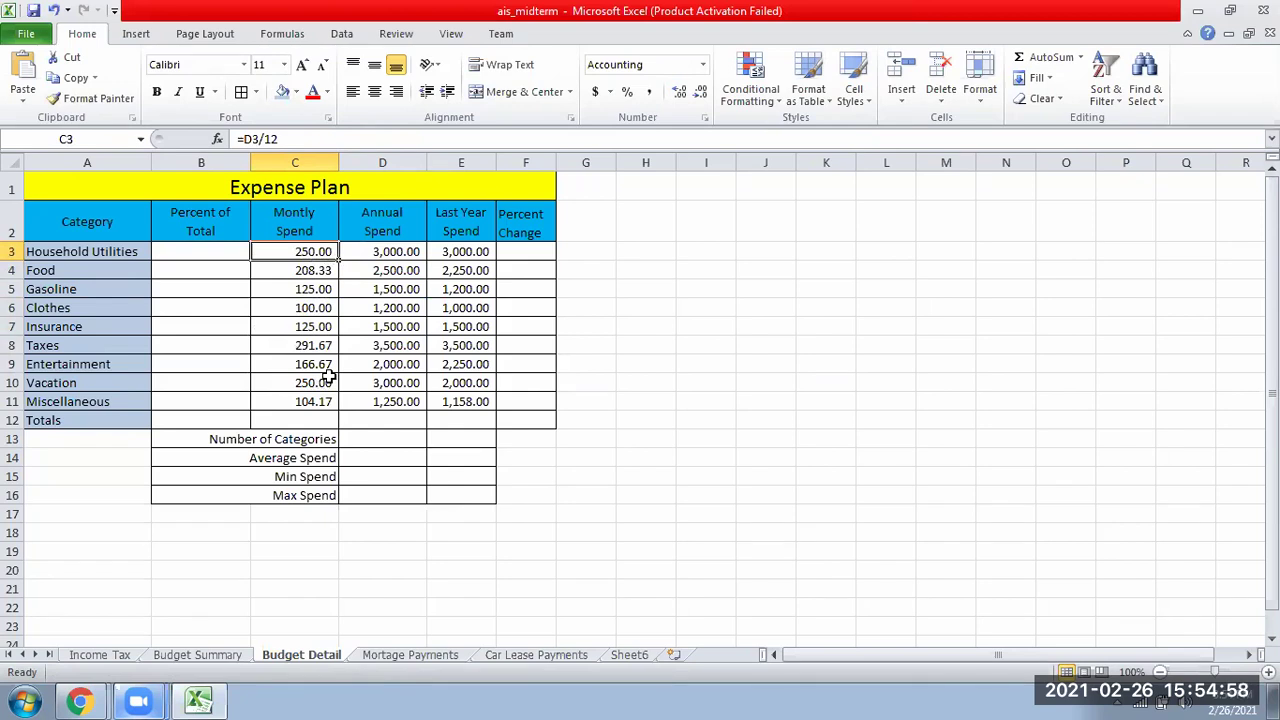
{"action": "left_click_drag", "start_coordinate": [268, 254], "coordinate": [305, 405]}
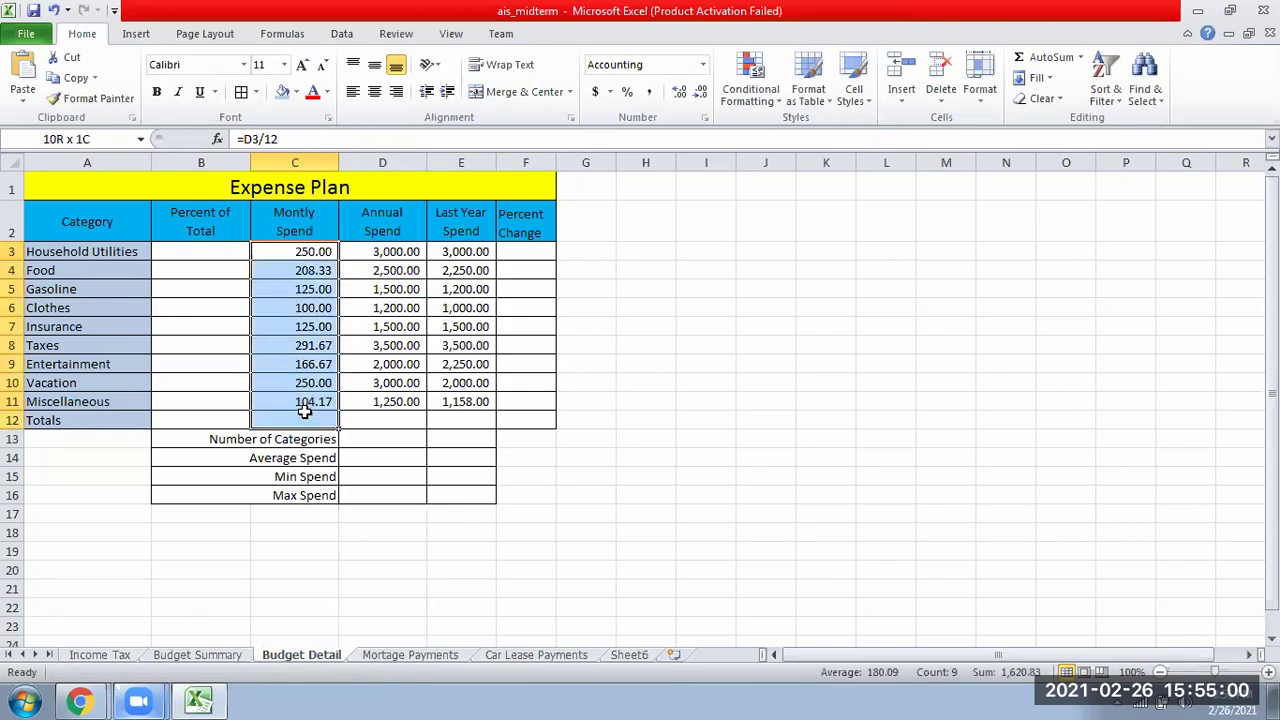
{"action": "key", "text": "Delete"}
{"action": "left_click_drag", "start_coordinate": [306, 266], "coordinate": [317, 243]}
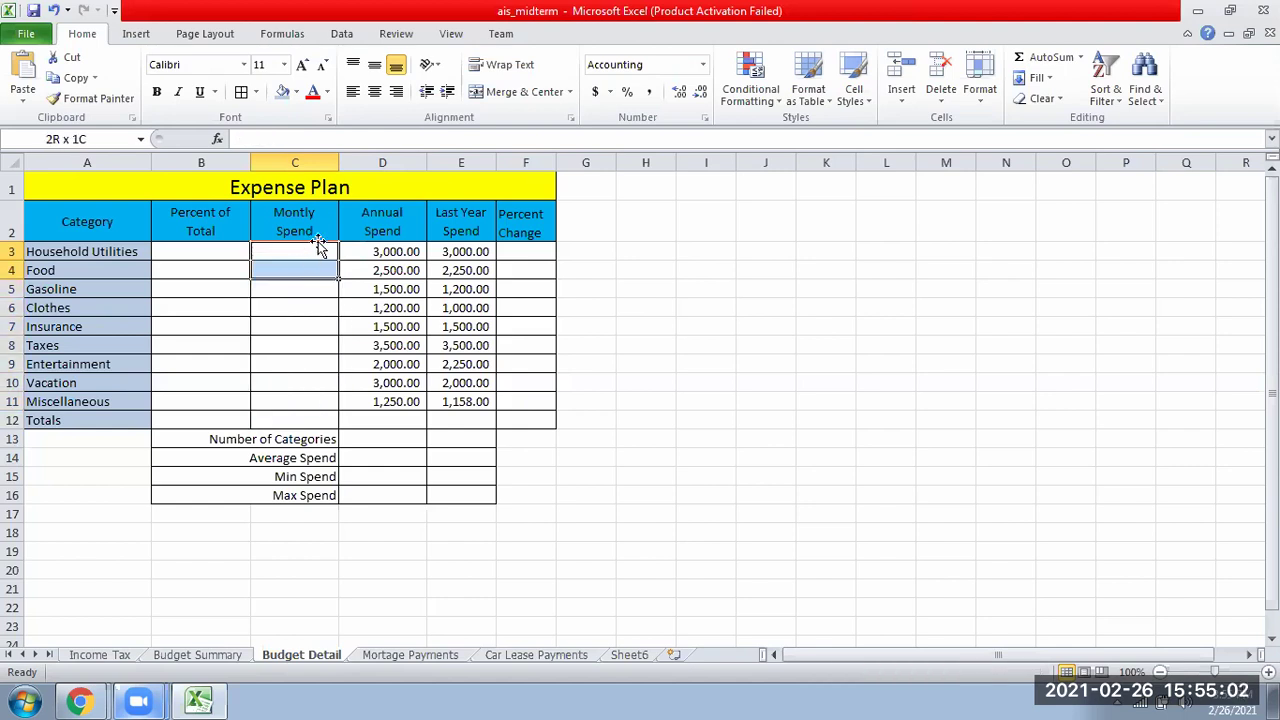
Step: Enter =D3/12 in C3 for the monthly spend and fill the formula down through C11
{"action": "left_click", "coordinate": [317, 252]}
{"action": "type", "text": "="}
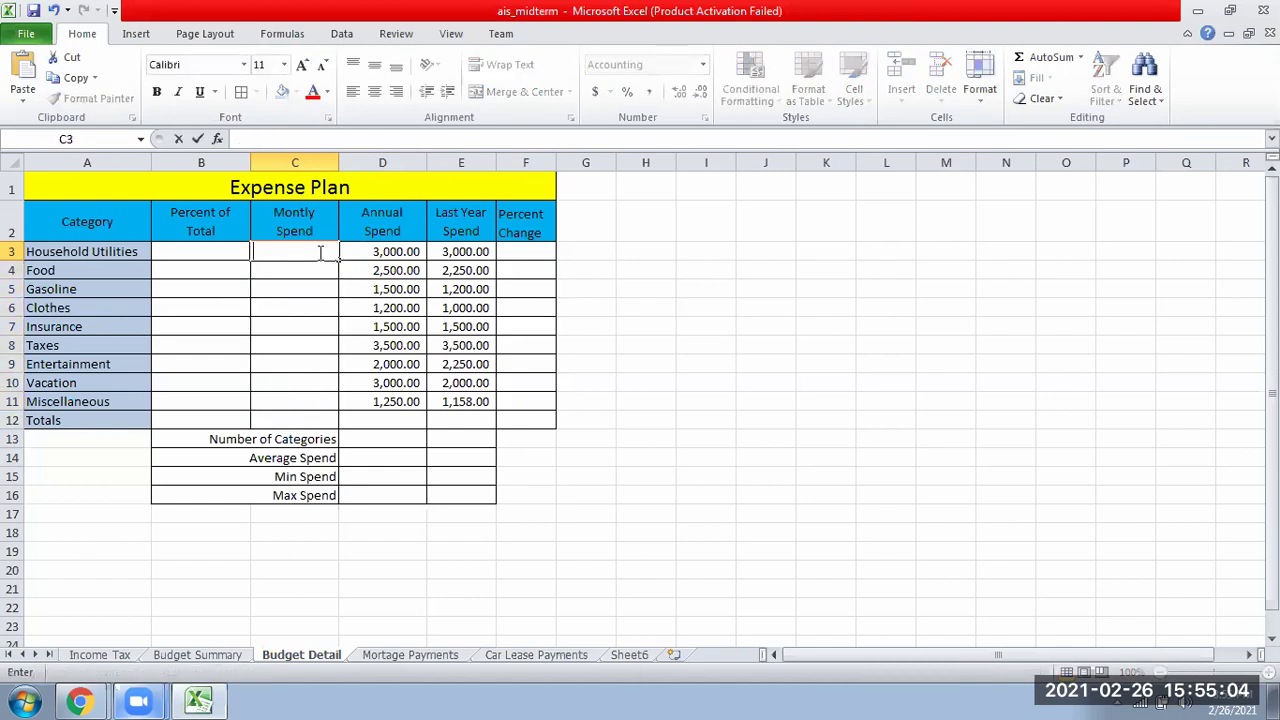
{"action": "left_click", "coordinate": [376, 248]}
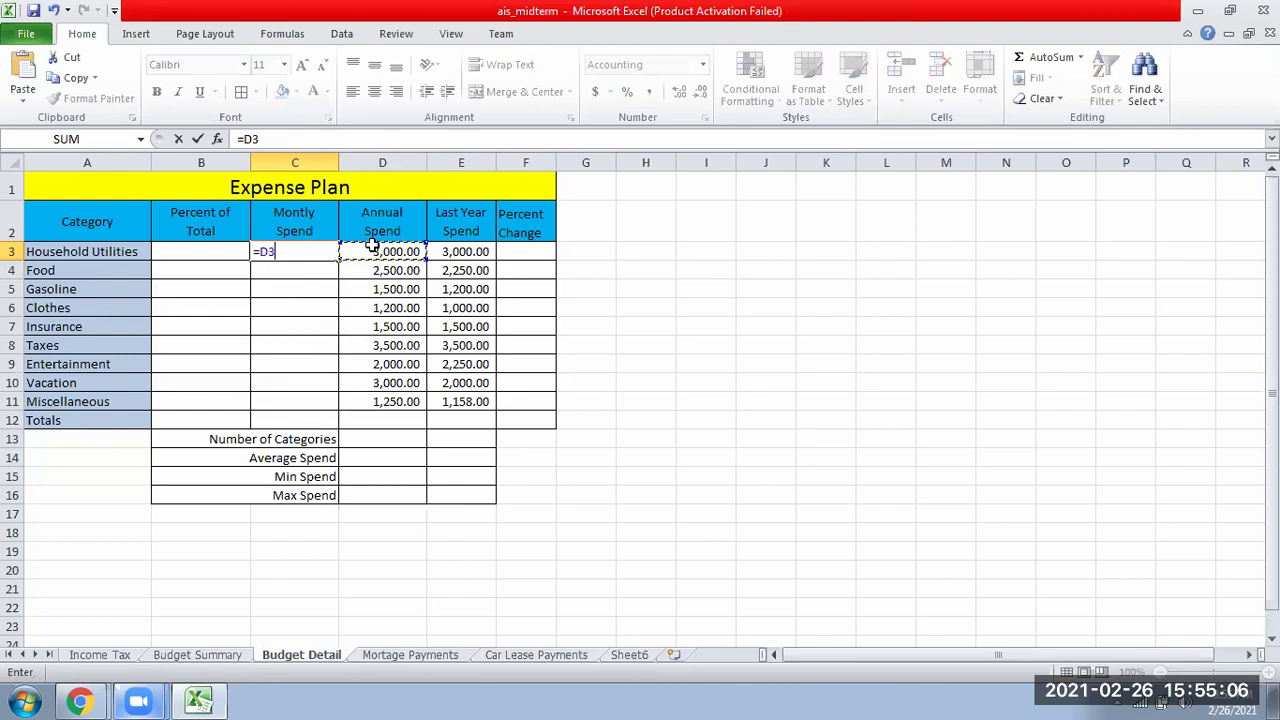
{"action": "type", "text": "/12"}
{"action": "key", "text": "Return"}
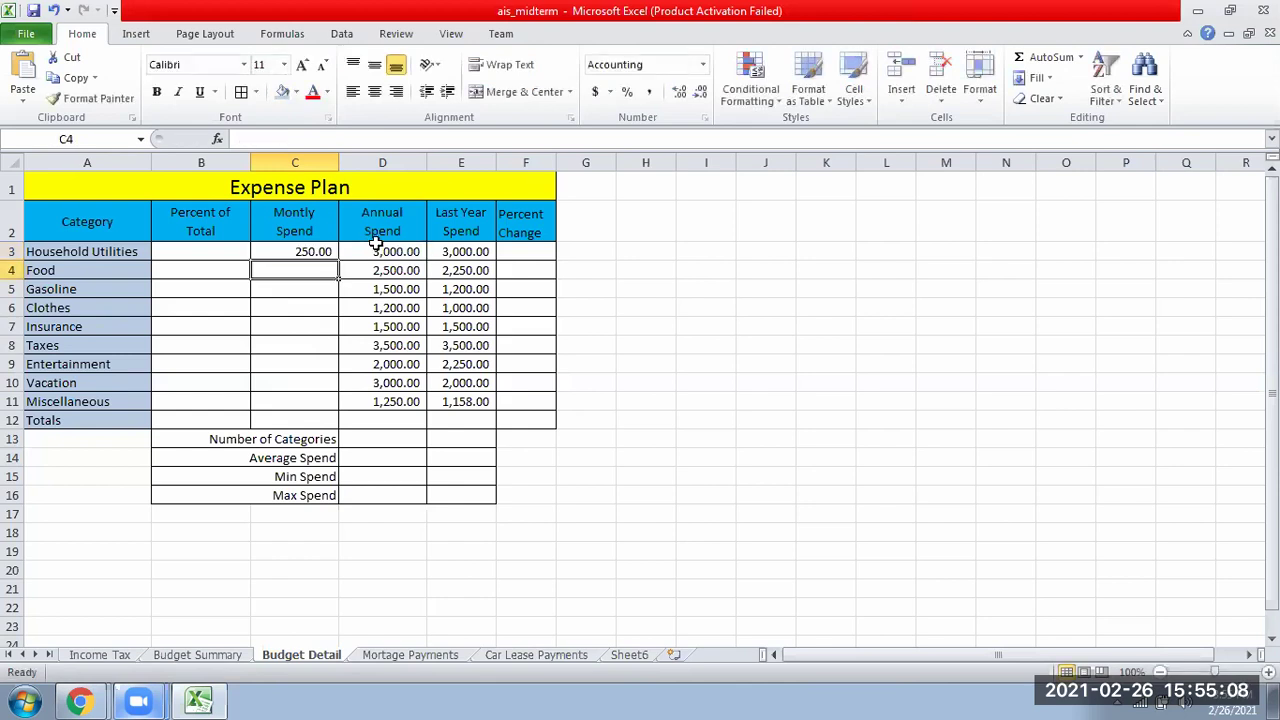
{"action": "left_click", "coordinate": [320, 251]}
{"action": "left_click_drag", "start_coordinate": [339, 258], "coordinate": [338, 408]}
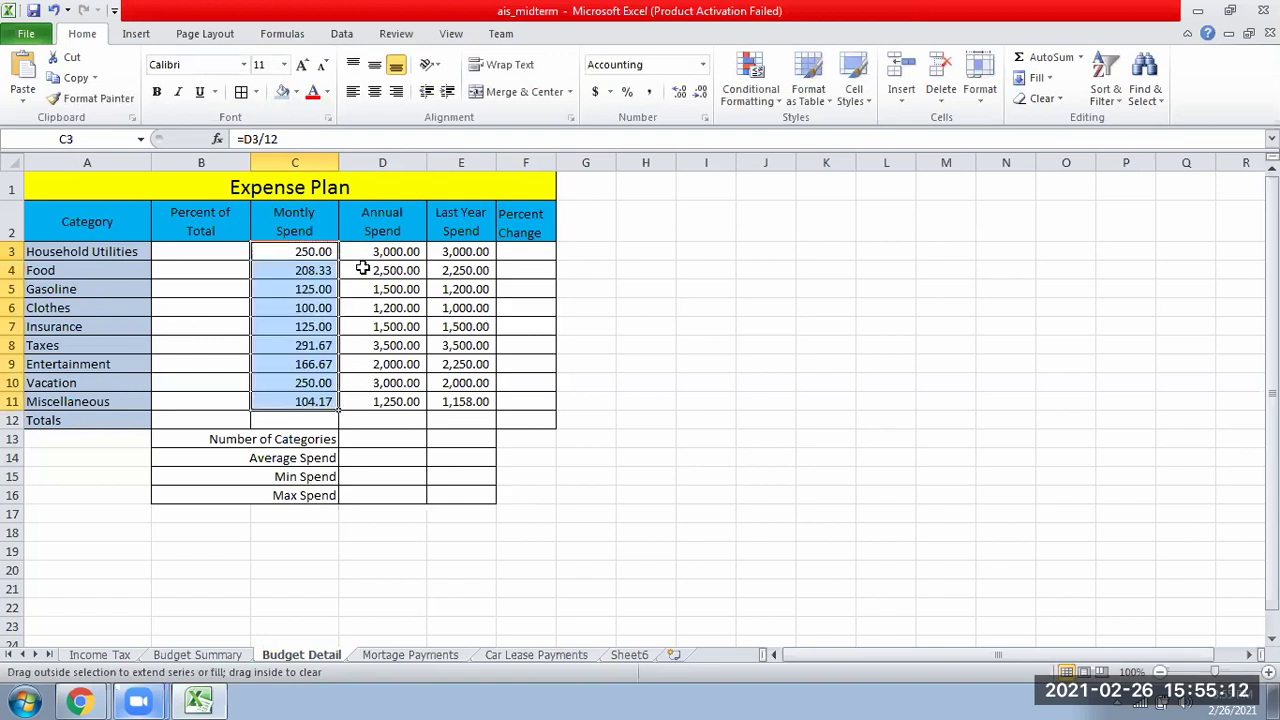
Step: Examine how the formula in C3 refers to the annual spend and check its copies down the Montly Spend column
{"action": "left_click", "coordinate": [367, 249]}
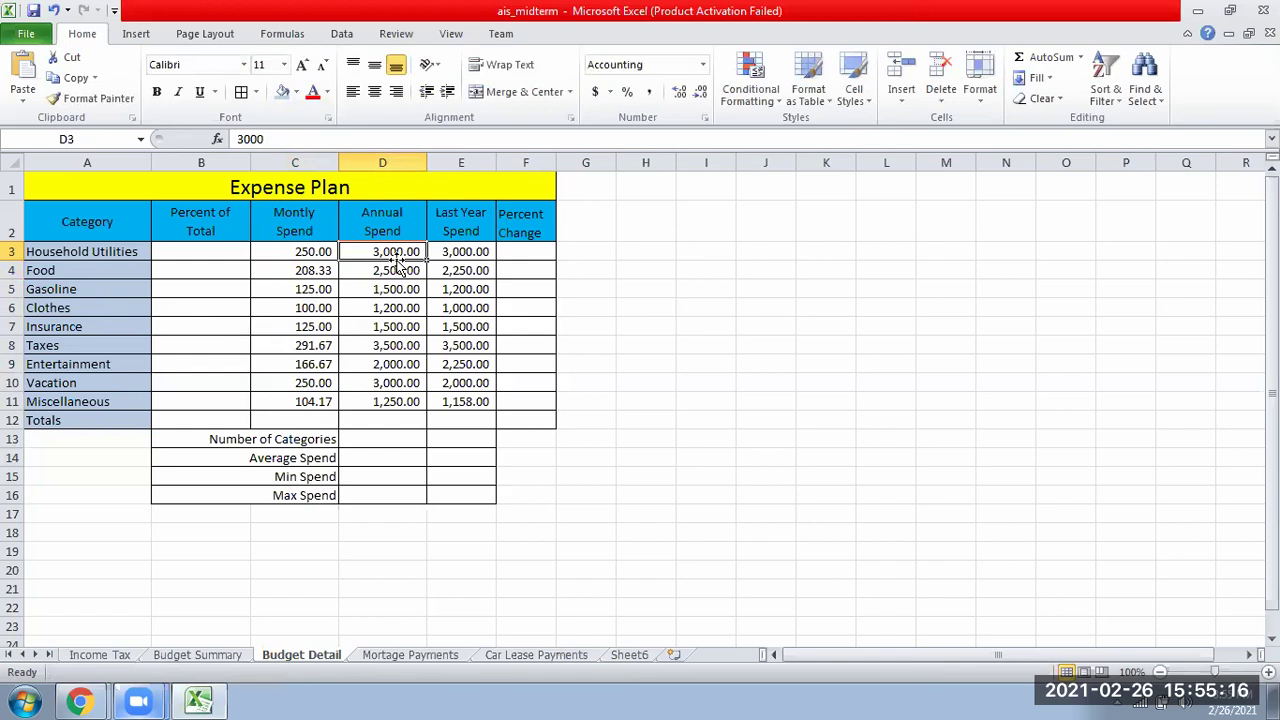
{"action": "left_click", "coordinate": [305, 252]}
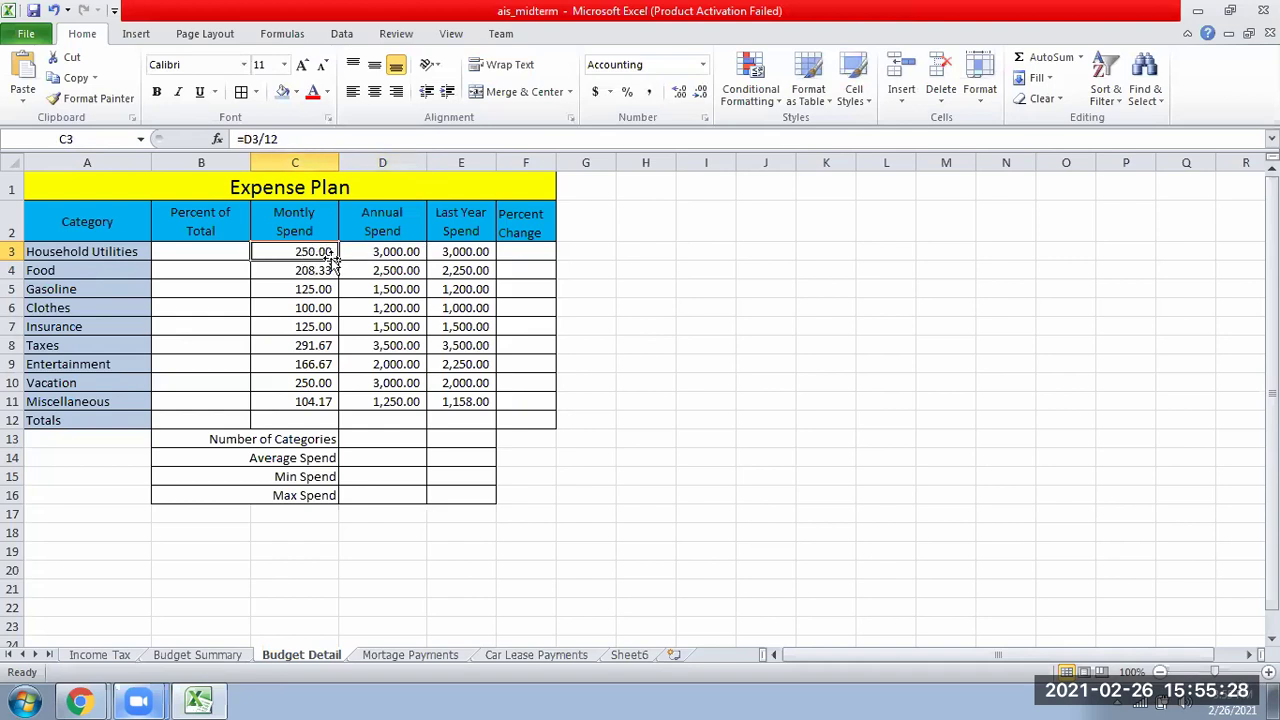
{"action": "left_click_drag", "start_coordinate": [339, 262], "coordinate": [341, 327]}
{"action": "left_click_drag", "start_coordinate": [339, 406], "coordinate": [340, 404]}
{"action": "double_click", "coordinate": [306, 256]}
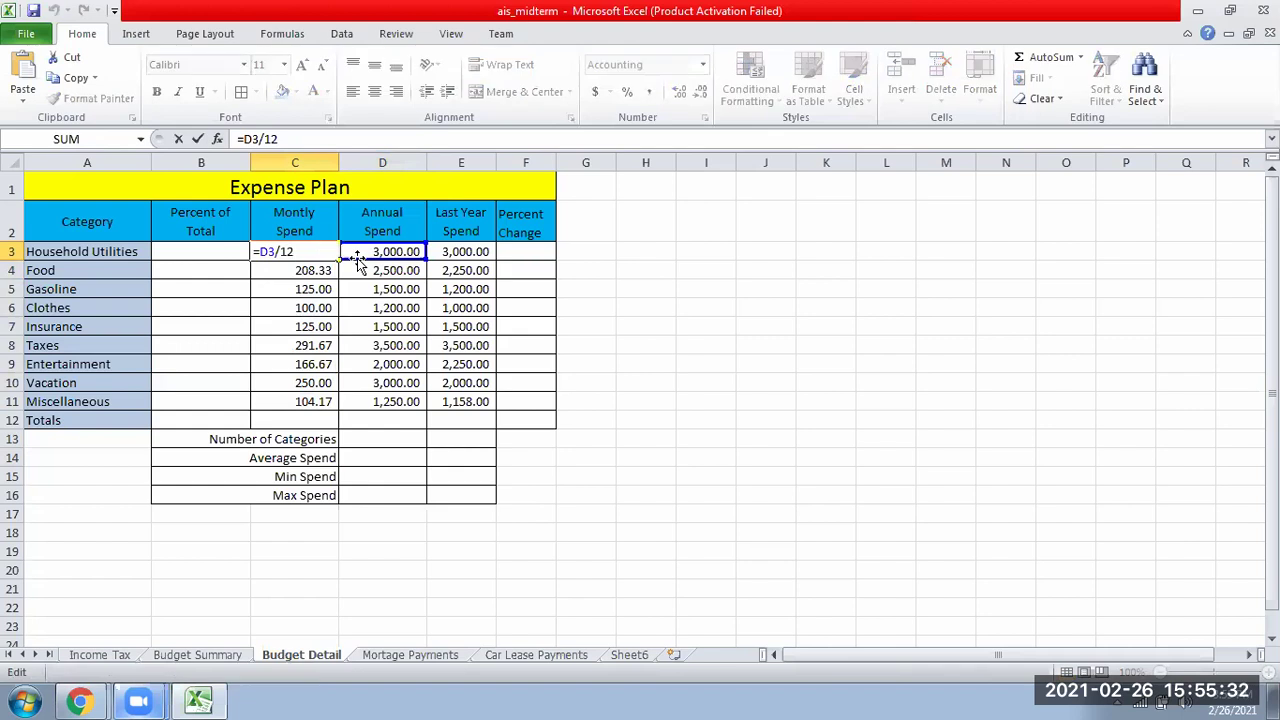
{"action": "key", "text": "Return"}
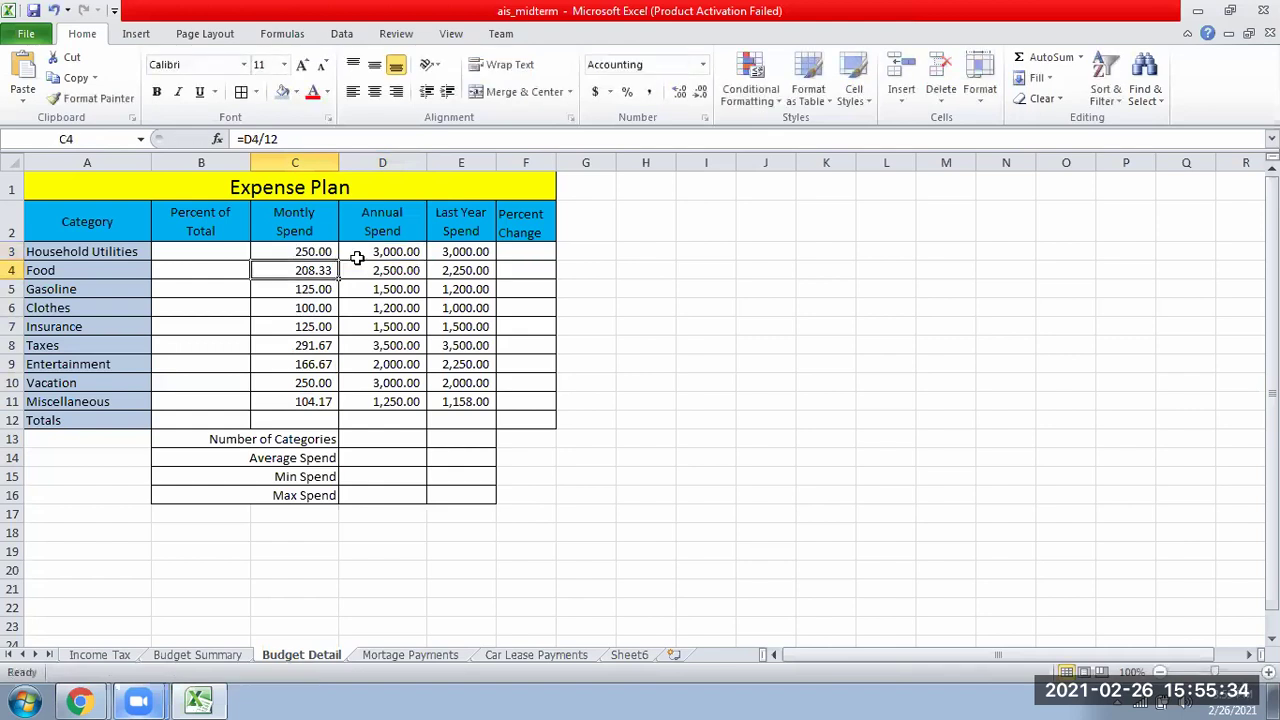
{"action": "key", "text": "Right"}
{"action": "key", "text": "Left"}
{"action": "key", "text": "Down"}
{"action": "key", "text": "Down"}
{"action": "key", "text": "Down"}
{"action": "key", "text": "Down"}
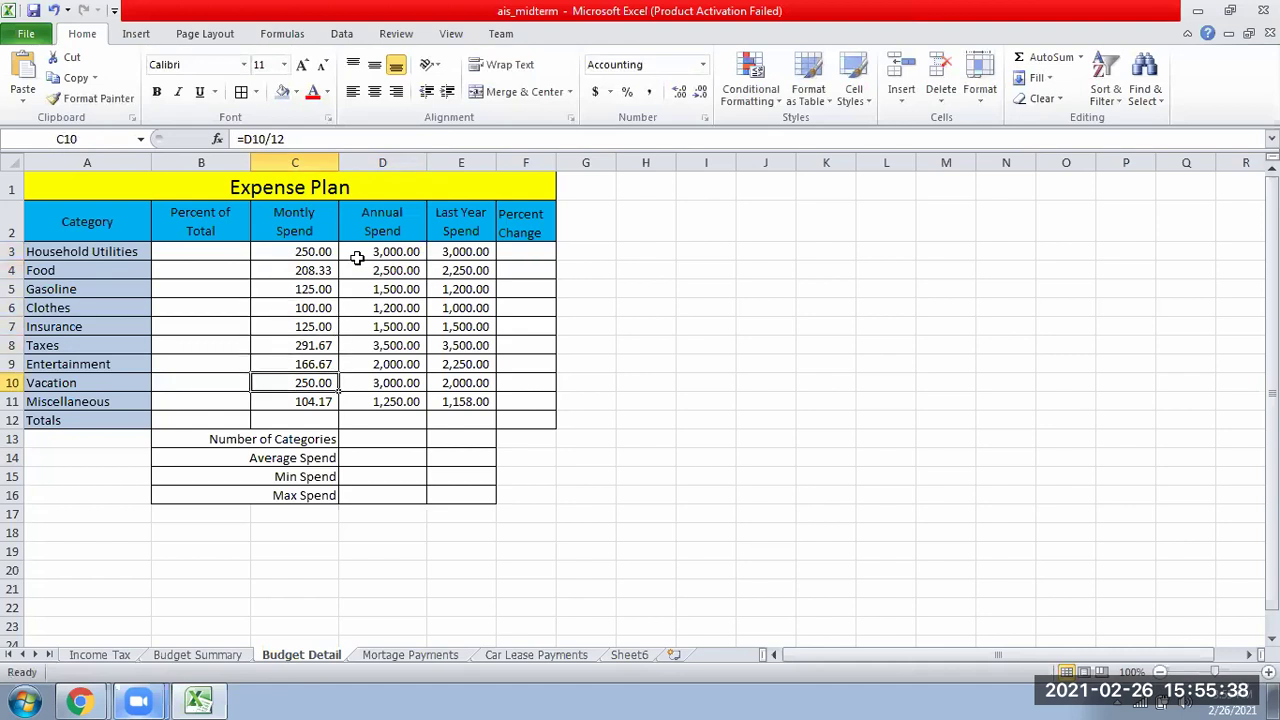
{"action": "key", "text": "Down"}
Step: Set the Household Utilities annual spend in D3 to 5000 and its last year spend in E3 to 4000
{"action": "left_click", "coordinate": [382, 345]}
{"action": "left_click_drag", "start_coordinate": [396, 253], "coordinate": [455, 400]}
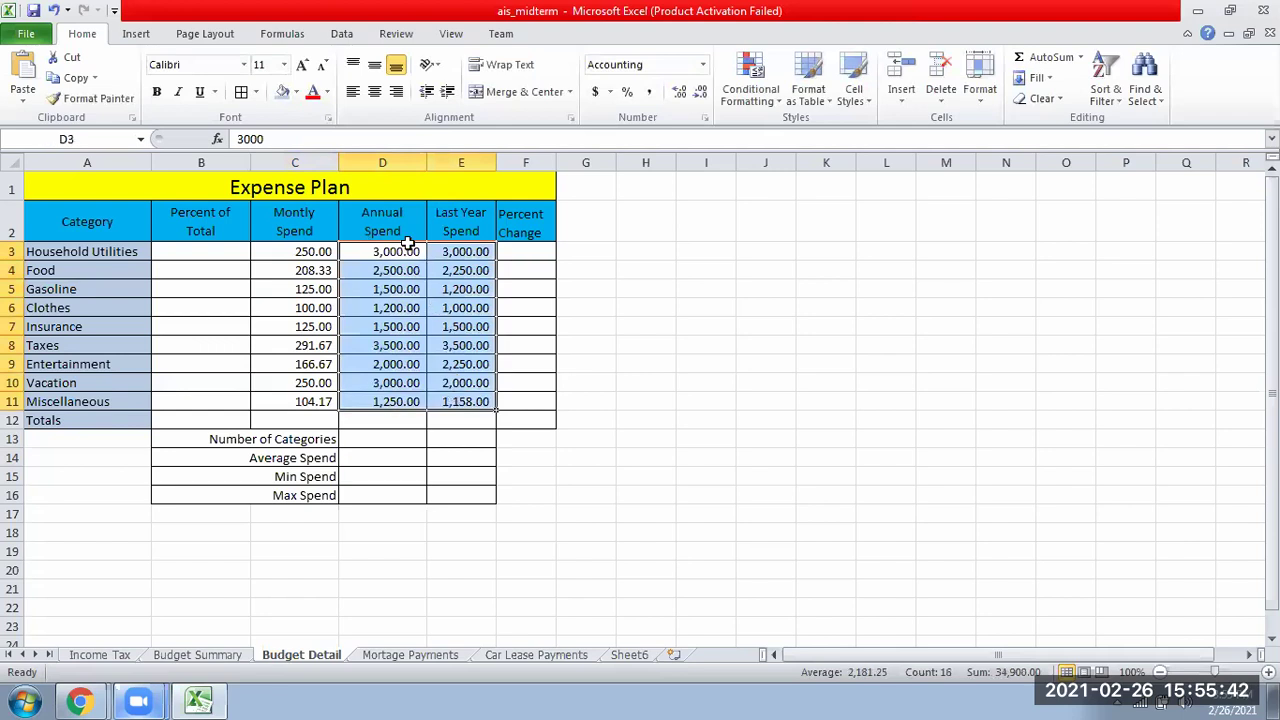
{"action": "left_click", "coordinate": [410, 251]}
{"action": "left_click", "coordinate": [462, 252]}
{"action": "left_click", "coordinate": [422, 251]}
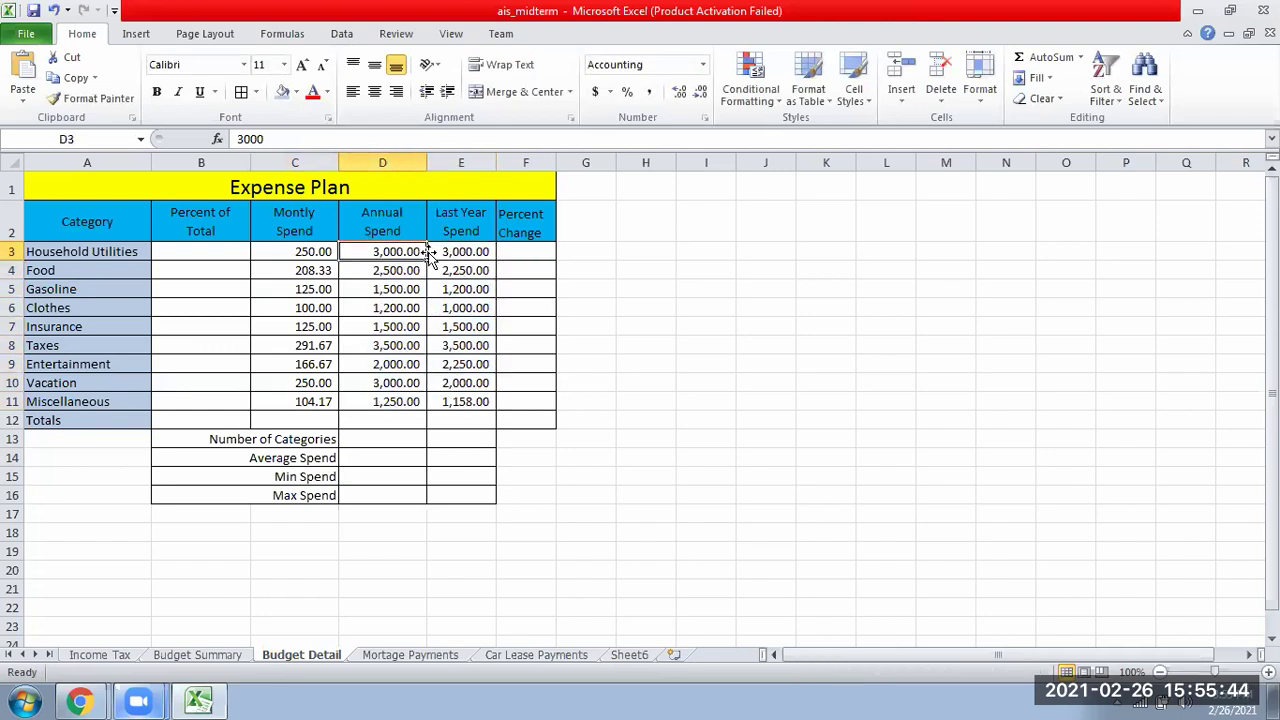
{"action": "type", "text": "5000"}
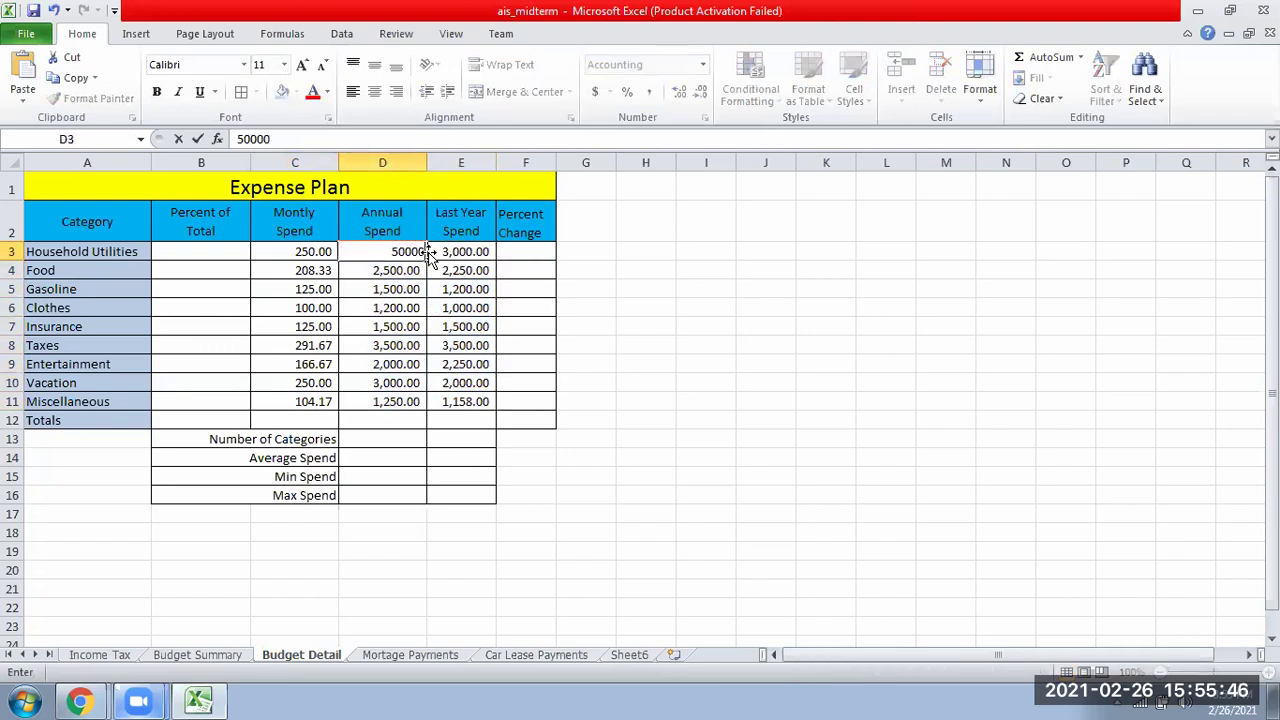
{"action": "key", "text": "Tab"}
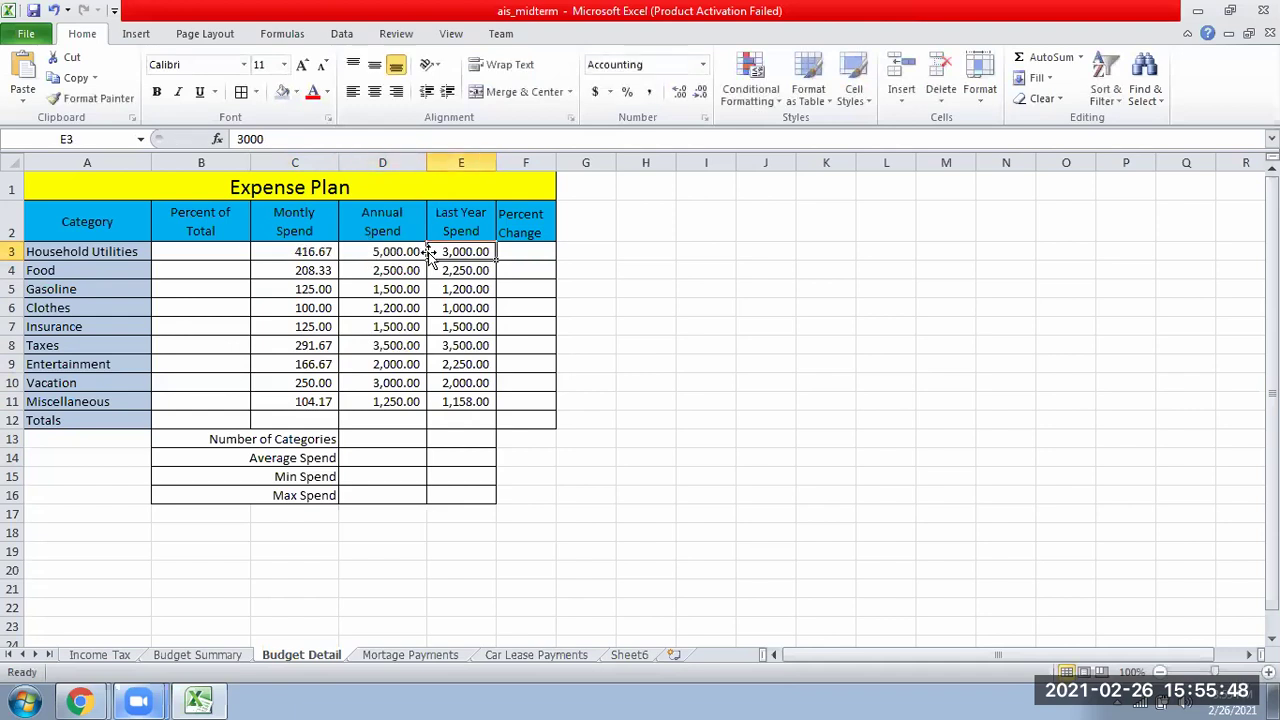
{"action": "type", "text": "40"}
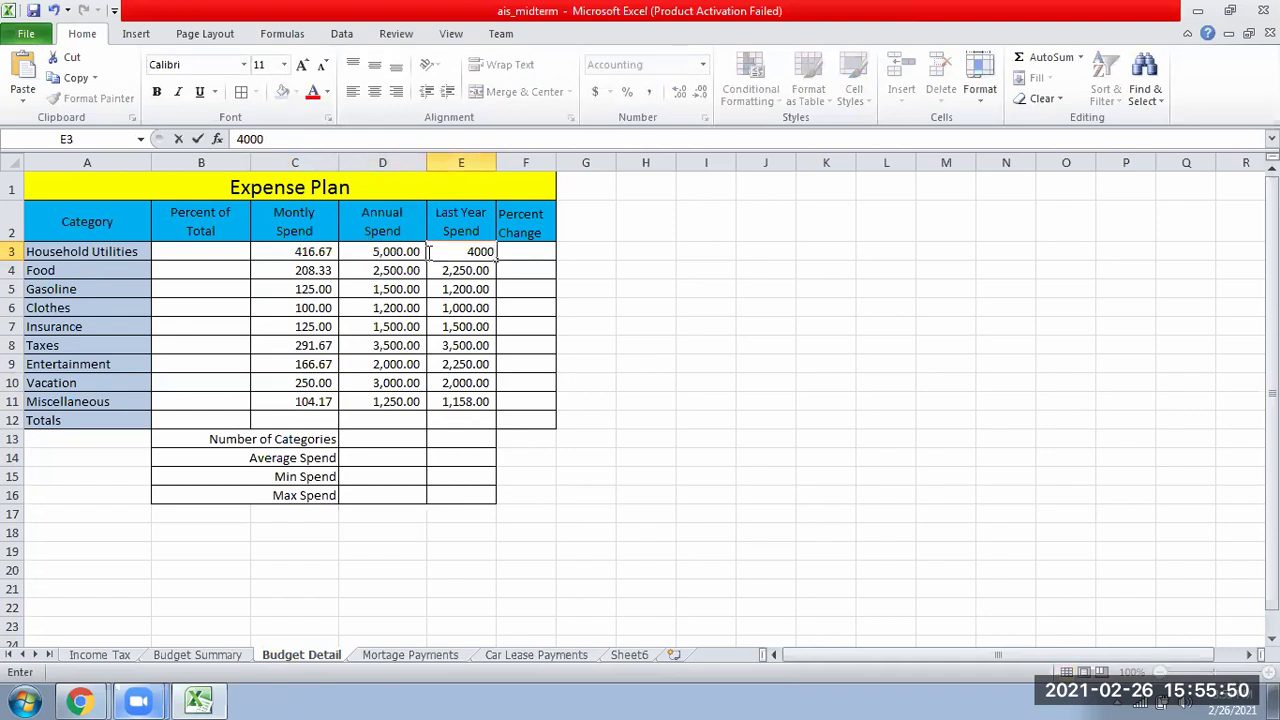
{"action": "key", "text": "Return"}
{"action": "left_click", "coordinate": [302, 247]}
{"action": "left_click", "coordinate": [385, 254]}
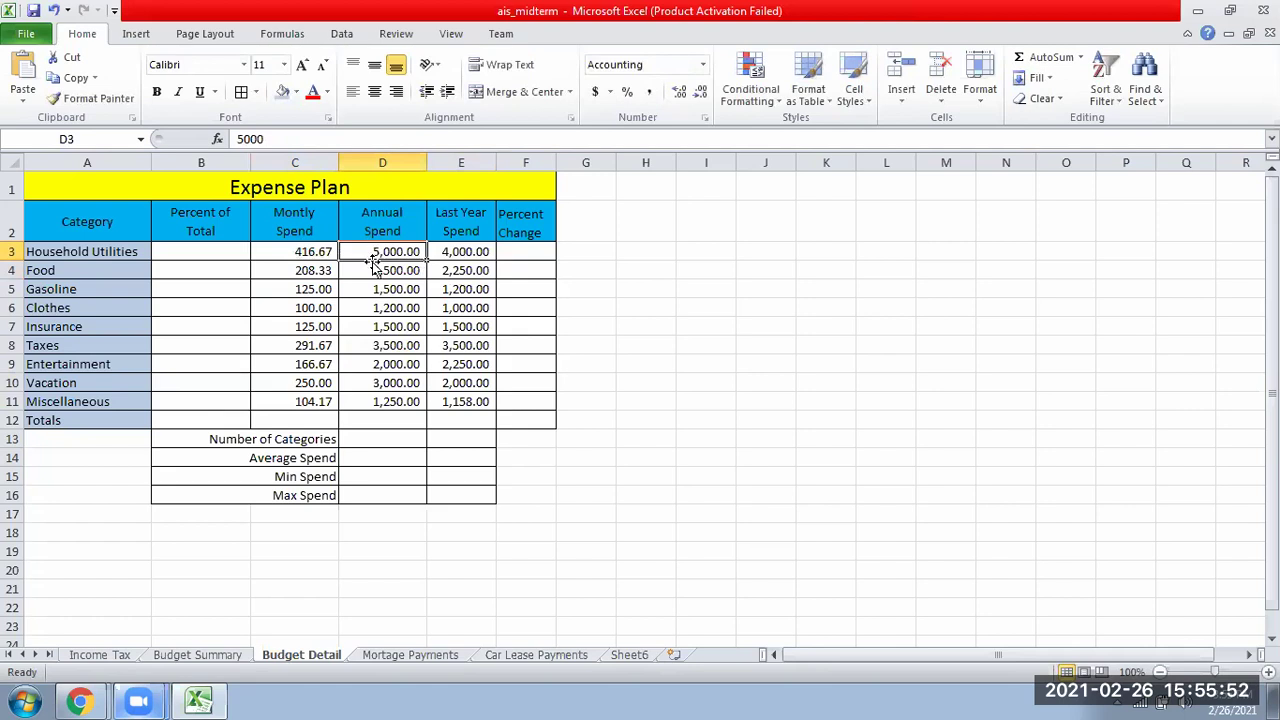
Step: Undo the test changes to the Household Utilities annual and last year spend
{"action": "key", "text": "ctrl+z"}
{"action": "key", "text": "ctrl+z"}
{"action": "key", "text": "ctrl+z"}
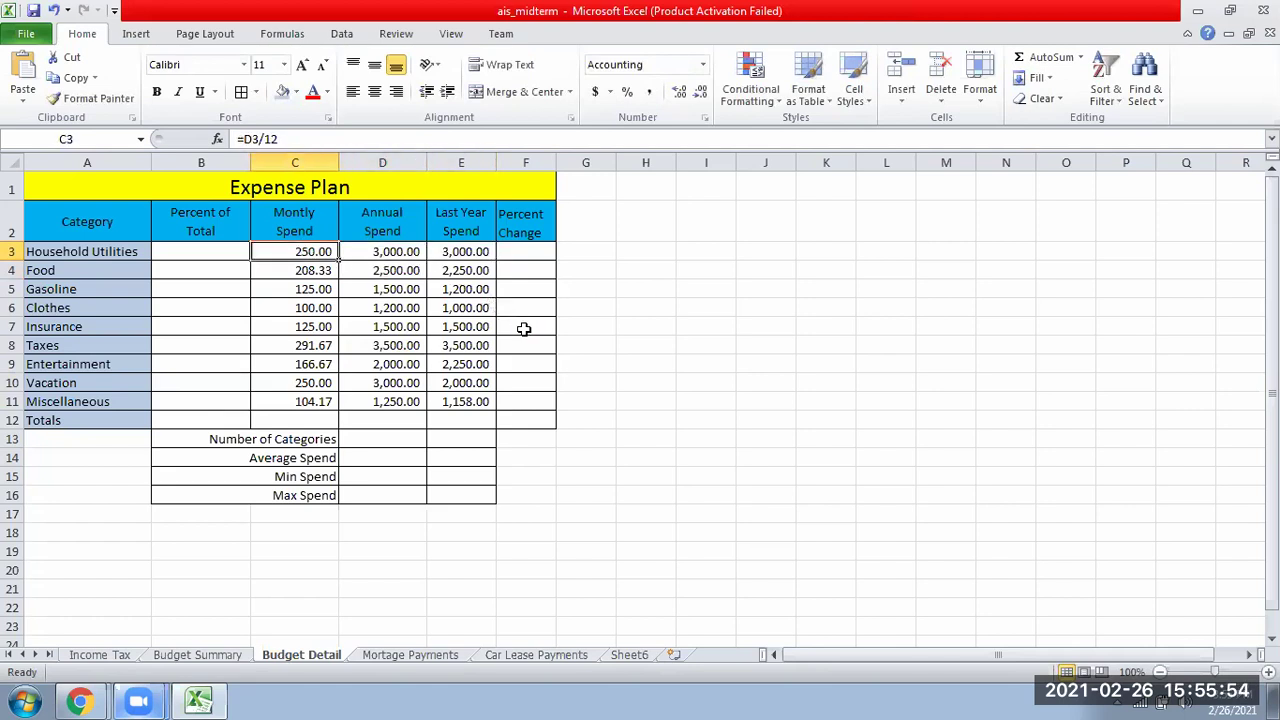
Step: Inspect the monthly spend formula in C3 without changing it, and go to the column's Totals cell, C12
{"action": "double_click", "coordinate": [300, 254]}
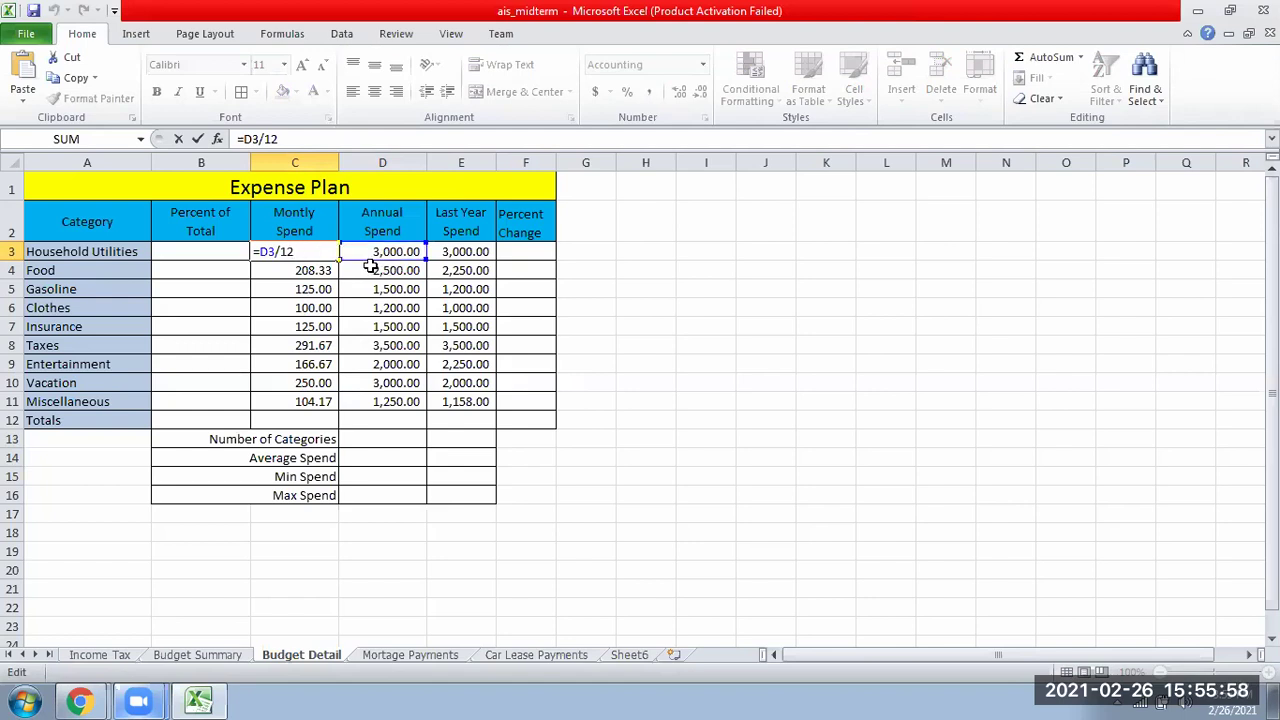
{"action": "key", "text": "Escape"}
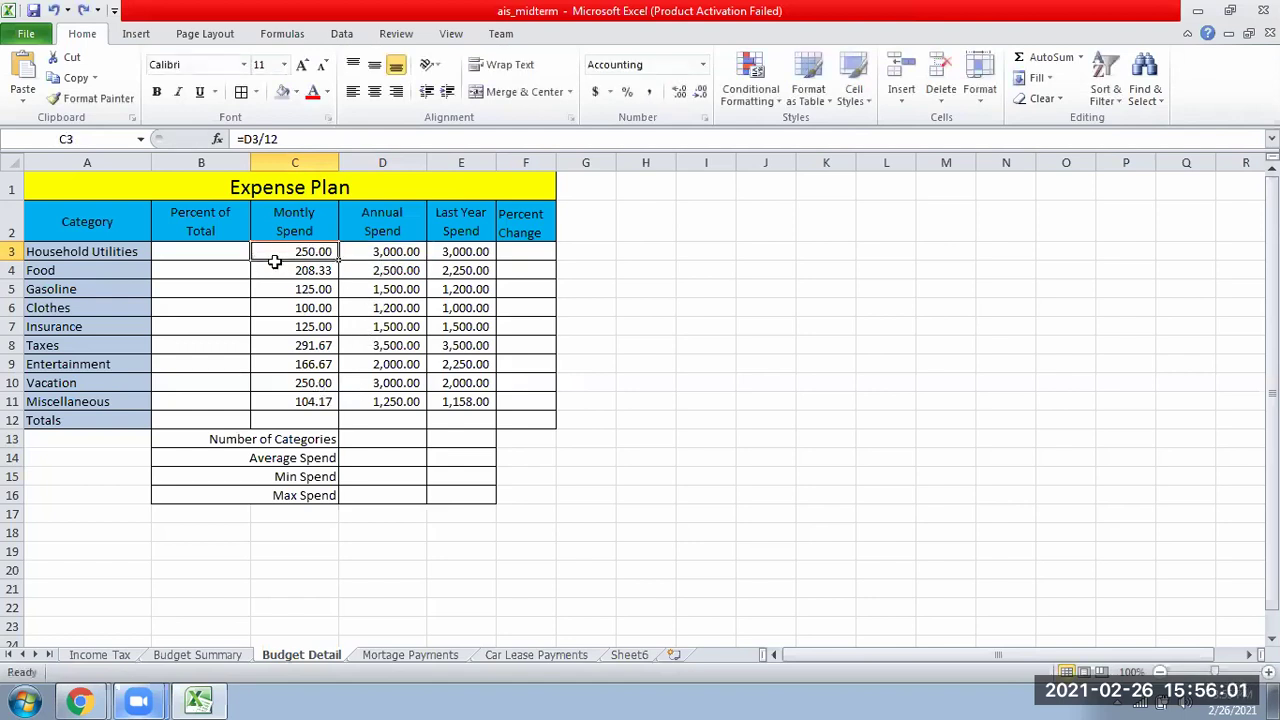
{"action": "left_click", "coordinate": [286, 419]}
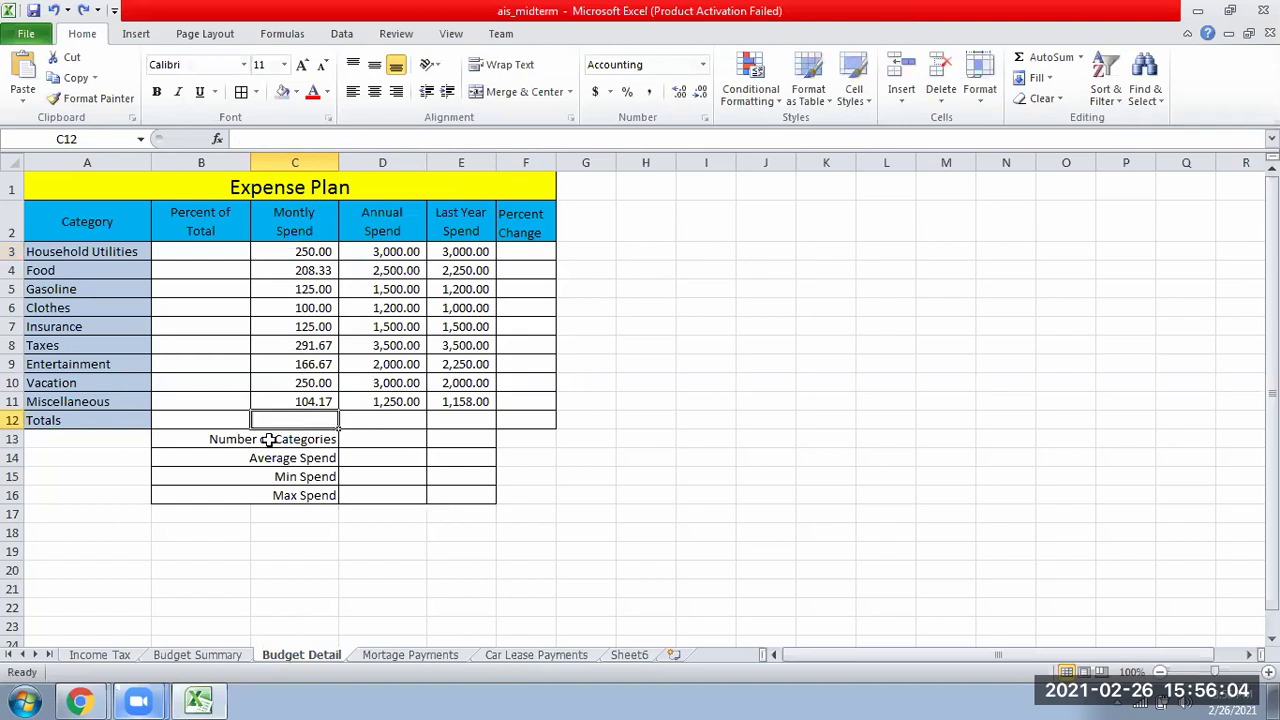
Step: Total the Montly Spend column in C12 with a SUM of C3:C11
{"action": "left_click", "coordinate": [1081, 60]}
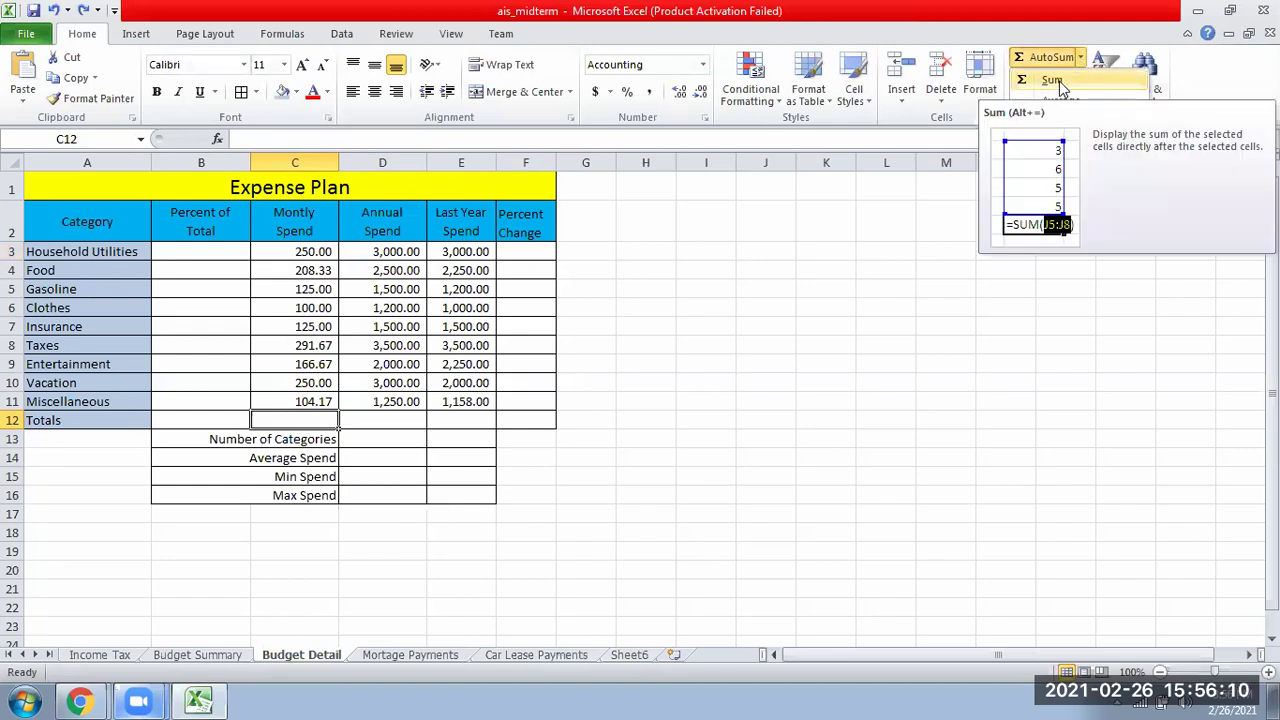
{"action": "left_click", "coordinate": [1059, 81]}
{"action": "left_click_drag", "start_coordinate": [294, 251], "coordinate": [310, 401]}
{"action": "key", "text": "Return"}
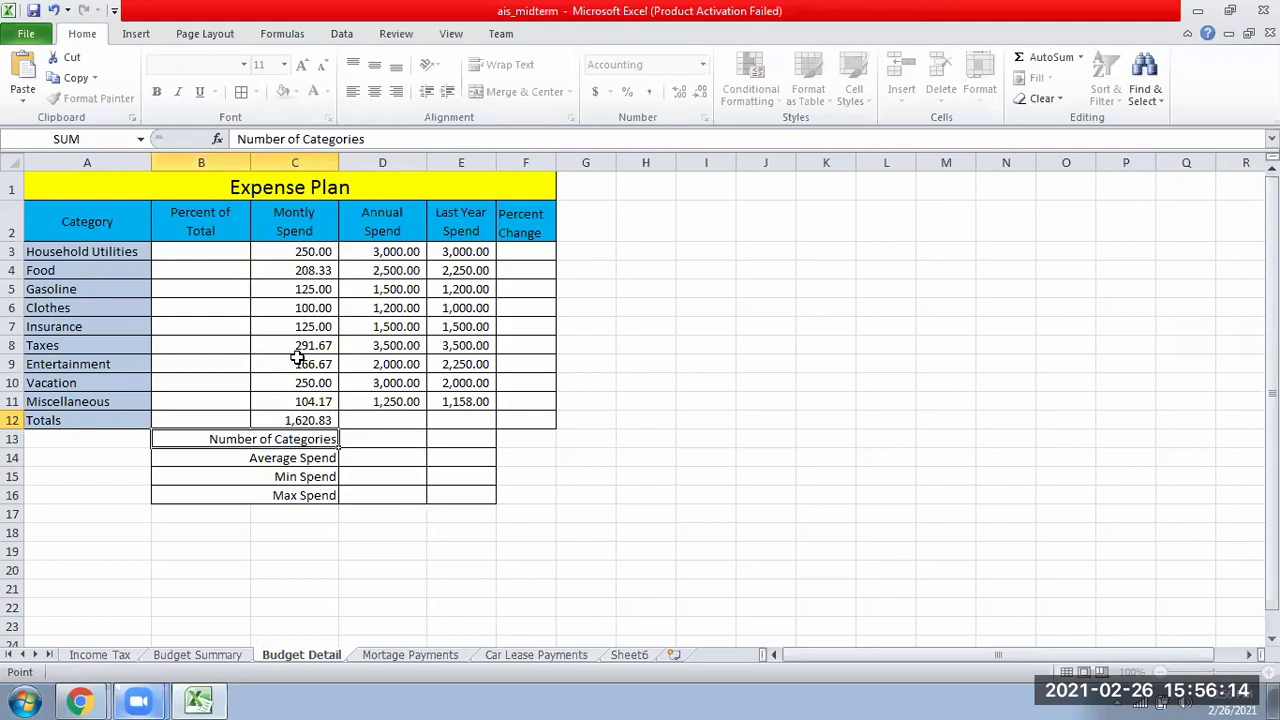
{"action": "left_click", "coordinate": [322, 418]}
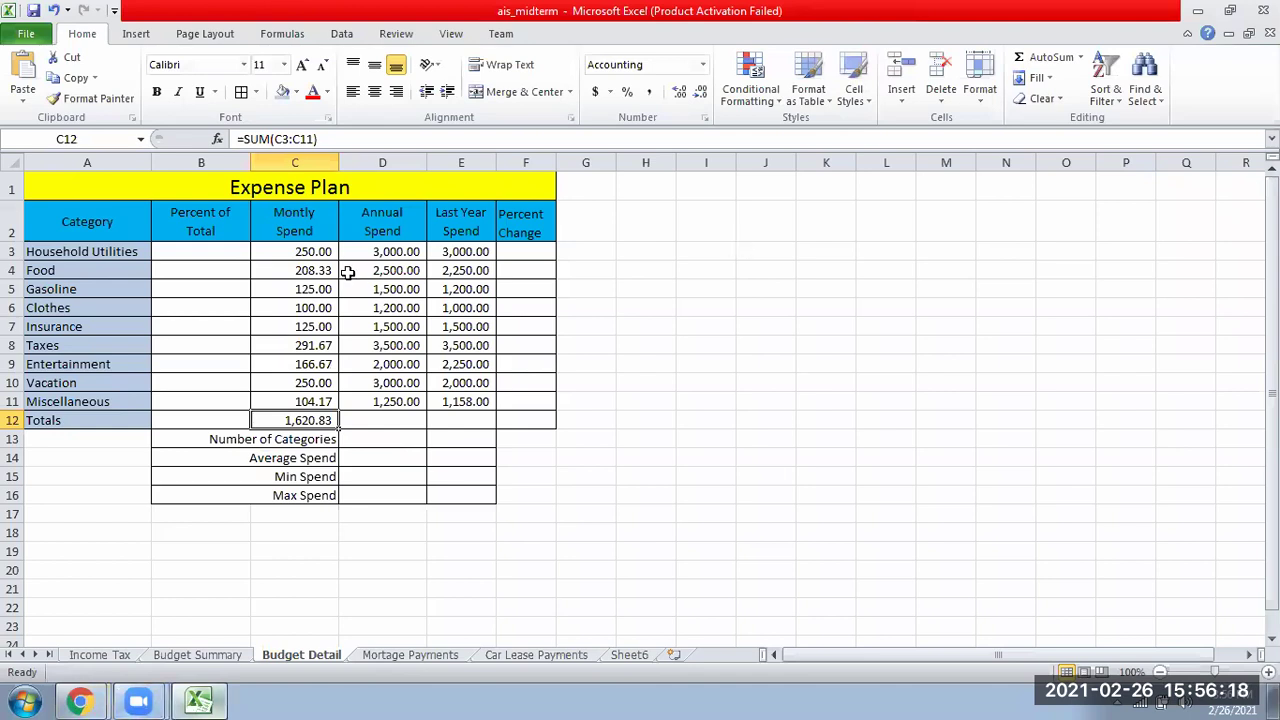
Step: Total the Annual Spend column in D12 with an AutoSum of the nine categories
{"action": "left_click", "coordinate": [408, 418]}
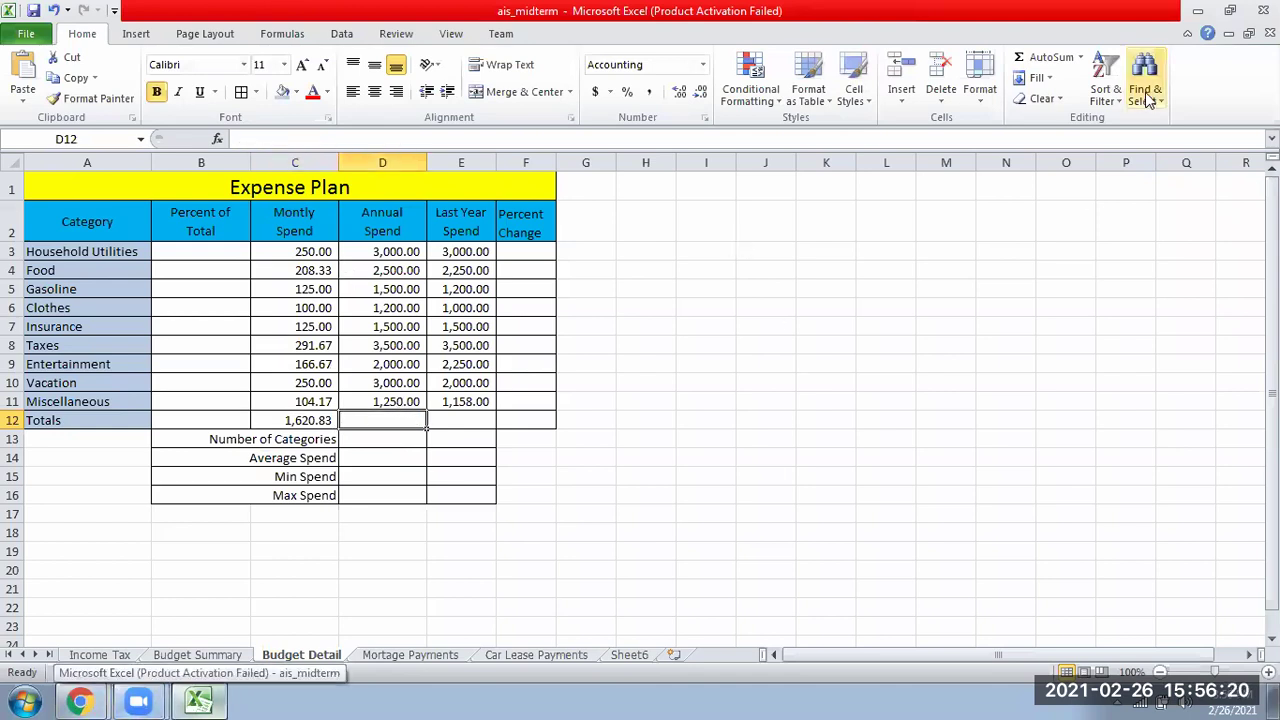
{"action": "left_click", "coordinate": [1082, 59]}
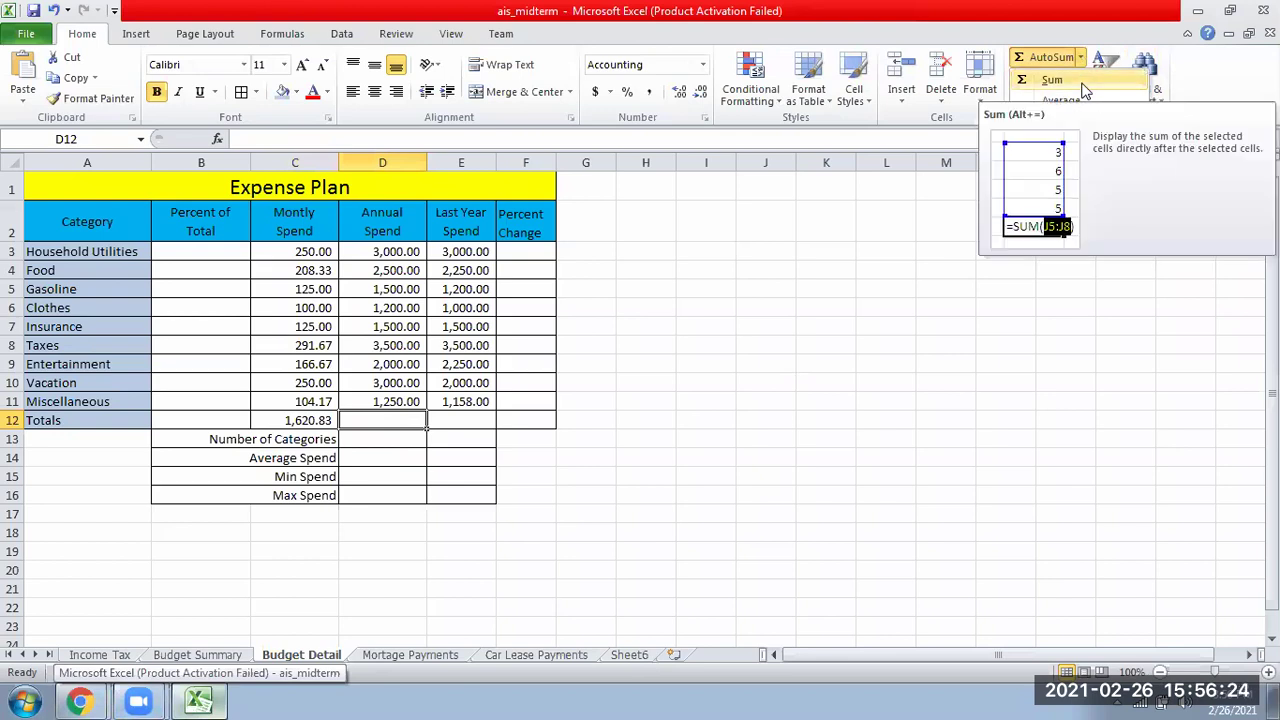
{"action": "left_click", "coordinate": [1082, 82]}
{"action": "key", "text": "Return"}
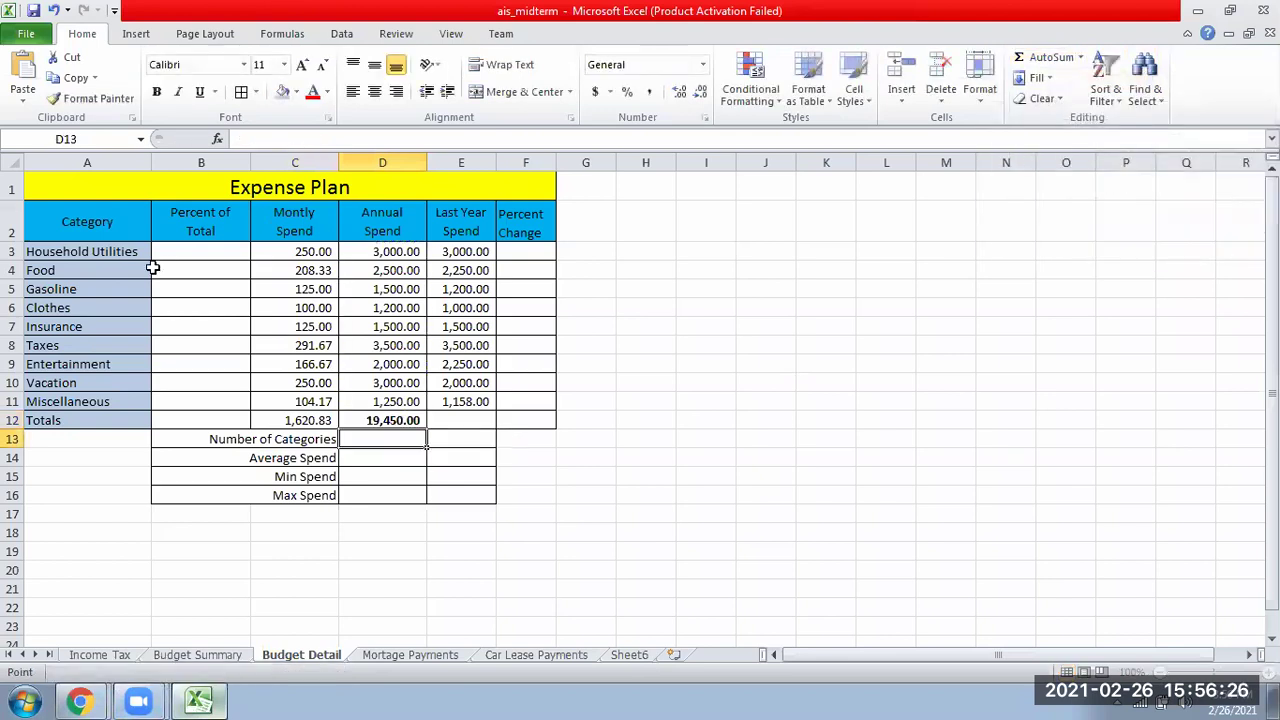
Step: Total the Last Year Spend column in E12 with =SUM(E3:E11)
{"action": "left_click", "coordinate": [452, 425]}
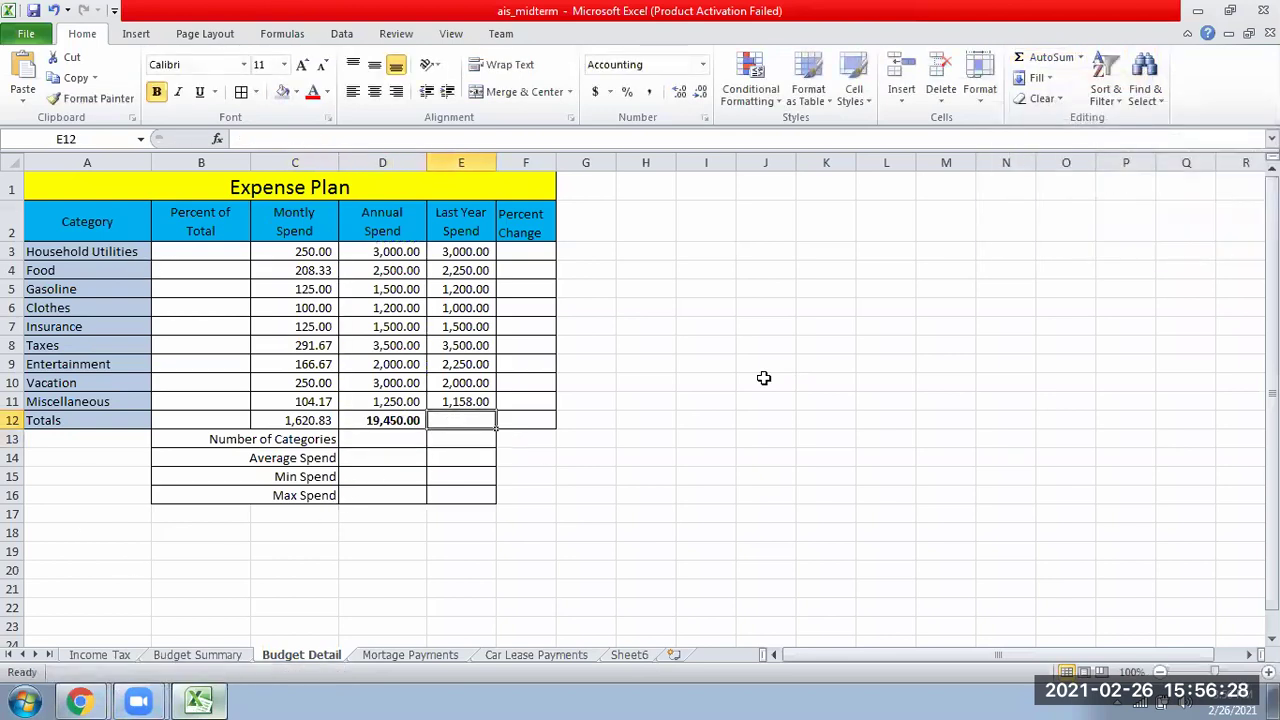
{"action": "left_click", "coordinate": [1080, 60]}
{"action": "left_click", "coordinate": [1074, 83]}
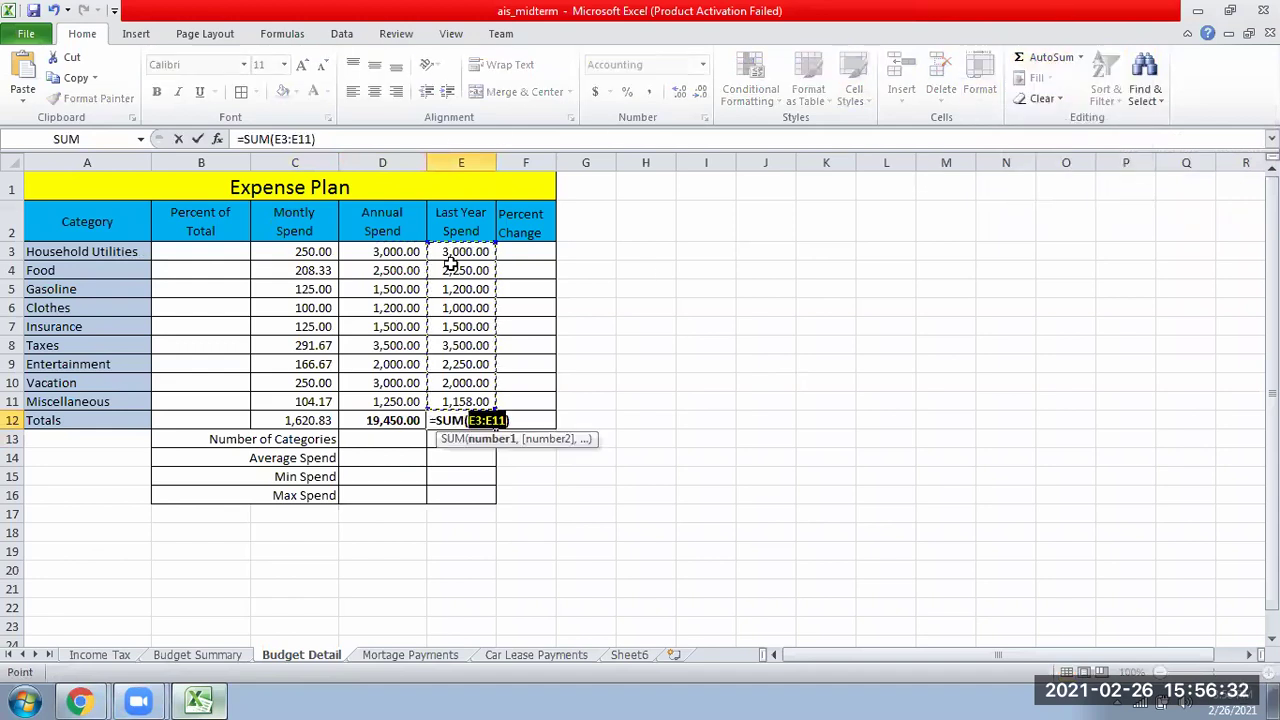
{"action": "key", "text": "Return"}
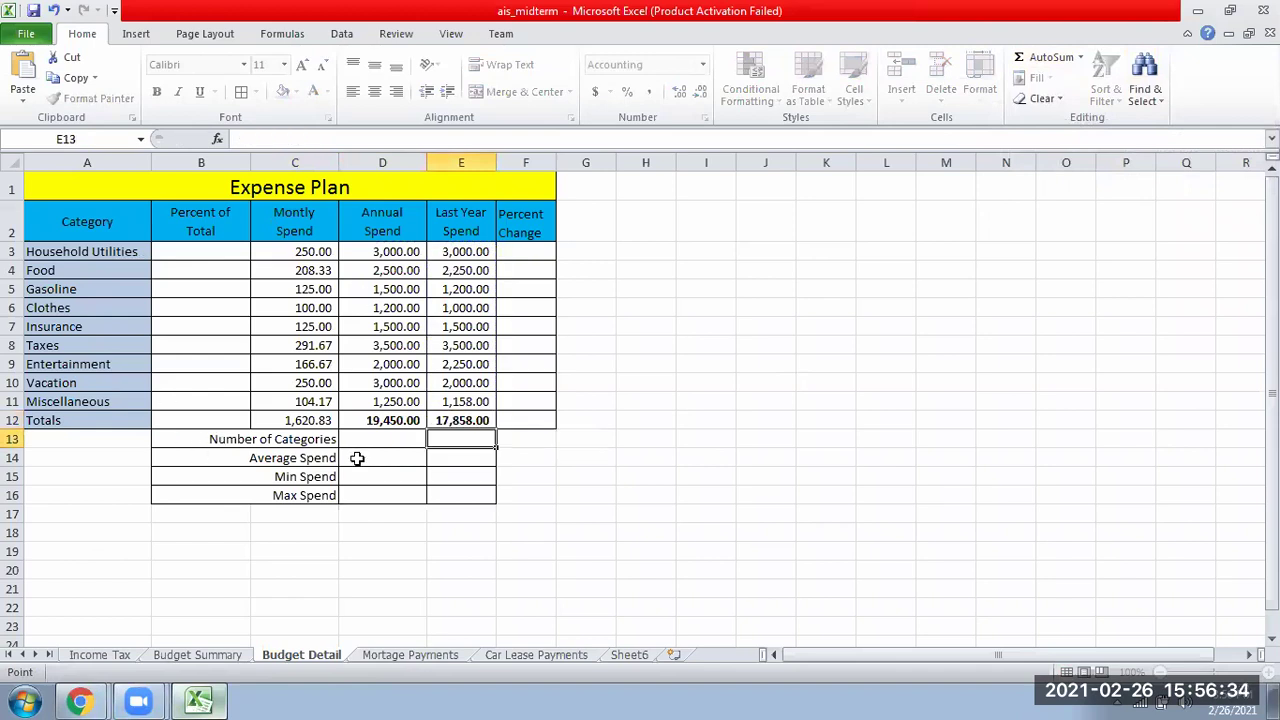
Step: Try to count the category names by entering =COUNT(A3:A11) in D13, the Number of Categories cell for Annual Spend
{"action": "left_click", "coordinate": [402, 440]}
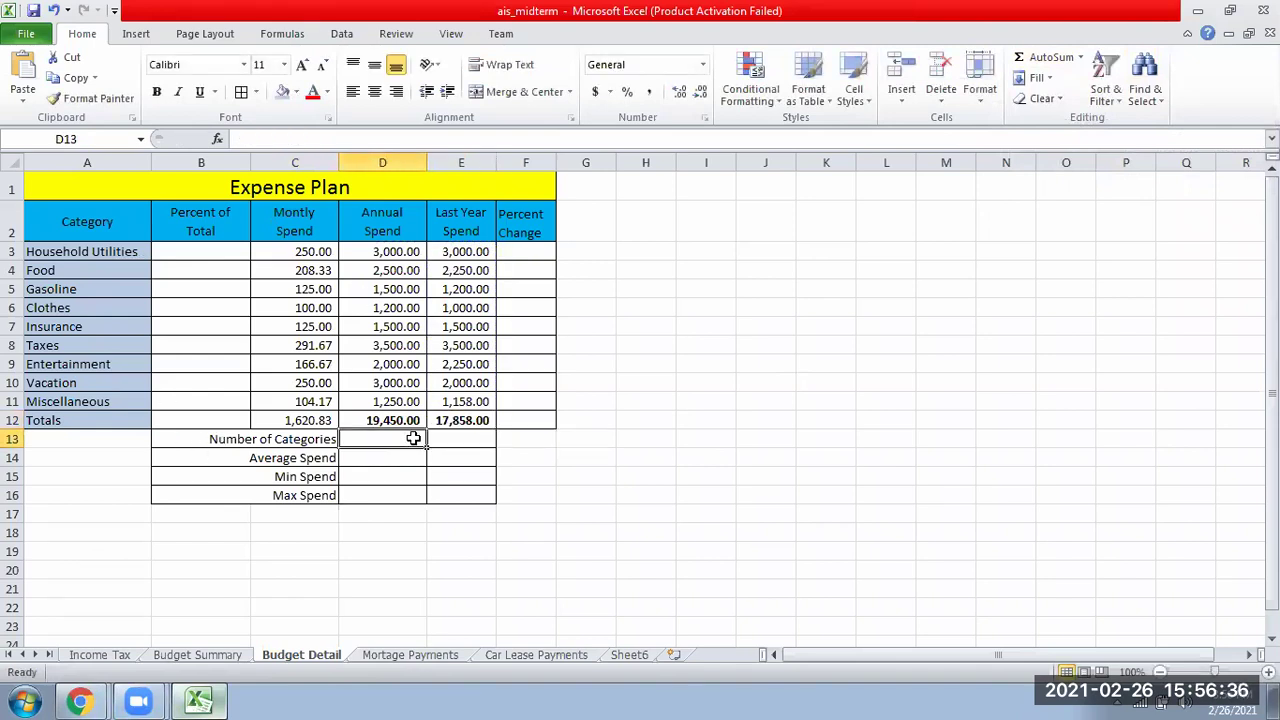
{"action": "left_click_drag", "start_coordinate": [86, 251], "coordinate": [94, 401]}
{"action": "left_click", "coordinate": [350, 442]}
{"action": "type", "text": "=COUNT"}
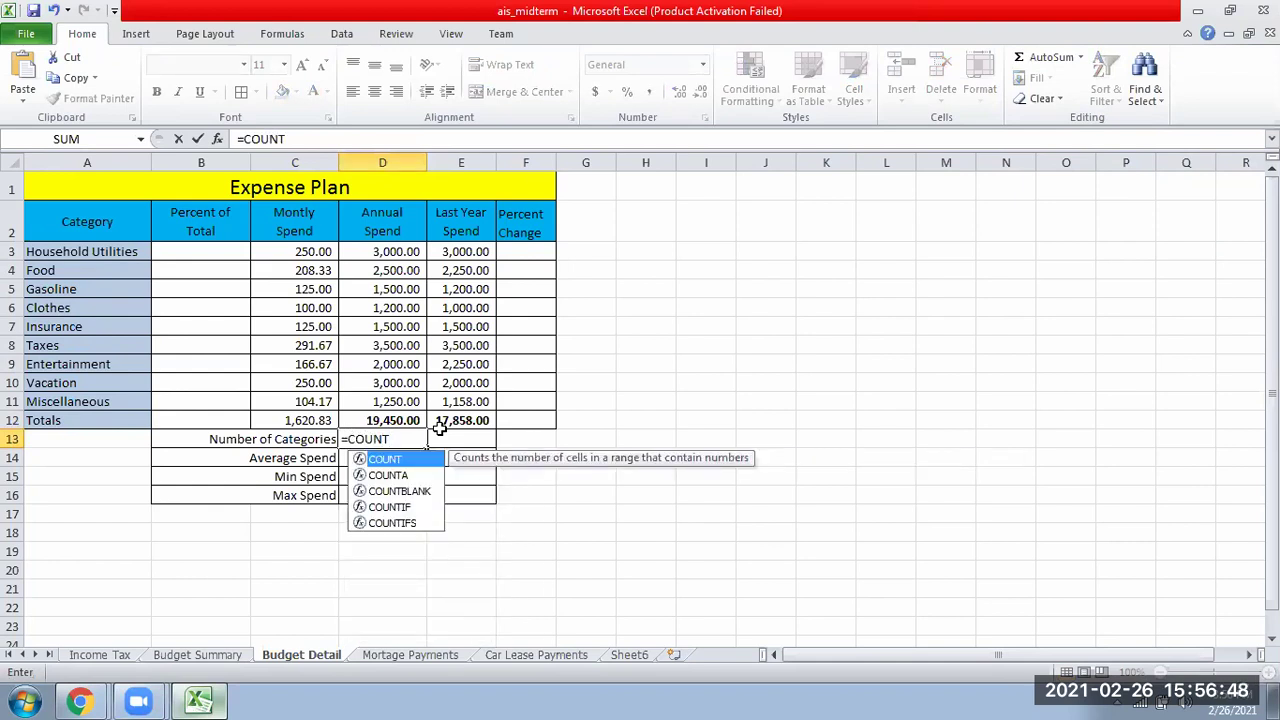
{"action": "type", "text": "("}
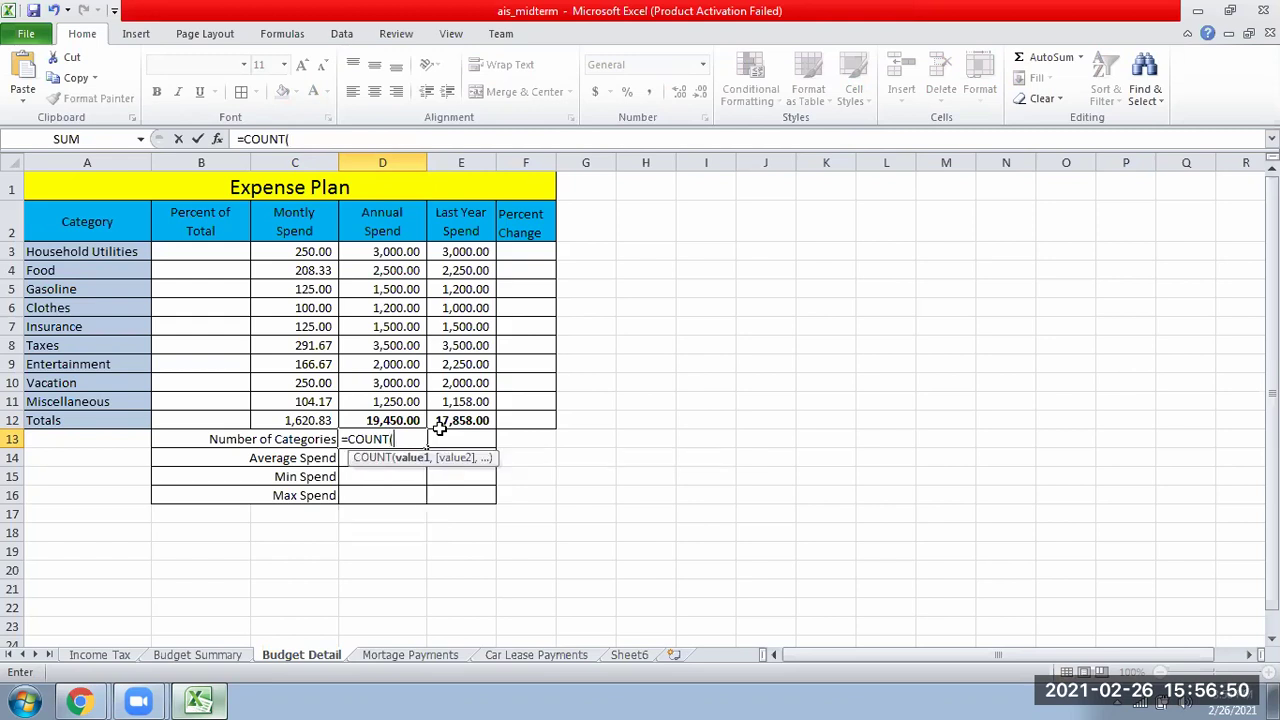
{"action": "left_click_drag", "start_coordinate": [94, 251], "coordinate": [106, 401]}
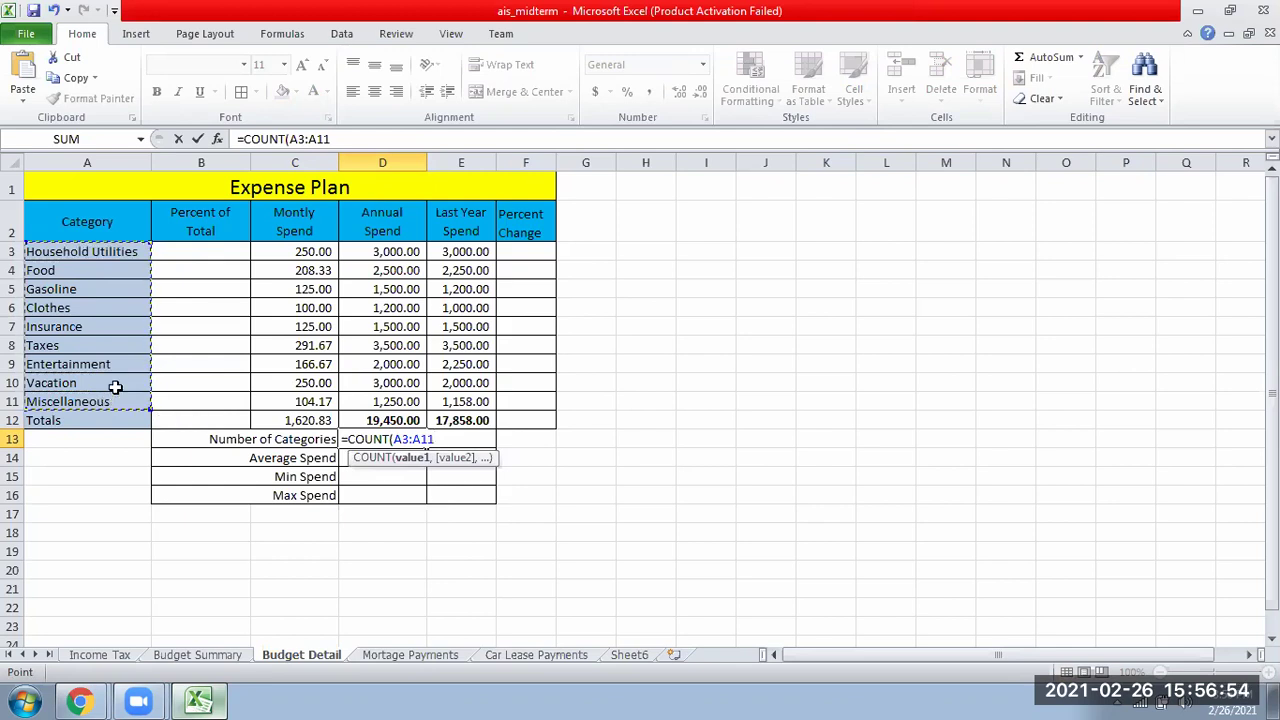
{"action": "type", "text": ")"}
{"action": "key", "text": "Return"}
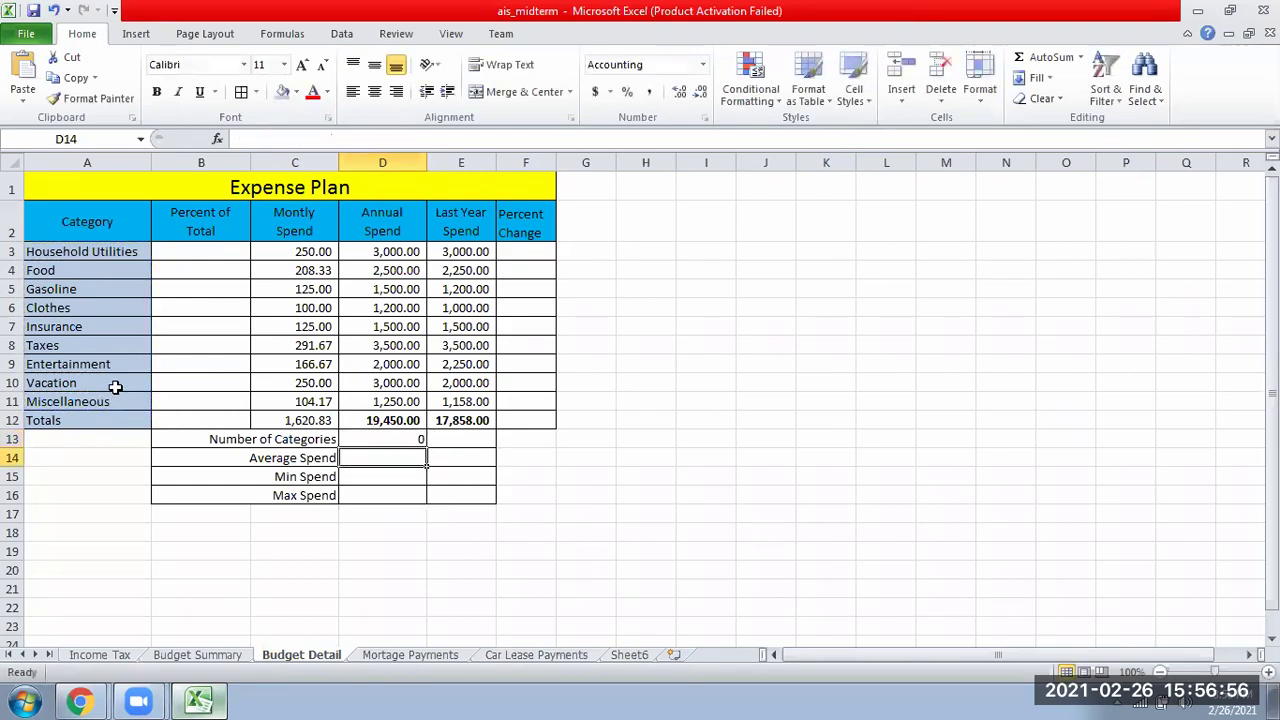
{"action": "left_click", "coordinate": [55, 420]}
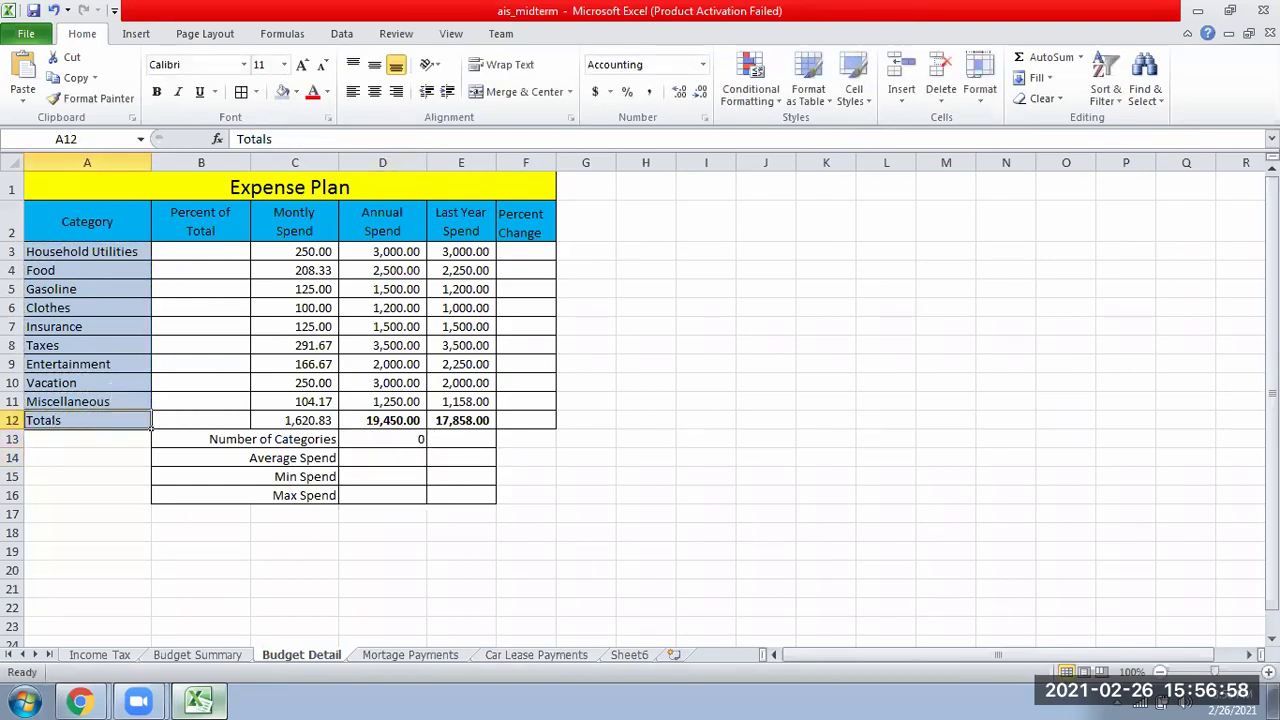
{"action": "double_click", "coordinate": [381, 439]}
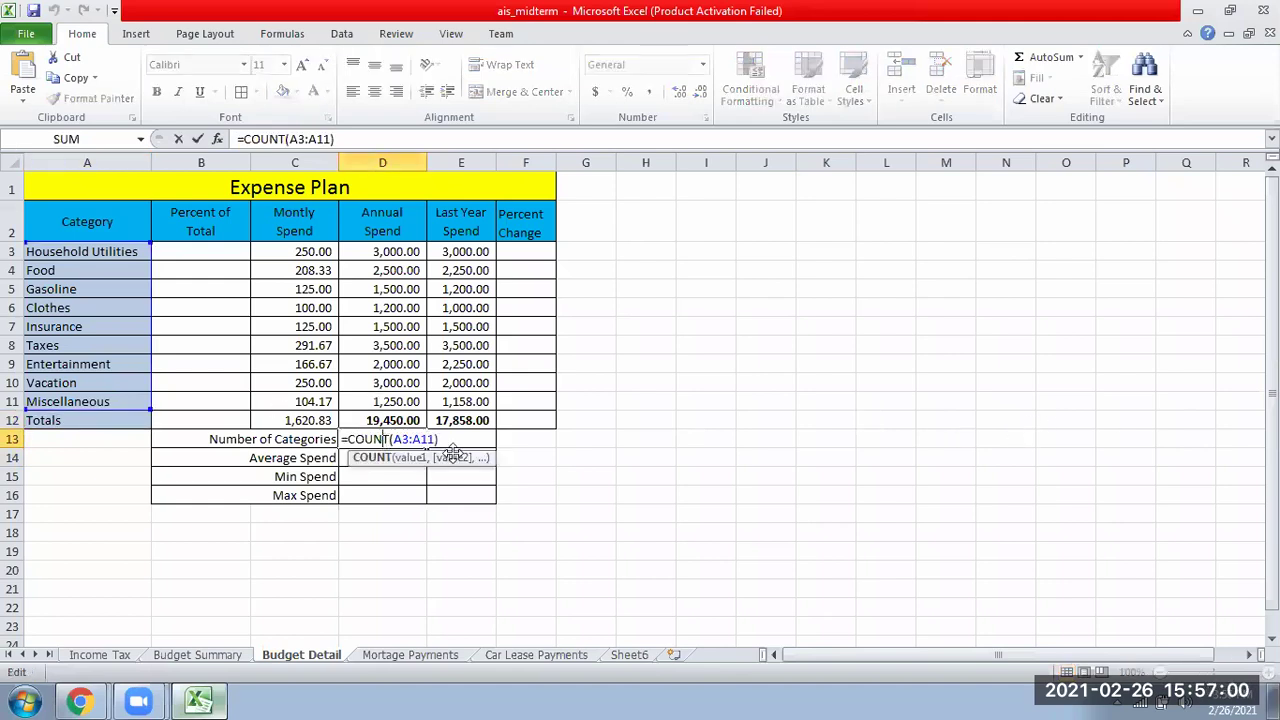
{"action": "key", "text": "Escape"}
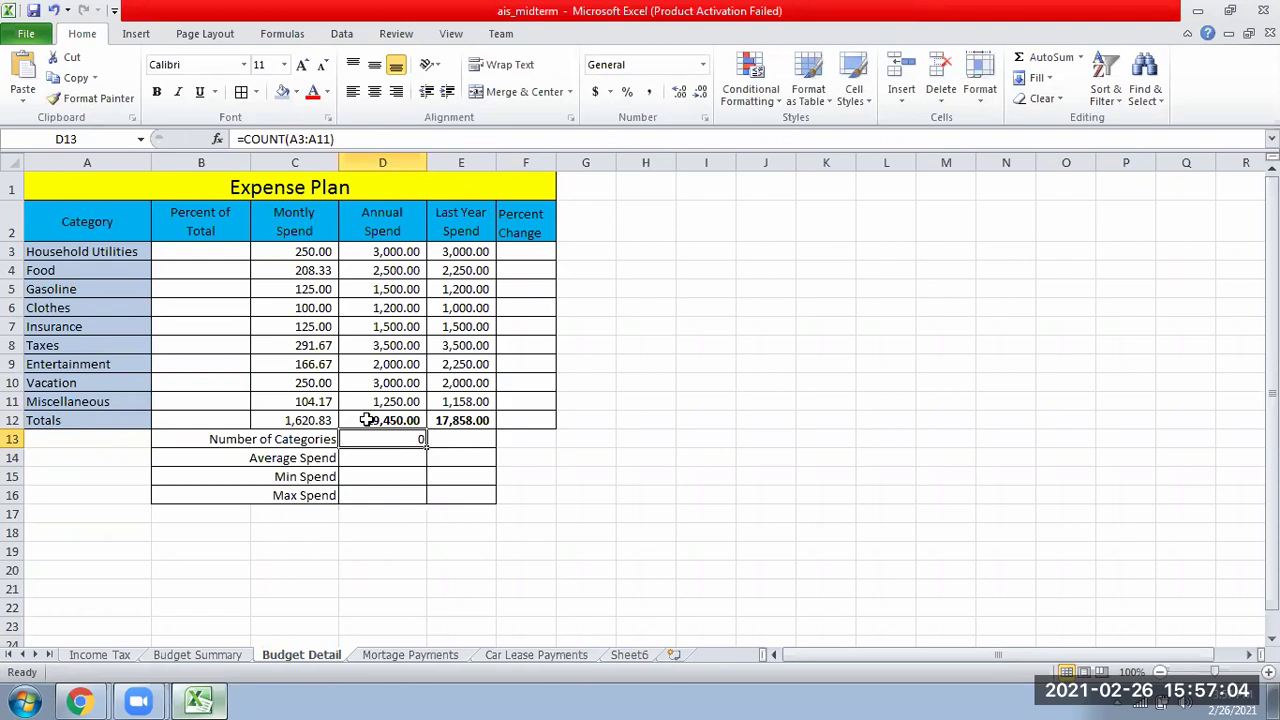
{"action": "type", "text": "=CO"}
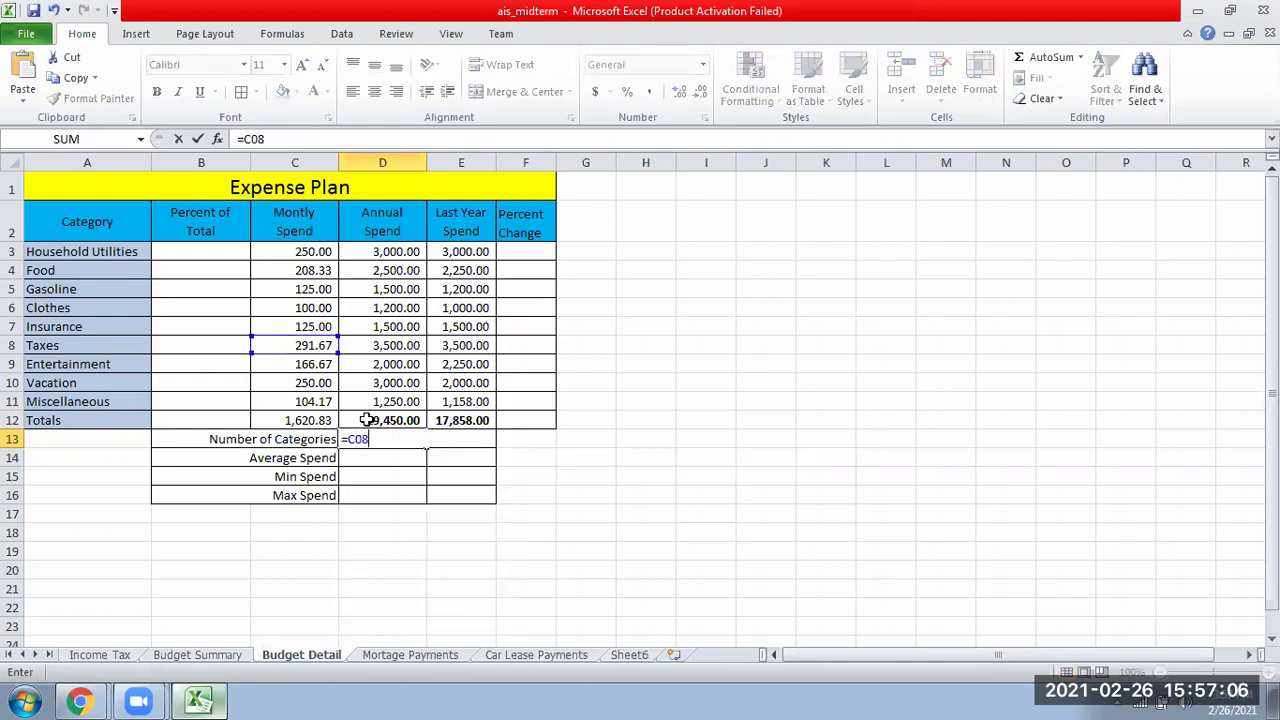
{"action": "key", "text": "Escape"}
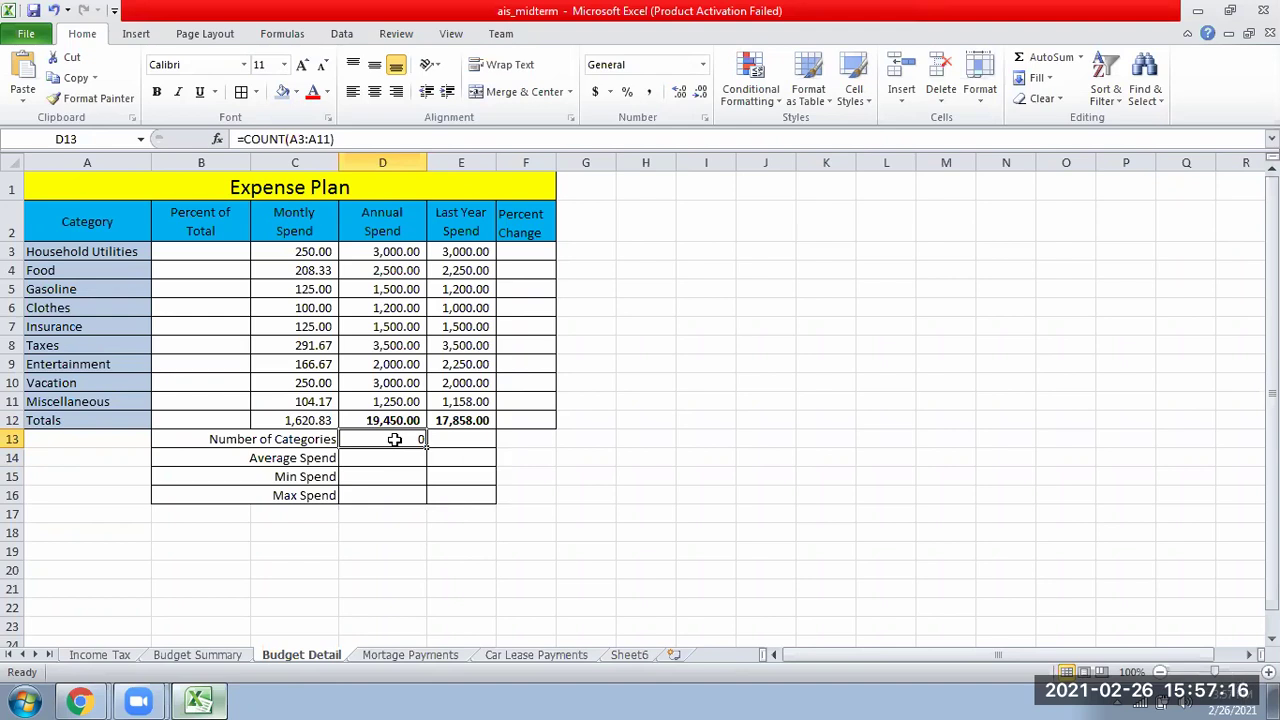
Step: Replace the Number of Categories formula in D13 with =COUNT(D3:D12), counting the Annual Spend amounts
{"action": "type", "text": "C"}
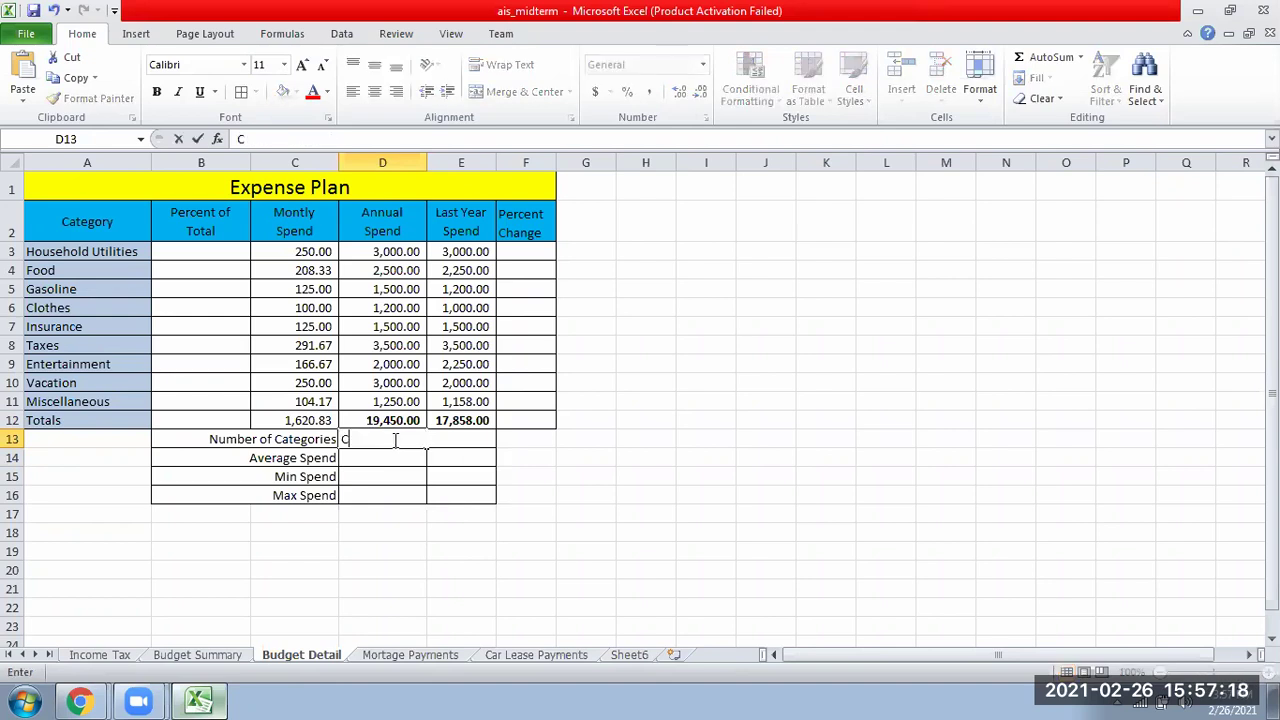
{"action": "type", "text": "=CO"}
{"action": "key", "text": "BackSpace"}
{"action": "key", "text": "BackSpace"}
{"action": "type", "text": "COUNT"}
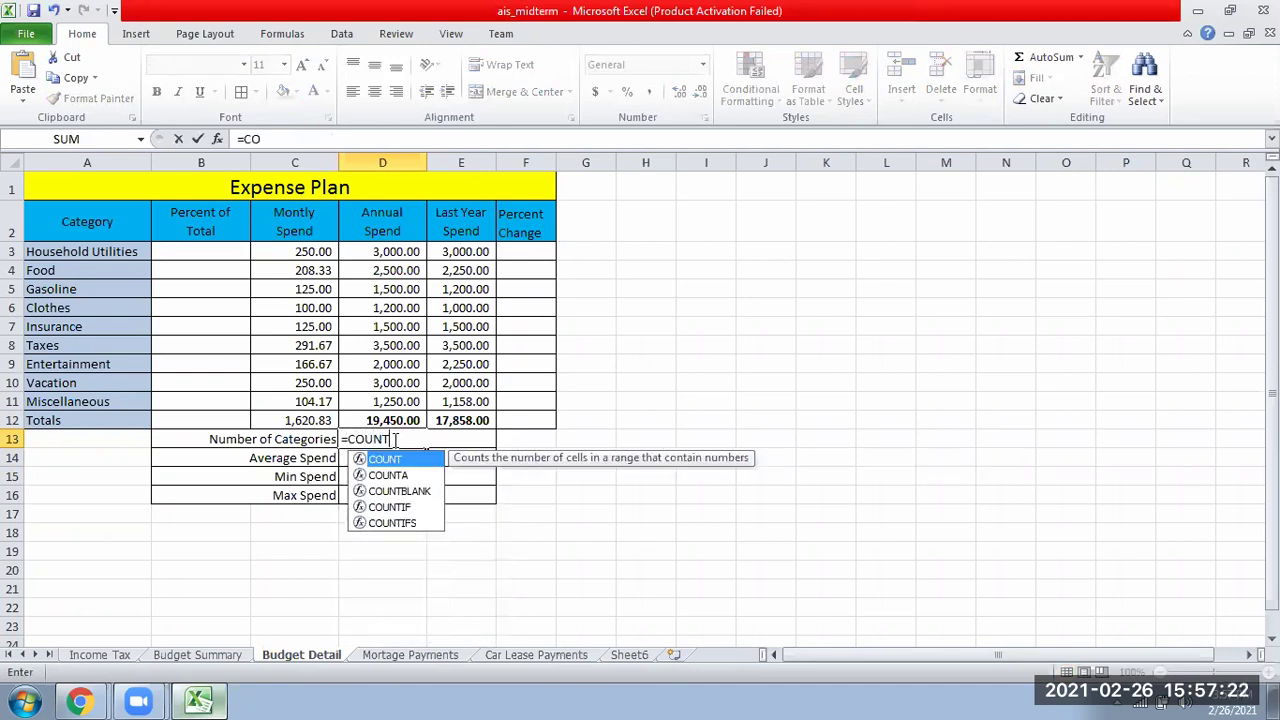
{"action": "type", "text": "("}
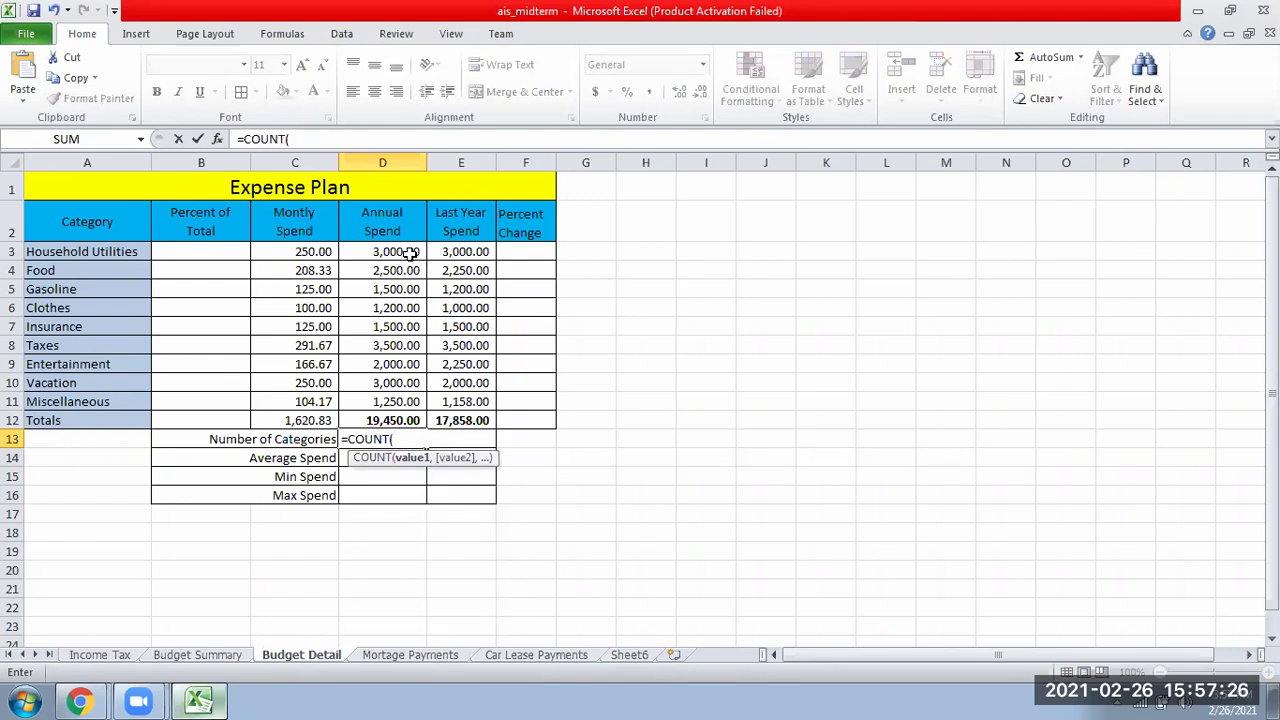
{"action": "left_click_drag", "start_coordinate": [80, 251], "coordinate": [86, 402]}
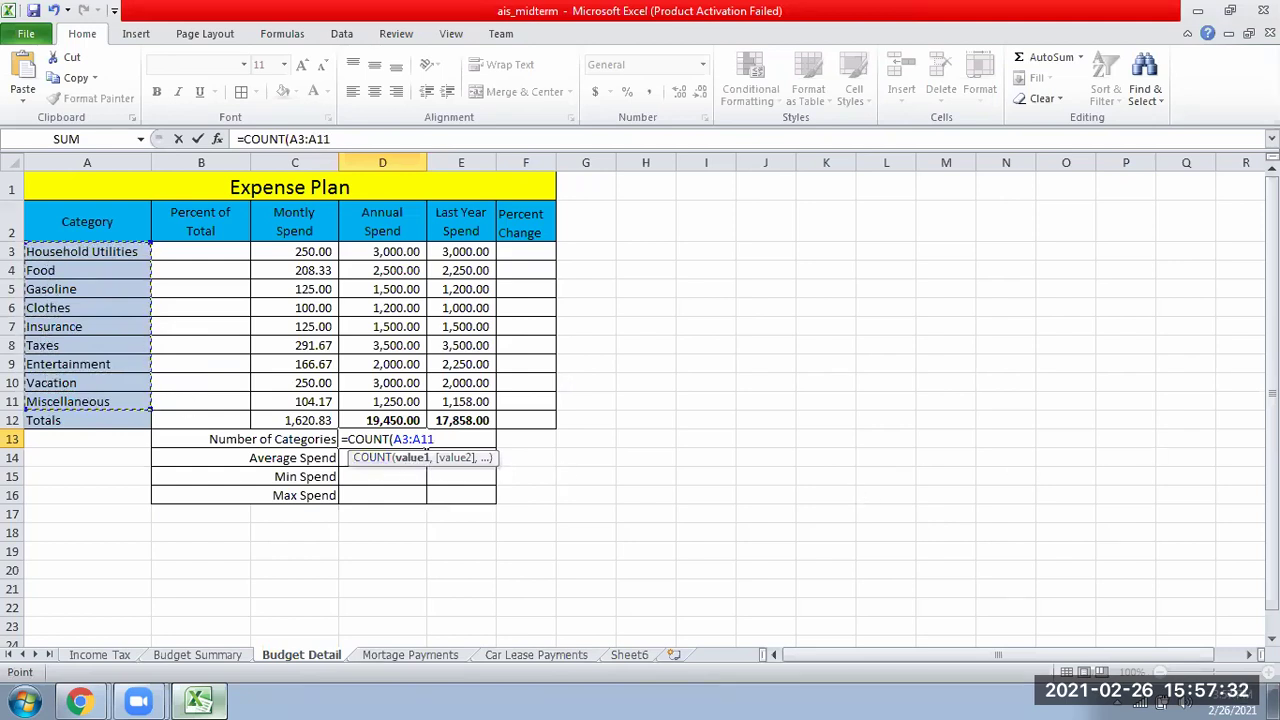
{"action": "left_click_drag", "start_coordinate": [387, 258], "coordinate": [400, 420]}
{"action": "key", "text": "Return"}
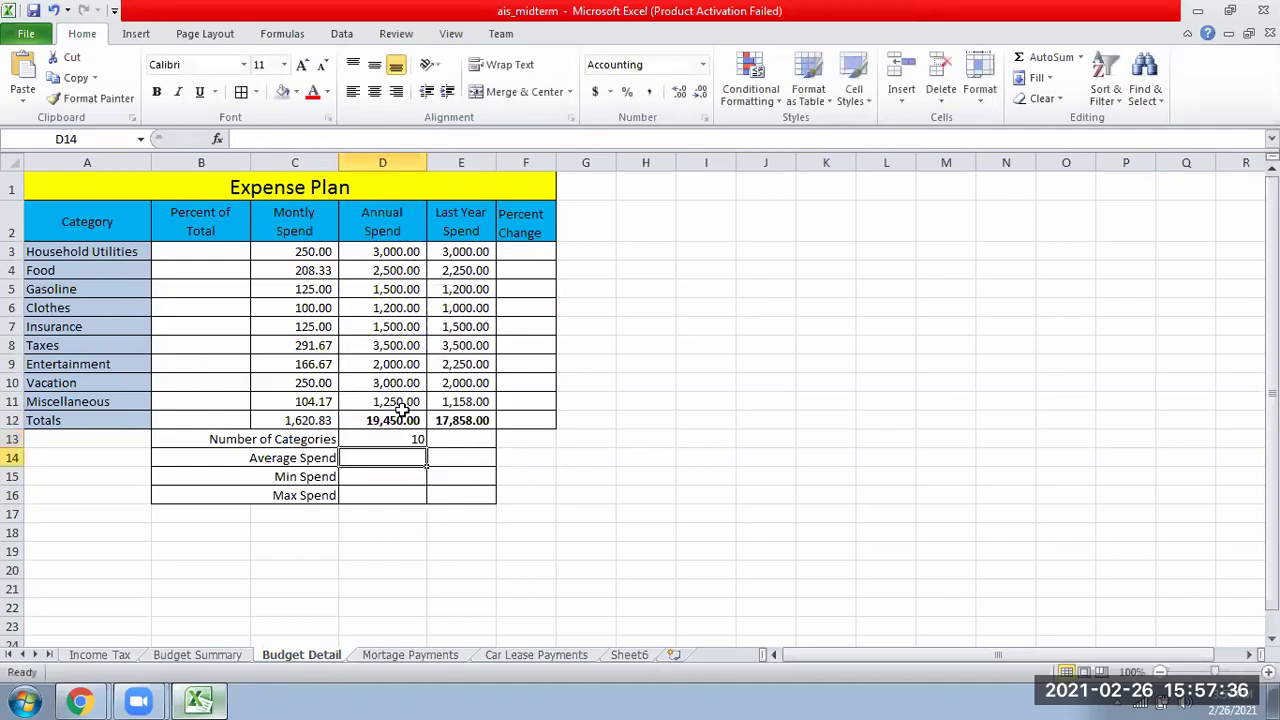
Step: Change the COUNT range in D13 to D3:D11 to leave out the Totals row
{"action": "double_click", "coordinate": [402, 440]}
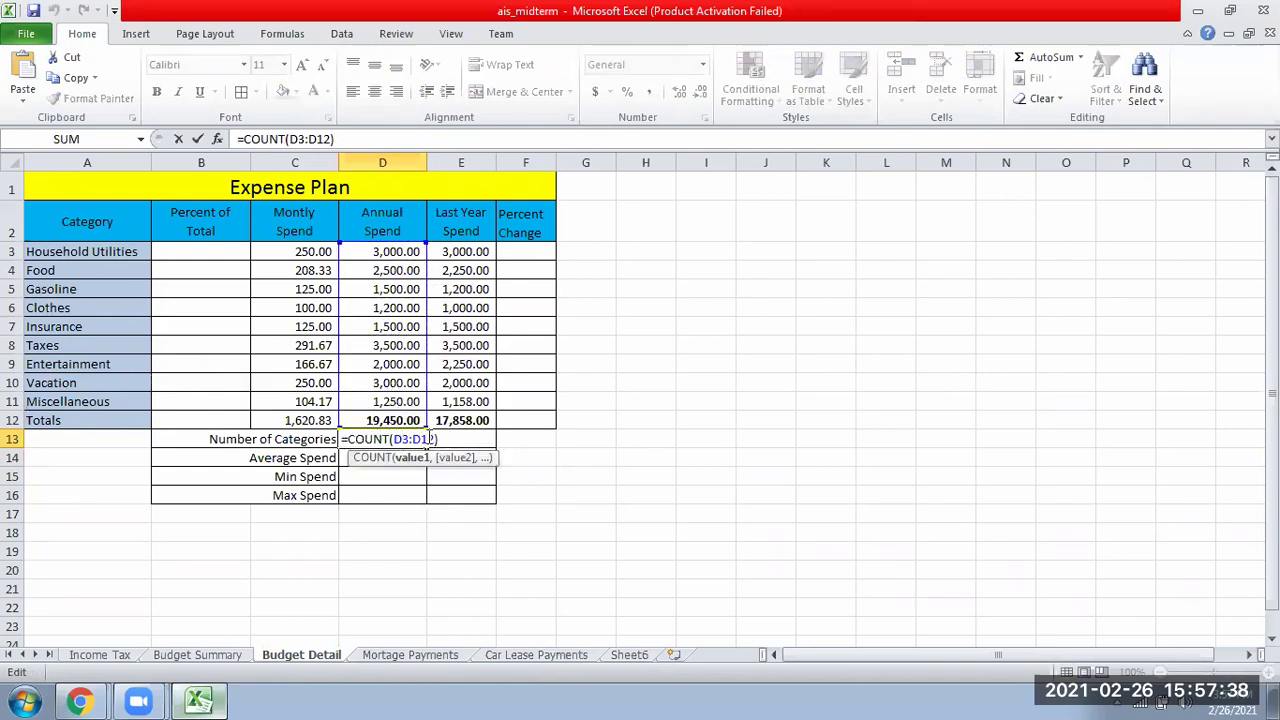
{"action": "key", "text": "BackSpace"}
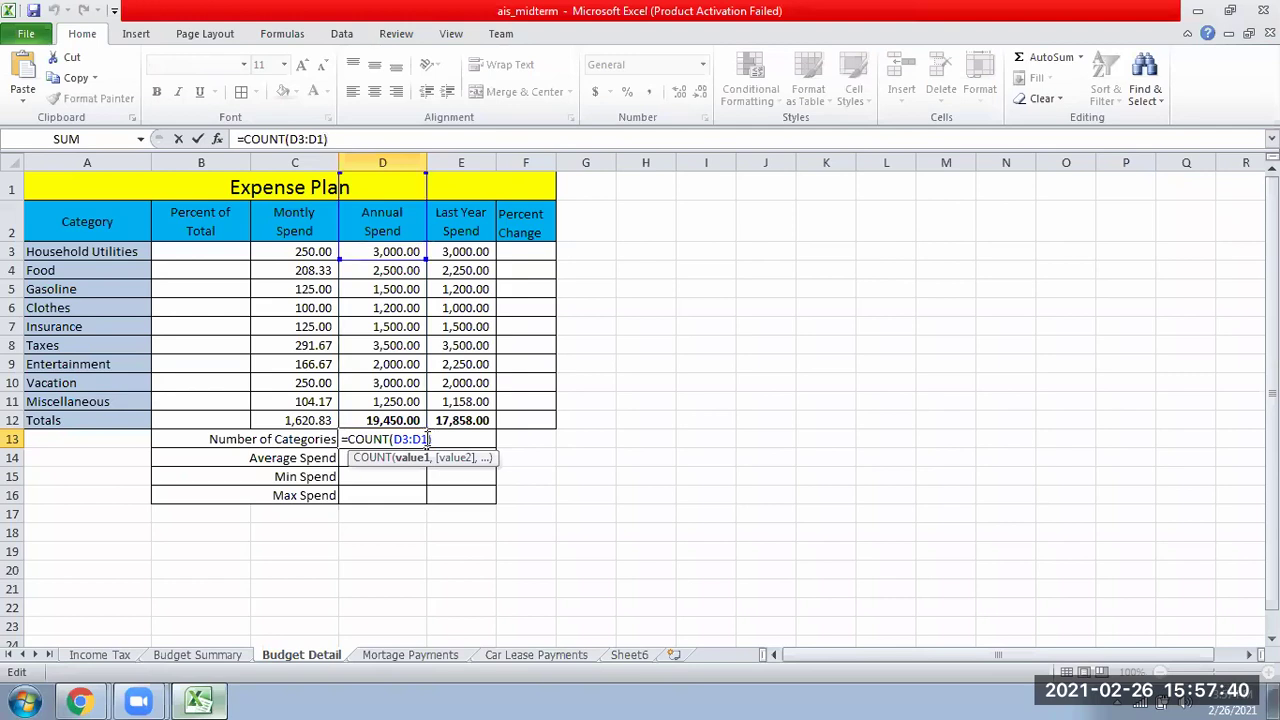
{"action": "type", "text": "2"}
{"action": "key", "text": "BackSpace"}
{"action": "type", "text": "1"}
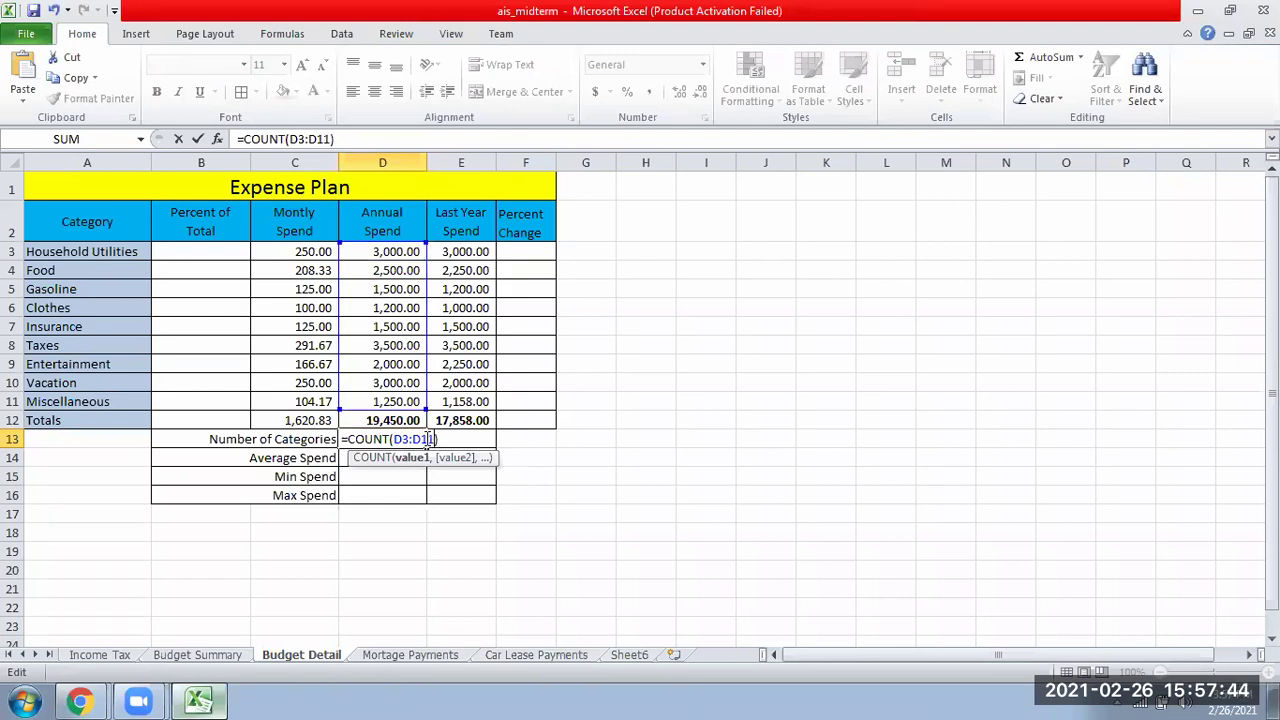
{"action": "key", "text": "Right"}
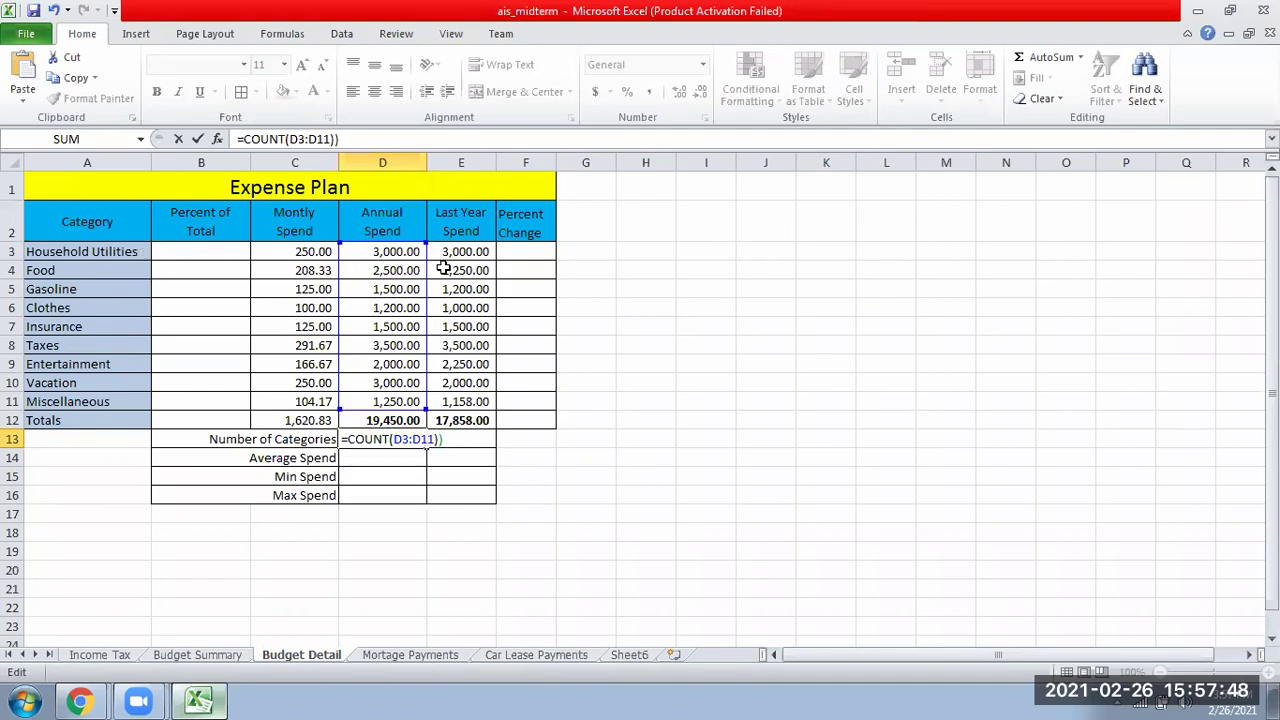
{"action": "key", "text": "Return"}
Step: Count the Last Year Spend categories in E13 with =COUNT(E3:E11)
{"action": "left_click", "coordinate": [451, 437]}
{"action": "type", "text": "="}
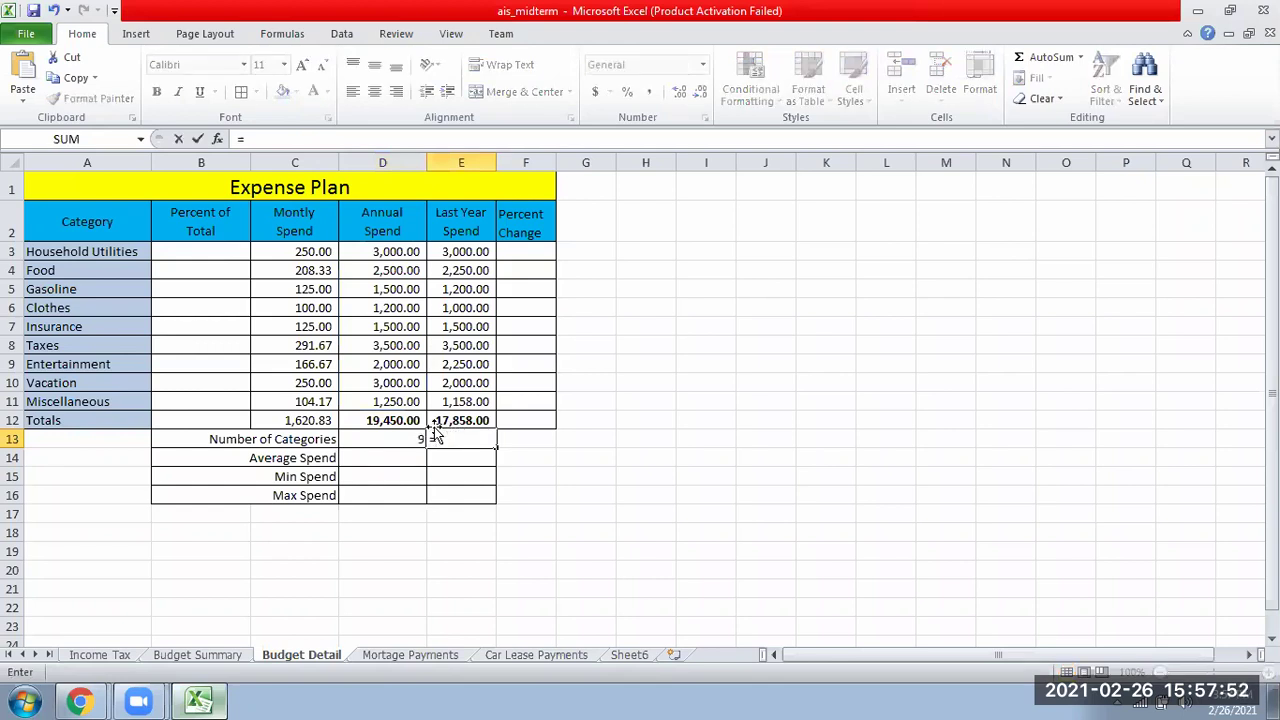
{"action": "type", "text": "C0"}
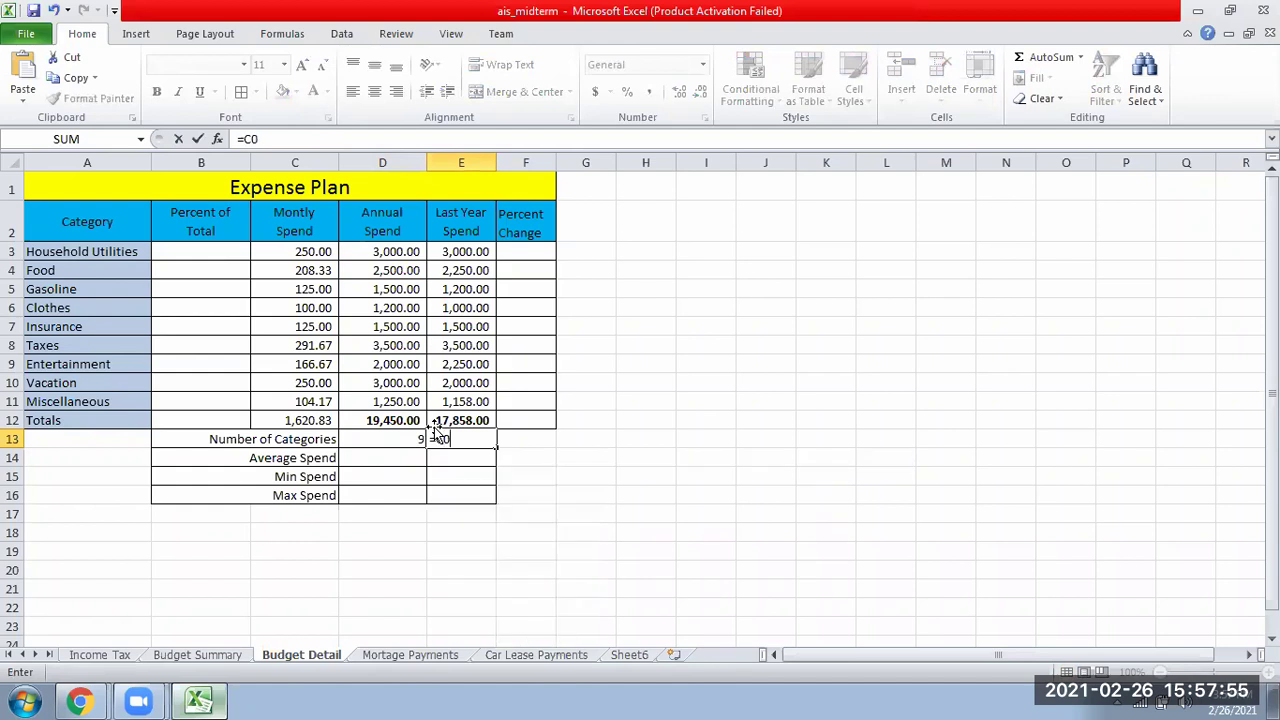
{"action": "key", "text": "BackSpace"}
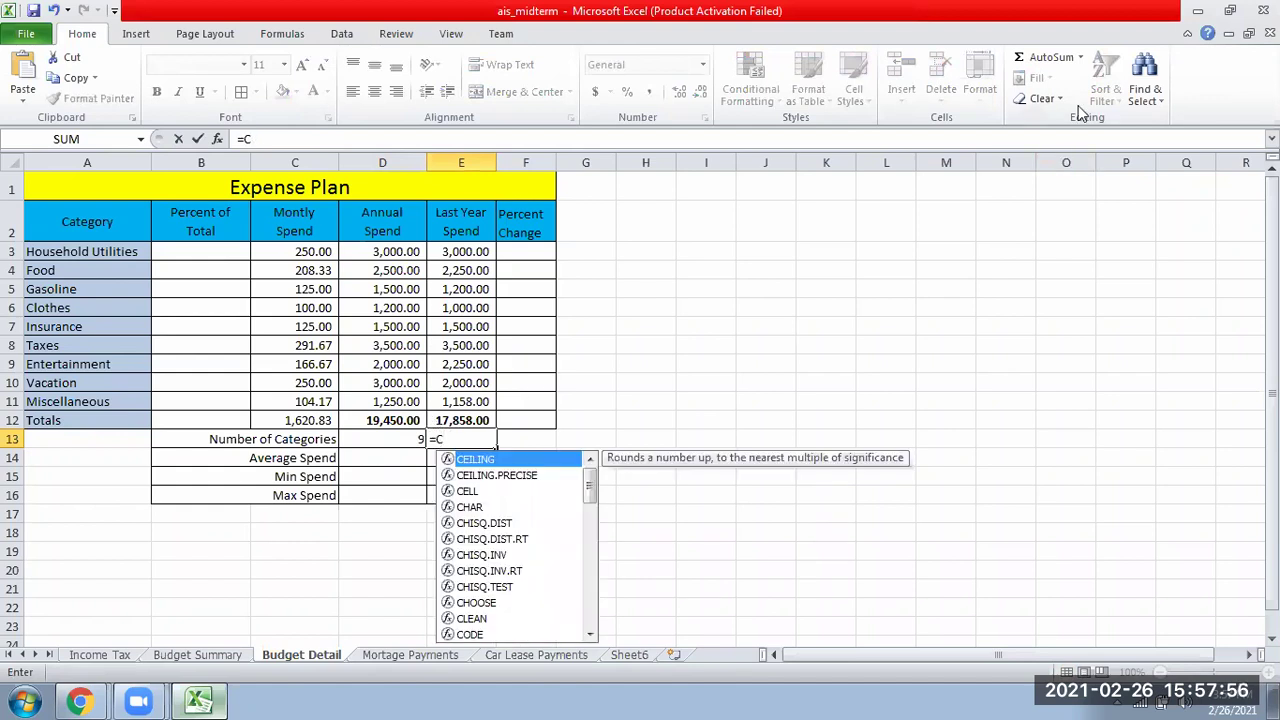
{"action": "type", "text": "0"}
{"action": "key", "text": "BackSpace"}
{"action": "type", "text": "OUNT("}
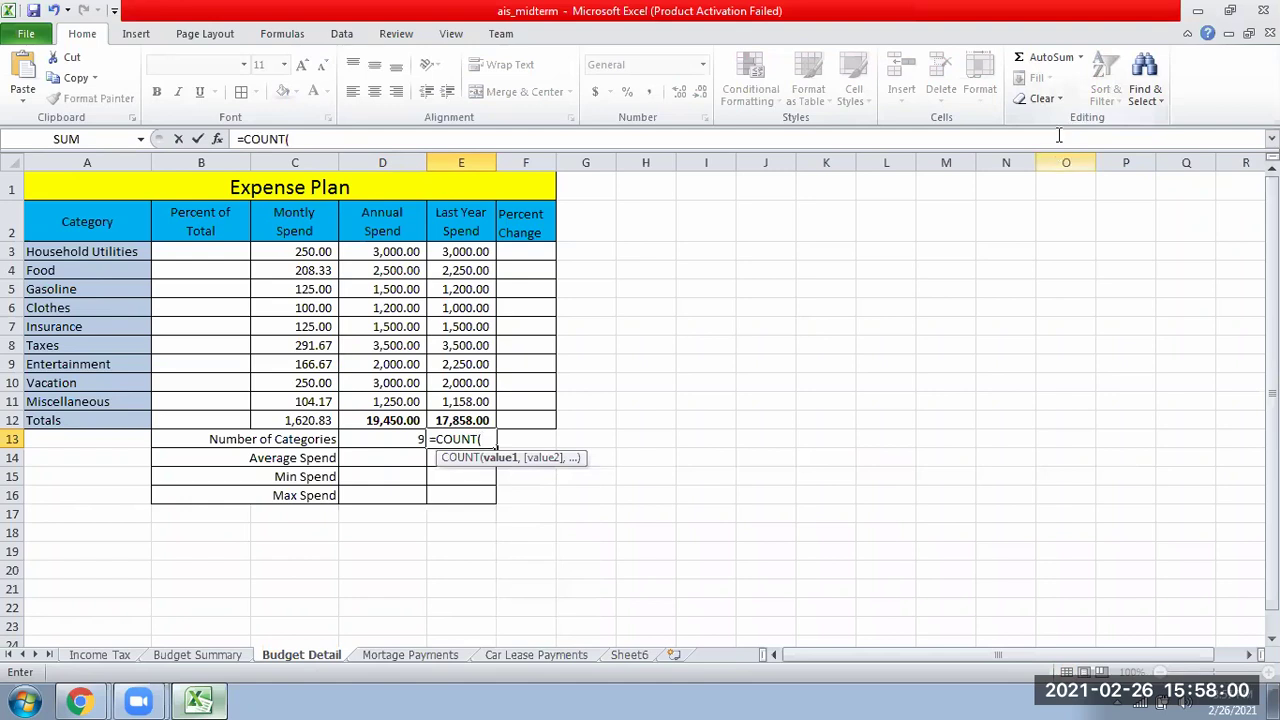
{"action": "left_click", "coordinate": [471, 247]}
{"action": "left_click_drag", "start_coordinate": [471, 247], "coordinate": [470, 401]}
{"action": "type", "text": ")"}
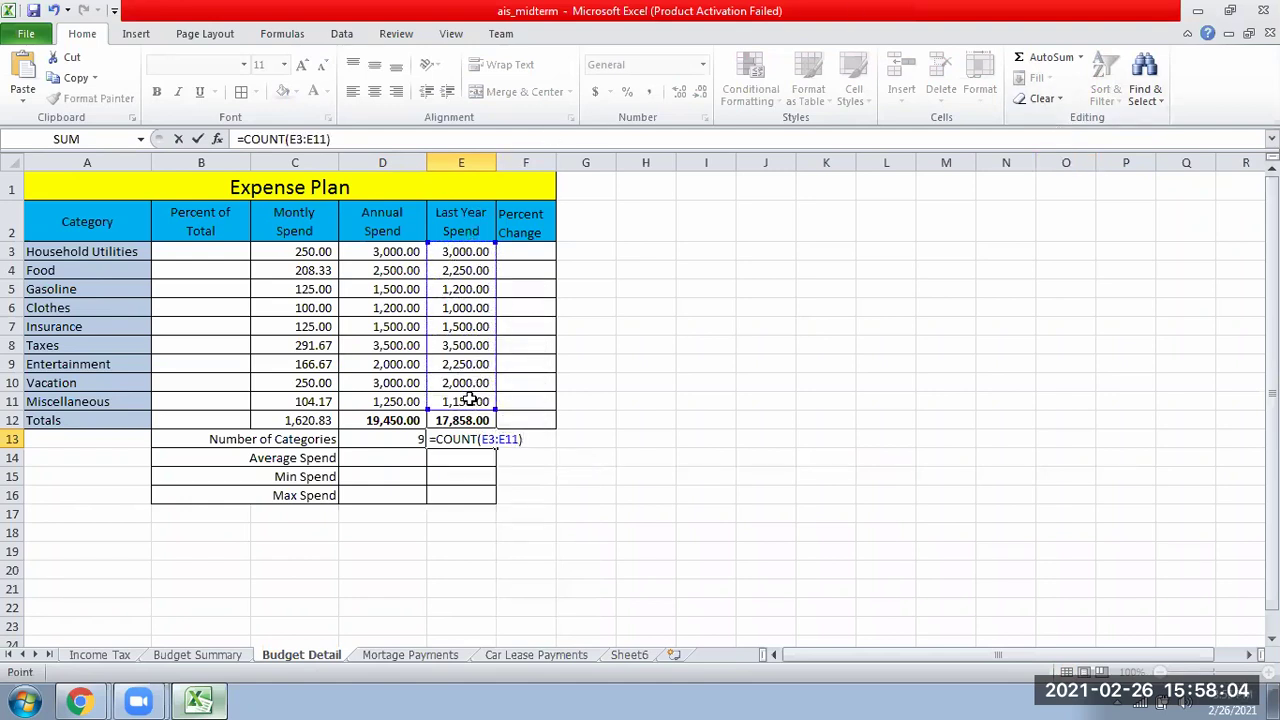
{"action": "key", "text": "Return"}
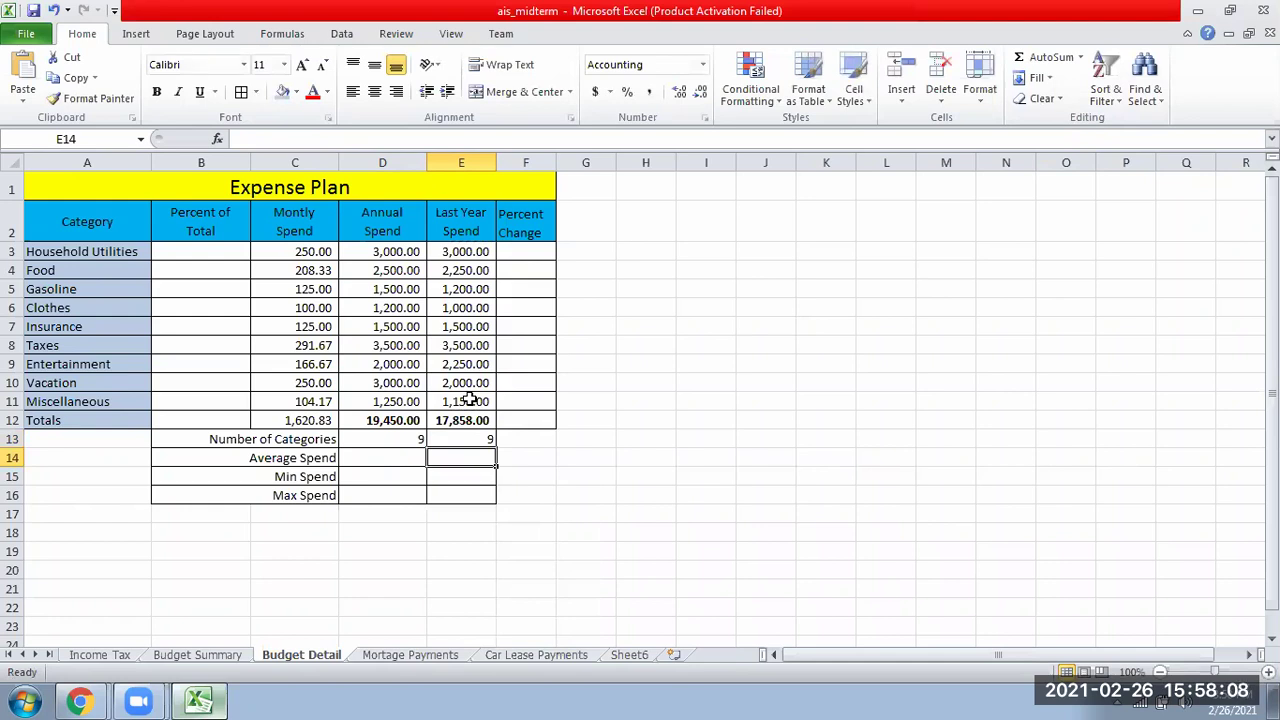
{"action": "left_click", "coordinate": [312, 443]}
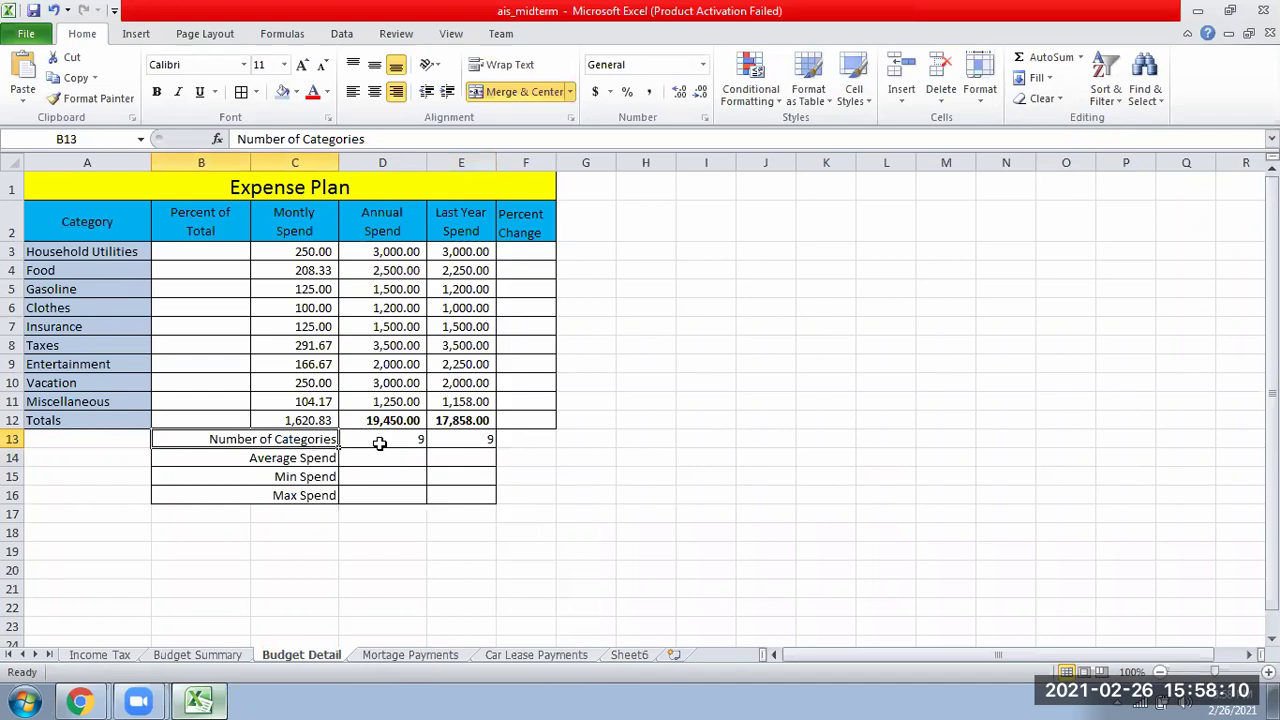
Step: Inspect the formulas behind the count, monthly spend and totals cells, and the number format of C3:E12
{"action": "left_click", "coordinate": [390, 444]}
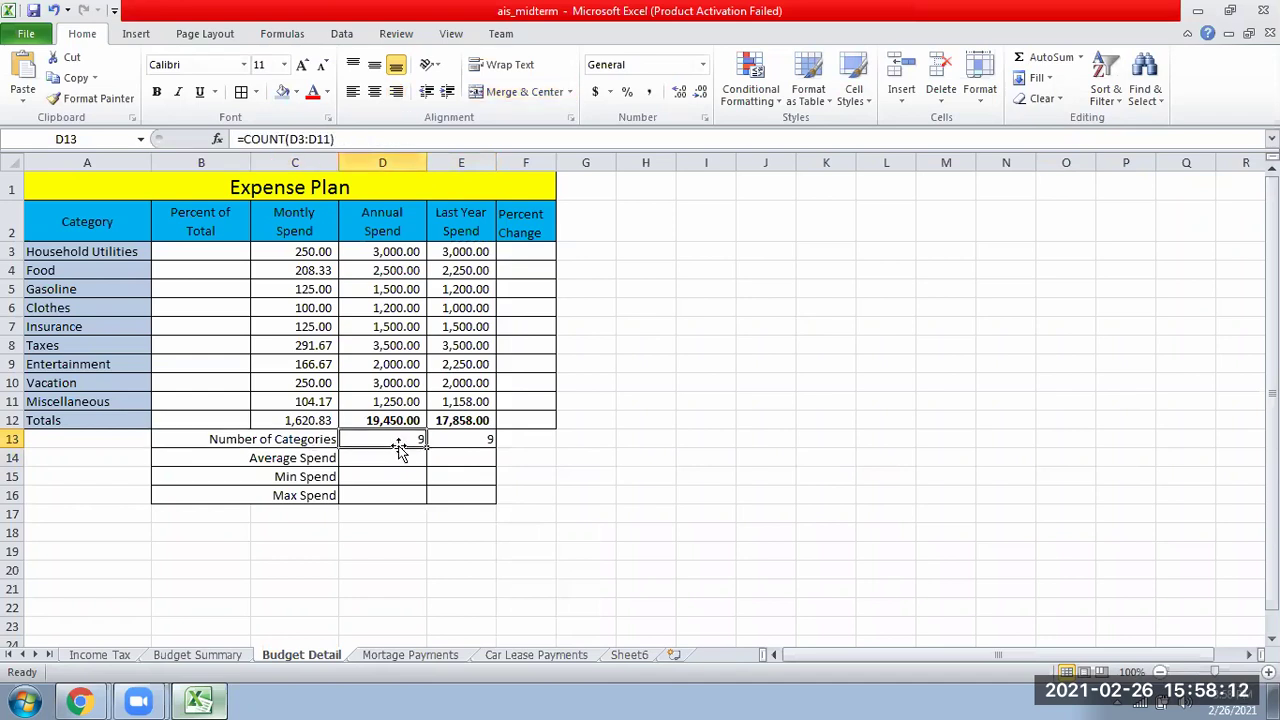
{"action": "left_click", "coordinate": [313, 253]}
{"action": "left_click", "coordinate": [377, 256]}
{"action": "left_click", "coordinate": [313, 252]}
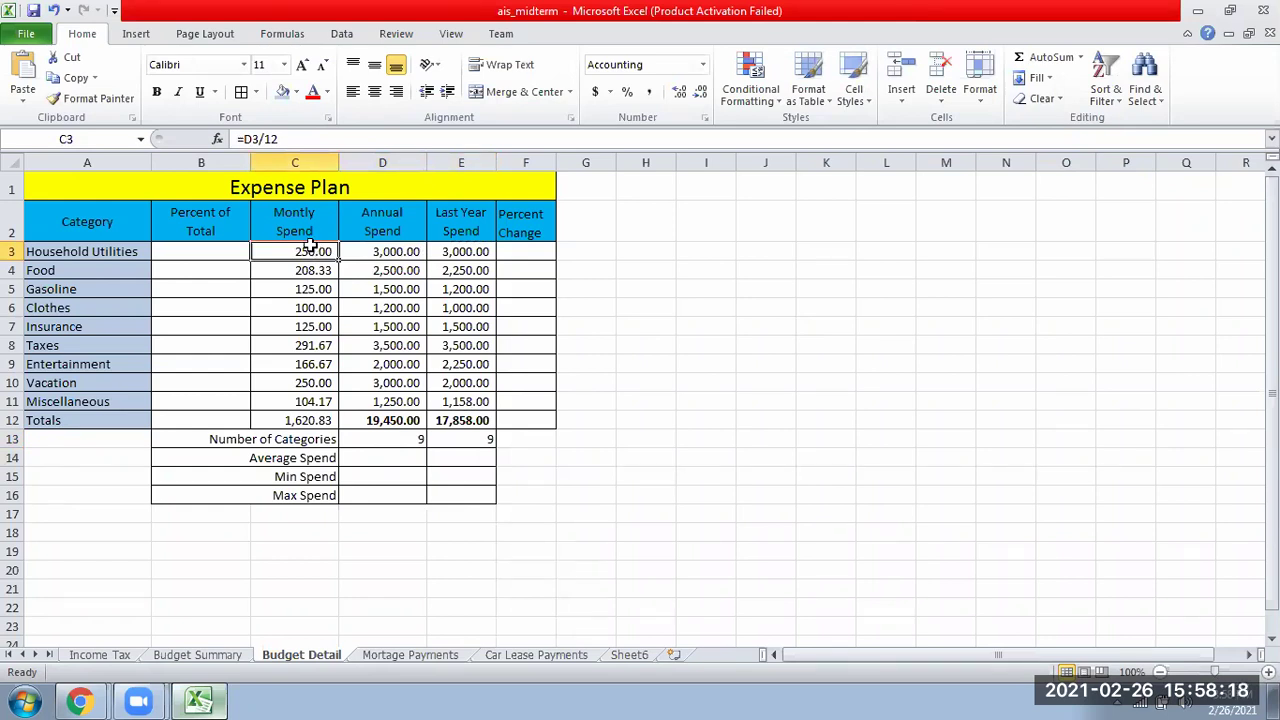
{"action": "left_click", "coordinate": [300, 420]}
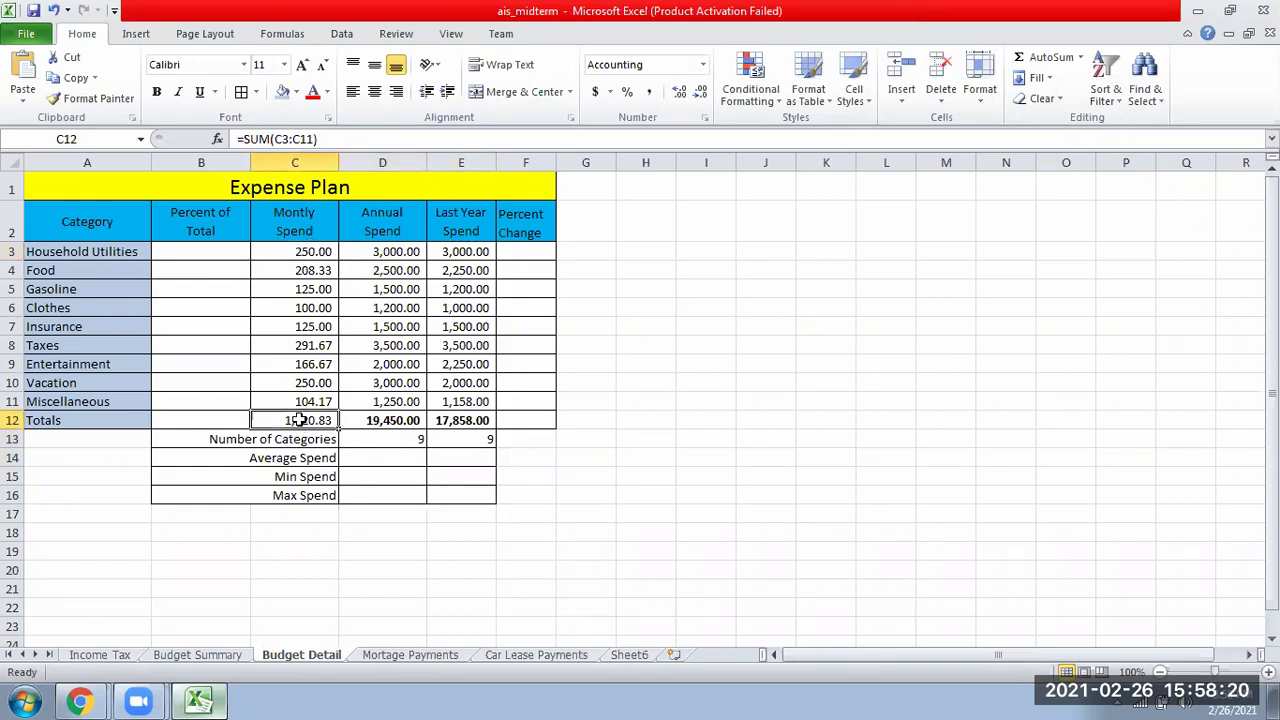
{"action": "left_click_drag", "start_coordinate": [277, 254], "coordinate": [444, 399]}
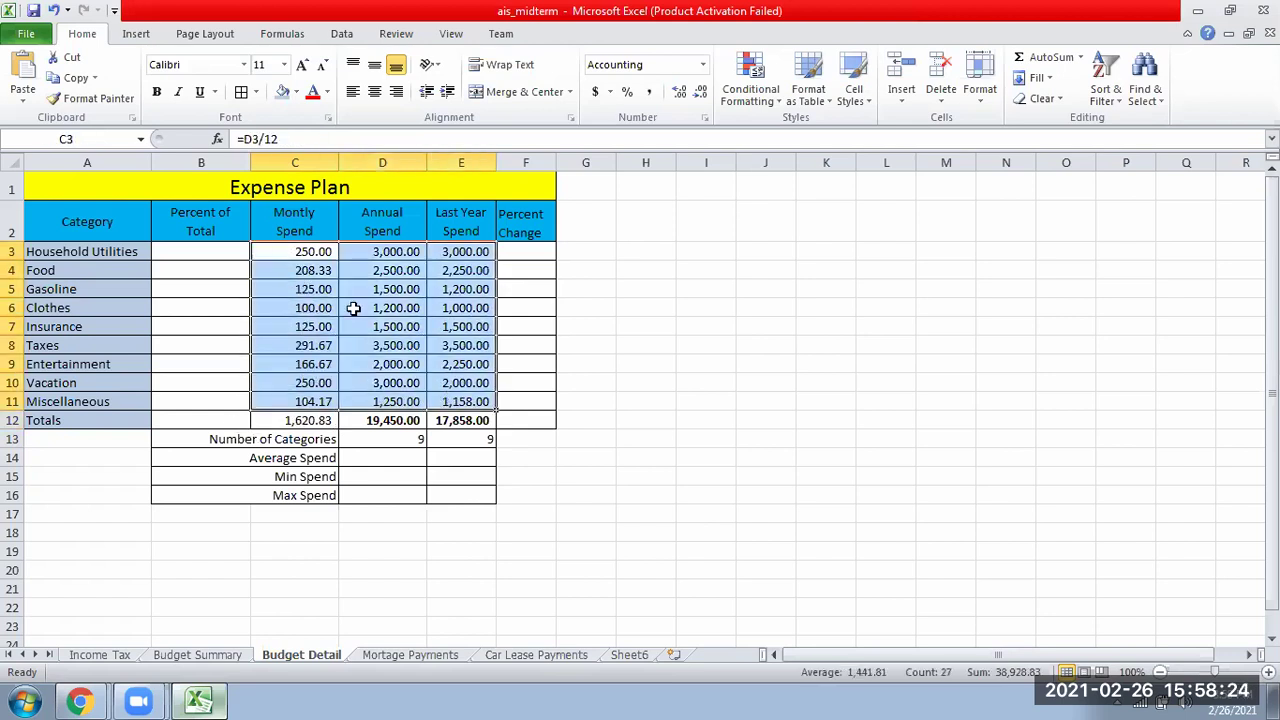
{"action": "left_click_drag", "start_coordinate": [277, 252], "coordinate": [470, 415]}
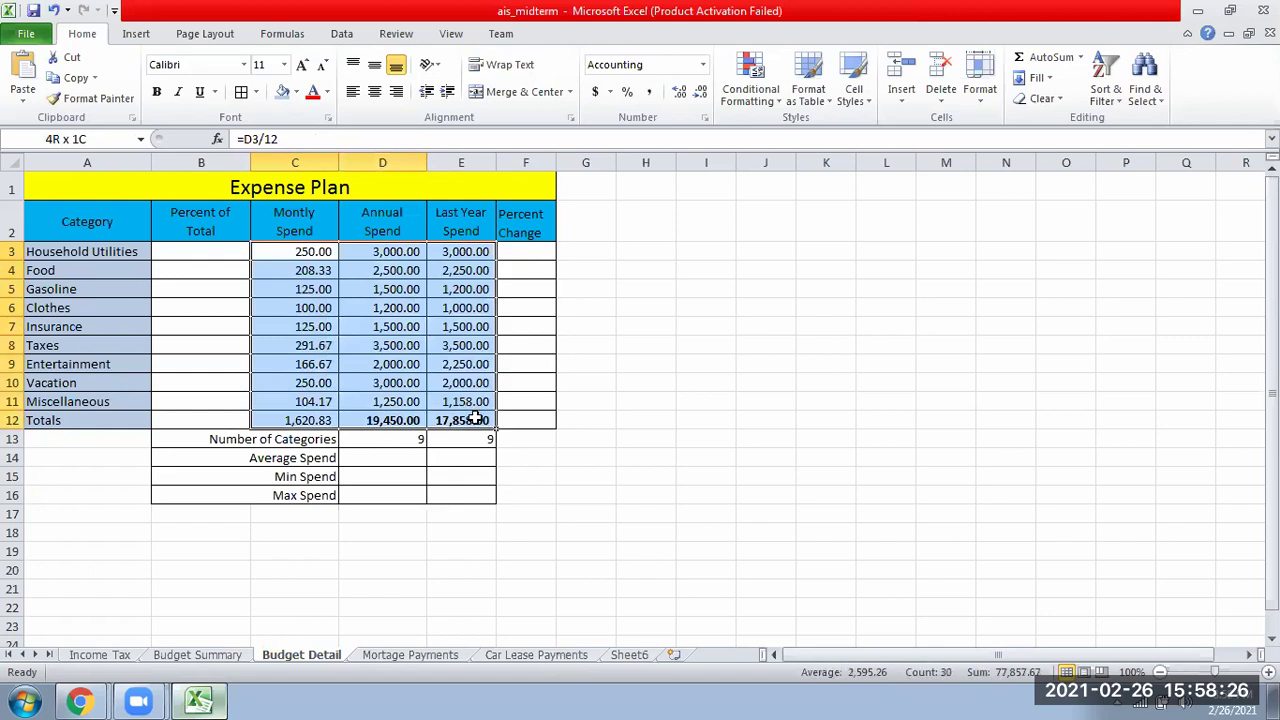
{"action": "left_click_drag", "start_coordinate": [281, 251], "coordinate": [468, 421]}
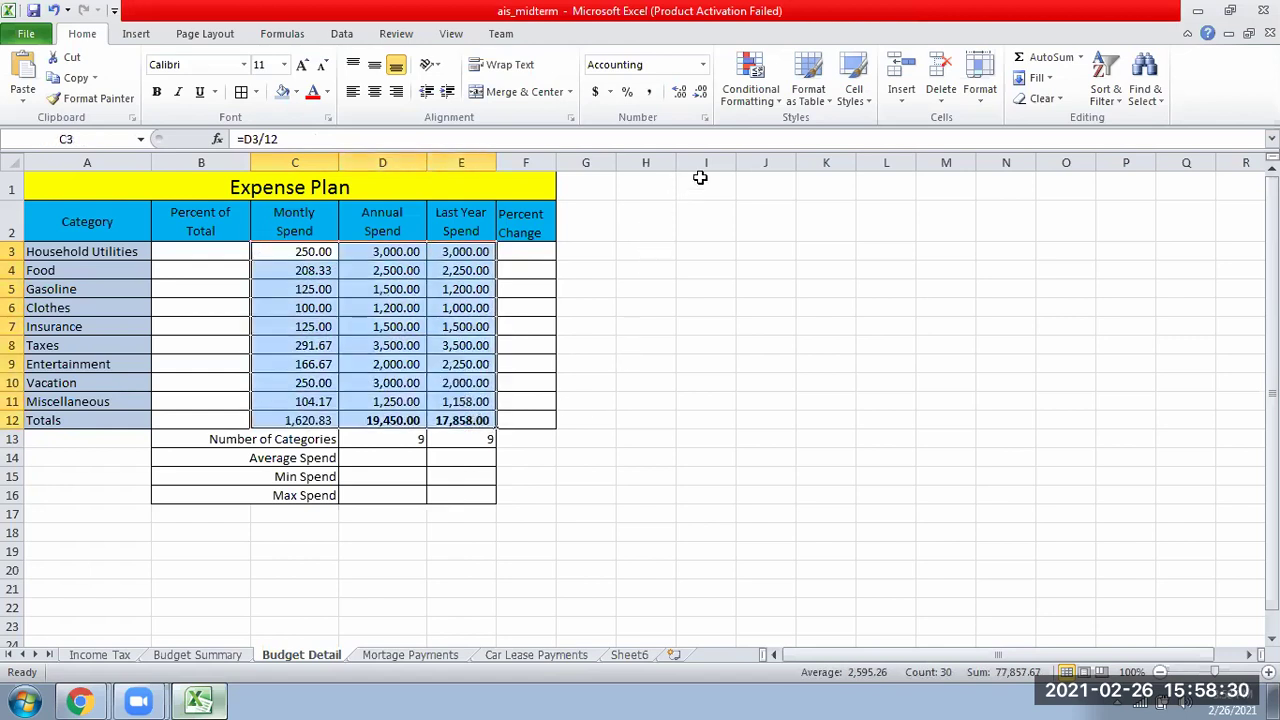
{"action": "left_click", "coordinate": [705, 118]}
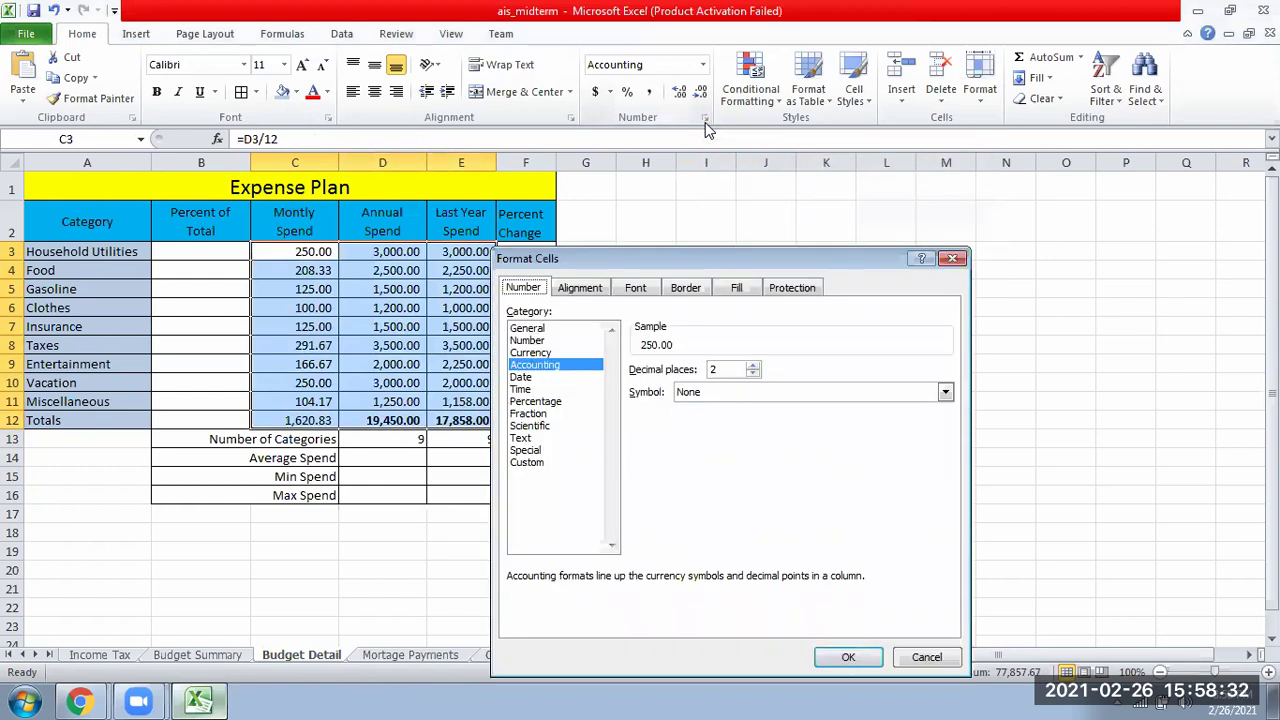
{"action": "left_click", "coordinate": [952, 258]}
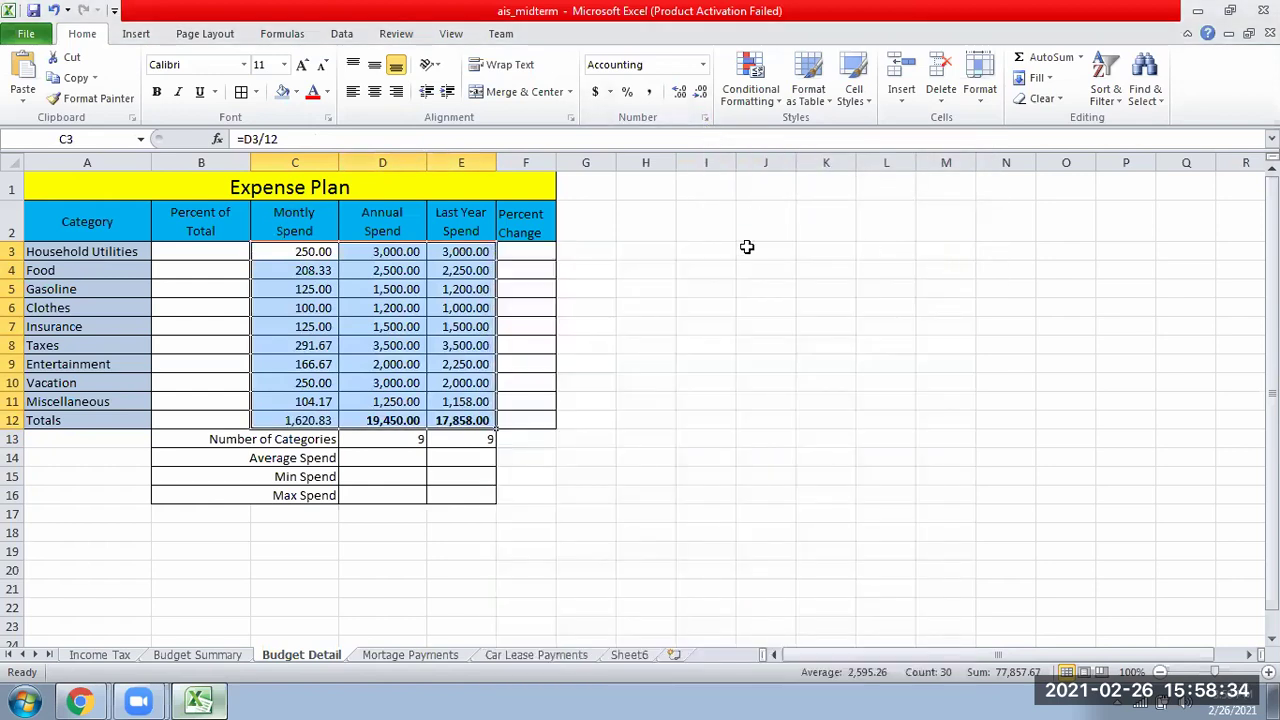
Step: Try entering $25 in C3, the Household Utilities monthly spend, and undo the entry
{"action": "left_click", "coordinate": [291, 252]}
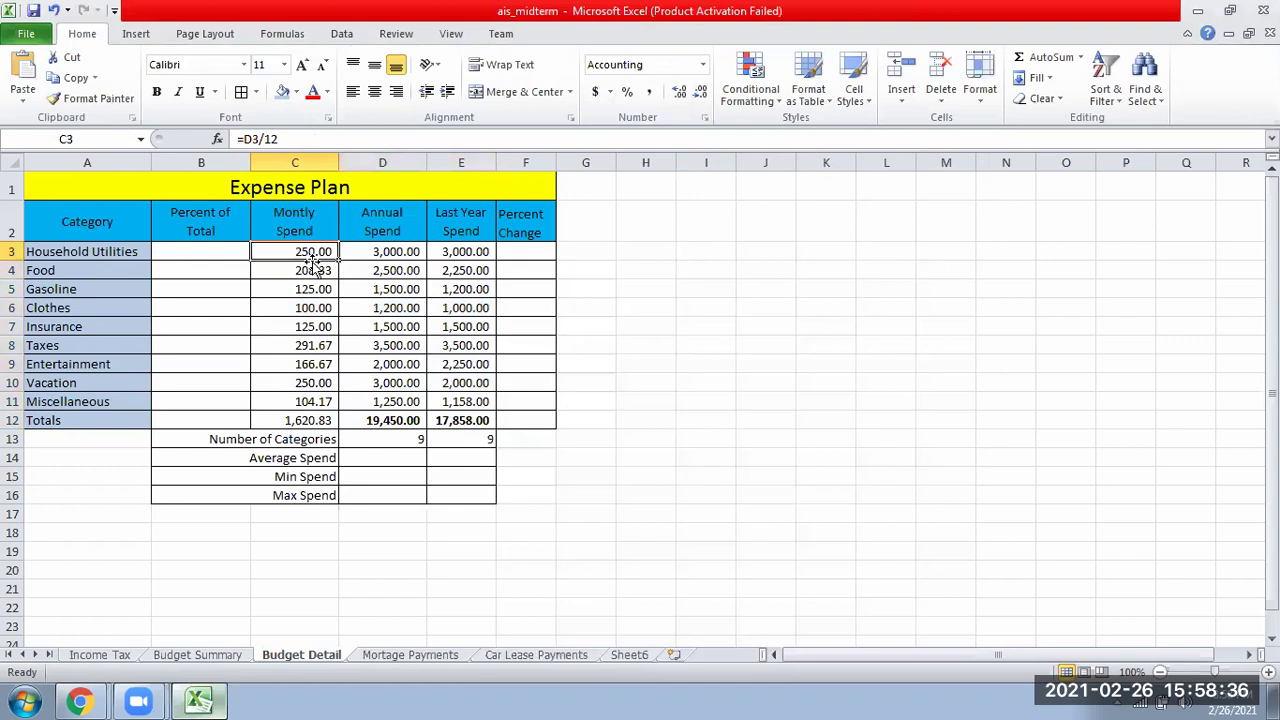
{"action": "type", "text": "$"}
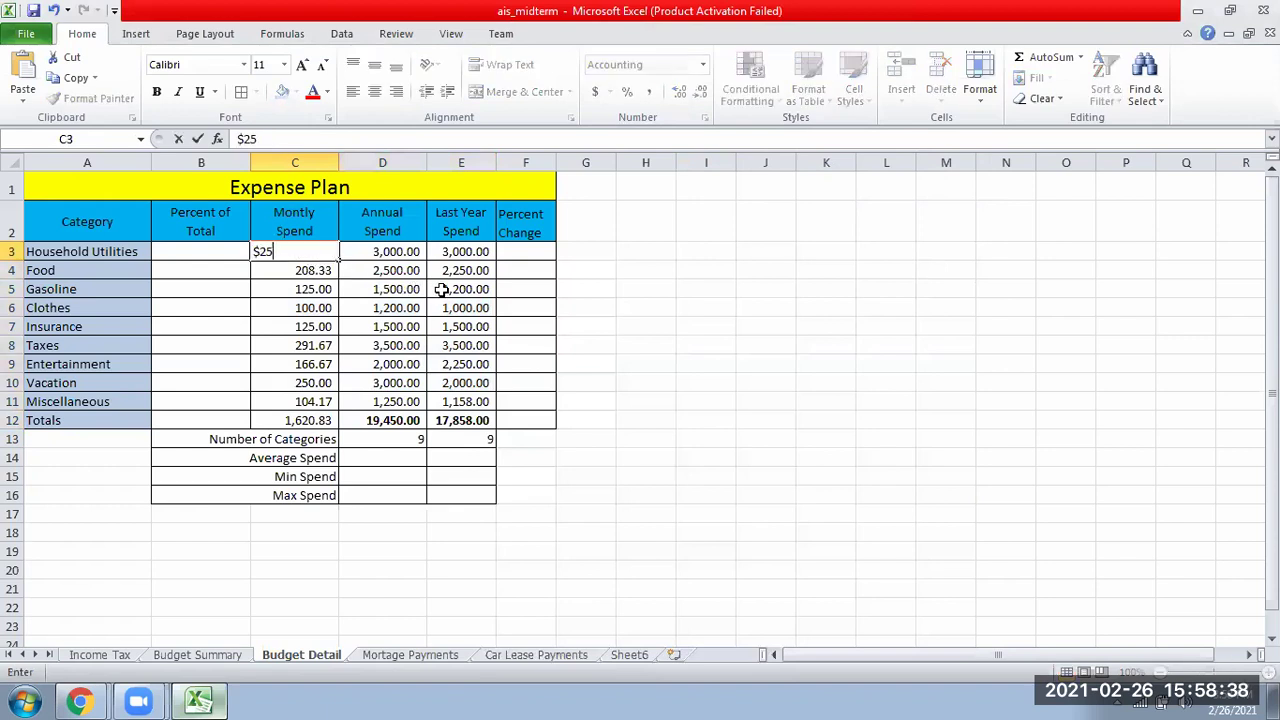
{"action": "type", "text": "25"}
{"action": "key", "text": "Return"}
{"action": "left_click", "coordinate": [313, 250]}
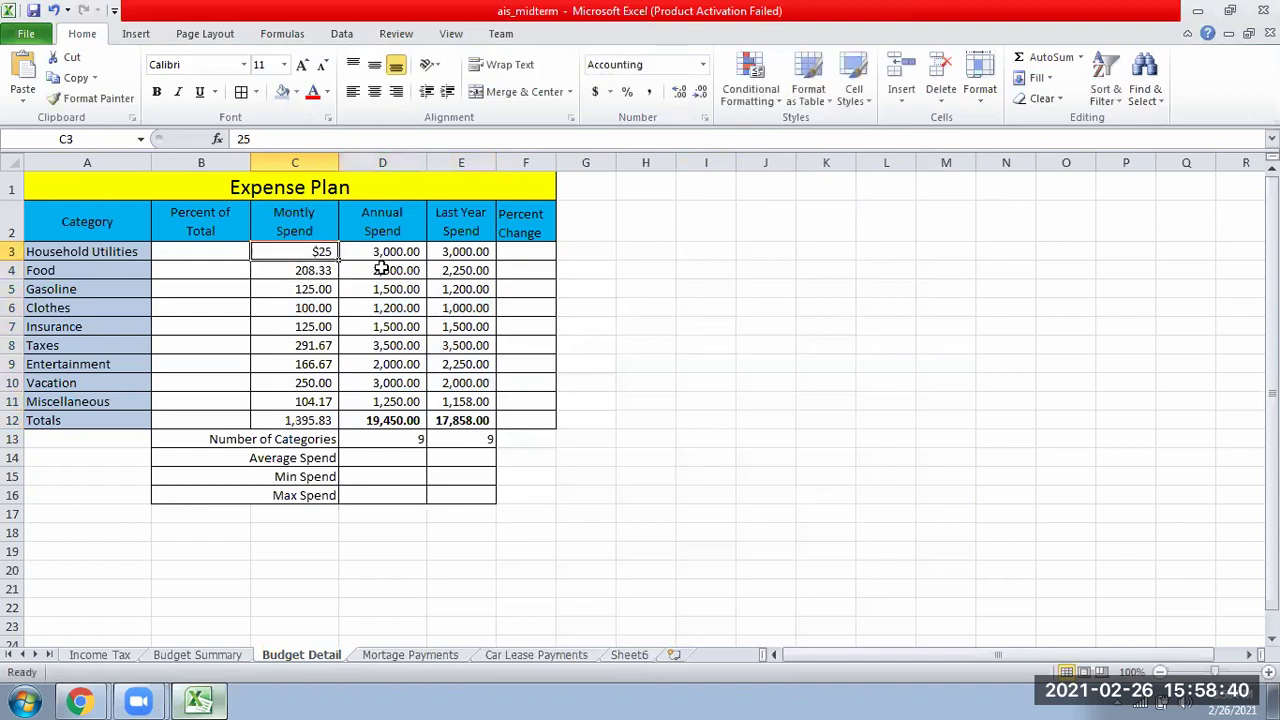
{"action": "key", "text": "ctrl+z"}
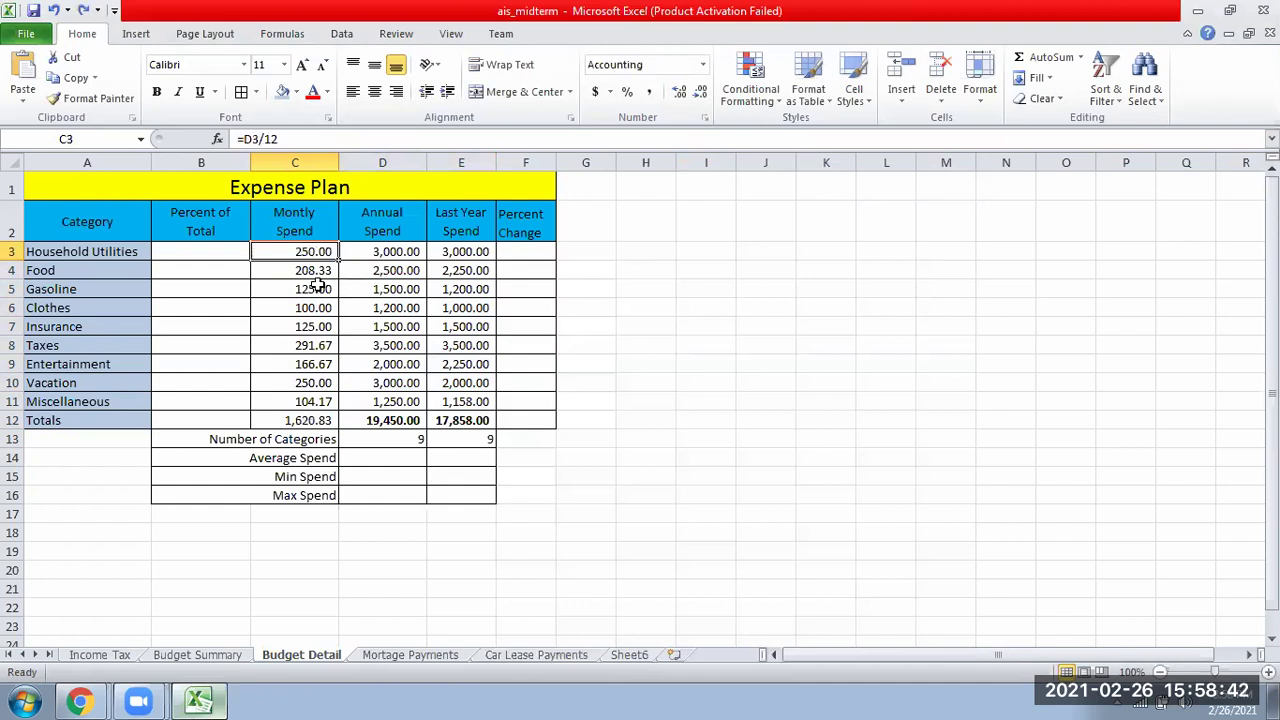
Step: Format the spend amounts and totals in C3:E12 as Currency with the PHP symbol
{"action": "left_click_drag", "start_coordinate": [280, 252], "coordinate": [470, 418]}
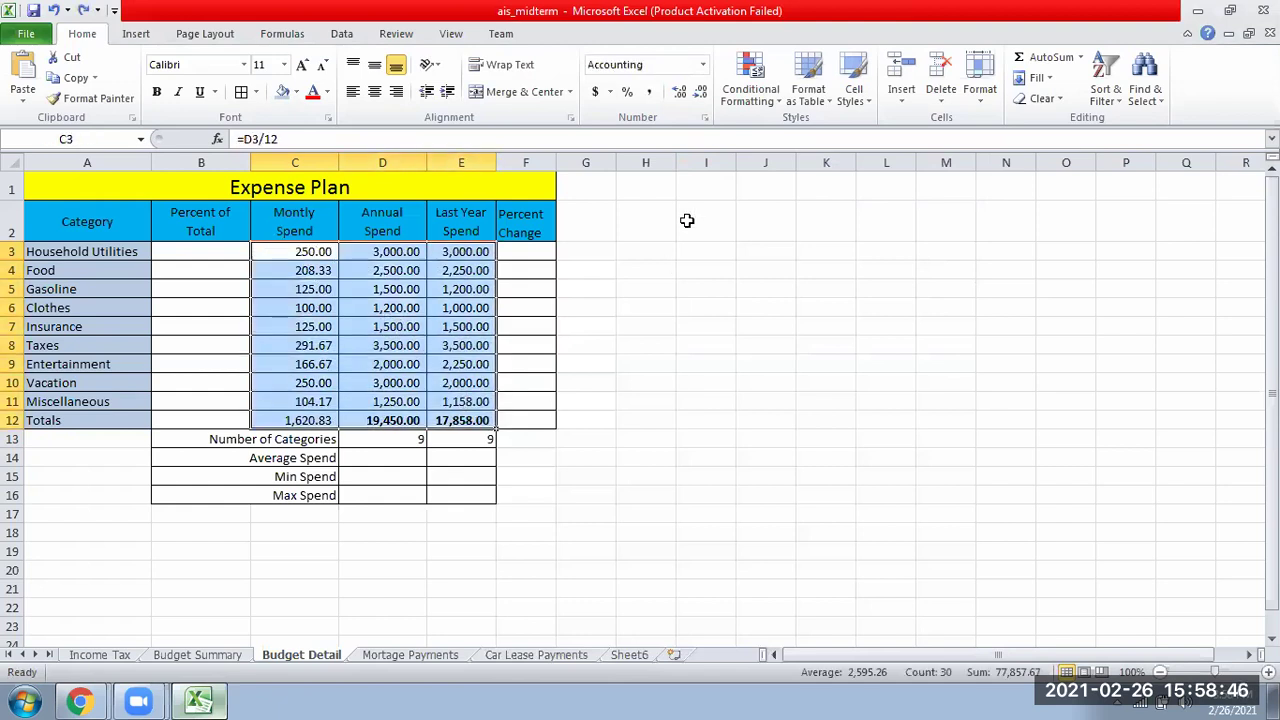
{"action": "left_click", "coordinate": [705, 119]}
{"action": "left_click", "coordinate": [543, 352]}
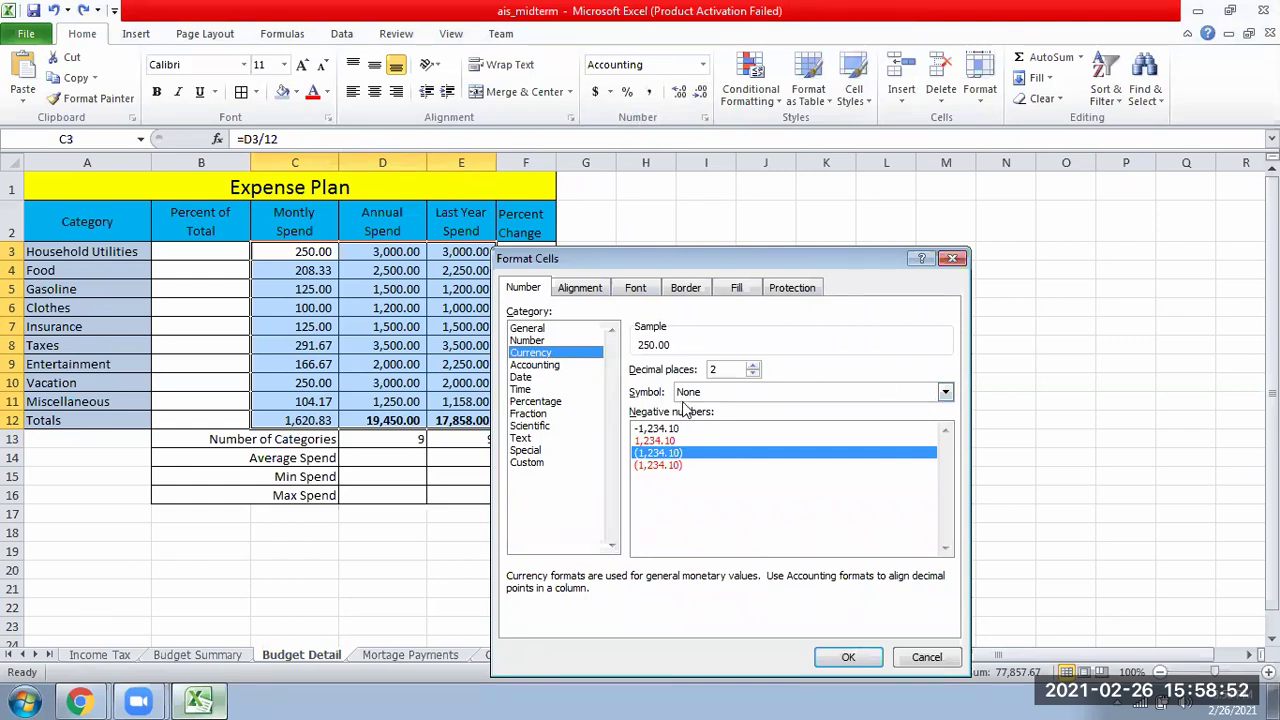
{"action": "left_click", "coordinate": [945, 393]}
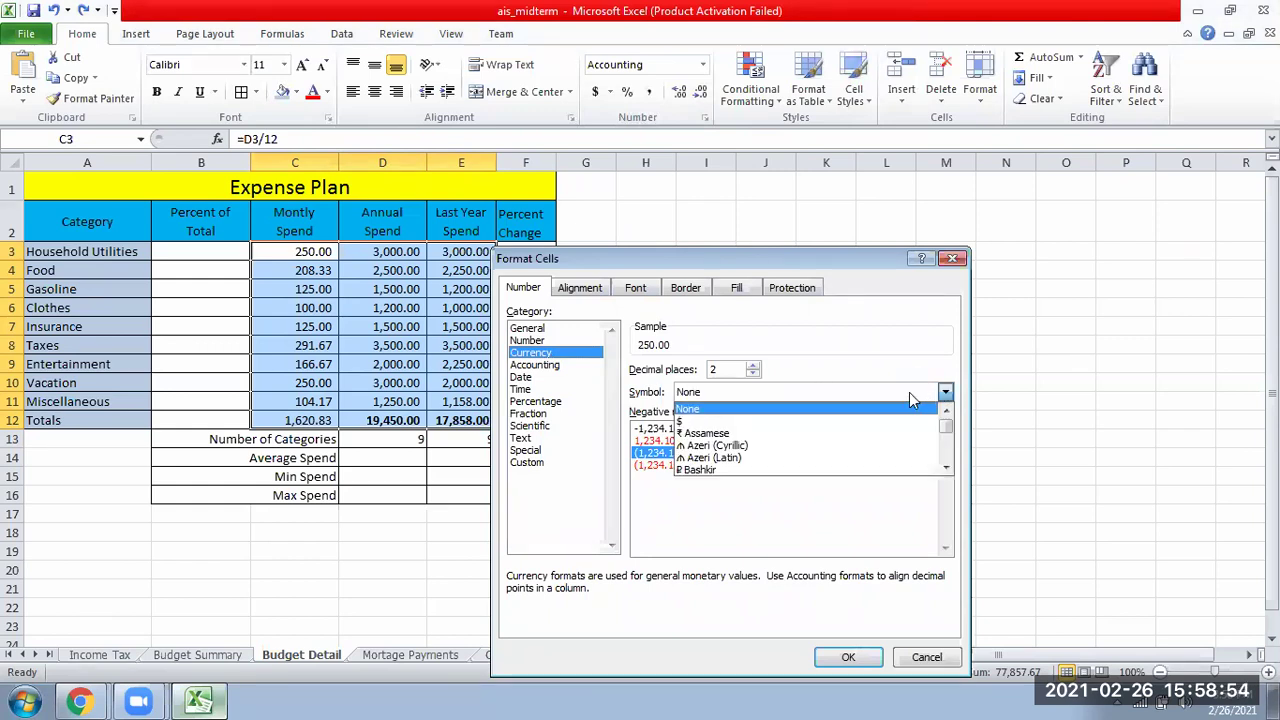
{"action": "key", "text": "p"}
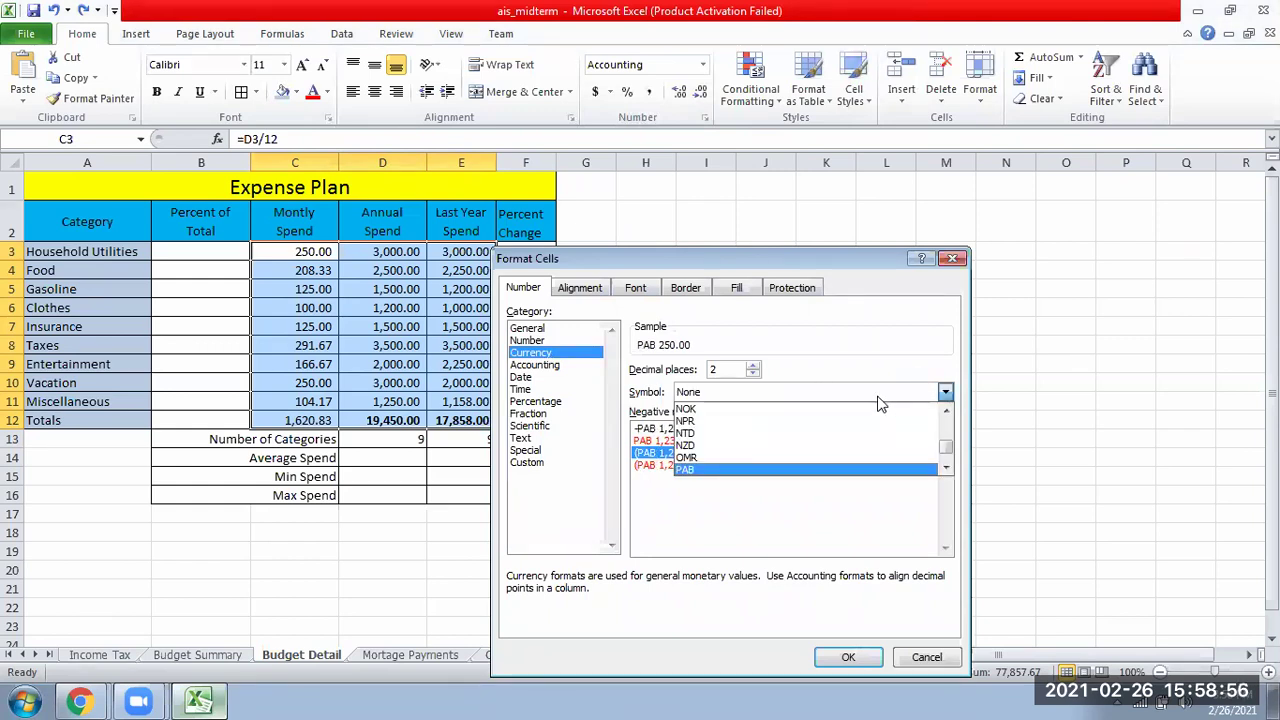
{"action": "left_click", "coordinate": [947, 473]}
{"action": "left_click", "coordinate": [791, 463]}
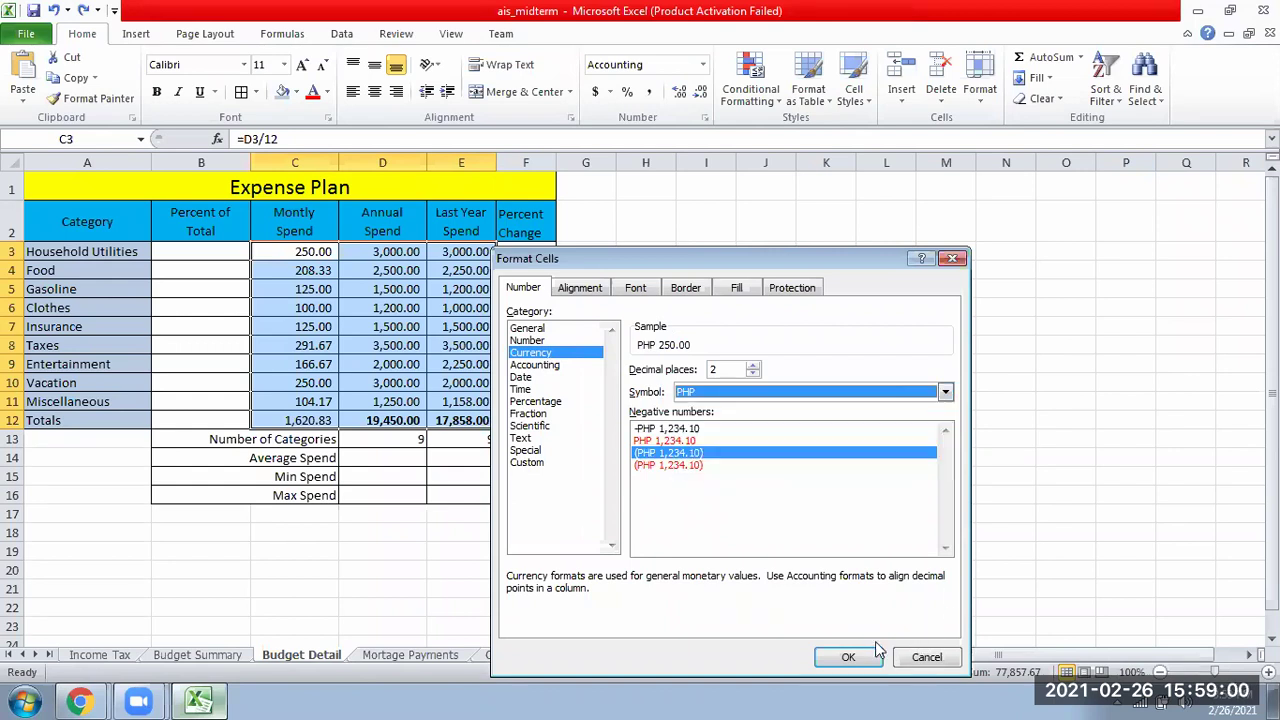
{"action": "left_click", "coordinate": [848, 657]}
{"action": "left_click_drag", "start_coordinate": [290, 251], "coordinate": [466, 418]}
{"action": "left_click", "coordinate": [300, 255]}
Step: Test the currency format by entering 50000 as the Household Utilities annual spend in D3, and undo the entry
{"action": "left_click", "coordinate": [393, 252]}
{"action": "type", "text": "50,0"}
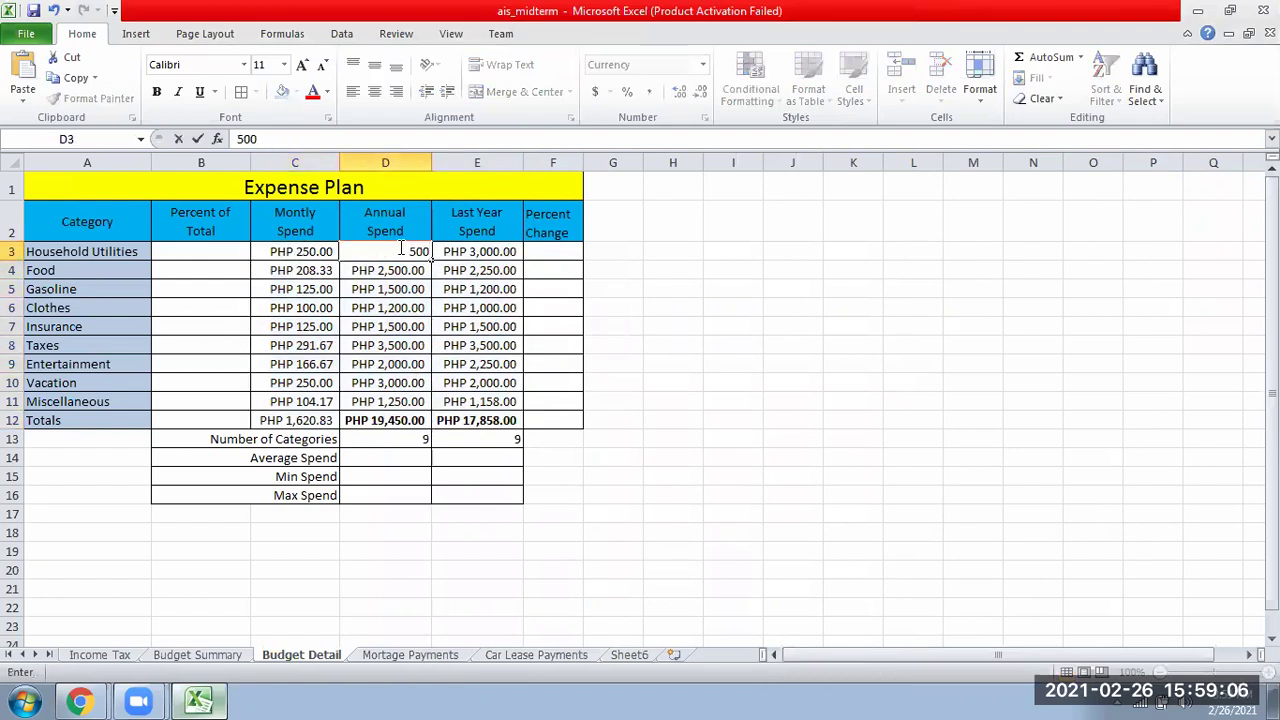
{"action": "type", "text": "00"}
{"action": "key", "text": "Return"}
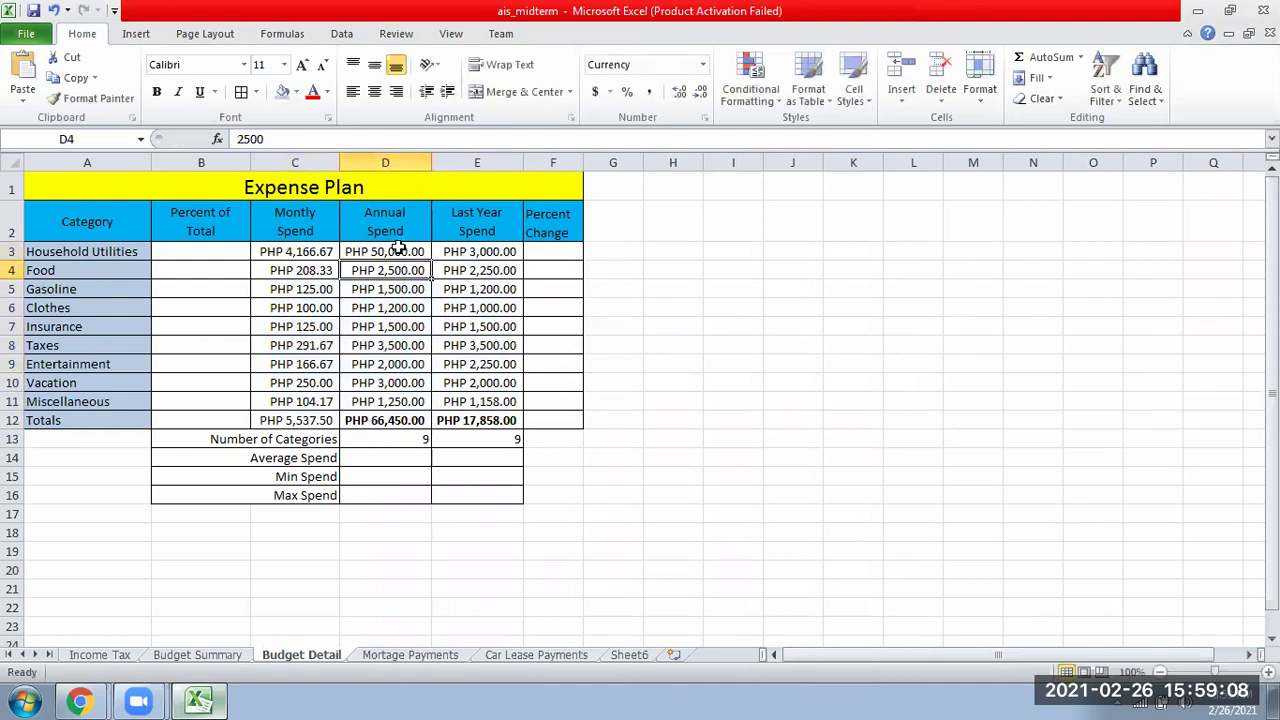
{"action": "left_click", "coordinate": [400, 400]}
{"action": "left_click", "coordinate": [403, 250]}
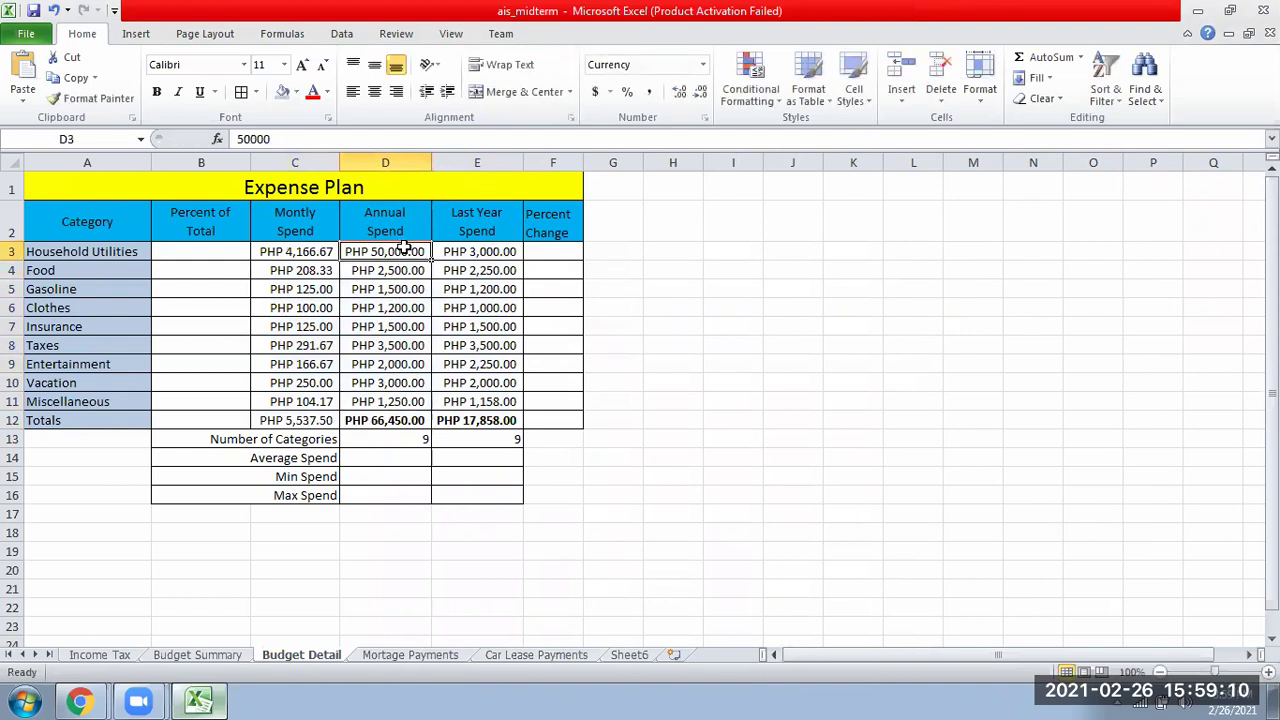
{"action": "key", "text": "ctrl+z"}
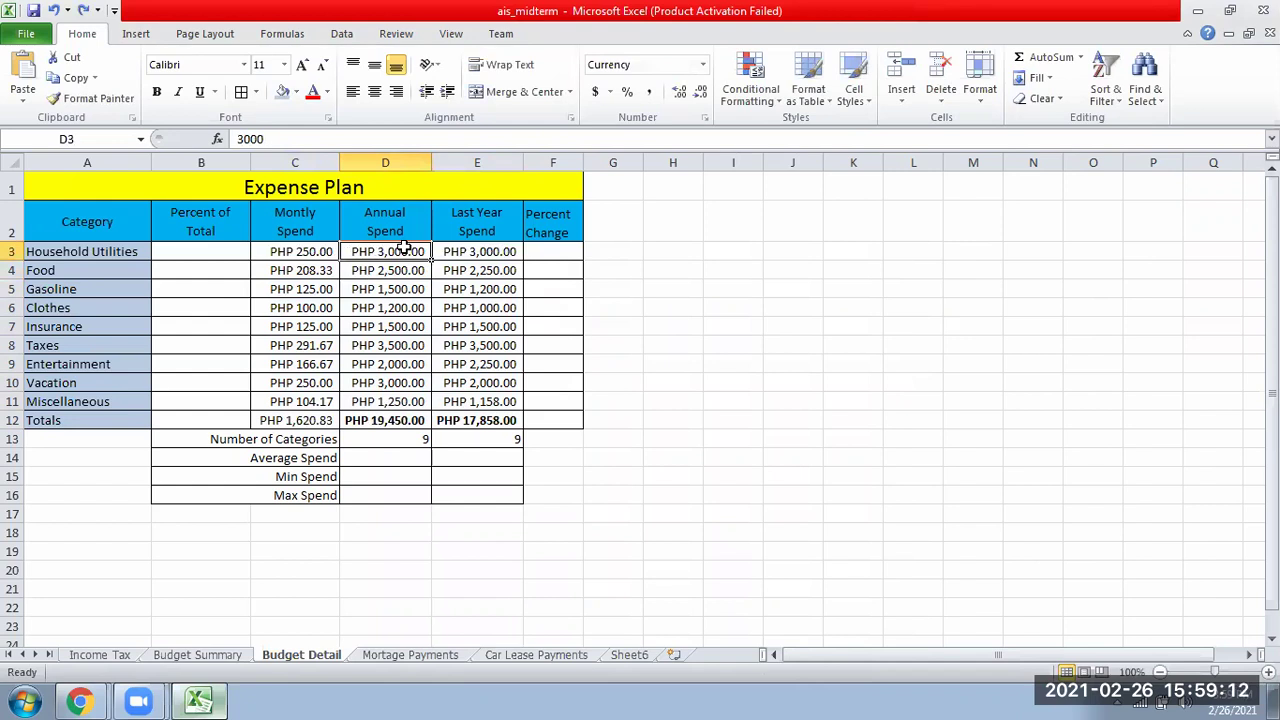
{"action": "left_click", "coordinate": [312, 290]}
Step: Try putting a $ sign in I3 and 500 in J3 as separate cells, and undo both entries
{"action": "left_click", "coordinate": [718, 255]}
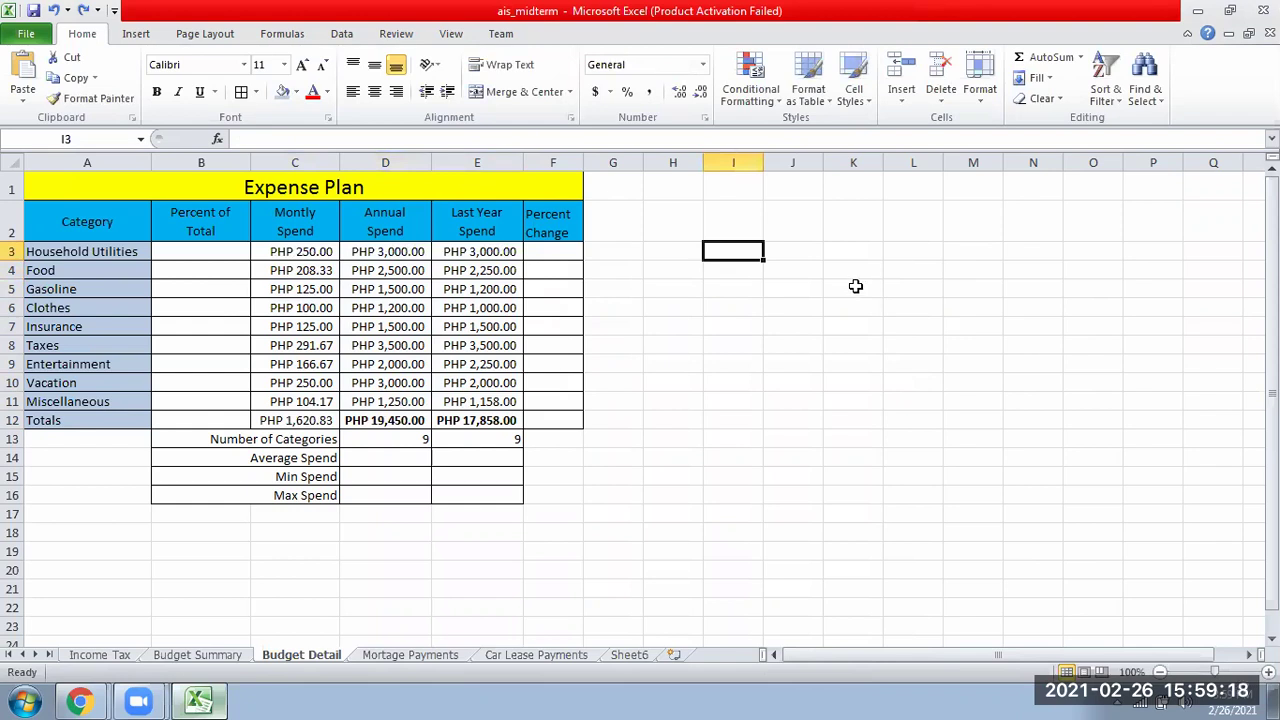
{"action": "type", "text": "$"}
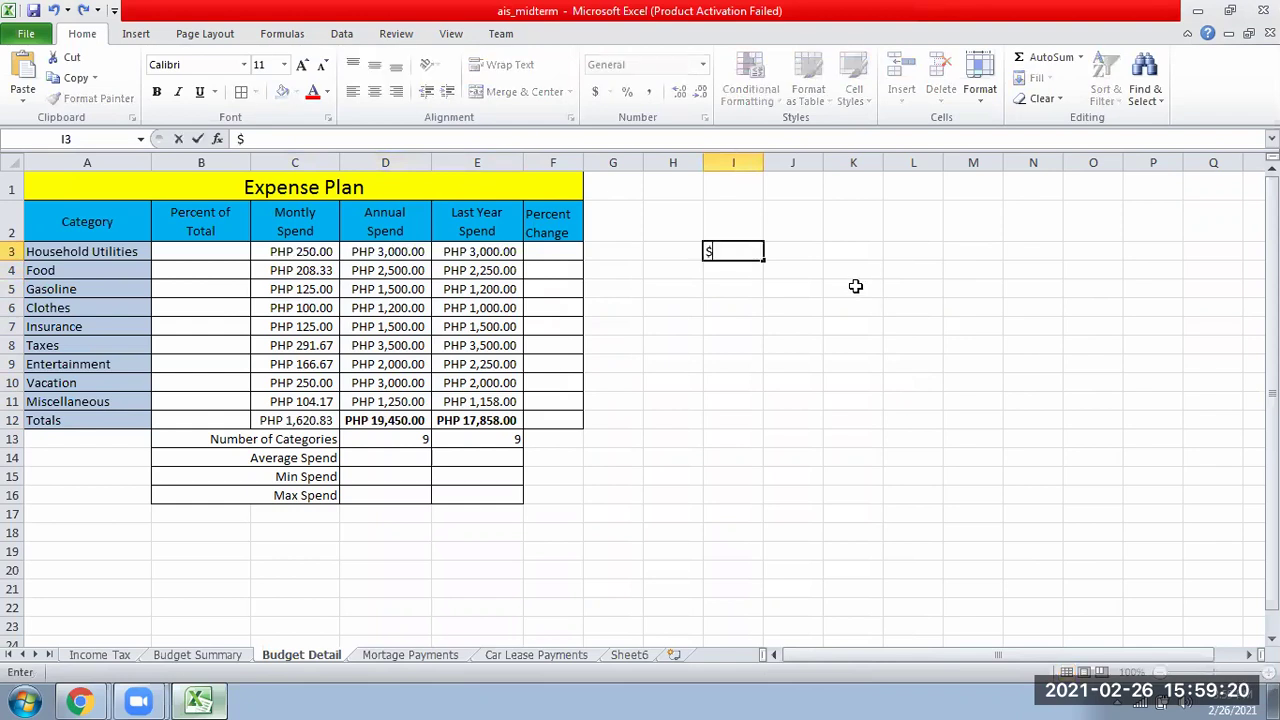
{"action": "key", "text": "Tab"}
{"action": "type", "text": "5"}
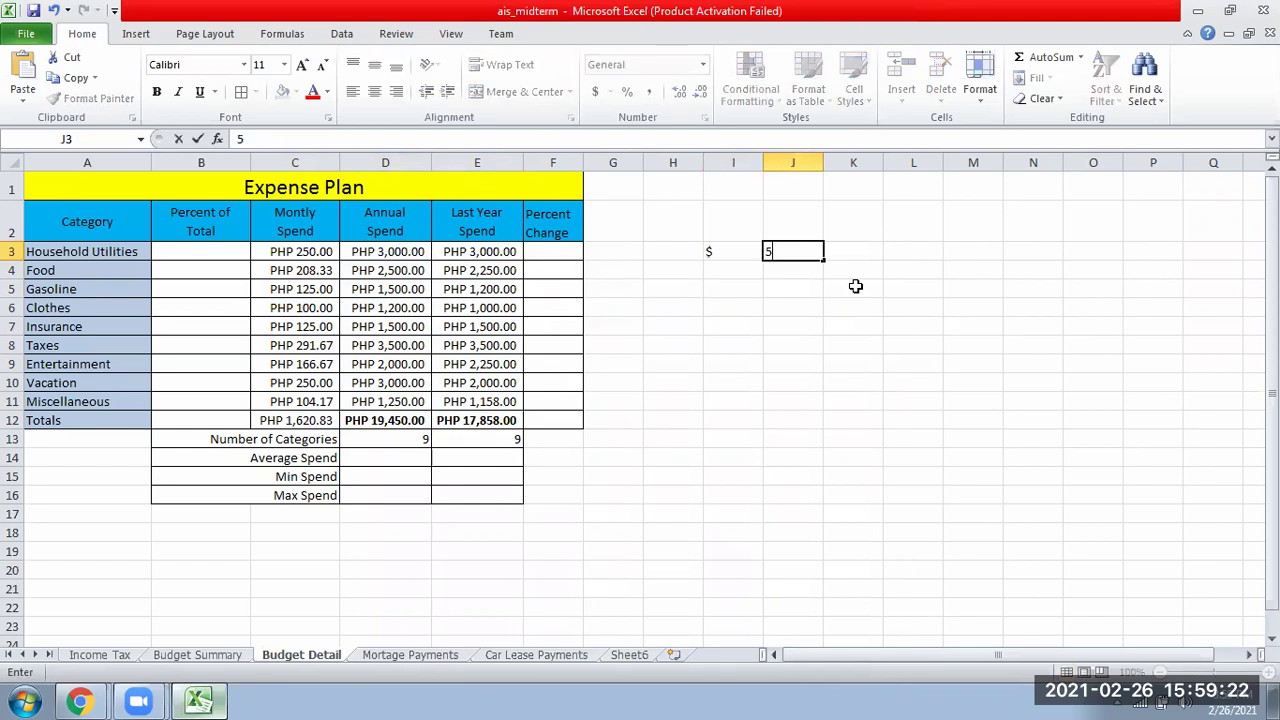
{"action": "type", "text": "00"}
{"action": "key", "text": "Return"}
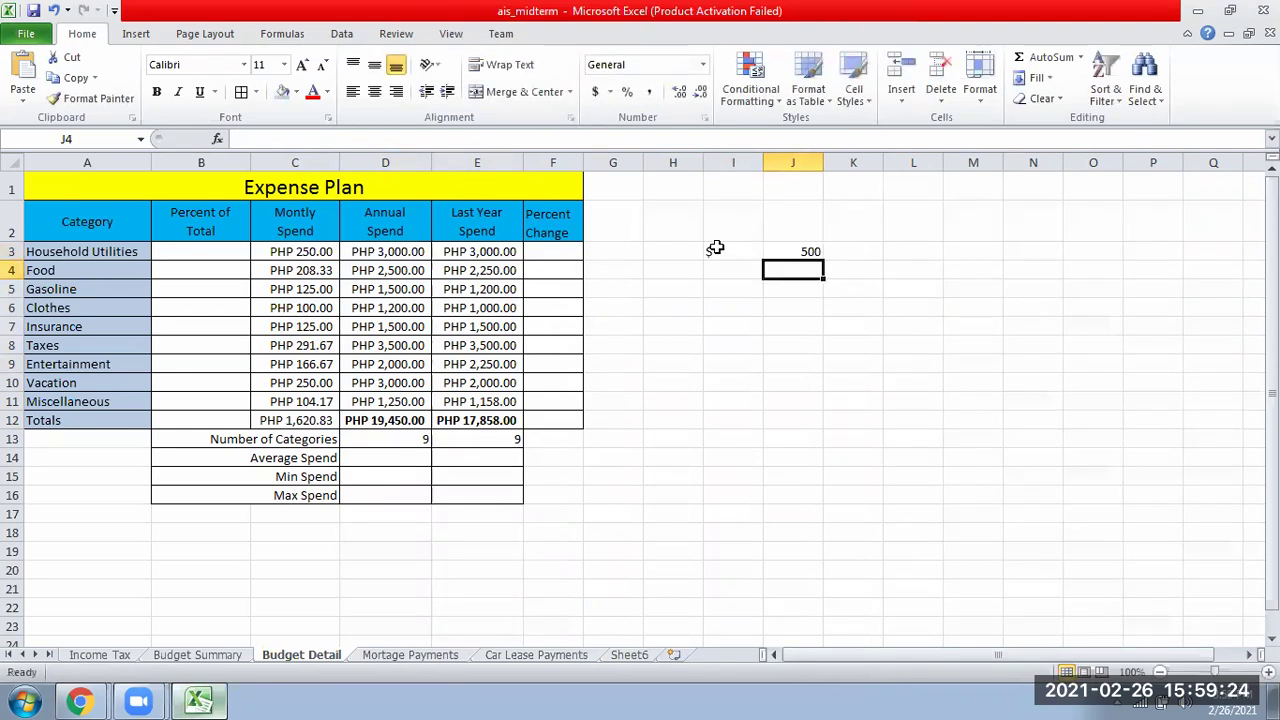
{"action": "left_click_drag", "start_coordinate": [714, 250], "coordinate": [825, 260]}
{"action": "key", "text": "ctrl+z"}
{"action": "key", "text": "ctrl+z"}
{"action": "key", "text": "ctrl+z"}
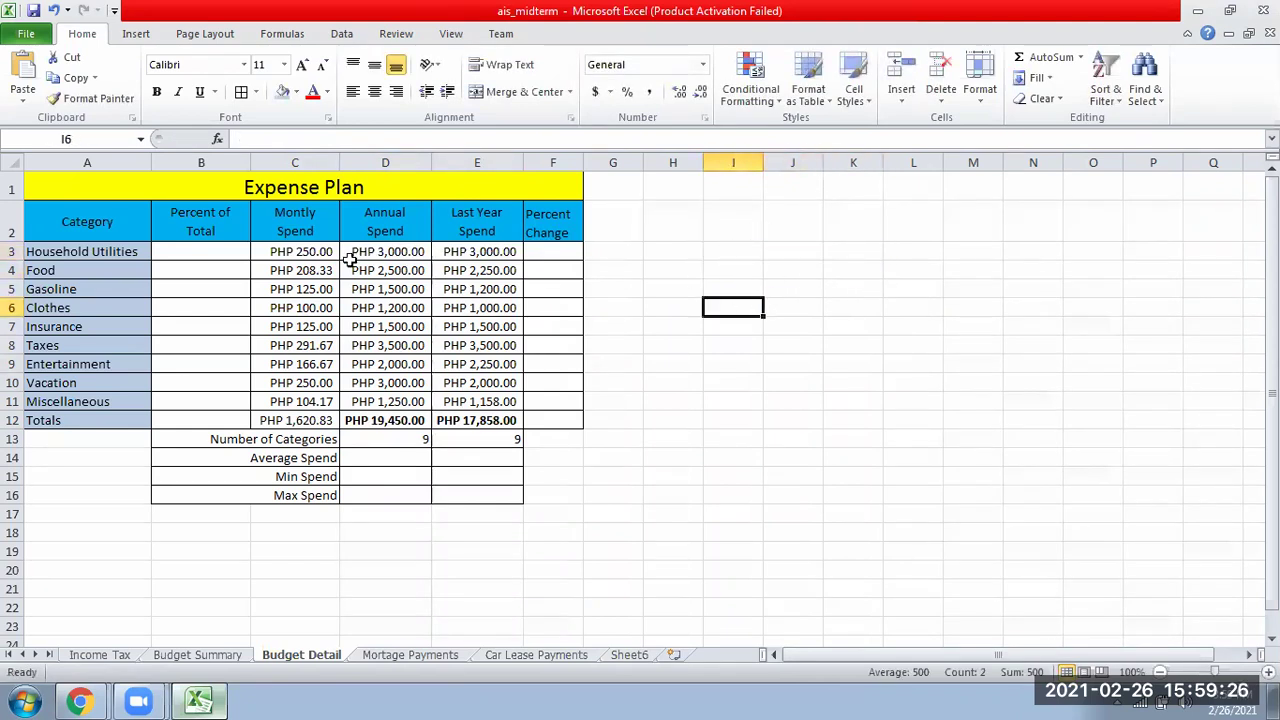
Step: Check the Currency format and its PHP symbol for the category amounts in C3:E11
{"action": "left_click", "coordinate": [292, 256]}
{"action": "left_click_drag", "start_coordinate": [292, 256], "coordinate": [477, 400]}
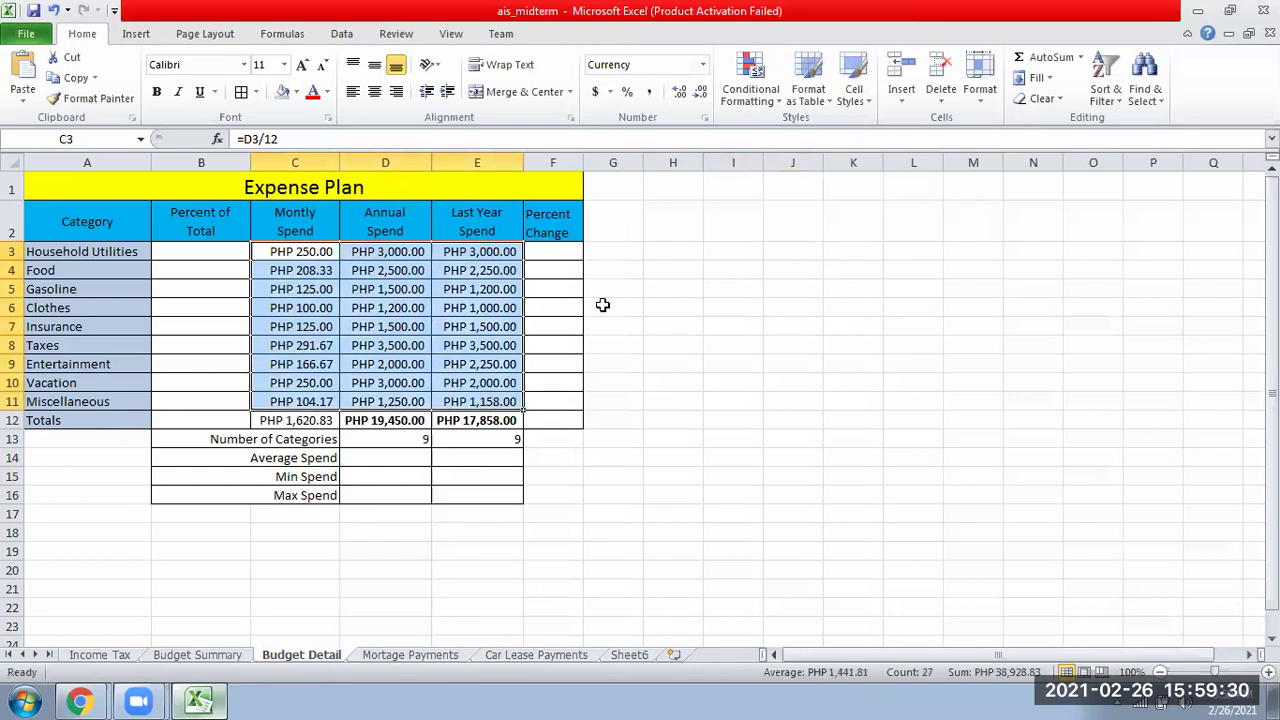
{"action": "left_click", "coordinate": [705, 120]}
{"action": "left_click", "coordinate": [553, 356]}
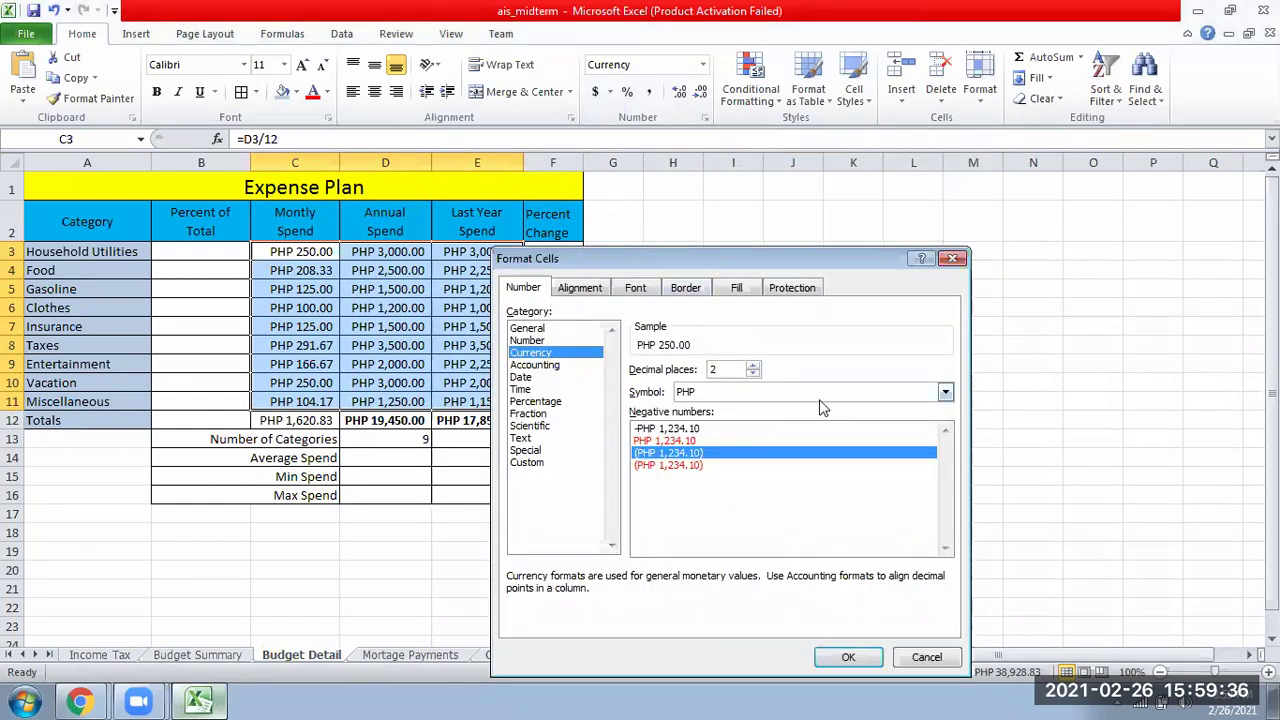
{"action": "left_click", "coordinate": [848, 657]}
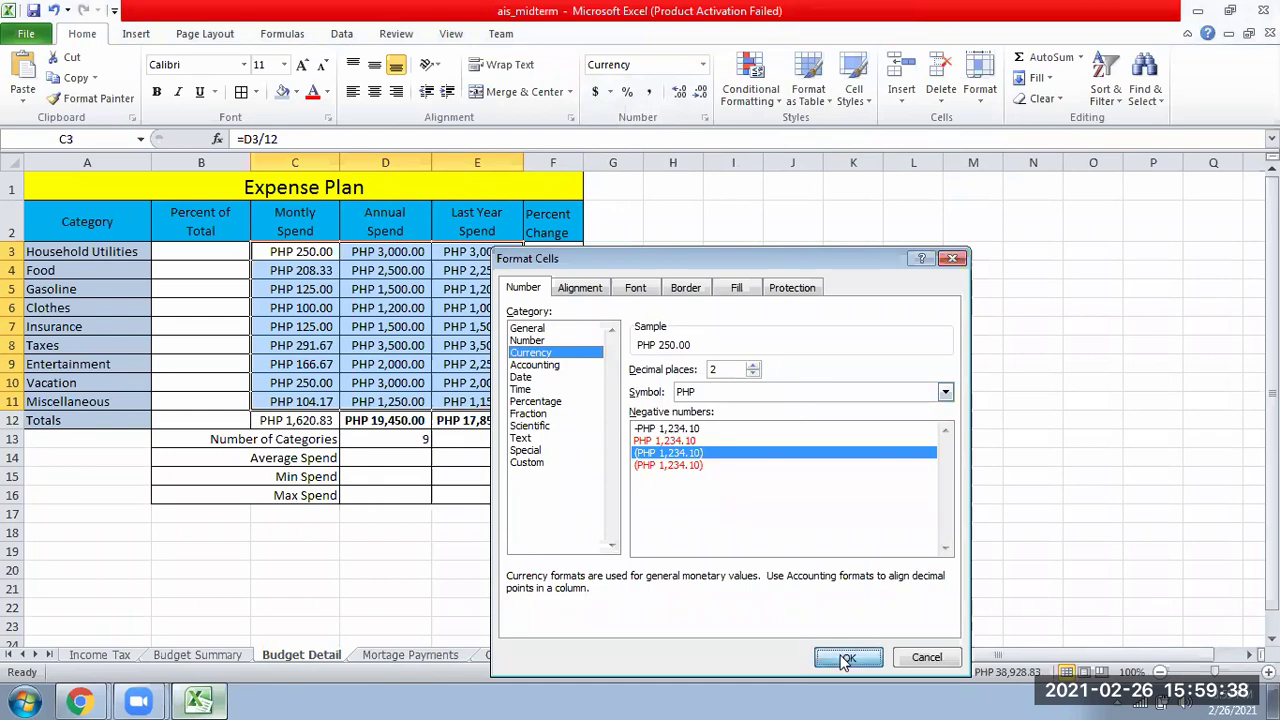
{"action": "left_click", "coordinate": [378, 292]}
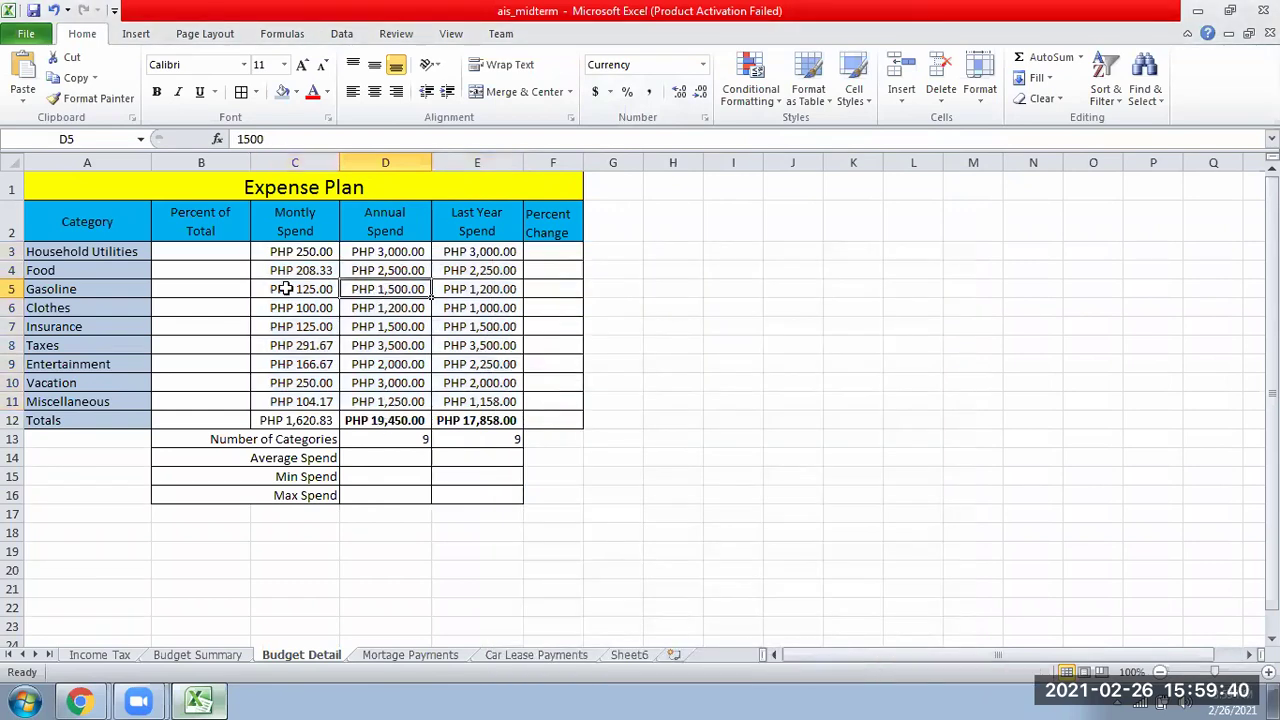
Step: Enter the Number of Categories formula =COUNT(D3:D11) across D13:E13 in one go, with the reference adjusting to each column
{"action": "left_click", "coordinate": [332, 443]}
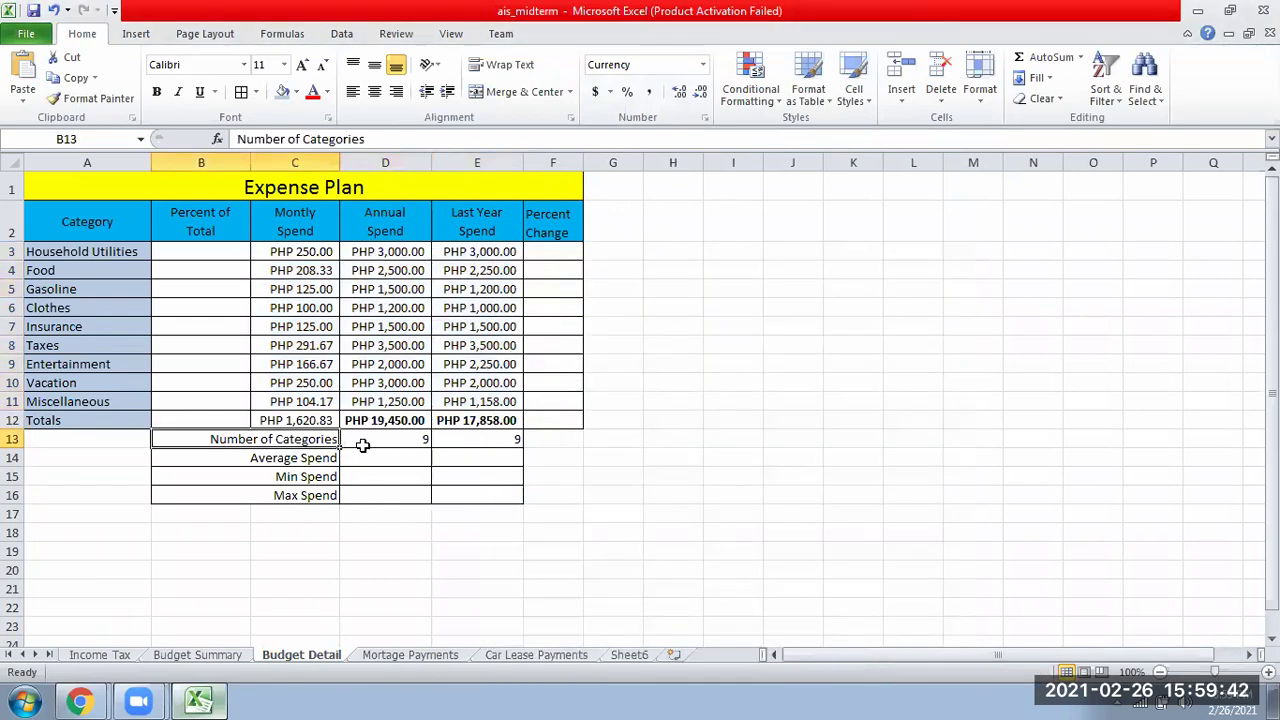
{"action": "left_click_drag", "start_coordinate": [364, 444], "coordinate": [483, 437]}
{"action": "type", "text": "="}
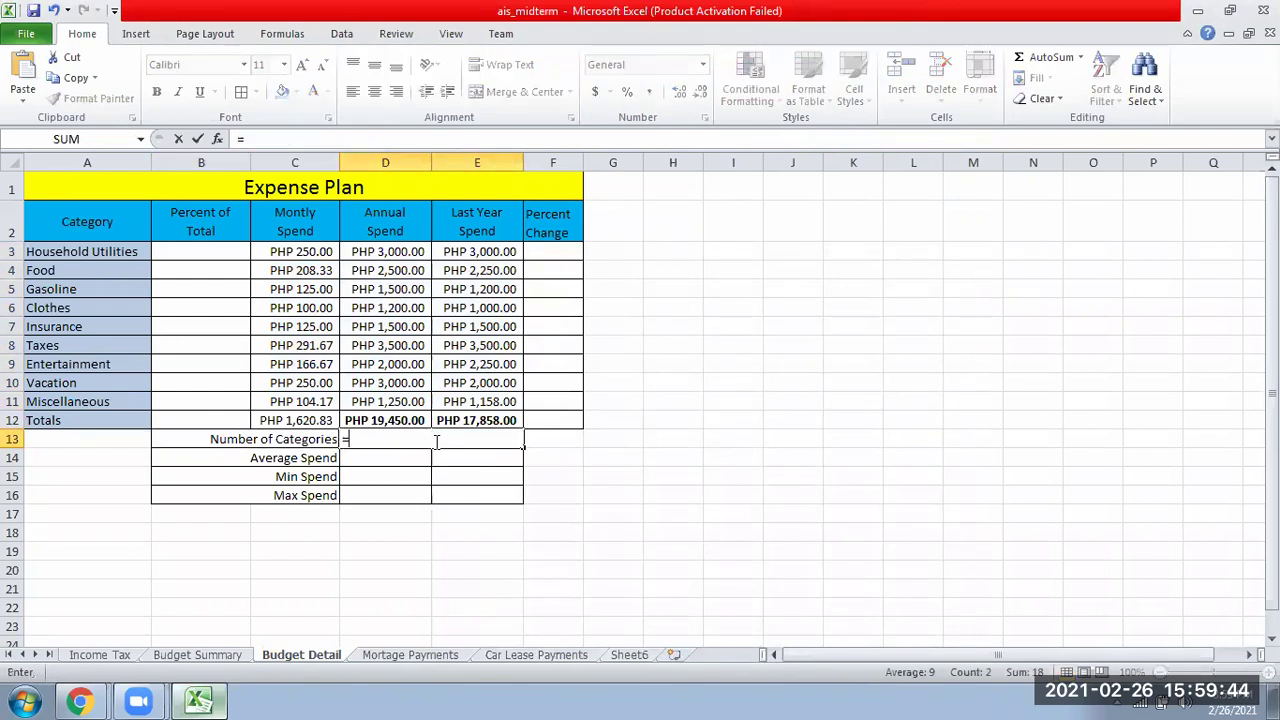
{"action": "type", "text": "COUNT"}
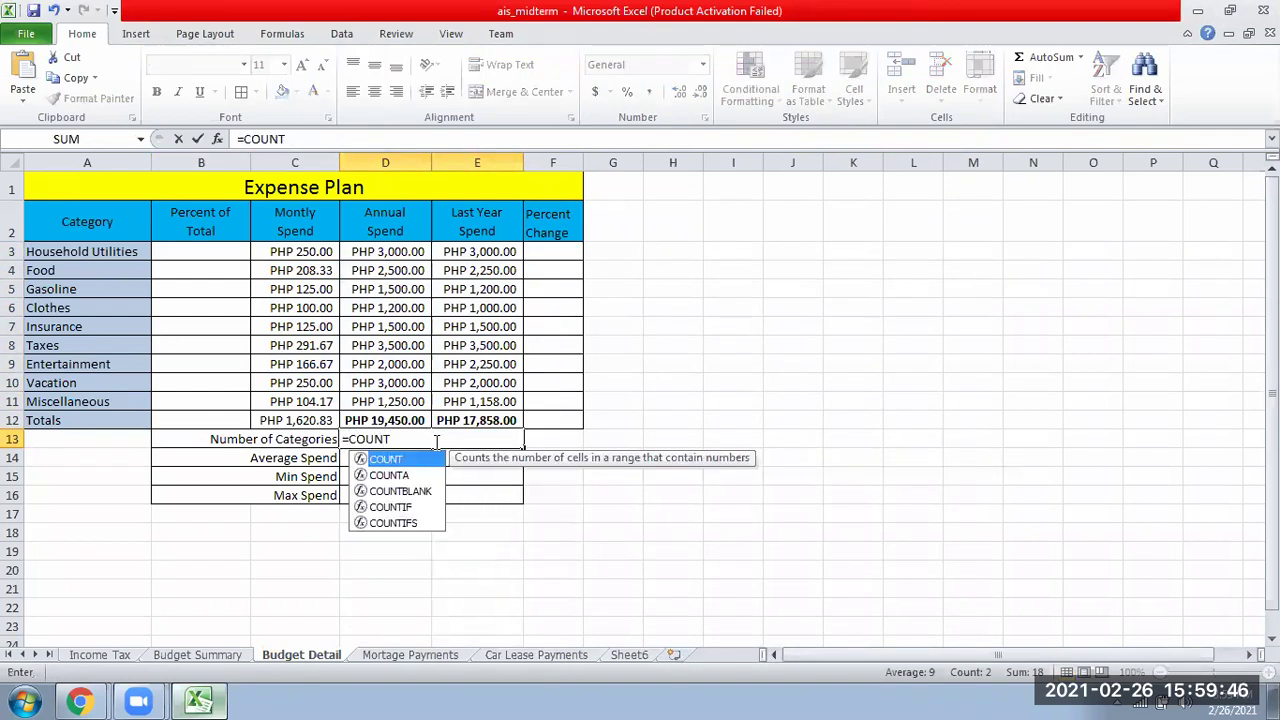
{"action": "type", "text": "("}
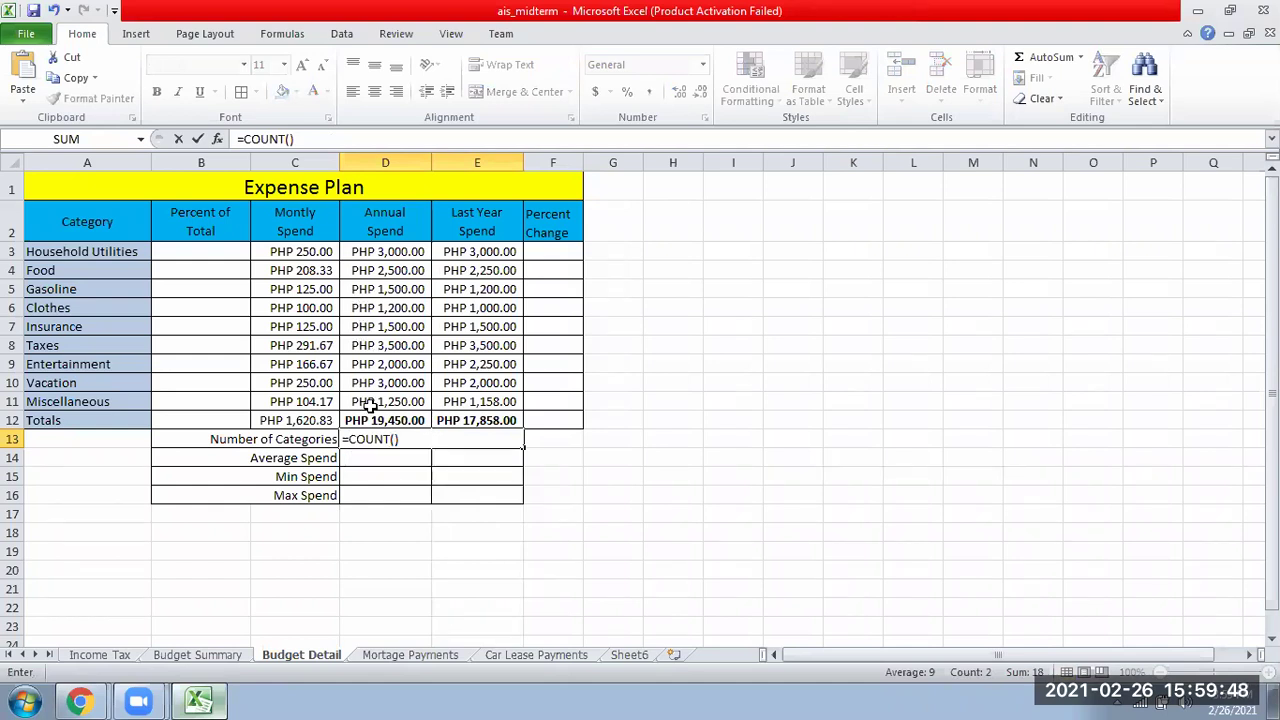
{"action": "left_click_drag", "start_coordinate": [406, 251], "coordinate": [415, 393]}
{"action": "key", "text": "ctrl+Return"}
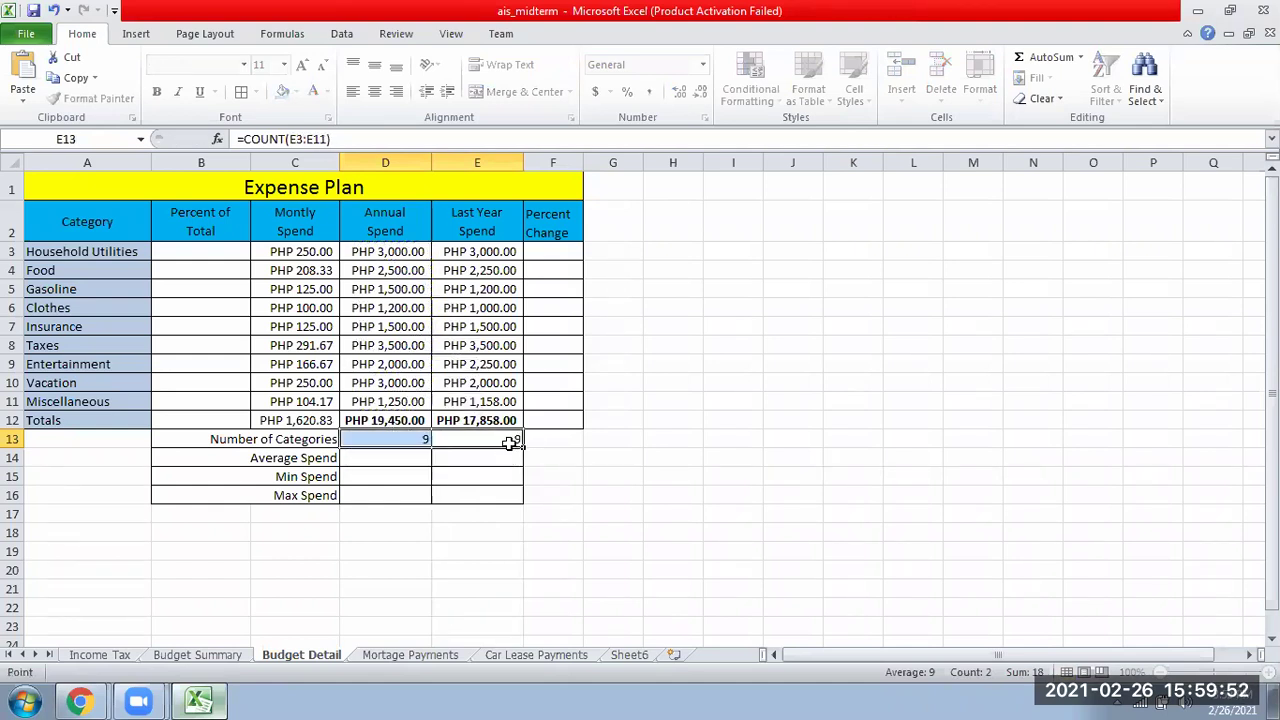
{"action": "left_click", "coordinate": [320, 438]}
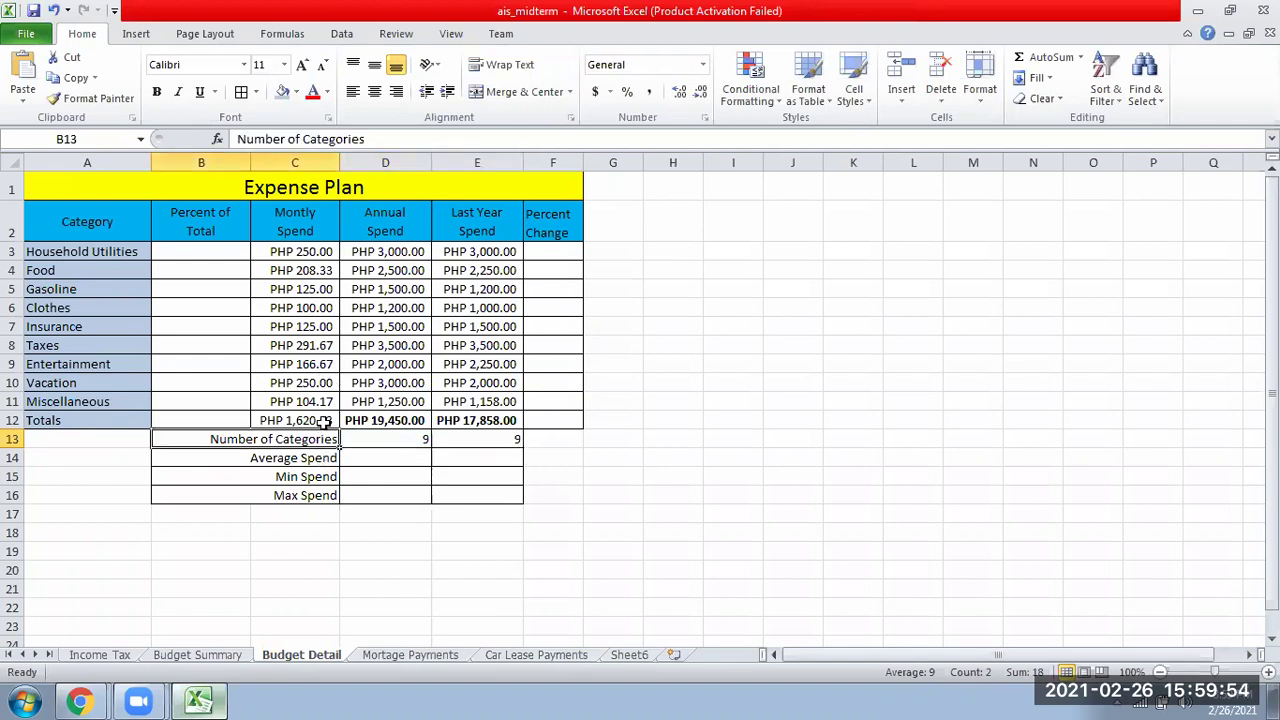
{"action": "left_click", "coordinate": [278, 253]}
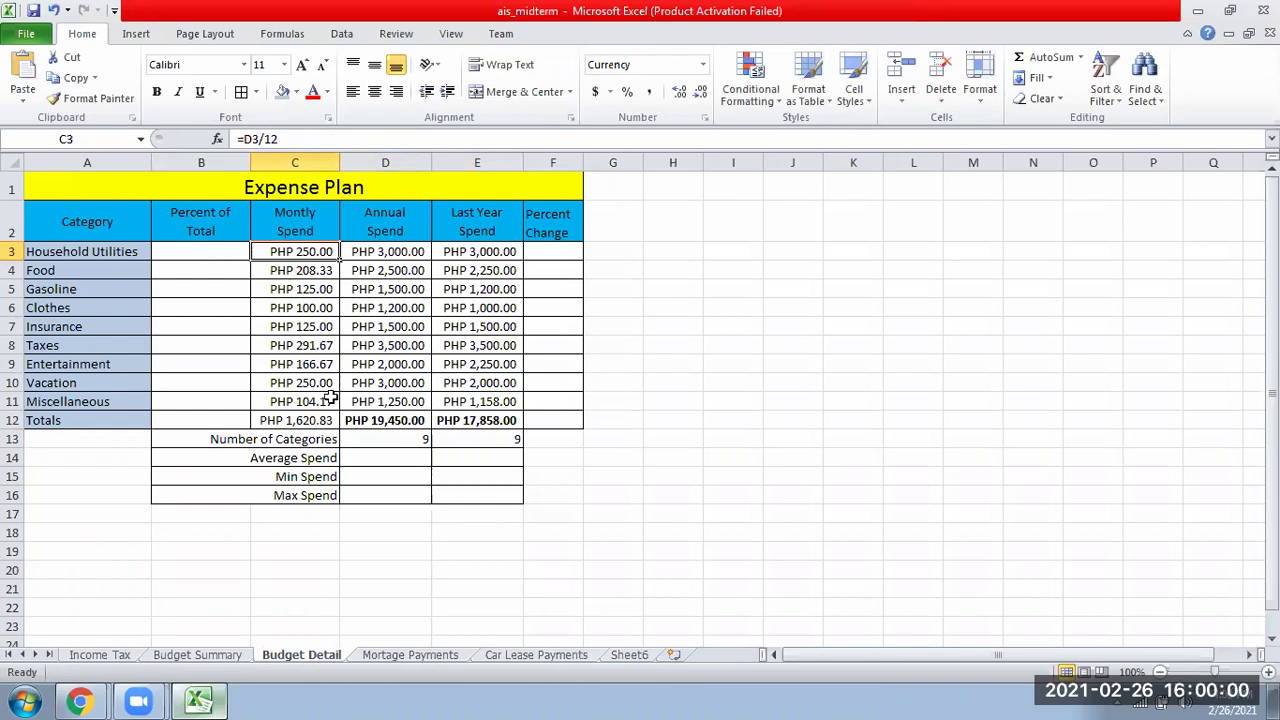
Step: Try calculating the annual Average Spend in D14 with the hard-coded formula =19450/9, and clear it again
{"action": "left_click", "coordinate": [403, 459]}
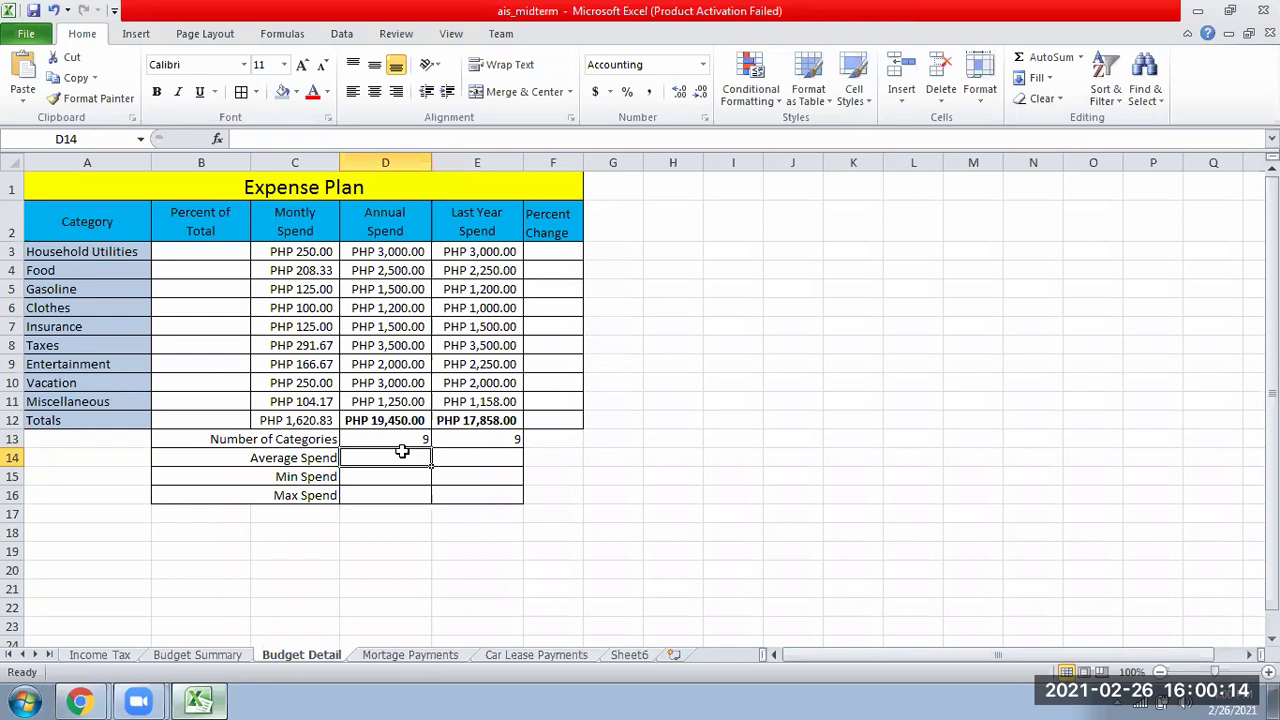
{"action": "left_click", "coordinate": [424, 419]}
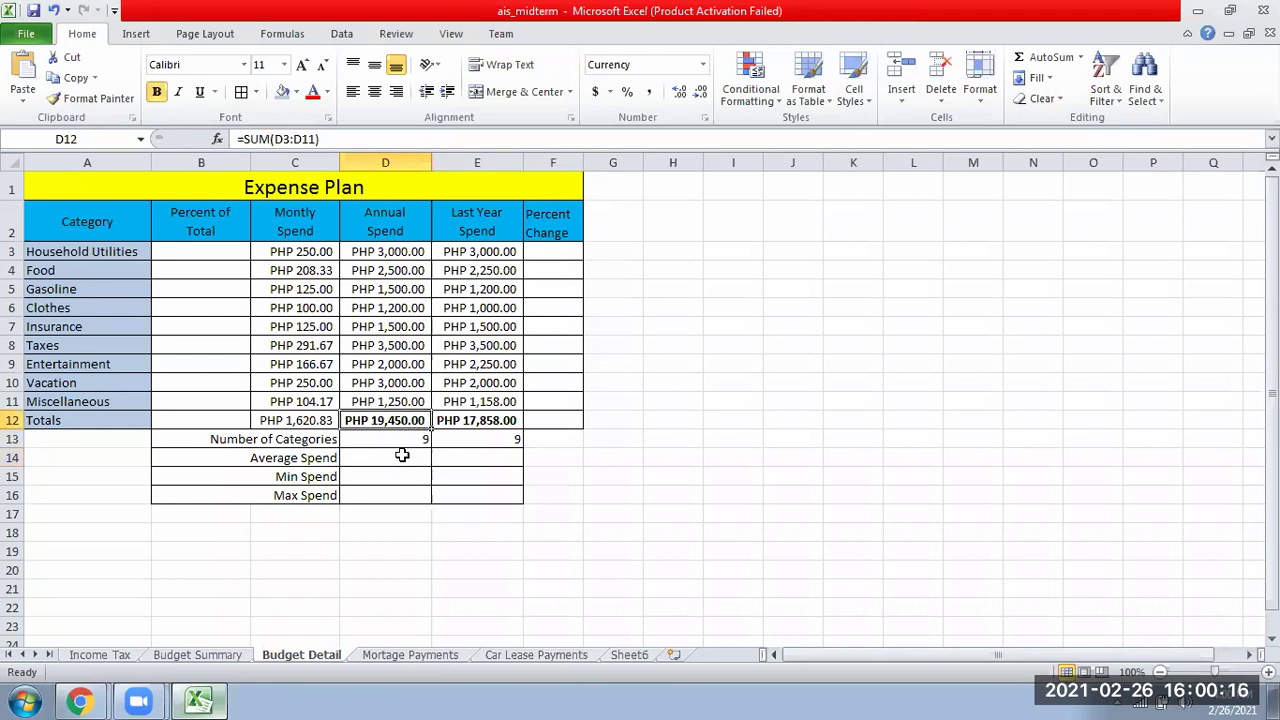
{"action": "left_click", "coordinate": [393, 459]}
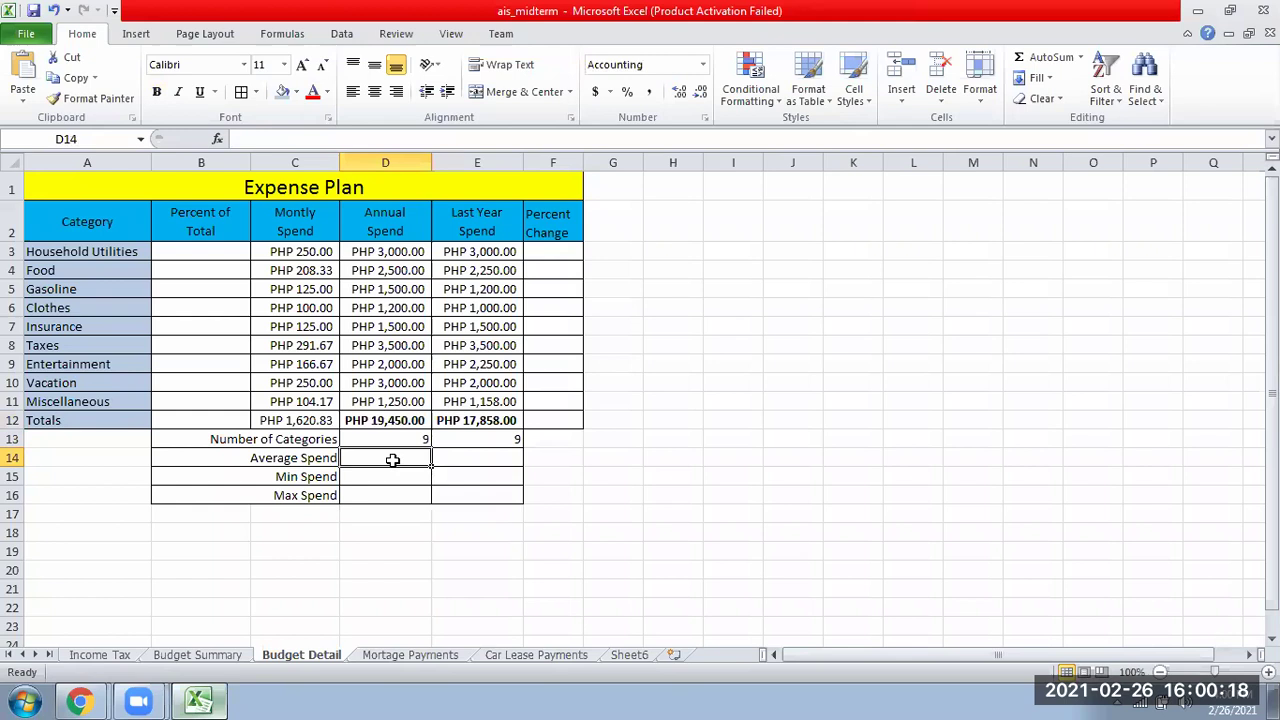
{"action": "type", "text": "=194"}
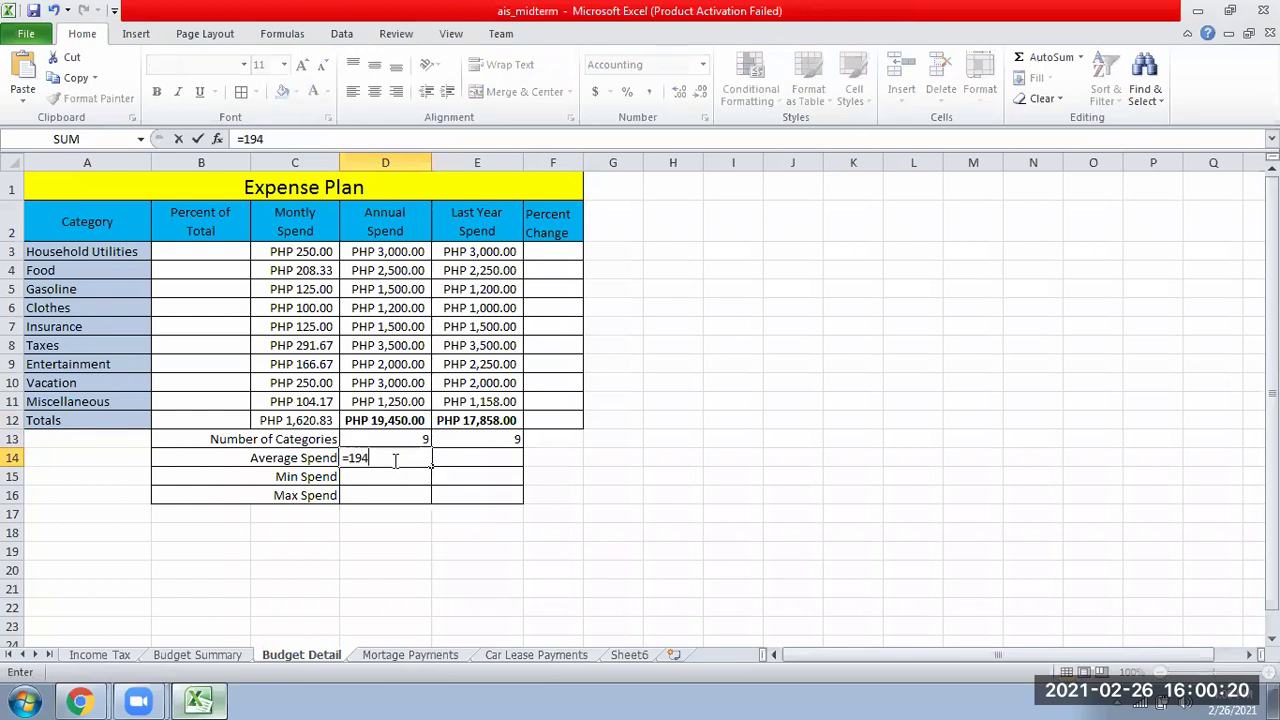
{"action": "type", "text": "50/9"}
{"action": "key", "text": "Return"}
{"action": "left_click", "coordinate": [420, 458]}
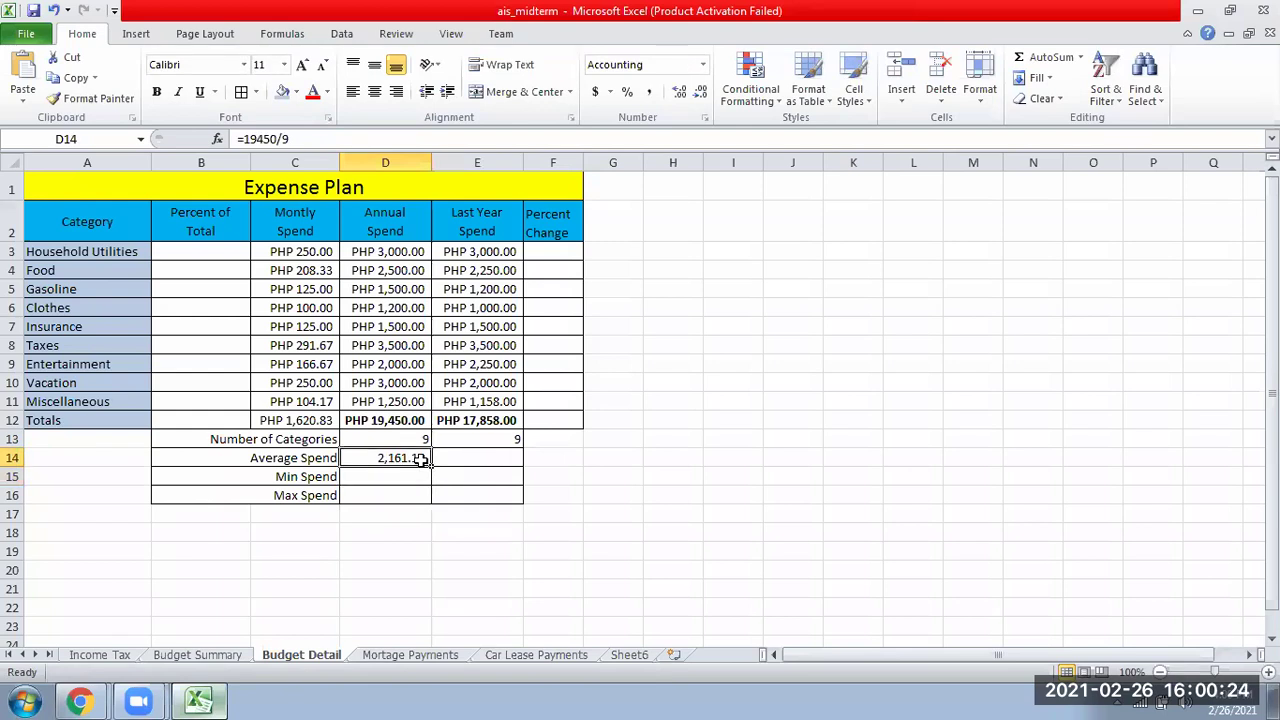
{"action": "key", "text": "BackSpace"}
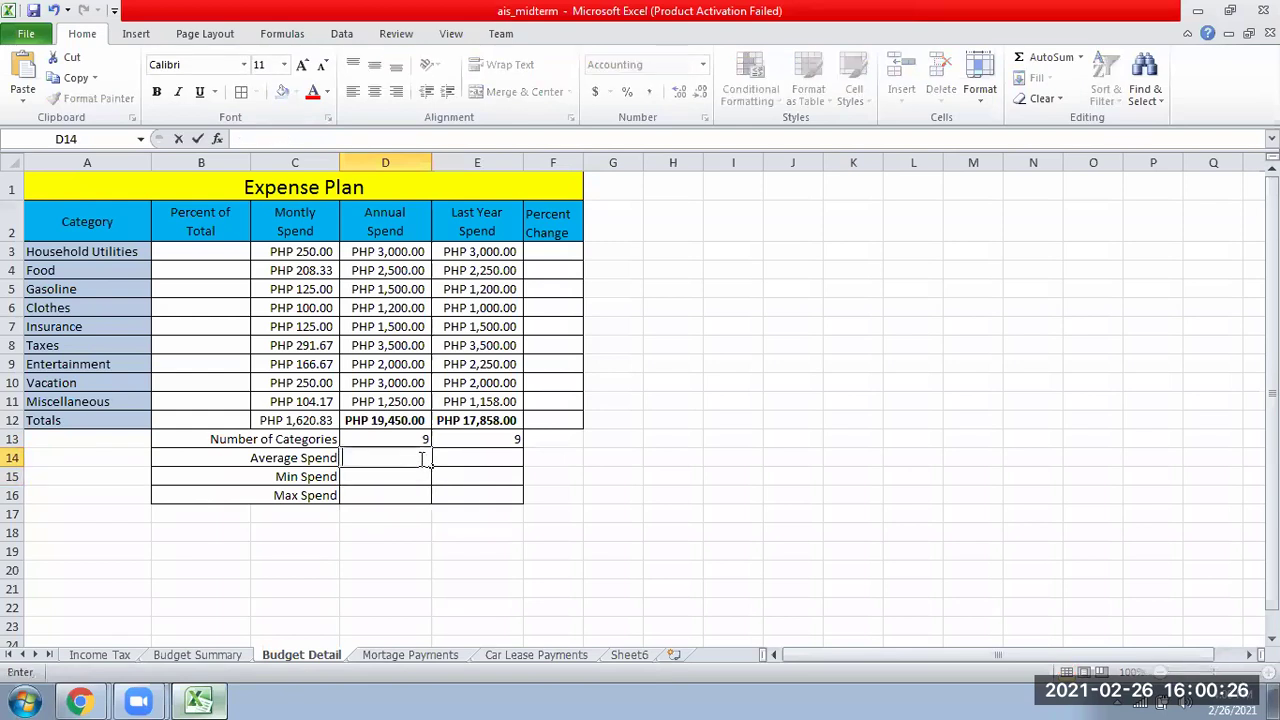
{"action": "left_click_drag", "start_coordinate": [385, 251], "coordinate": [388, 401]}
{"action": "left_click", "coordinate": [380, 457]}
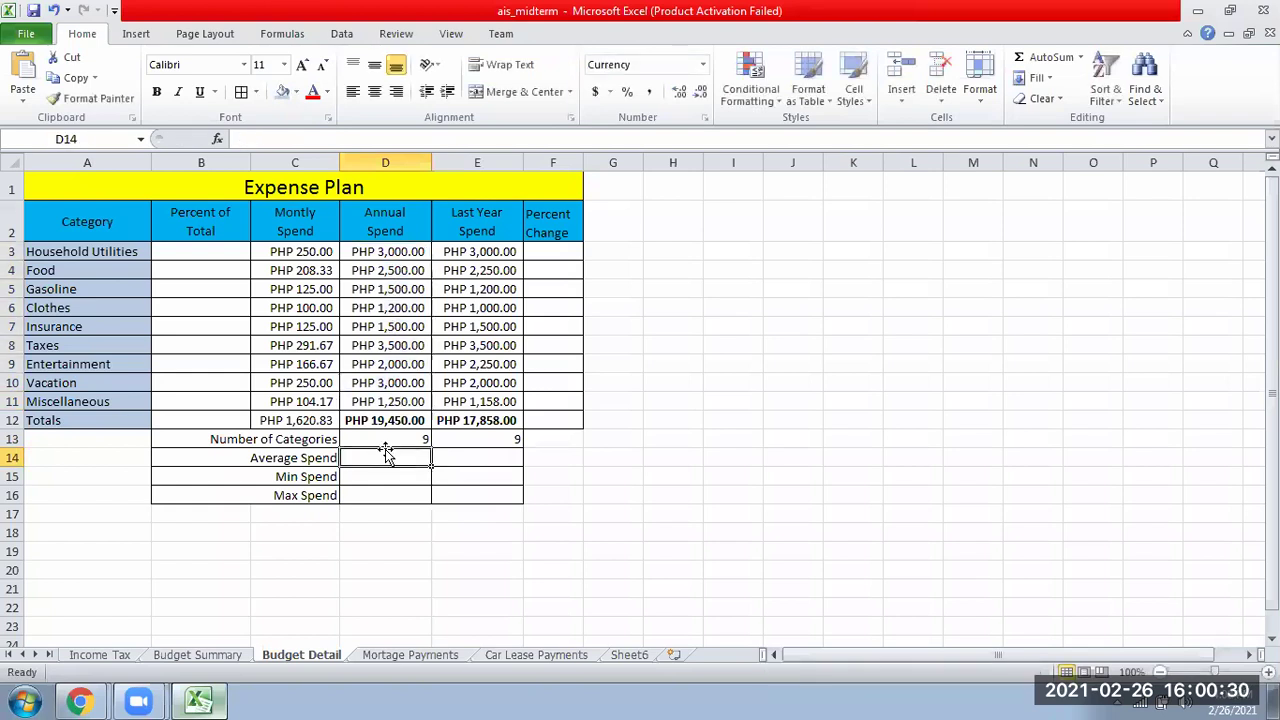
Step: Try the annual Average Spend in D14 as the total divided by the category count, =D12/D13, and delete it
{"action": "type", "text": "="}
{"action": "left_click", "coordinate": [385, 420]}
{"action": "type", "text": "/"}
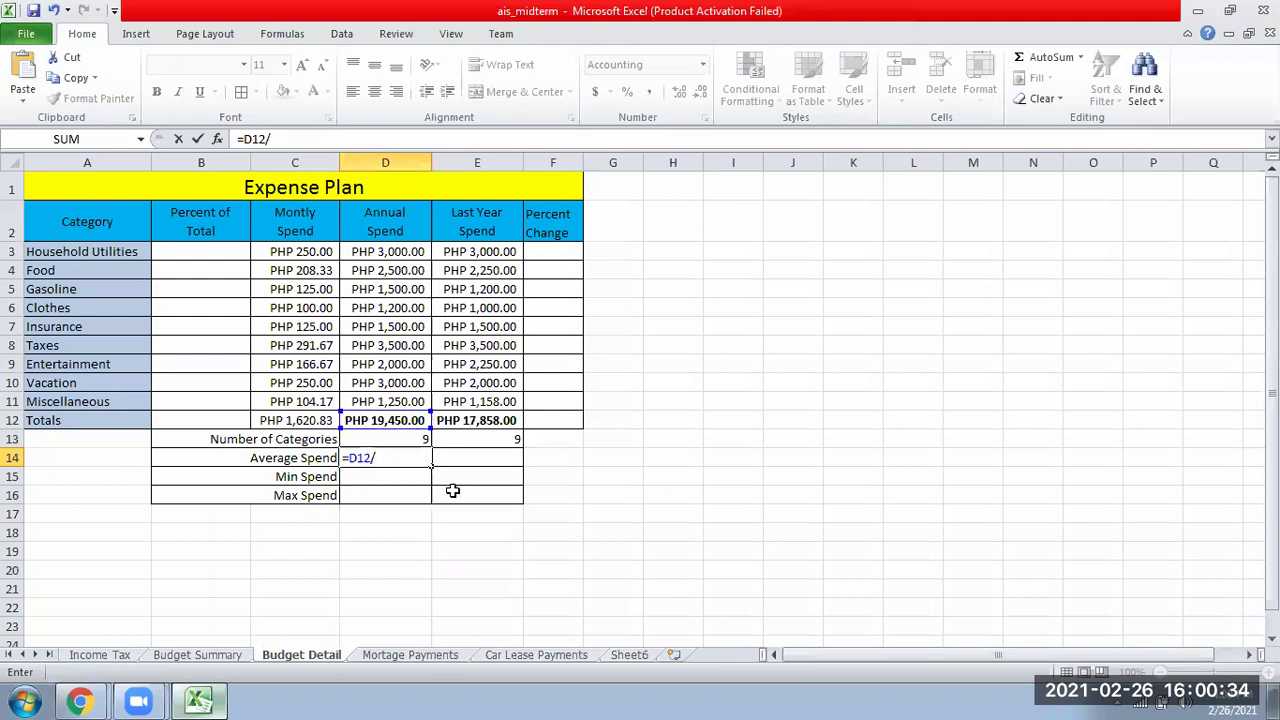
{"action": "left_click", "coordinate": [371, 437]}
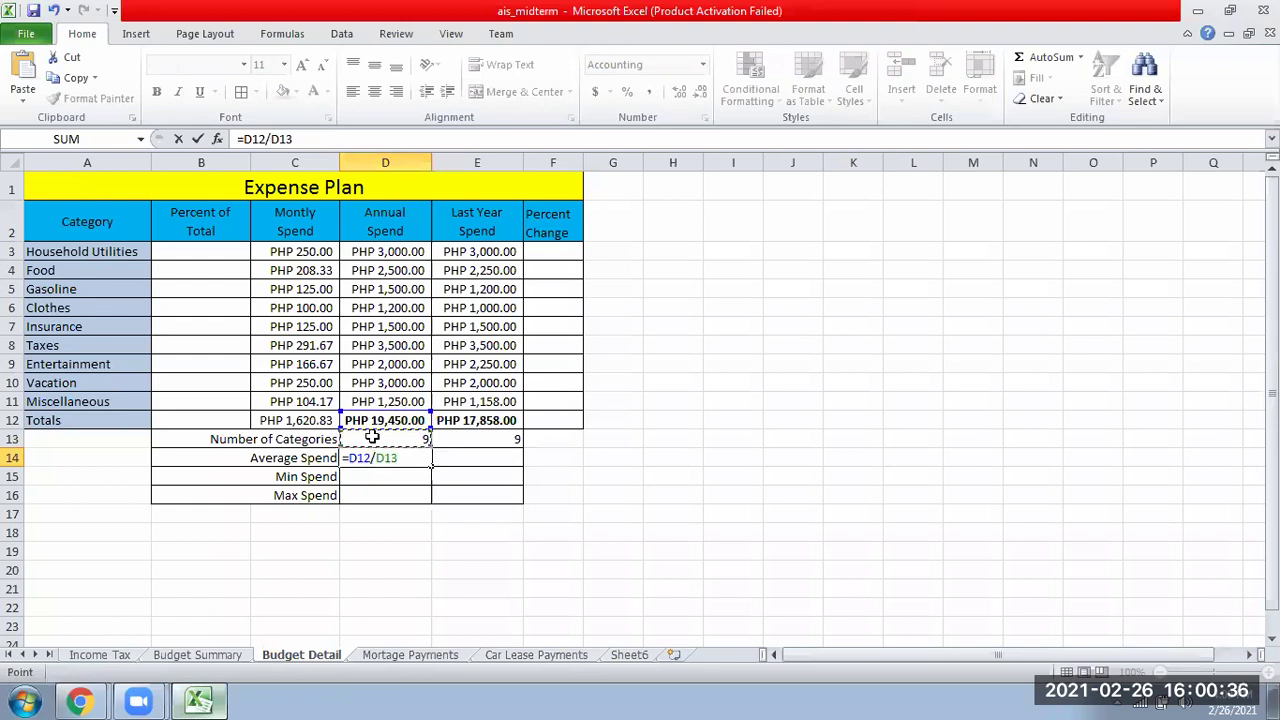
{"action": "key", "text": "Return"}
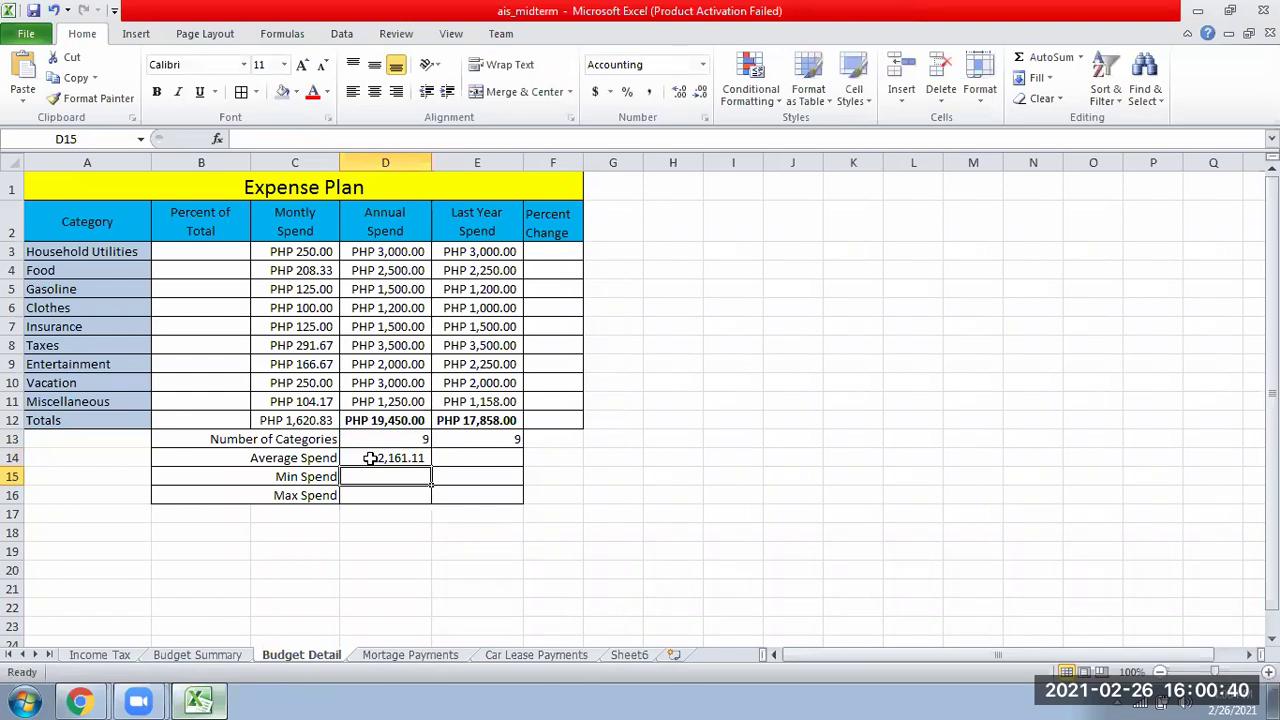
{"action": "left_click", "coordinate": [385, 457]}
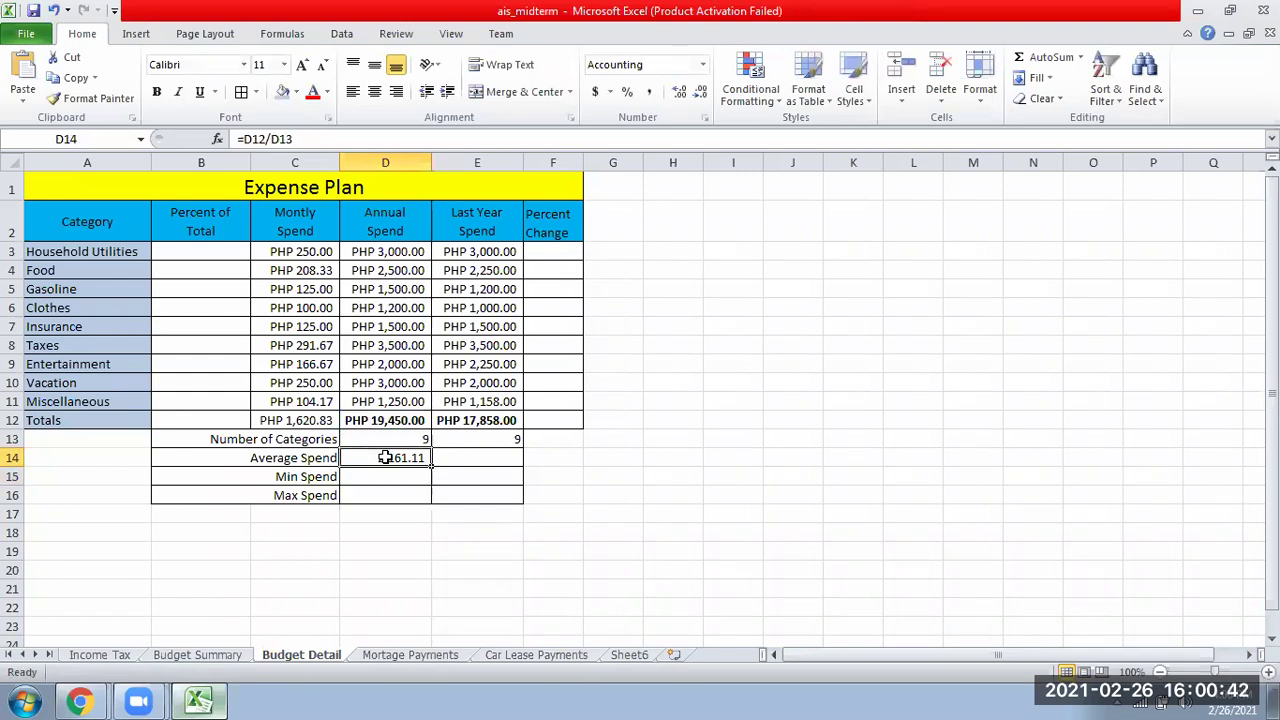
{"action": "key", "text": "Delete"}
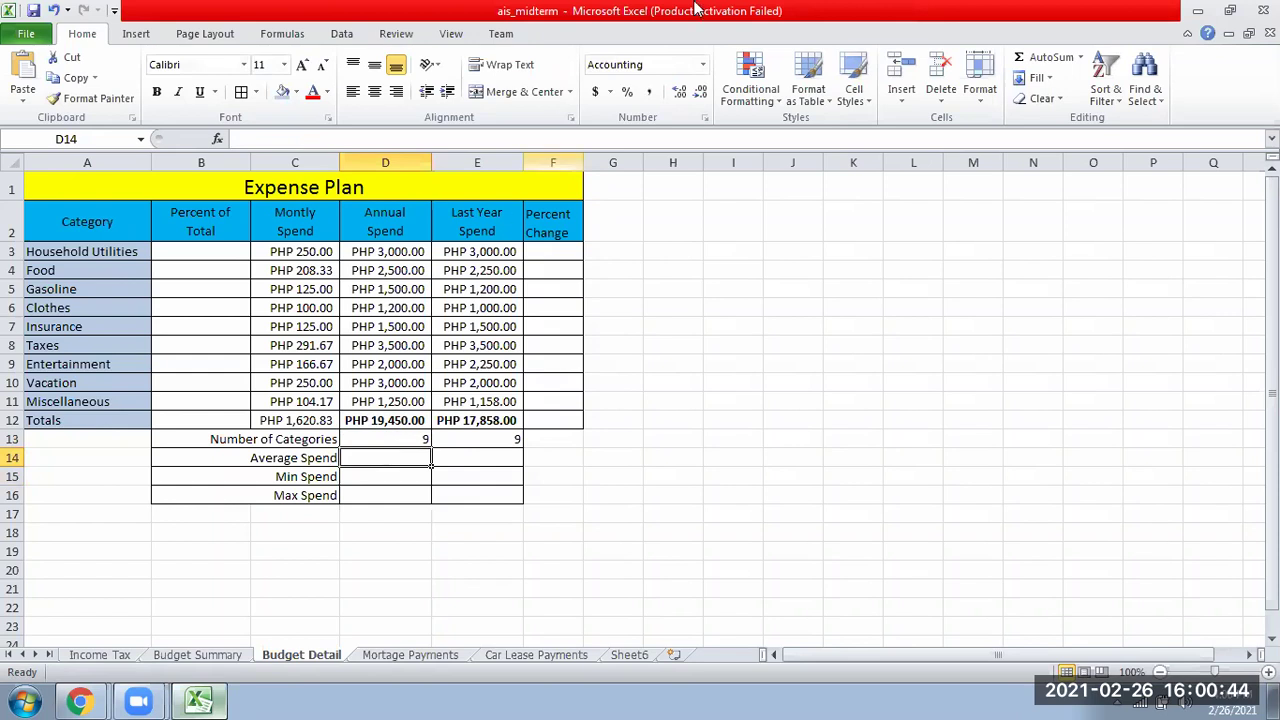
Step: Clear the Number of Categories formulas from D13:E13
{"action": "left_click", "coordinate": [1081, 59]}
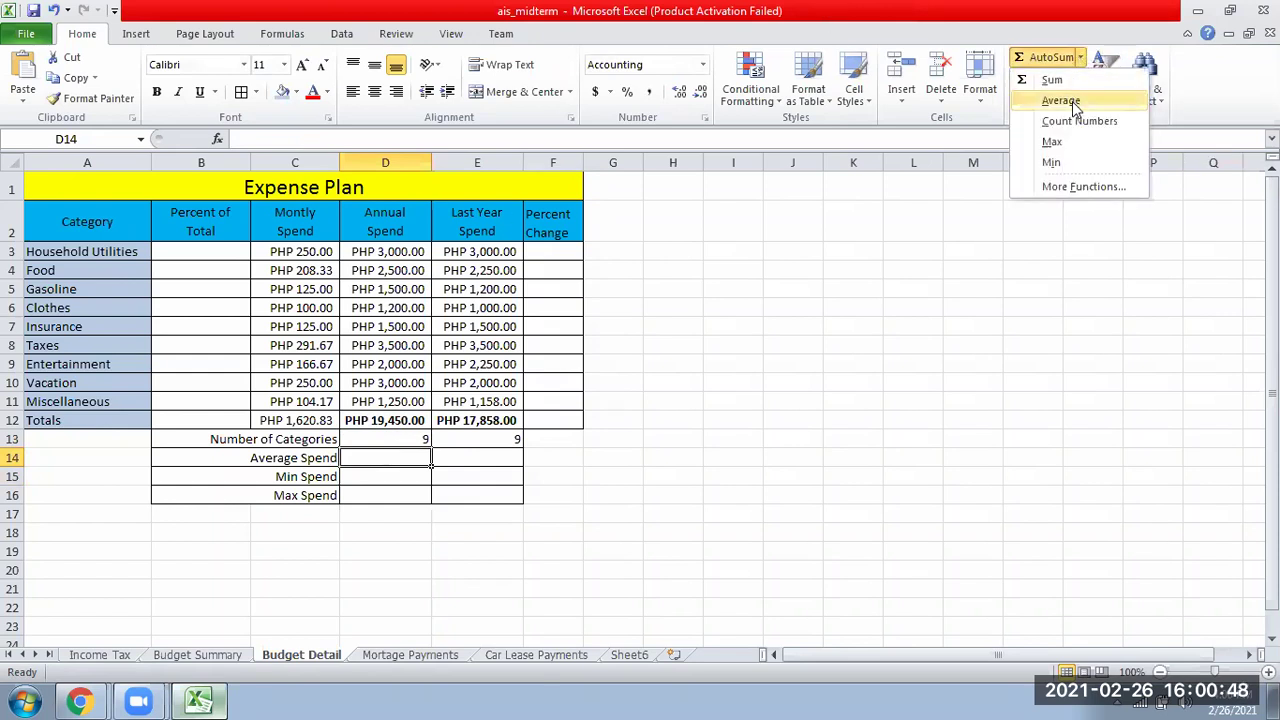
{"action": "left_click", "coordinate": [428, 437]}
{"action": "left_click_drag", "start_coordinate": [420, 439], "coordinate": [505, 437]}
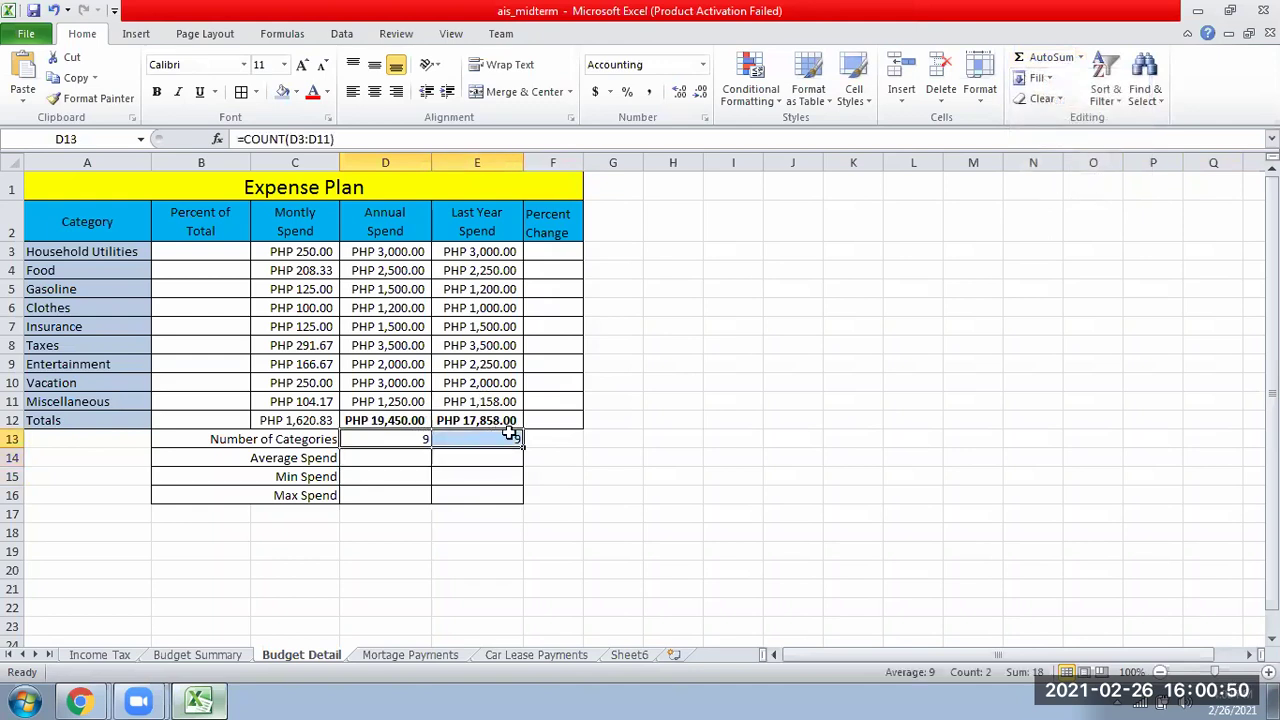
{"action": "key", "text": "ctrl+z"}
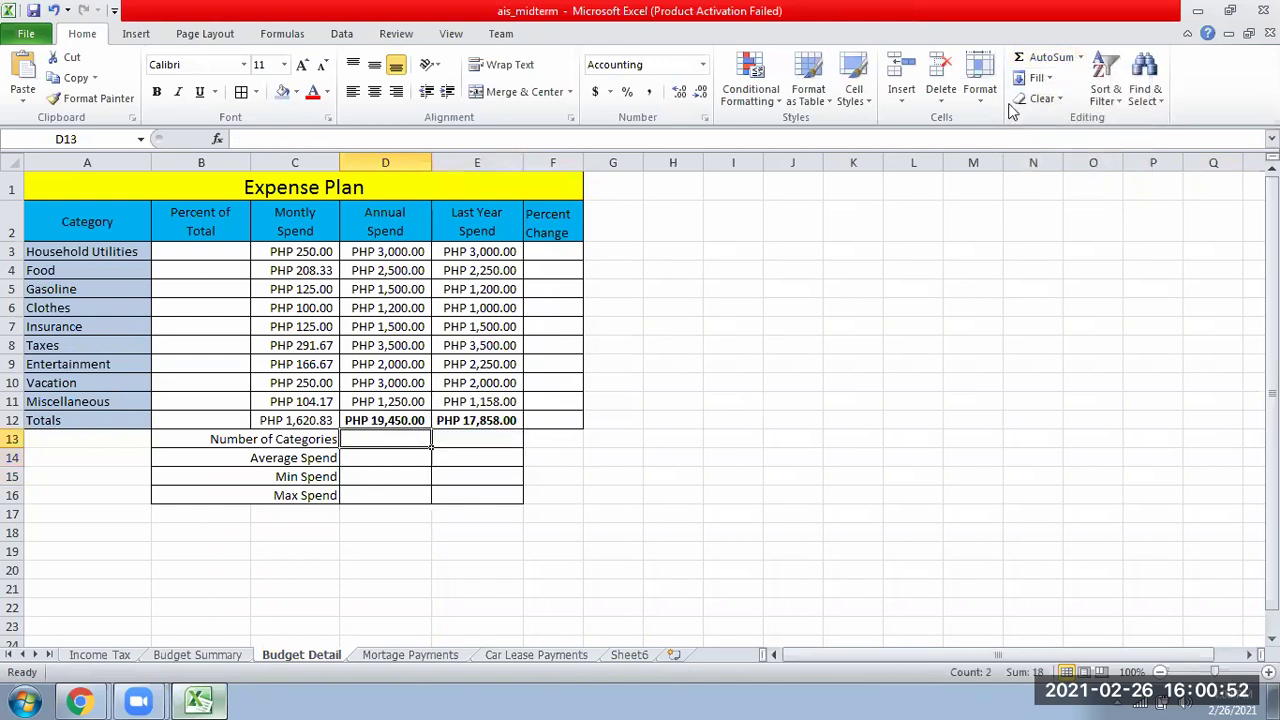
Step: Count the Annual Spend categories in D13 with the Count Numbers function over D3:D11, excluding the total
{"action": "left_click", "coordinate": [1080, 58]}
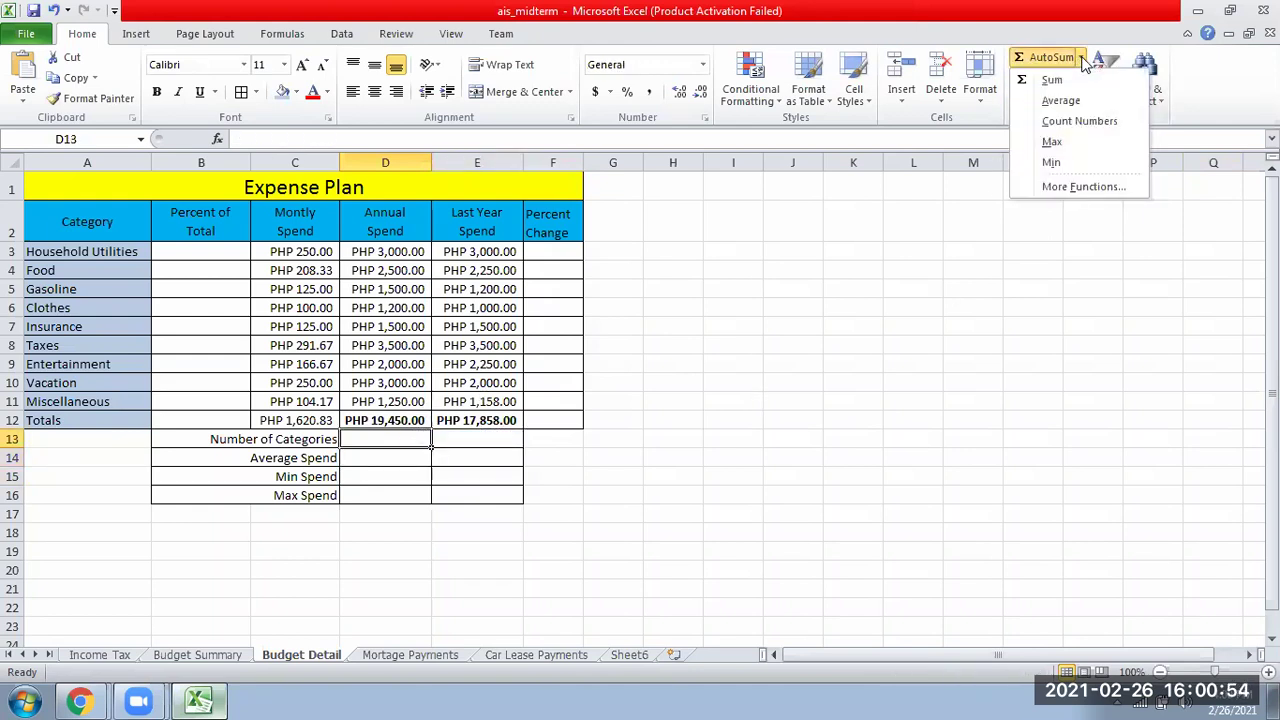
{"action": "left_click", "coordinate": [1078, 121]}
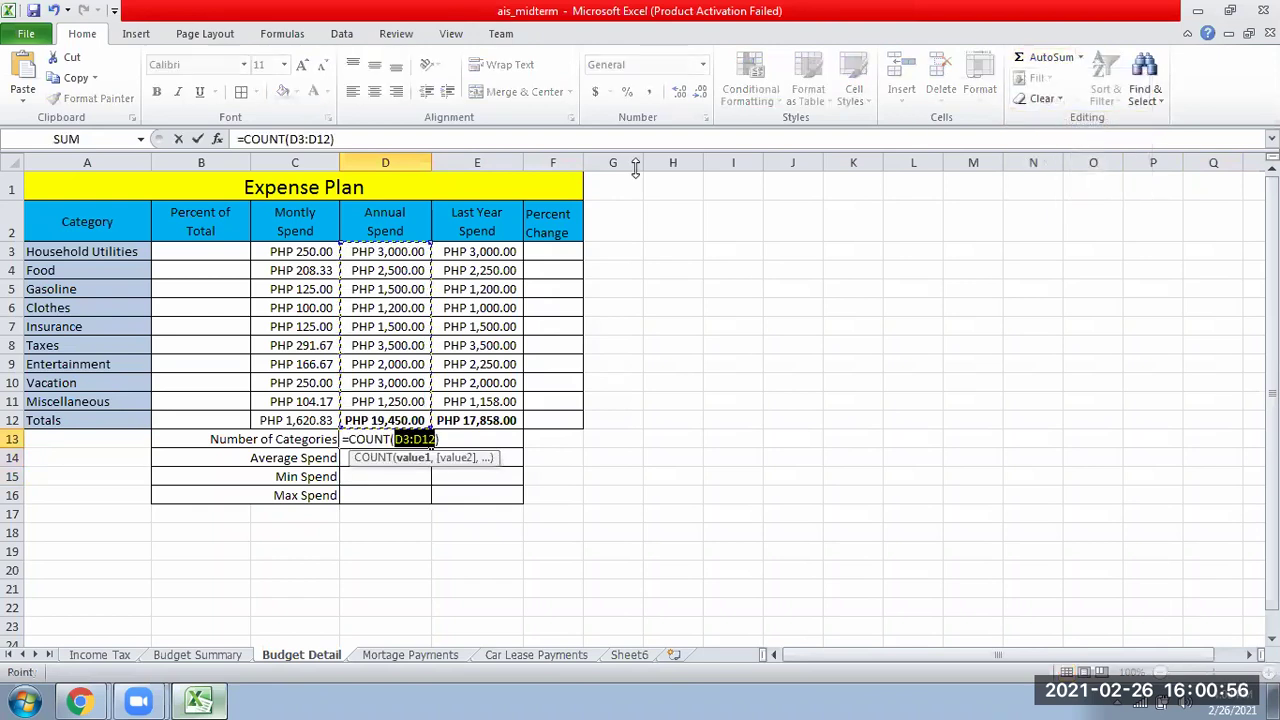
{"action": "left_click_drag", "start_coordinate": [380, 252], "coordinate": [425, 384]}
{"action": "key", "text": "Return"}
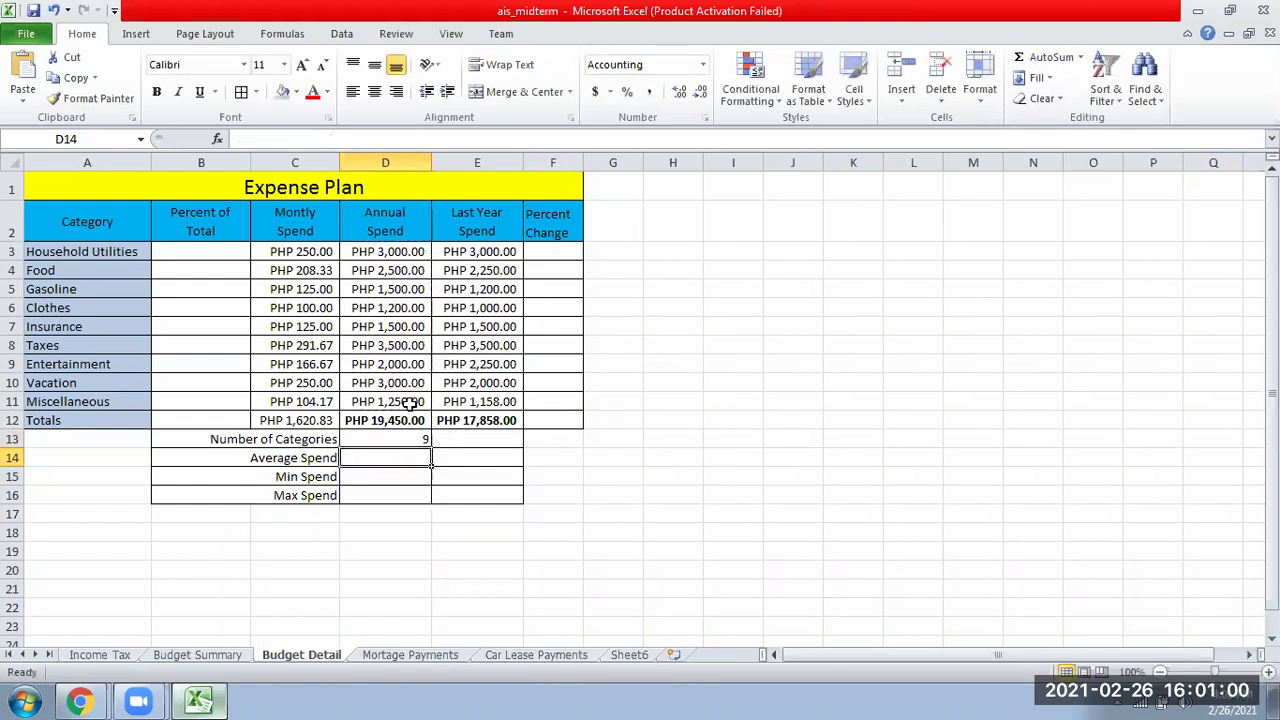
Step: Count the Last Year Spend categories in E13 with the Count Numbers function, giving =COUNT(E3:E11)
{"action": "left_click", "coordinate": [415, 433]}
{"action": "left_click", "coordinate": [474, 439]}
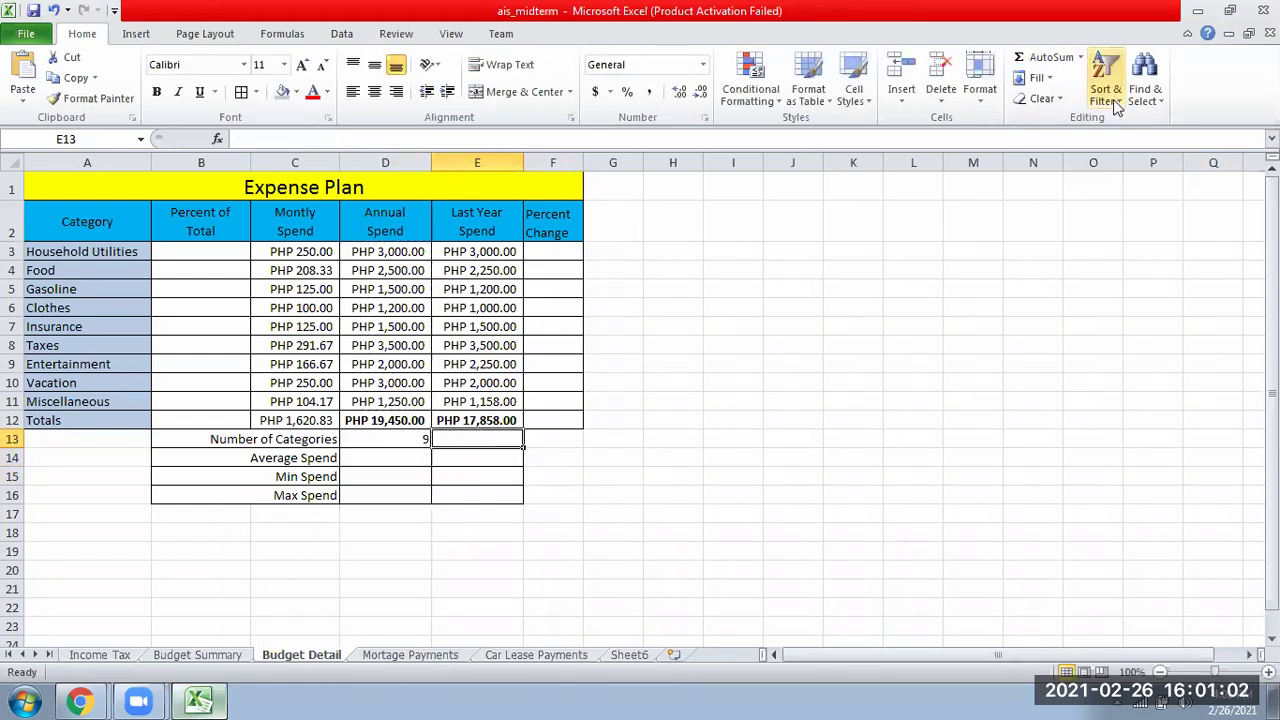
{"action": "left_click", "coordinate": [1081, 57]}
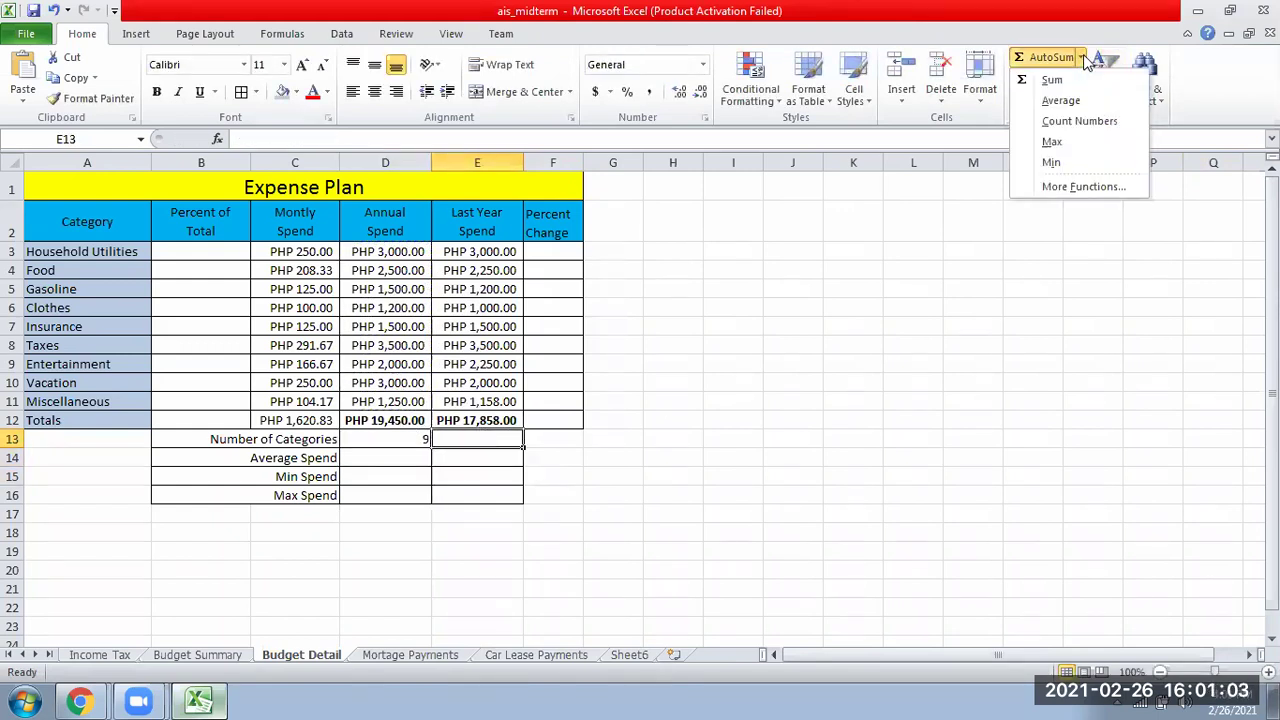
{"action": "left_click", "coordinate": [1089, 122]}
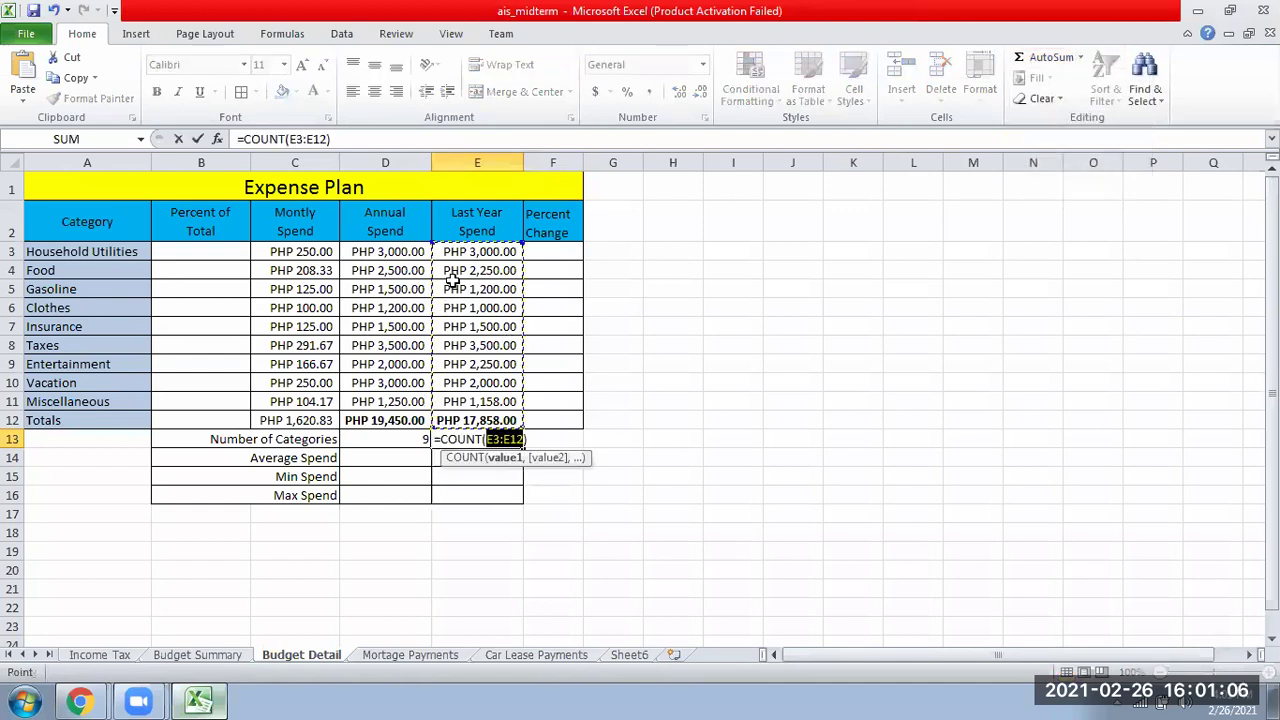
{"action": "left_click_drag", "start_coordinate": [488, 245], "coordinate": [496, 401]}
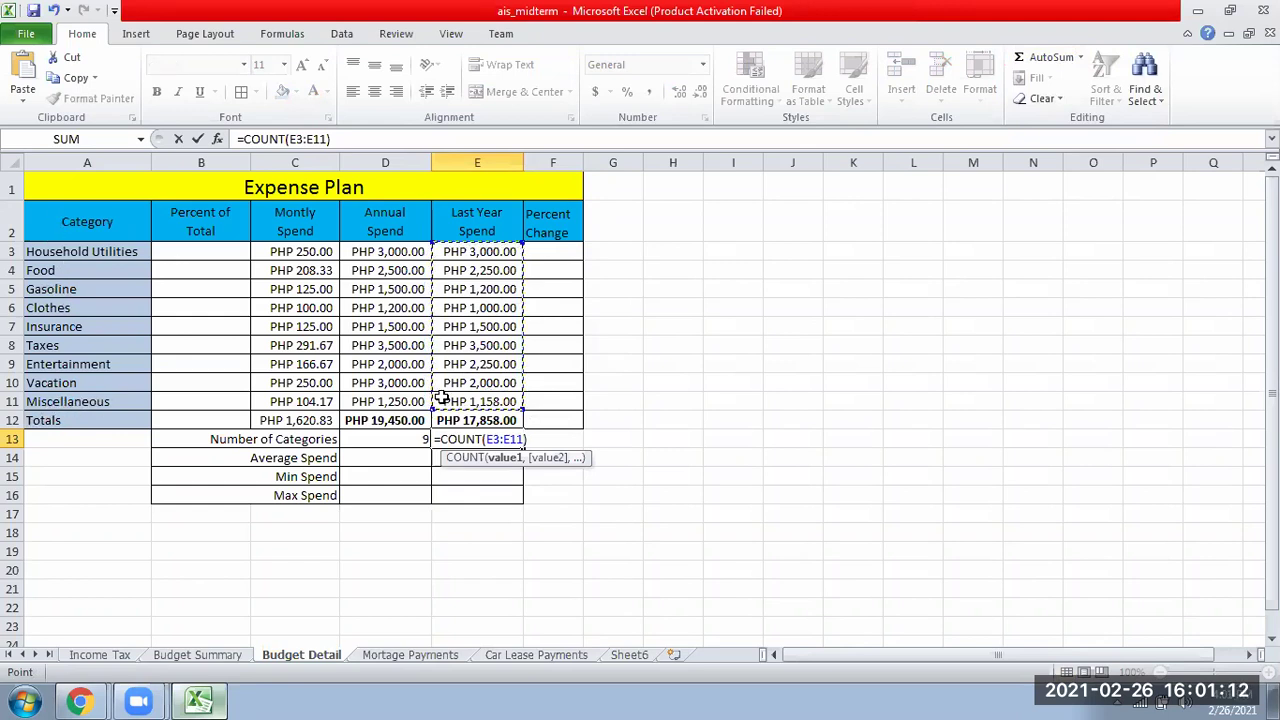
{"action": "key", "text": "Return"}
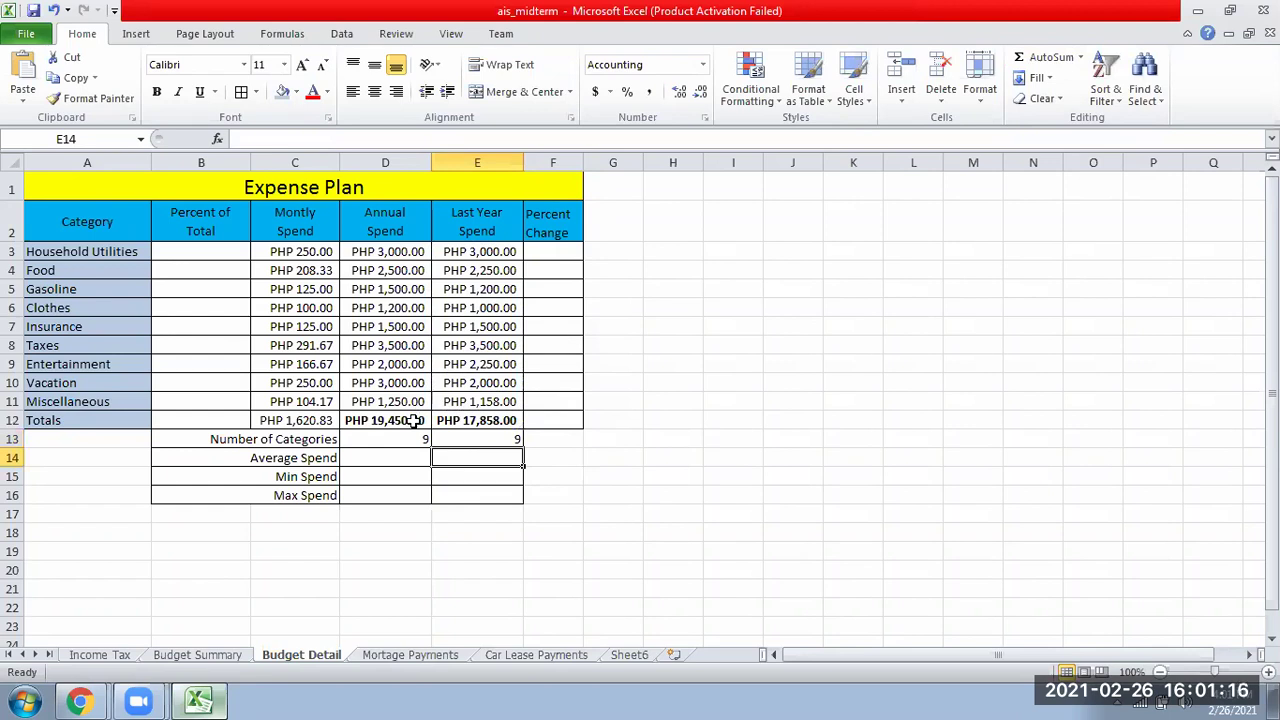
Step: Calculate the Average Spend for Annual Spend in D14 with the built-in Average function, as =AVERAGE(D3:D11)
{"action": "left_click", "coordinate": [392, 455]}
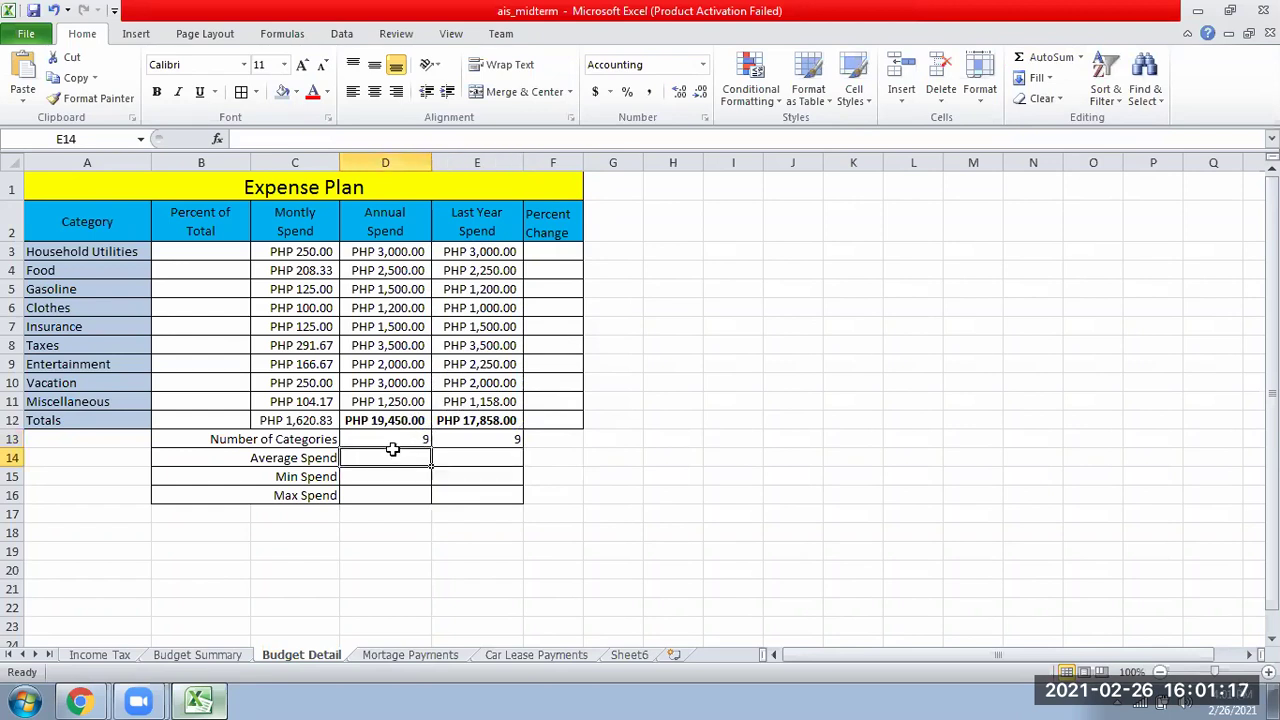
{"action": "left_click", "coordinate": [1081, 58]}
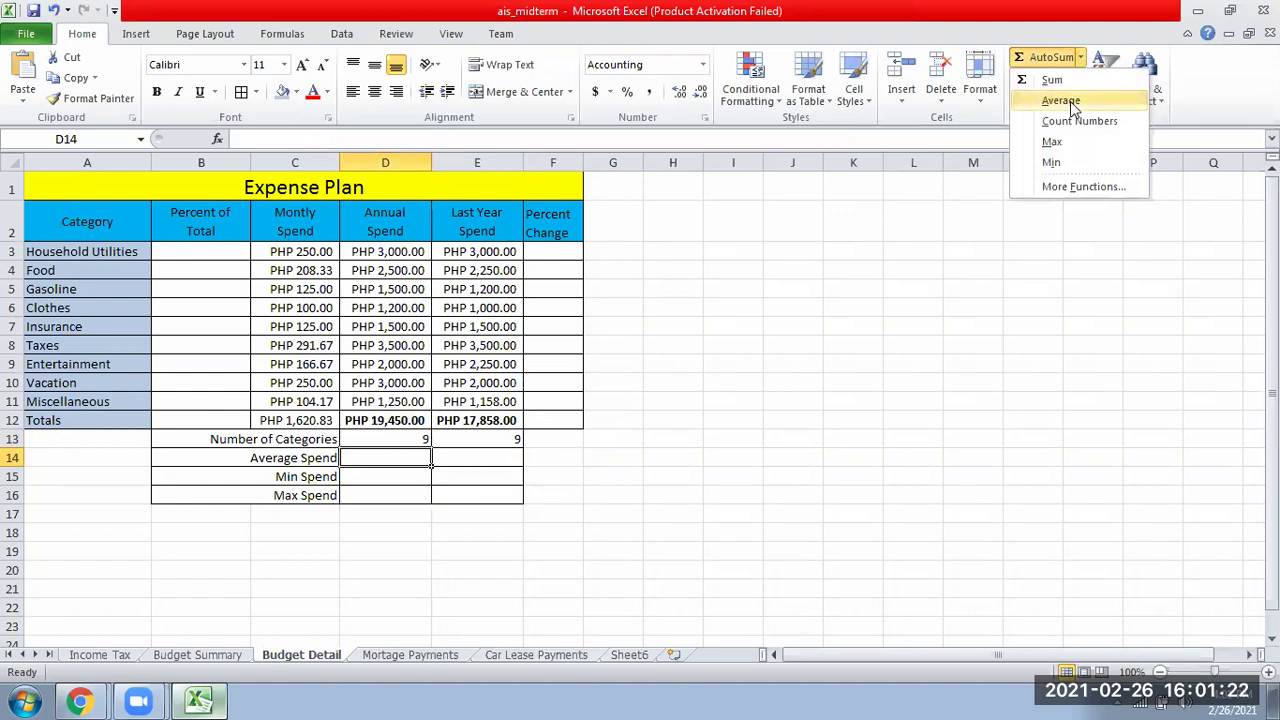
{"action": "left_click", "coordinate": [1060, 101]}
{"action": "left_click_drag", "start_coordinate": [392, 254], "coordinate": [390, 400]}
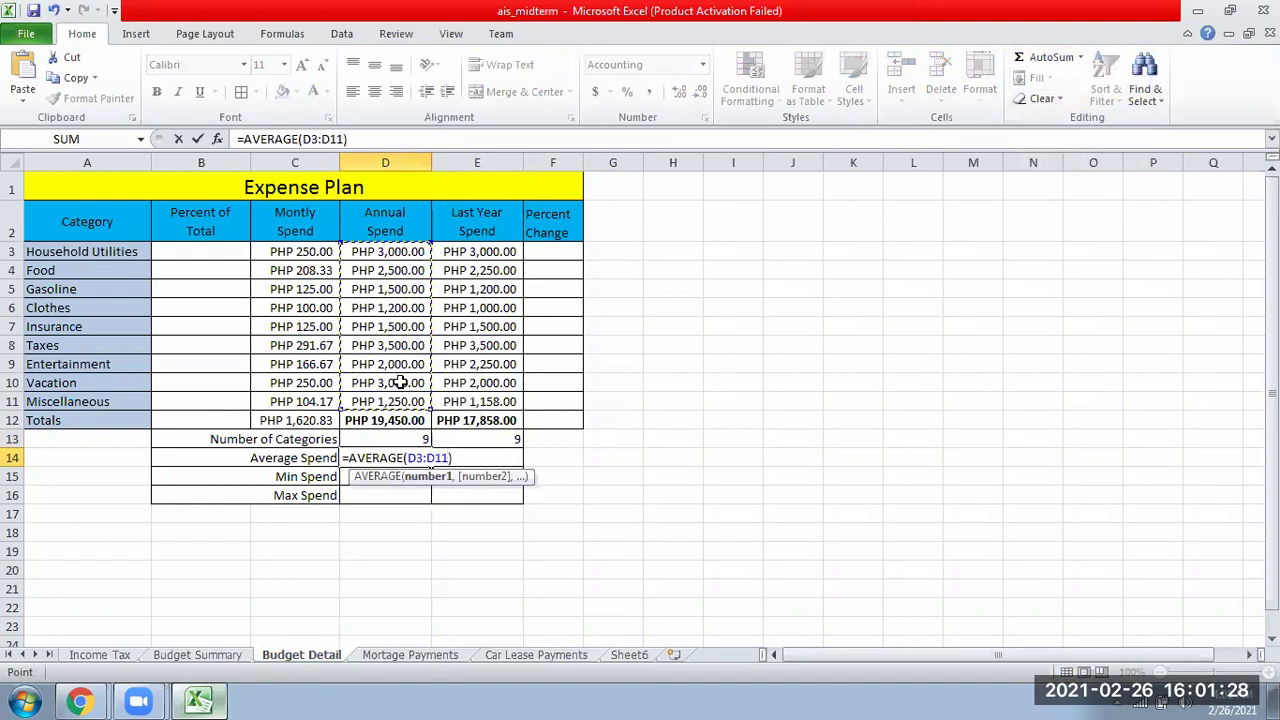
{"action": "key", "text": "Return"}
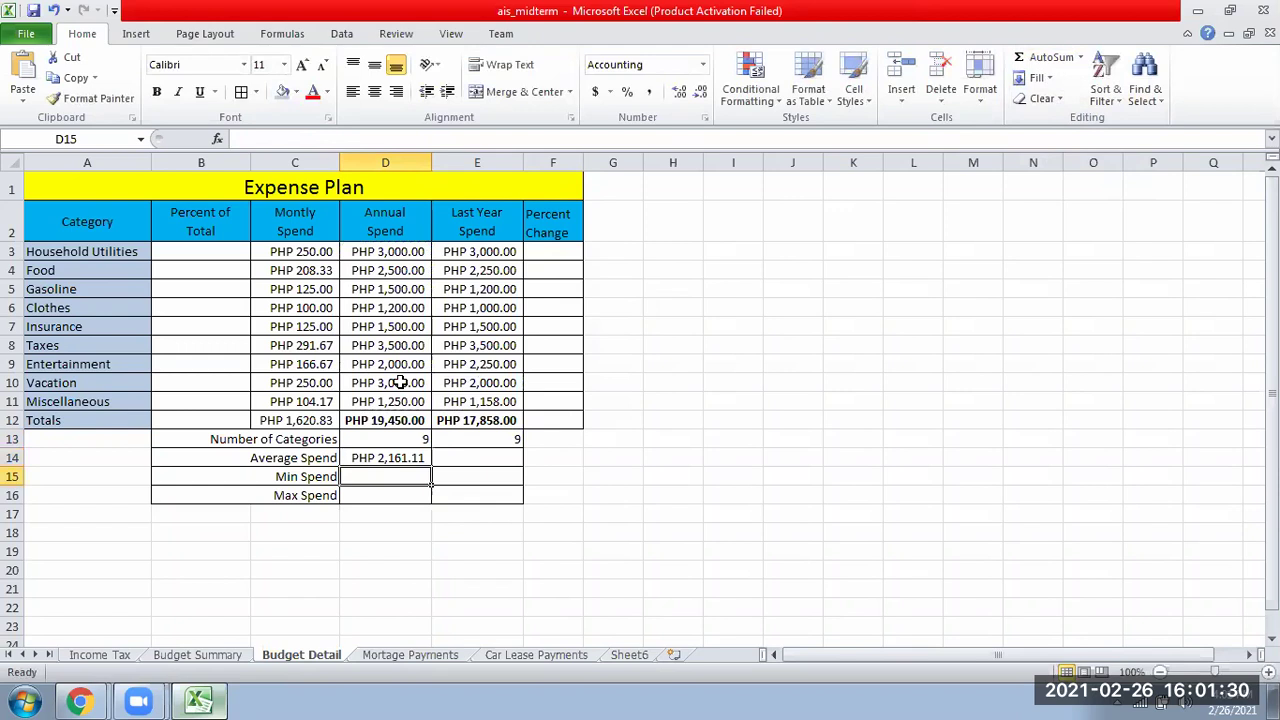
{"action": "left_click", "coordinate": [363, 460]}
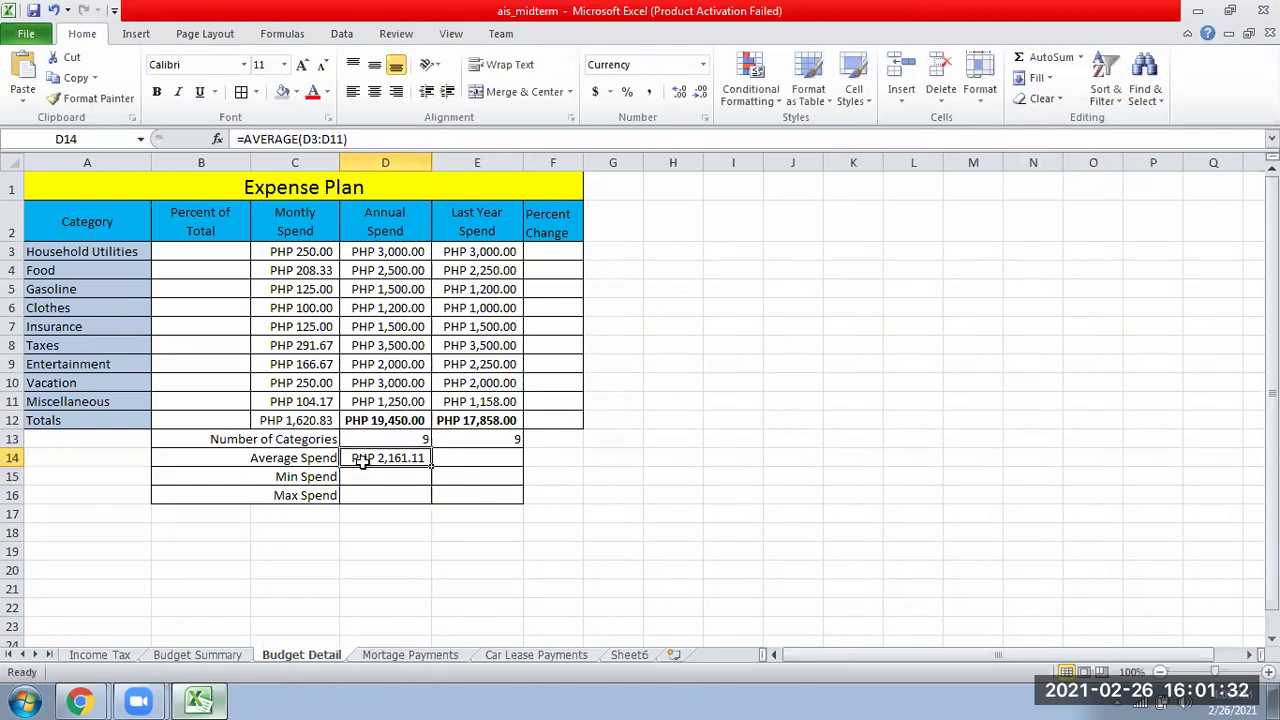
Step: Calculate the Average Spend for Last Year Spend in E14 with the built-in Average function, as =AVERAGE(E3:E11)
{"action": "left_click", "coordinate": [492, 456]}
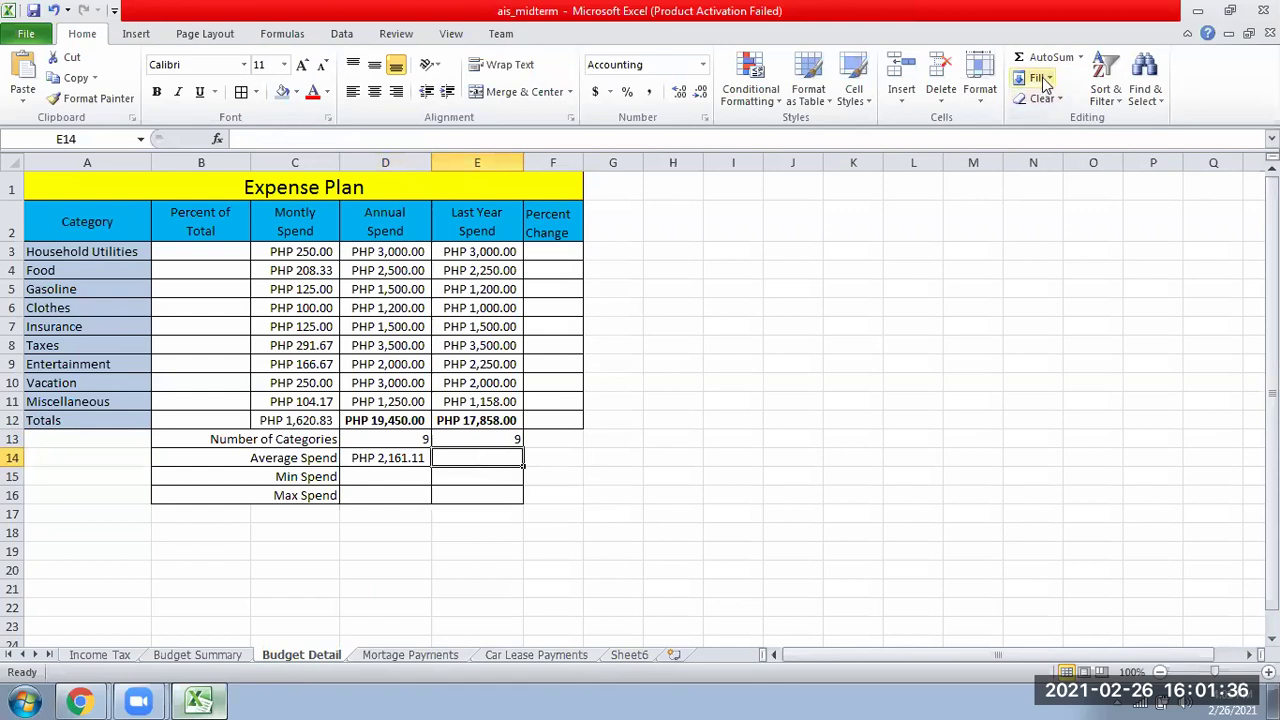
{"action": "left_click", "coordinate": [1080, 57]}
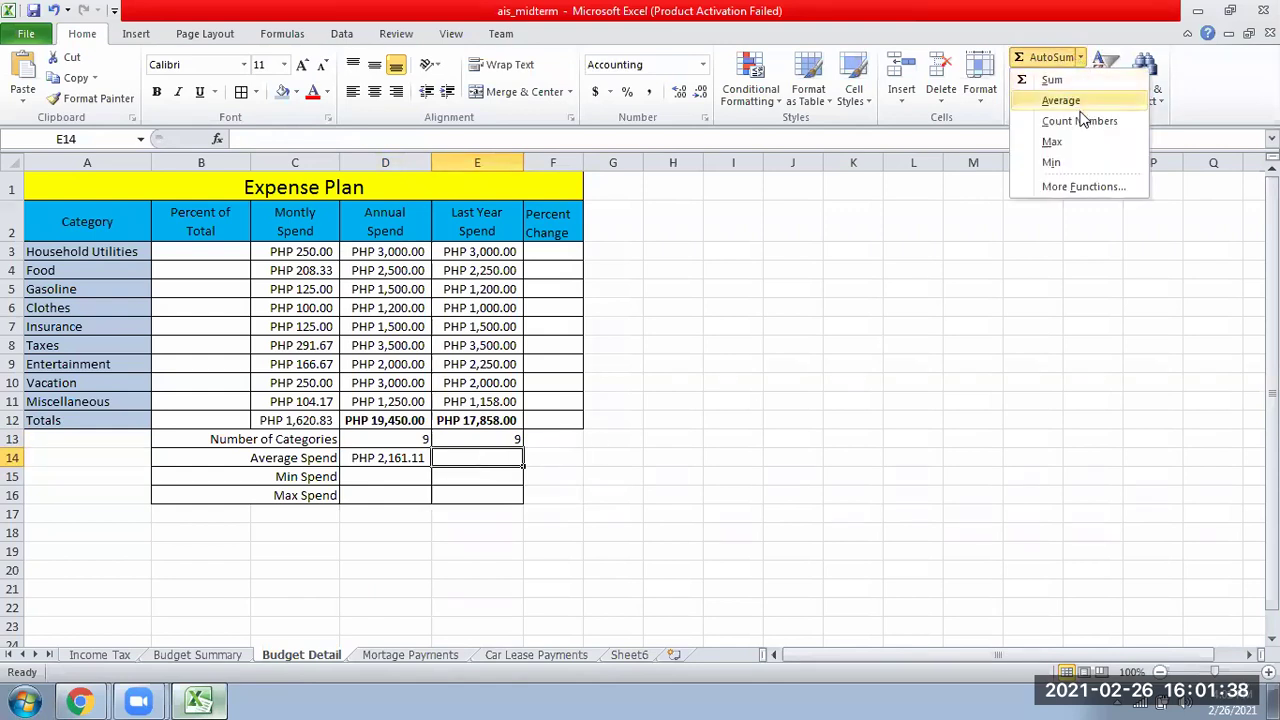
{"action": "left_click", "coordinate": [1061, 101]}
{"action": "left_click_drag", "start_coordinate": [457, 251], "coordinate": [466, 390]}
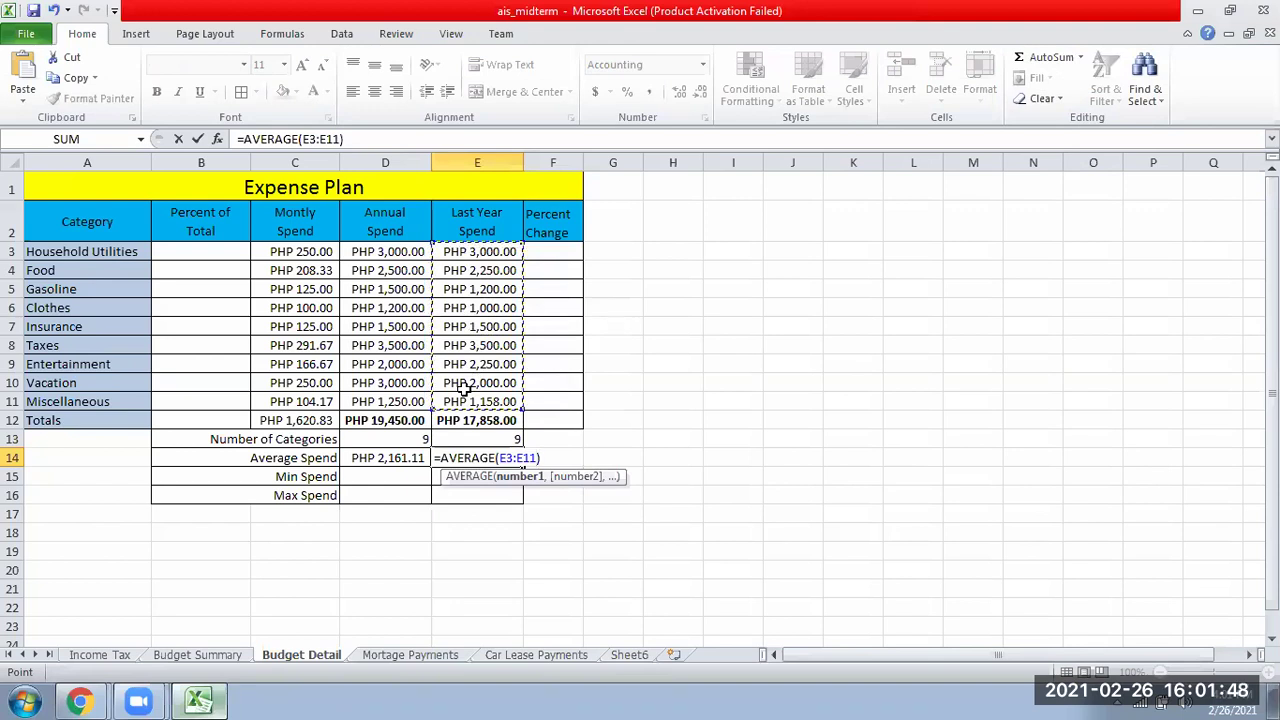
{"action": "key", "text": "Return"}
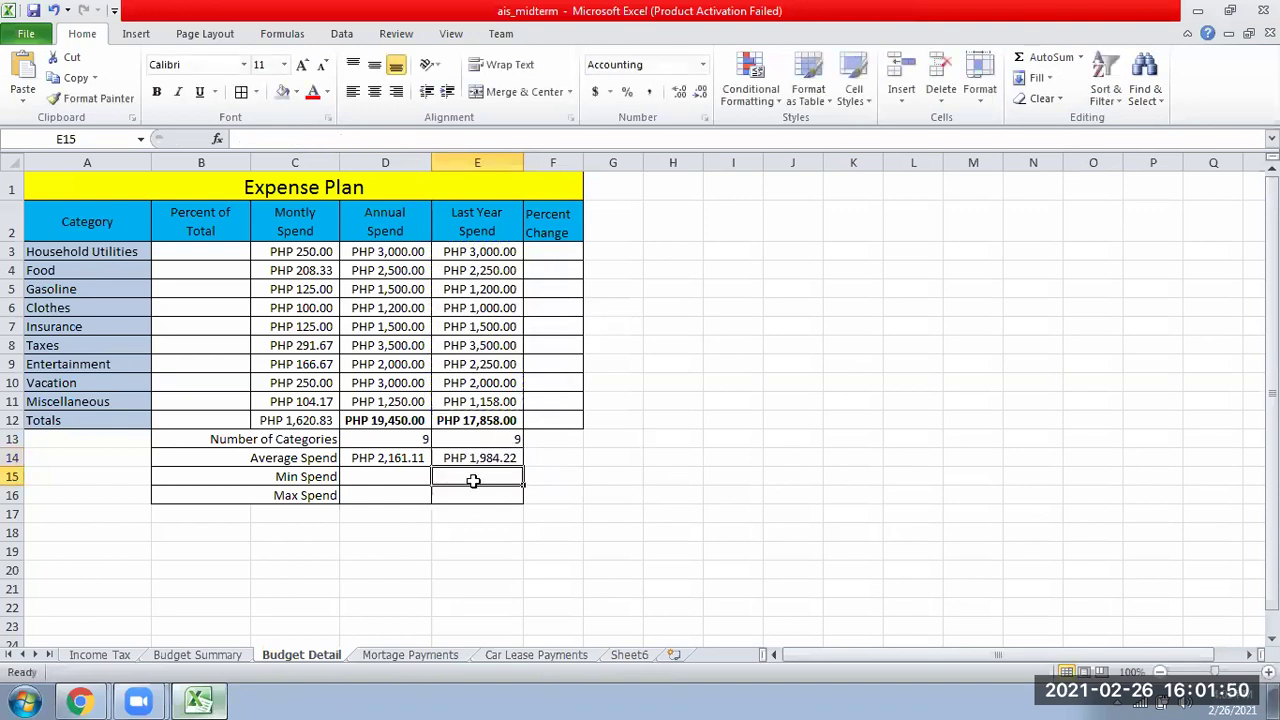
{"action": "left_click", "coordinate": [507, 458]}
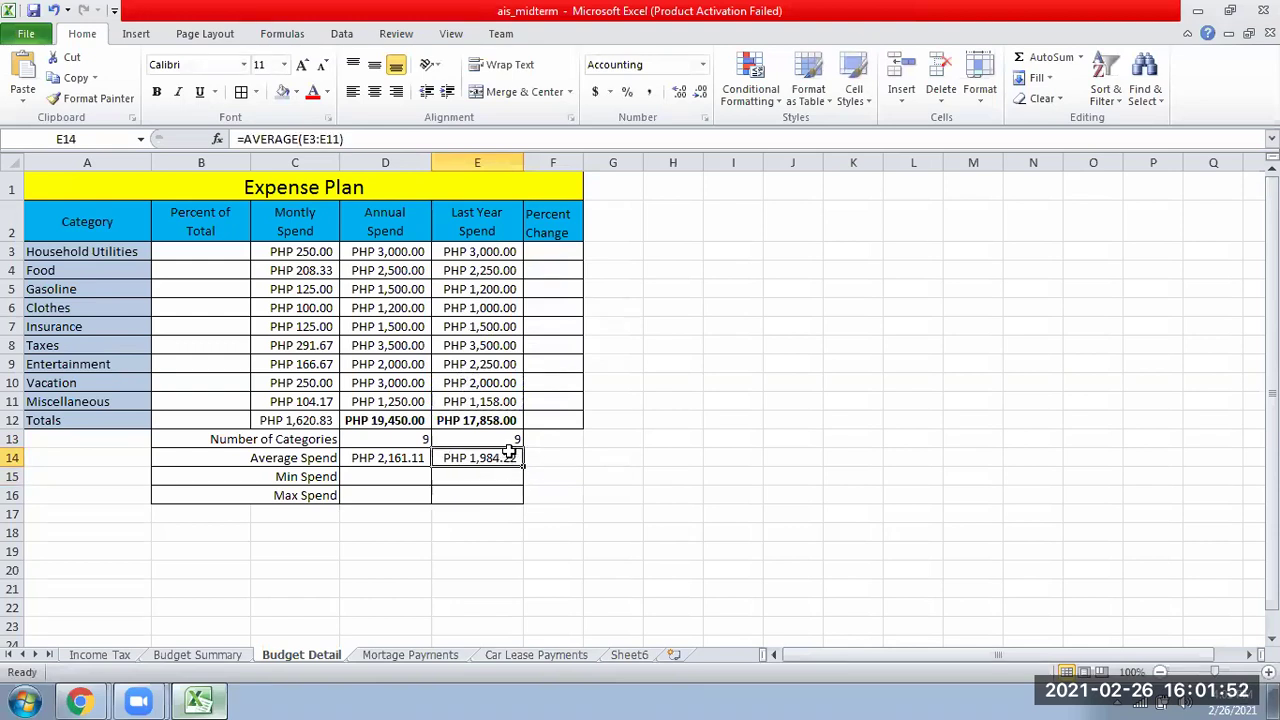
{"action": "left_click", "coordinate": [385, 480]}
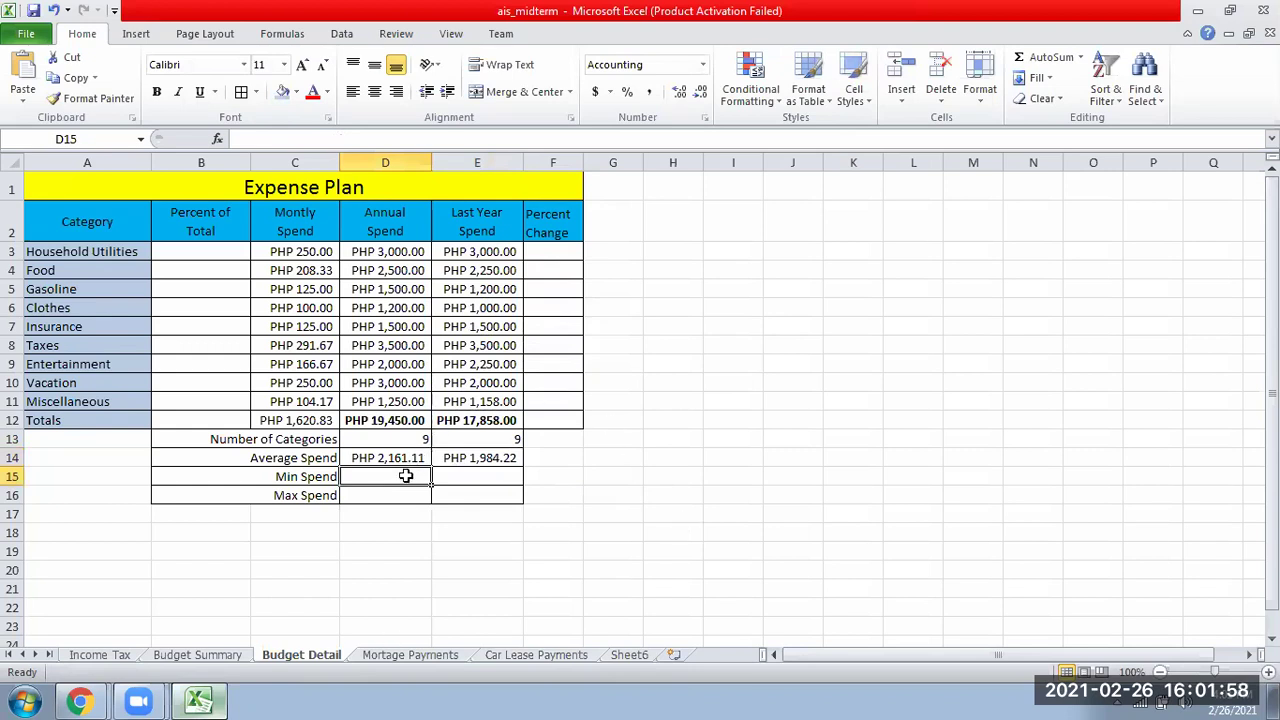
{"action": "left_click", "coordinate": [1081, 58]}
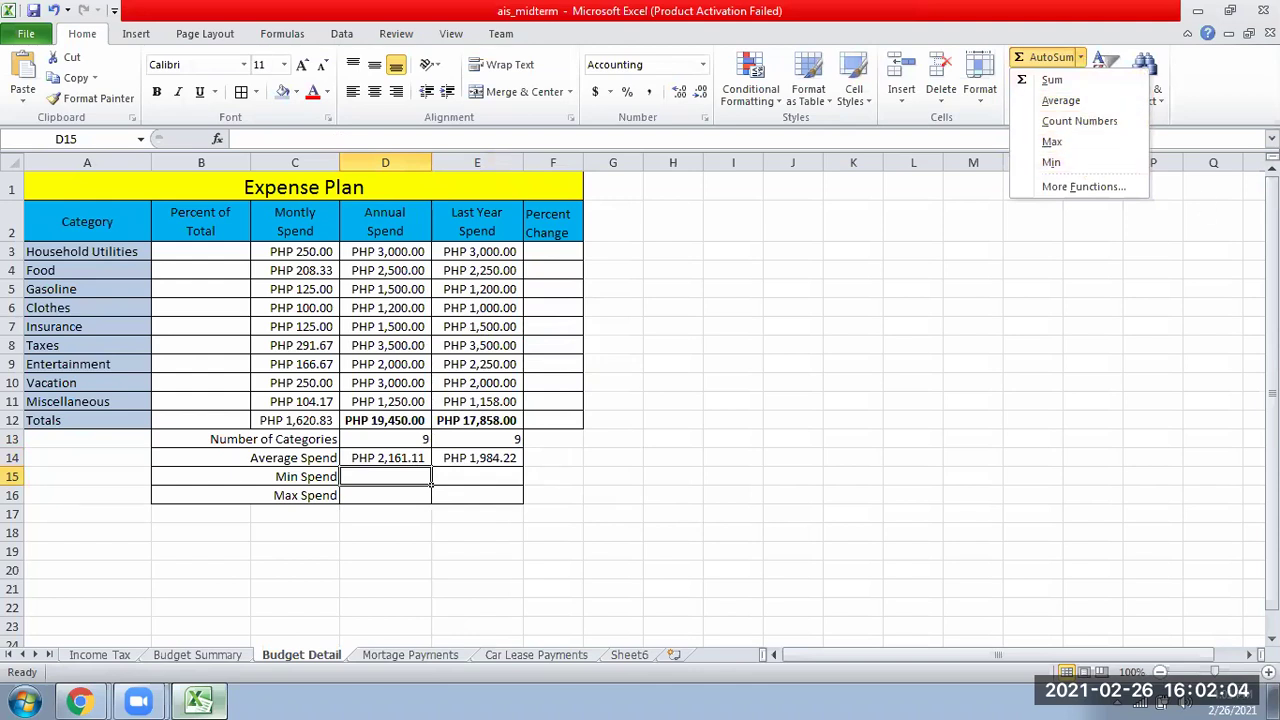
{"action": "key", "text": "Escape"}
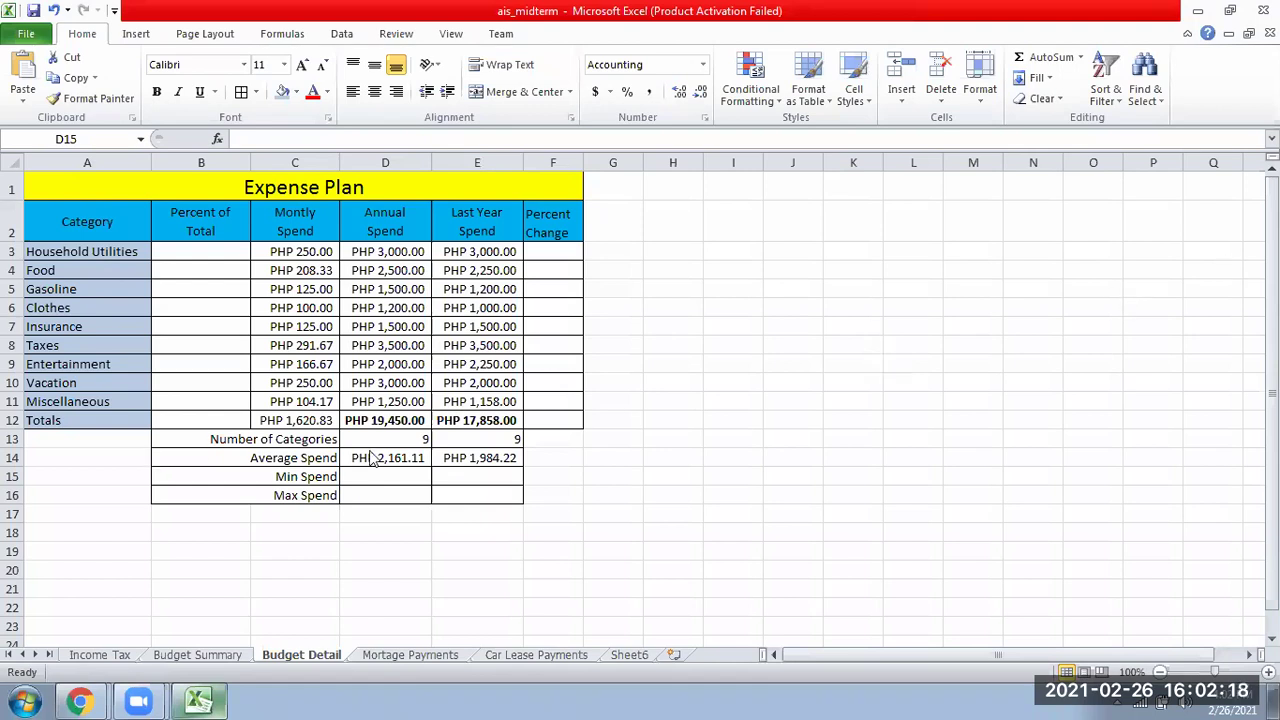
{"action": "left_click", "coordinate": [424, 476]}
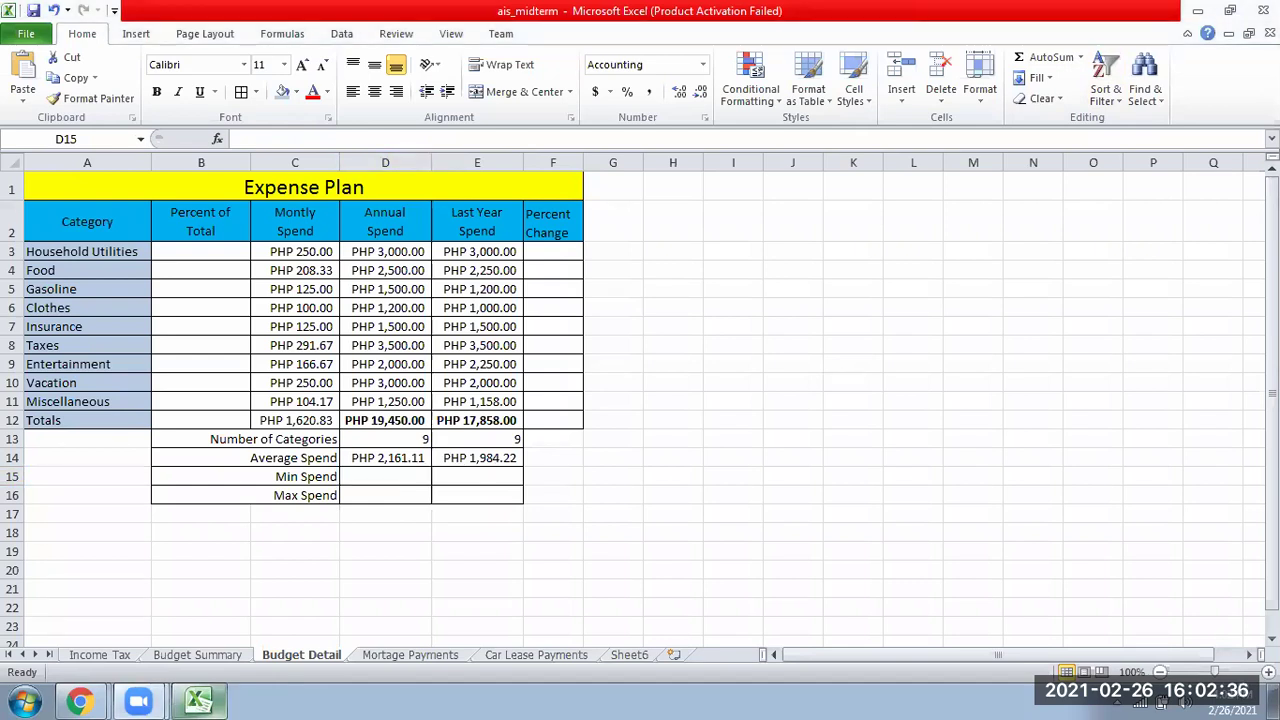
Step: Calculate the Min Spend for Annual Spend in D15 with the built-in Min function, as =MIN(D3:D11), and check it against the Clothes row
{"action": "left_click", "coordinate": [368, 482]}
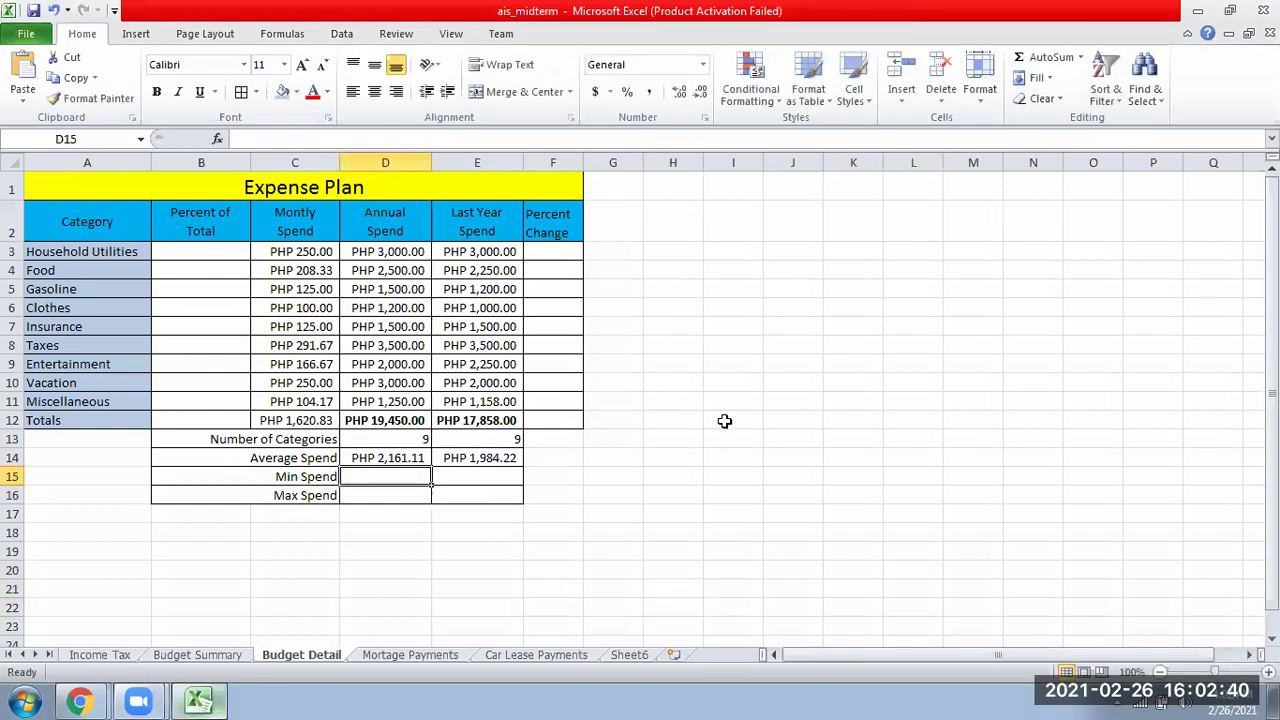
{"action": "left_click", "coordinate": [1081, 57]}
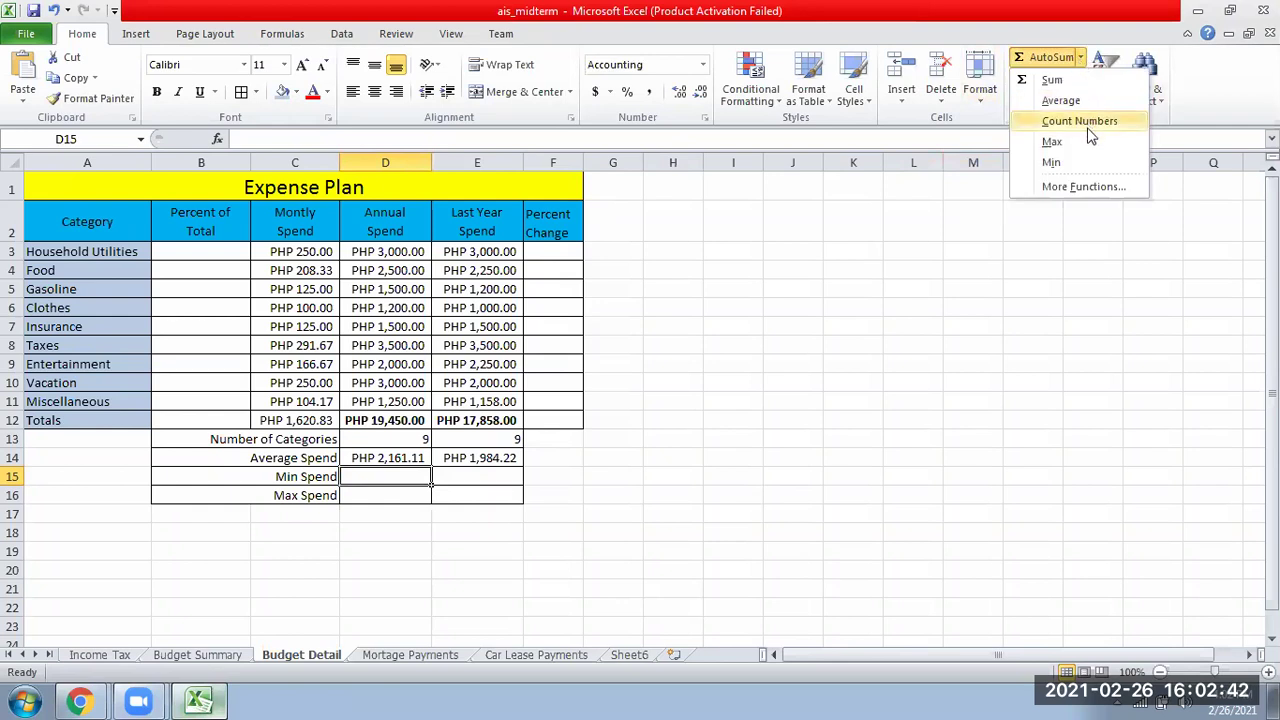
{"action": "left_click", "coordinate": [1094, 168]}
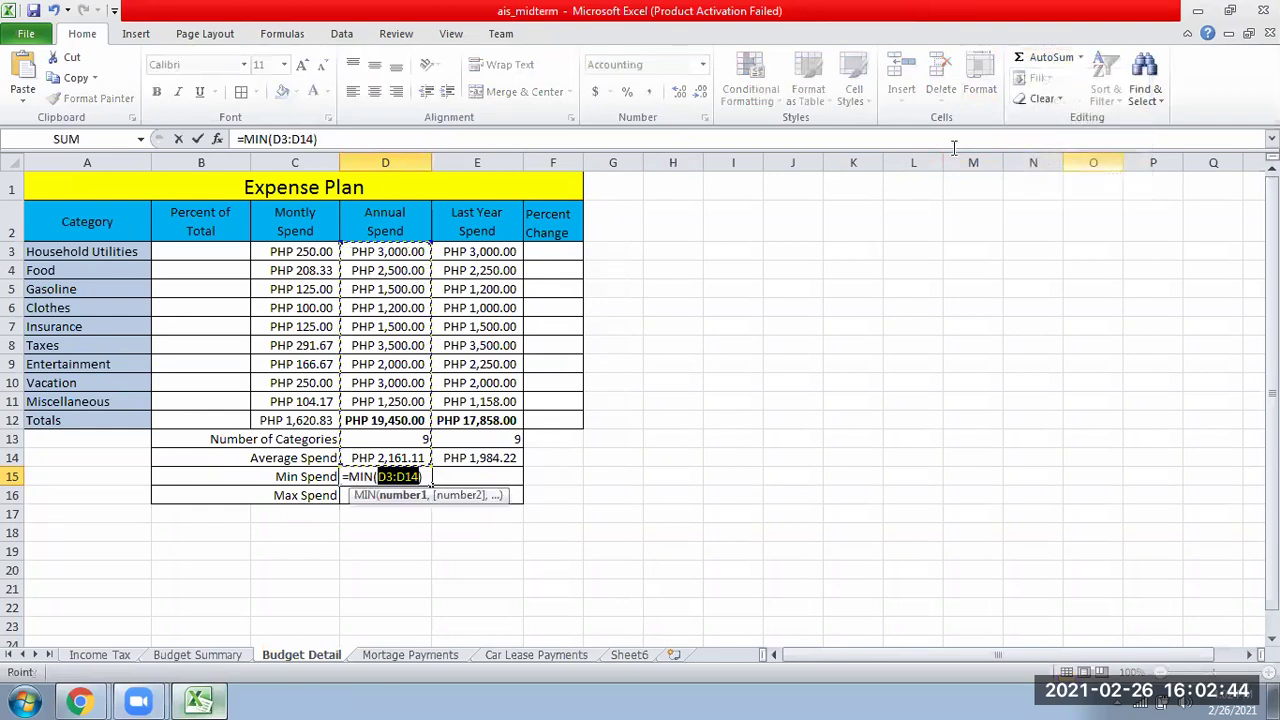
{"action": "left_click_drag", "start_coordinate": [386, 252], "coordinate": [405, 401]}
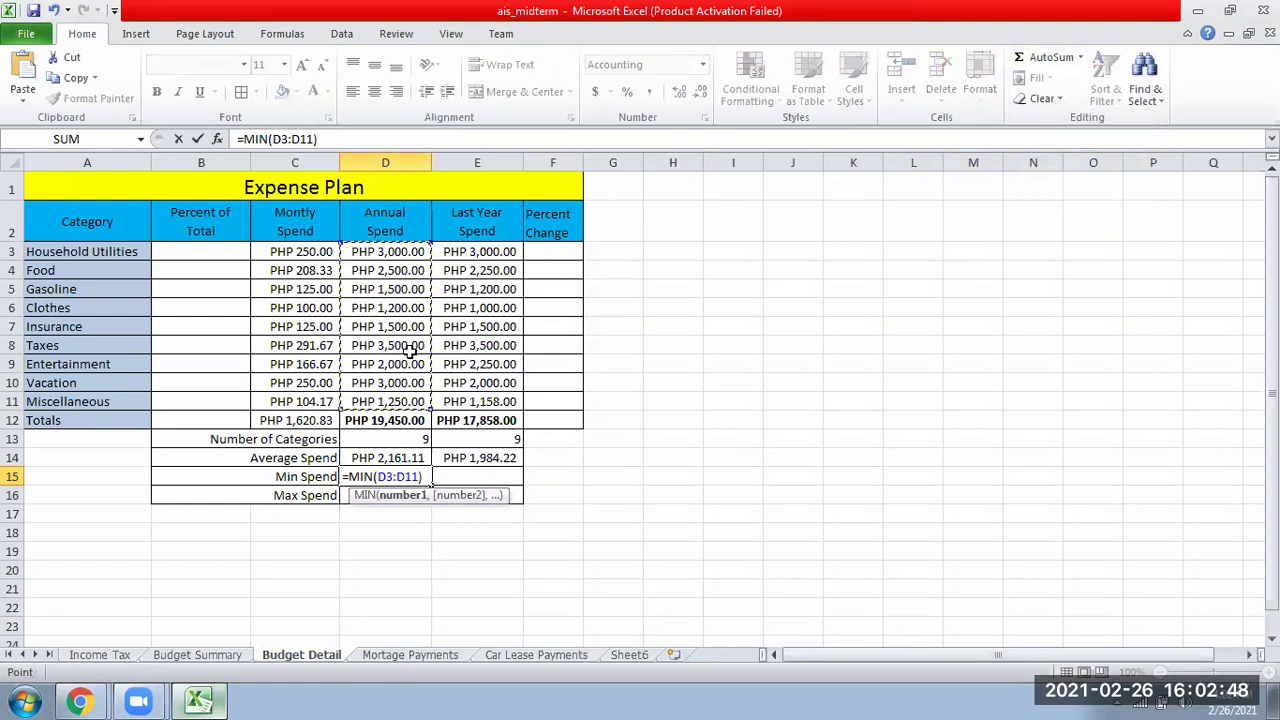
{"action": "key", "text": "Return"}
{"action": "left_click_drag", "start_coordinate": [391, 256], "coordinate": [390, 401]}
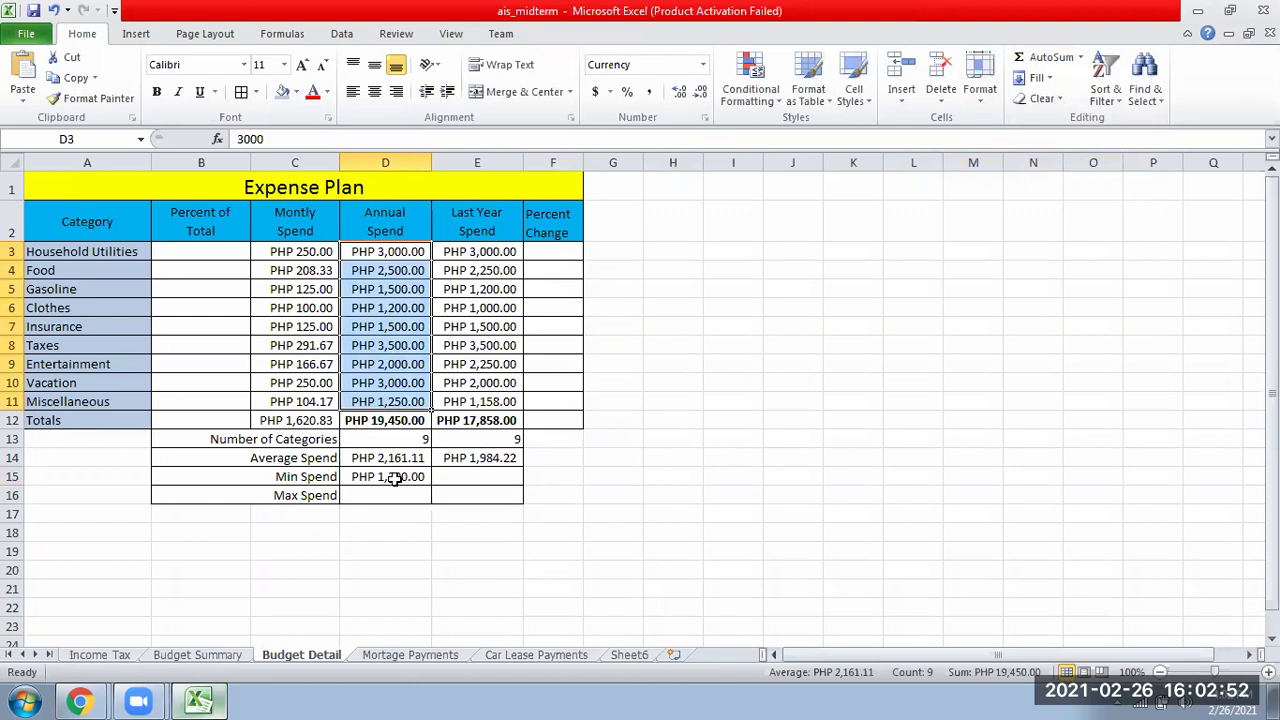
{"action": "left_click", "coordinate": [392, 477]}
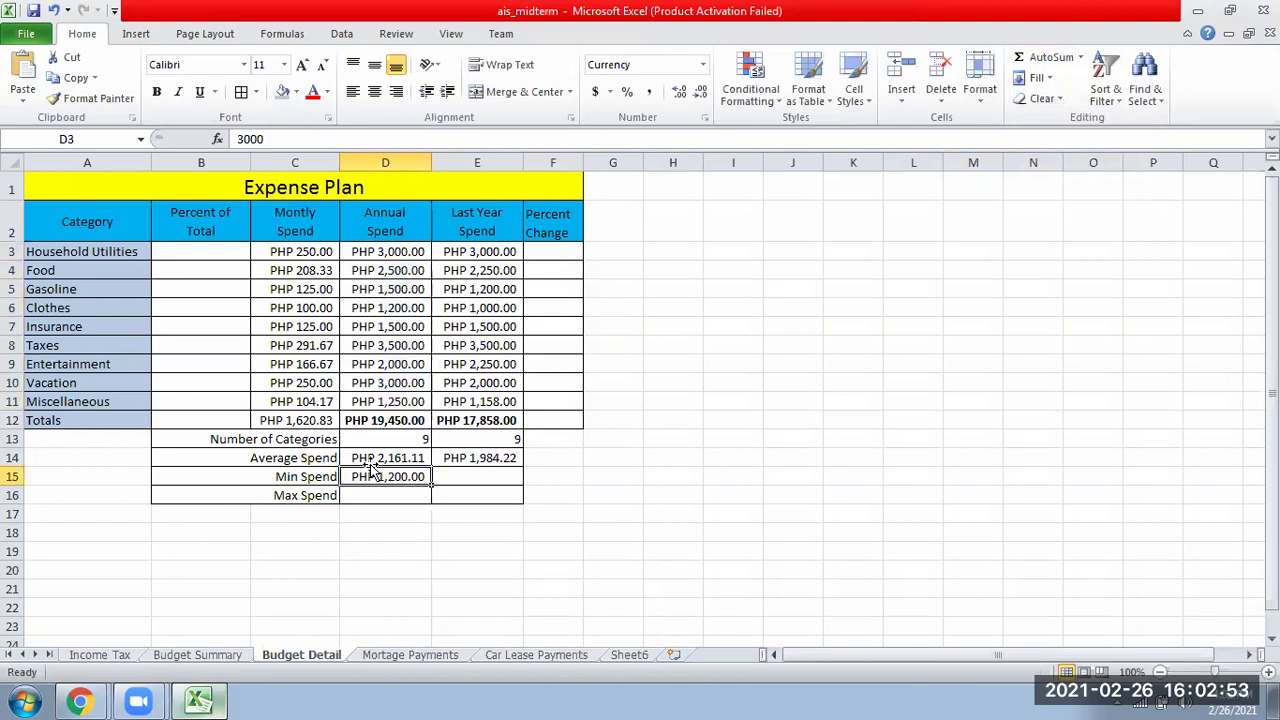
{"action": "left_click", "coordinate": [14, 308]}
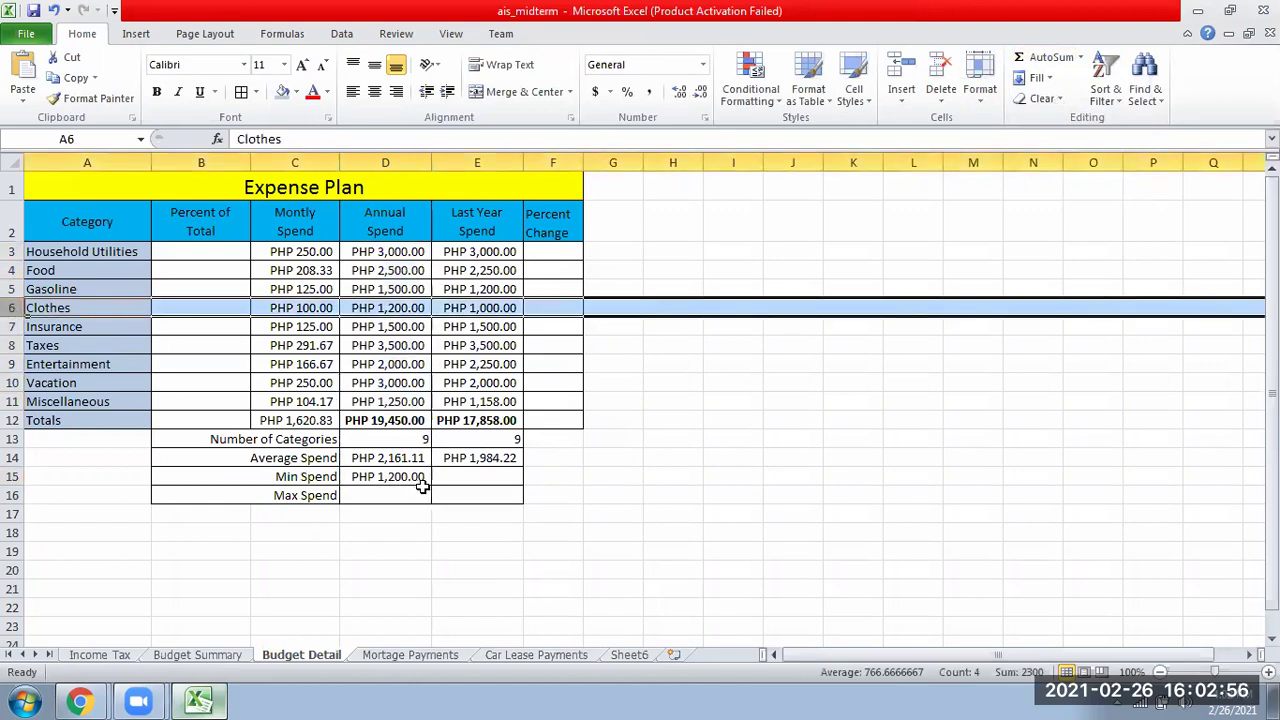
Step: Calculate the Min Spend for Last Year Spend in E15 with the built-in Min function, as =MIN(E3:E11)
{"action": "left_click", "coordinate": [460, 477]}
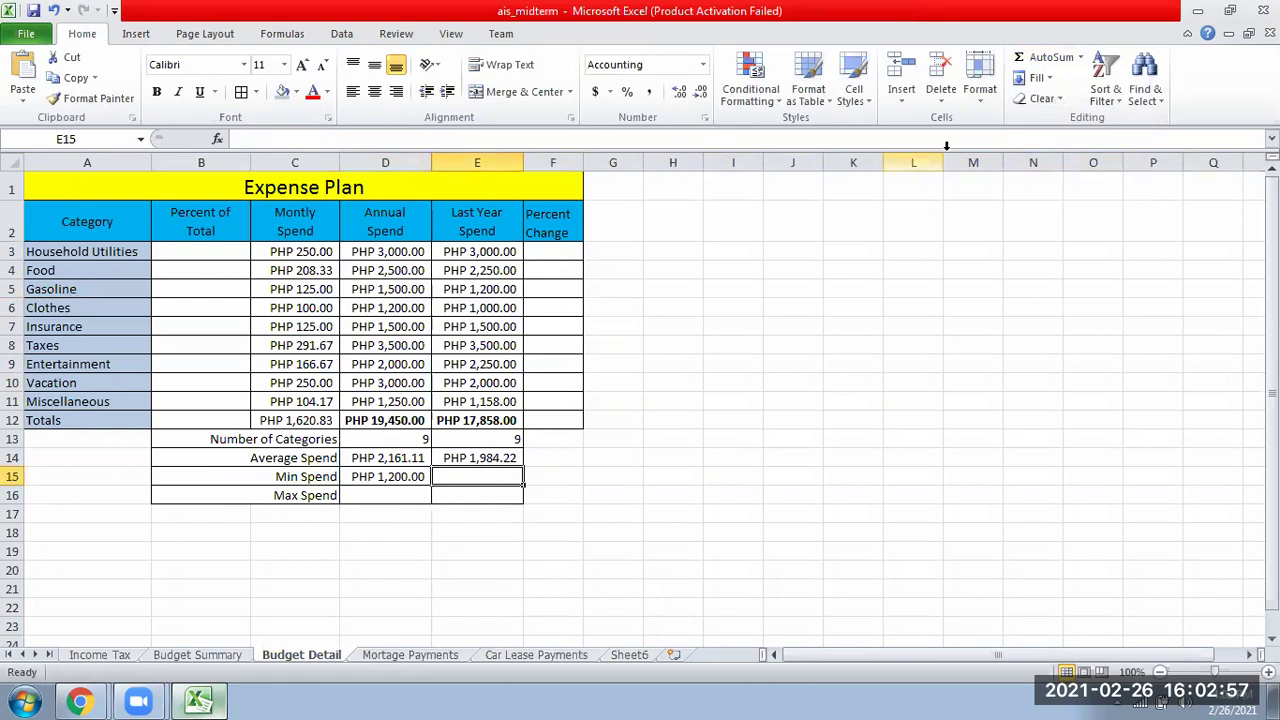
{"action": "left_click", "coordinate": [1081, 58]}
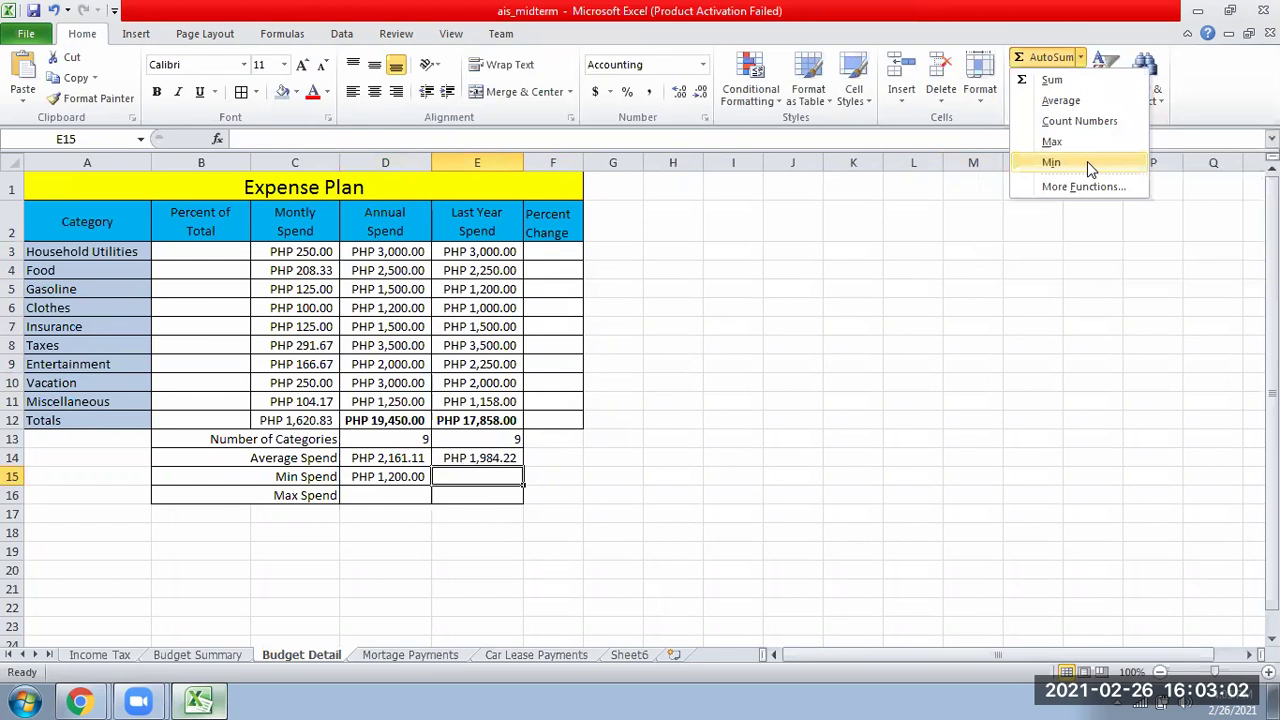
{"action": "left_click", "coordinate": [1087, 161]}
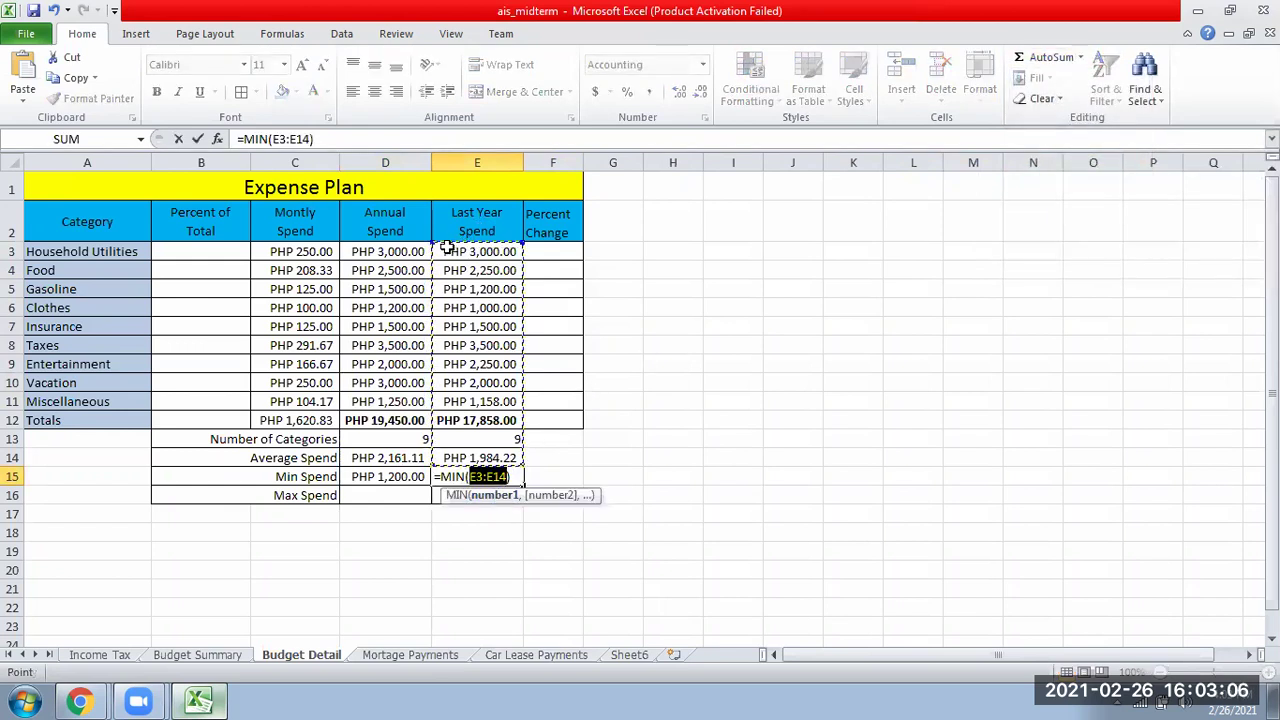
{"action": "left_click_drag", "start_coordinate": [449, 250], "coordinate": [466, 400]}
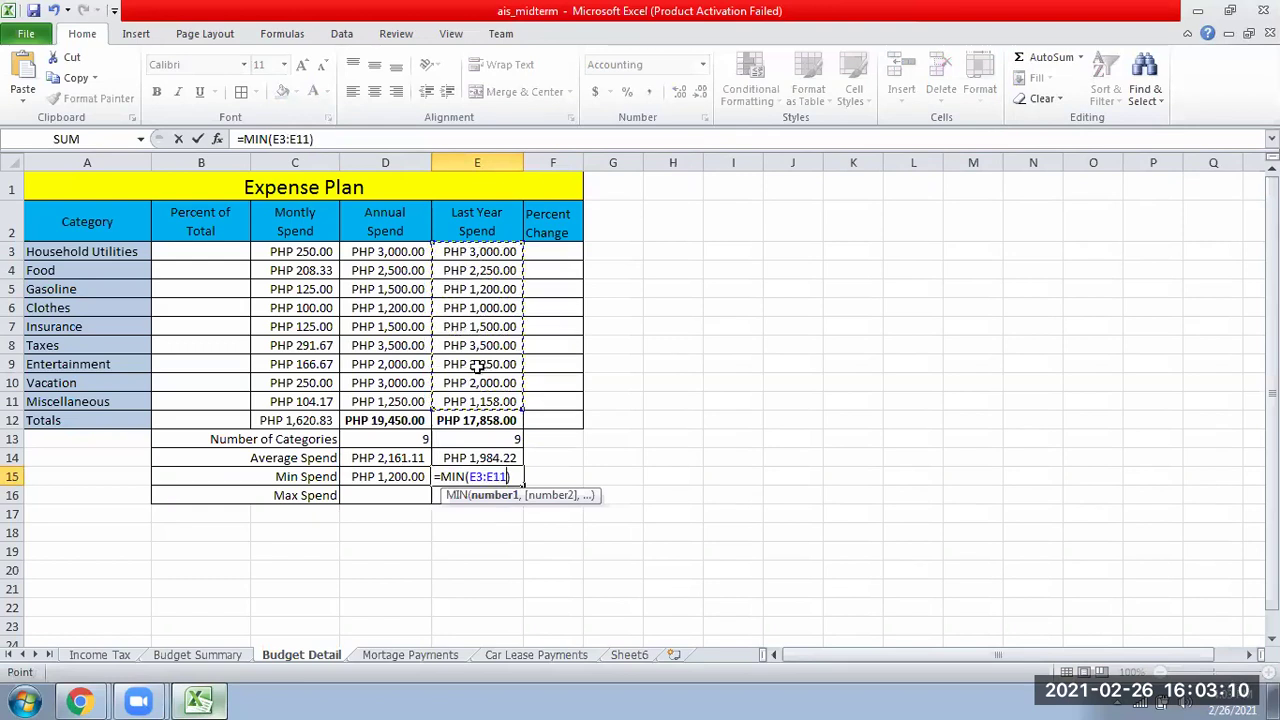
{"action": "key", "text": "Return"}
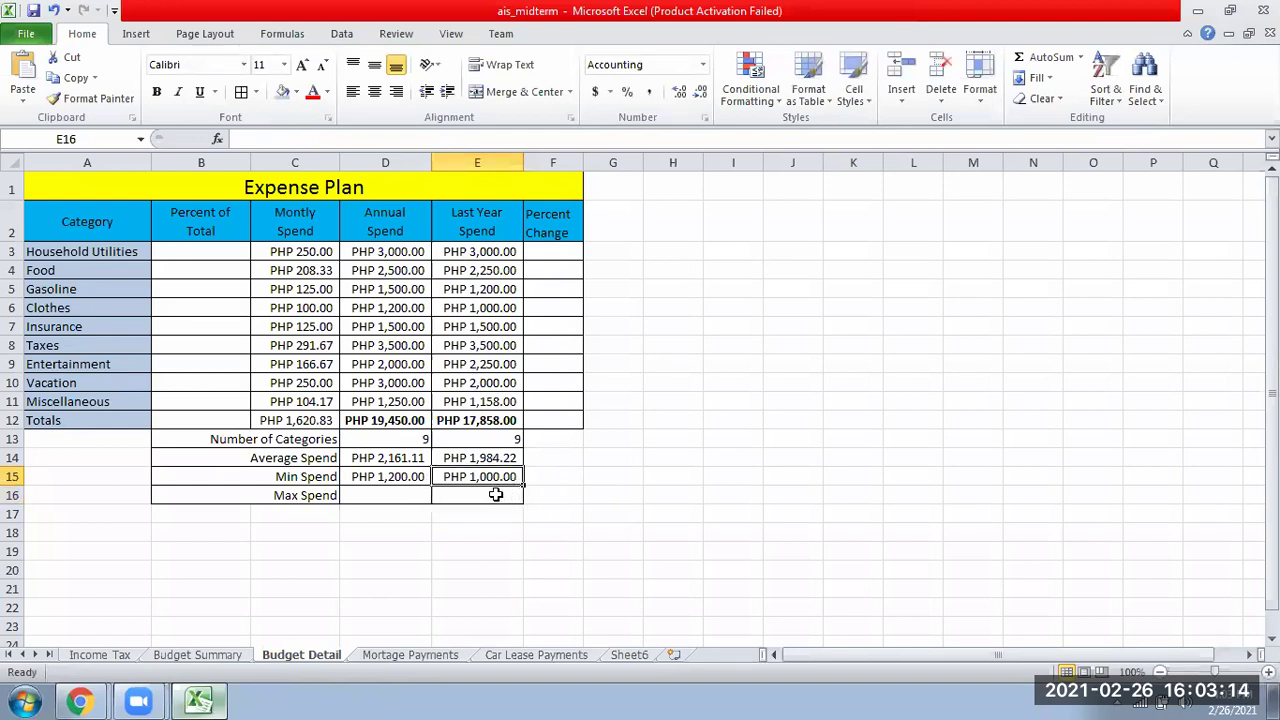
Step: Calculate the Max Spend for Annual Spend in D16 with the built-in Max function, as =MAX(D3:D11), and check it against the Taxes row
{"action": "left_click", "coordinate": [400, 496]}
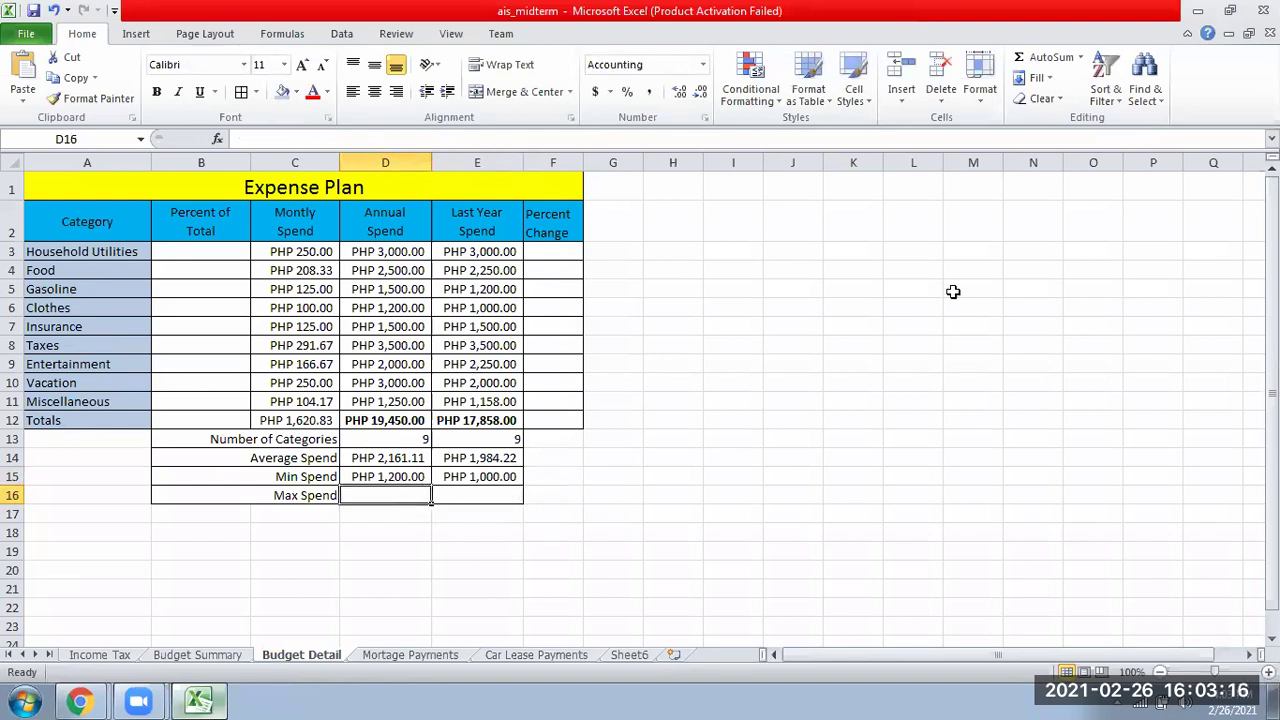
{"action": "left_click", "coordinate": [1080, 59]}
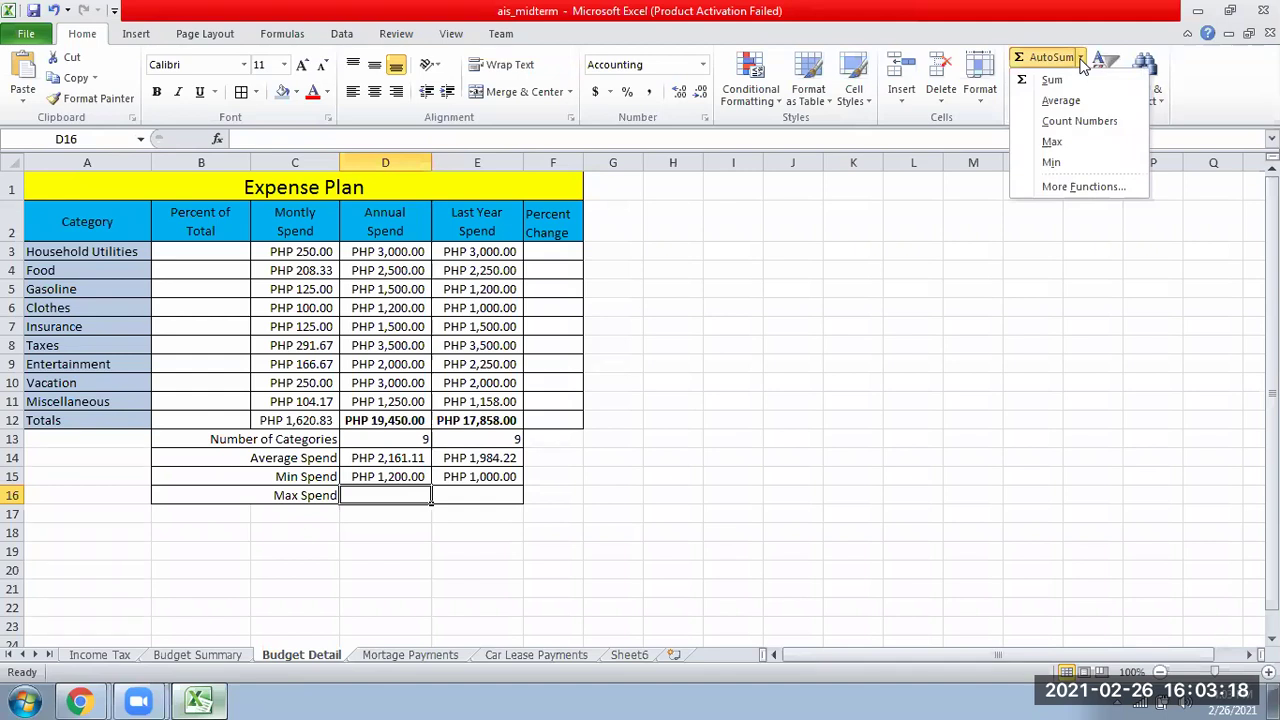
{"action": "left_click", "coordinate": [1052, 141]}
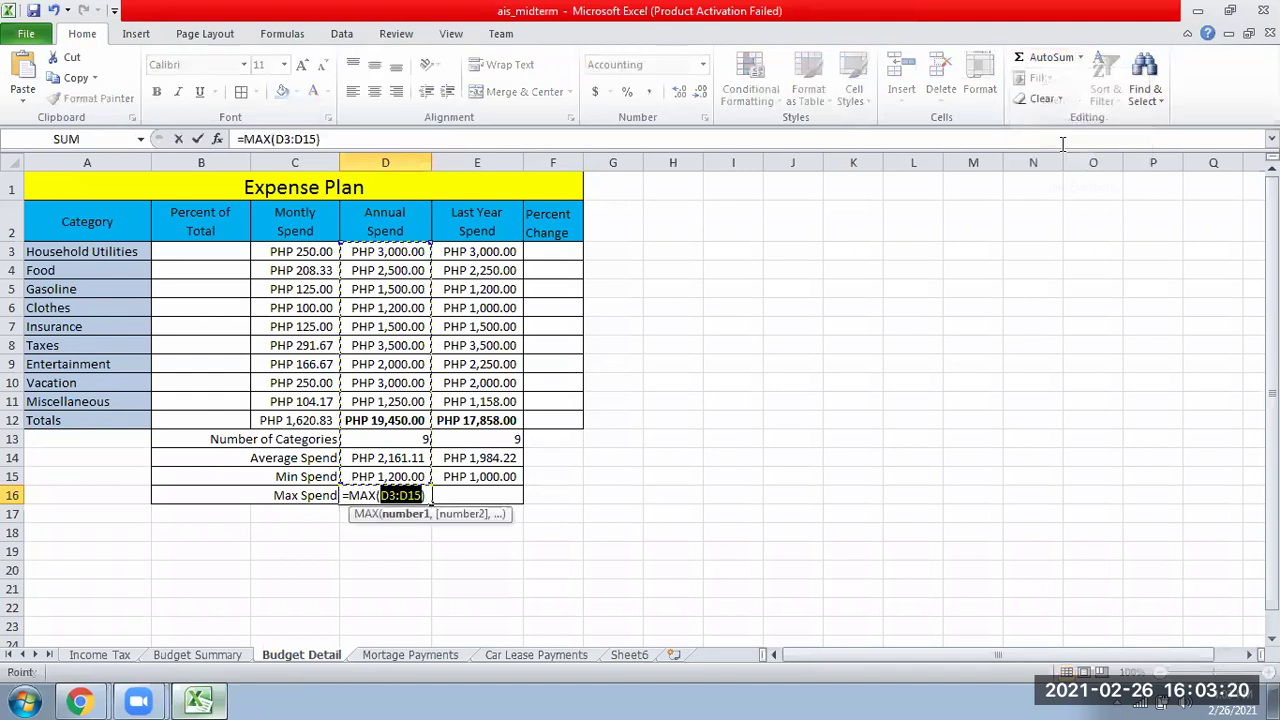
{"action": "left_click_drag", "start_coordinate": [392, 251], "coordinate": [397, 399]}
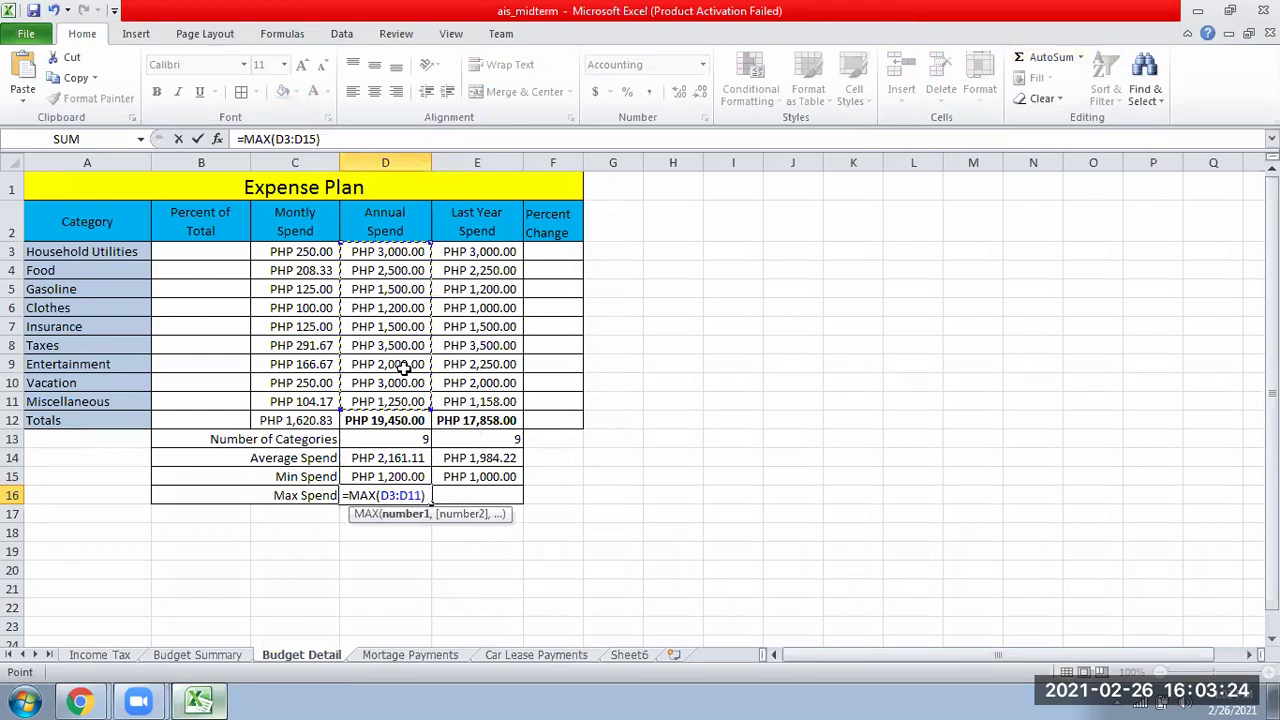
{"action": "key", "text": "Return"}
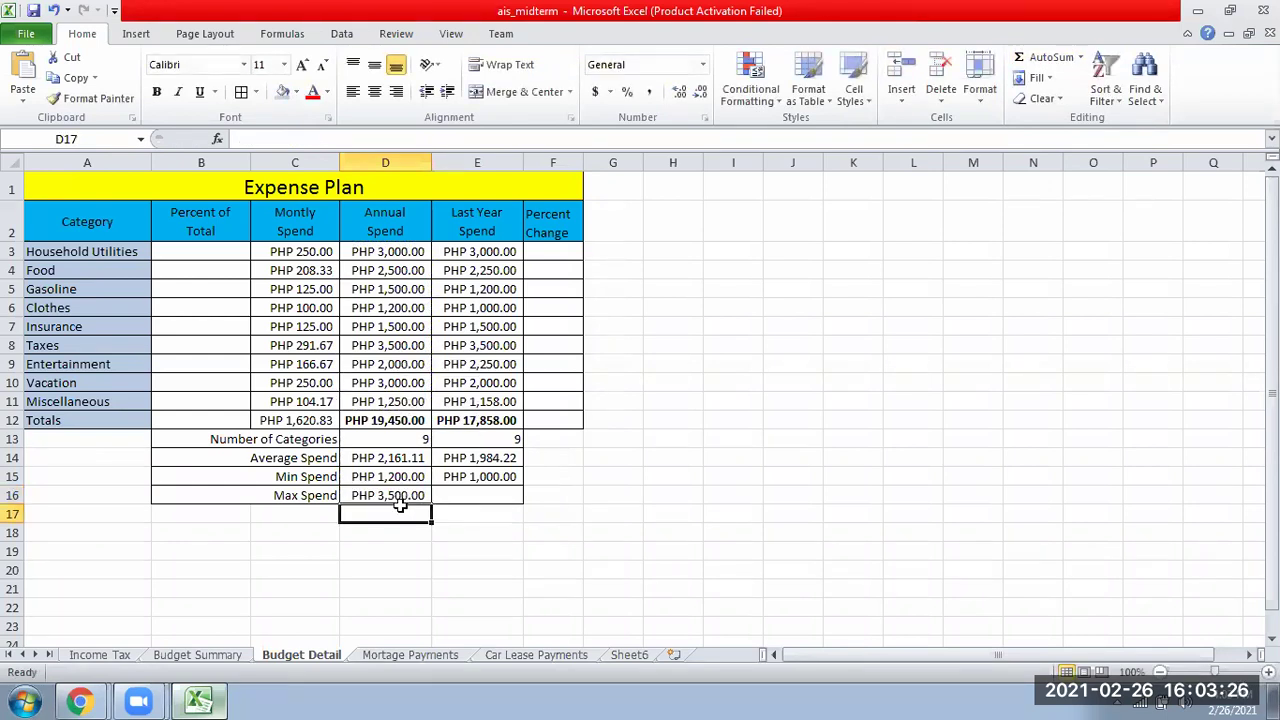
{"action": "left_click", "coordinate": [394, 495]}
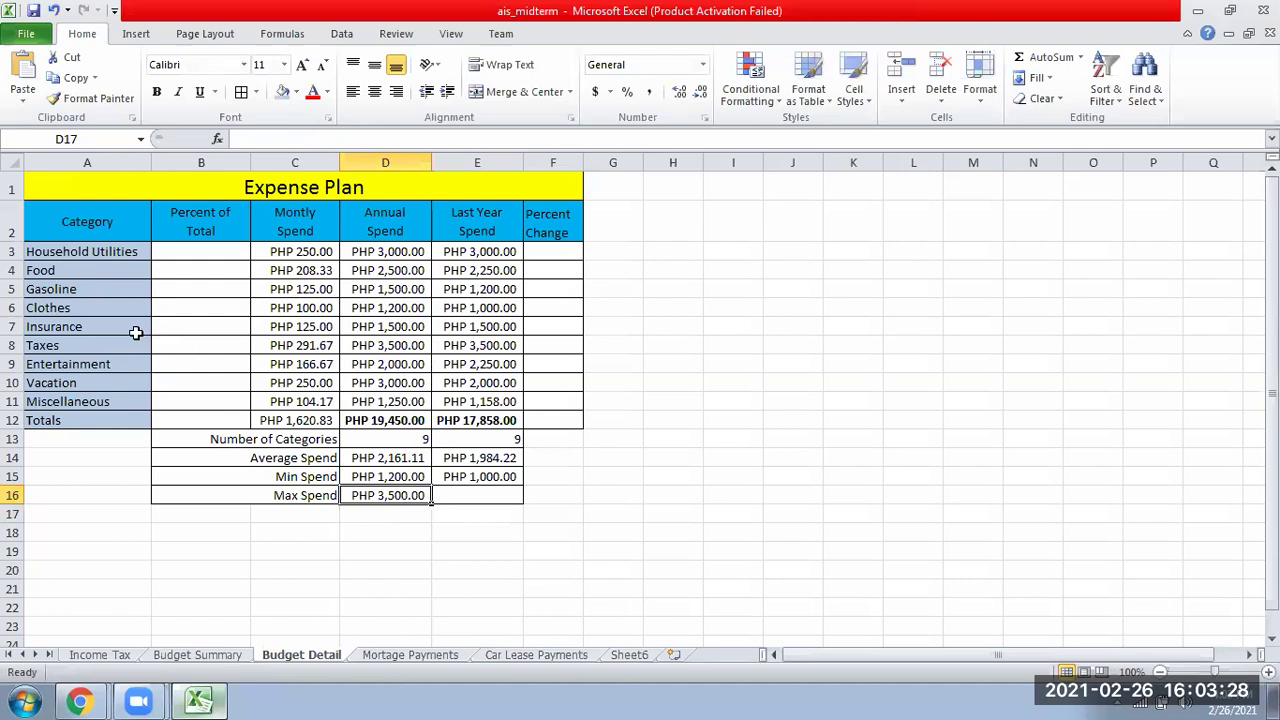
{"action": "left_click", "coordinate": [14, 345]}
{"action": "left_click", "coordinate": [370, 344]}
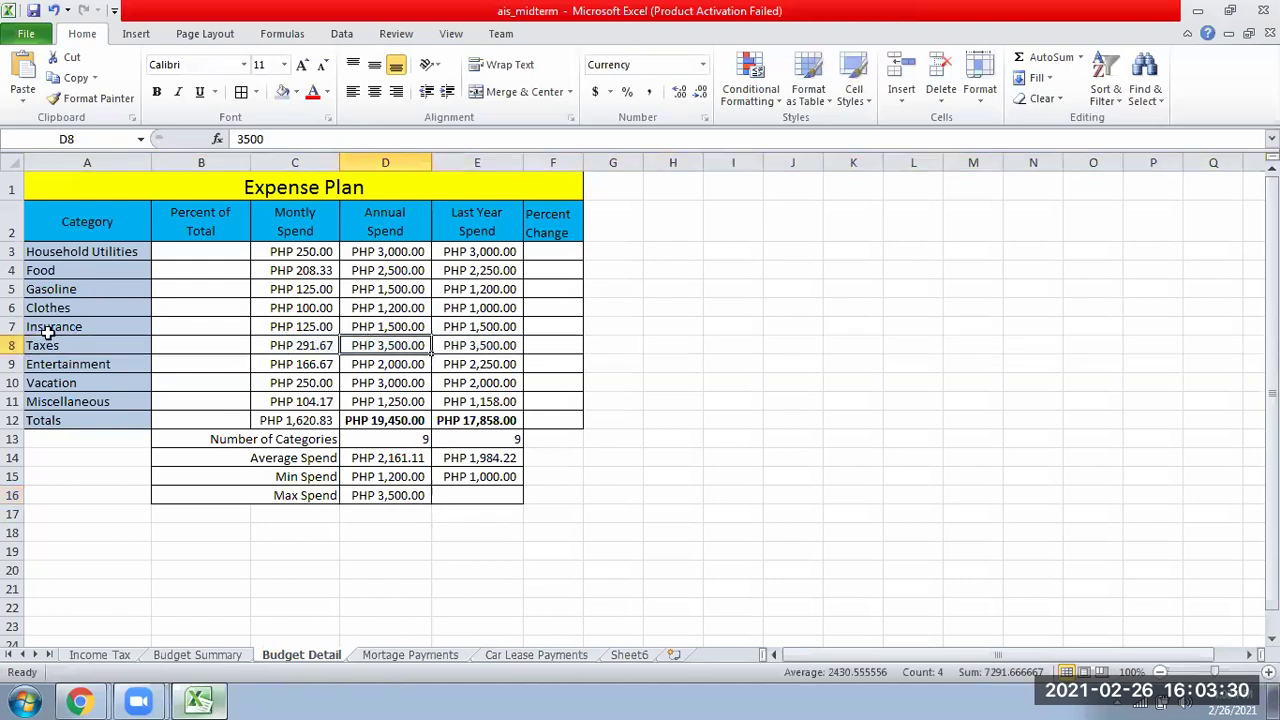
{"action": "left_click", "coordinate": [14, 345]}
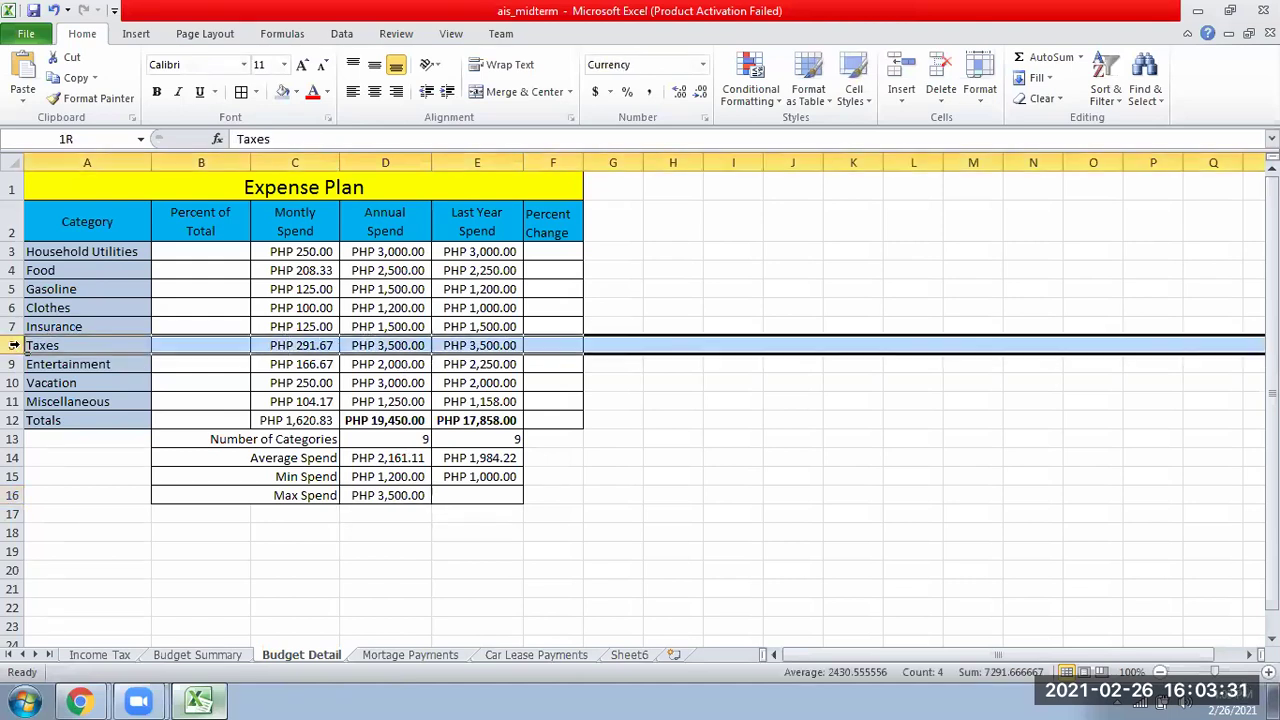
Step: Try to fill the Last Year Spend maximum in E16 using AutoSum, entering =SUM(E13:E15)
{"action": "left_click", "coordinate": [477, 495]}
{"action": "type", "text": "="}
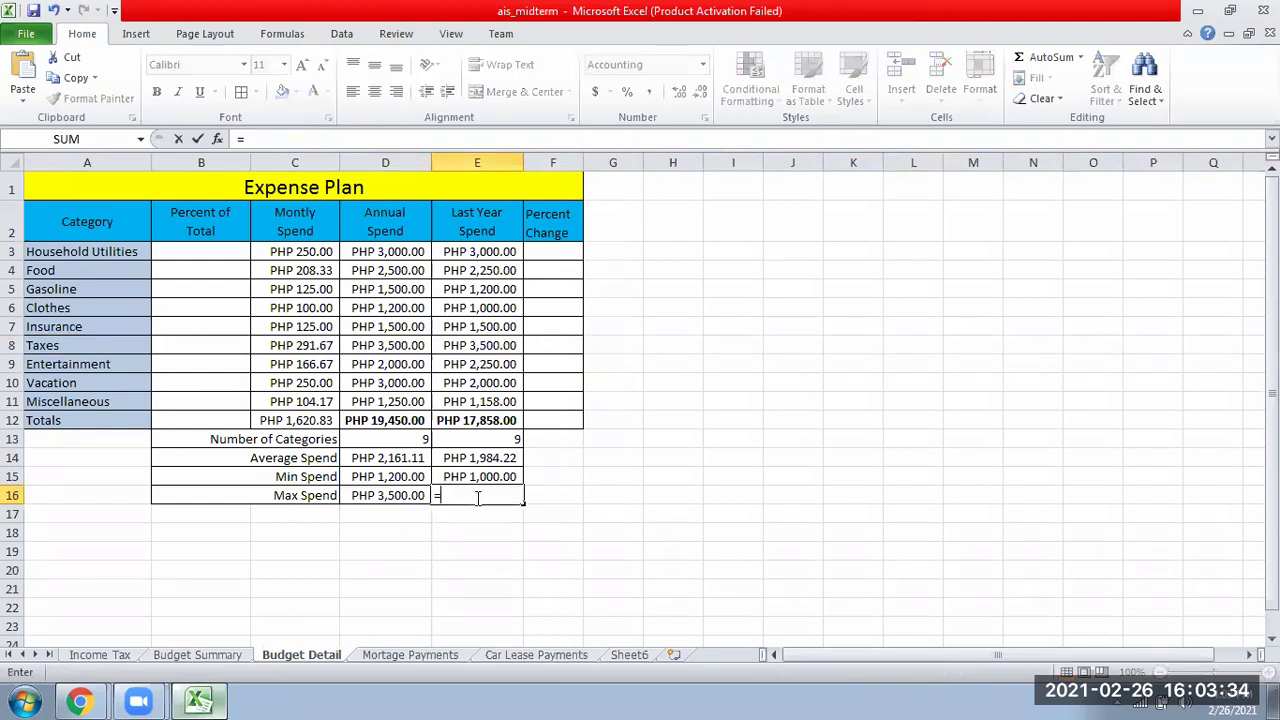
{"action": "key", "text": "Escape"}
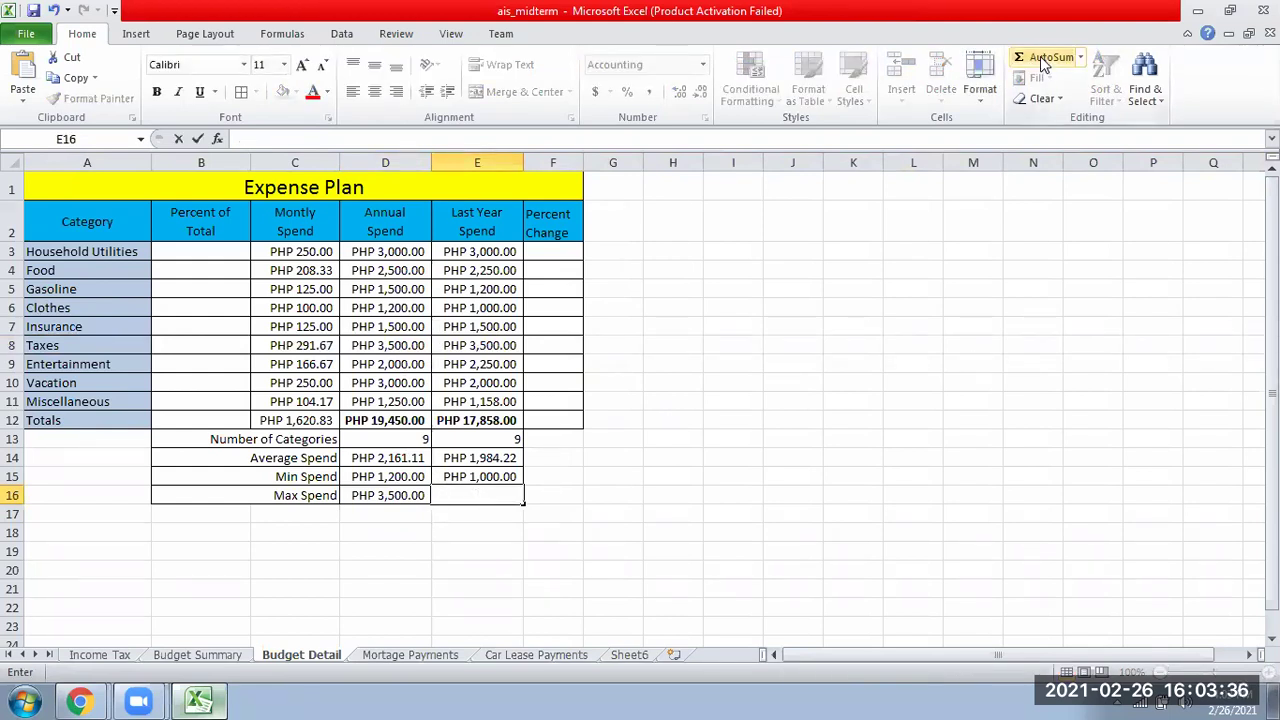
{"action": "left_click", "coordinate": [1045, 60]}
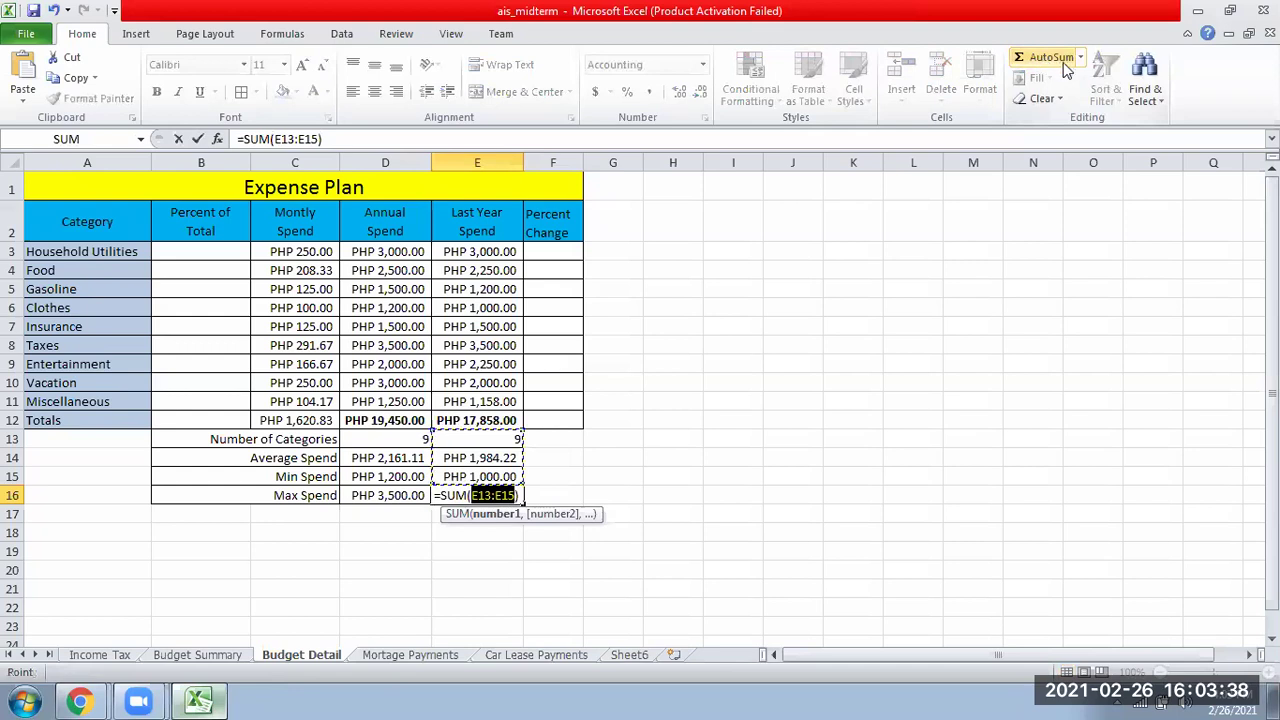
{"action": "left_click", "coordinate": [1080, 57]}
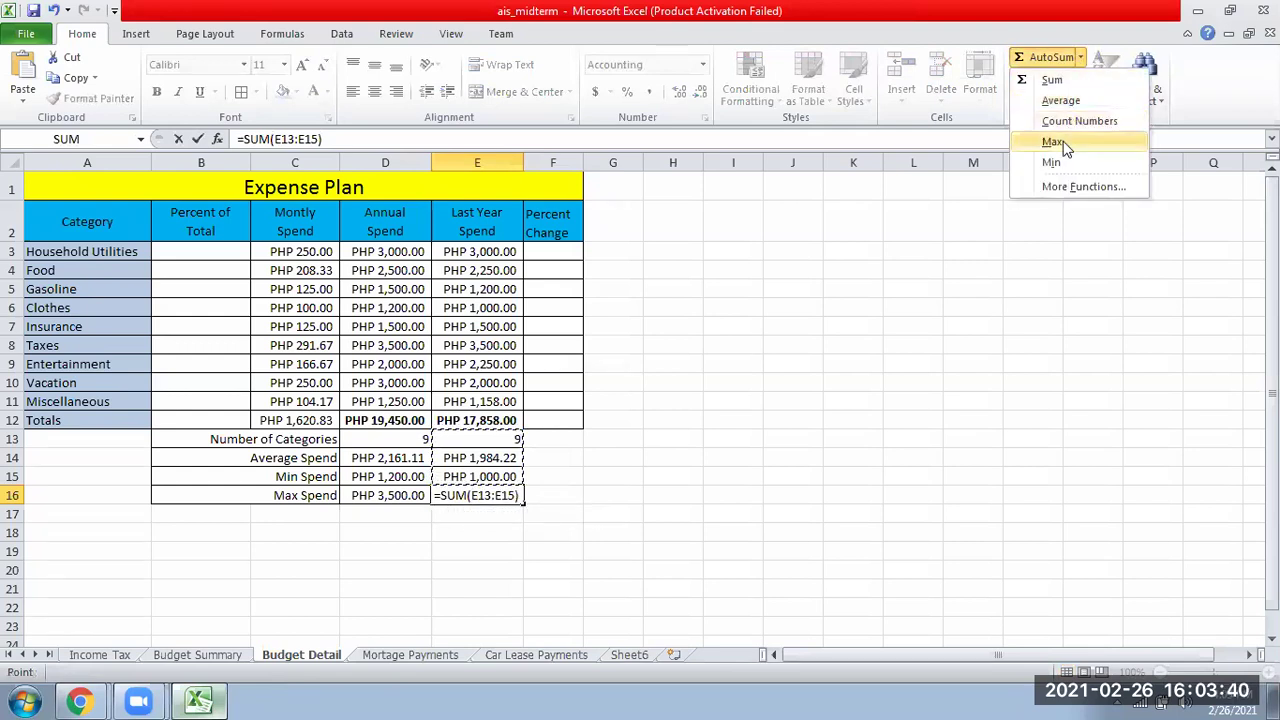
{"action": "key", "text": "Return"}
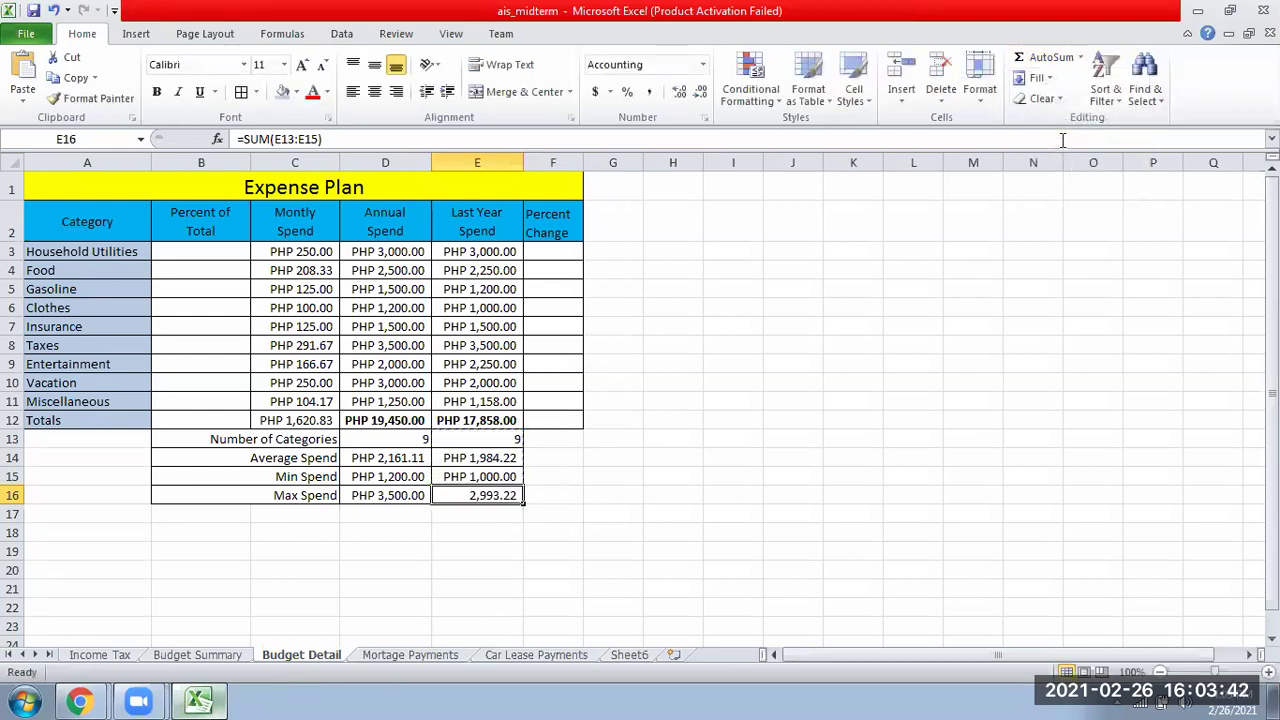
{"action": "left_click", "coordinate": [576, 547]}
Step: Calculate the Max Spend for Last Year Spend in E16 as =MAX(E3:E11), check it against the Taxes row, and select the summary block B13:E16
{"action": "left_click", "coordinate": [500, 497]}
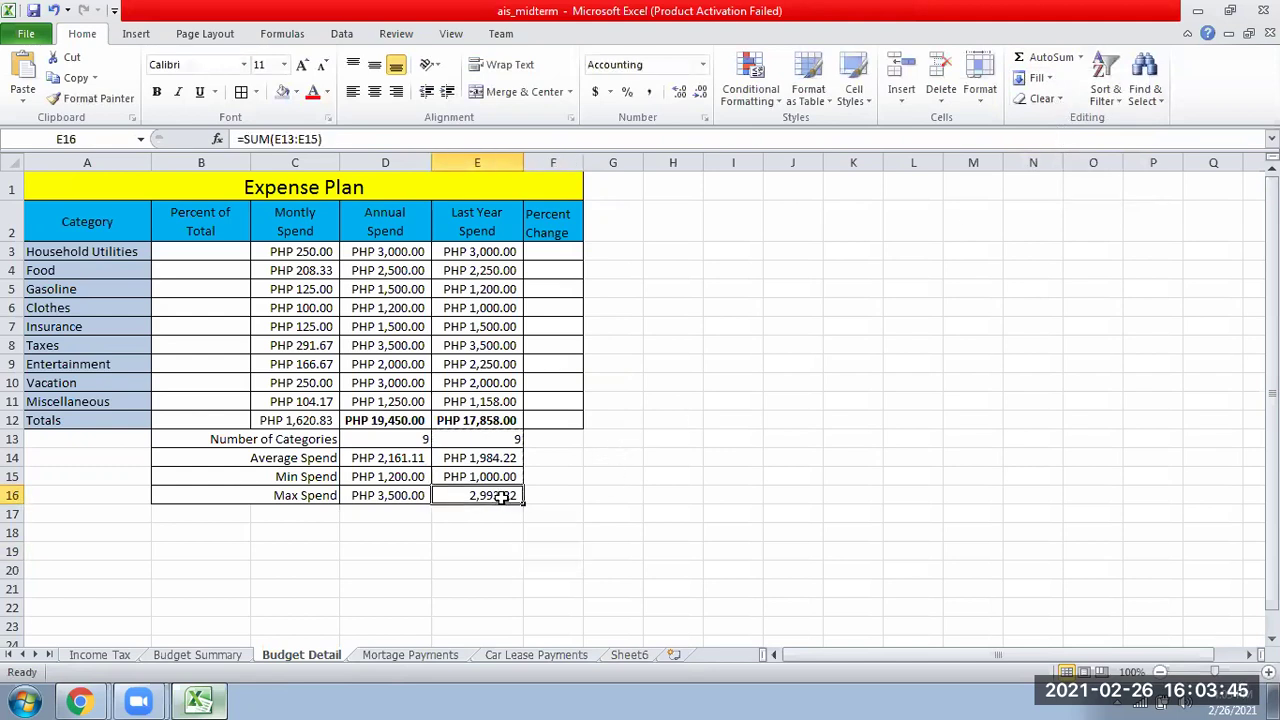
{"action": "left_click", "coordinate": [1080, 57]}
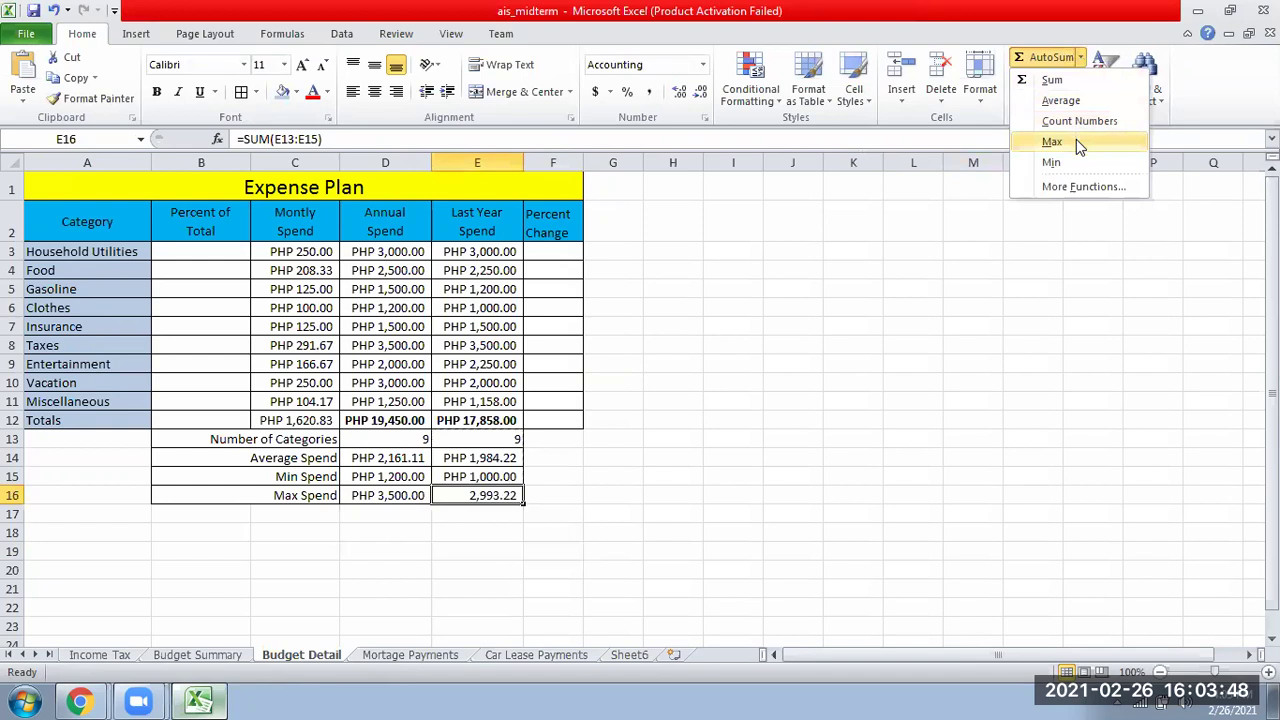
{"action": "left_click", "coordinate": [1076, 141]}
{"action": "left_click", "coordinate": [481, 259]}
{"action": "left_click_drag", "start_coordinate": [481, 259], "coordinate": [481, 400]}
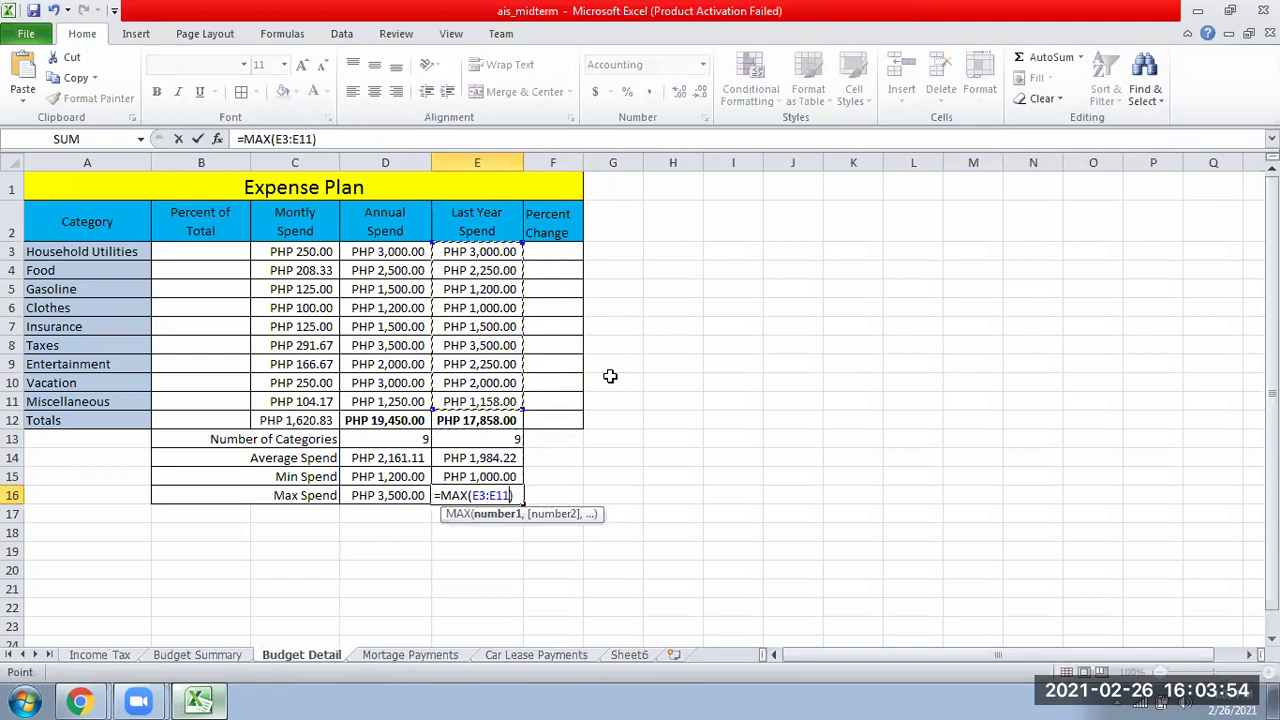
{"action": "key", "text": "Return"}
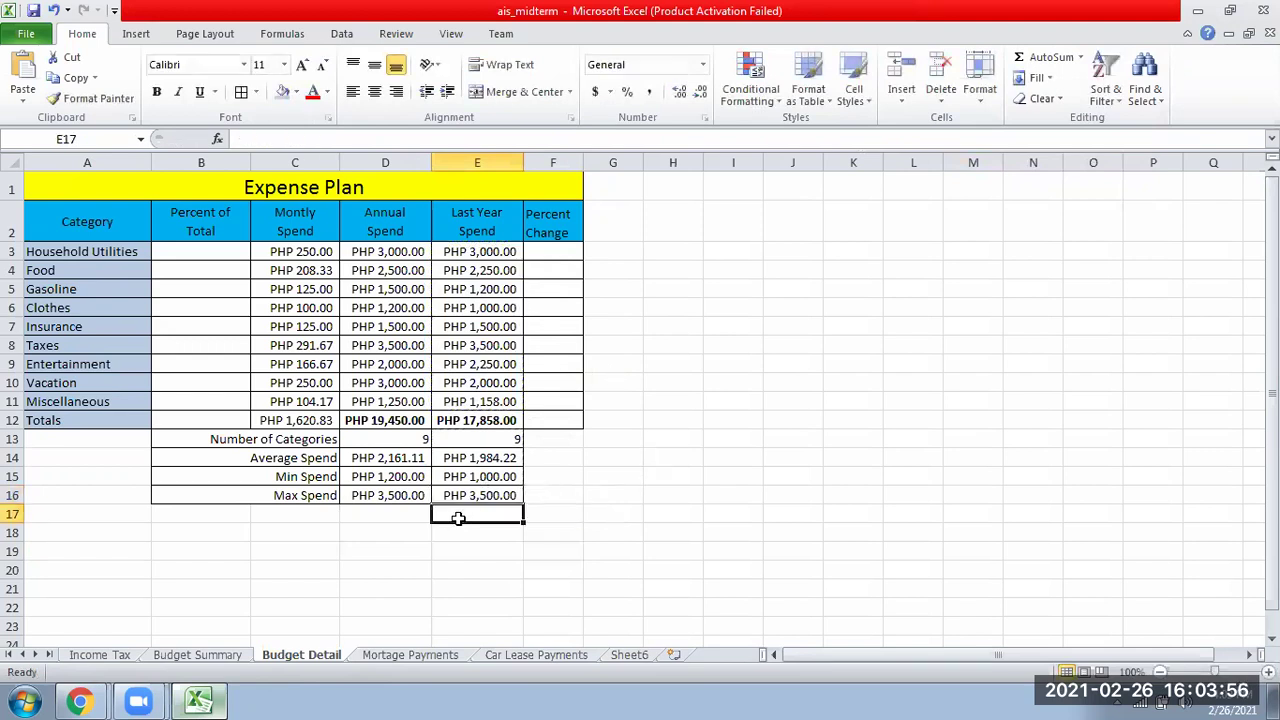
{"action": "left_click", "coordinate": [481, 496]}
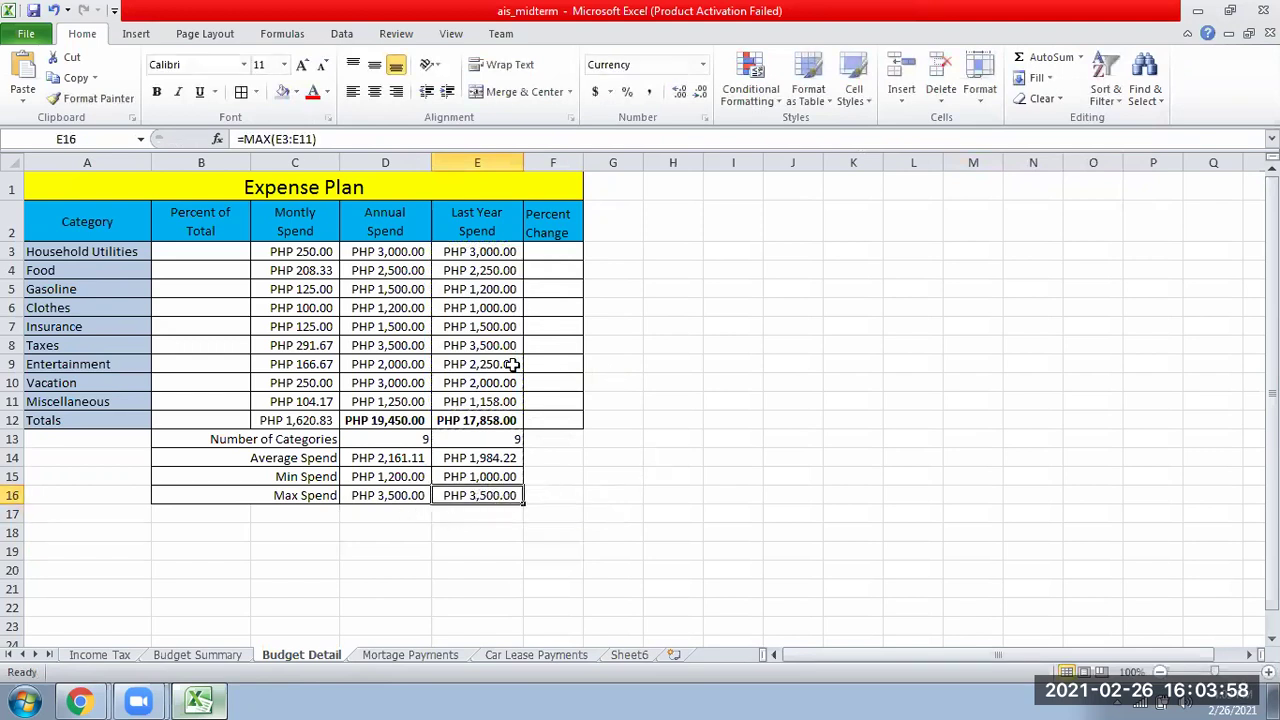
{"action": "left_click_drag", "start_coordinate": [510, 348], "coordinate": [30, 346]}
{"action": "left_click_drag", "start_coordinate": [272, 442], "coordinate": [500, 495]}
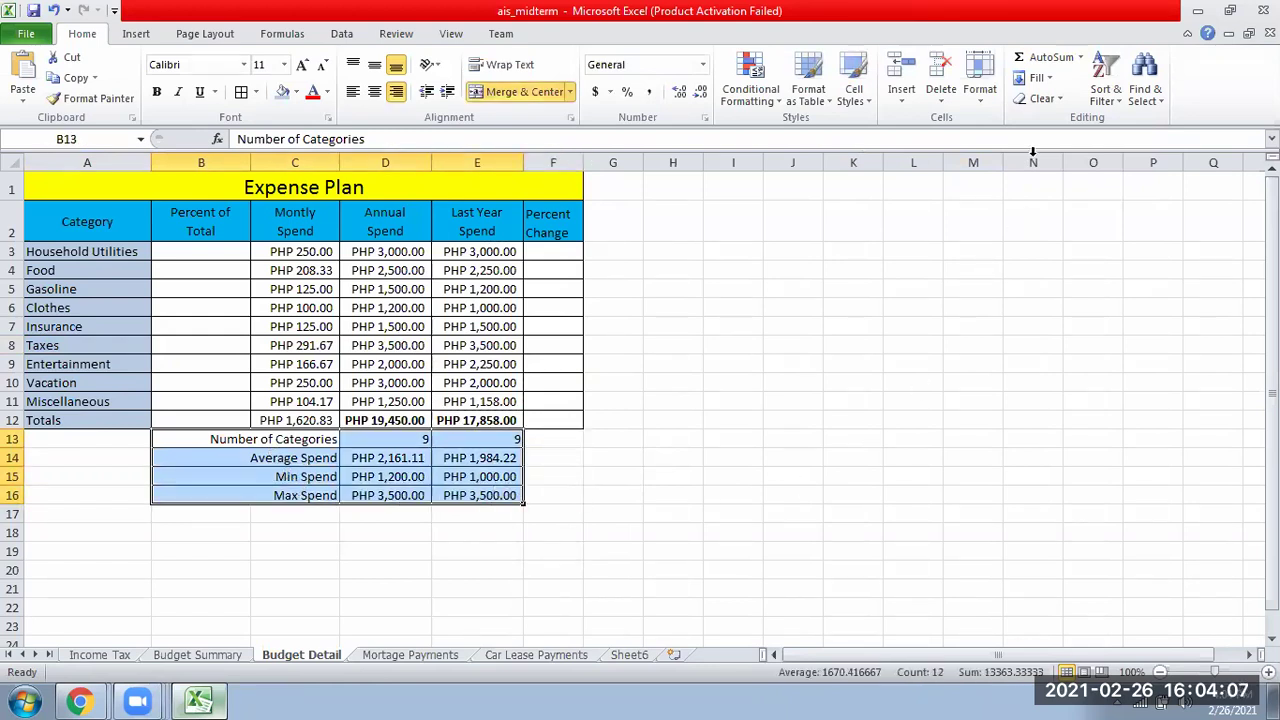
{"action": "left_click", "coordinate": [1081, 58]}
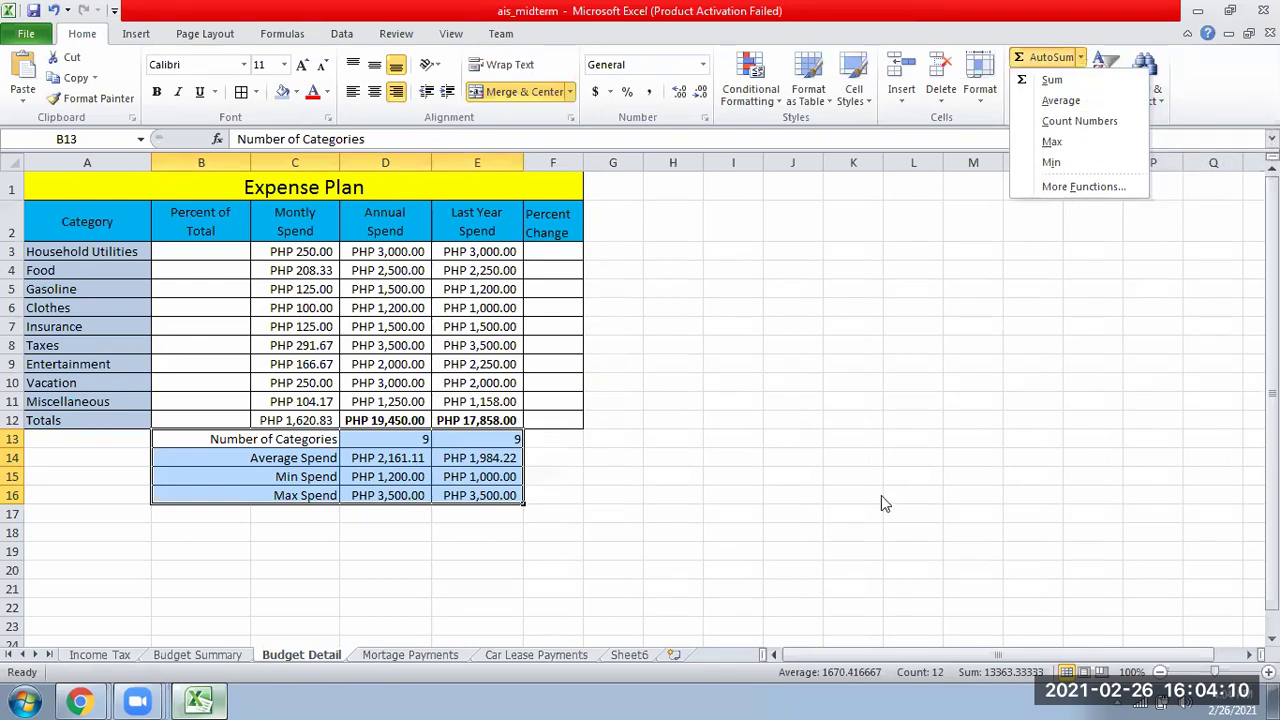
{"action": "left_click", "coordinate": [380, 545]}
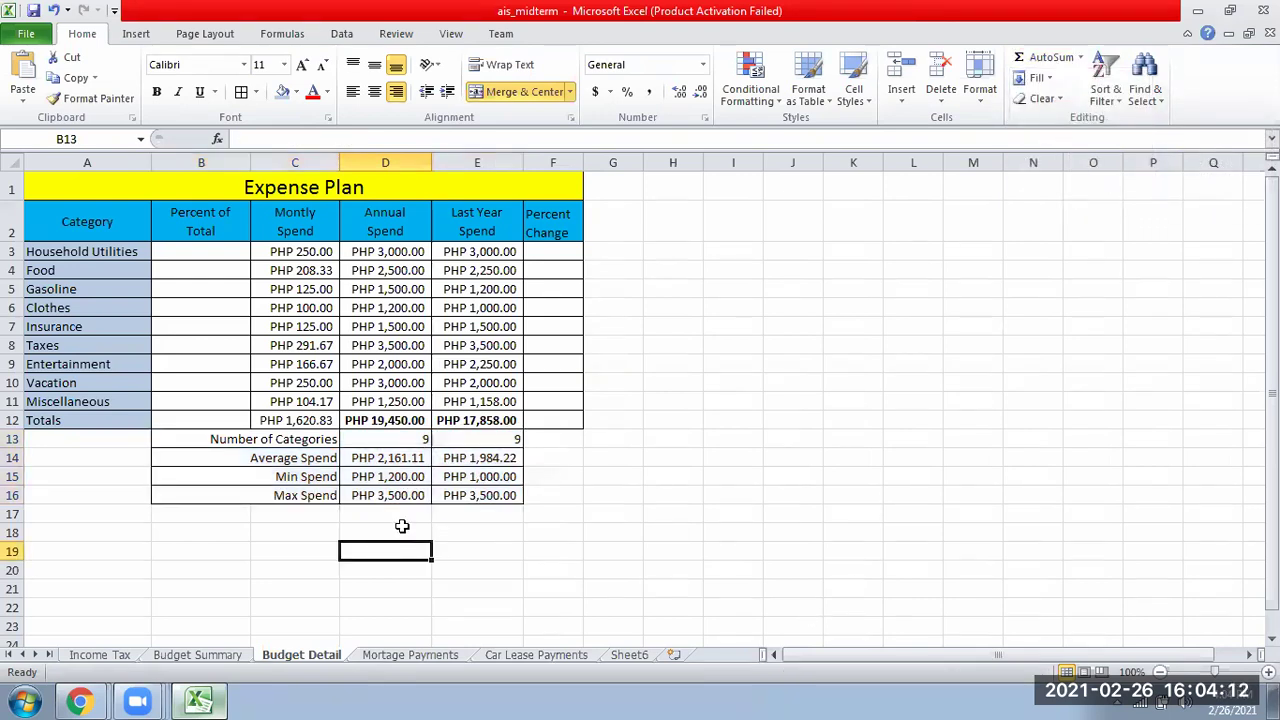
{"action": "left_click", "coordinate": [346, 457]}
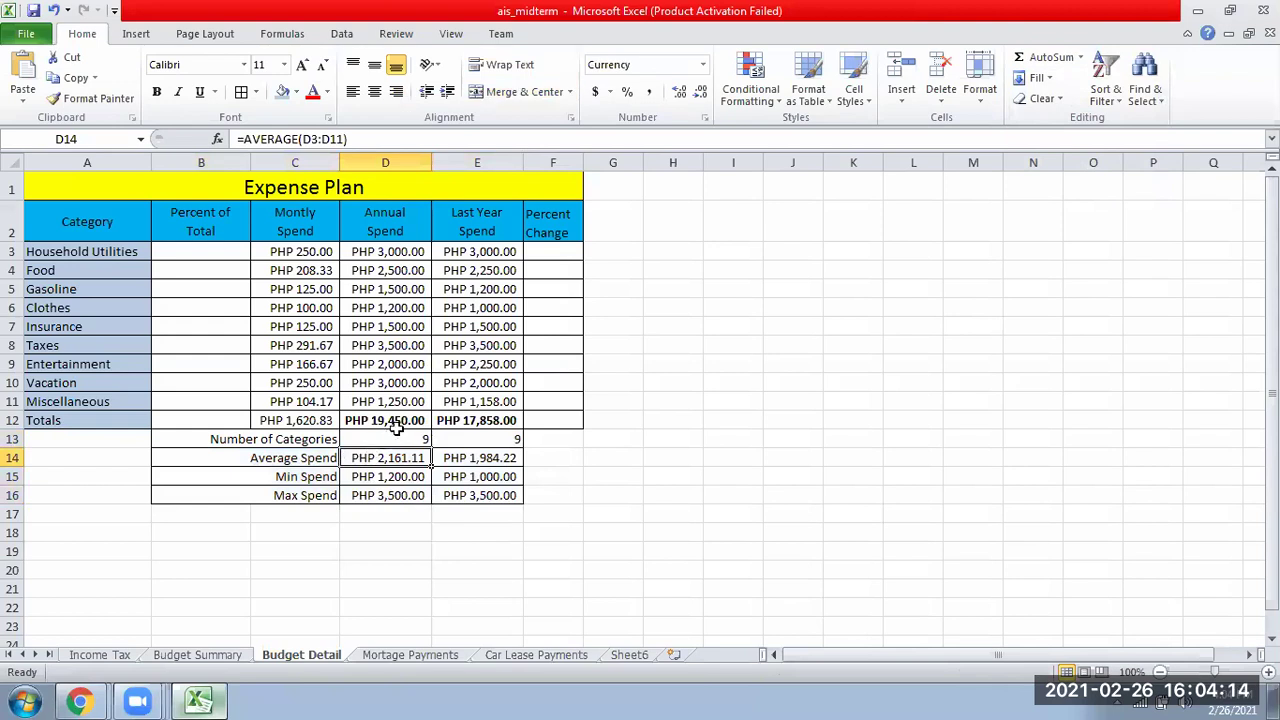
{"action": "left_click", "coordinate": [485, 497]}
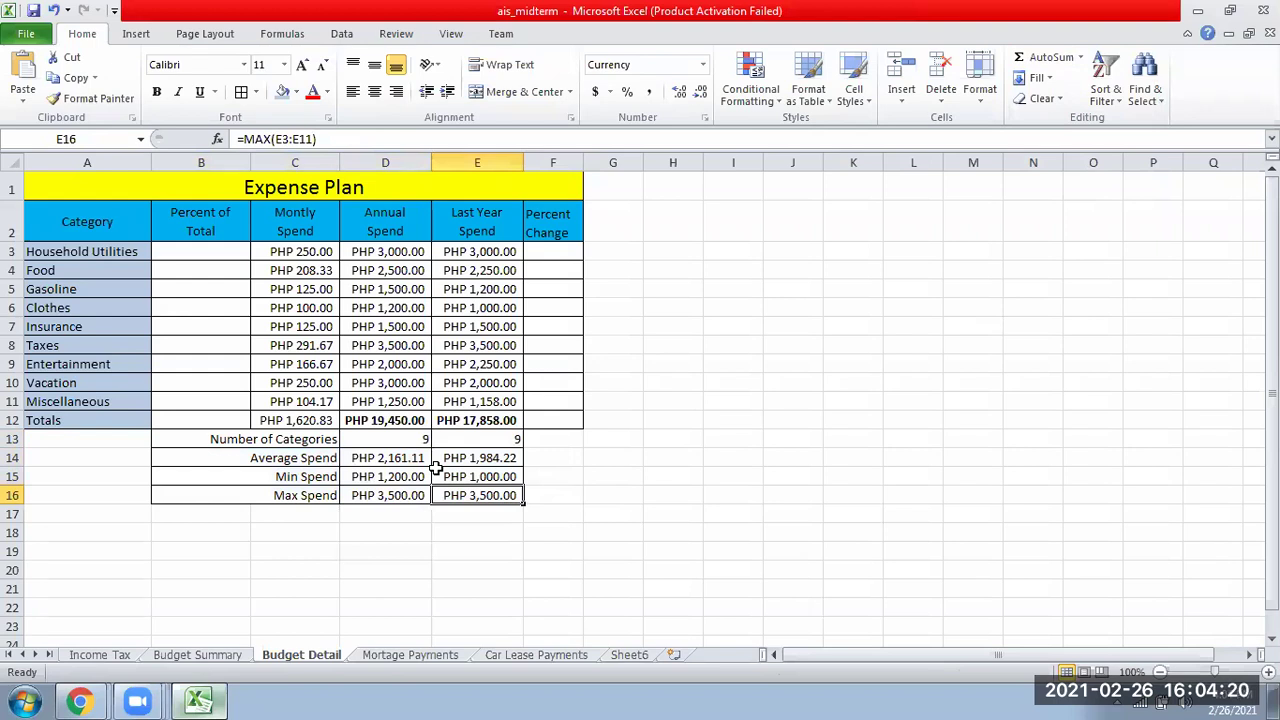
Step: Calculate the Household Utilities Percent of Total in B3 by dividing its Annual Spend by the total, as =D3/D12
{"action": "left_click_drag", "start_coordinate": [204, 222], "coordinate": [206, 252]}
{"action": "left_click", "coordinate": [217, 252]}
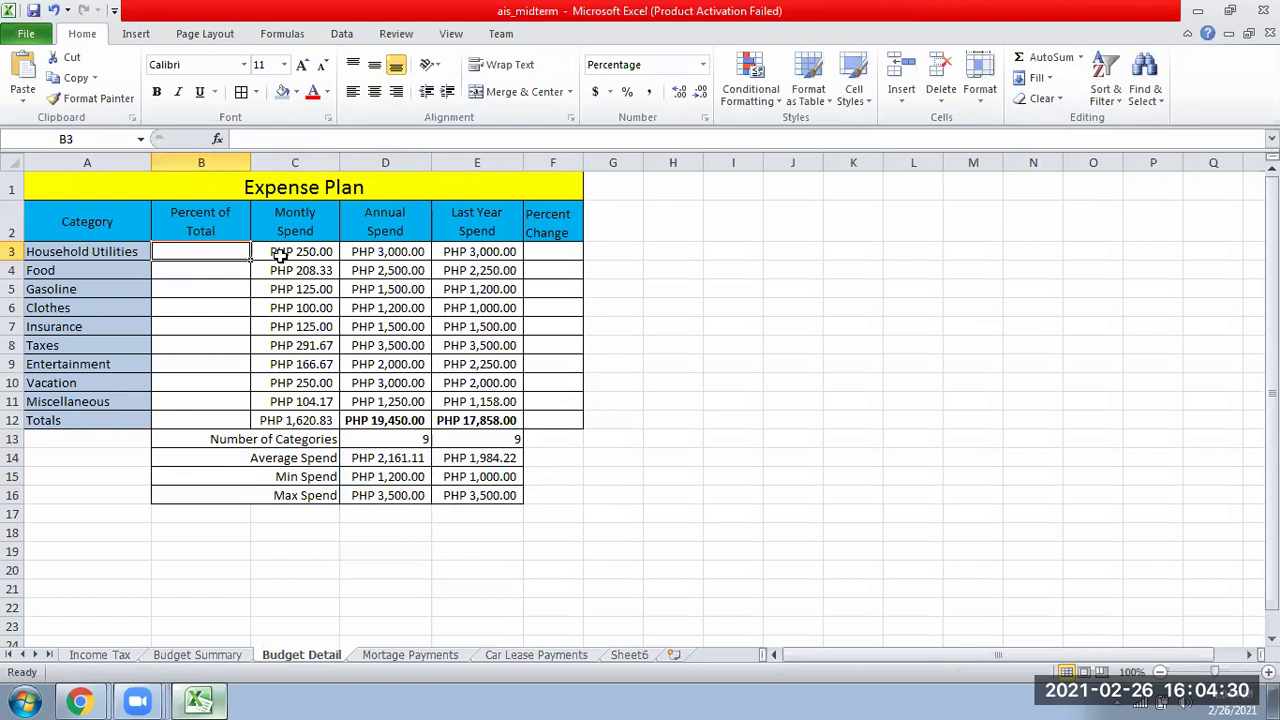
{"action": "type", "text": "="}
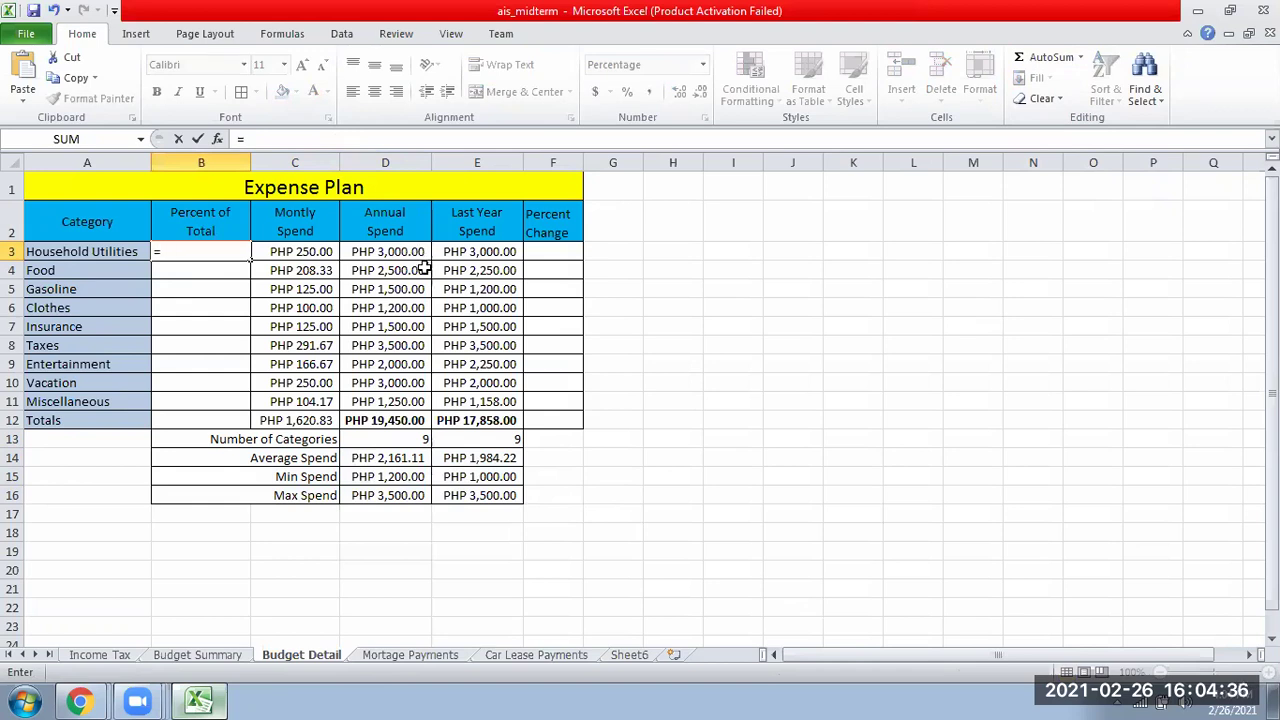
{"action": "left_click", "coordinate": [371, 253]}
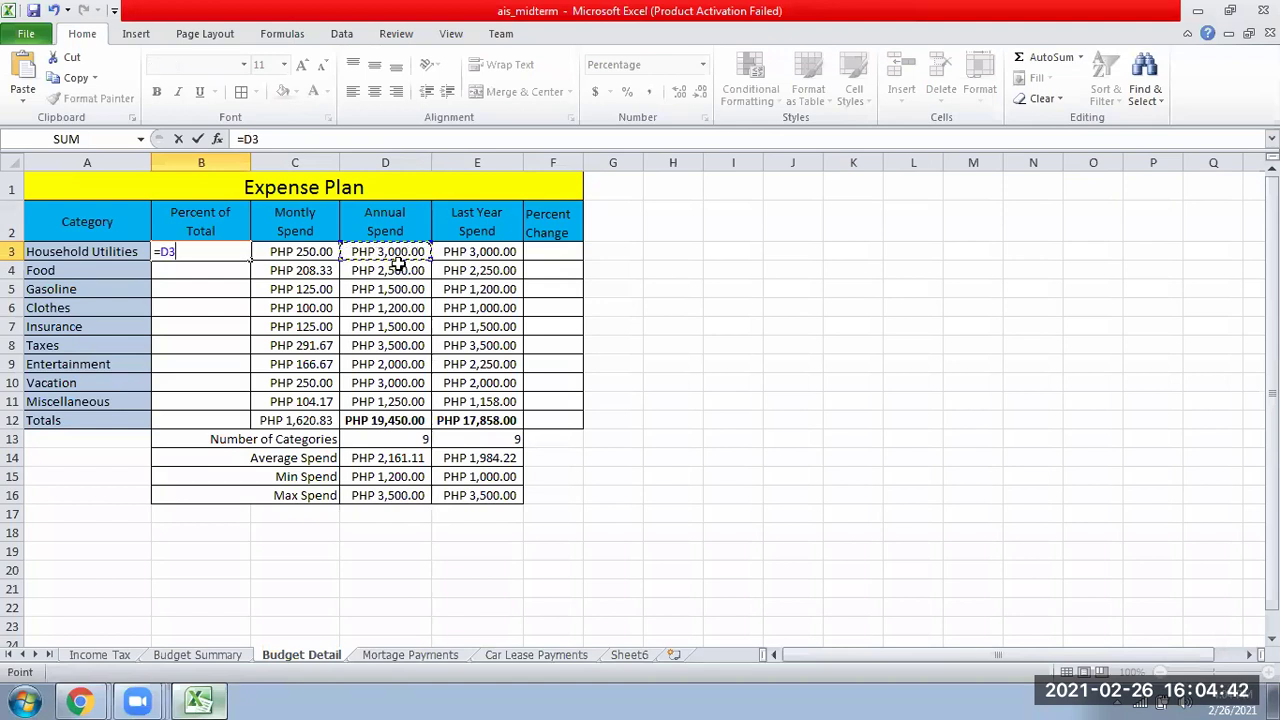
{"action": "type", "text": "/"}
{"action": "left_click", "coordinate": [400, 421]}
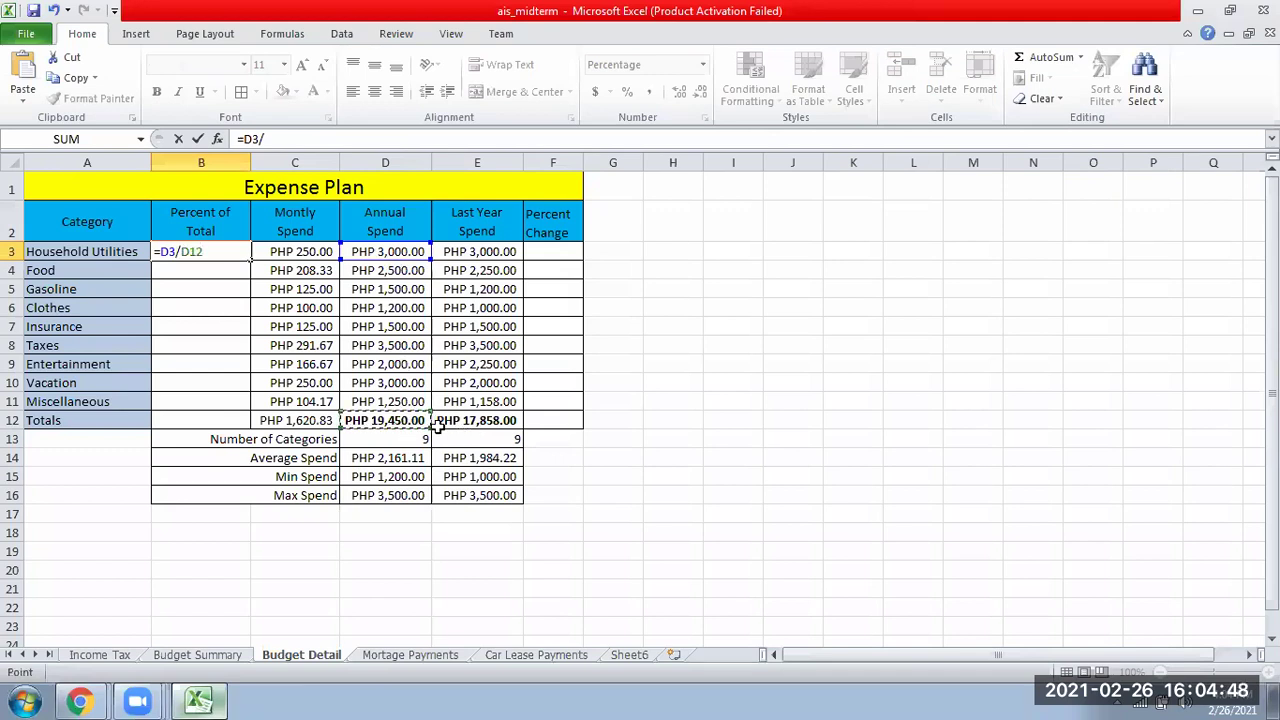
{"action": "key", "text": "Return"}
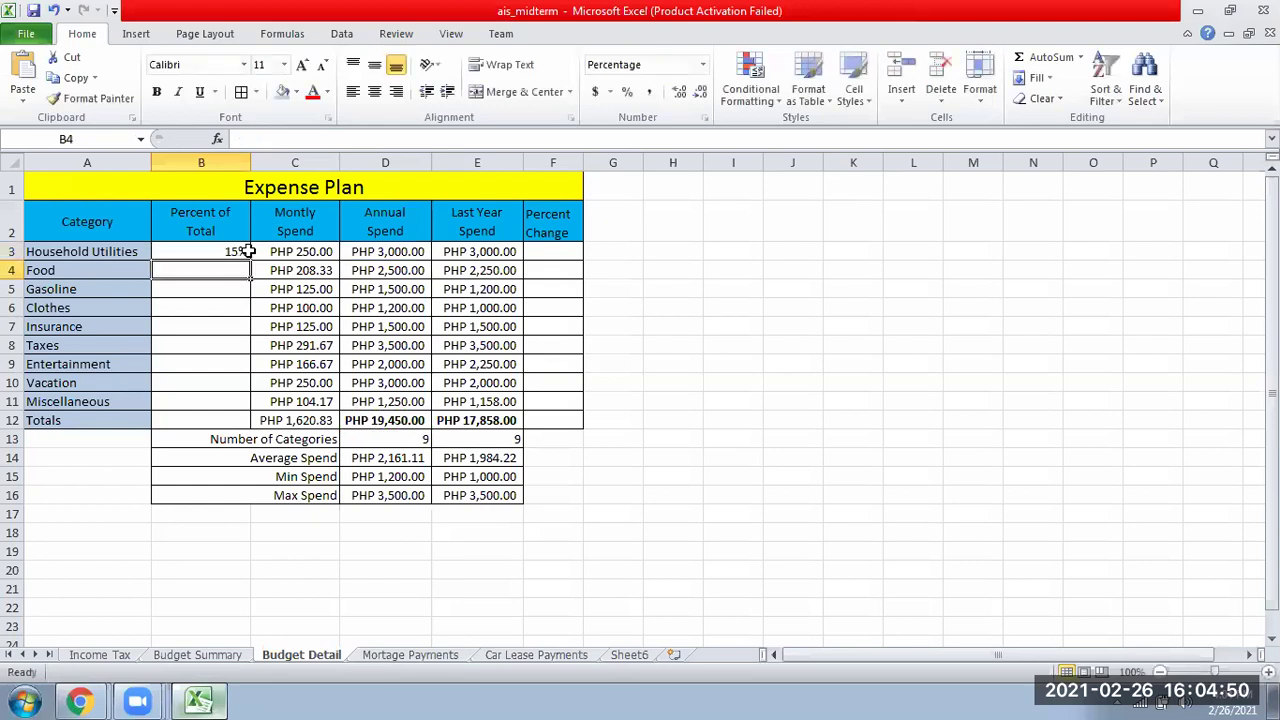
Step: Check the Household Utilities percentage against the Annual Spend total in D12, and clear B3
{"action": "left_click", "coordinate": [76, 252]}
{"action": "left_click", "coordinate": [190, 251]}
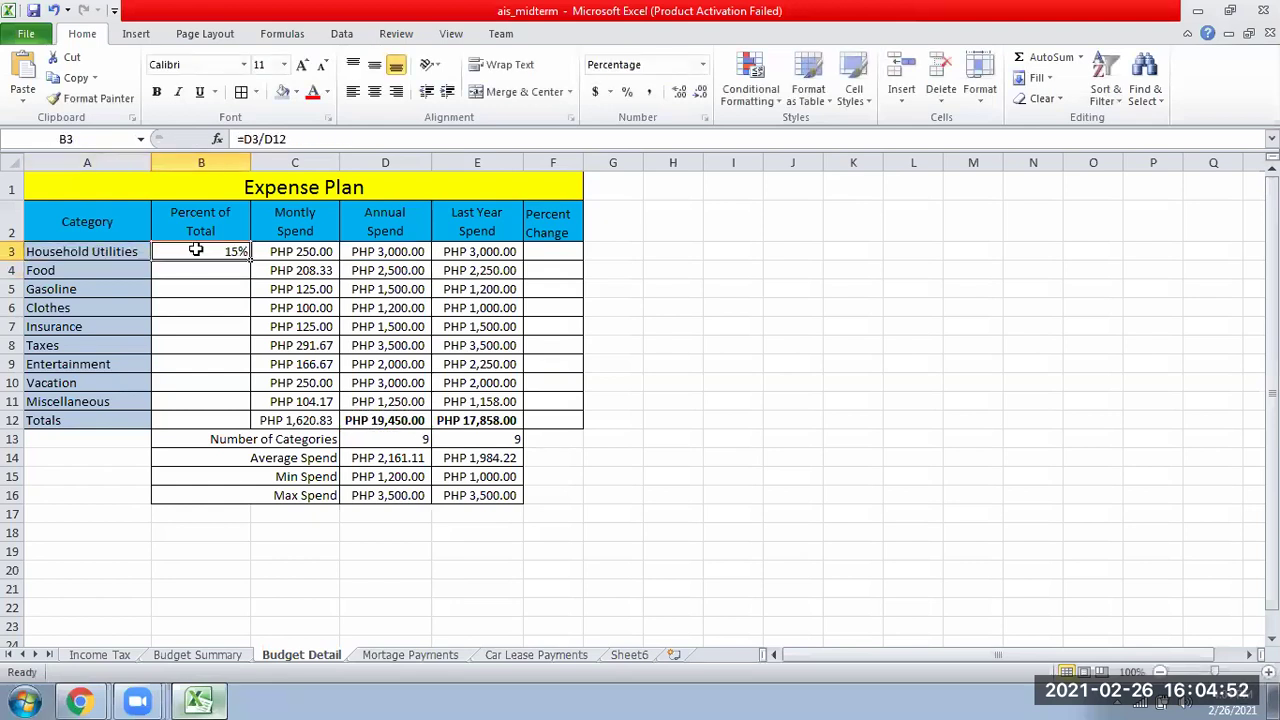
{"action": "left_click", "coordinate": [399, 424]}
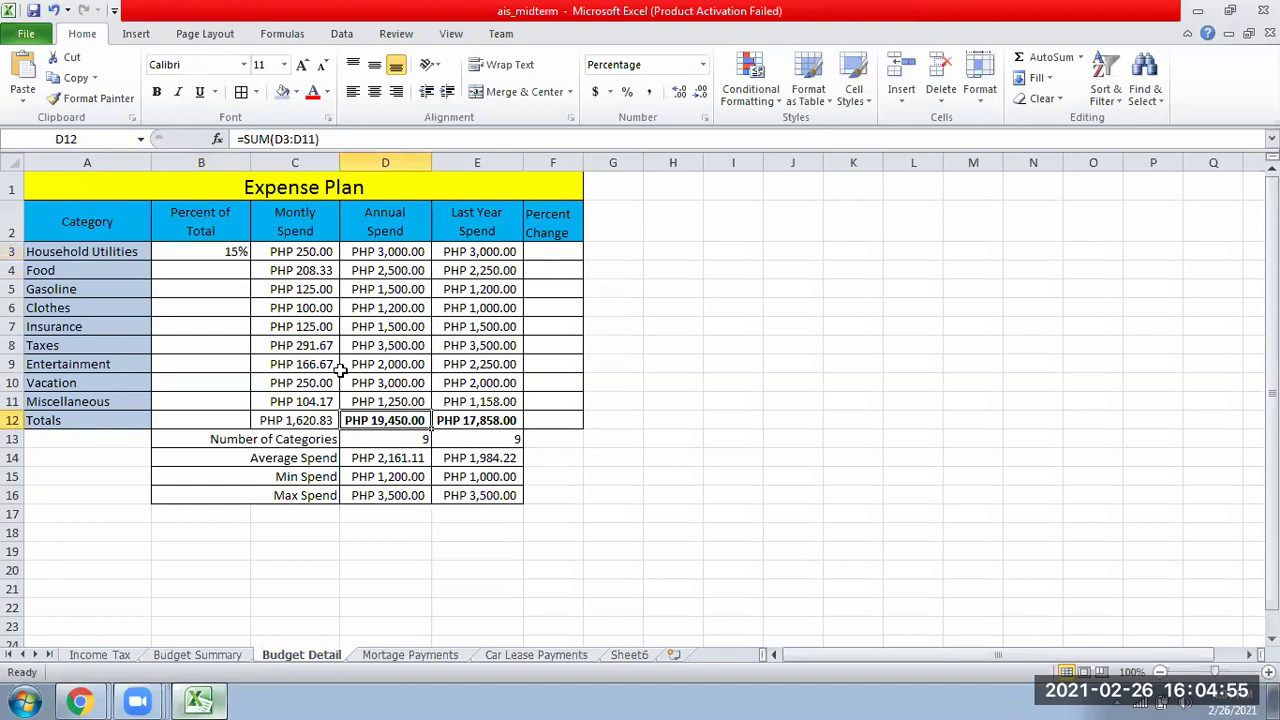
{"action": "left_click", "coordinate": [201, 253]}
{"action": "left_click", "coordinate": [215, 289]}
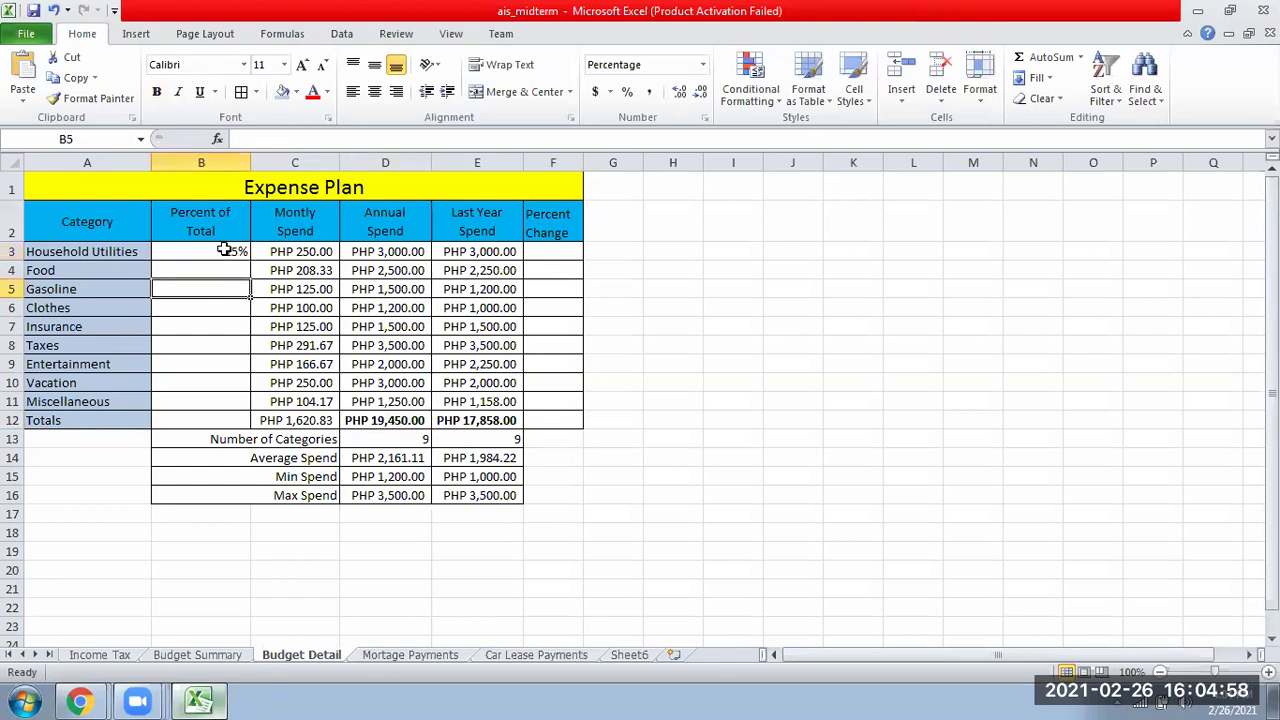
{"action": "left_click", "coordinate": [226, 250]}
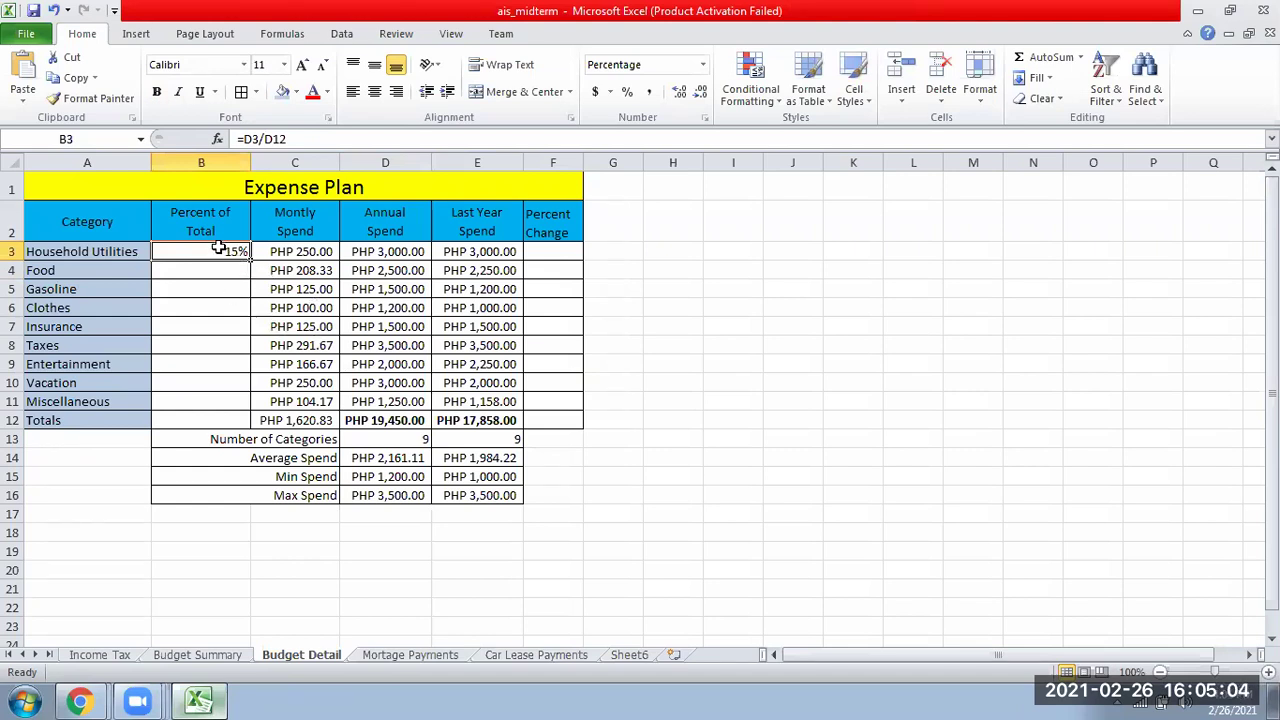
{"action": "key", "text": "Delete"}
Step: Check that the Percent of Total cells B3:B12 and the Percent Change cells F3:F12 use the percentage number format
{"action": "left_click", "coordinate": [160, 337]}
{"action": "left_click", "coordinate": [196, 251]}
{"action": "left_click_drag", "start_coordinate": [196, 251], "coordinate": [218, 420]}
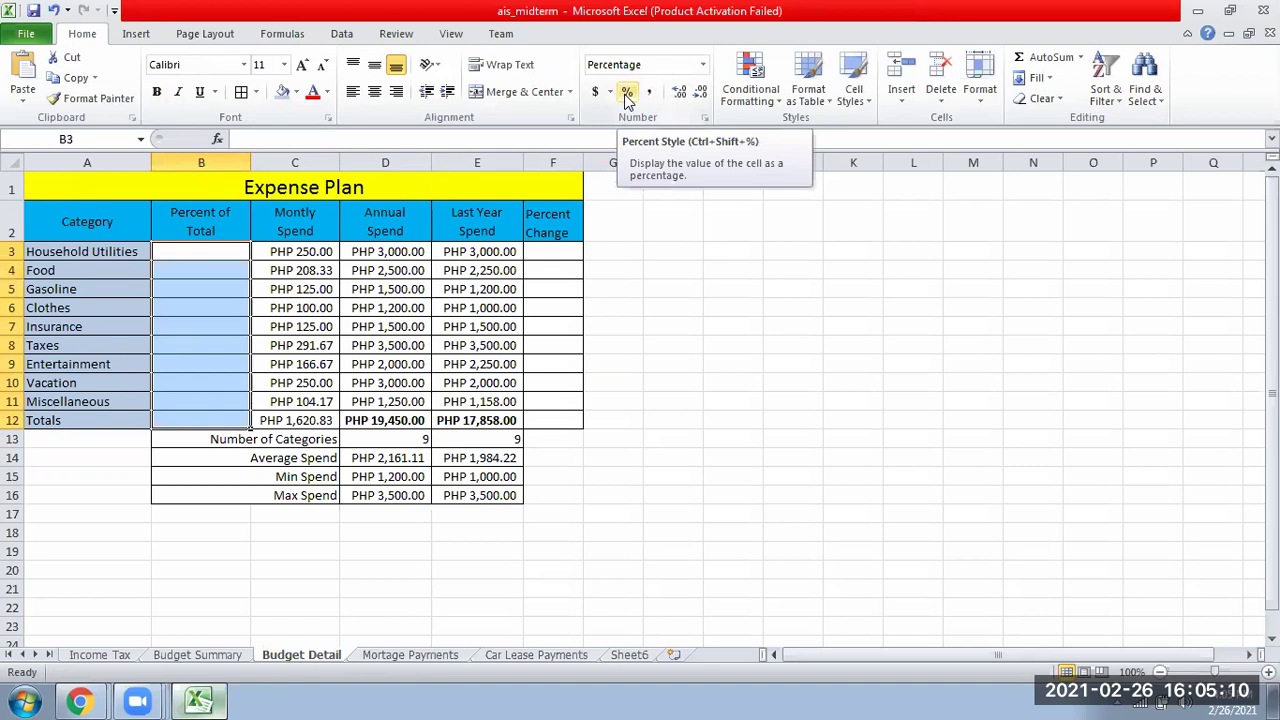
{"action": "left_click", "coordinate": [552, 250]}
{"action": "left_click_drag", "start_coordinate": [552, 250], "coordinate": [566, 398]}
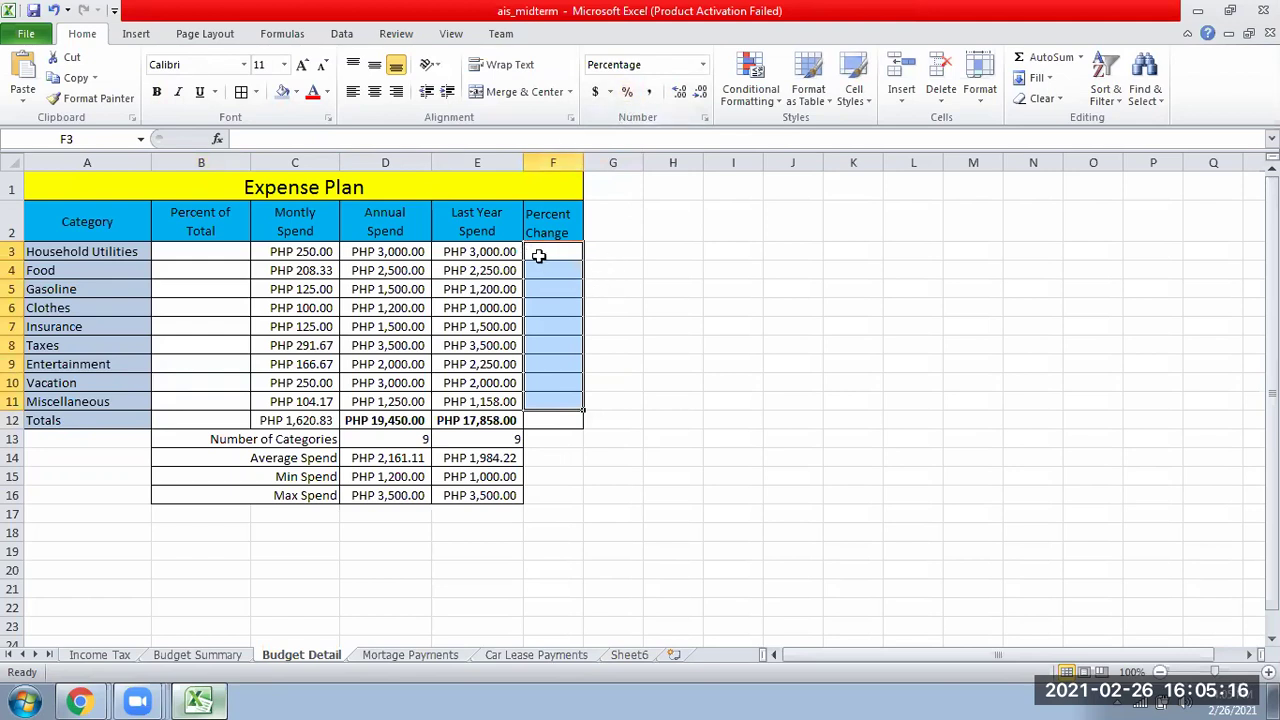
{"action": "left_click_drag", "start_coordinate": [537, 254], "coordinate": [560, 417]}
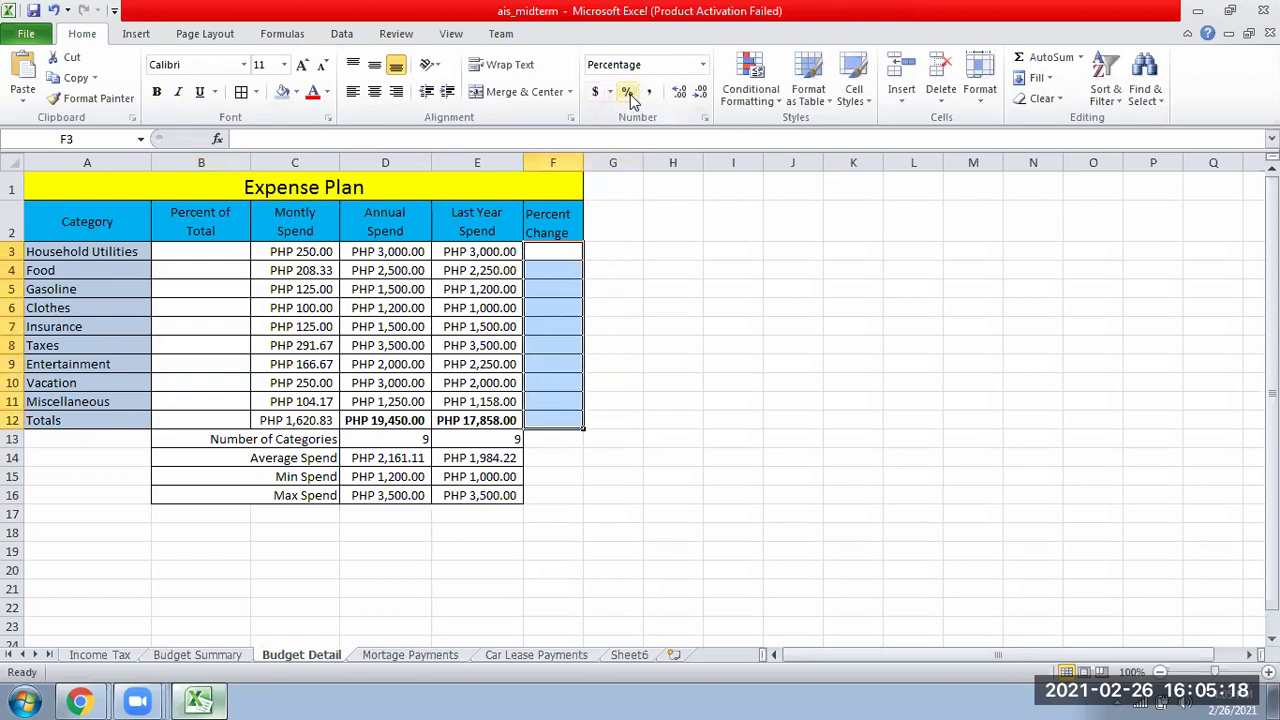
Step: Enter the formula =D3/D12 in B3 for the Household Utilities Percent of Total
{"action": "left_click", "coordinate": [211, 251]}
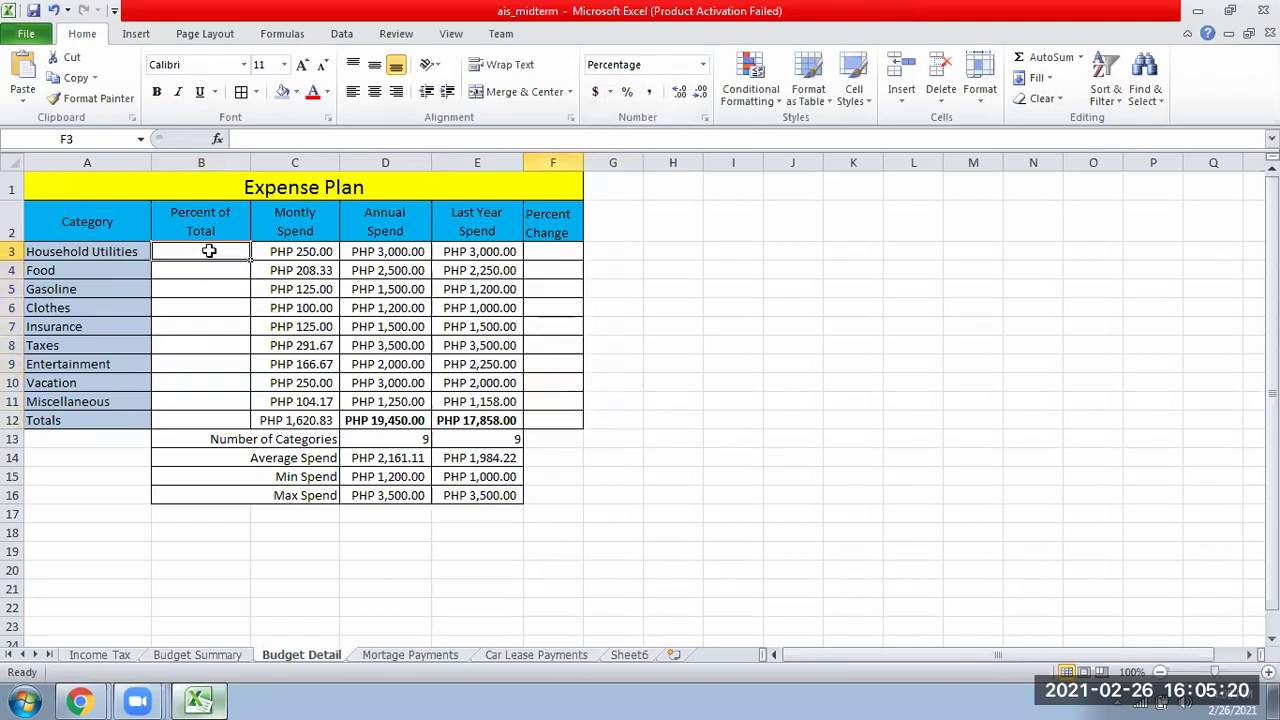
{"action": "type", "text": "="}
{"action": "left_click", "coordinate": [405, 252]}
{"action": "type", "text": "/"}
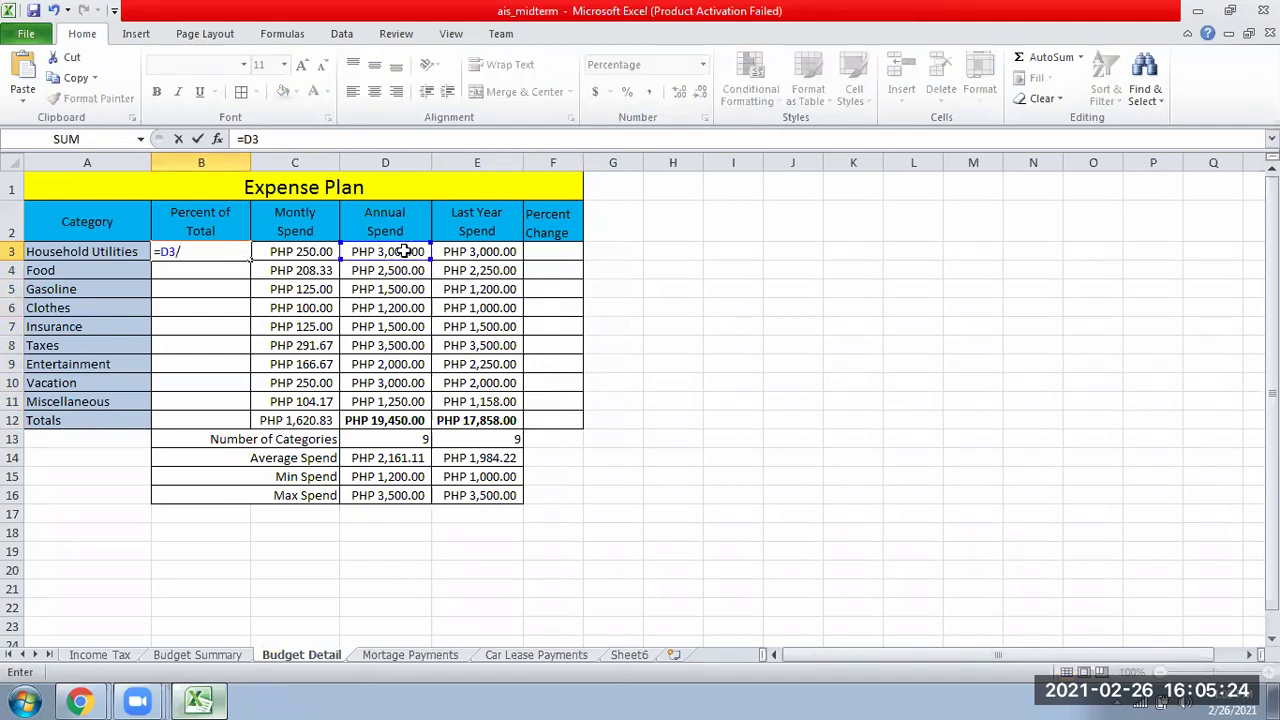
{"action": "left_click", "coordinate": [380, 420]}
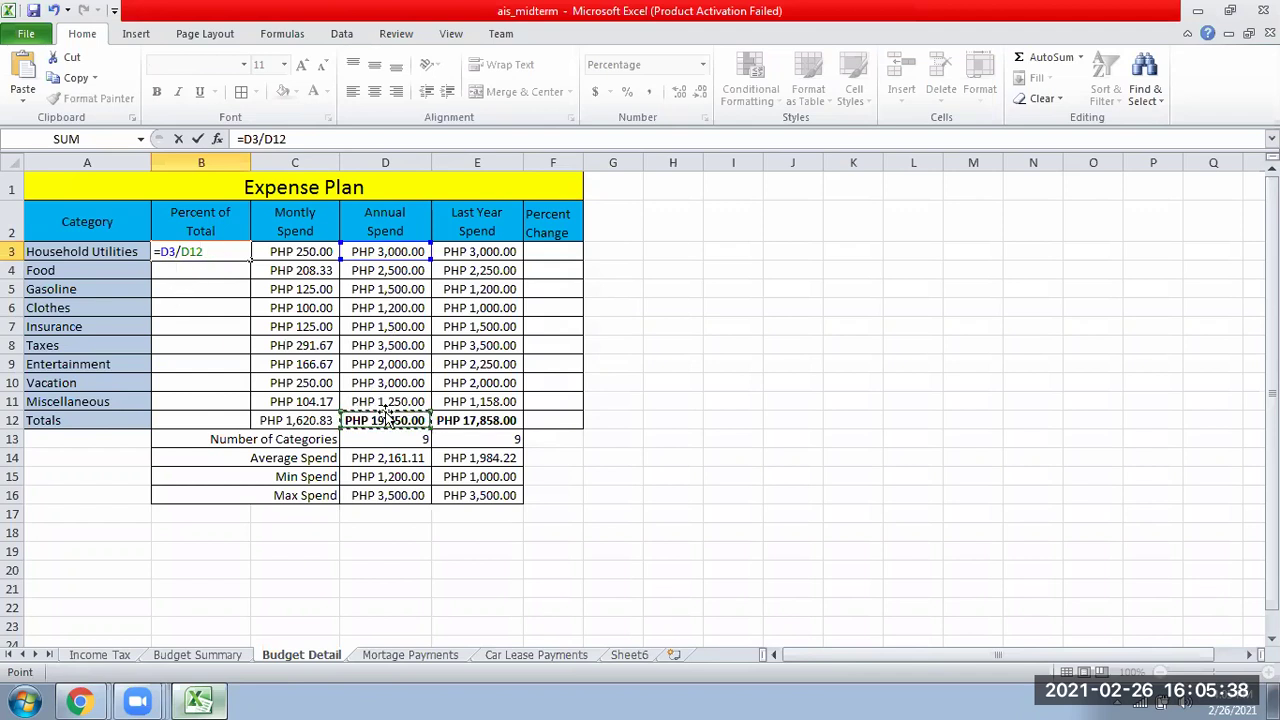
{"action": "key", "text": "Return"}
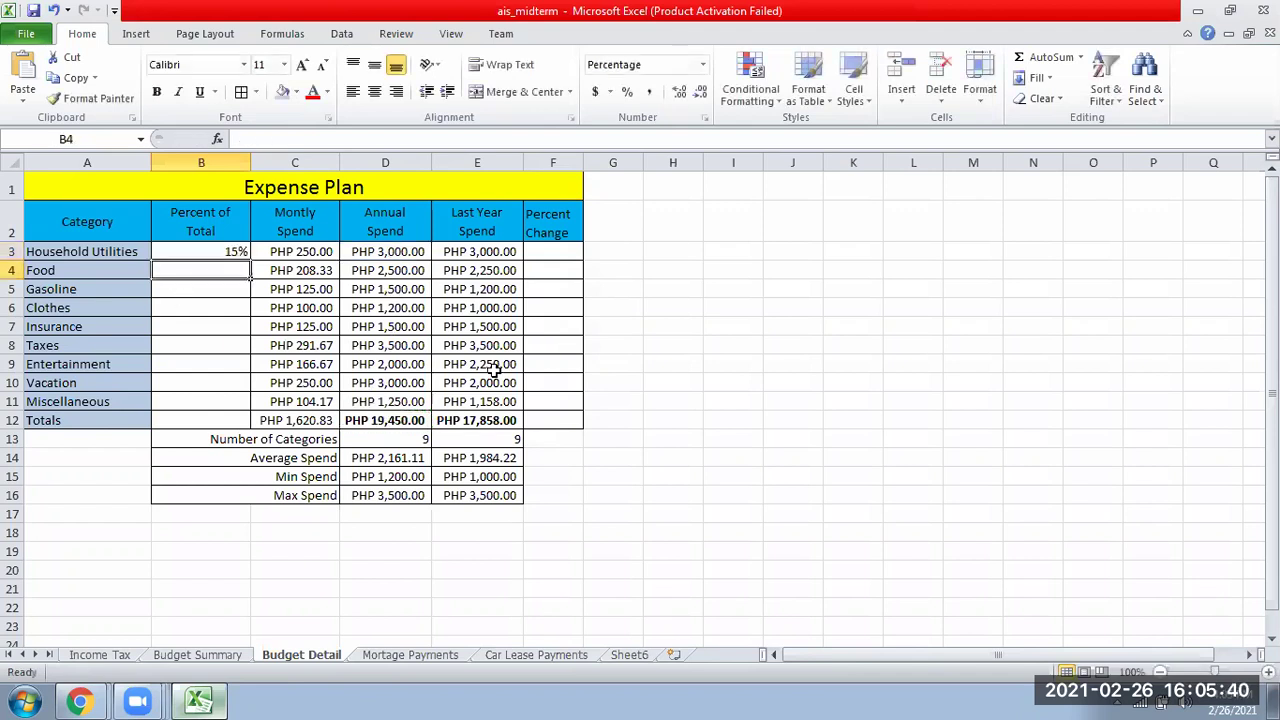
Step: Make the total reference in B3 absolute, as =D3/$D$12, and fill the formula down through the Totals row in B12
{"action": "left_click", "coordinate": [420, 420]}
{"action": "left_click", "coordinate": [228, 251]}
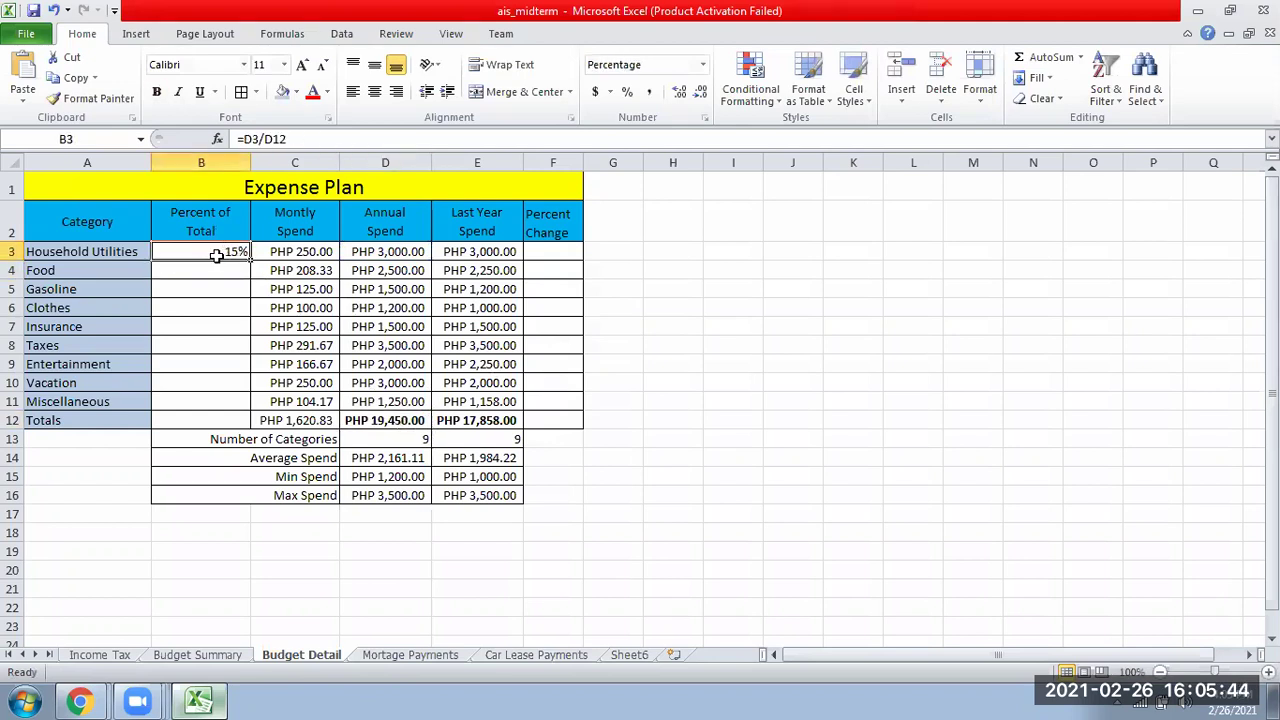
{"action": "double_click", "coordinate": [221, 251]}
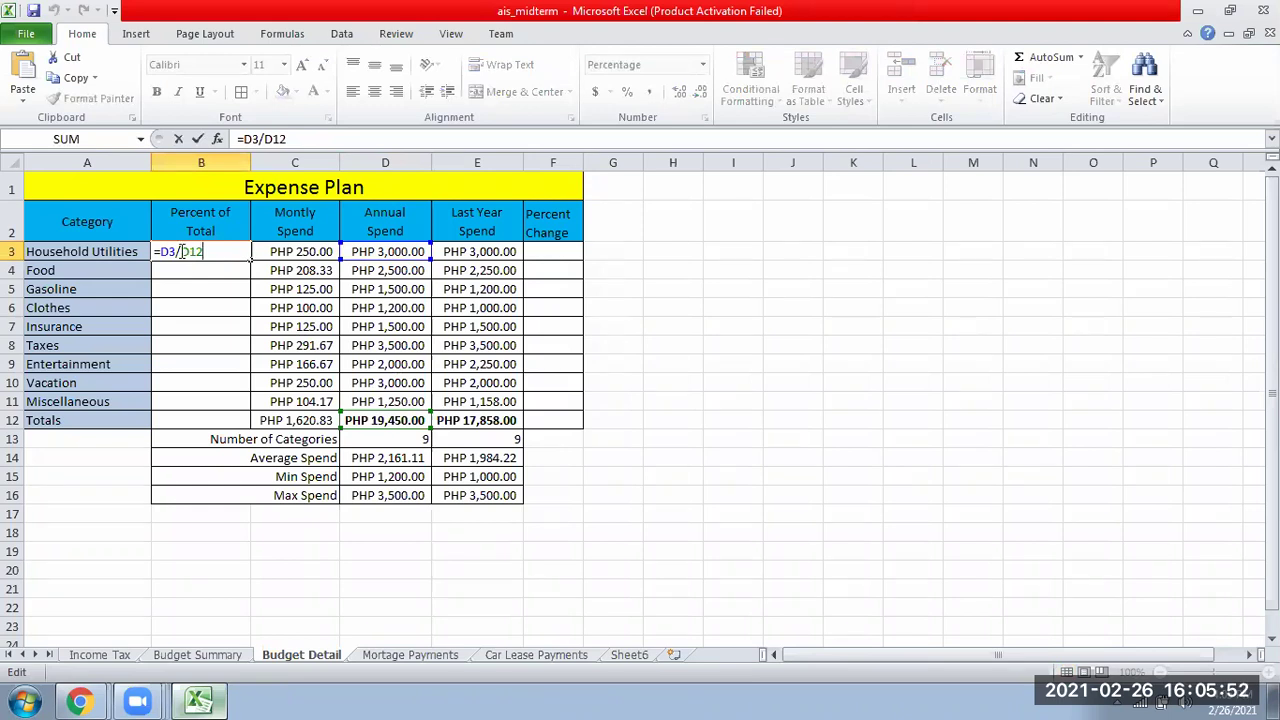
{"action": "type", "text": "$D$"}
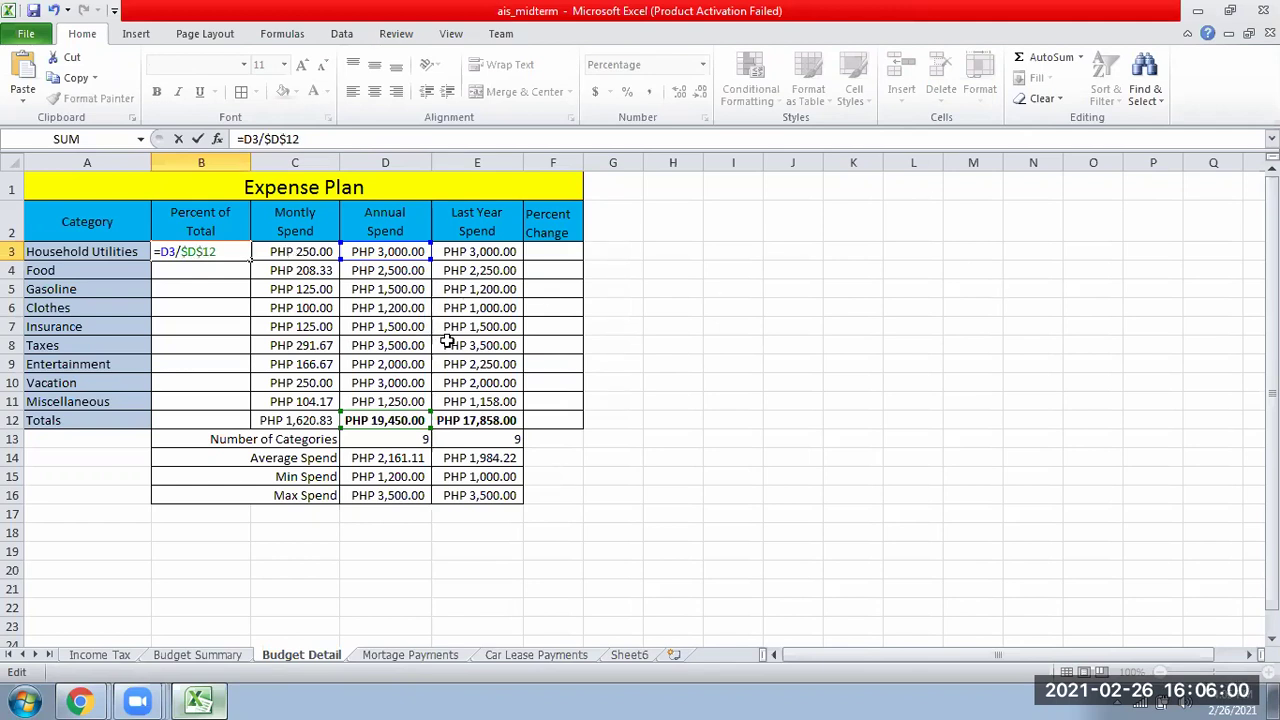
{"action": "key", "text": "Return"}
{"action": "left_click", "coordinate": [189, 251]}
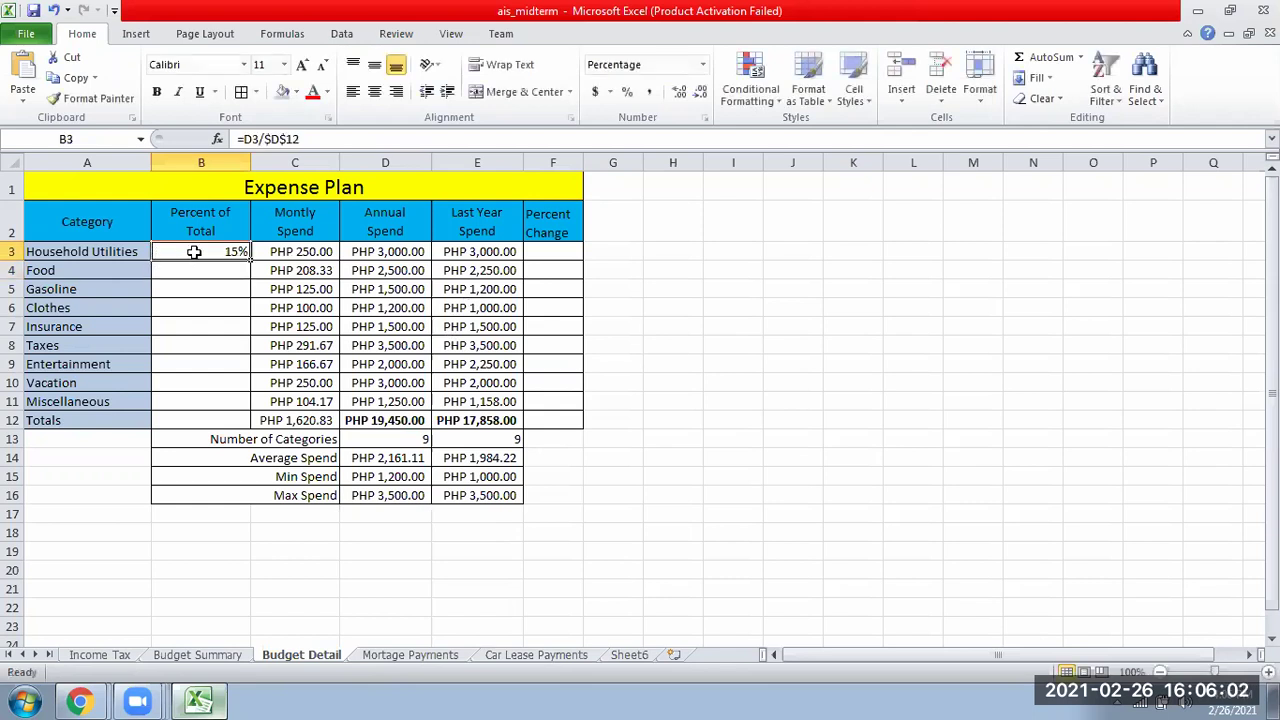
{"action": "left_click_drag", "start_coordinate": [250, 260], "coordinate": [250, 428]}
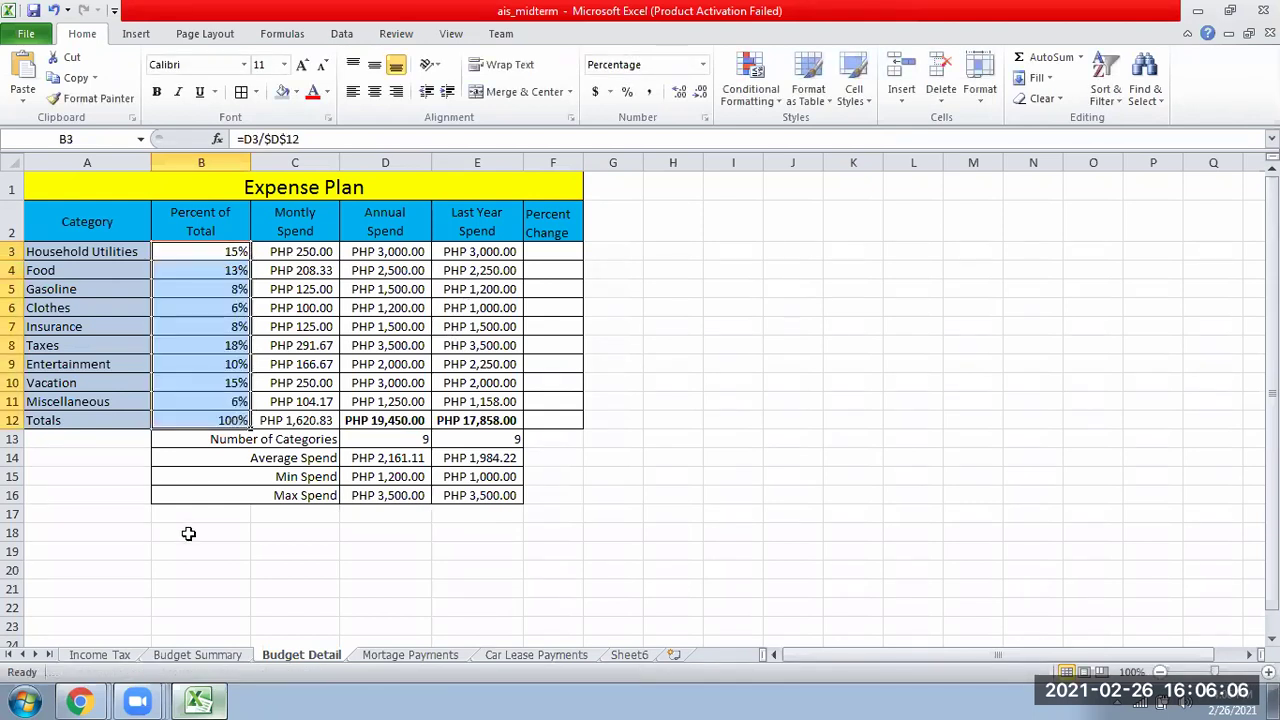
Step: Center the Percent of Total cells B3:B12 horizontally and vertically, and clear their contents
{"action": "left_click", "coordinate": [374, 91]}
{"action": "left_click", "coordinate": [374, 64]}
{"action": "left_click", "coordinate": [226, 254]}
{"action": "left_click_drag", "start_coordinate": [218, 251], "coordinate": [204, 420]}
{"action": "key", "text": "Delete"}
Step: Re-enter the Household Utilities Percent of Total in B3 as =D3/D12
{"action": "left_click", "coordinate": [231, 251]}
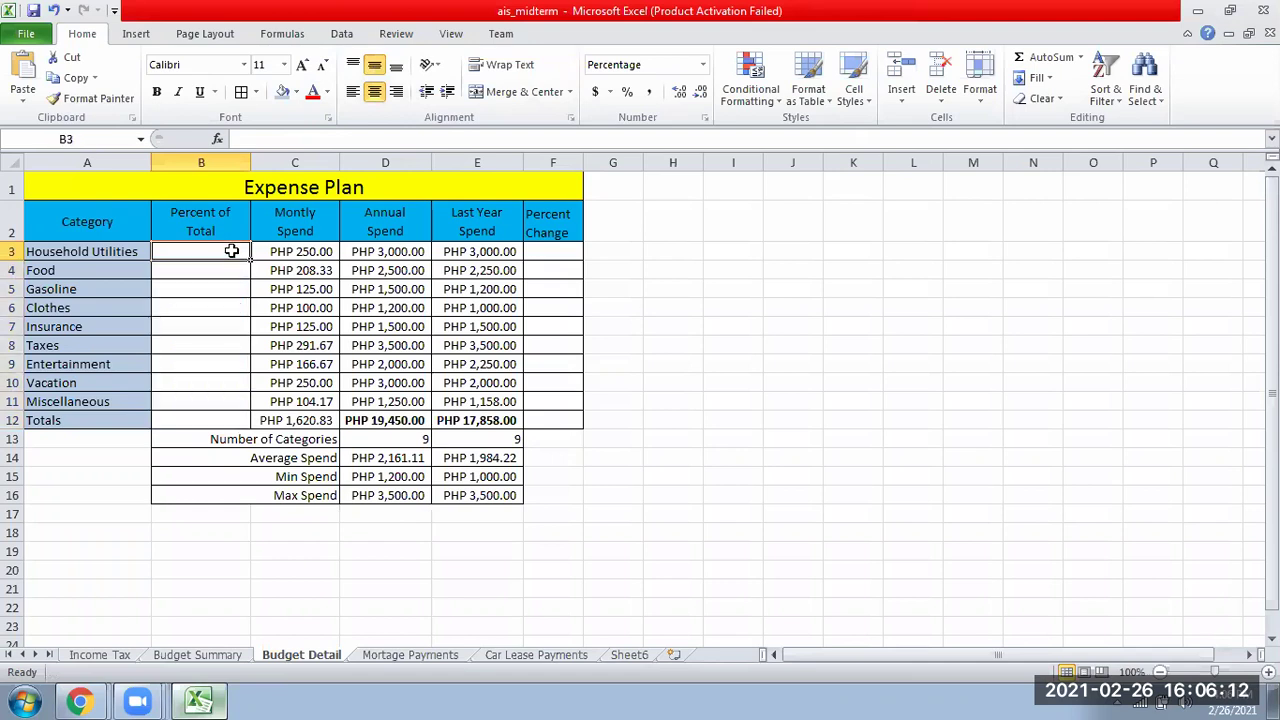
{"action": "type", "text": "="}
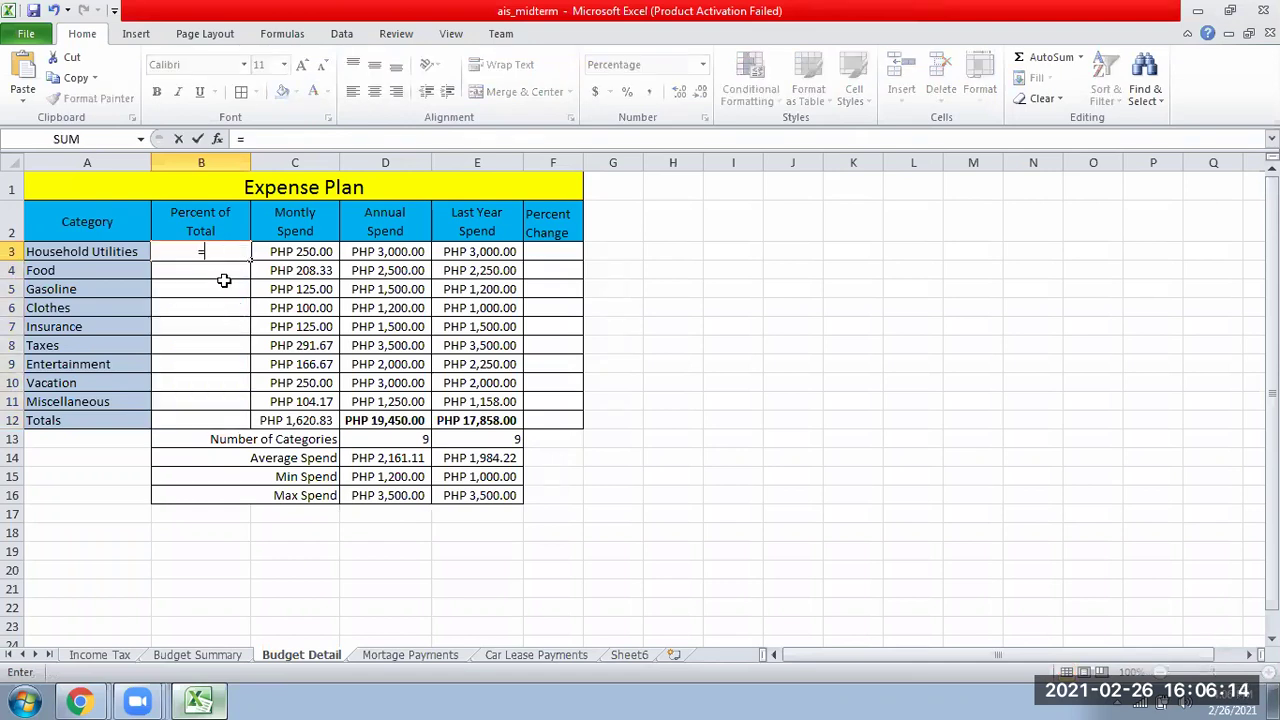
{"action": "left_click", "coordinate": [412, 254]}
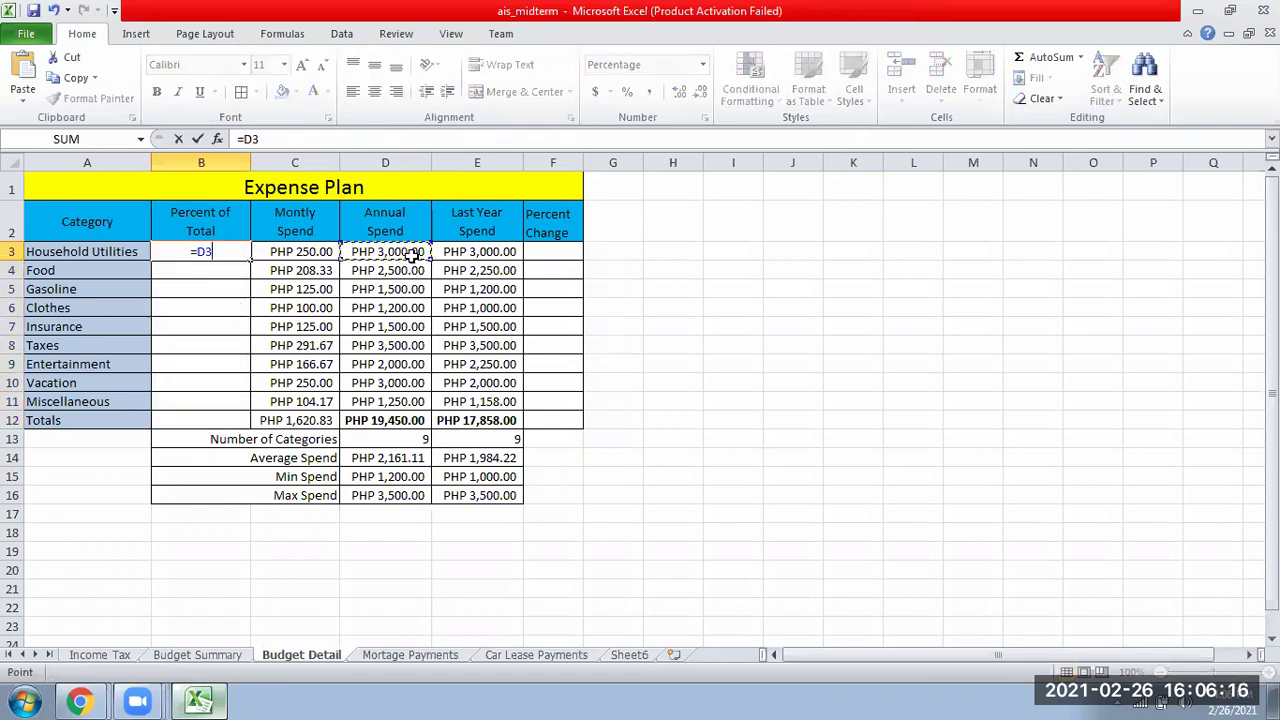
{"action": "type", "text": "/"}
{"action": "left_click", "coordinate": [387, 424]}
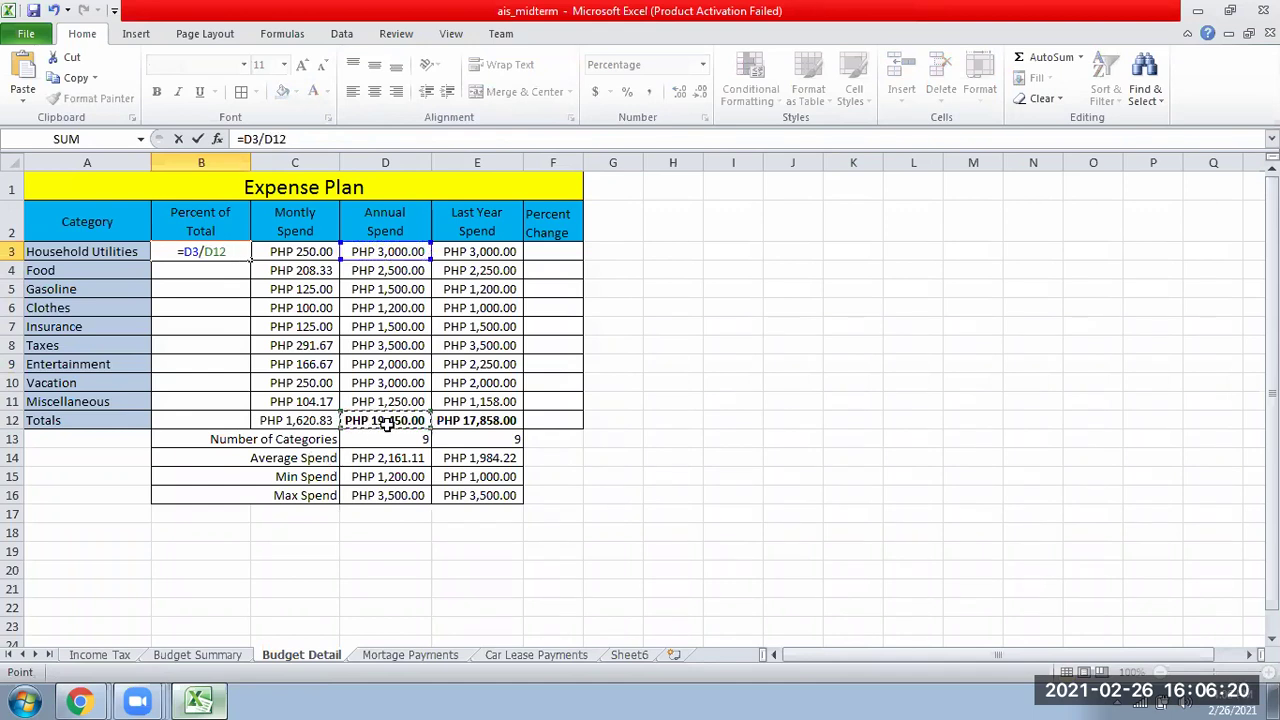
{"action": "key", "text": "Return"}
Step: Change the Household Utilities formula in B3 to =D3/$D$12 and fill it down the Percent of Total column through B12
{"action": "left_click", "coordinate": [222, 245]}
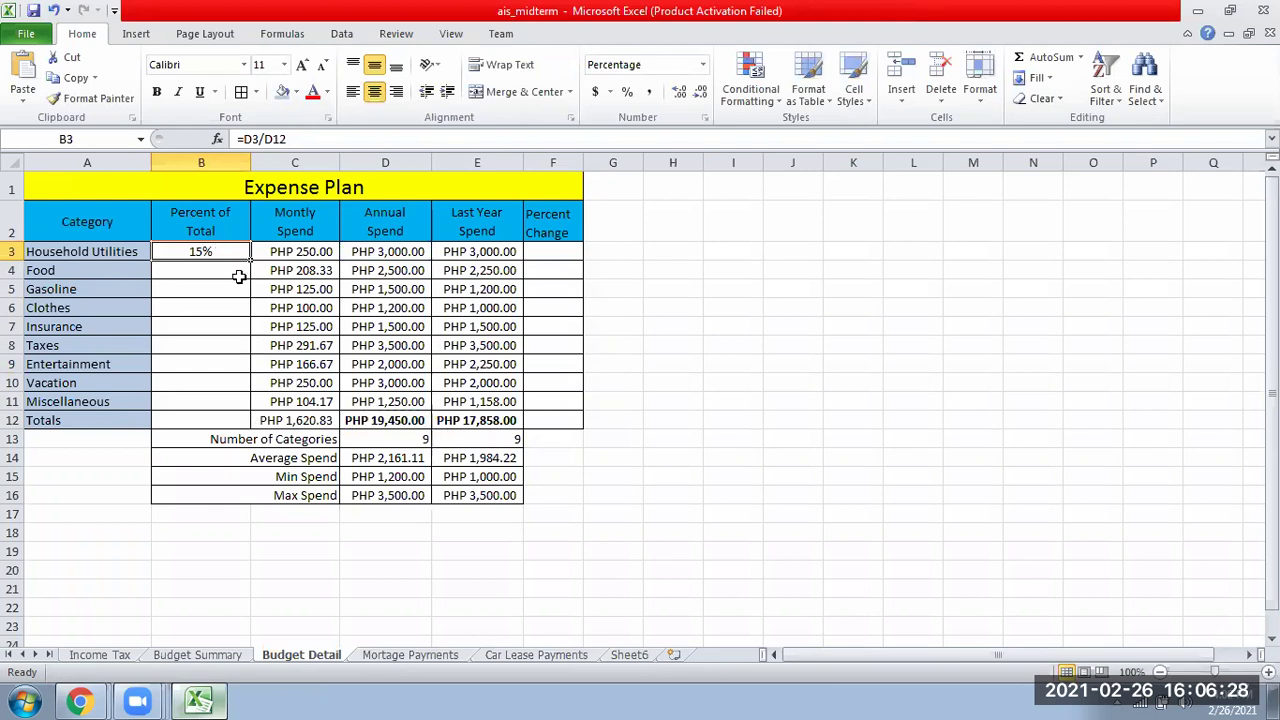
{"action": "left_click", "coordinate": [388, 421]}
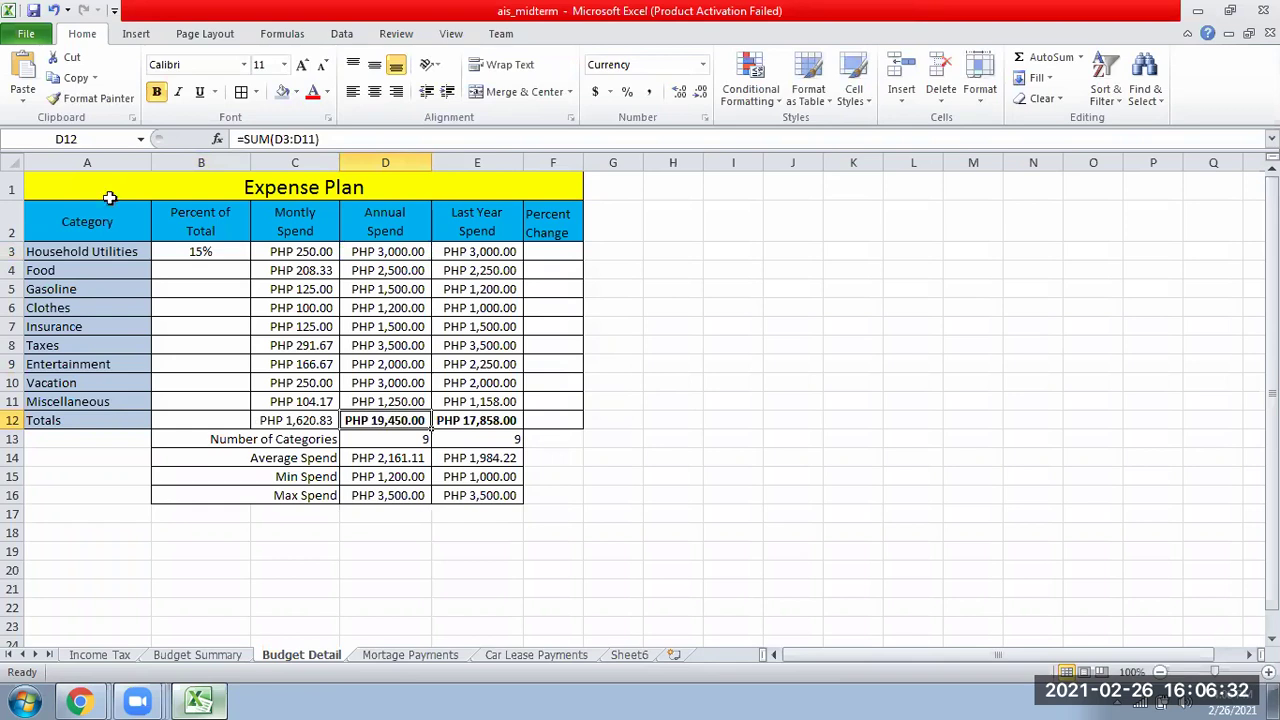
{"action": "left_click", "coordinate": [85, 137]}
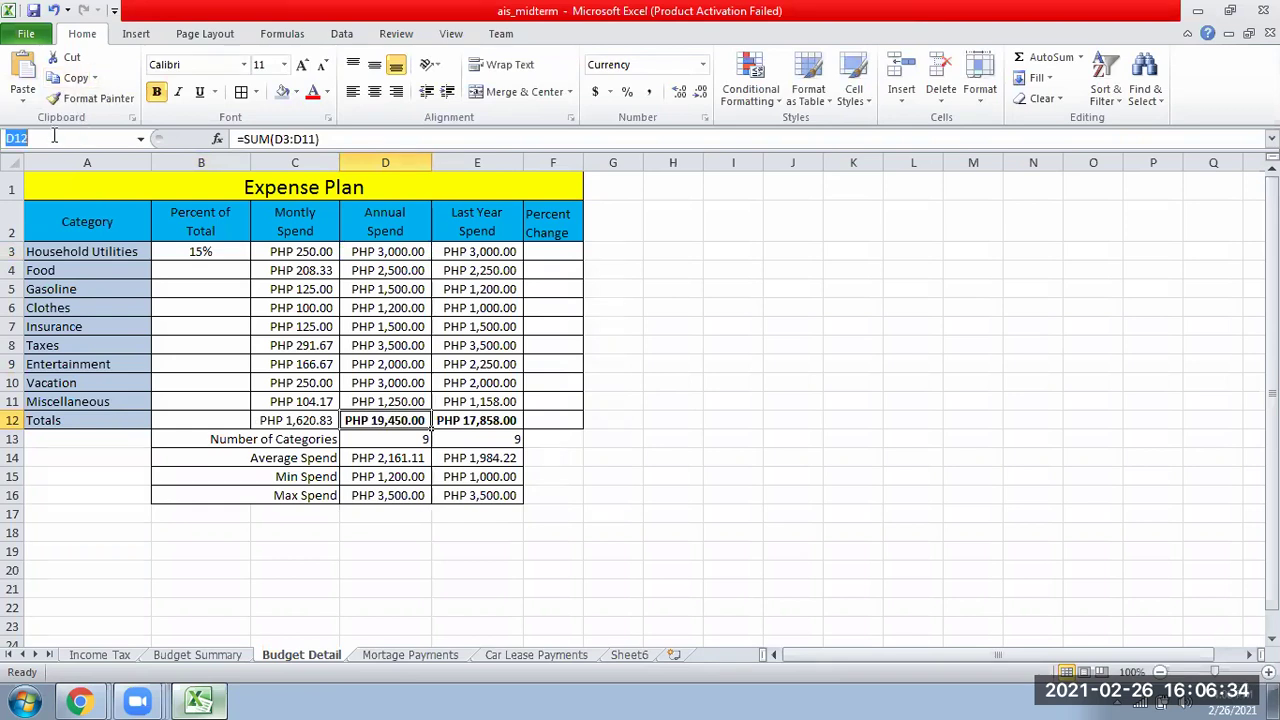
{"action": "double_click", "coordinate": [200, 252]}
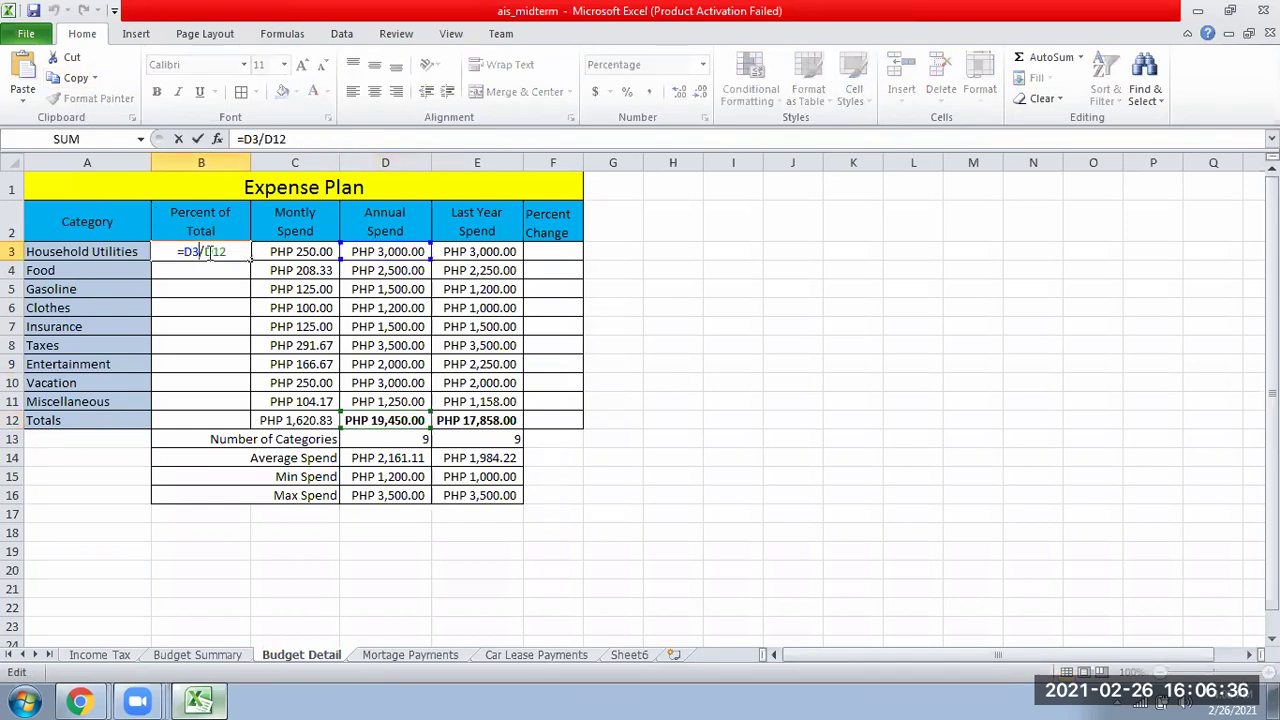
{"action": "type", "text": "$D"}
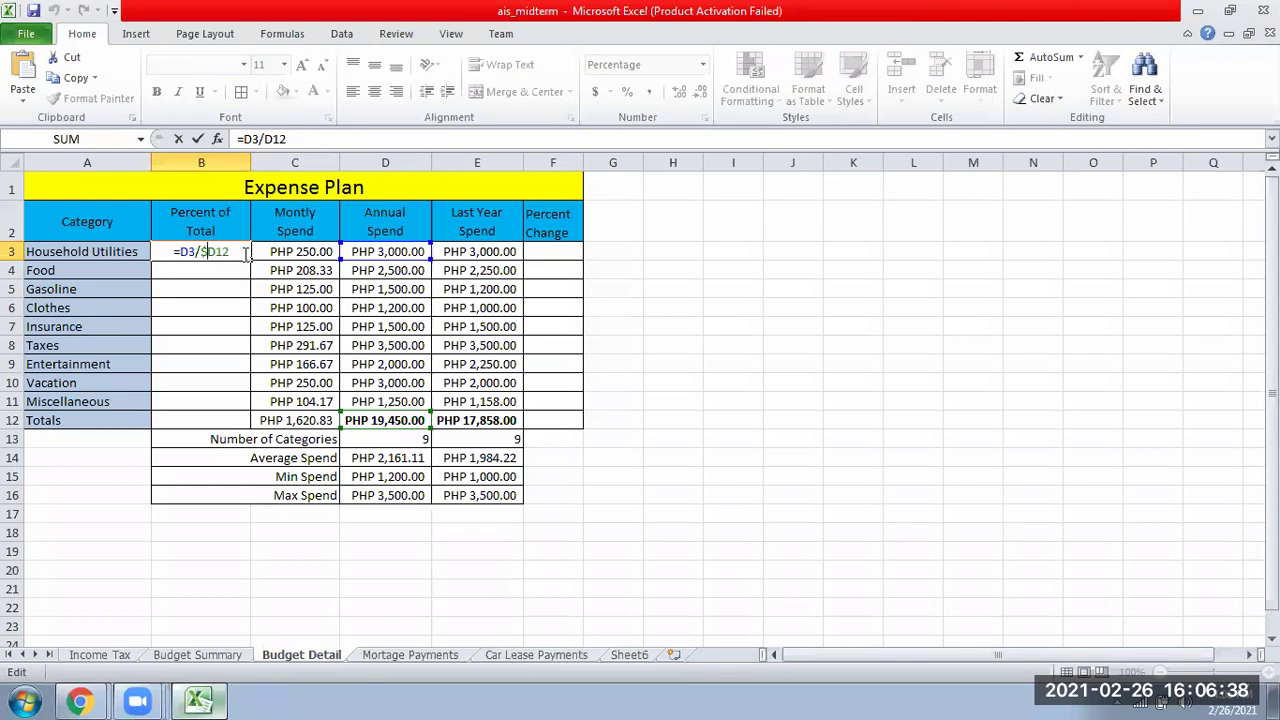
{"action": "type", "text": "$"}
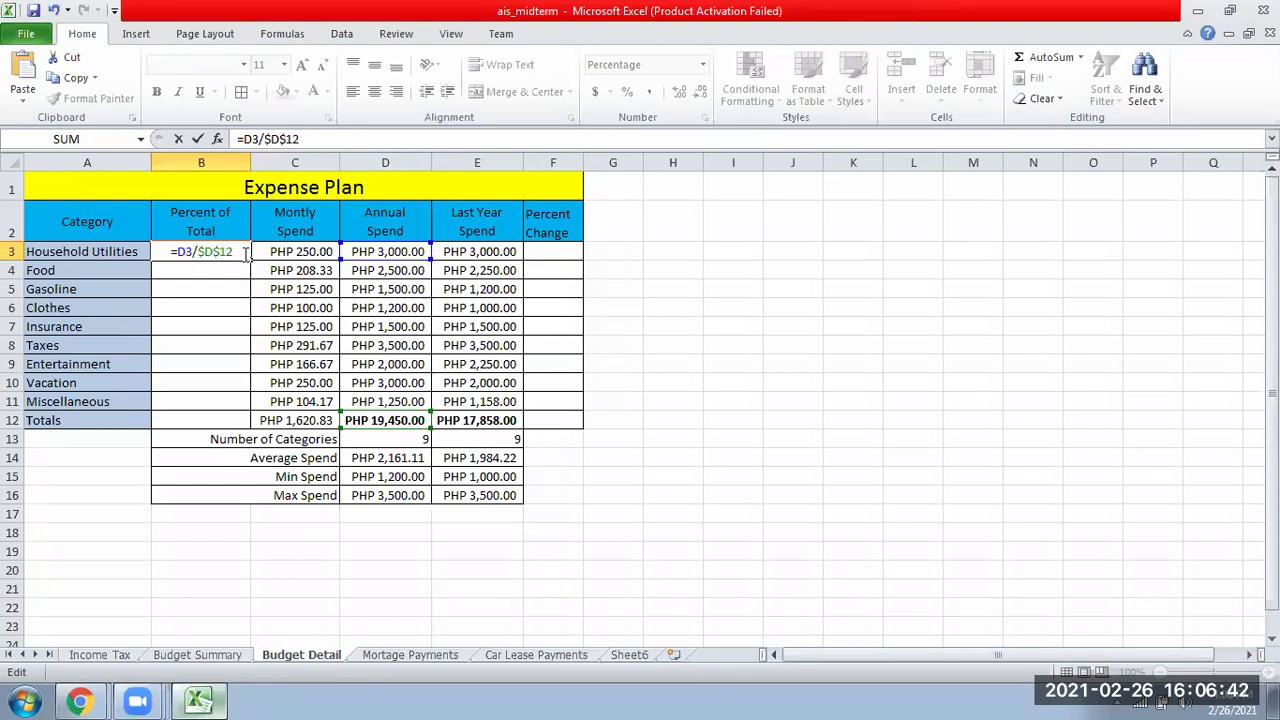
{"action": "key", "text": "Return"}
{"action": "left_click", "coordinate": [243, 252]}
{"action": "left_click_drag", "start_coordinate": [246, 256], "coordinate": [241, 421]}
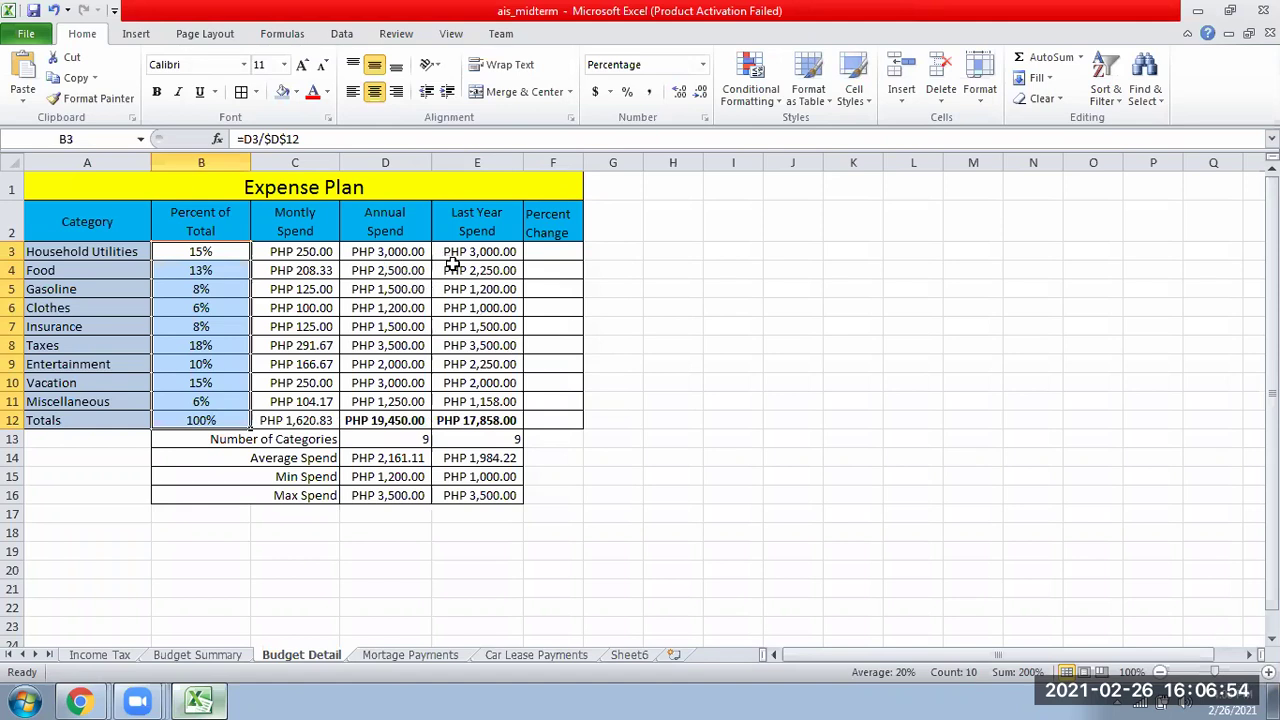
{"action": "left_click", "coordinate": [206, 252]}
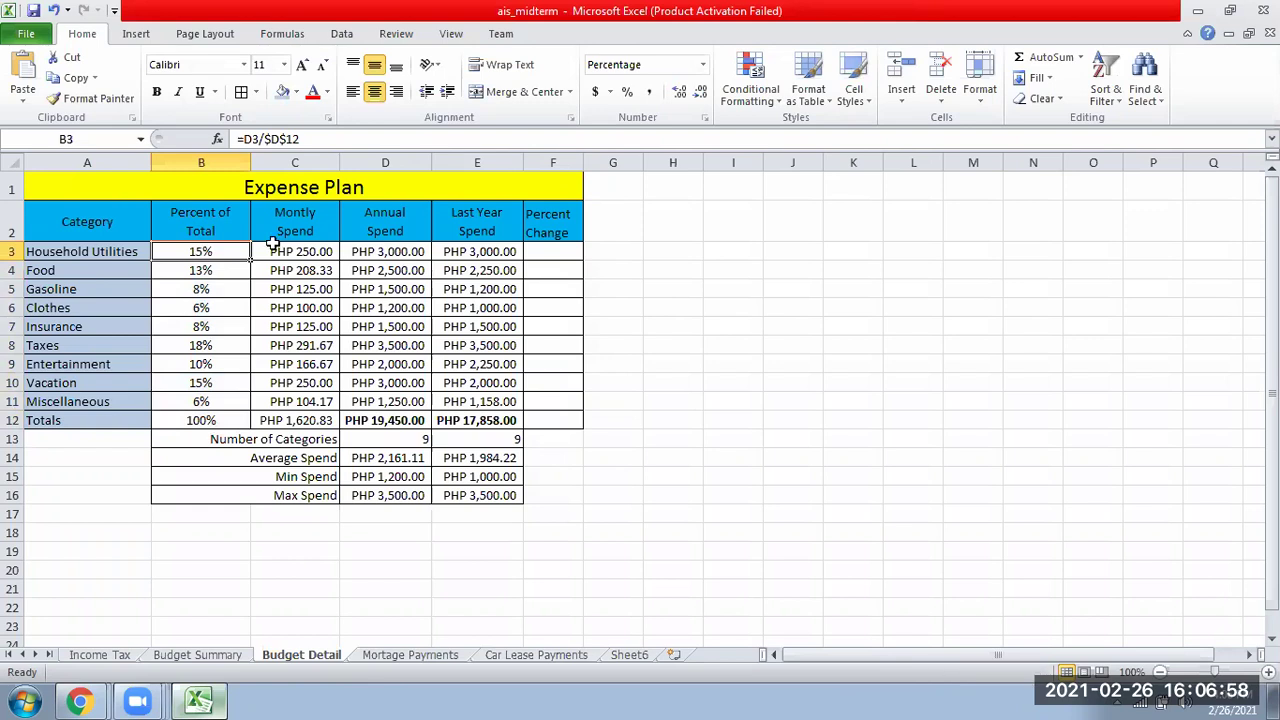
{"action": "left_click", "coordinate": [378, 254]}
{"action": "left_click", "coordinate": [410, 420]}
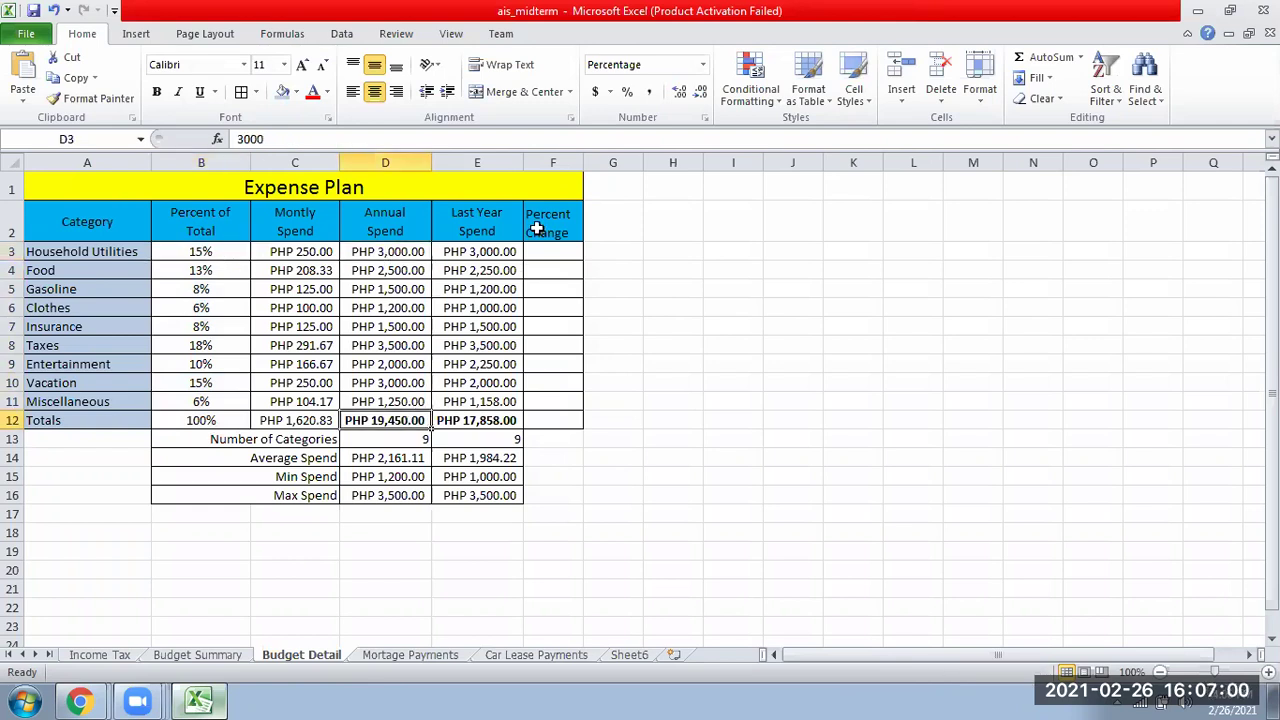
Step: Start the Household Utilities Percent Change formula in F3 with Annual Spend minus Last Year Spend, as =(D3-E3
{"action": "left_click", "coordinate": [548, 228]}
{"action": "left_click", "coordinate": [566, 252]}
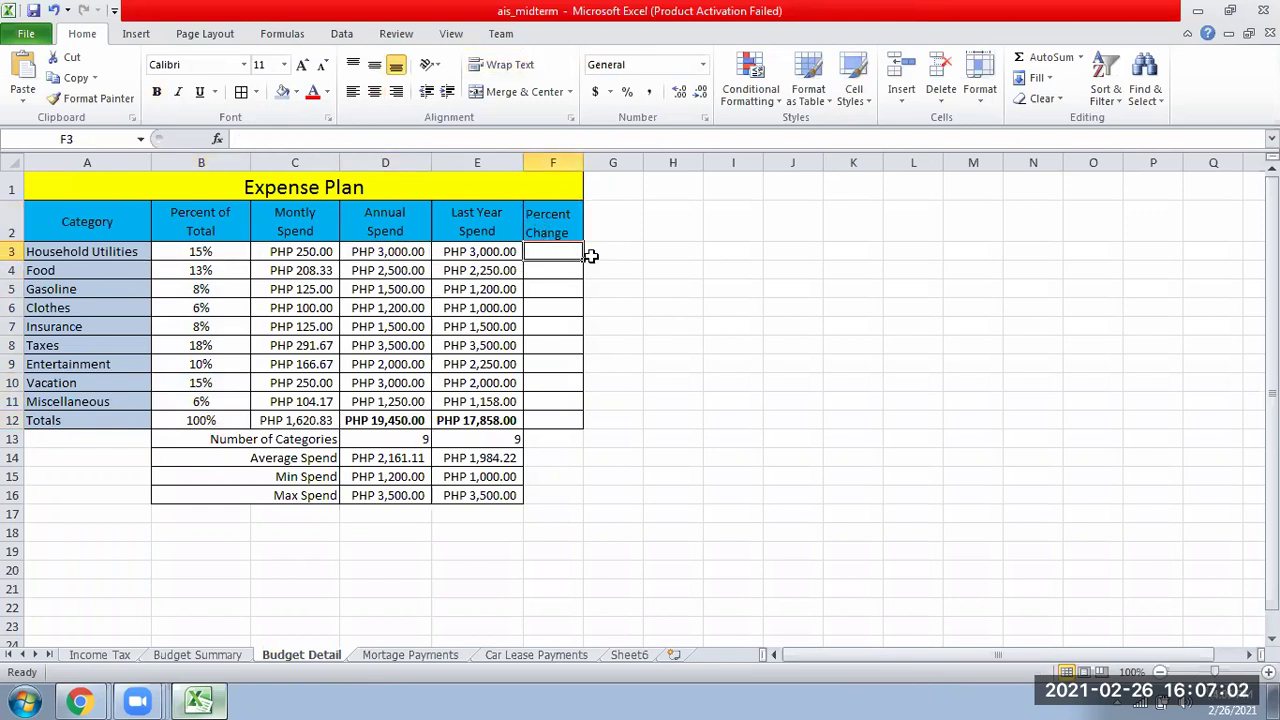
{"action": "type", "text": "="}
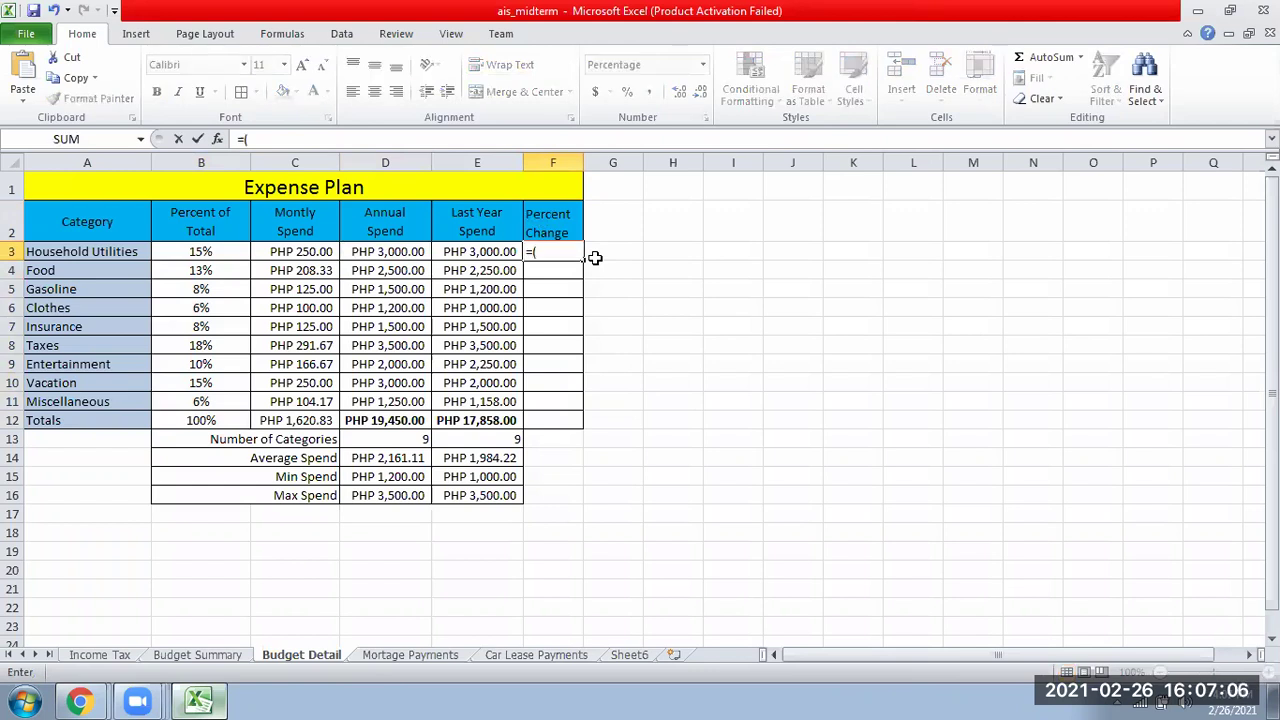
{"action": "type", "text": "("}
{"action": "left_click", "coordinate": [397, 252]}
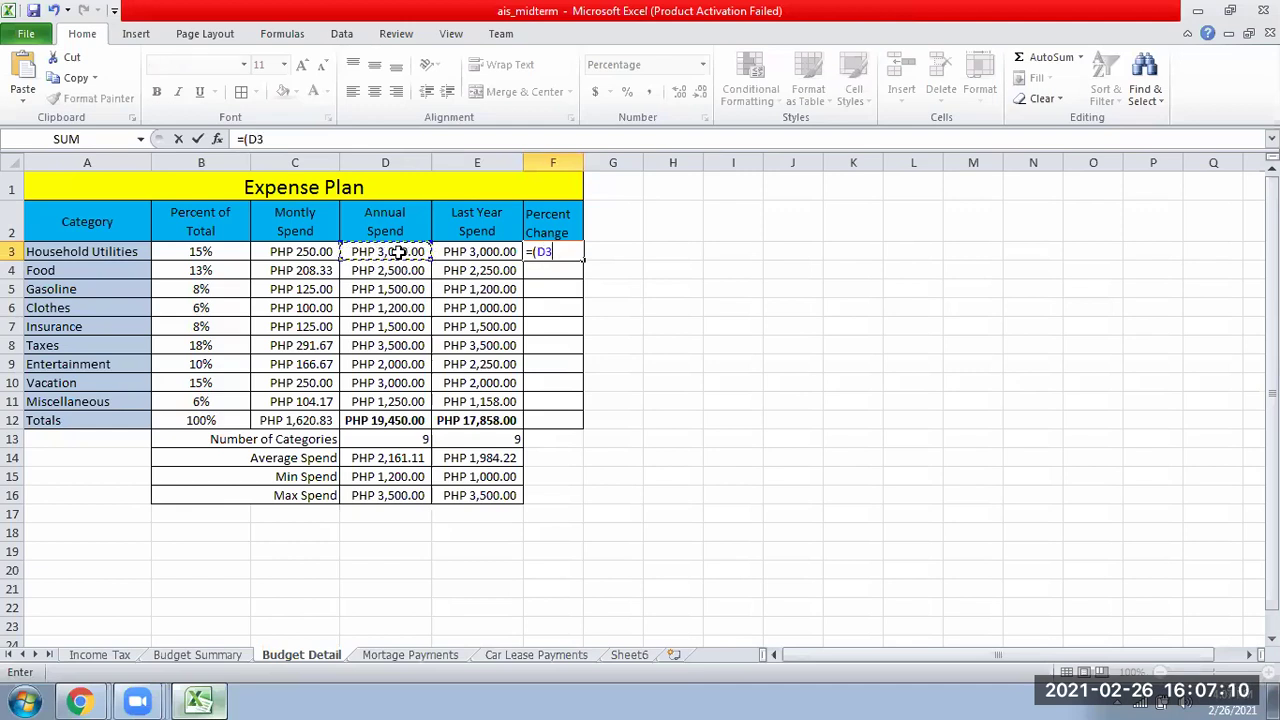
{"action": "type", "text": "-"}
{"action": "left_click", "coordinate": [481, 252]}
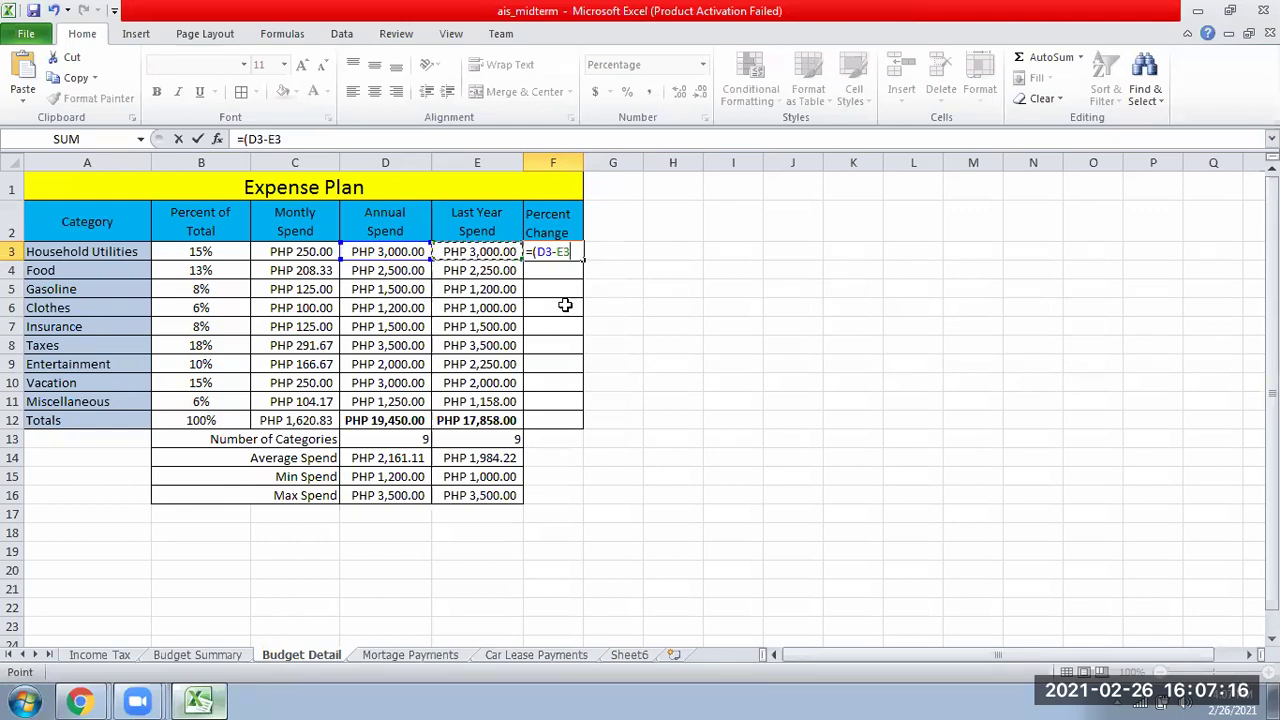
{"action": "type", "text": ")/"}
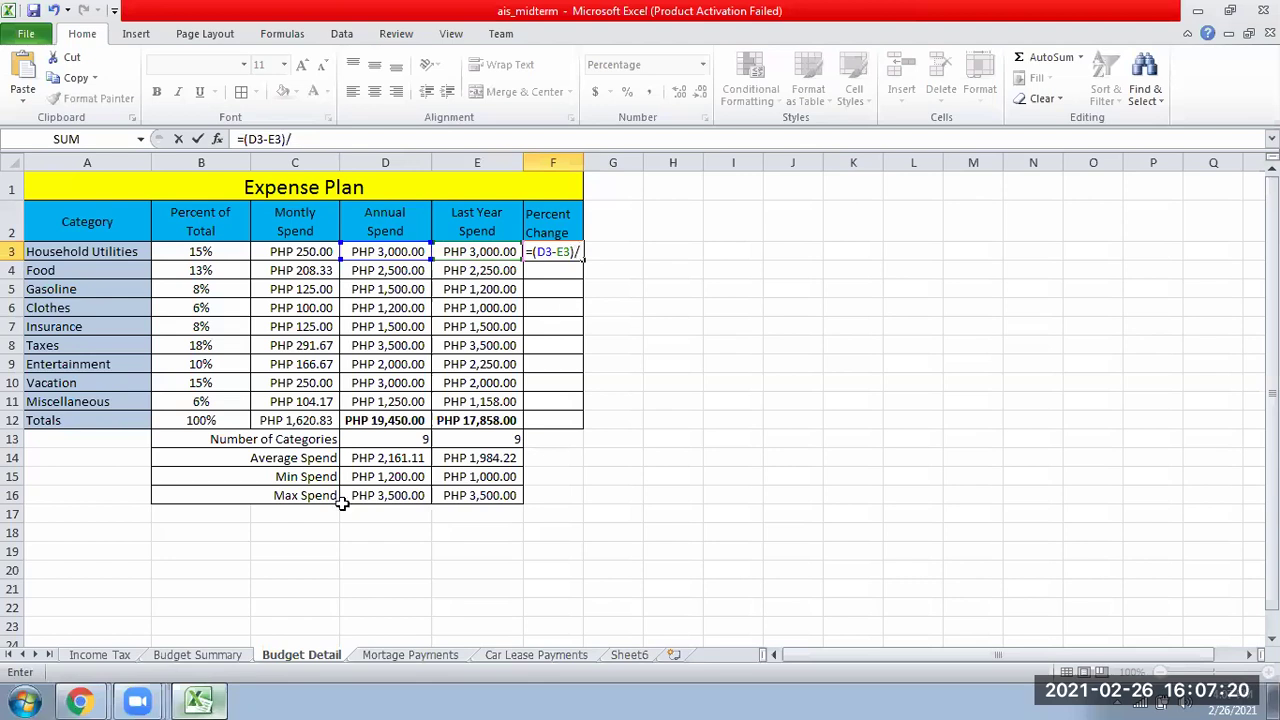
{"action": "left_click", "coordinate": [490, 420]}
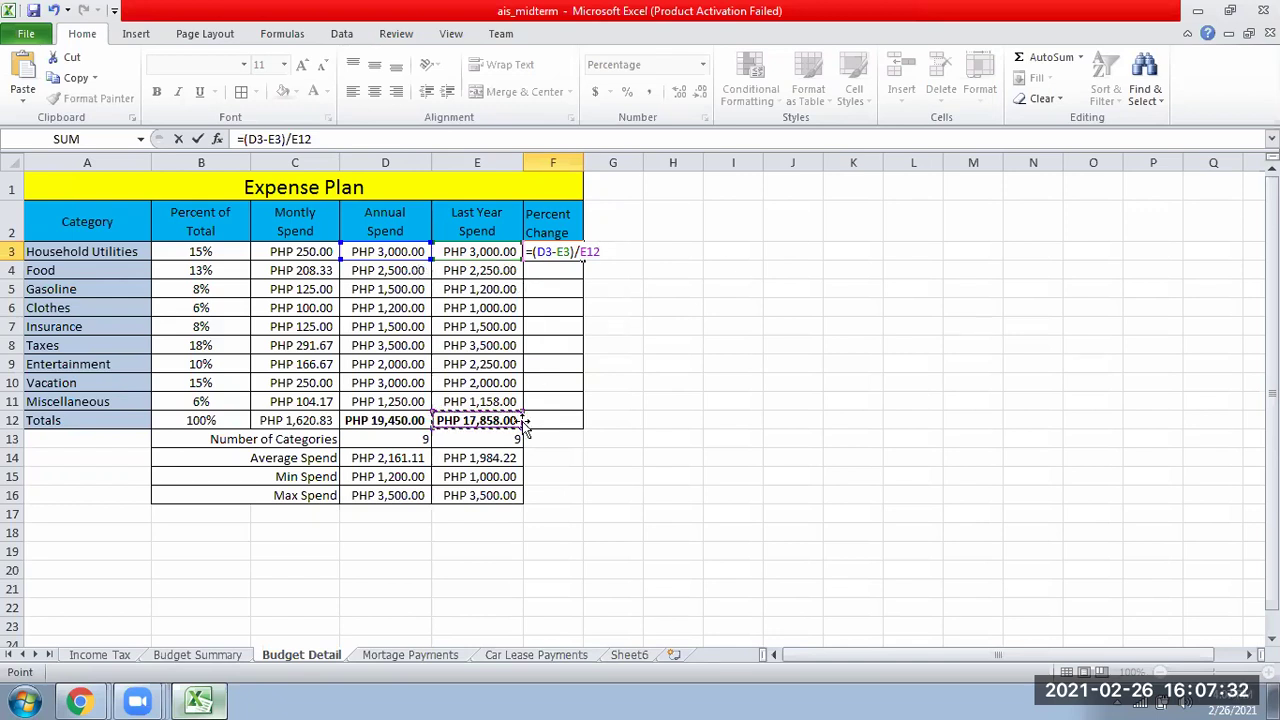
{"action": "key", "text": "BackSpace"}
{"action": "key", "text": "BackSpace"}
{"action": "key", "text": "BackSpace"}
{"action": "key", "text": "BackSpace"}
{"action": "key", "text": "BackSpace"}
{"action": "key", "text": "BackSpace"}
{"action": "key", "text": "BackSpace"}
{"action": "key", "text": "BackSpace"}
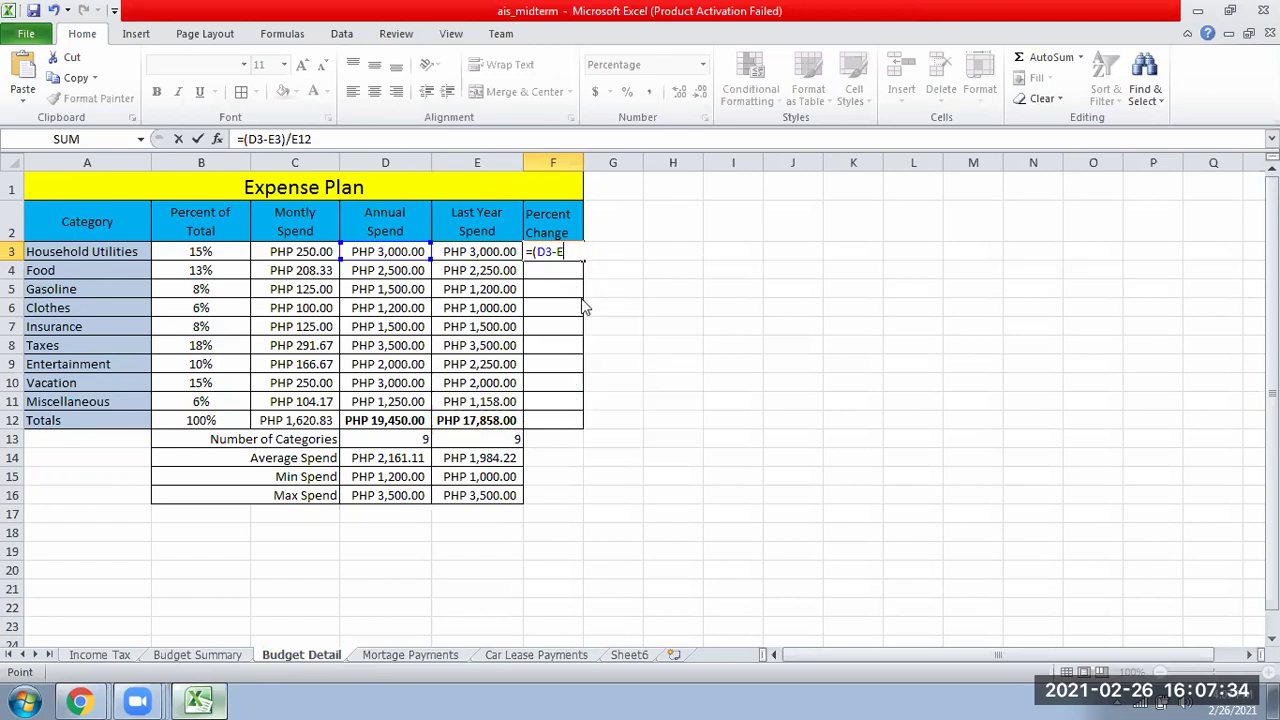
{"action": "key", "text": "BackSpace"}
{"action": "key", "text": "BackSpace"}
{"action": "key", "text": "BackSpace"}
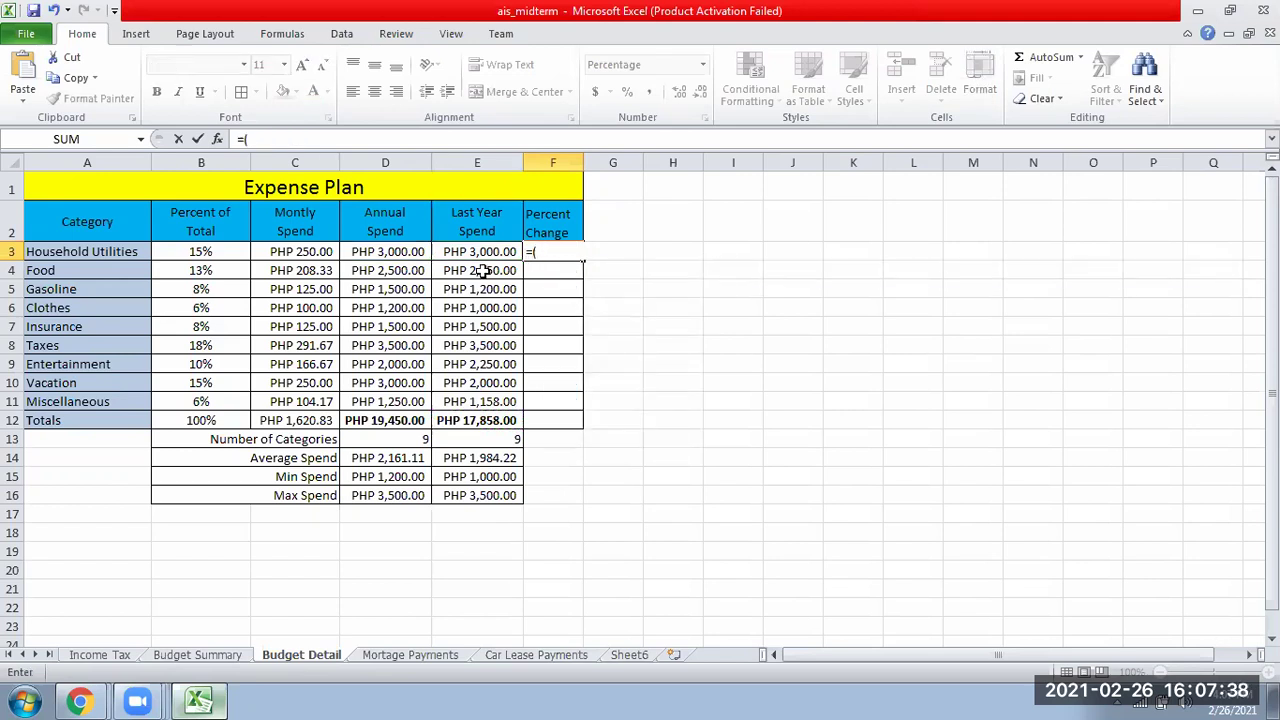
Step: Complete the Household Utilities percent change formula in F3 as =(D3-E3)/E3
{"action": "left_click", "coordinate": [403, 250]}
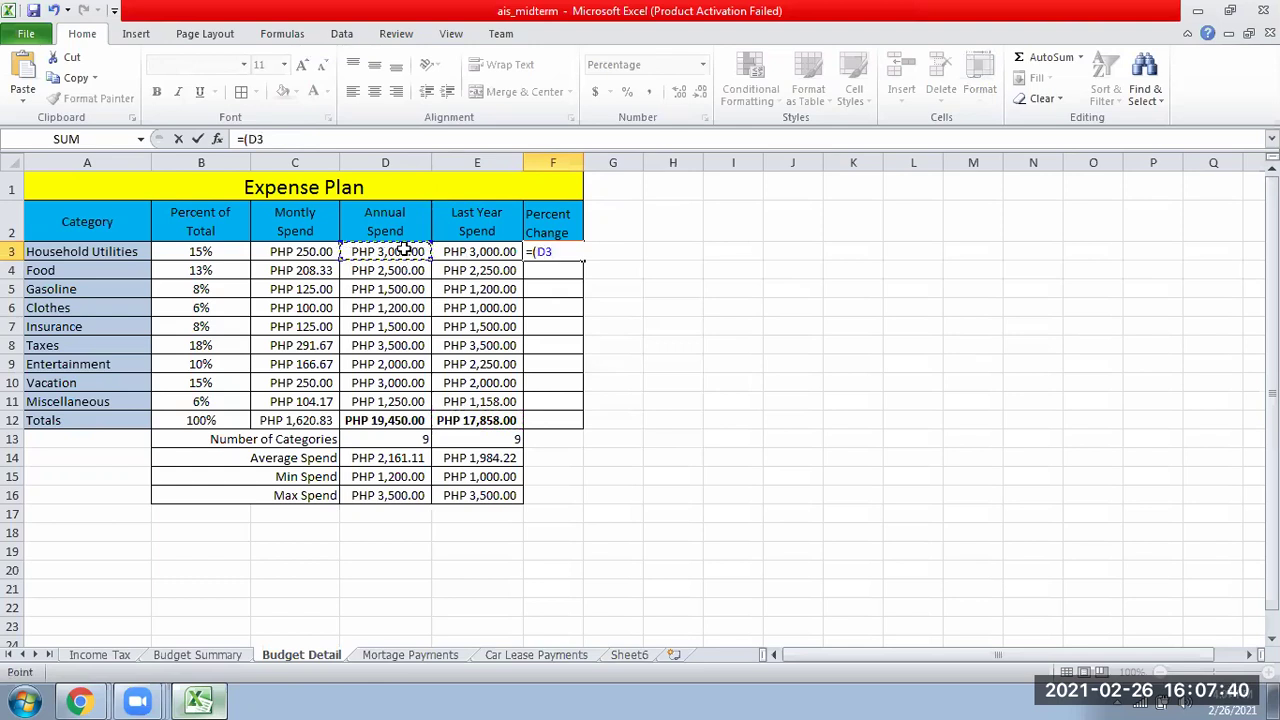
{"action": "type", "text": "-"}
{"action": "left_click", "coordinate": [458, 251]}
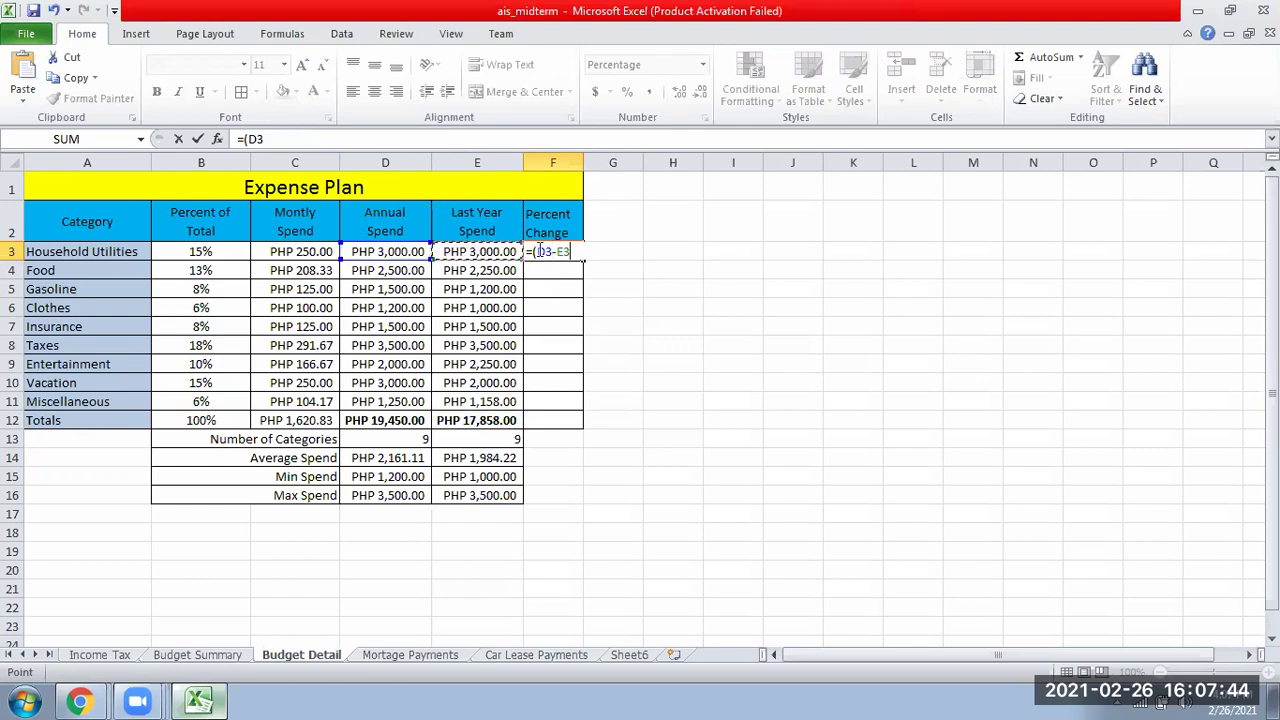
{"action": "type", "text": ")/"}
{"action": "left_click", "coordinate": [502, 258]}
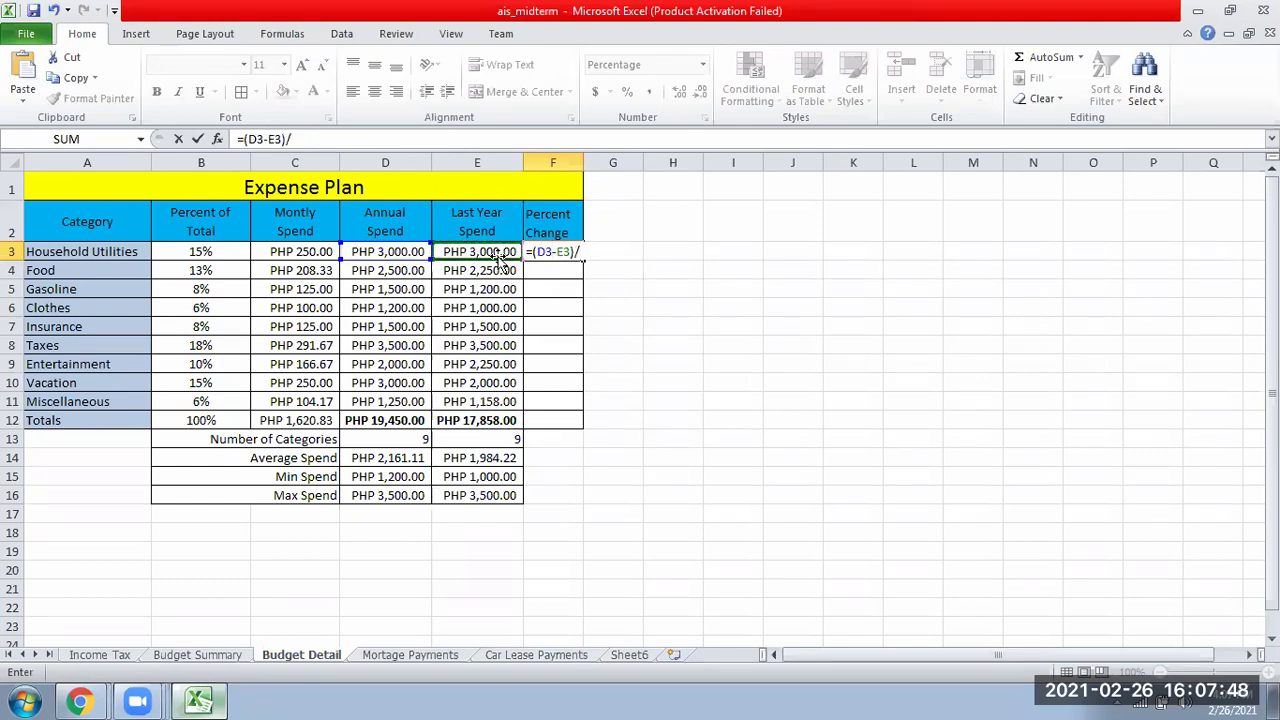
{"action": "left_click", "coordinate": [496, 250]}
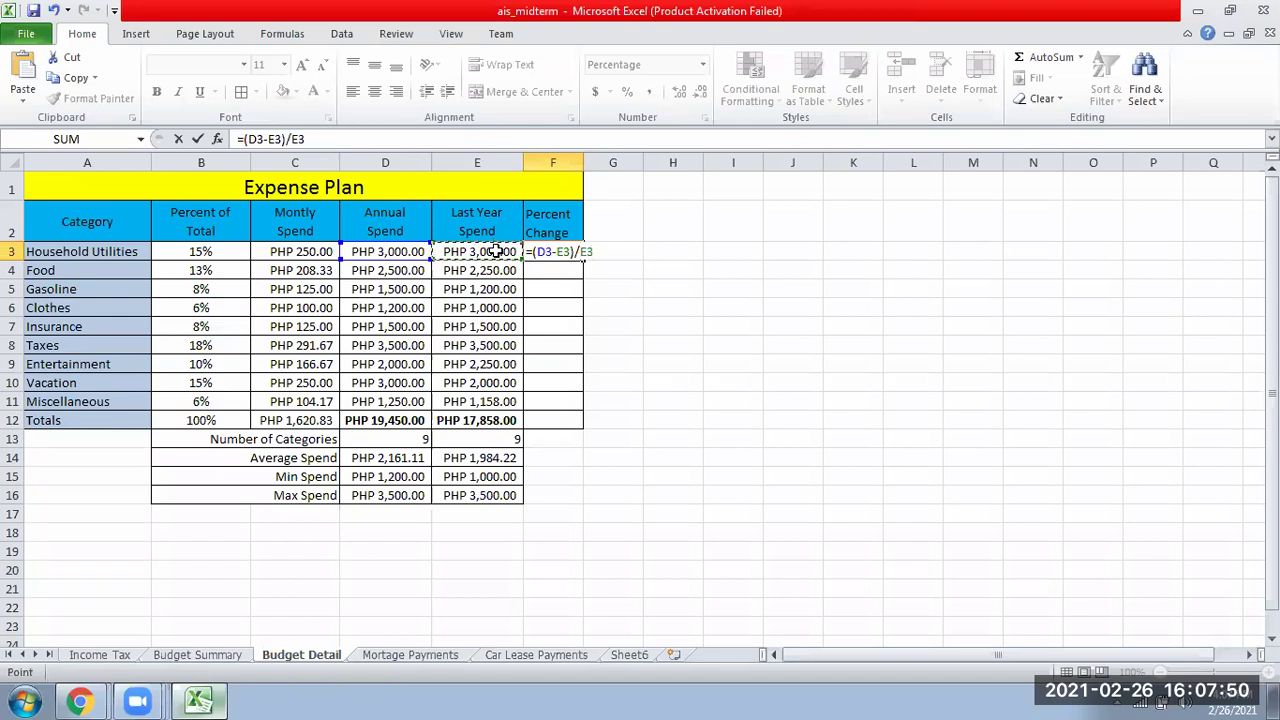
{"action": "key", "text": "Return"}
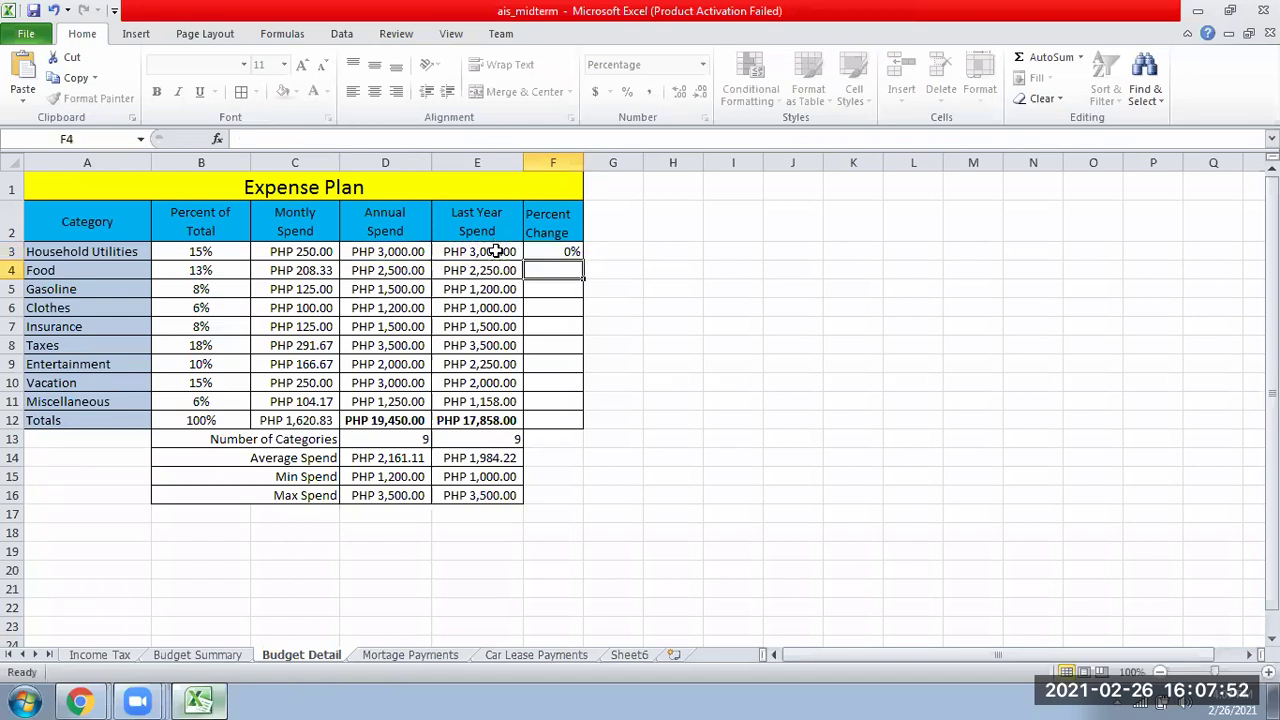
Step: Re-enter the percent change formula =(D3-E3)/E3 in F3, using the Annual Spend and Last Year Spend cells
{"action": "left_click", "coordinate": [412, 251]}
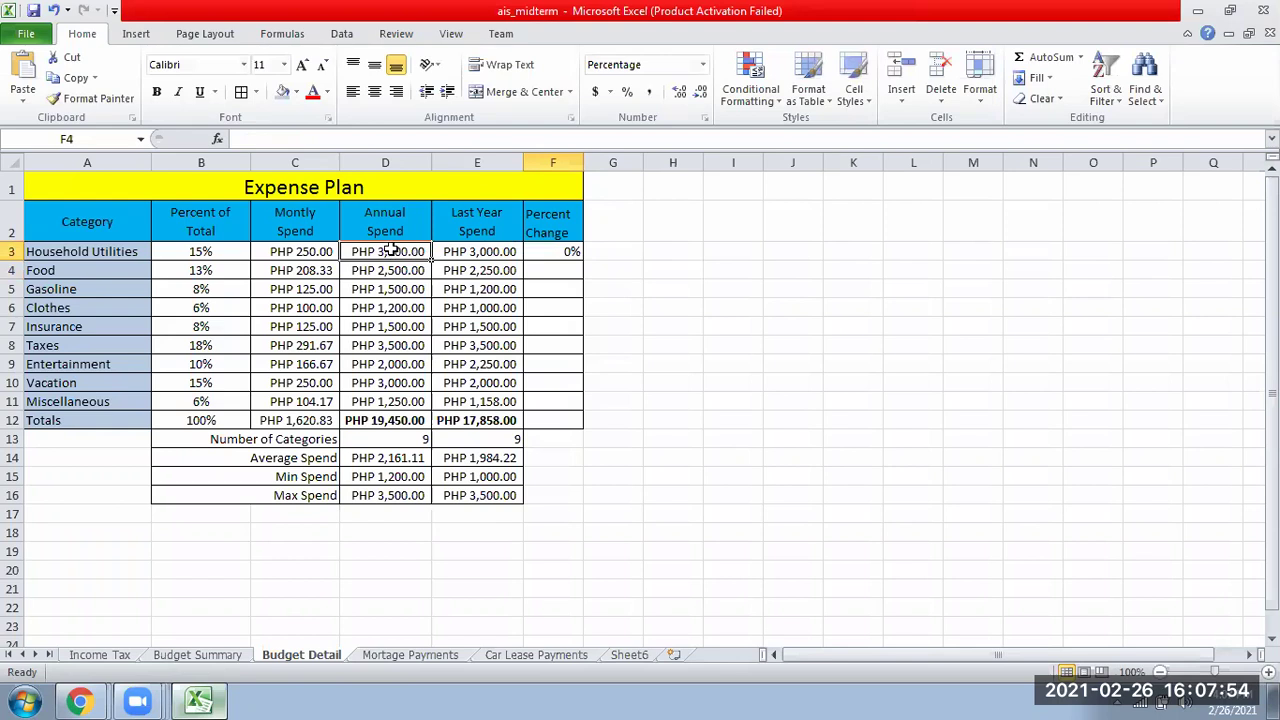
{"action": "left_click", "coordinate": [480, 248]}
{"action": "left_click", "coordinate": [565, 253]}
{"action": "type", "text": "="}
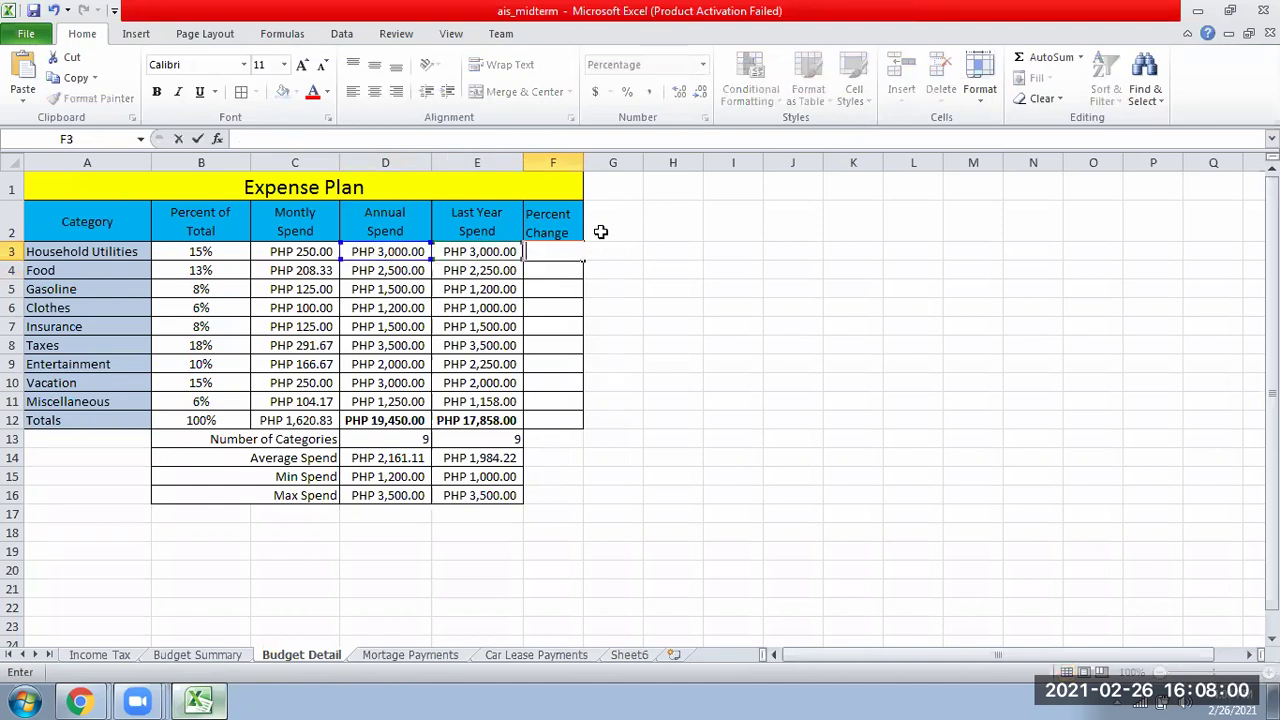
{"action": "type", "text": "("}
{"action": "left_click", "coordinate": [414, 253]}
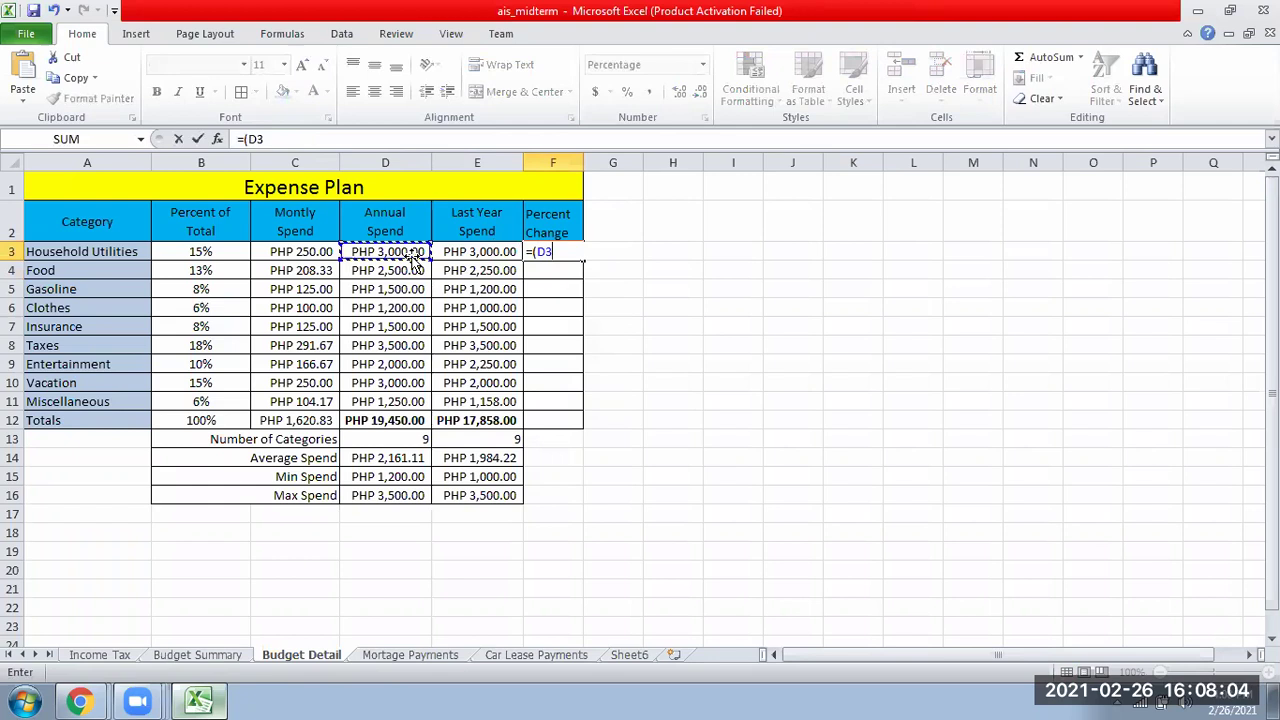
{"action": "type", "text": "-"}
{"action": "left_click", "coordinate": [466, 252]}
{"action": "type", "text": ")/"}
{"action": "left_click", "coordinate": [462, 252]}
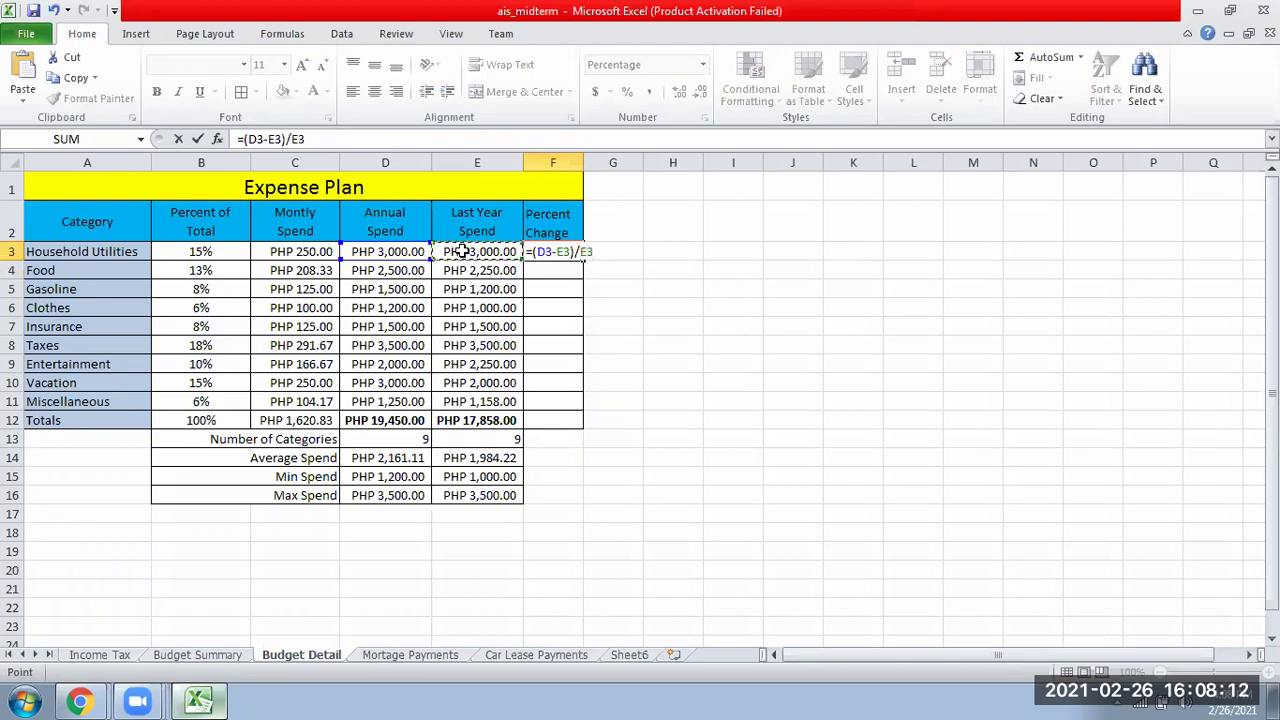
{"action": "key", "text": "Return"}
Step: Center the contents of the Percent Change cells F3:F11 horizontally
{"action": "left_click", "coordinate": [550, 253]}
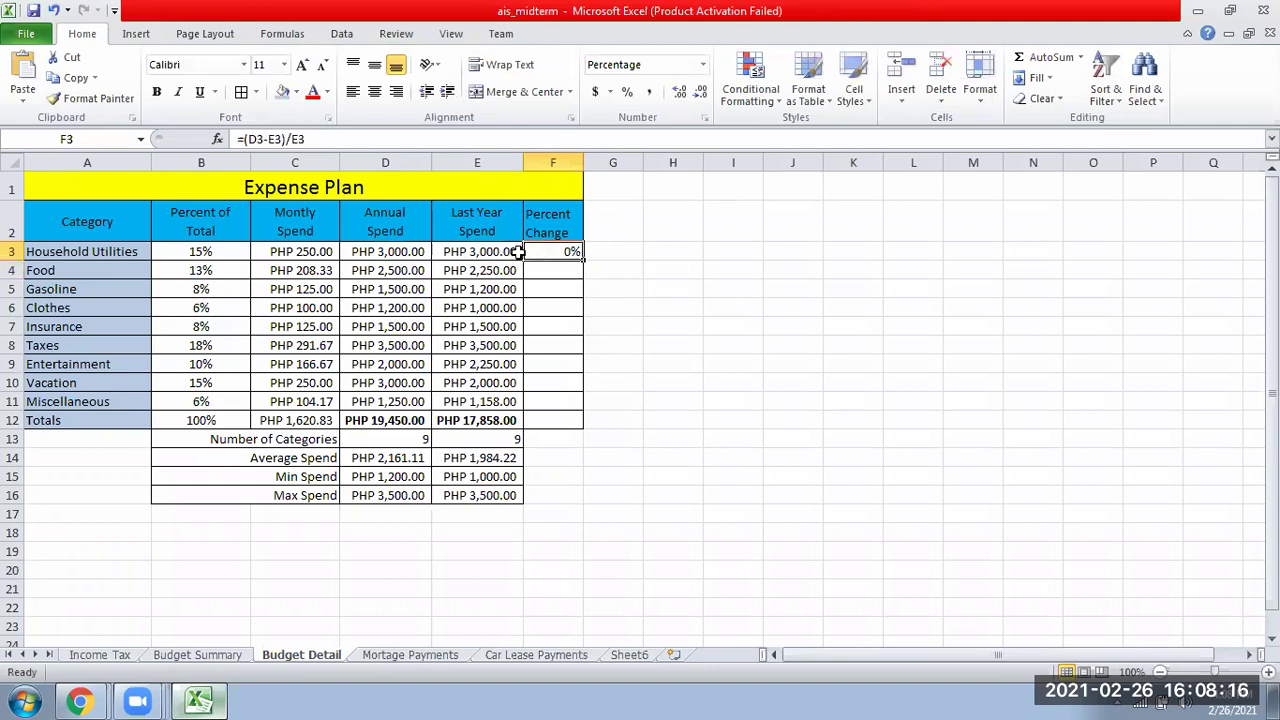
{"action": "left_click_drag", "start_coordinate": [568, 251], "coordinate": [566, 401]}
{"action": "left_click", "coordinate": [374, 91]}
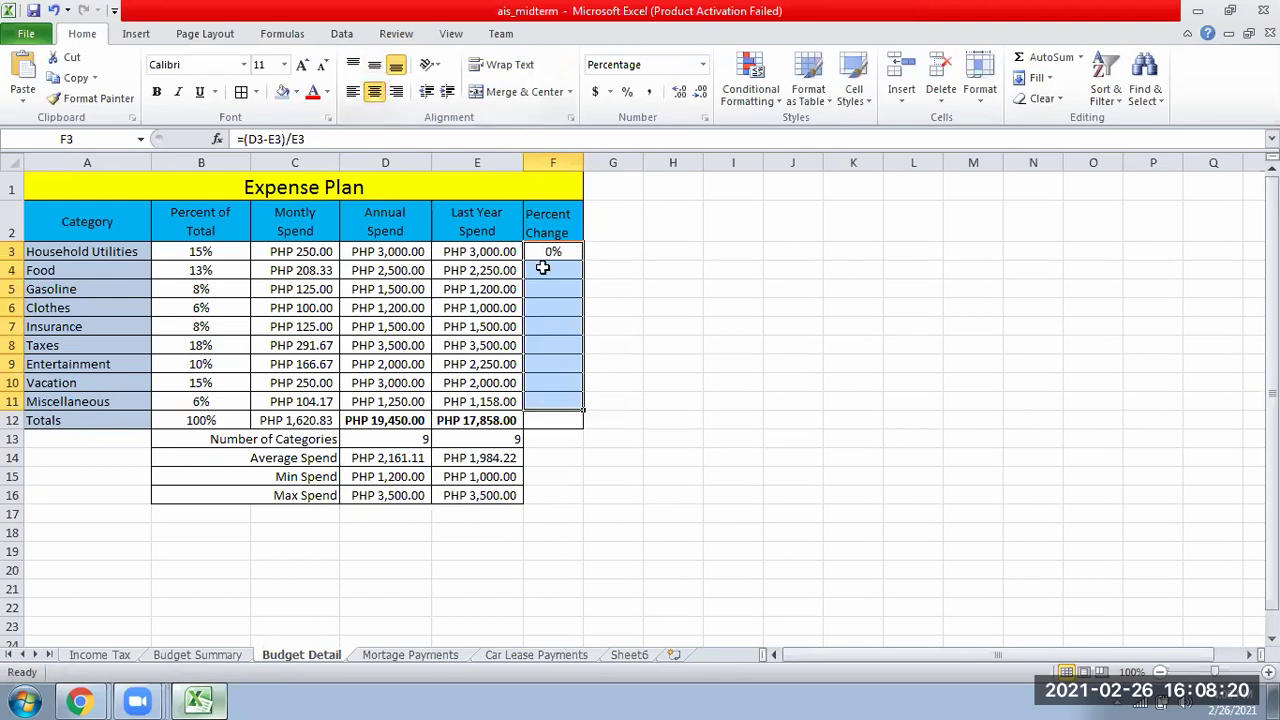
Step: Copy the percent change formula from F3 down through the Totals row in F12
{"action": "left_click", "coordinate": [560, 251]}
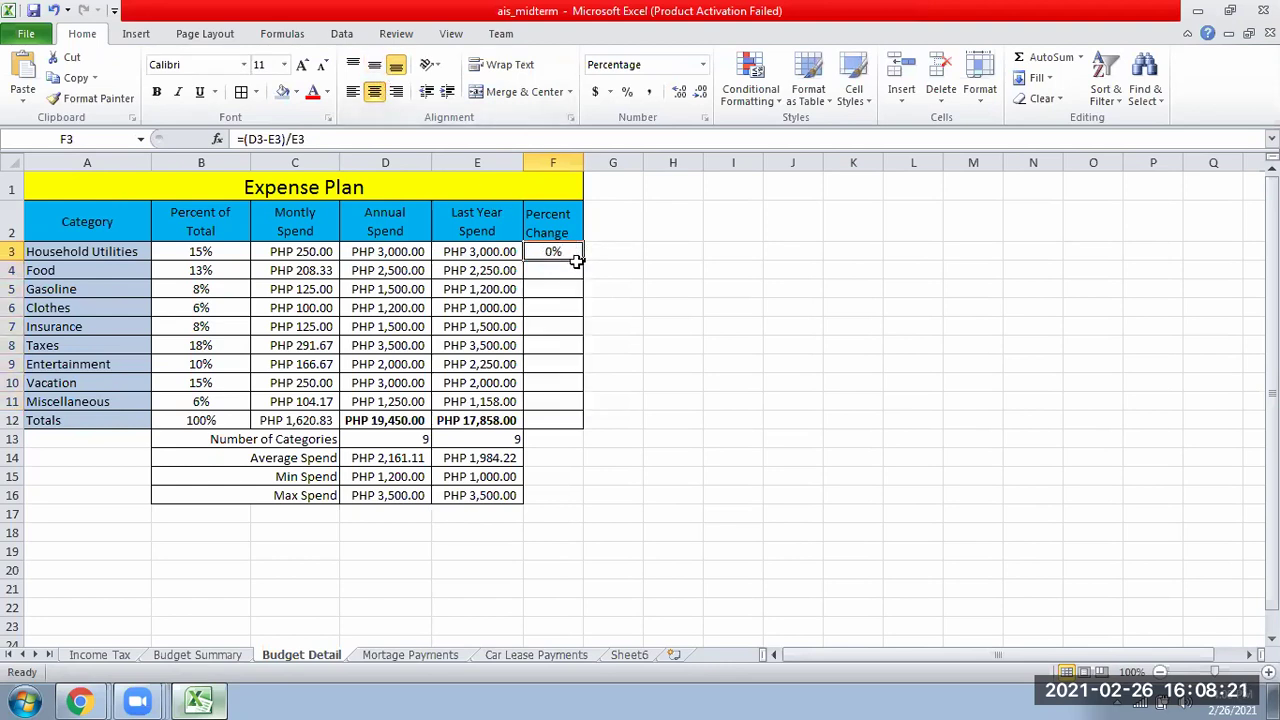
{"action": "left_click", "coordinate": [517, 257]}
{"action": "left_click", "coordinate": [460, 420]}
{"action": "left_click", "coordinate": [425, 420]}
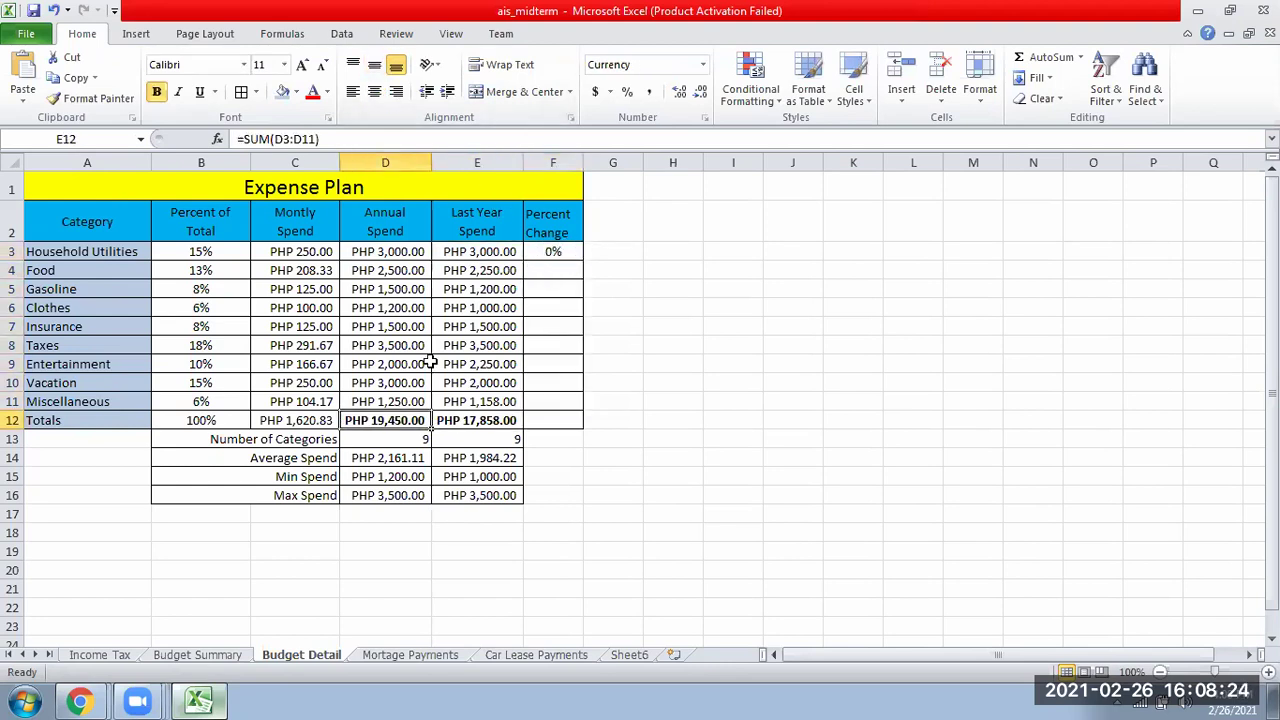
{"action": "left_click", "coordinate": [455, 270]}
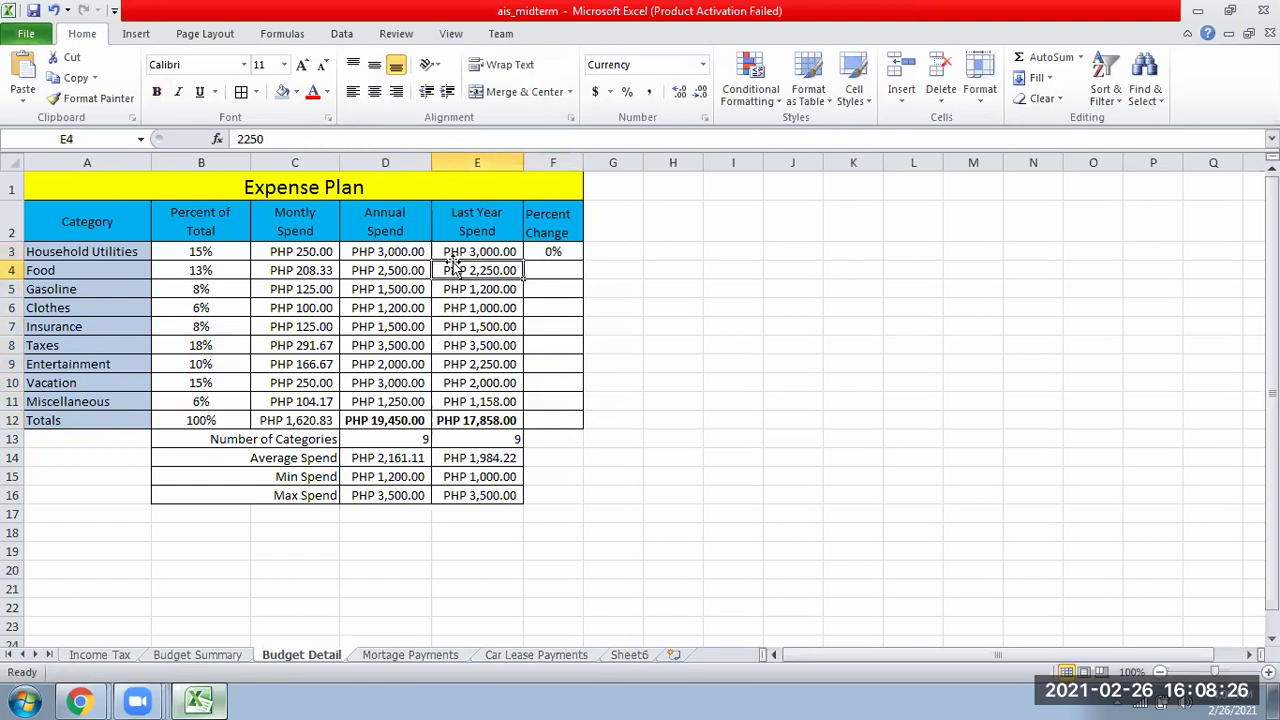
{"action": "left_click", "coordinate": [562, 252]}
{"action": "left_click_drag", "start_coordinate": [583, 260], "coordinate": [591, 427]}
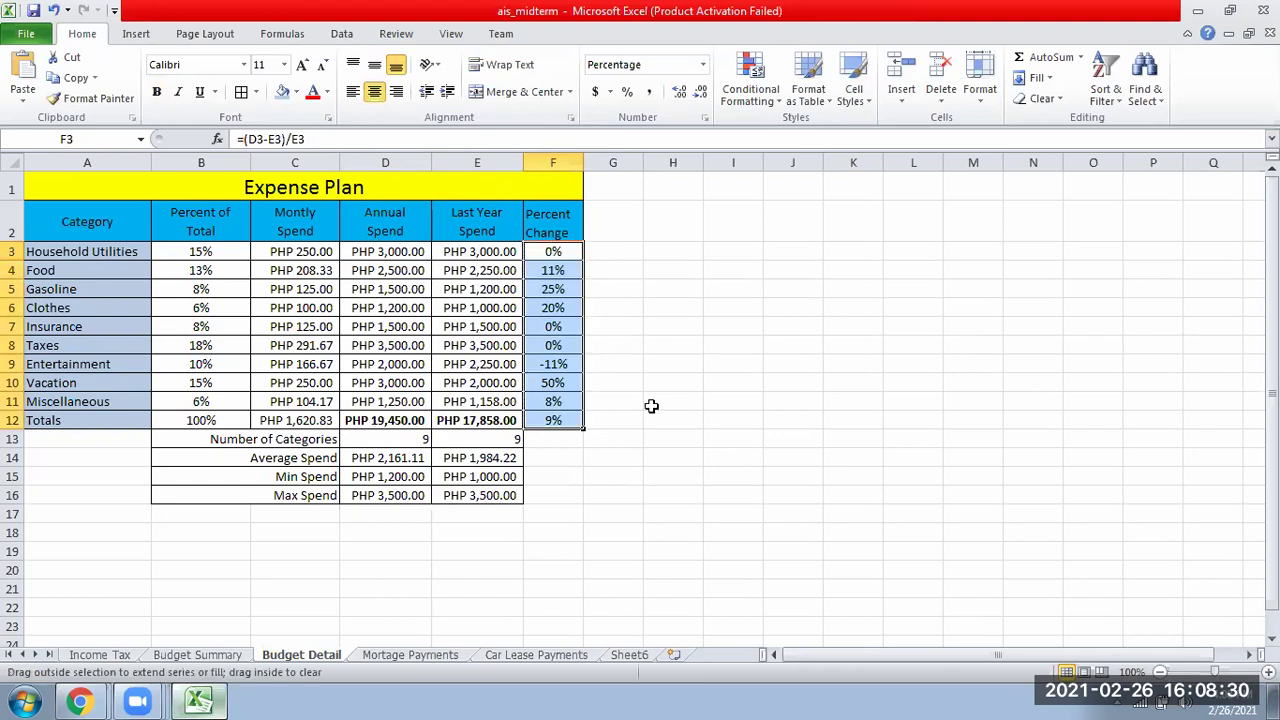
{"action": "left_click", "coordinate": [655, 488]}
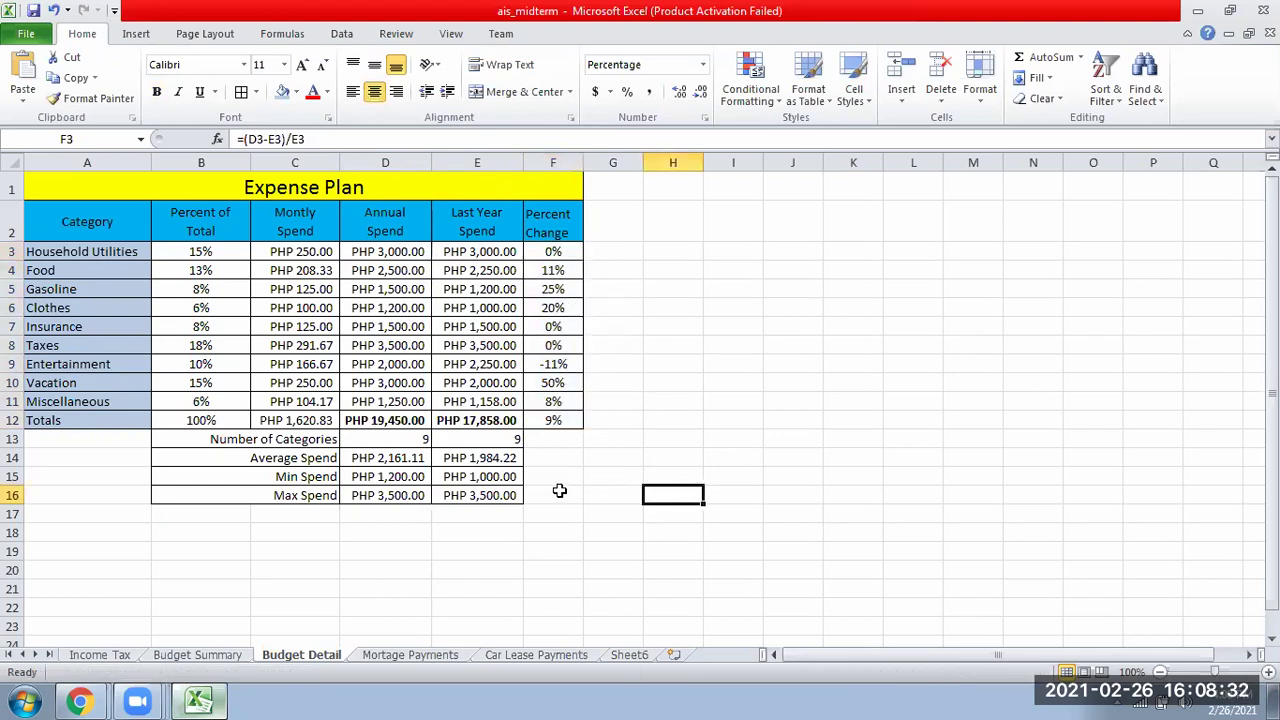
Step: Compare the annual spend, last year spend and percent change in the Entertainment and Clothes rows
{"action": "left_click", "coordinate": [553, 366]}
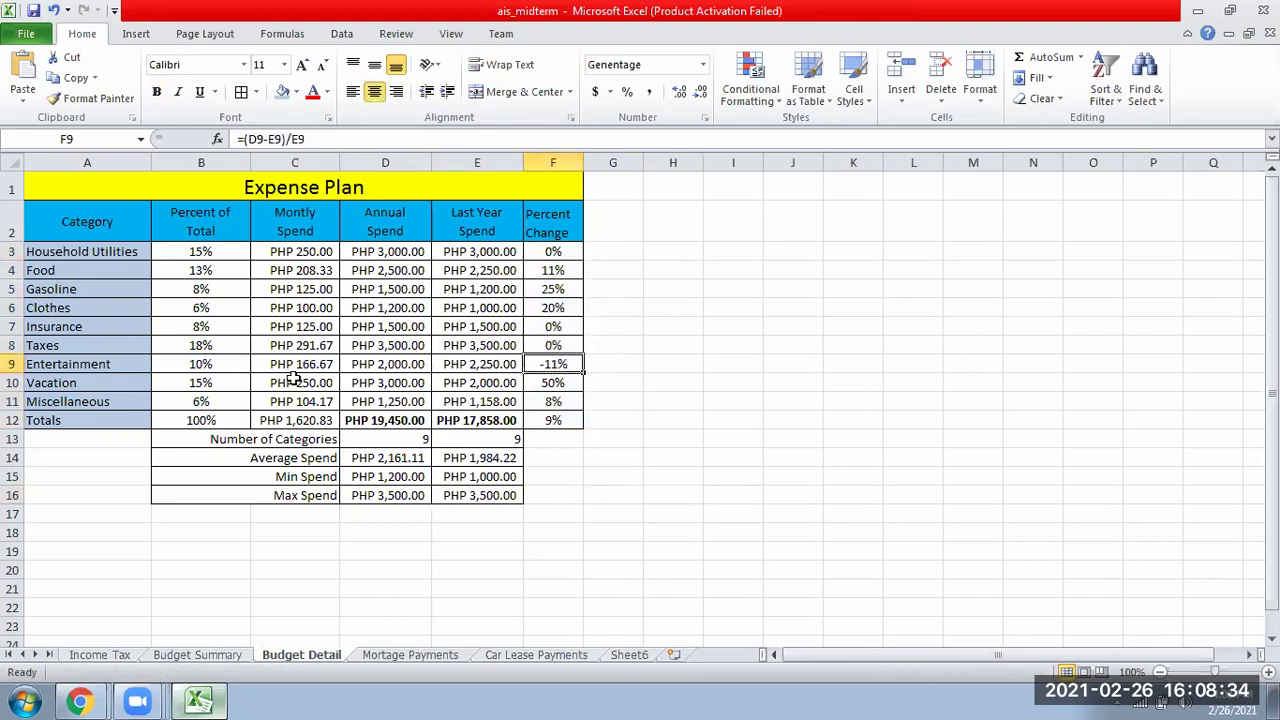
{"action": "left_click_drag", "start_coordinate": [12, 364], "coordinate": [55, 366]}
{"action": "left_click", "coordinate": [553, 364]}
{"action": "left_click", "coordinate": [94, 364]}
{"action": "left_click", "coordinate": [454, 366]}
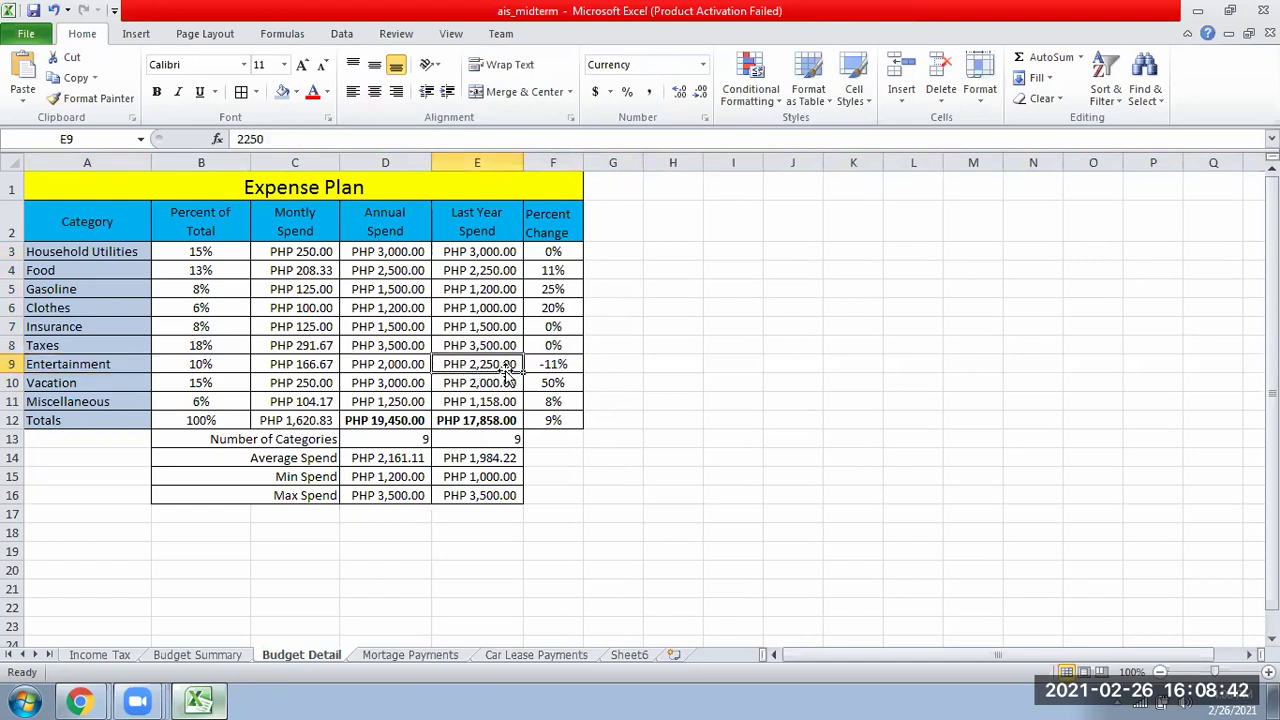
{"action": "left_click", "coordinate": [405, 364]}
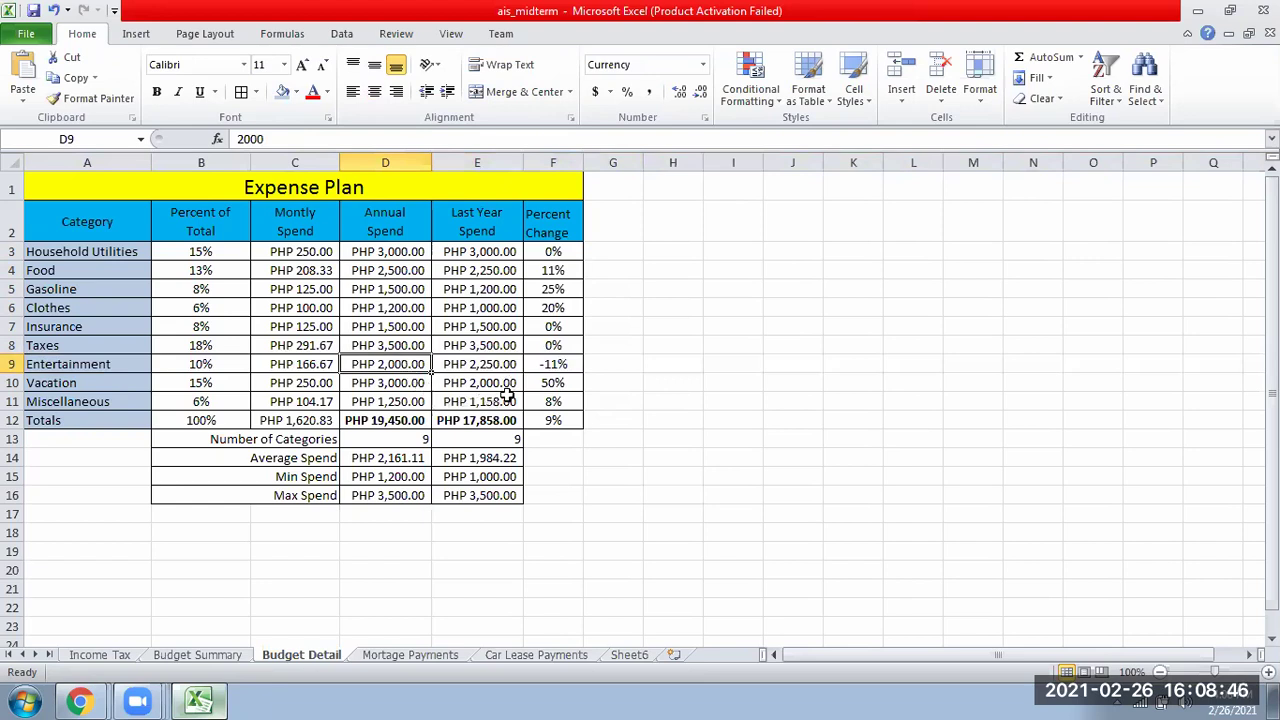
{"action": "left_click", "coordinate": [568, 365]}
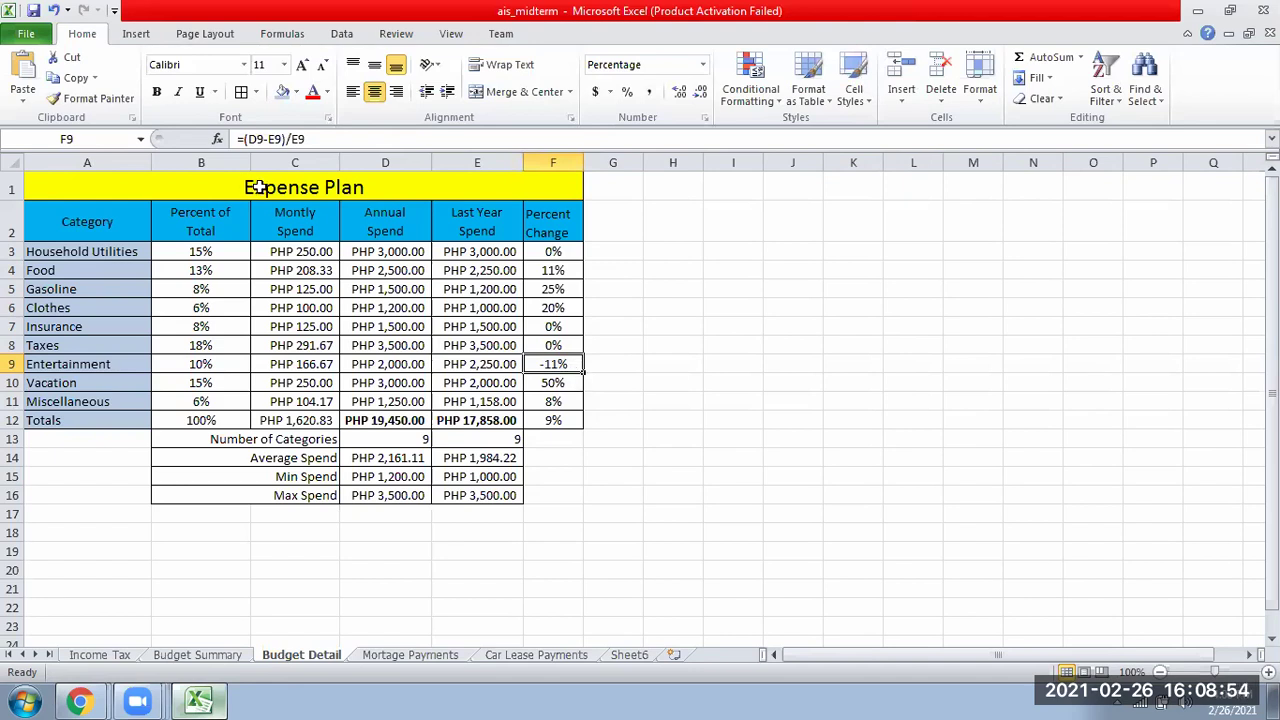
{"action": "left_click", "coordinate": [14, 308]}
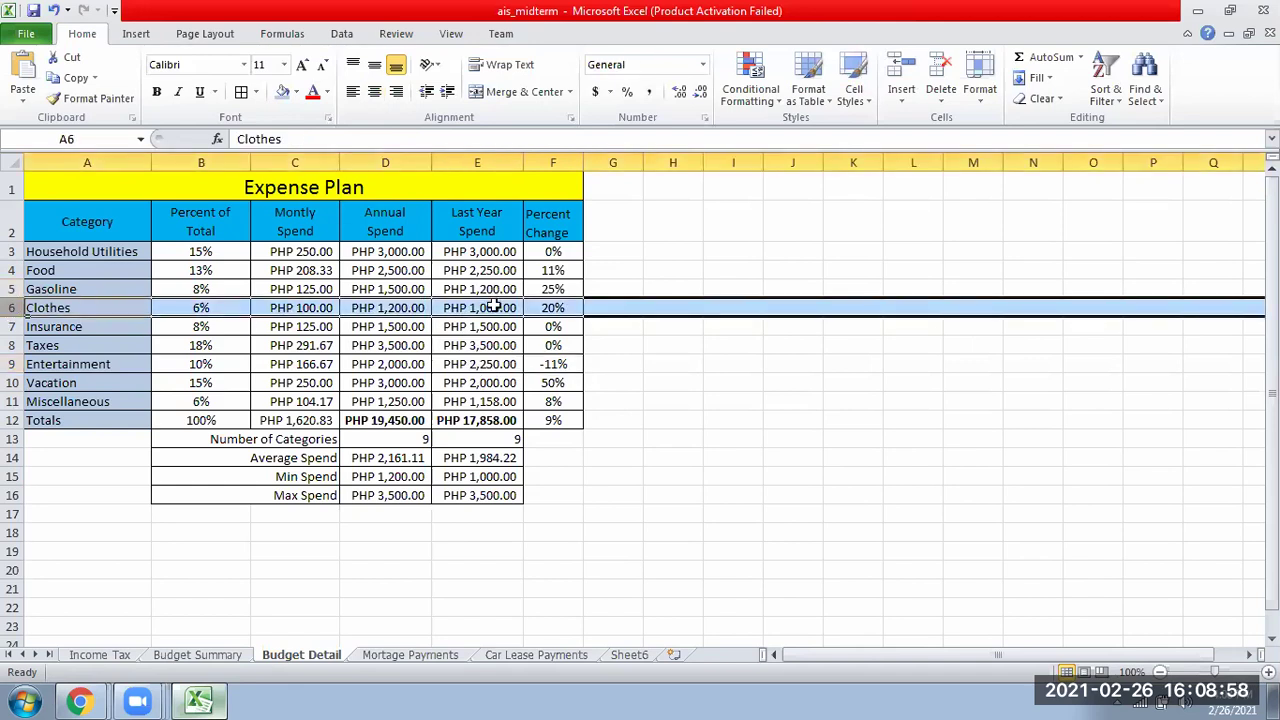
{"action": "left_click", "coordinate": [560, 309]}
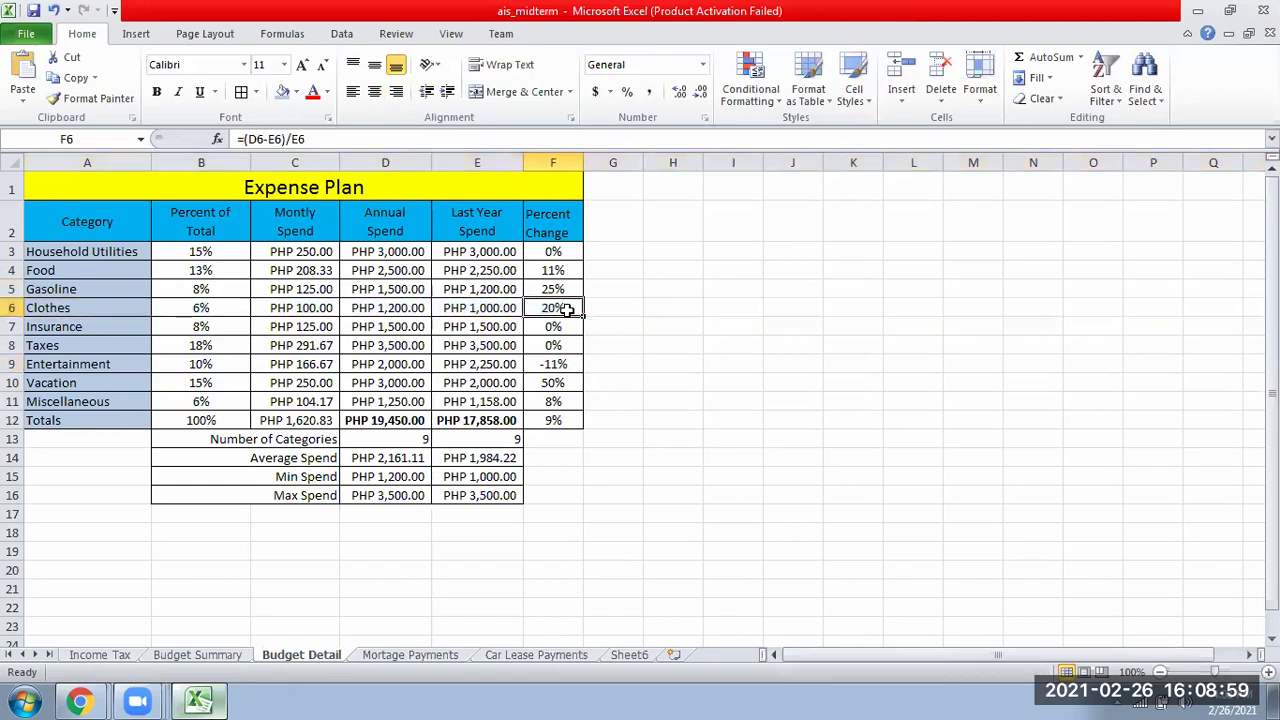
{"action": "left_click", "coordinate": [468, 310]}
{"action": "left_click", "coordinate": [424, 309]}
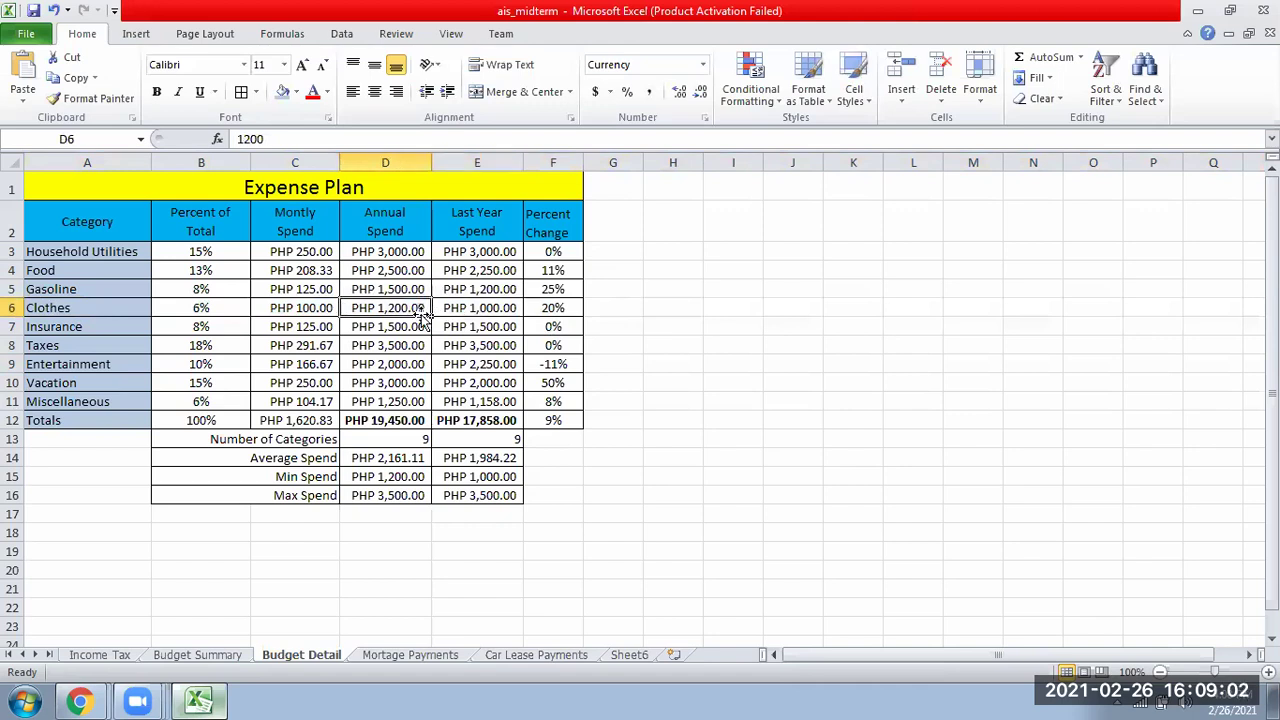
Step: Examine the formulas in F3 and B3 together with the Annual Spend cells D3 and D12
{"action": "left_click", "coordinate": [556, 252]}
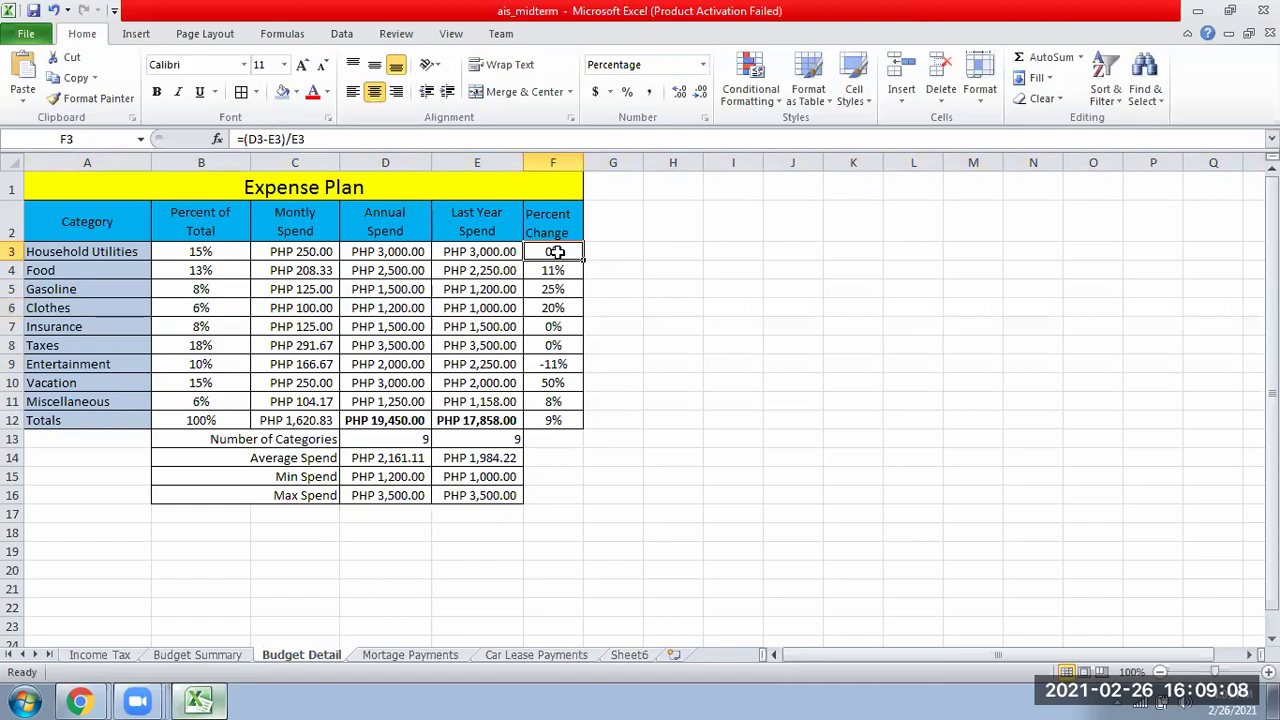
{"action": "left_click", "coordinate": [201, 258]}
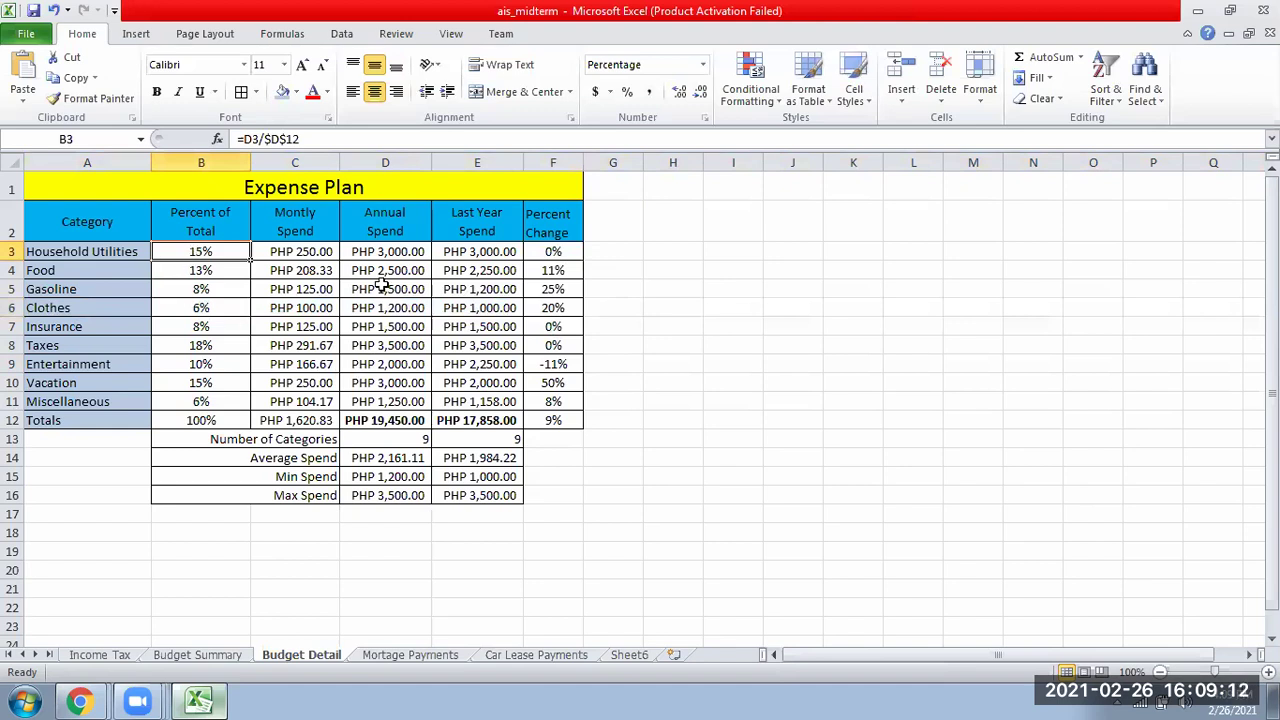
{"action": "left_click", "coordinate": [400, 422]}
{"action": "left_click", "coordinate": [95, 252]}
{"action": "left_click", "coordinate": [228, 255]}
{"action": "left_click", "coordinate": [388, 256]}
{"action": "left_click", "coordinate": [402, 418]}
{"action": "left_click", "coordinate": [572, 252]}
Step: Clear the Percent Change cells F3:F13 and enter =(D3-E3)/E3 in F3 for Household Utilities
{"action": "left_click_drag", "start_coordinate": [553, 251], "coordinate": [554, 418]}
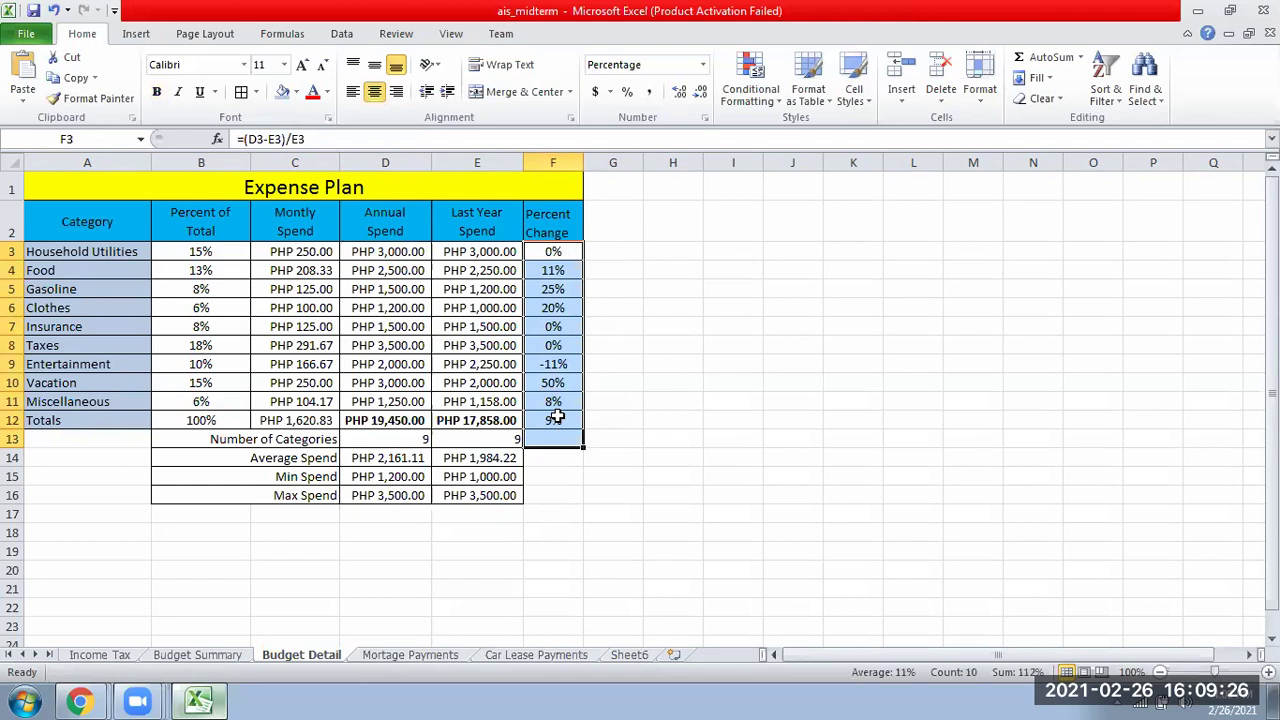
{"action": "key", "text": "Delete"}
{"action": "left_click", "coordinate": [559, 259]}
{"action": "type", "text": "="}
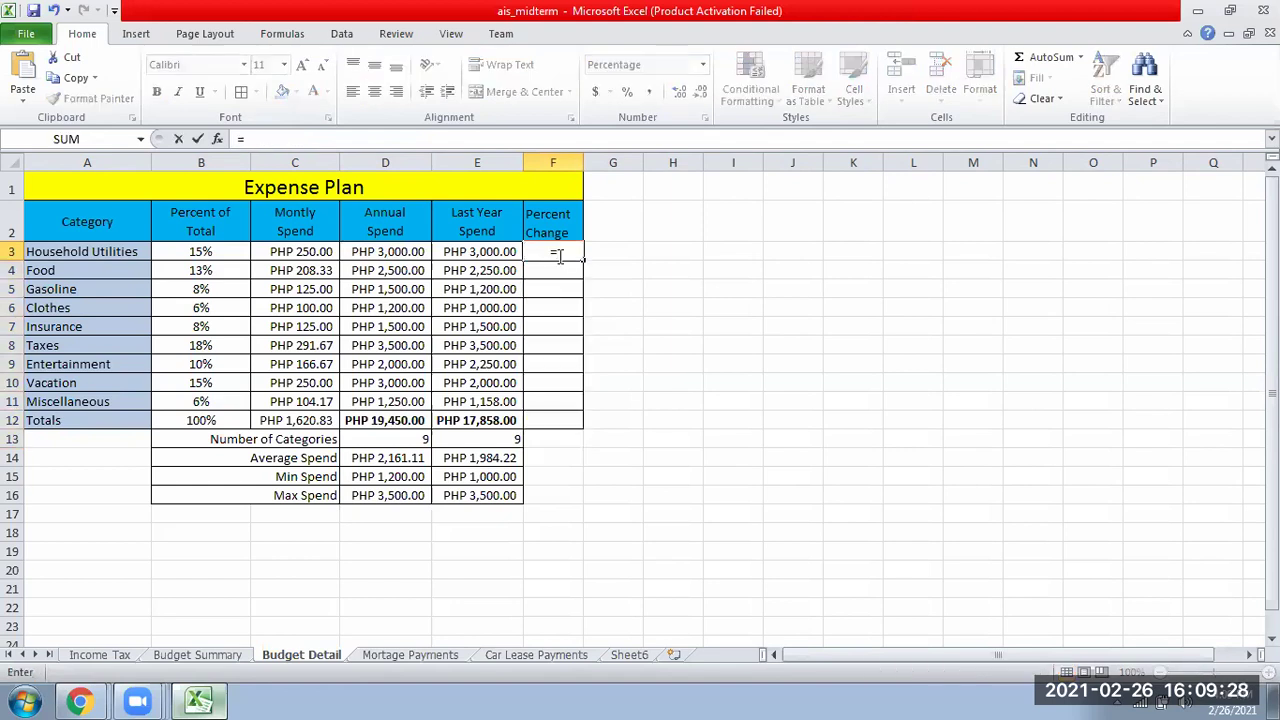
{"action": "type", "text": "("}
{"action": "left_click", "coordinate": [386, 252]}
{"action": "type", "text": "-"}
{"action": "left_click", "coordinate": [495, 252]}
{"action": "type", "text": ")/"}
{"action": "left_click", "coordinate": [495, 252]}
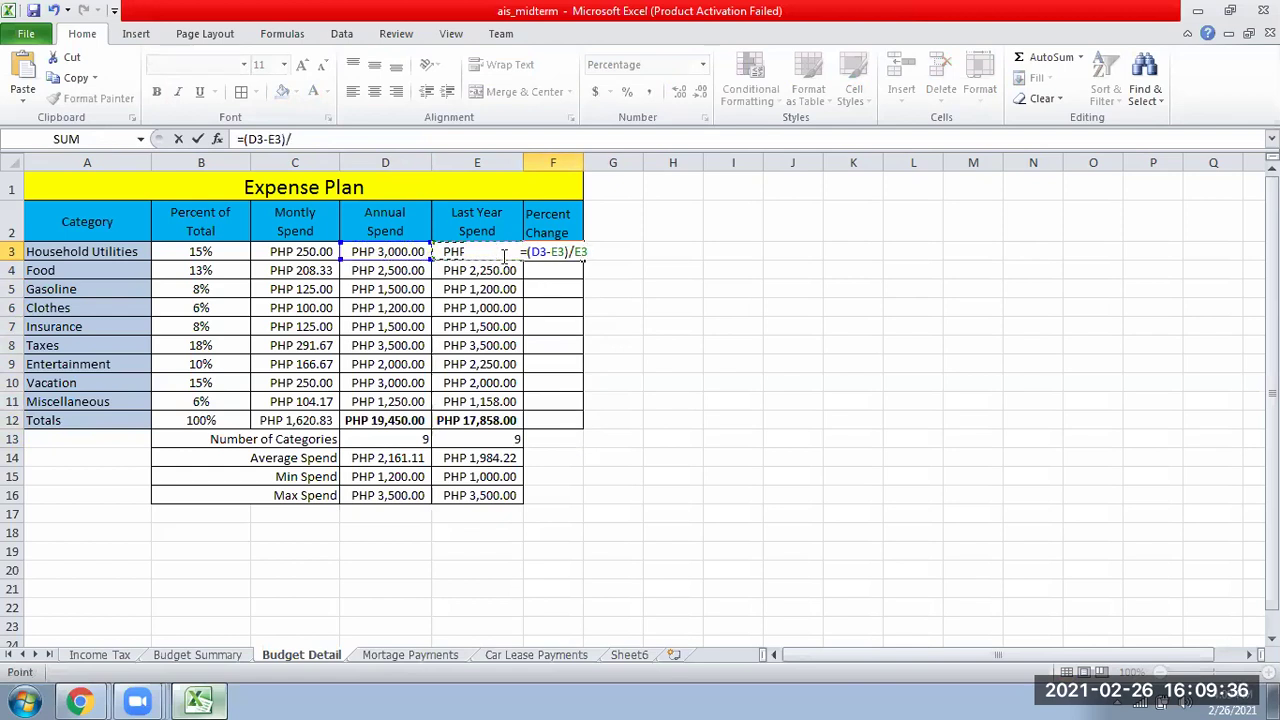
{"action": "key", "text": "Return"}
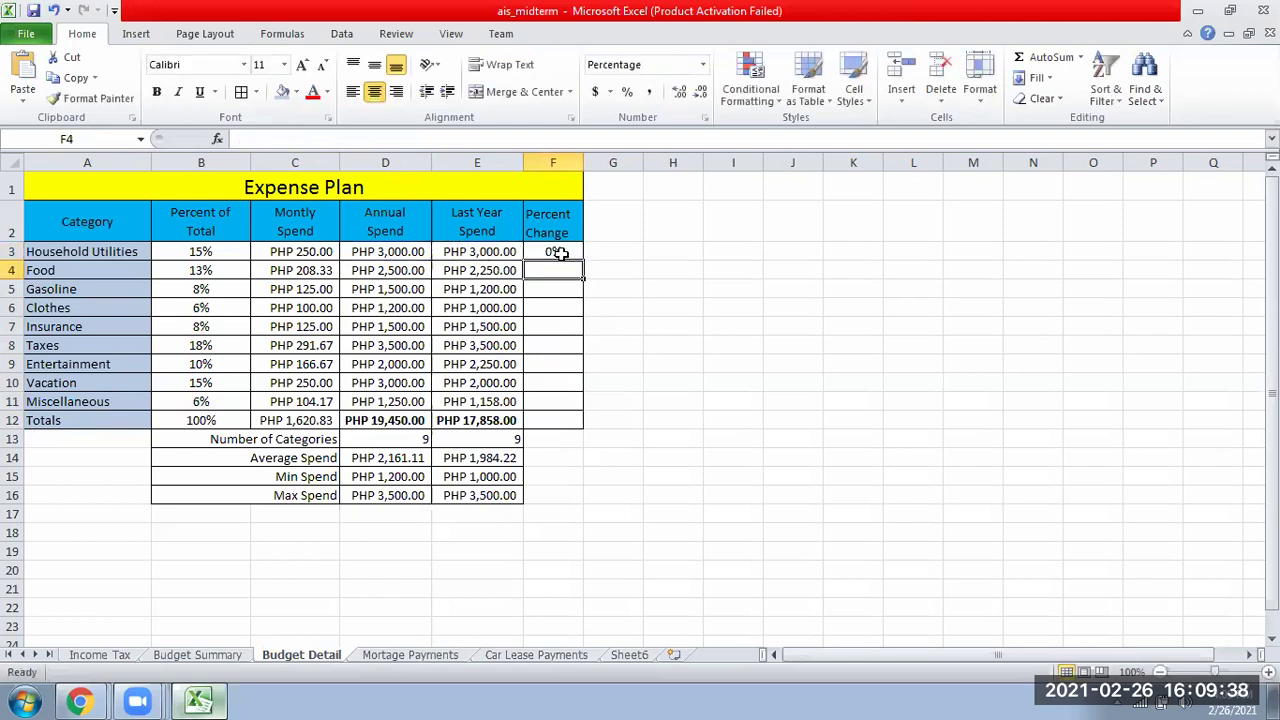
Step: Fill the F3 formula down the Percent Change column to the Totals row in F12
{"action": "left_click", "coordinate": [551, 251]}
{"action": "left_click_drag", "start_coordinate": [387, 254], "coordinate": [462, 272]}
{"action": "left_click_drag", "start_coordinate": [375, 289], "coordinate": [480, 307]}
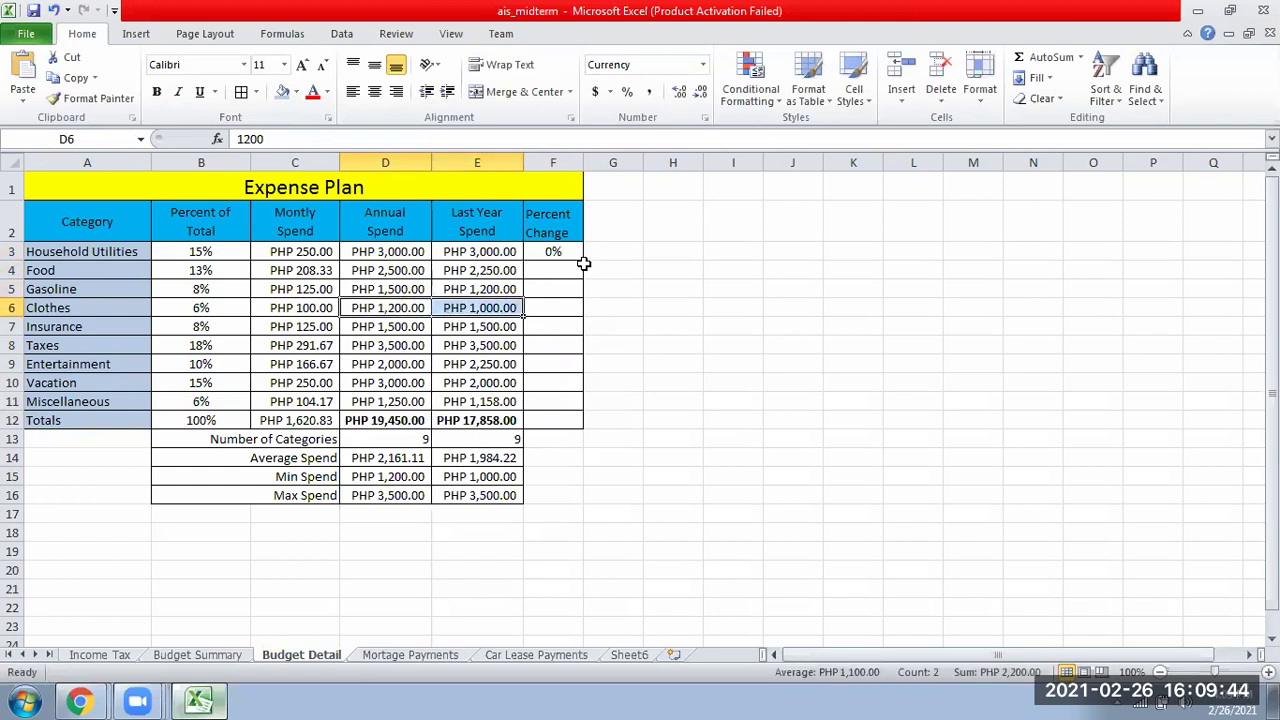
{"action": "left_click", "coordinate": [581, 259]}
{"action": "left_click", "coordinate": [586, 257]}
{"action": "left_click", "coordinate": [580, 257]}
{"action": "left_click_drag", "start_coordinate": [582, 260], "coordinate": [584, 430]}
{"action": "left_click", "coordinate": [666, 420]}
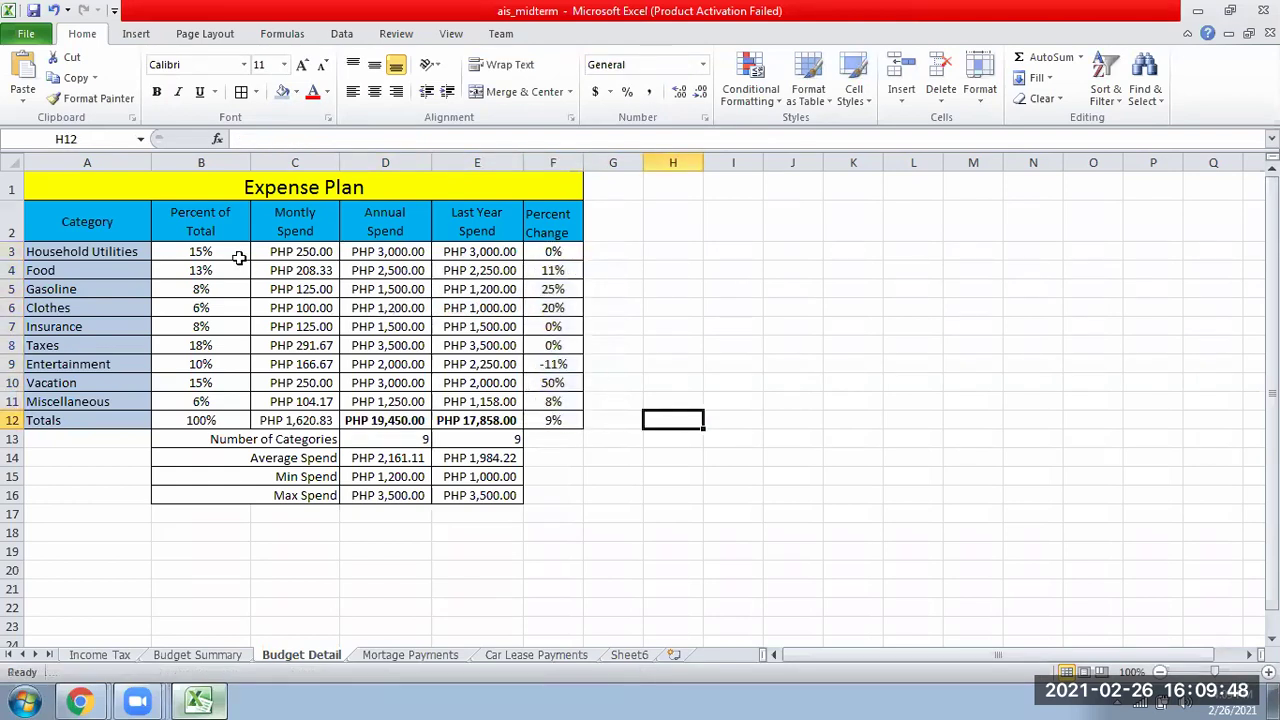
Step: Examine the Percent of Total formula in B3 and compare the Annual Spend total in D12 with Expenses on the Budget Summary sheet
{"action": "left_click", "coordinate": [226, 252]}
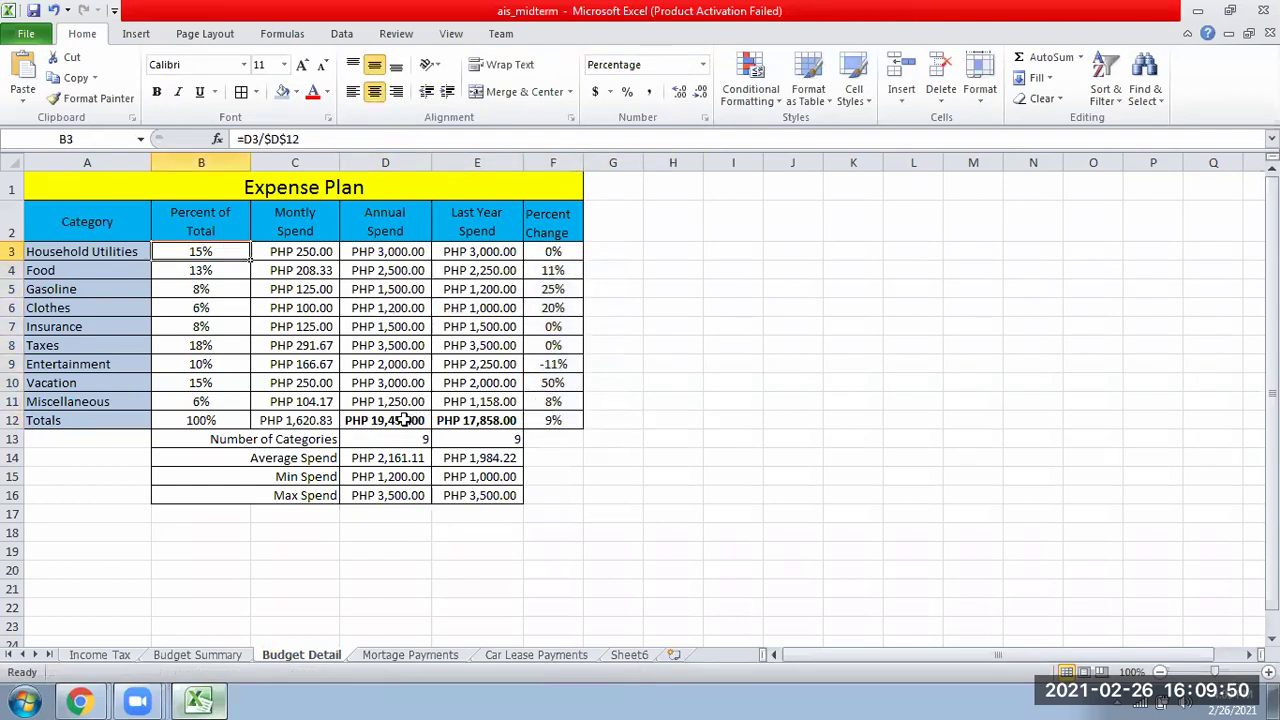
{"action": "double_click", "coordinate": [283, 139]}
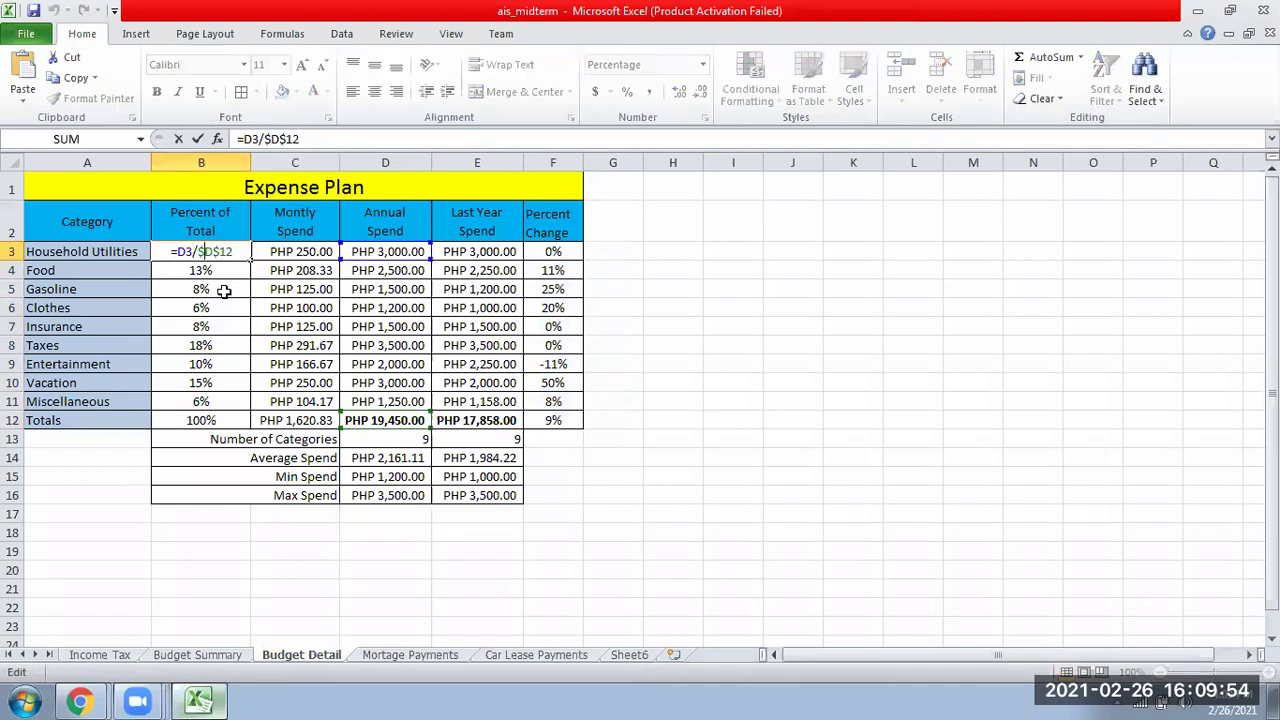
{"action": "key", "text": "ctrl+Return"}
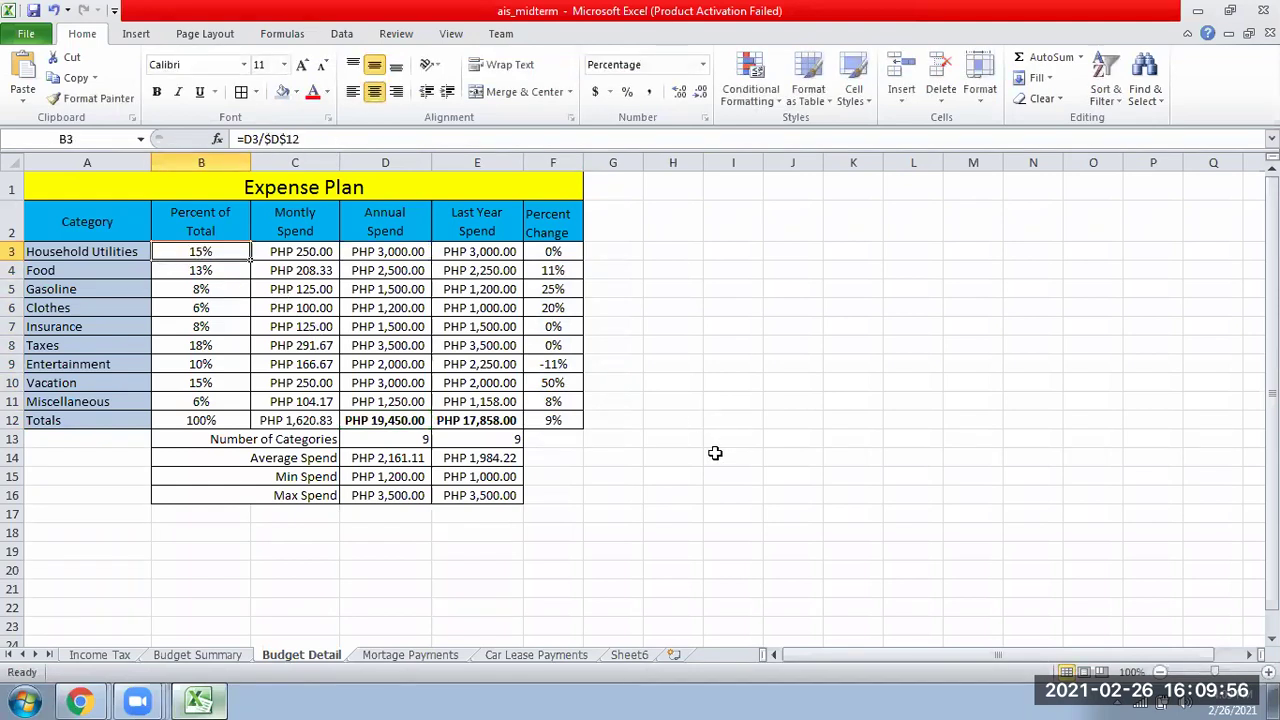
{"action": "left_click", "coordinate": [716, 452]}
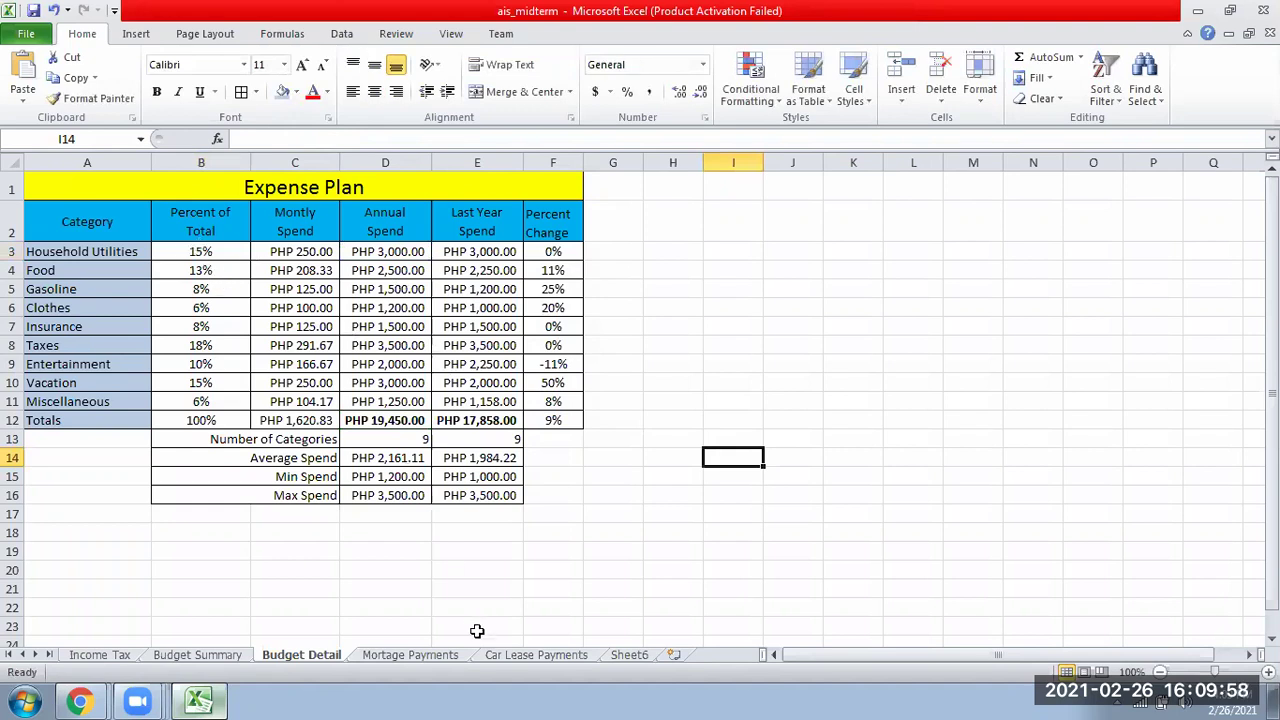
{"action": "left_click", "coordinate": [220, 657]}
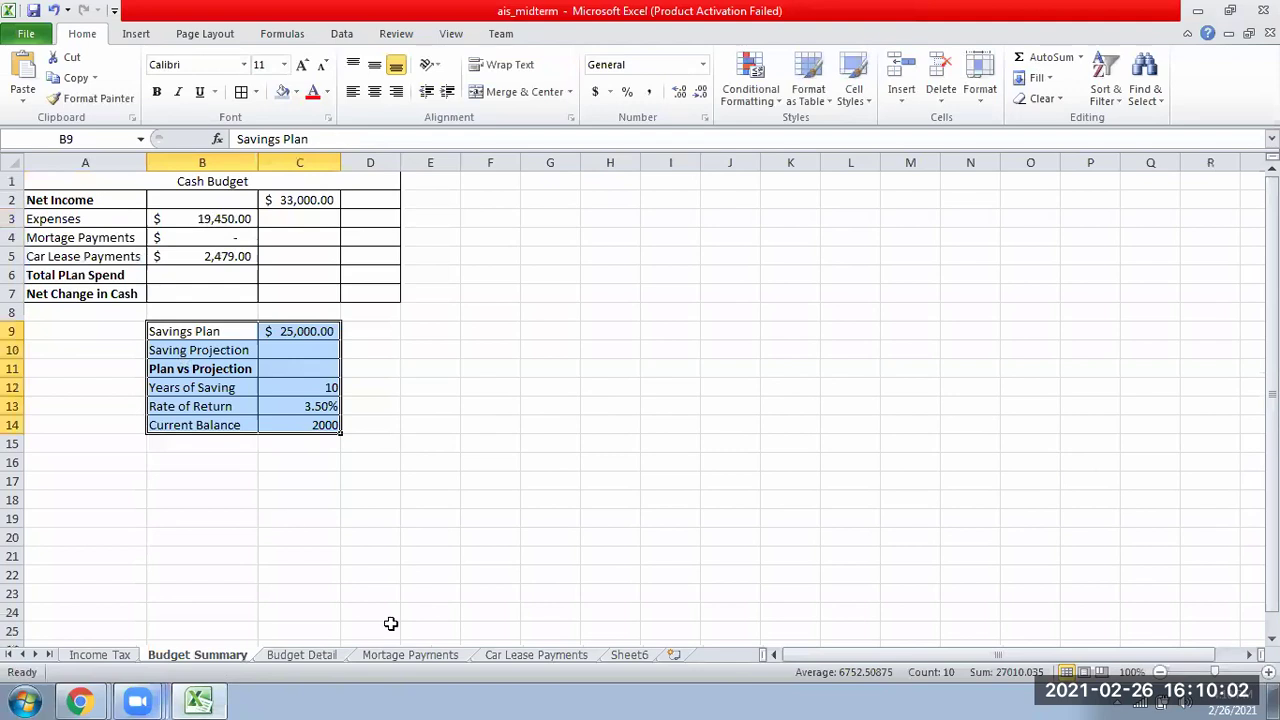
{"action": "left_click", "coordinate": [316, 660]}
{"action": "left_click", "coordinate": [395, 425]}
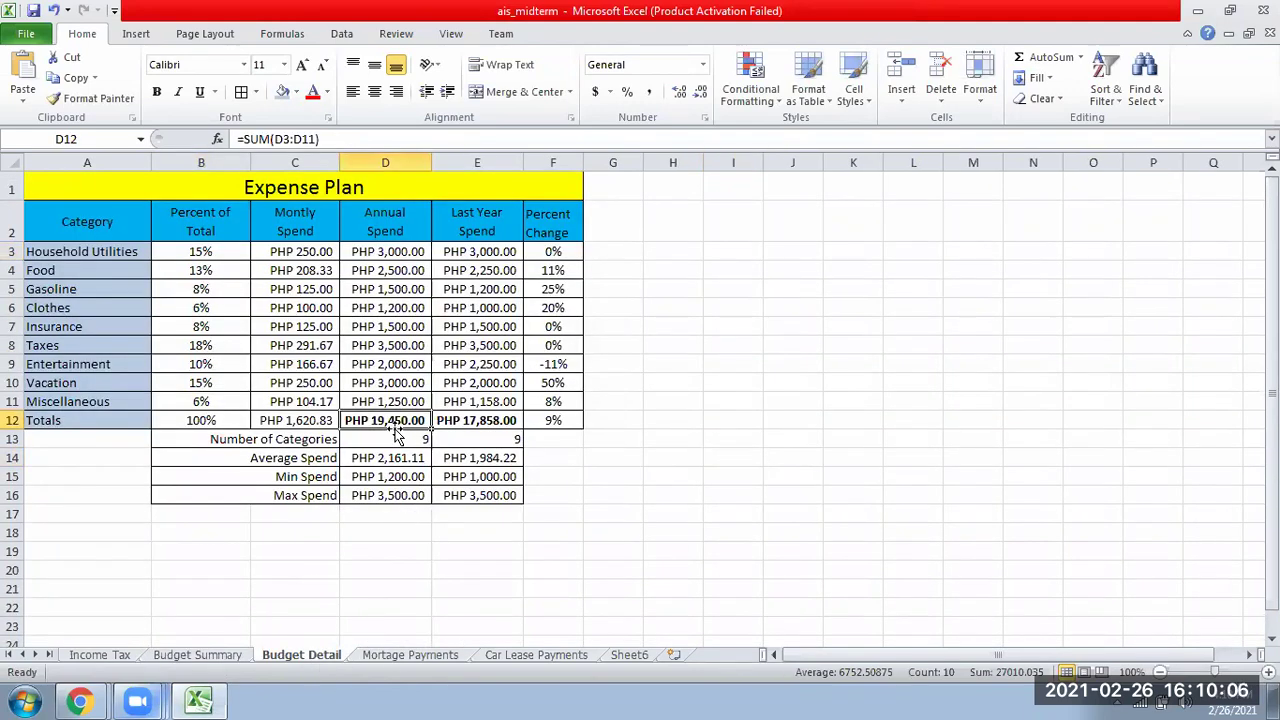
Step: Clear the Expenses, Mortage Payments and Car Lease Payments amounts in B3:B5 on the Budget Summary sheet
{"action": "left_click", "coordinate": [200, 655]}
{"action": "left_click_drag", "start_coordinate": [172, 217], "coordinate": [220, 251]}
{"action": "key", "text": "Delete"}
{"action": "left_click", "coordinate": [220, 250]}
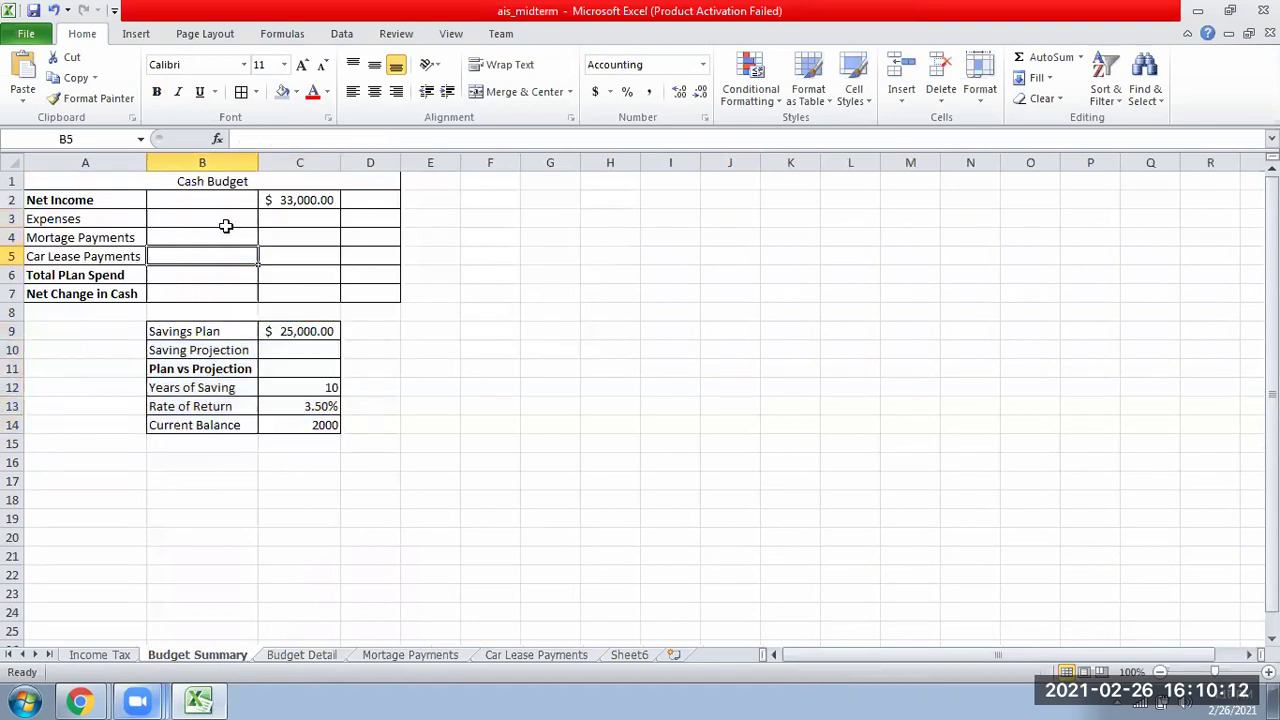
Step: Review the loan principal and interest rate in the Mortage Payment Analysis table on the Mortage Payments sheet
{"action": "left_click", "coordinate": [326, 656]}
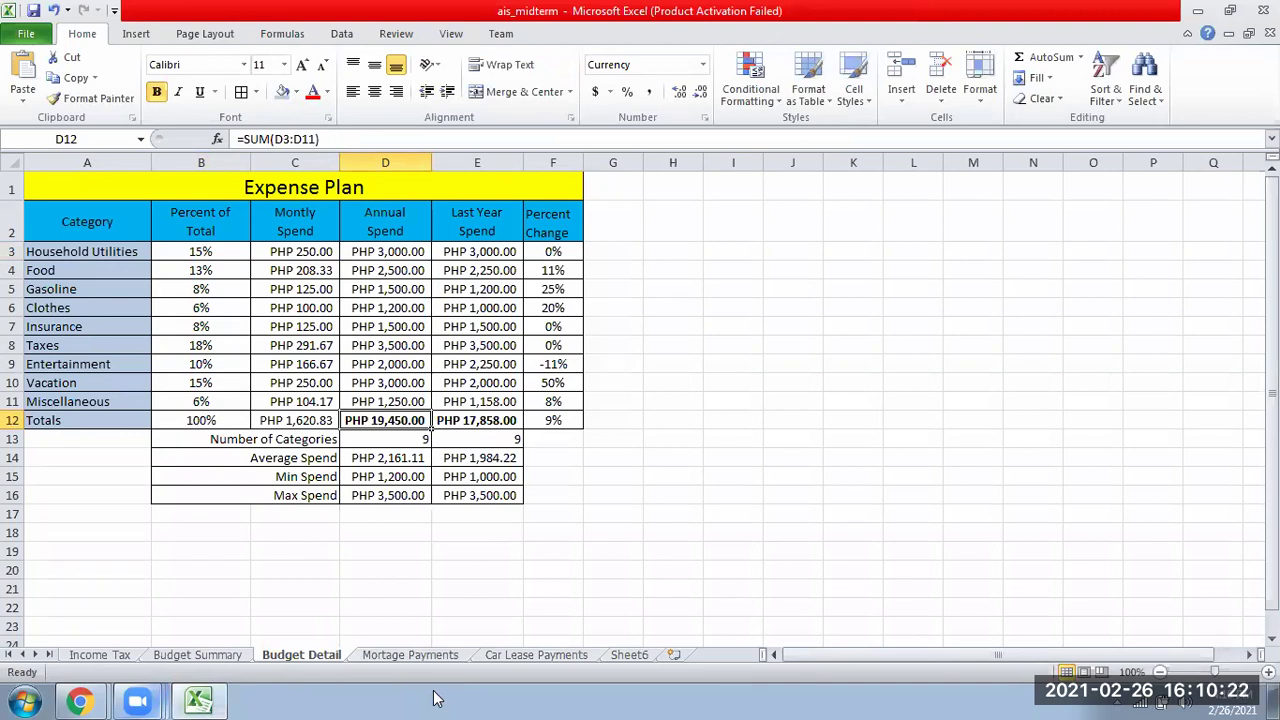
{"action": "left_click", "coordinate": [395, 656]}
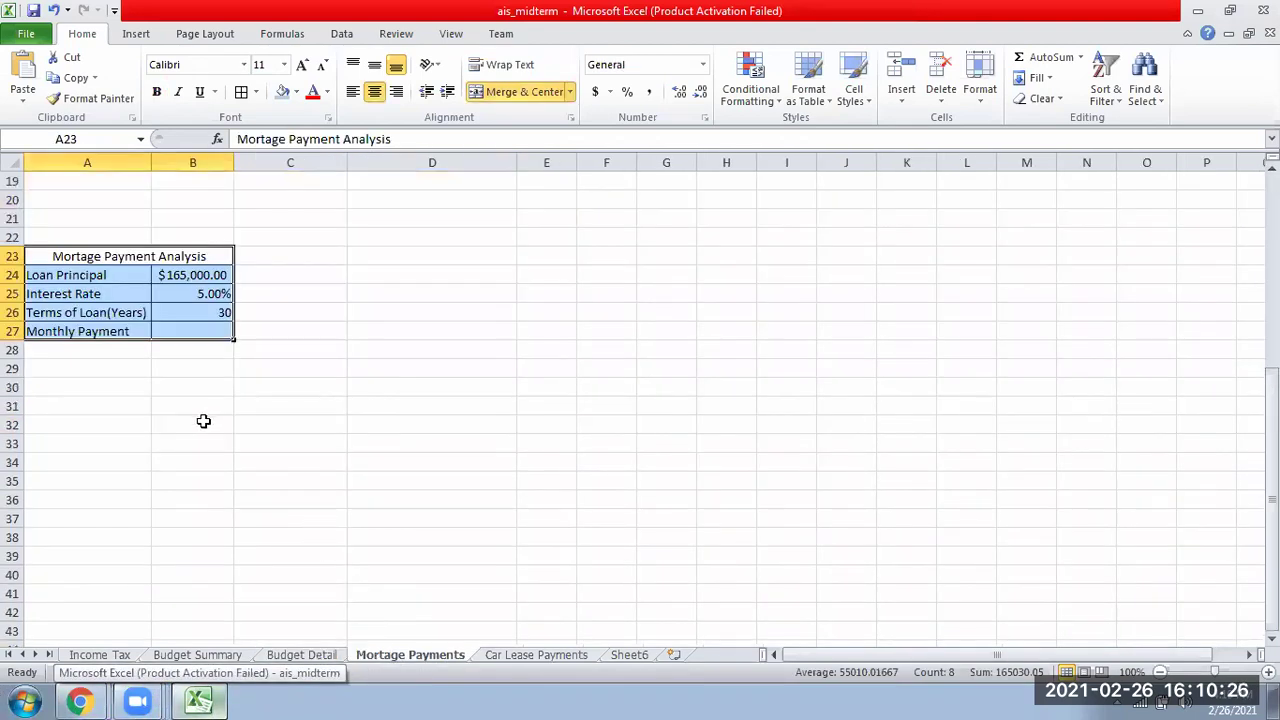
{"action": "left_click", "coordinate": [203, 422]}
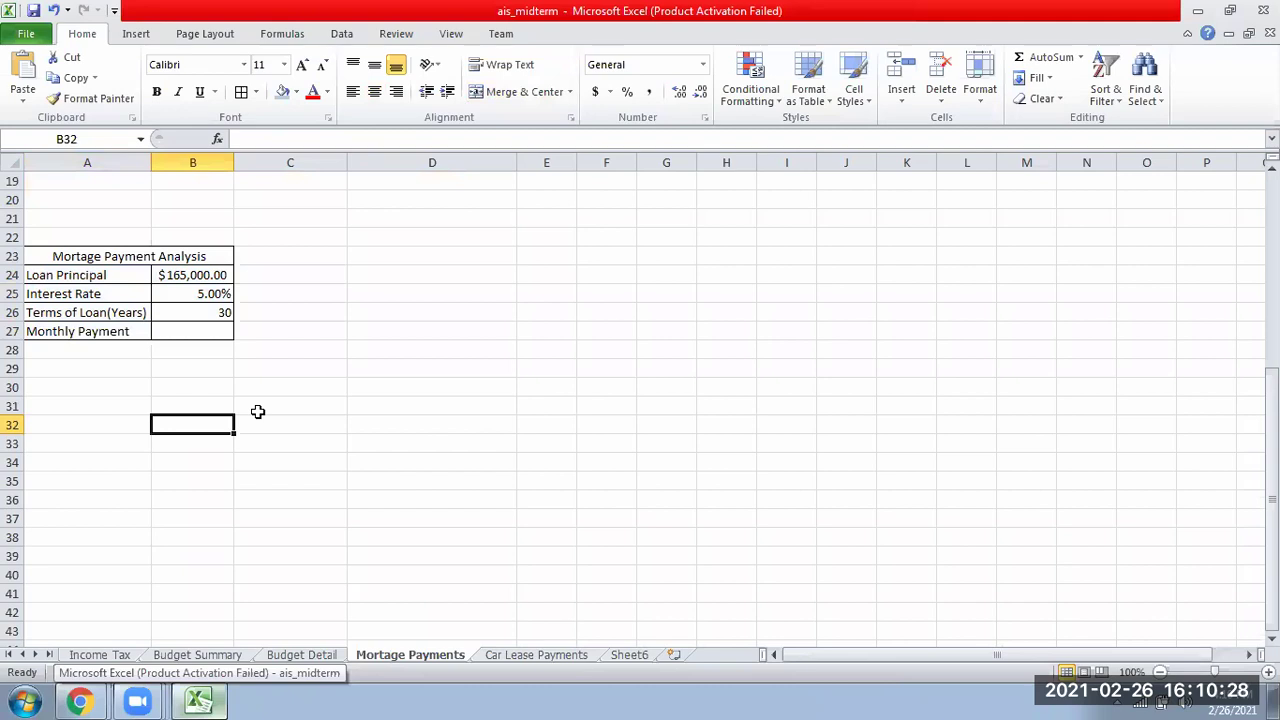
{"action": "left_click", "coordinate": [71, 281]}
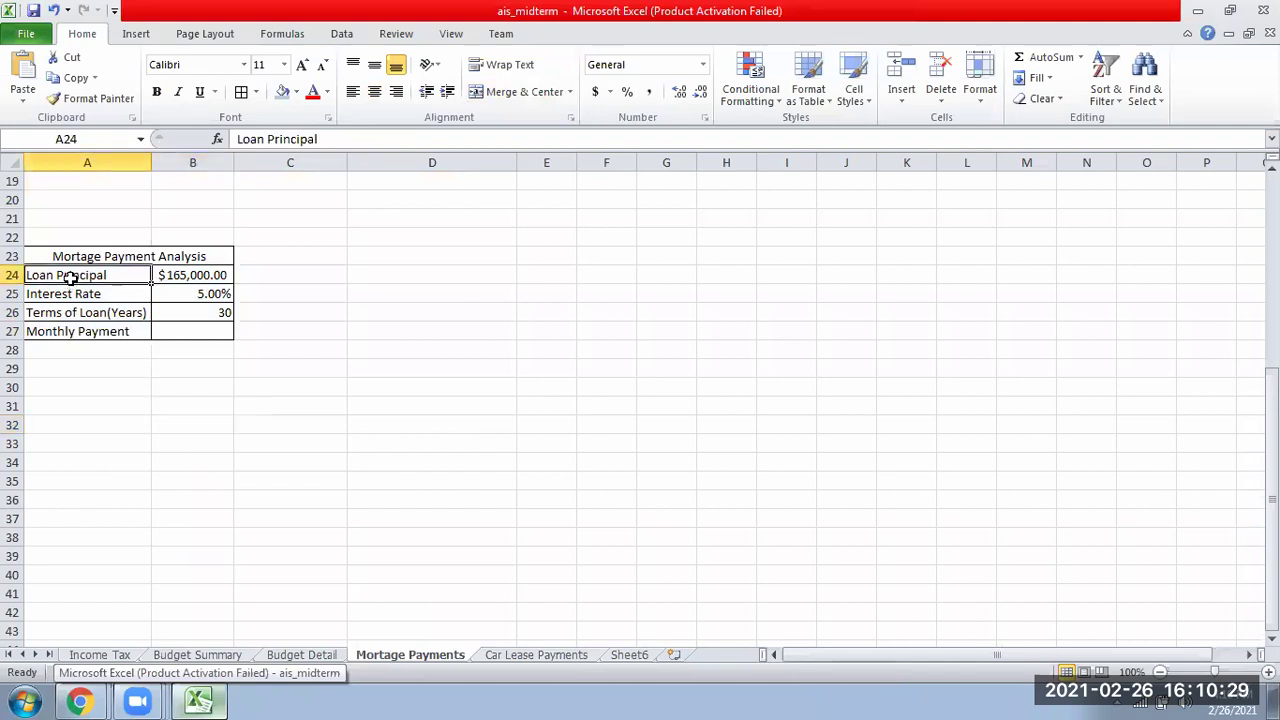
{"action": "left_click", "coordinate": [185, 280]}
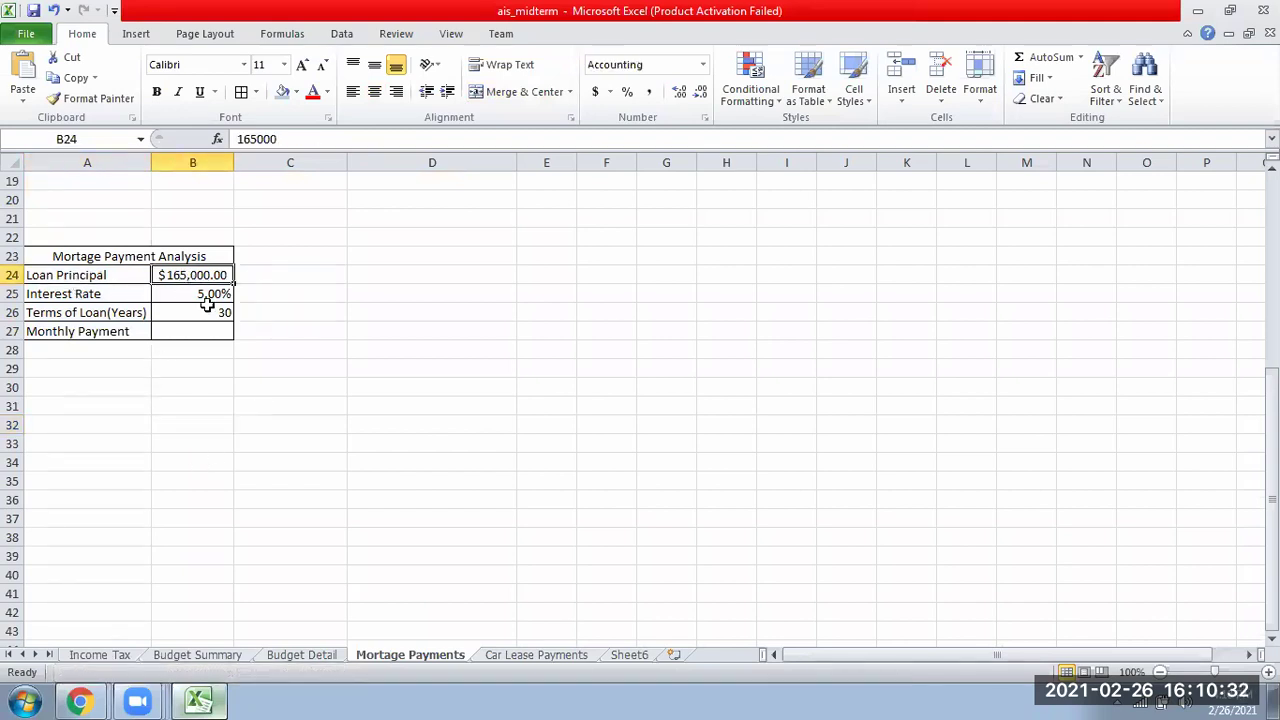
{"action": "left_click", "coordinate": [204, 295]}
Step: Change the label in A26 to Terms of Loan(Months) and autofit column A to its text
{"action": "double_click", "coordinate": [145, 313]}
{"action": "key", "text": "BackSpace"}
{"action": "key", "text": "BackSpace"}
{"action": "key", "text": "BackSpace"}
{"action": "key", "text": "BackSpace"}
{"action": "key", "text": "BackSpace"}
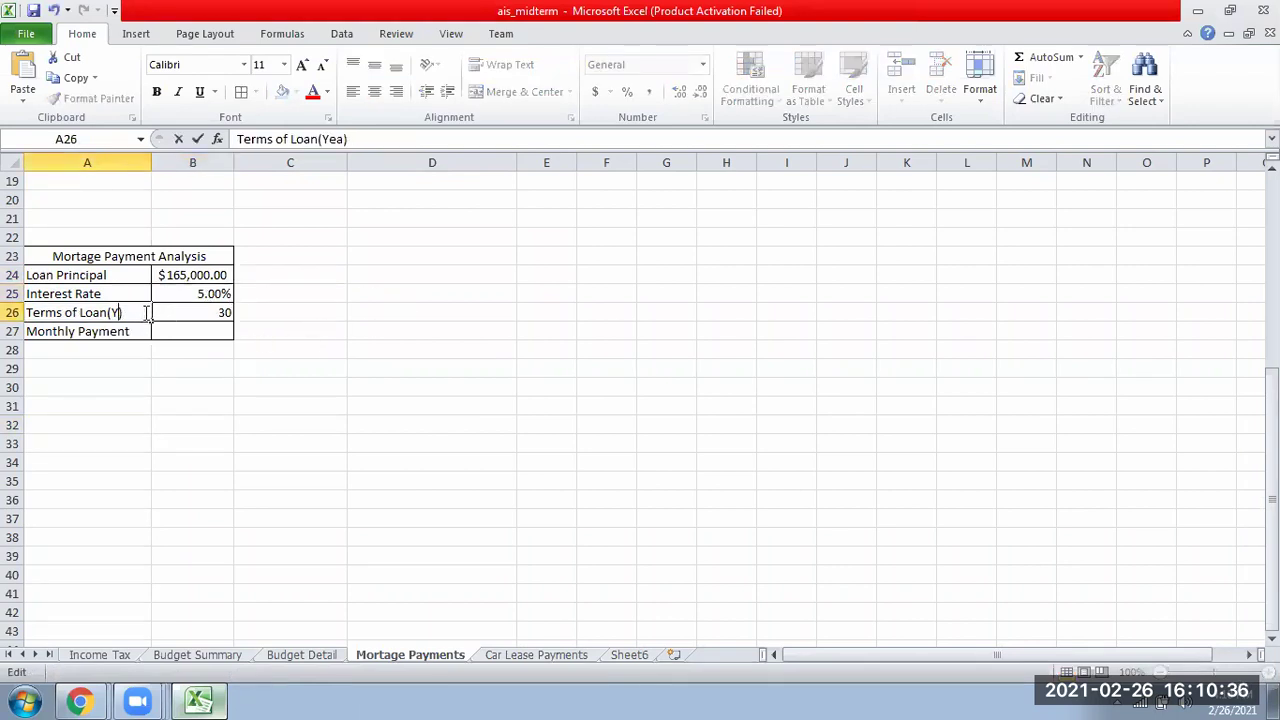
{"action": "type", "text": "Months"}
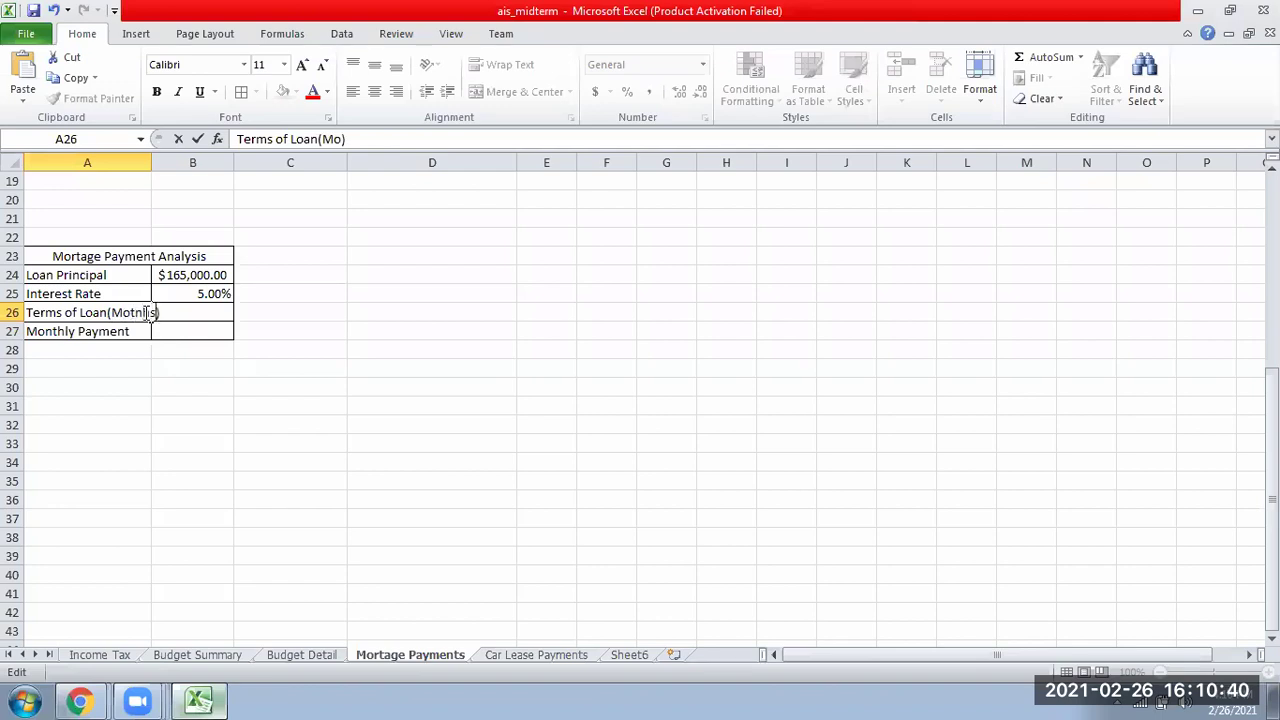
{"action": "key", "text": "BackSpace"}
{"action": "key", "text": "BackSpace"}
{"action": "key", "text": "BackSpace"}
{"action": "type", "text": "nths"}
{"action": "left_click", "coordinate": [195, 405]}
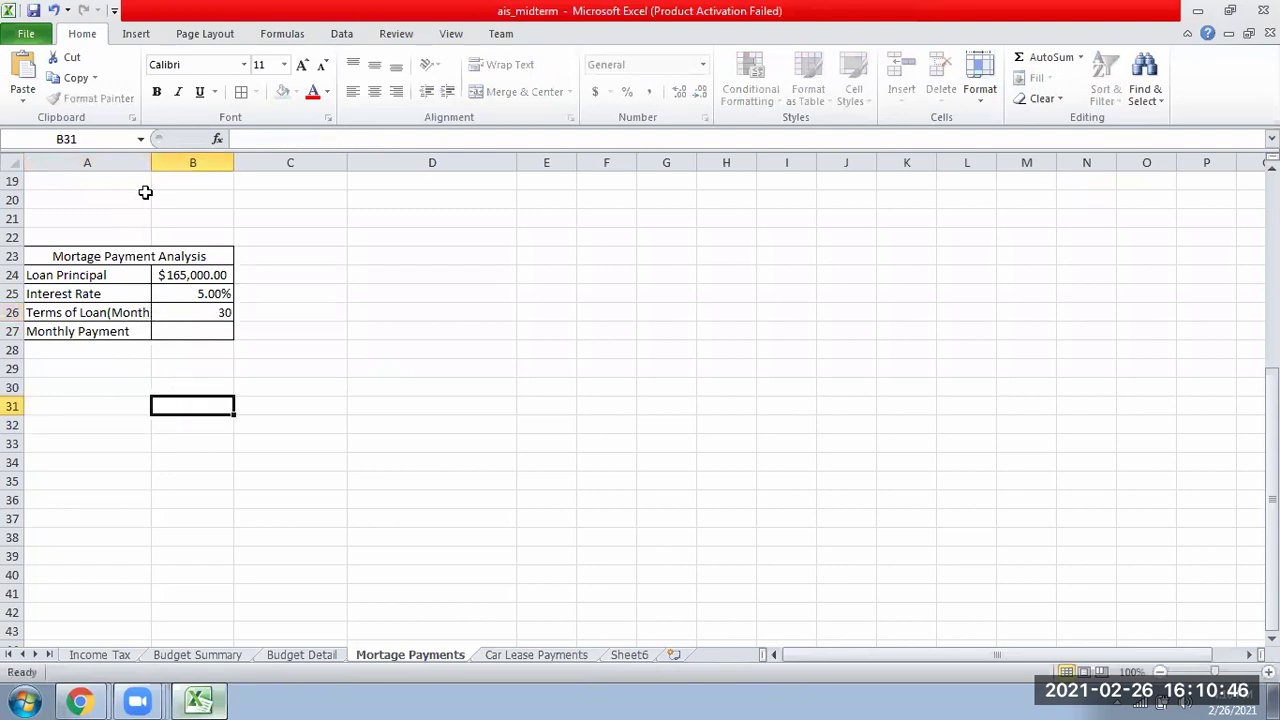
{"action": "double_click", "coordinate": [151, 162]}
Step: Enter =PMT(B25/12,B26*12,-B24) in the Monthly Payment cell B27
{"action": "left_click", "coordinate": [234, 346]}
{"action": "left_click", "coordinate": [233, 329]}
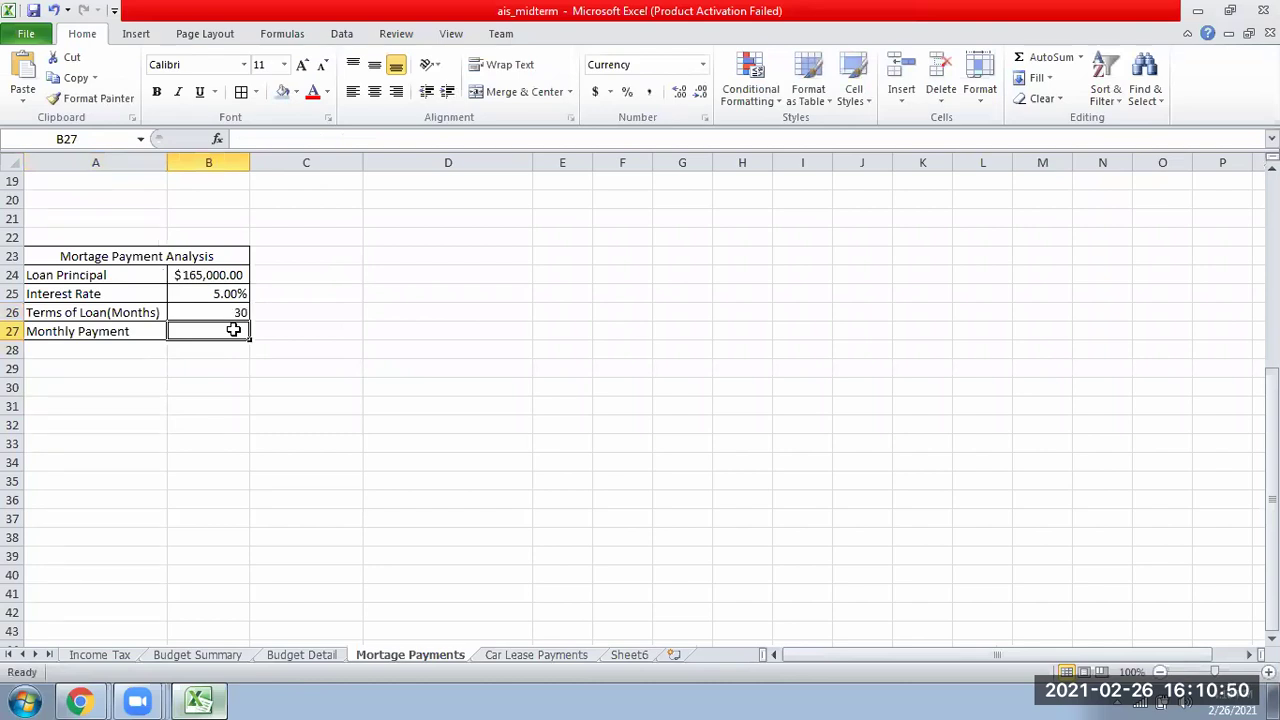
{"action": "type", "text": "=PMT"}
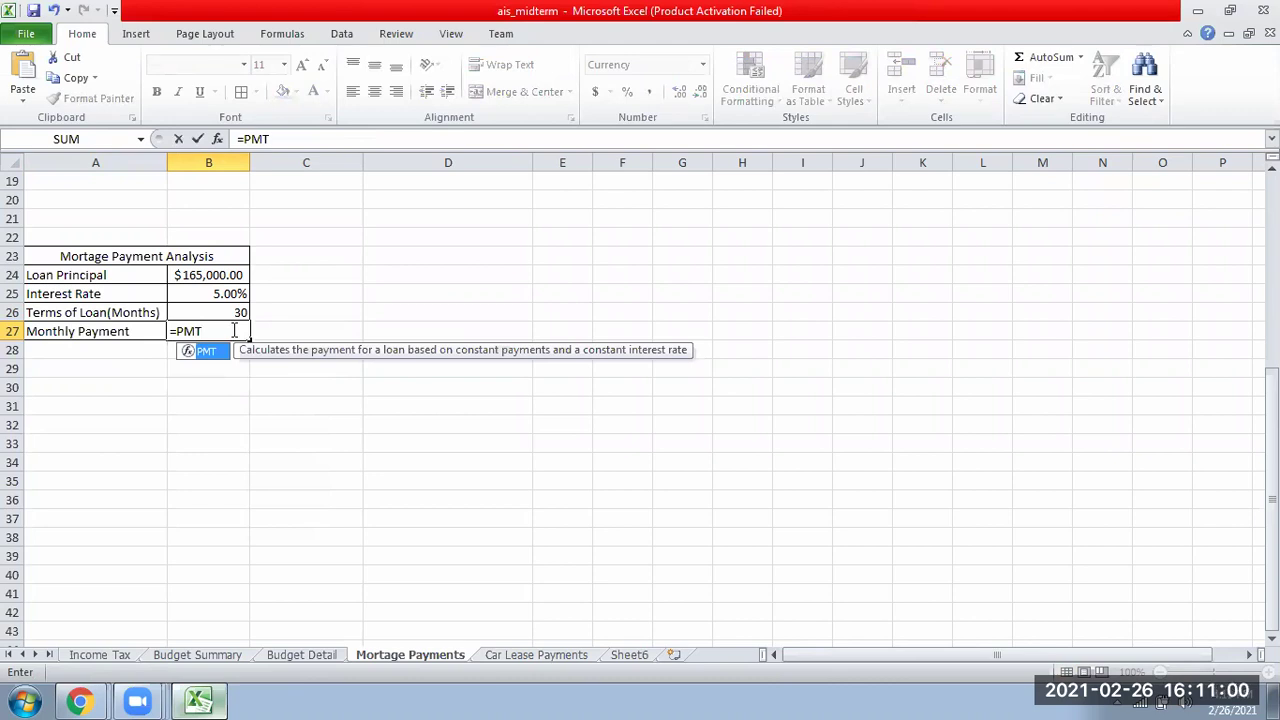
{"action": "type", "text": "("}
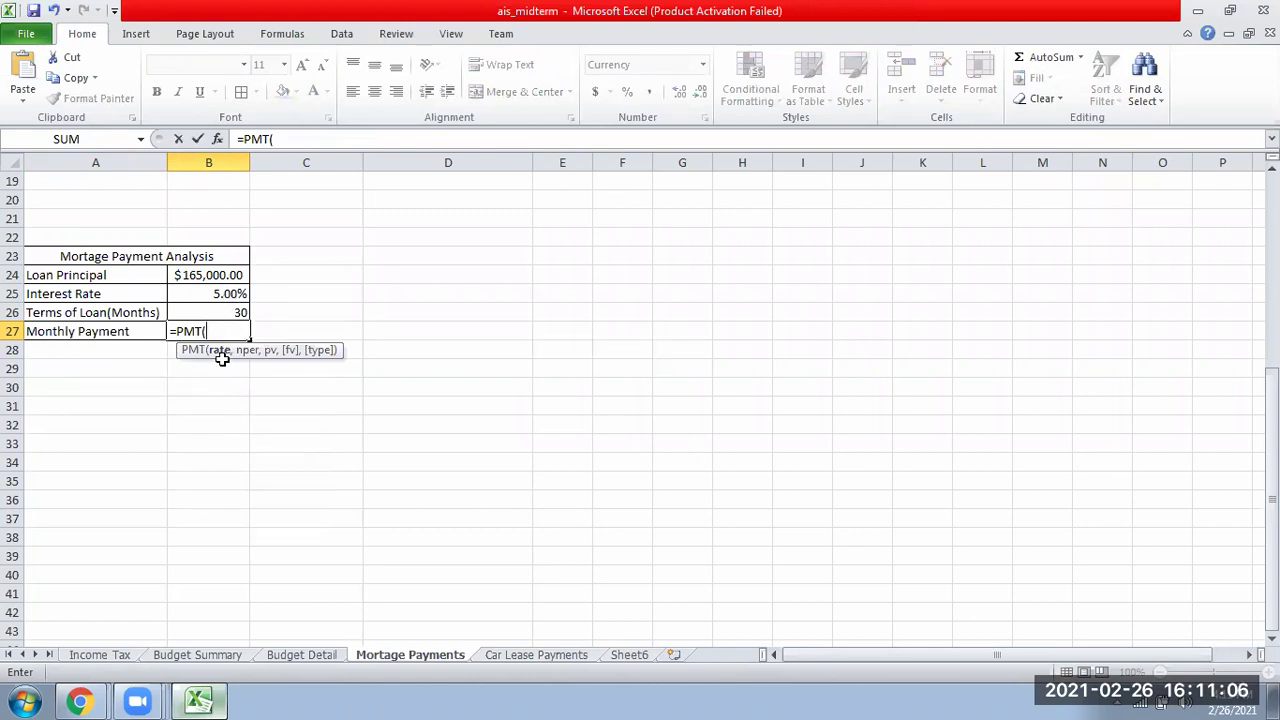
{"action": "left_click", "coordinate": [207, 292]}
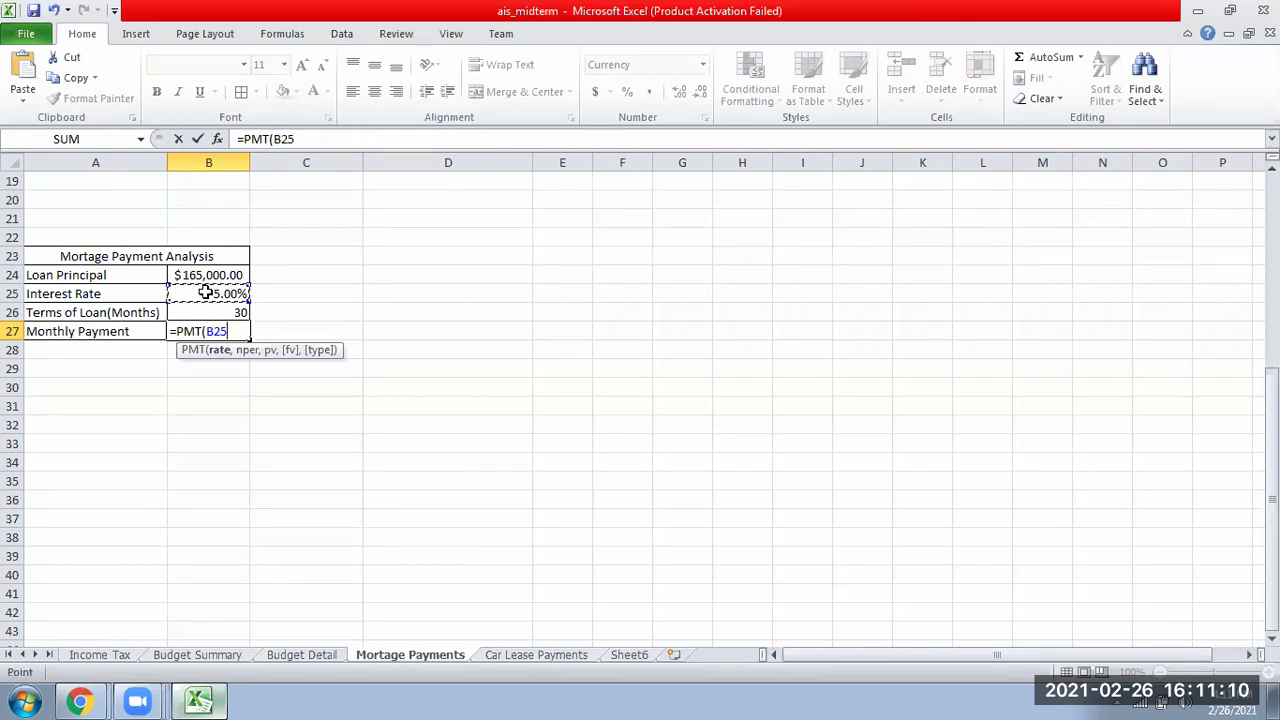
{"action": "type", "text": "/12,"}
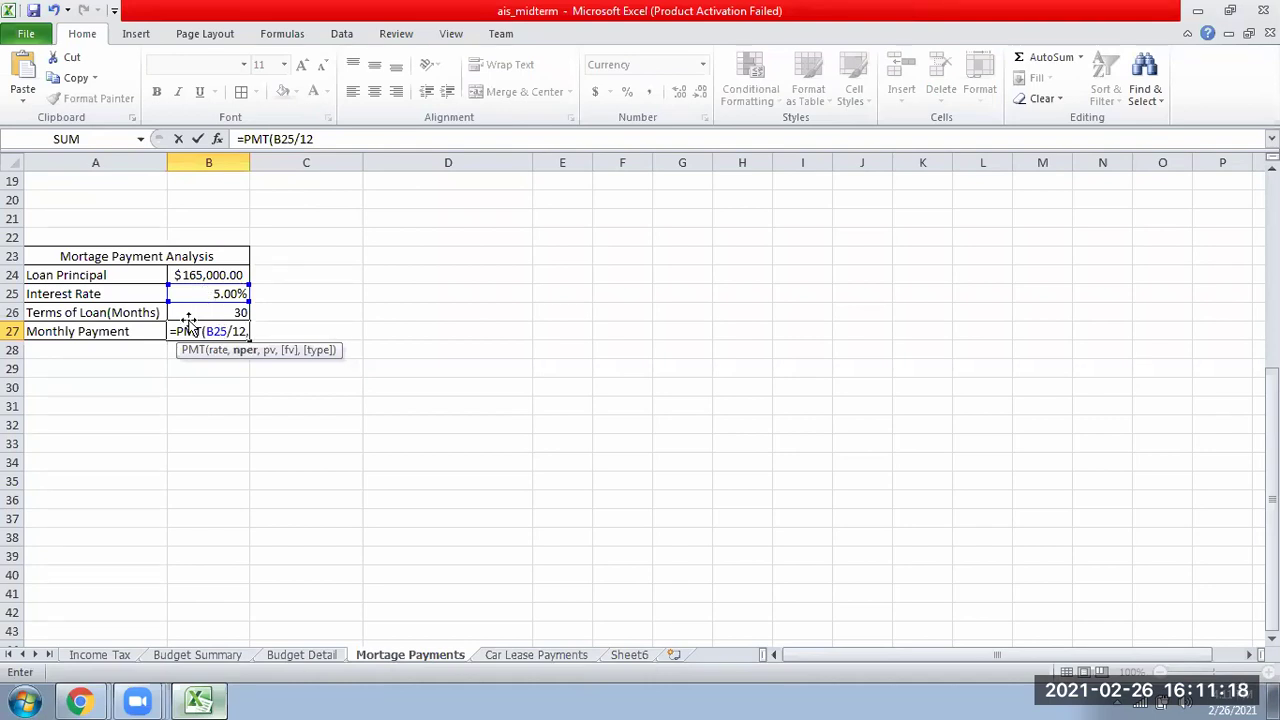
{"action": "left_click", "coordinate": [210, 311]}
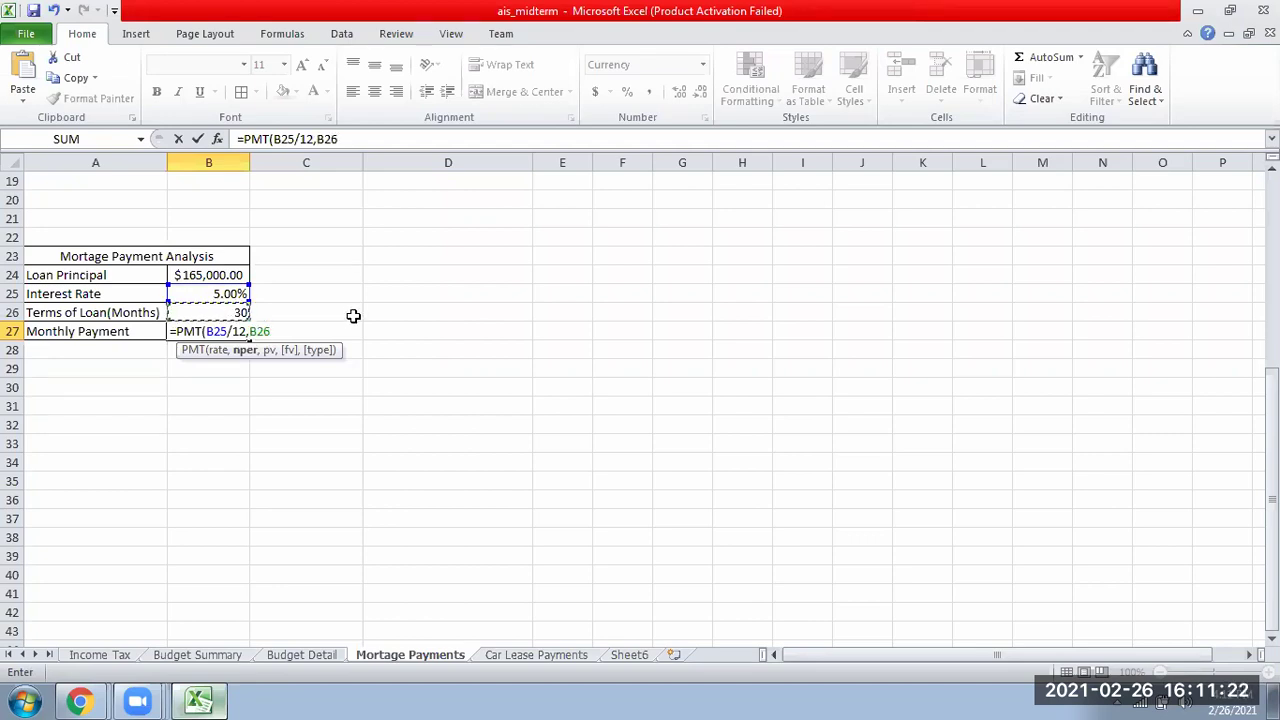
{"action": "type", "text": "*"}
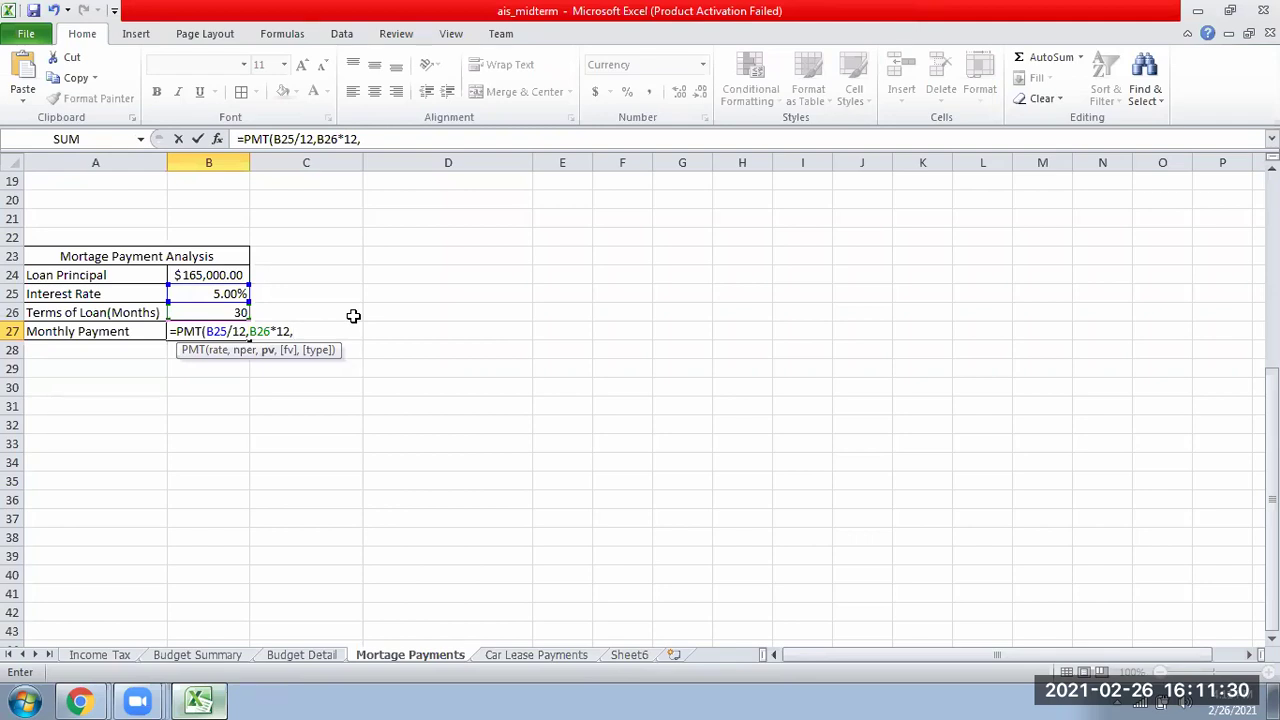
{"action": "type", "text": "12,-B"}
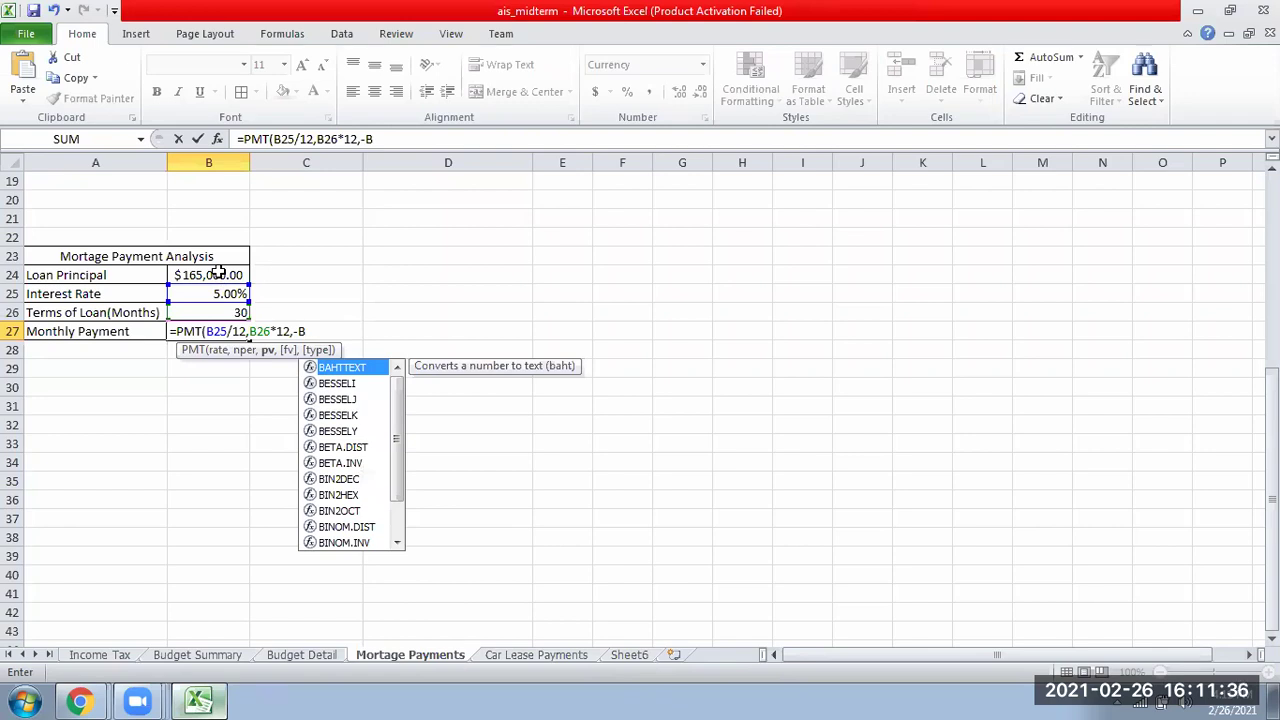
{"action": "type", "text": "24"}
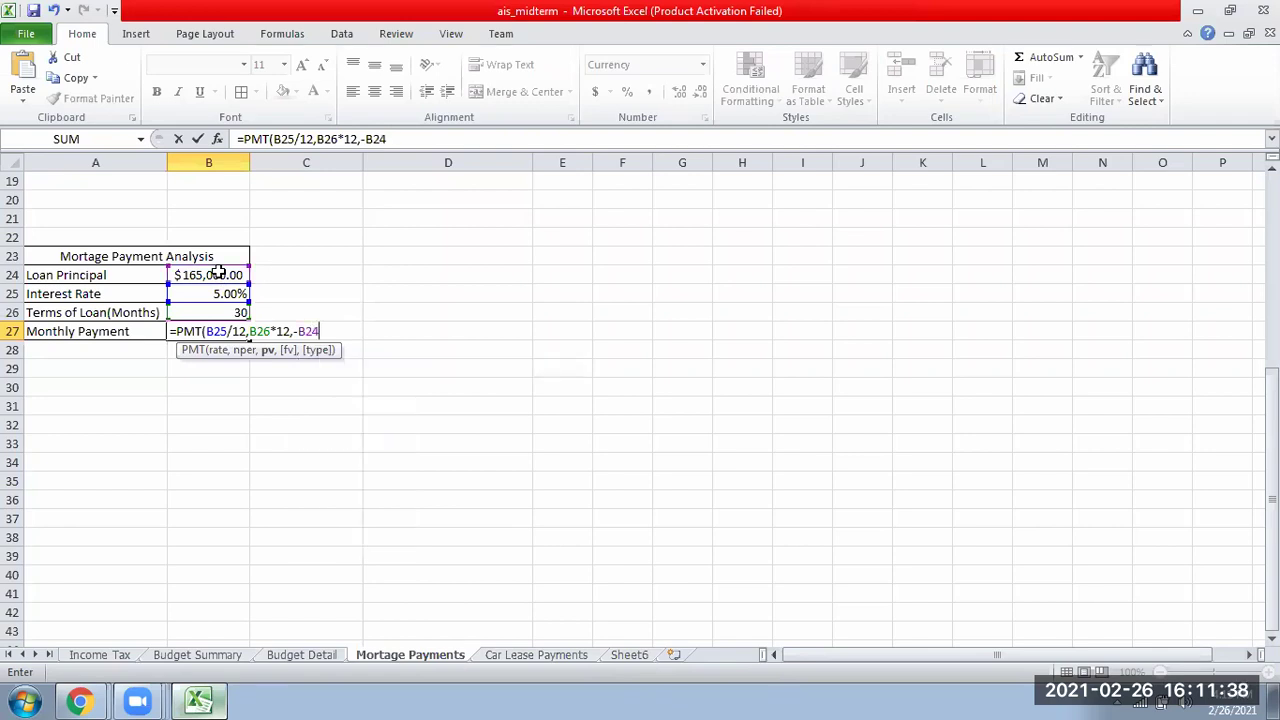
{"action": "type", "text": ")"}
{"action": "key", "text": "Return"}
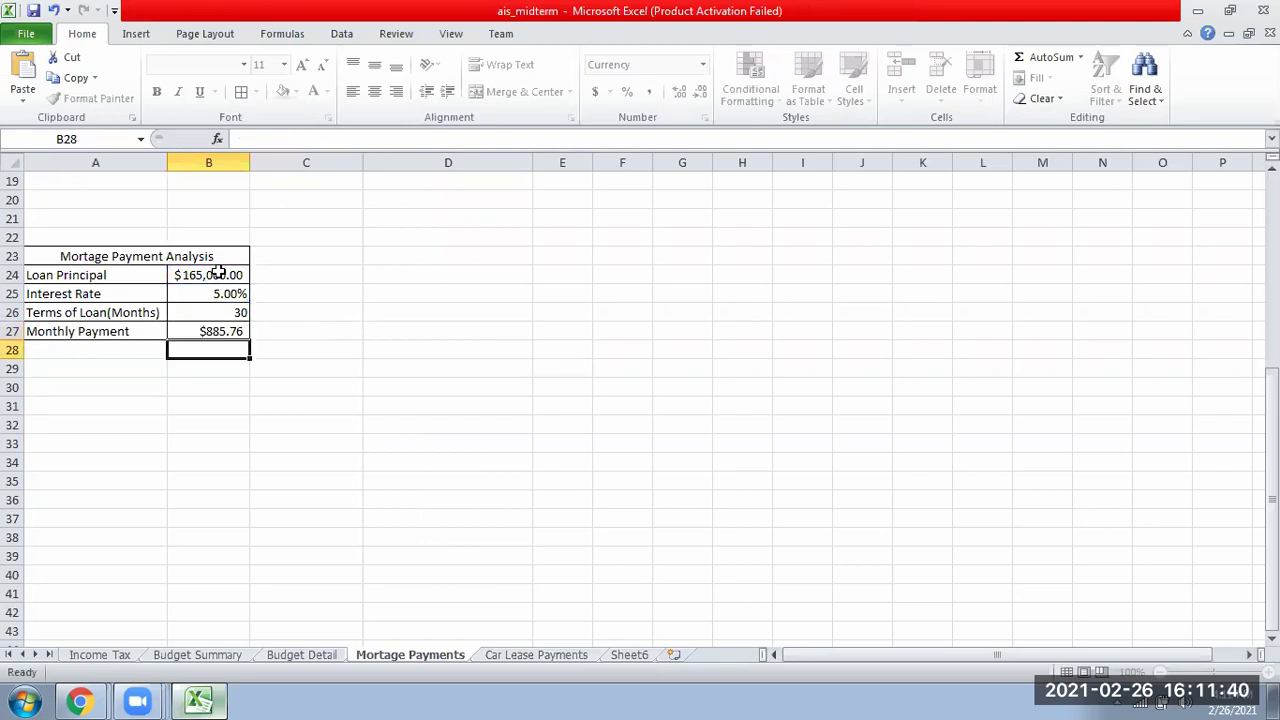
Step: Format the Monthly Payment cell B27 as Currency with the PHP symbol
{"action": "left_click", "coordinate": [210, 331]}
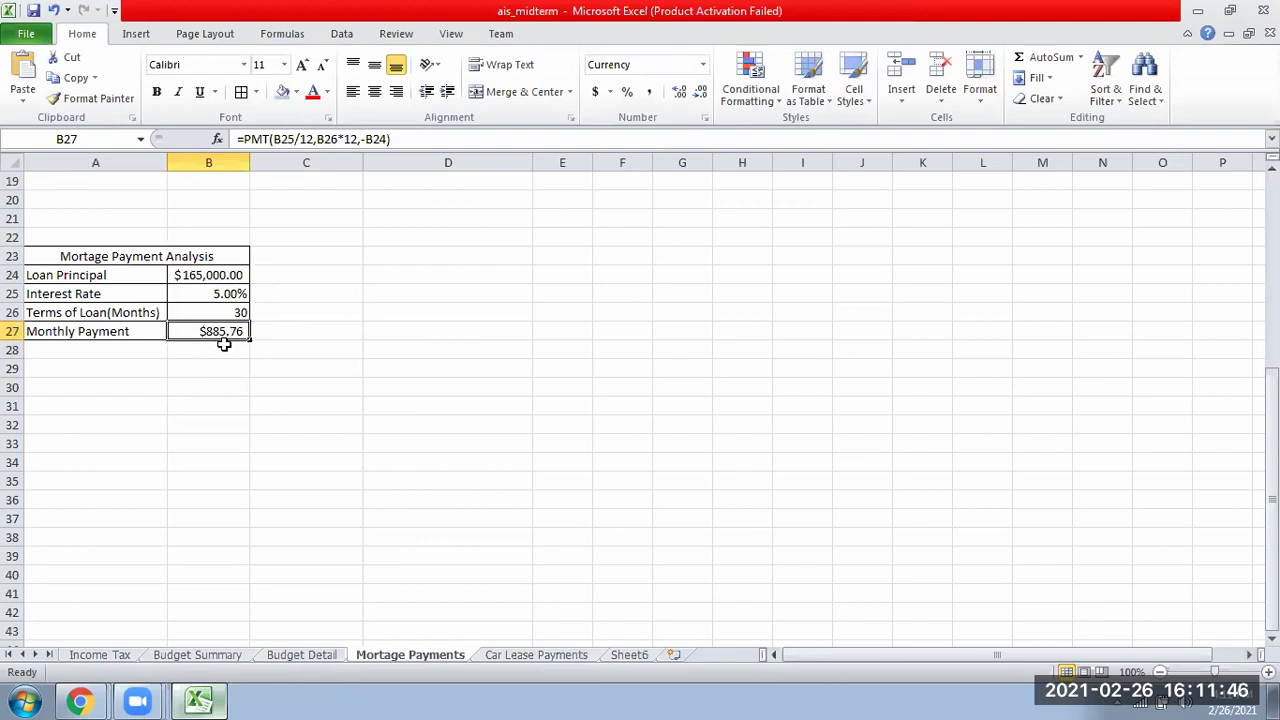
{"action": "left_click", "coordinate": [609, 92]}
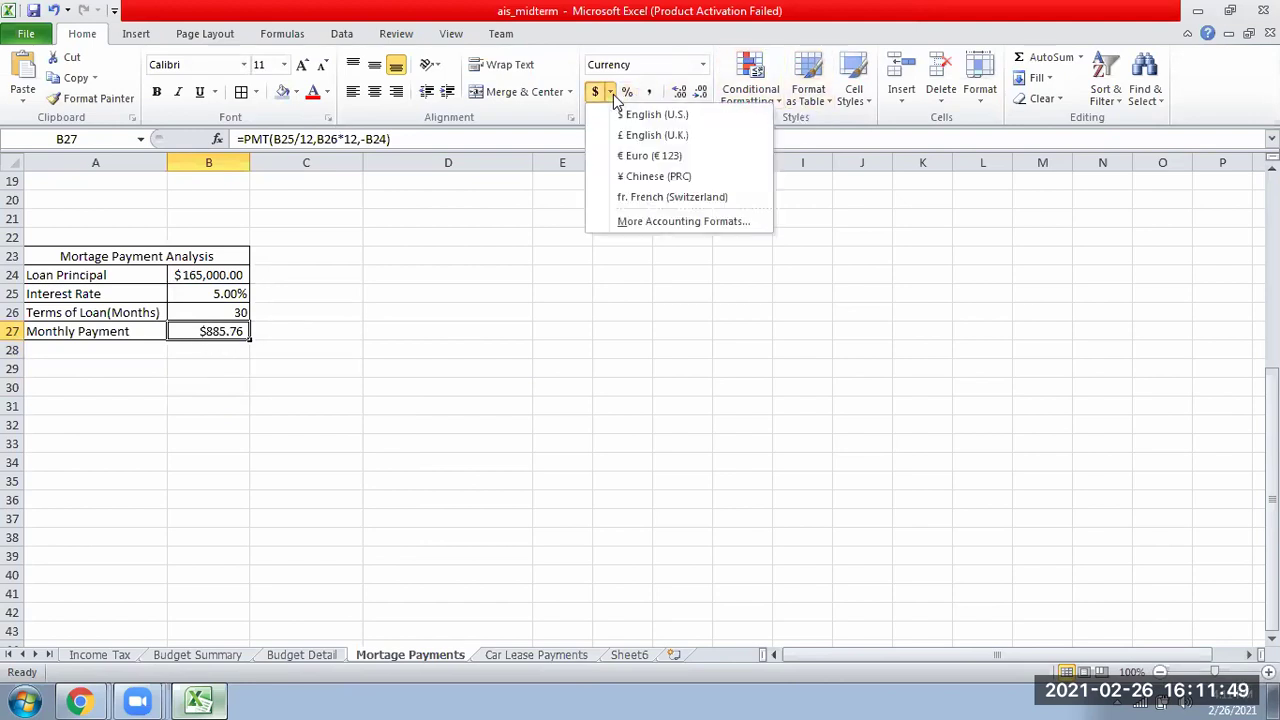
{"action": "left_click", "coordinate": [718, 225]}
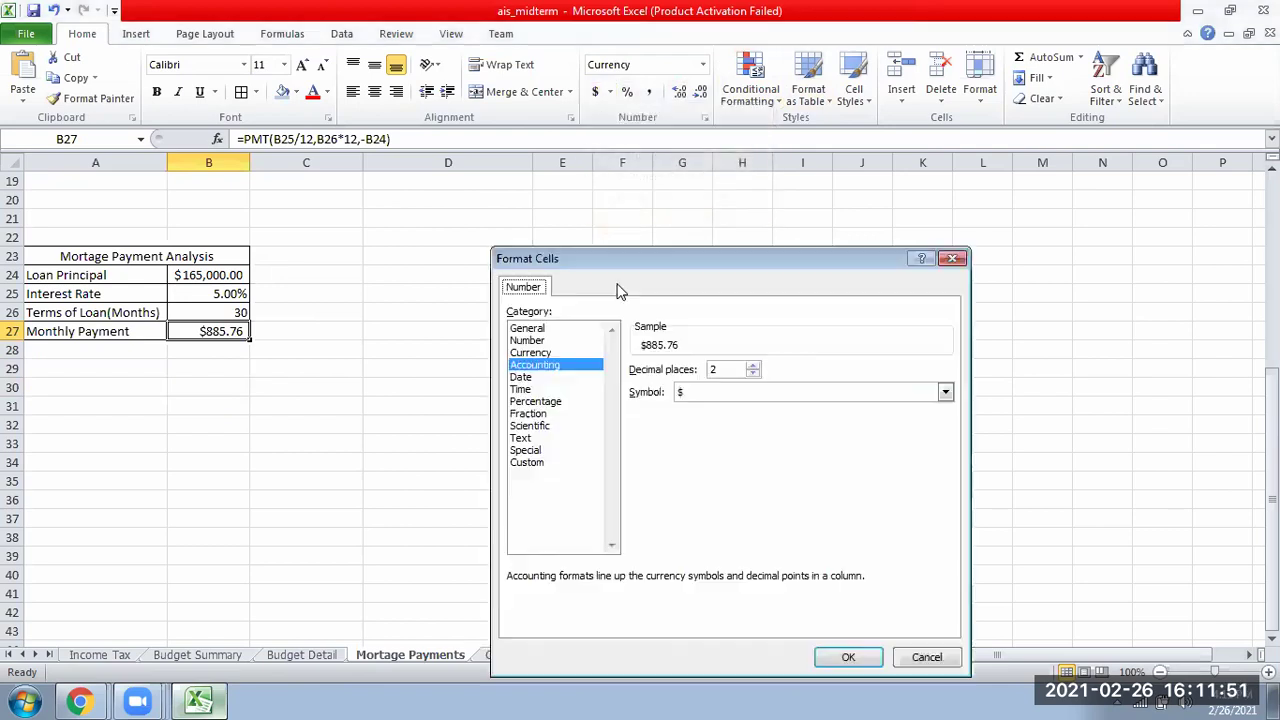
{"action": "left_click", "coordinate": [549, 353]}
{"action": "left_click", "coordinate": [763, 394]}
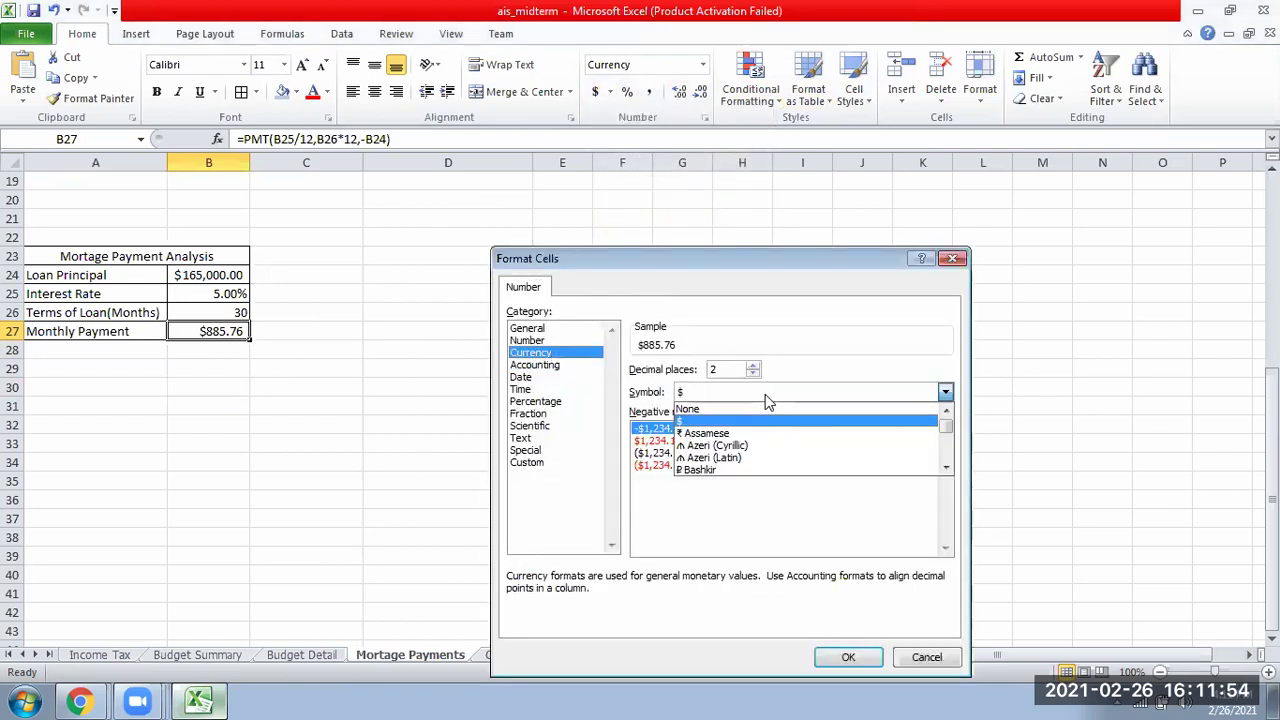
{"action": "scroll", "coordinate": [745, 468], "scroll_direction": "down", "scroll_amount": 15}
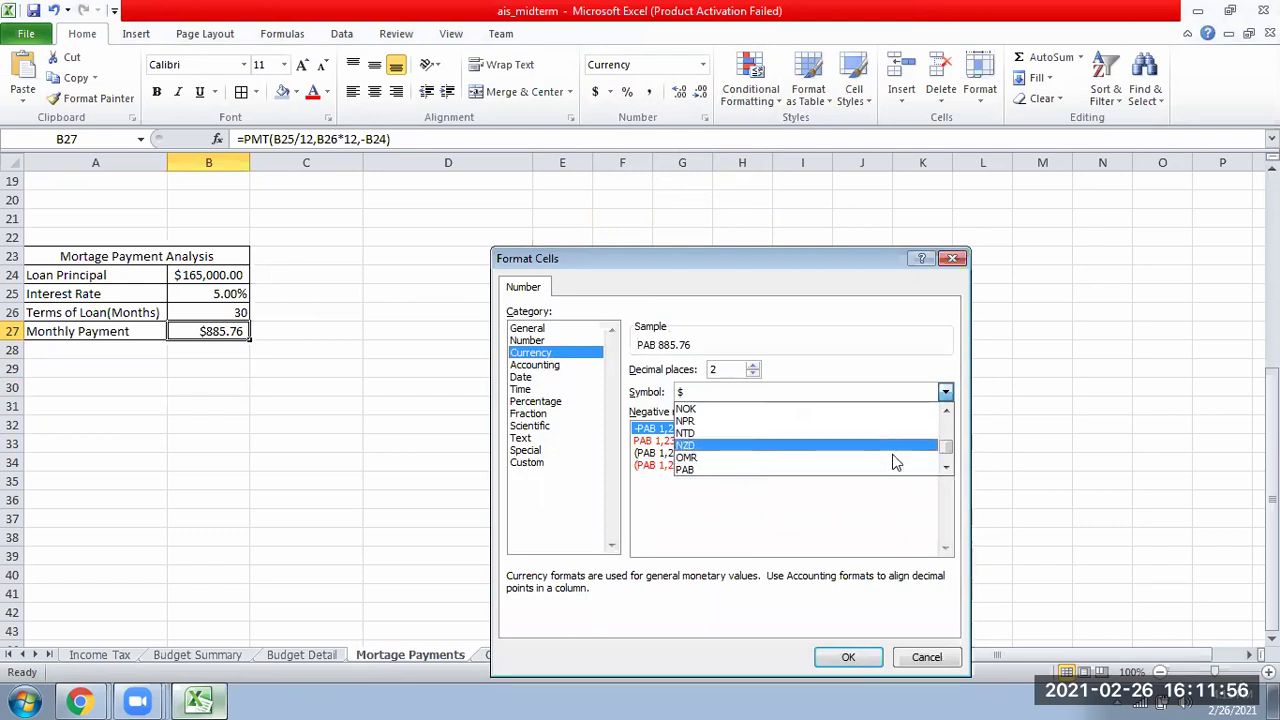
{"action": "scroll", "coordinate": [880, 465], "scroll_direction": "down", "scroll_amount": 3}
{"action": "left_click", "coordinate": [866, 470]}
{"action": "left_click", "coordinate": [848, 657]}
{"action": "left_click", "coordinate": [95, 424]}
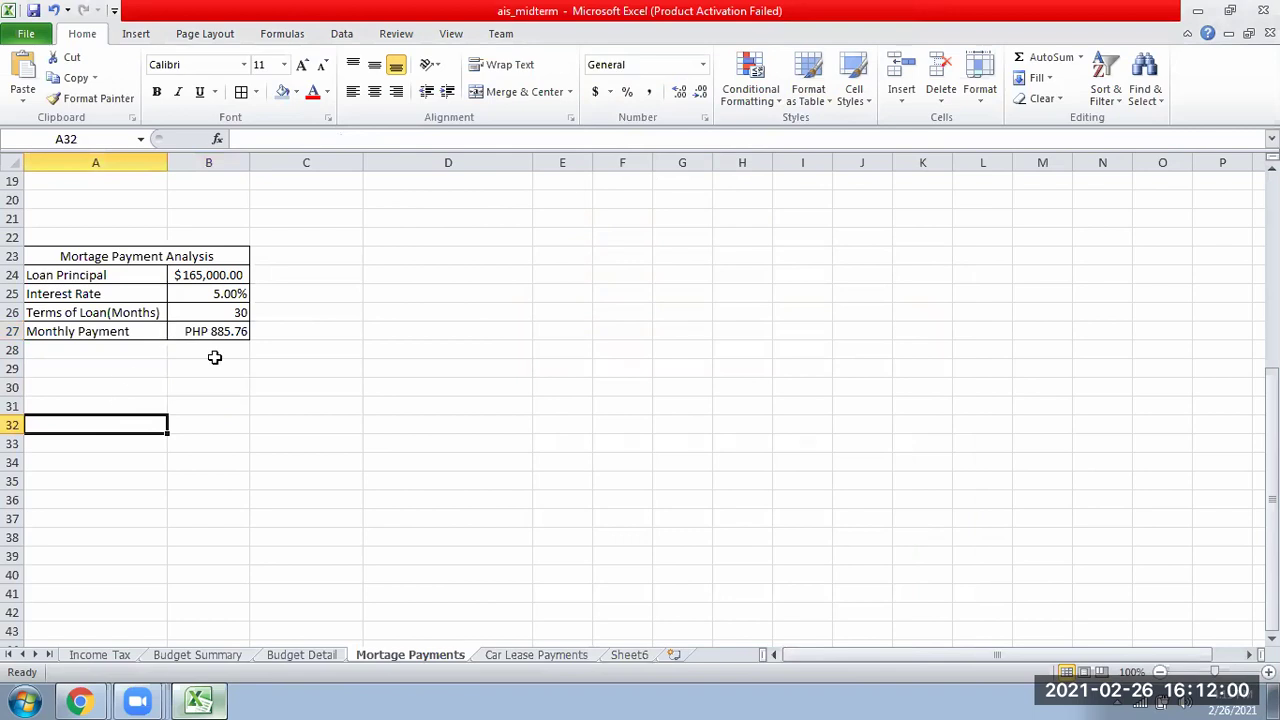
Step: Clear the formula from the Monthly Payment cell B27 on the Mortage Payments sheet
{"action": "left_click", "coordinate": [89, 366]}
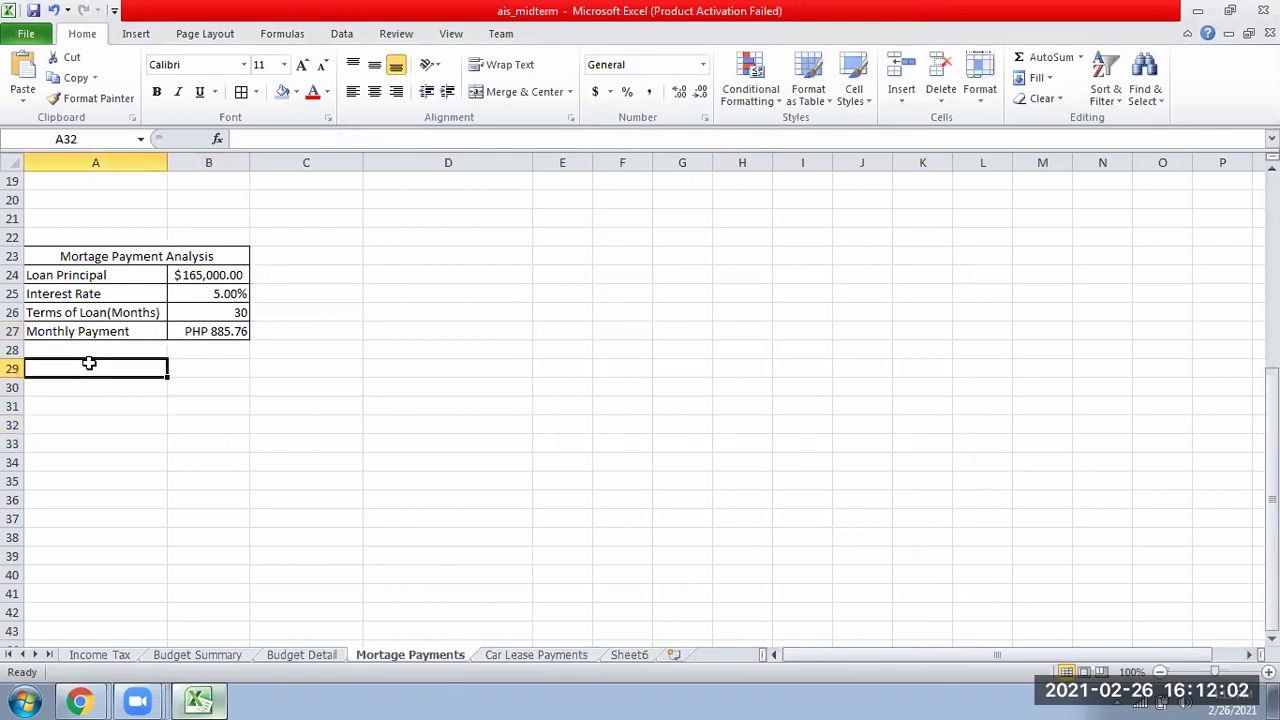
{"action": "left_click", "coordinate": [188, 334]}
{"action": "key", "text": "Delete"}
{"action": "left_click", "coordinate": [100, 347]}
Step: Re-enter =PMT(B25/12,B26*12,-B24) in the Monthly Payment cell B27
{"action": "left_click", "coordinate": [183, 324]}
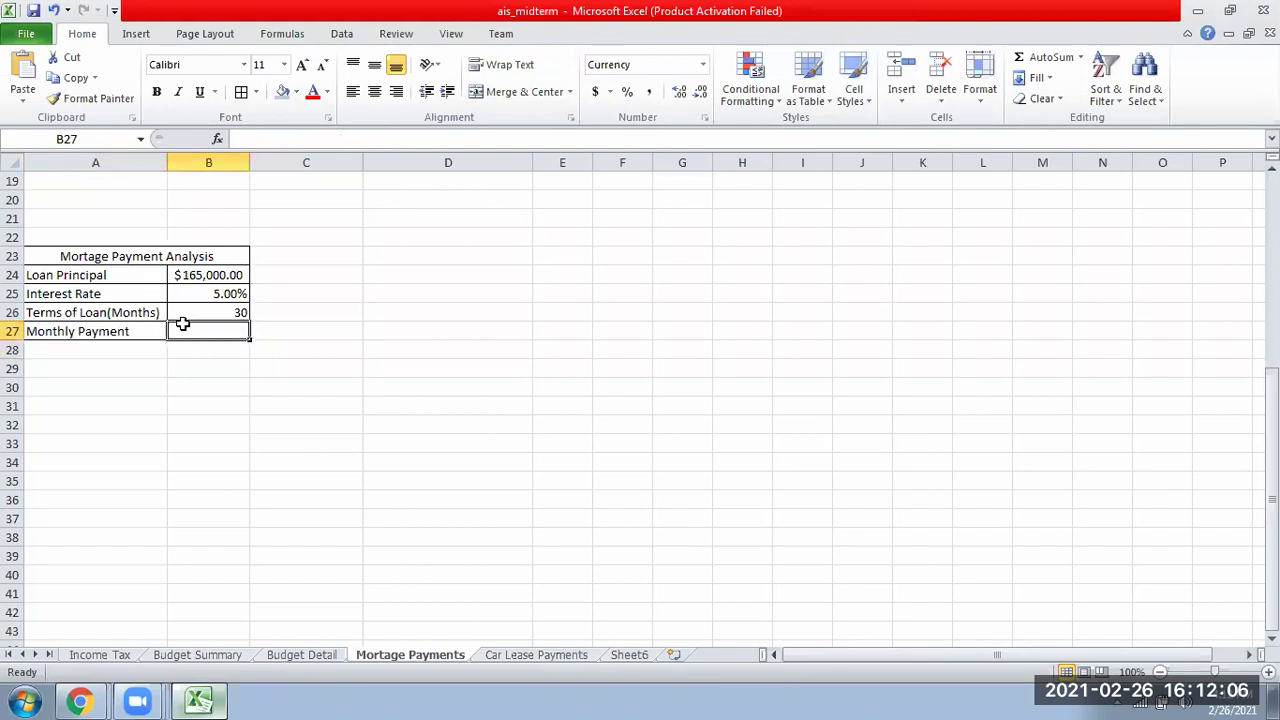
{"action": "type", "text": "=PMT"}
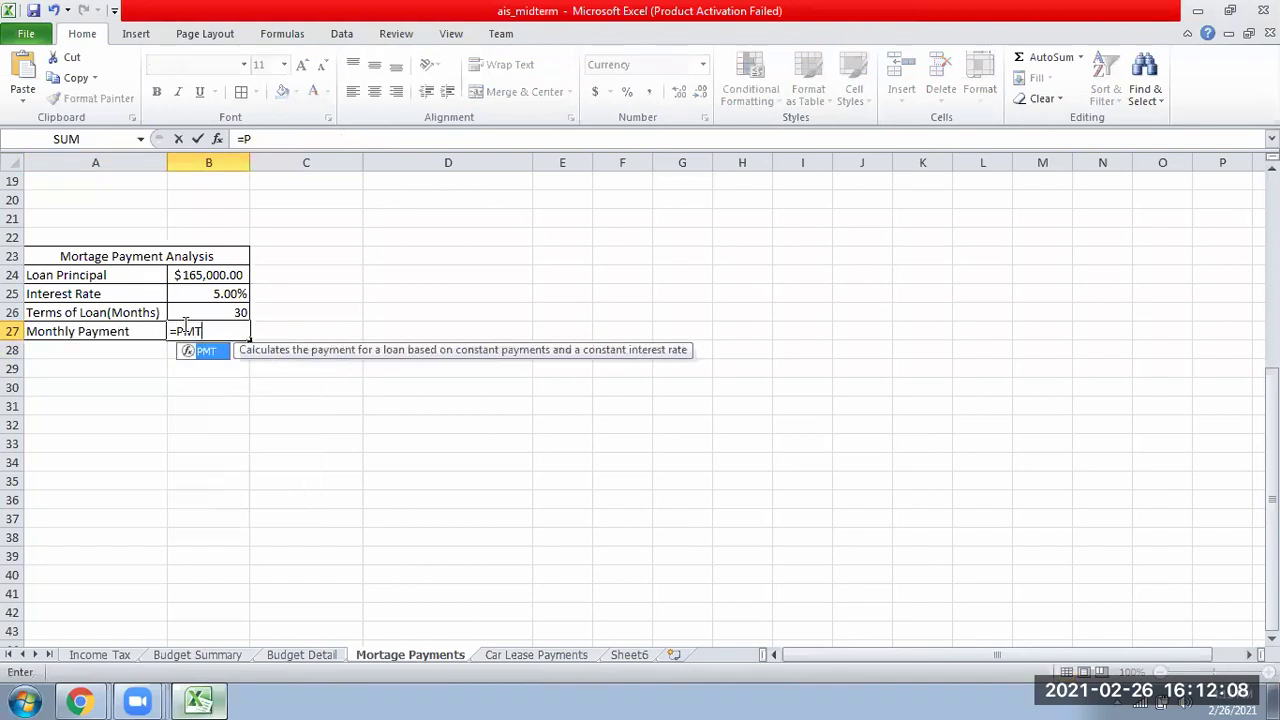
{"action": "type", "text": "("}
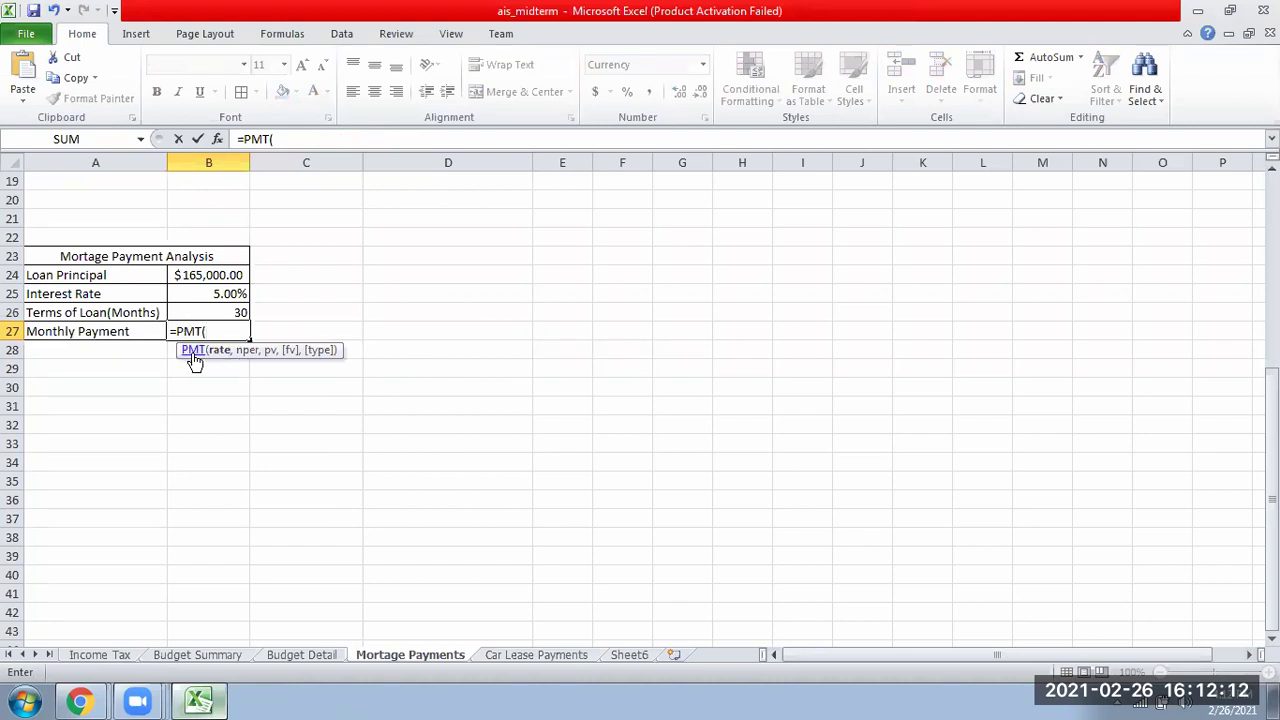
{"action": "left_click", "coordinate": [214, 292]}
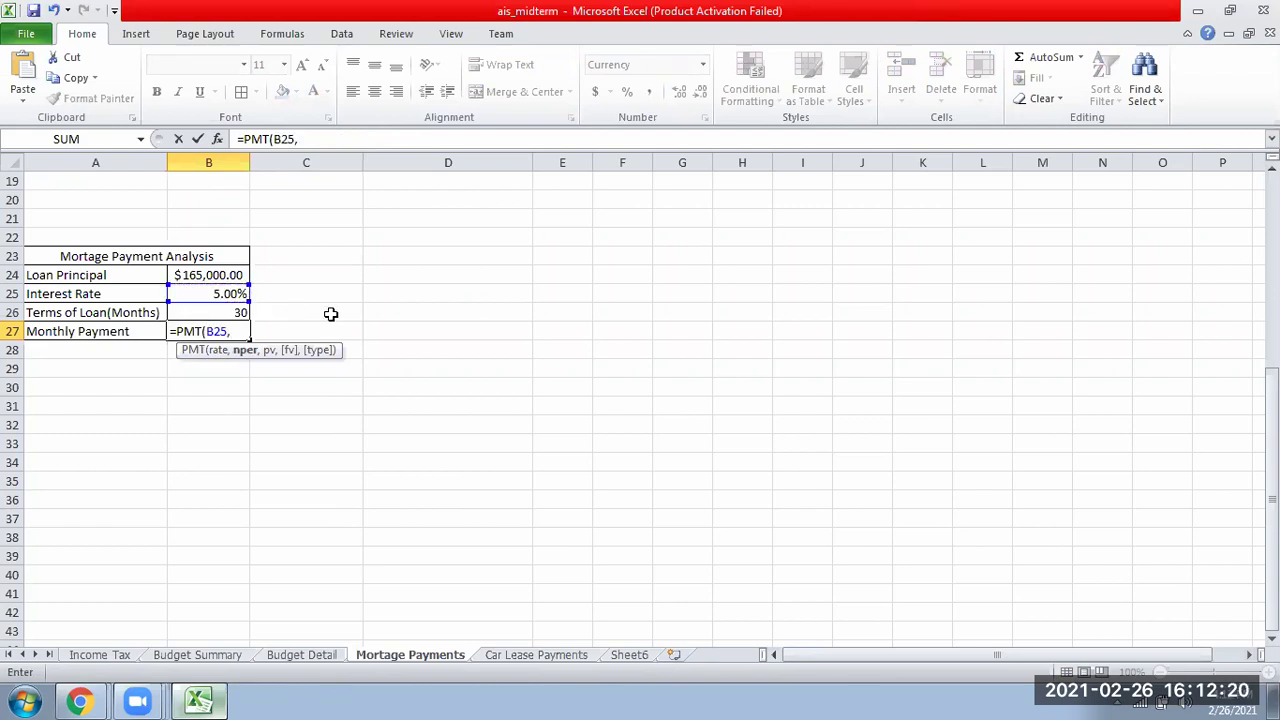
{"action": "key", "text": "BackSpace"}
{"action": "type", "text": "/12,"}
{"action": "left_click", "coordinate": [201, 311]}
{"action": "type", "text": "/12"}
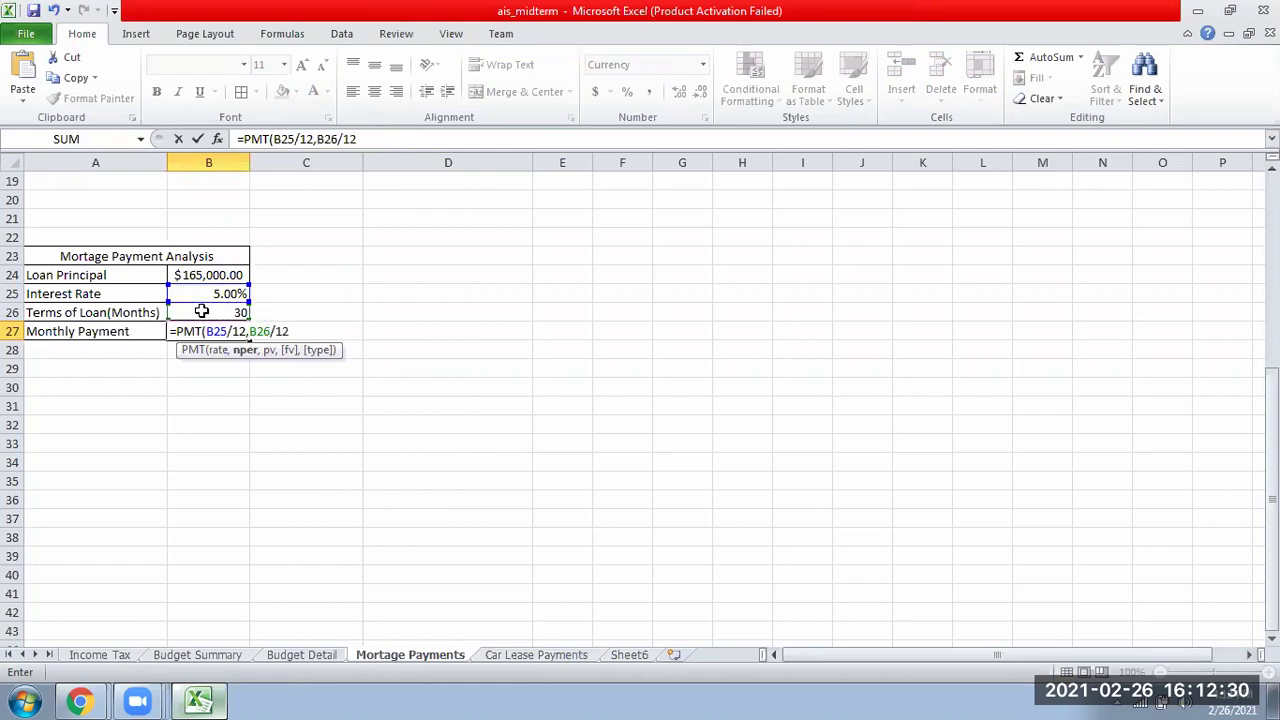
{"action": "key", "text": "BackSpace"}
{"action": "key", "text": "BackSpace"}
{"action": "key", "text": "BackSpace"}
{"action": "type", "text": "*12"}
{"action": "type", "text": ",-"}
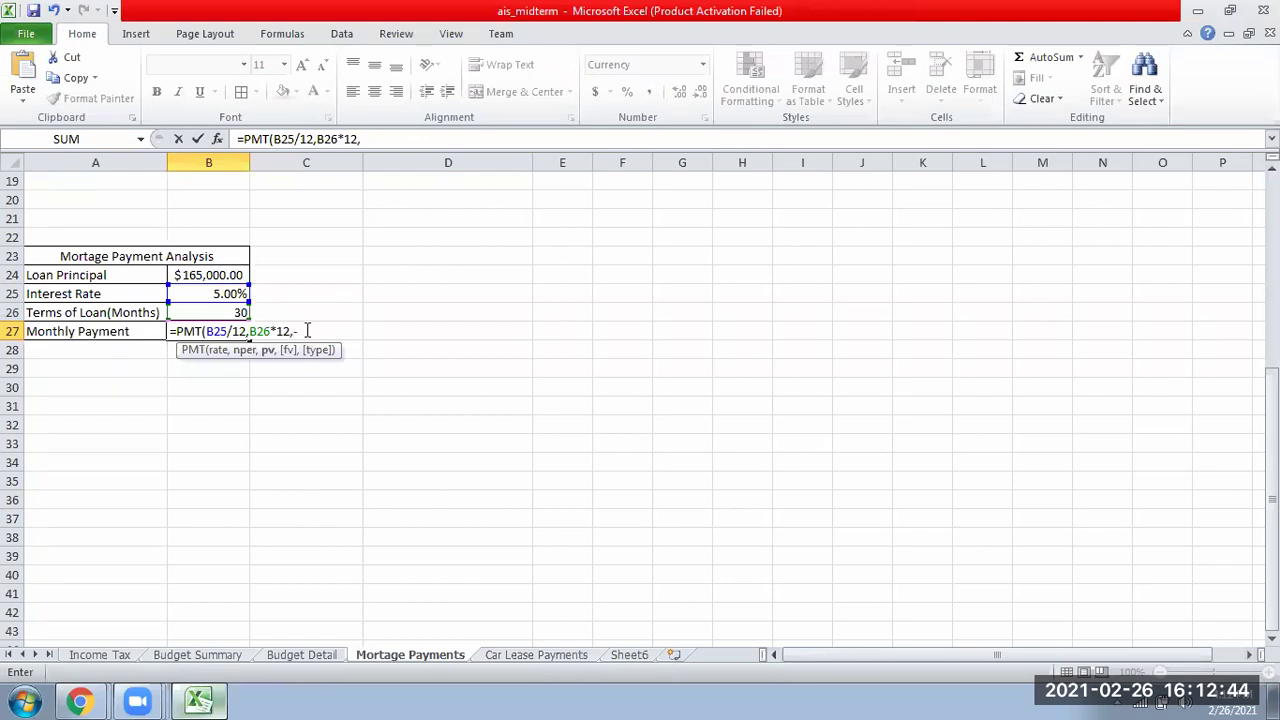
{"action": "left_click", "coordinate": [233, 272]}
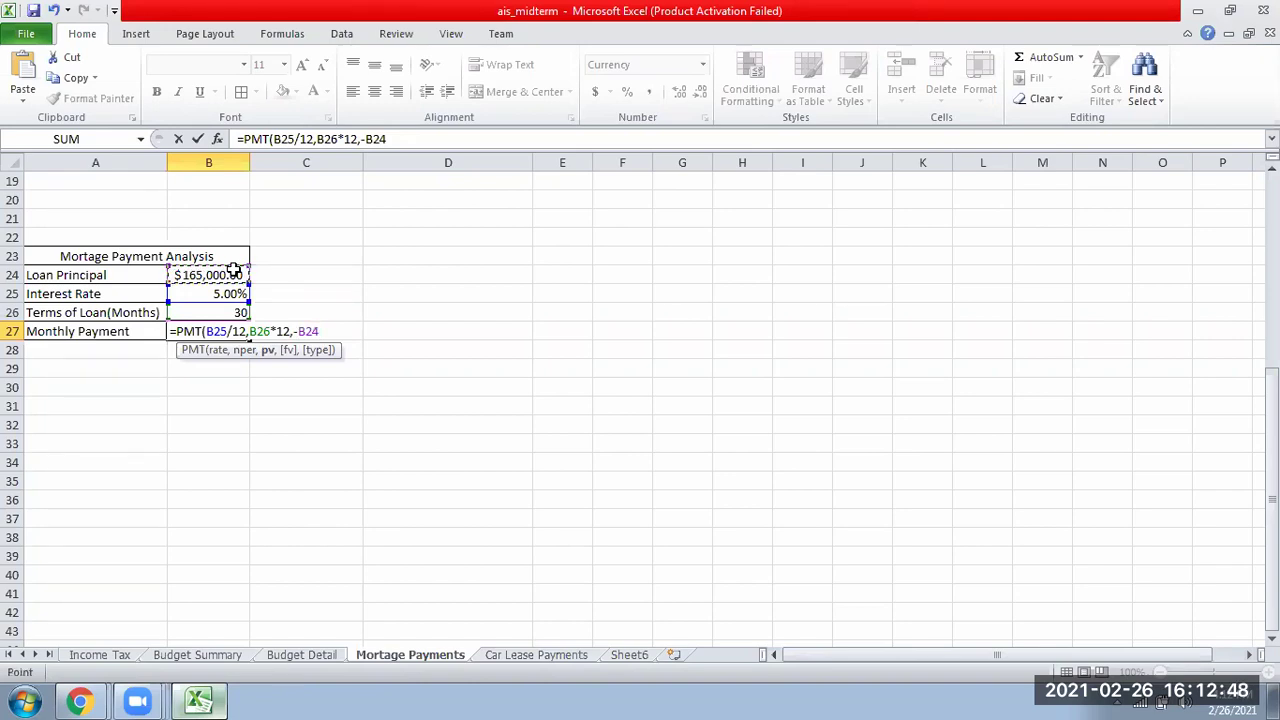
{"action": "type", "text": ")"}
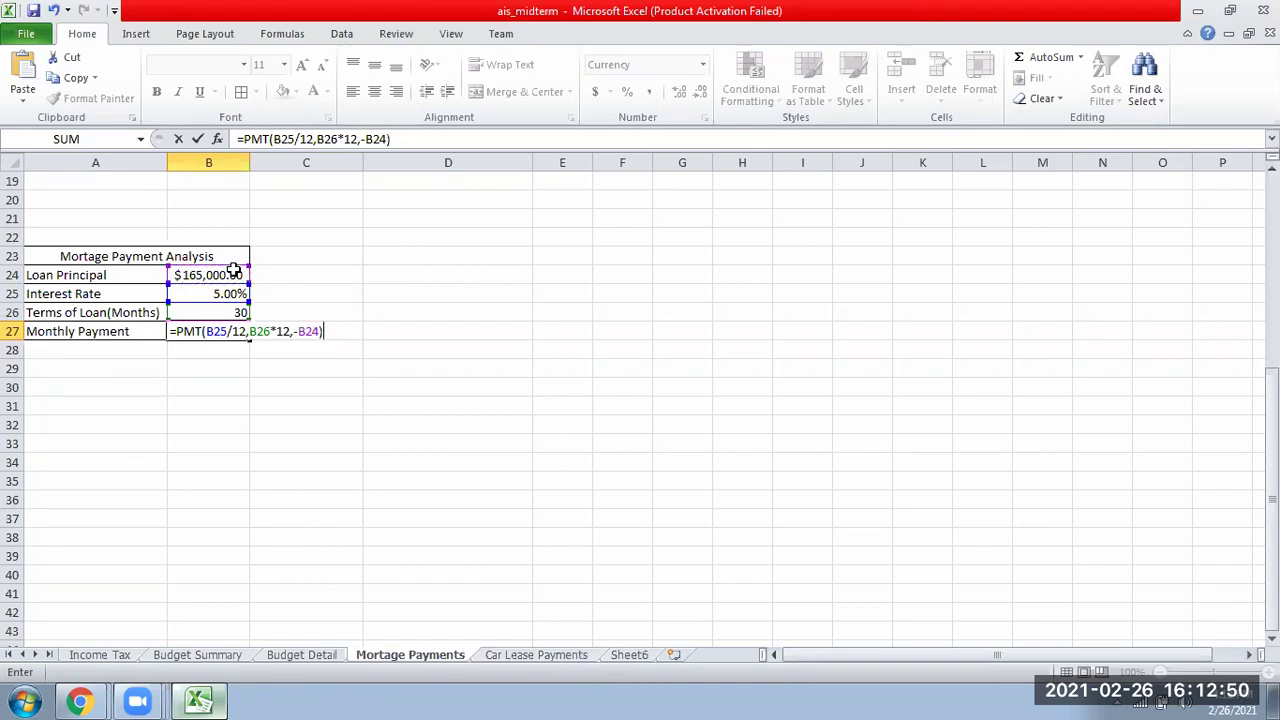
{"action": "key", "text": "Return"}
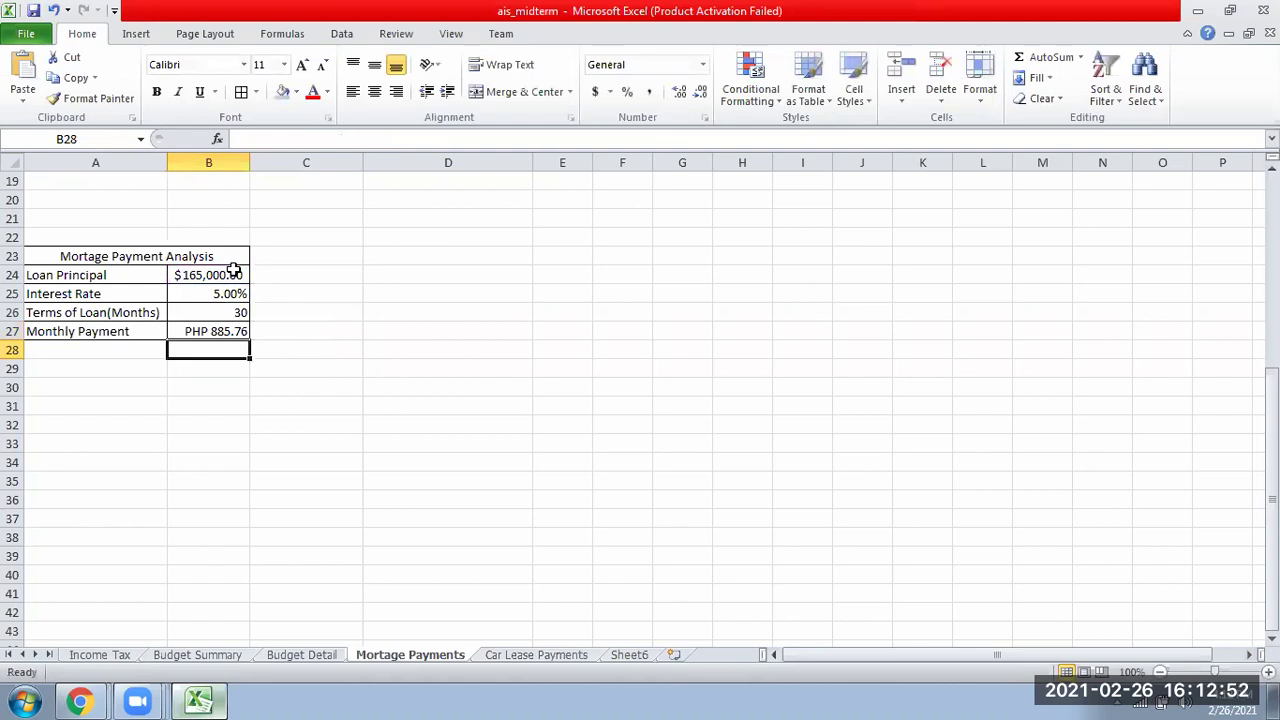
{"action": "left_click", "coordinate": [230, 336]}
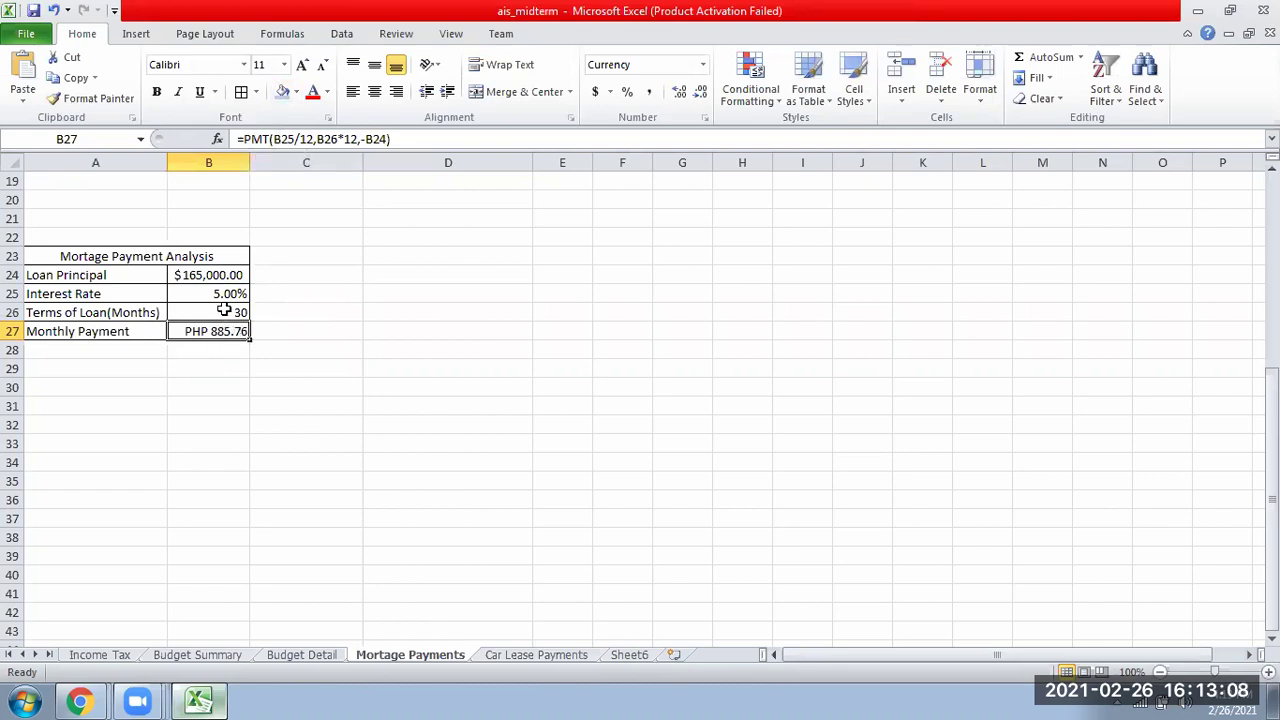
Step: On the Car Lease Payments sheet, correct the misspelled label in A4 to Interest Rate
{"action": "left_click", "coordinate": [537, 655]}
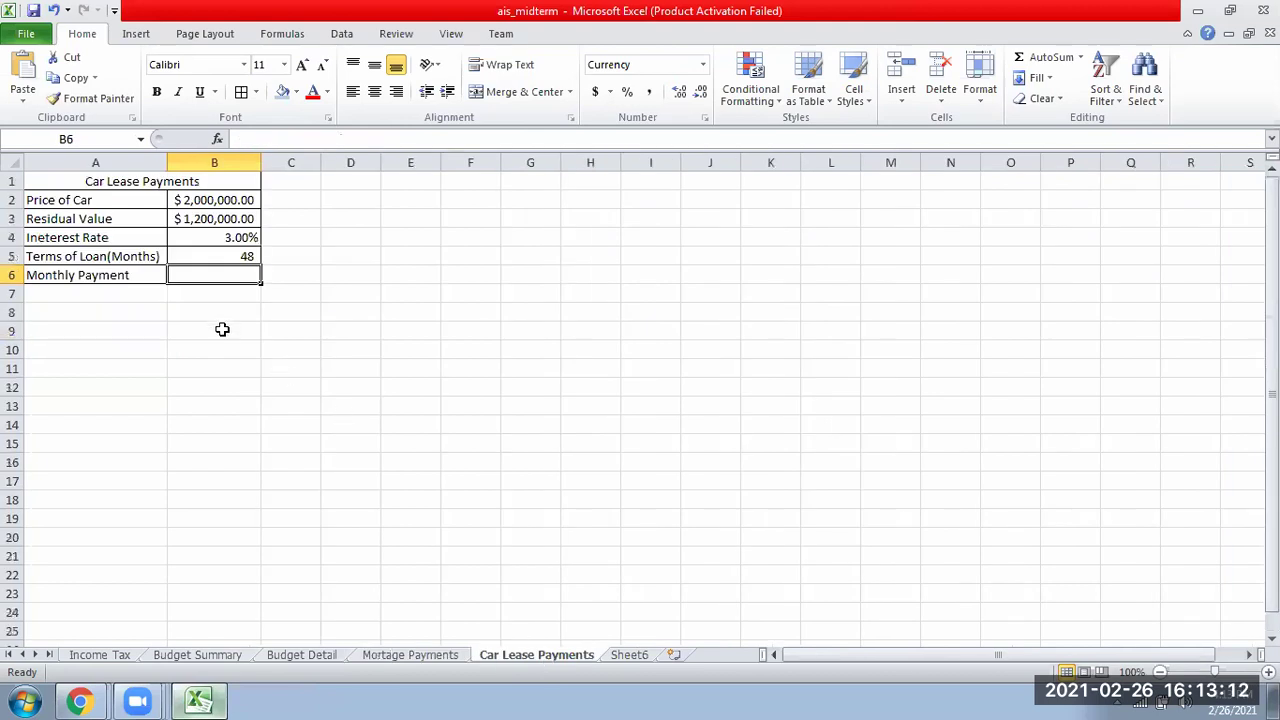
{"action": "left_click", "coordinate": [102, 196]}
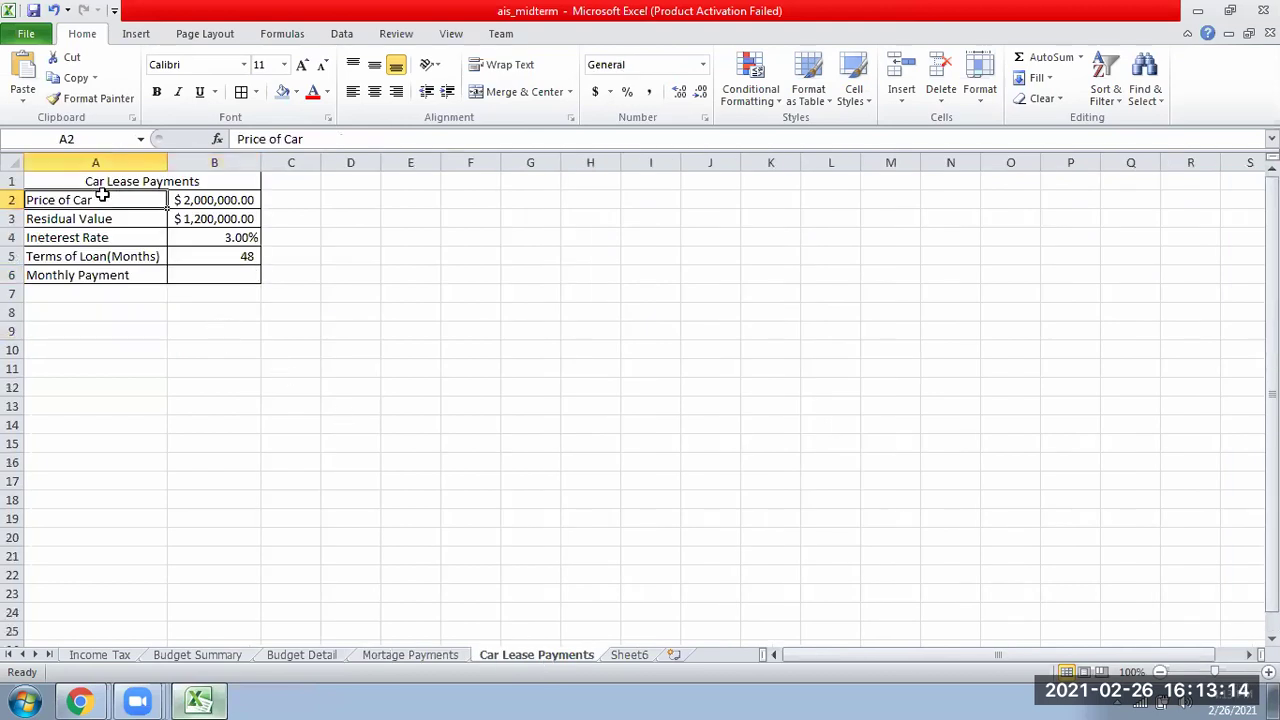
{"action": "left_click", "coordinate": [238, 221]}
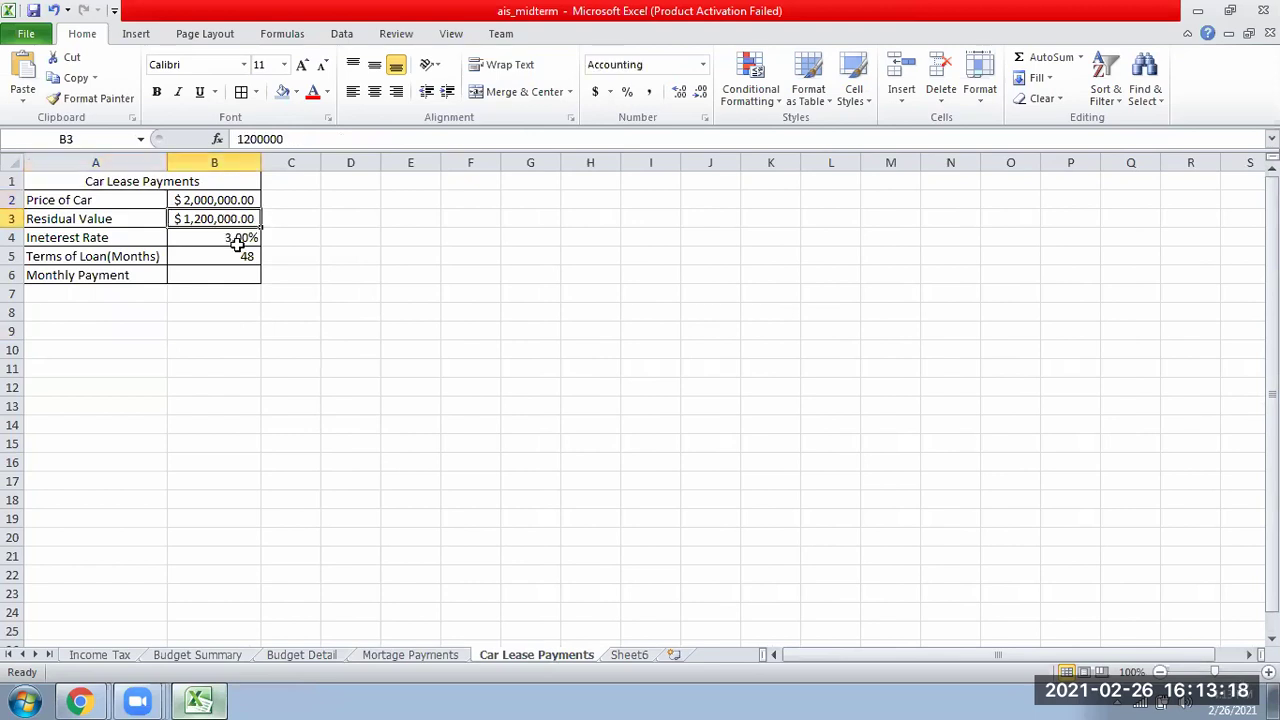
{"action": "left_click", "coordinate": [236, 240]}
{"action": "double_click", "coordinate": [45, 237]}
{"action": "key", "text": "BackSpace"}
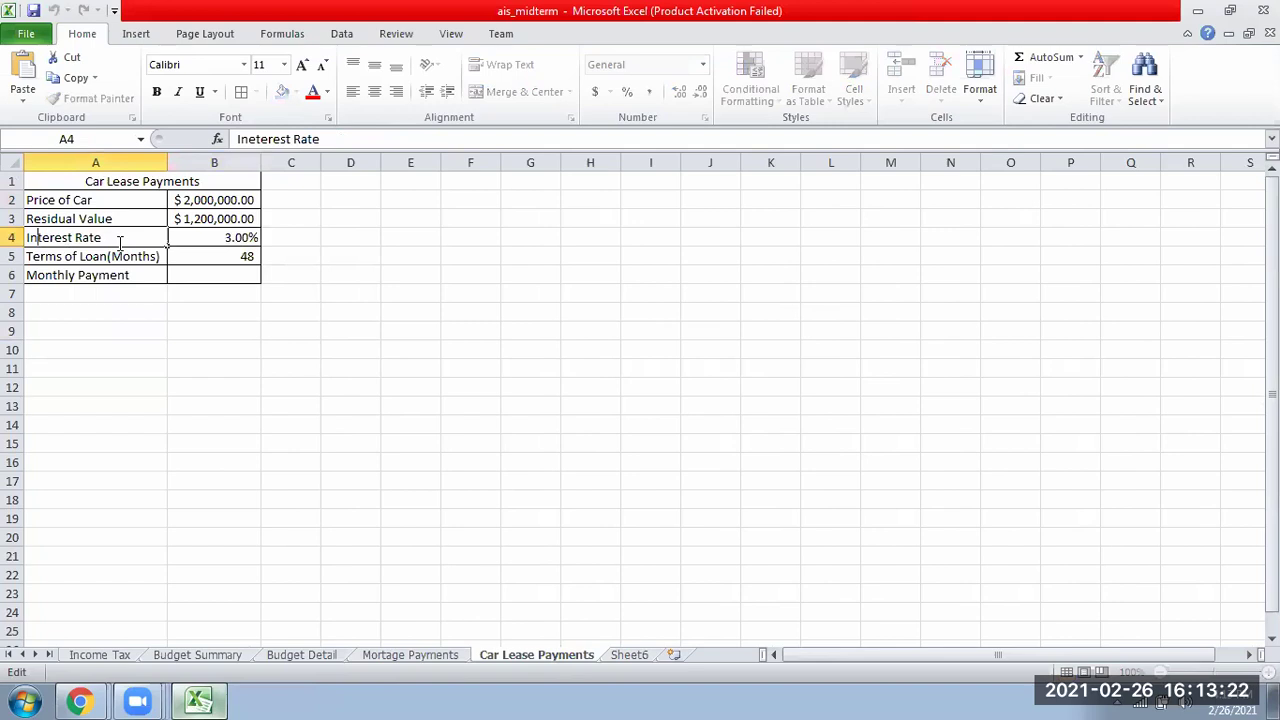
{"action": "left_click", "coordinate": [220, 329]}
{"action": "left_click", "coordinate": [226, 257]}
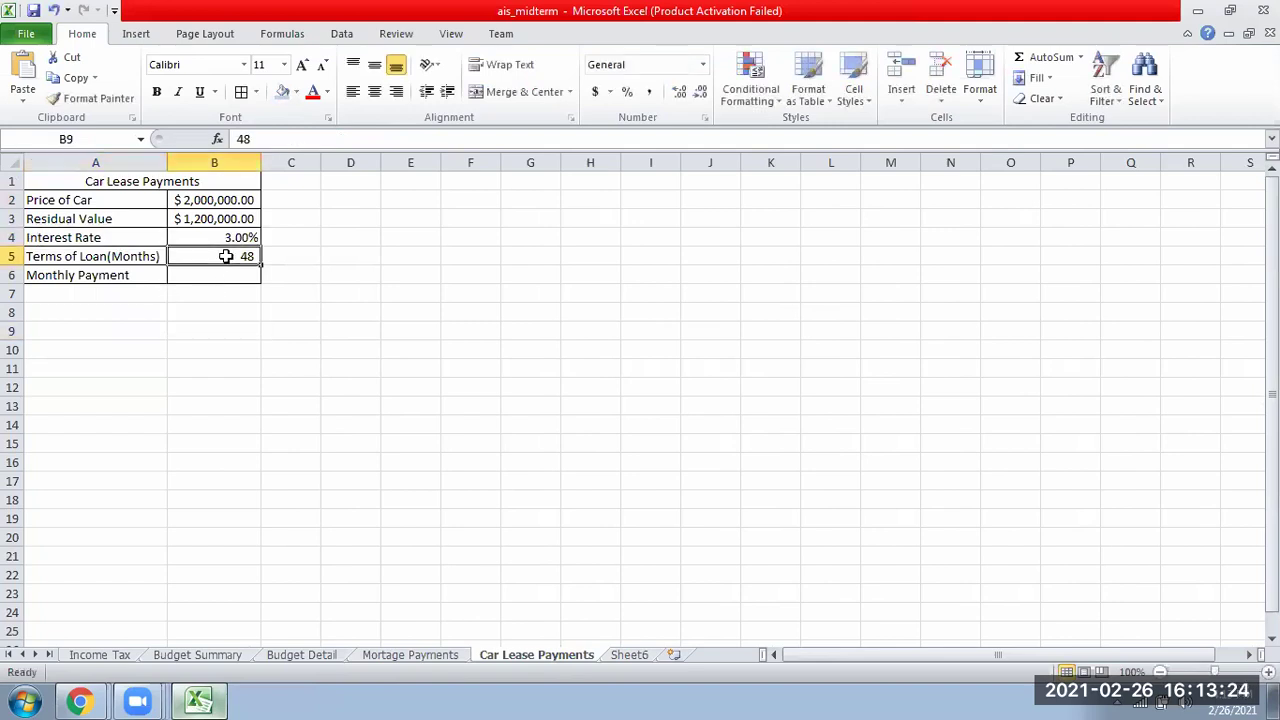
{"action": "left_click", "coordinate": [230, 271]}
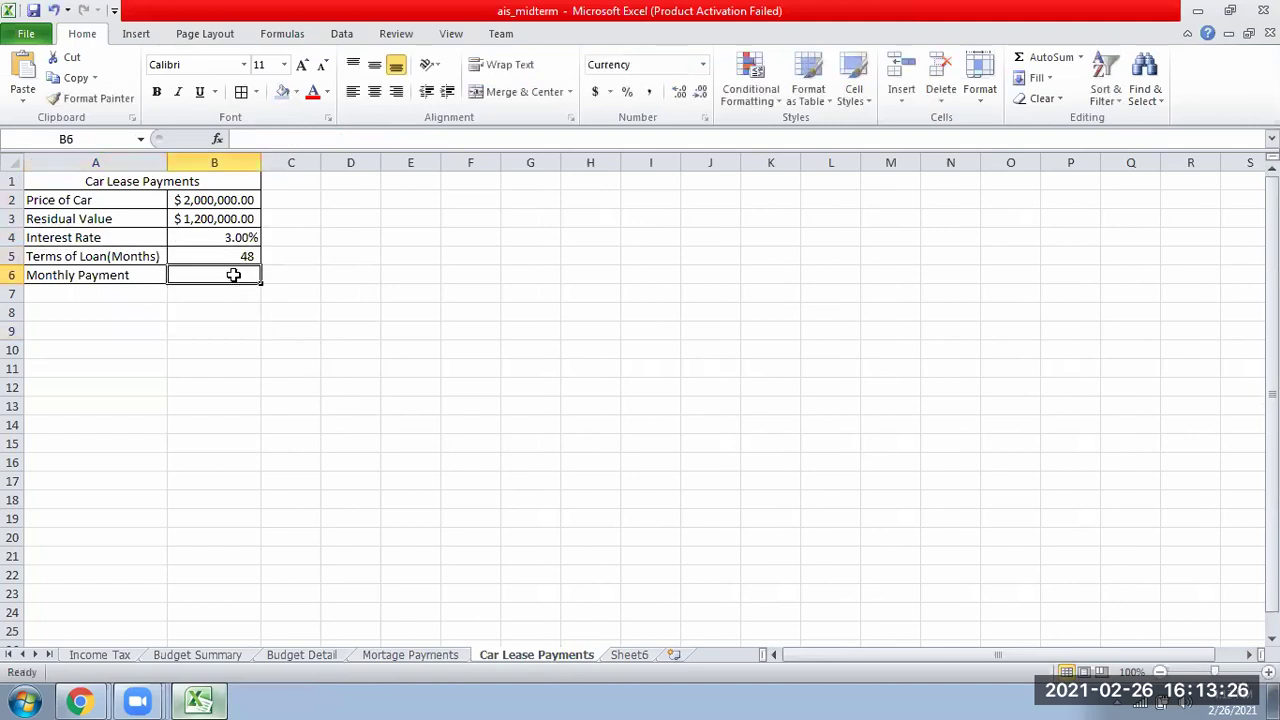
{"action": "type", "text": "="}
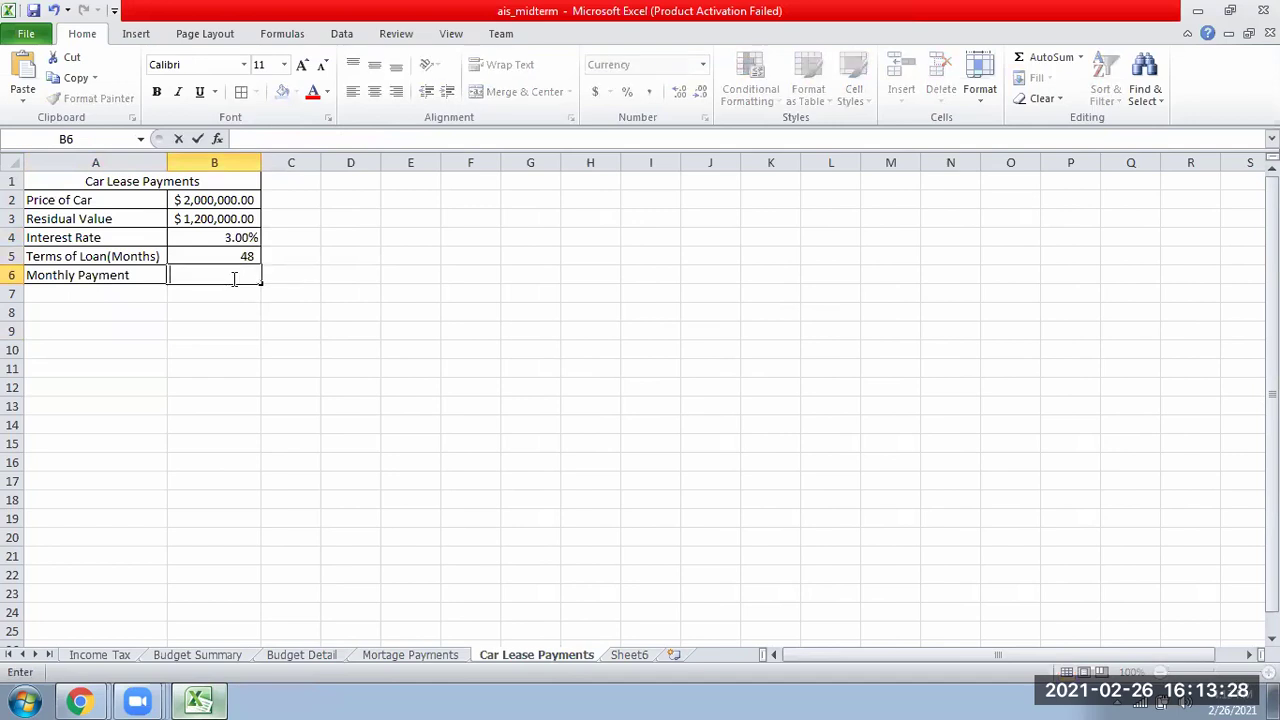
{"action": "type", "text": "PMT("}
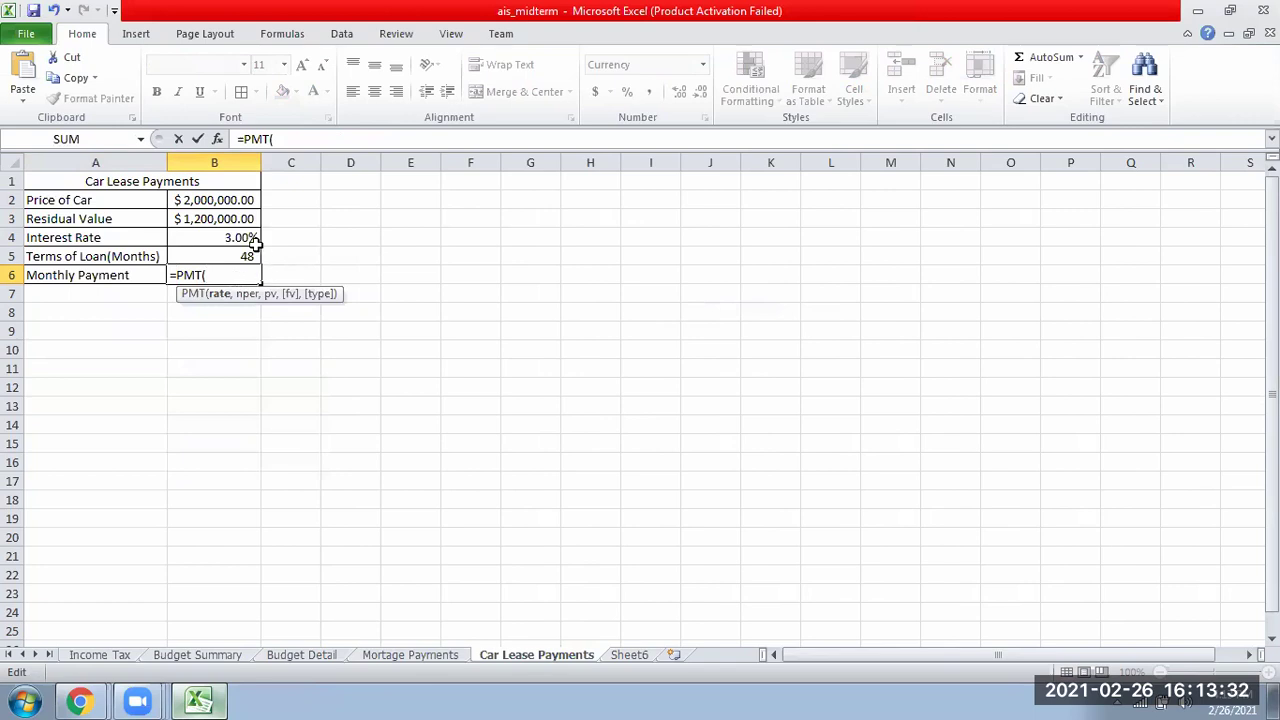
{"action": "left_click", "coordinate": [240, 236]}
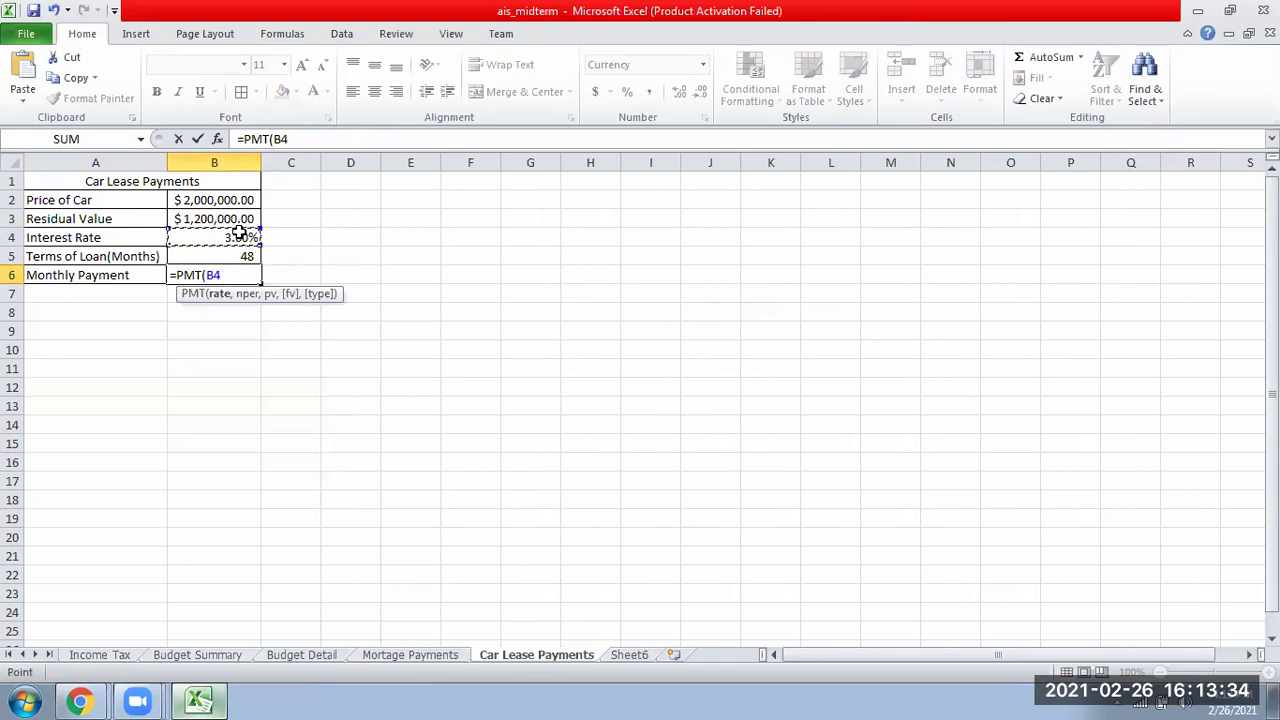
{"action": "type", "text": "/12,"}
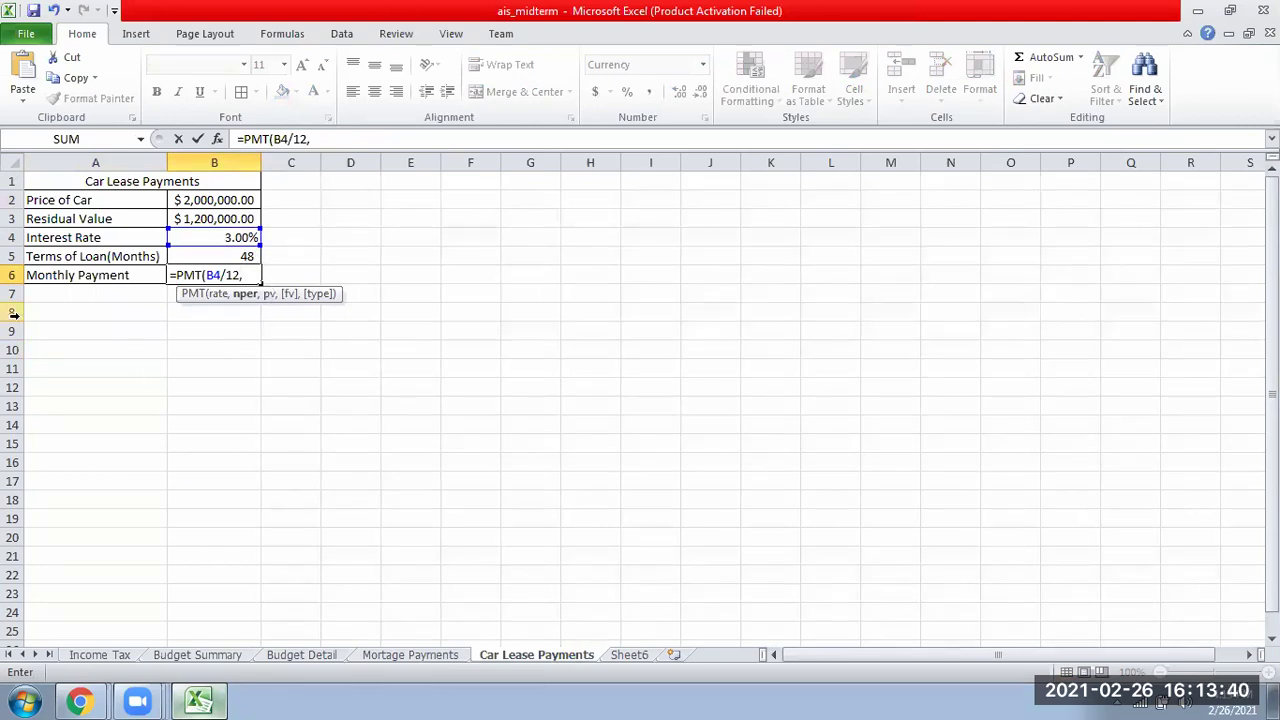
{"action": "left_click", "coordinate": [231, 255]}
{"action": "type", "text": ","}
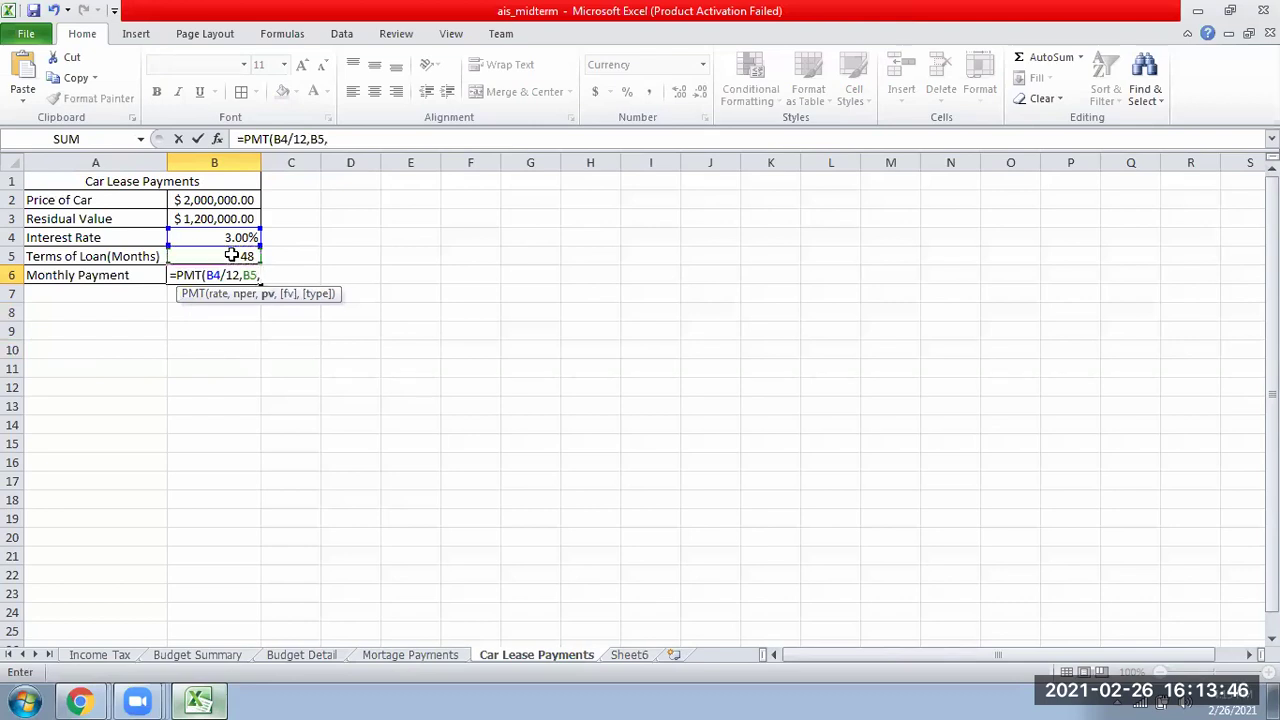
{"action": "type", "text": "-"}
{"action": "key", "text": "Escape"}
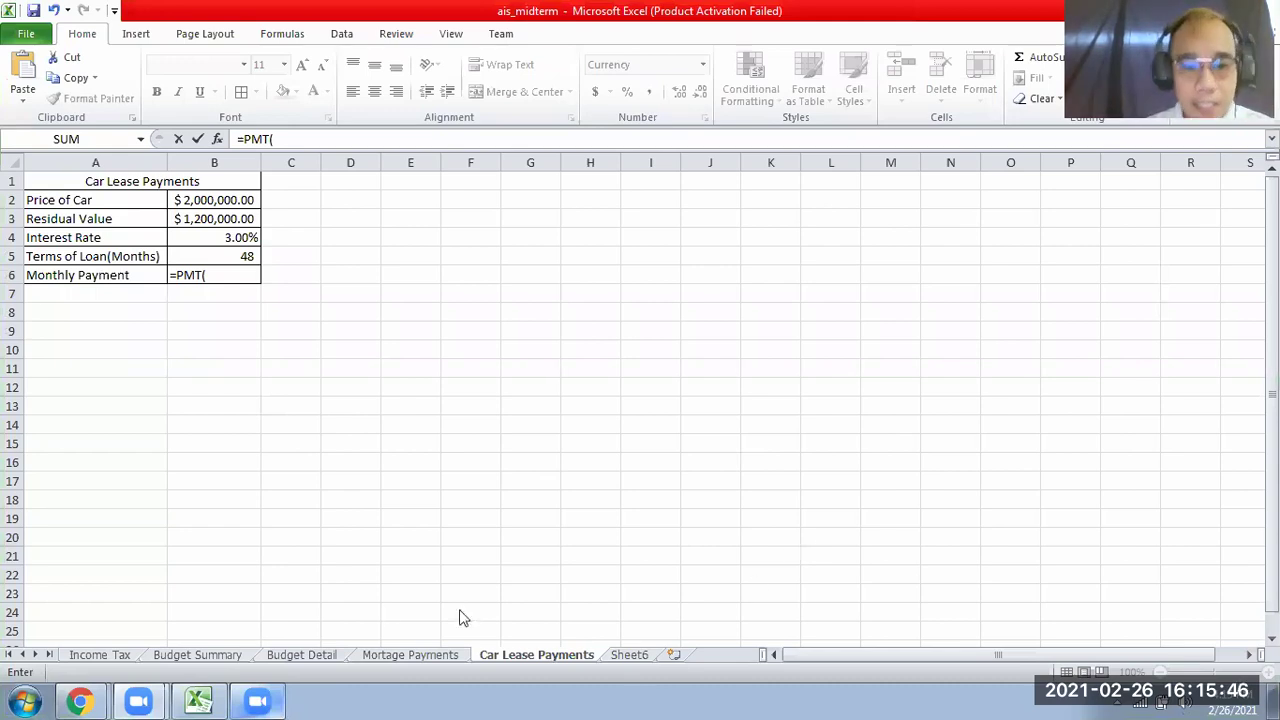
{"action": "left_click", "coordinate": [392, 656]}
{"action": "key", "text": "Escape"}
Step: On the Mortage Payments sheet, enter =PMT(B25/12,B26*12,-B24) in the Monthly Payment cell B27 once more
{"action": "left_click", "coordinate": [388, 654]}
{"action": "left_click", "coordinate": [115, 388]}
{"action": "left_click", "coordinate": [220, 331]}
{"action": "type", "text": "="}
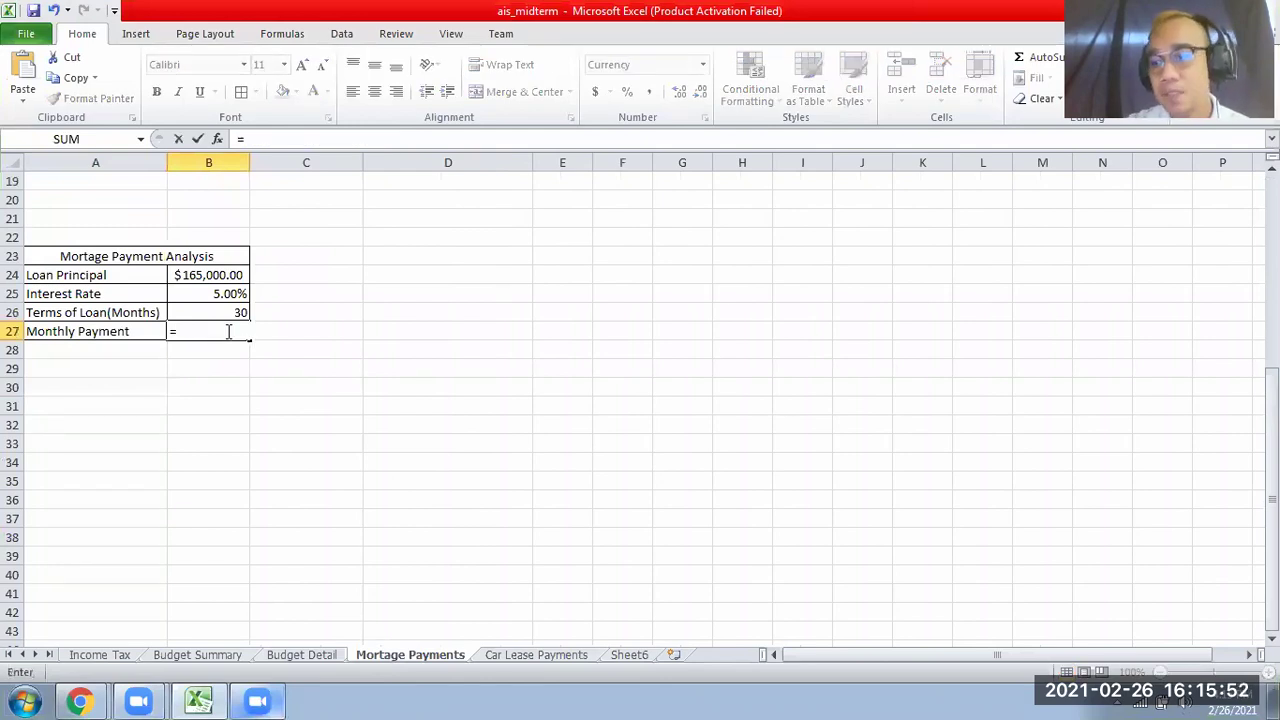
{"action": "type", "text": "PMT("}
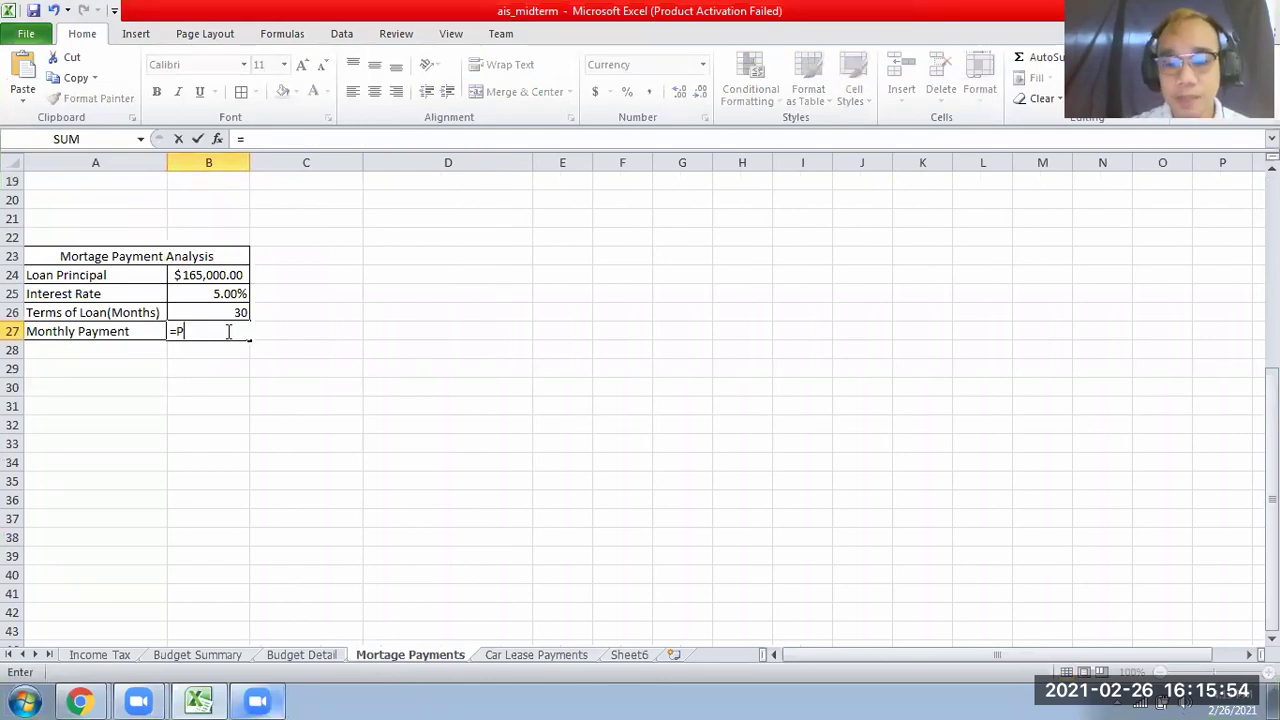
{"action": "left_click", "coordinate": [244, 314]}
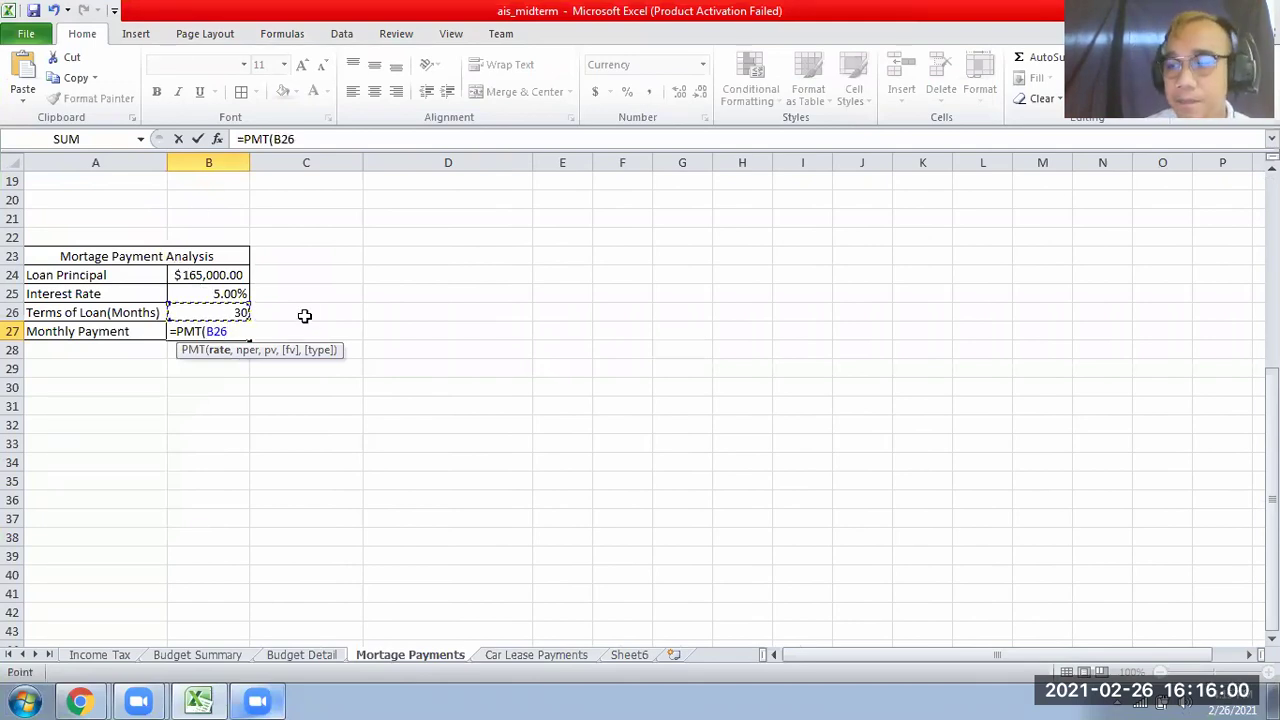
{"action": "type", "text": "/12"}
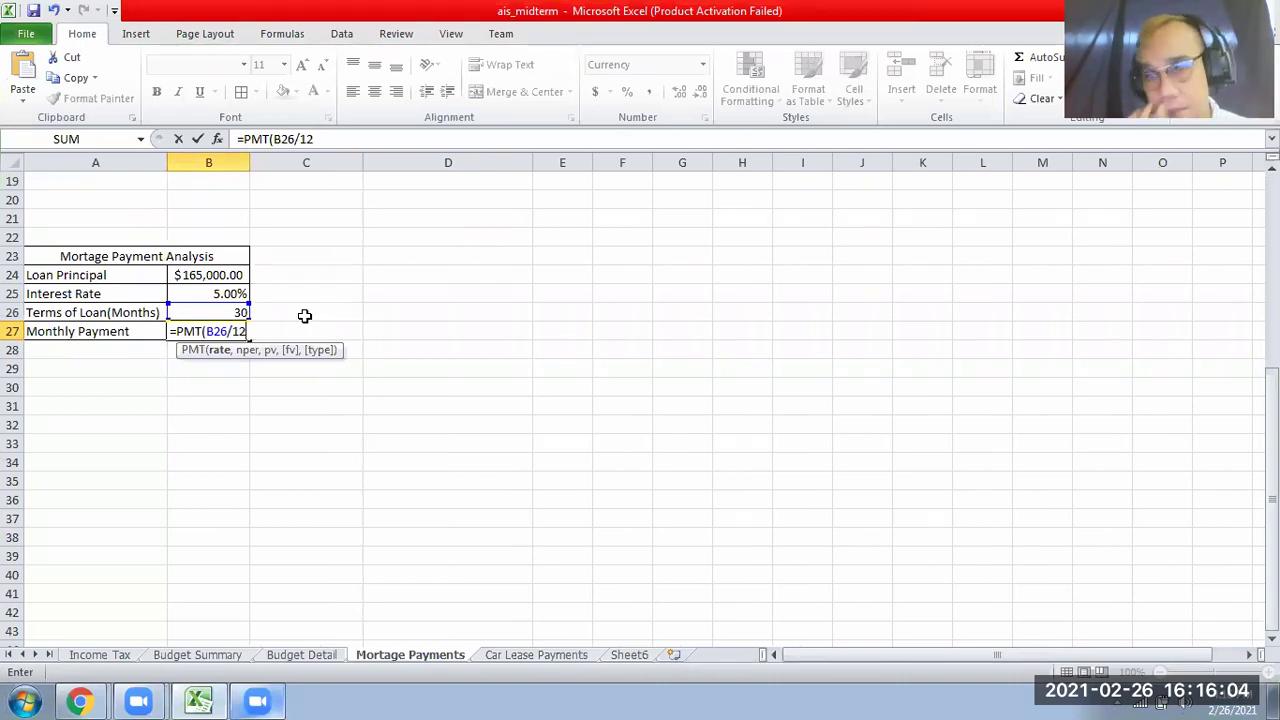
{"action": "left_click", "coordinate": [229, 331]}
{"action": "key", "text": "BackSpace"}
{"action": "type", "text": "5"}
{"action": "left_click", "coordinate": [256, 331]}
{"action": "type", "text": ","}
{"action": "left_click", "coordinate": [210, 314]}
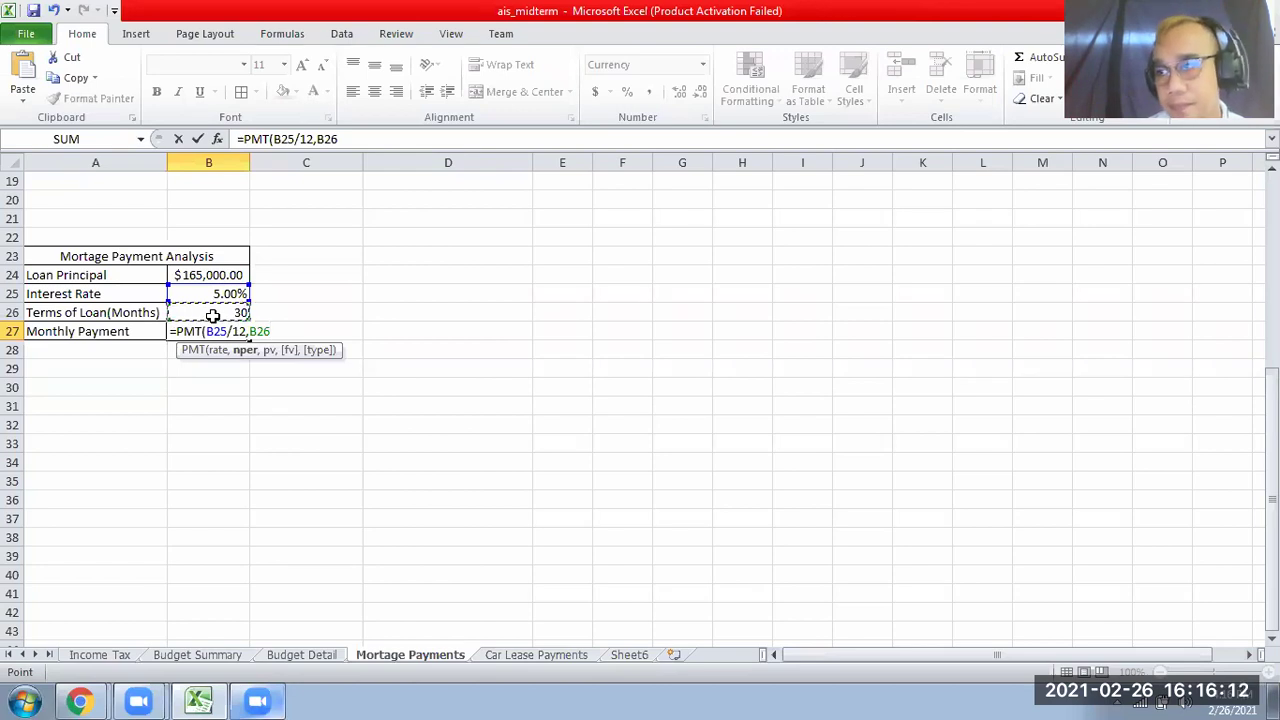
{"action": "type", "text": "*12"}
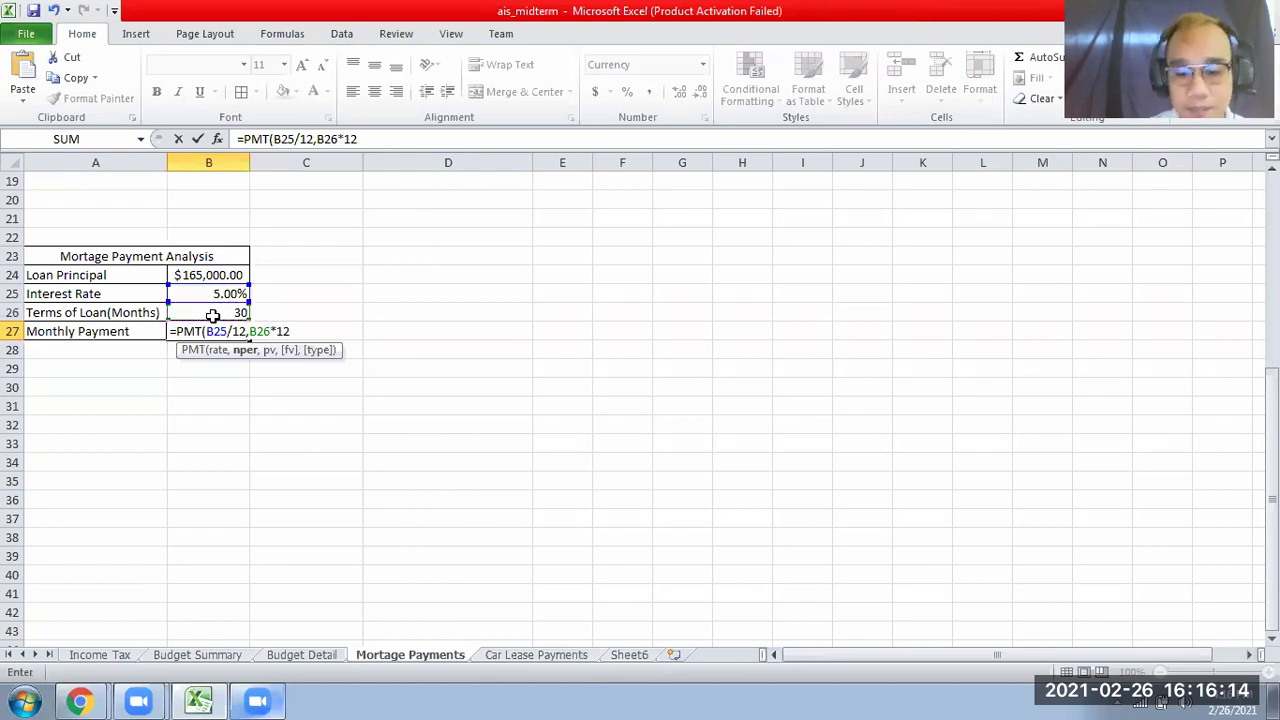
{"action": "type", "text": ",-"}
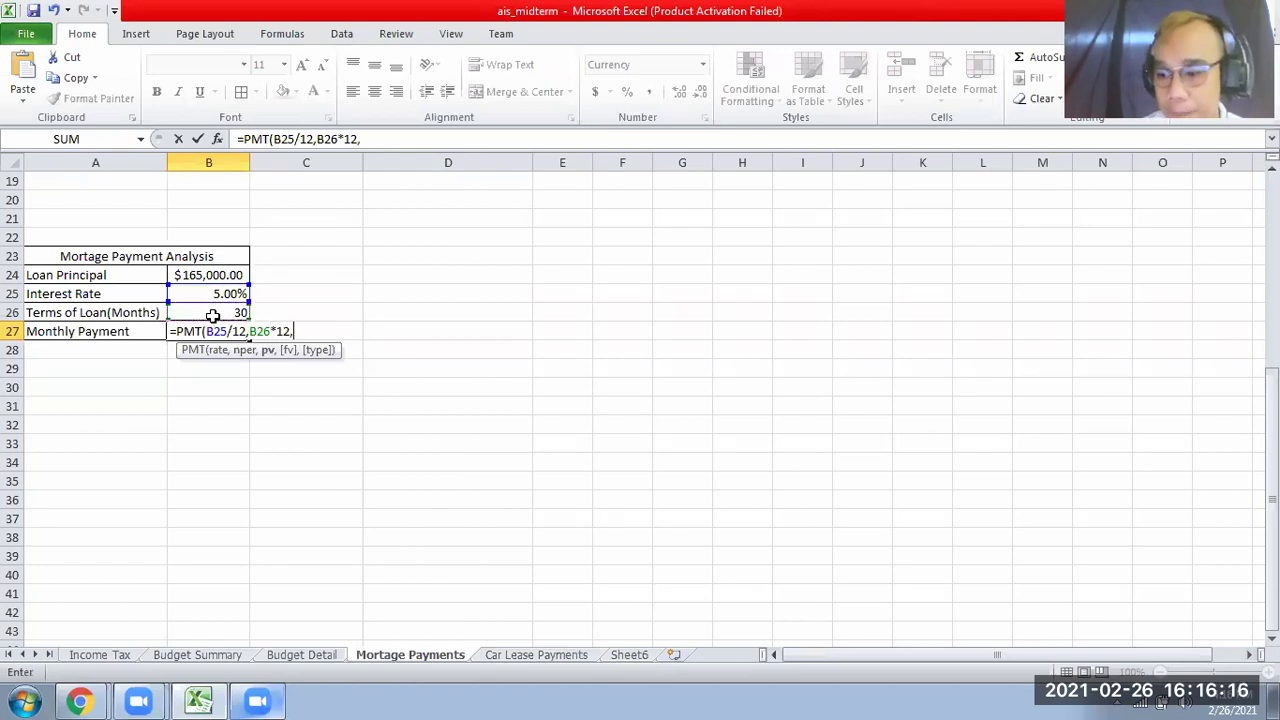
{"action": "left_click", "coordinate": [210, 275]}
{"action": "type", "text": ")"}
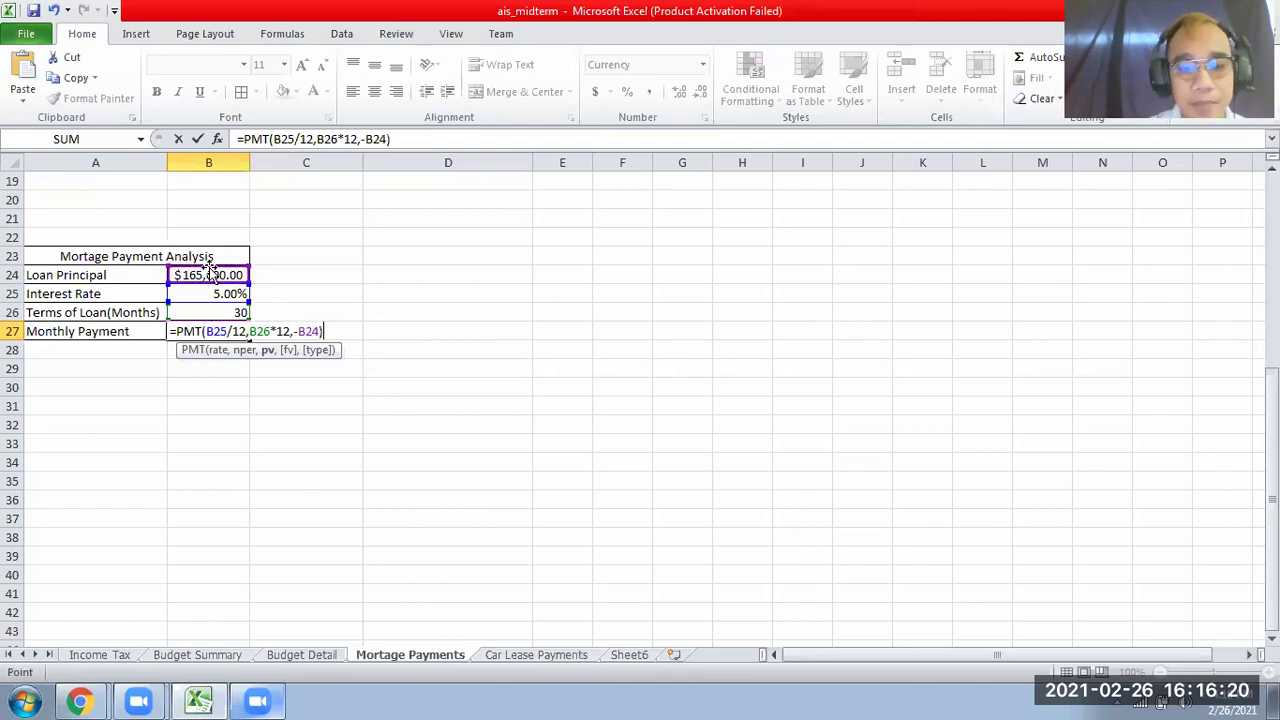
{"action": "key", "text": "Return"}
{"action": "key", "text": "Up"}
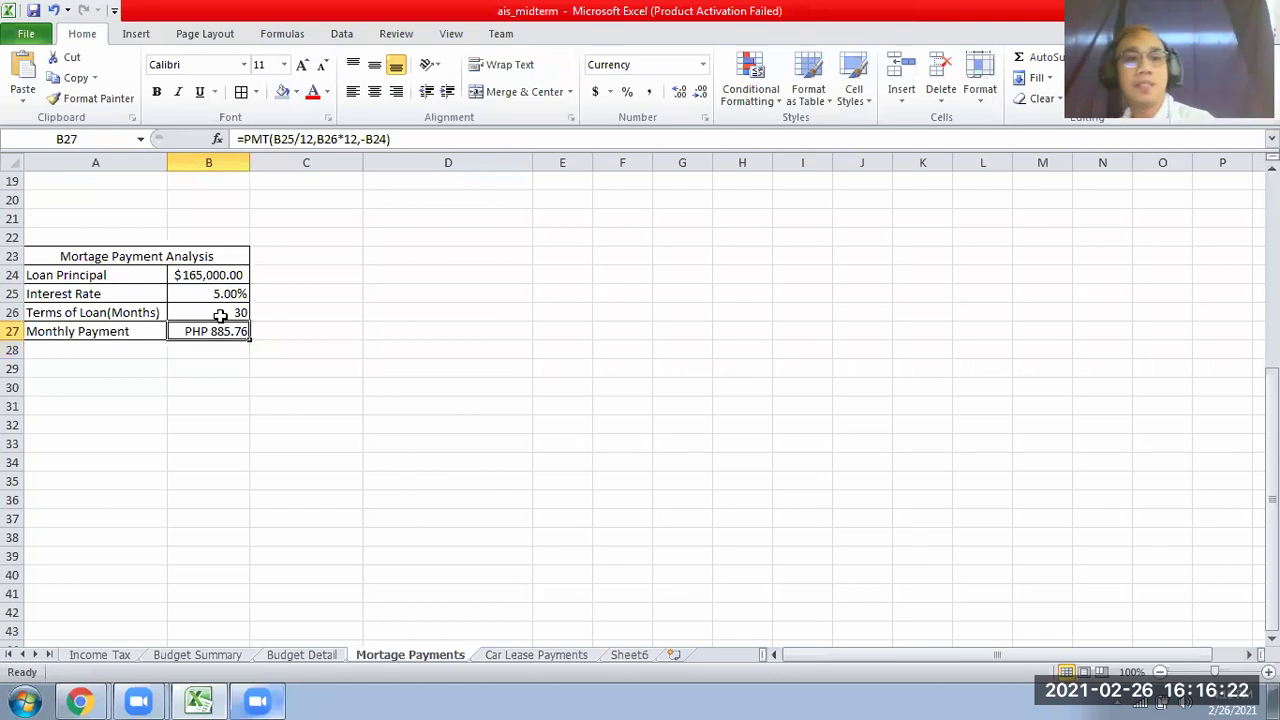
Step: On the Car Lease Payments sheet, start a PMT formula in Monthly Payment cell B6 with rate B4/12, periods B5 and present value -B3
{"action": "left_click", "coordinate": [535, 657]}
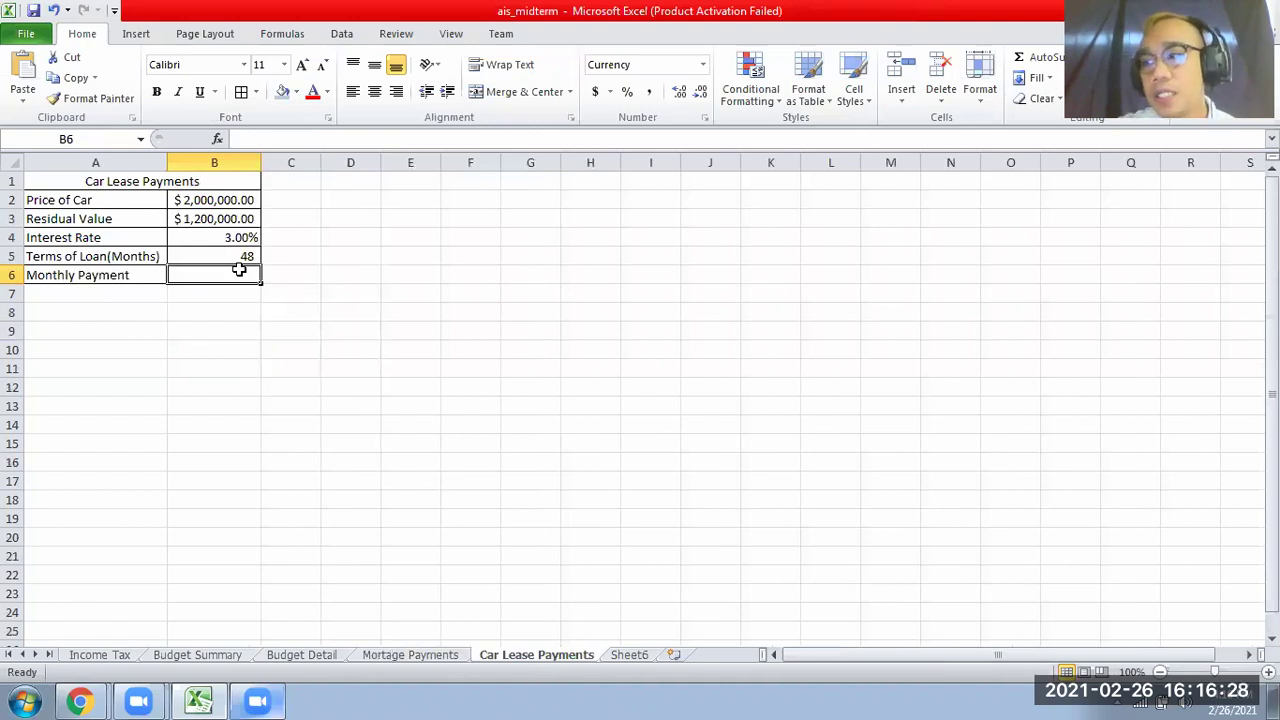
{"action": "type", "text": "=PMT"}
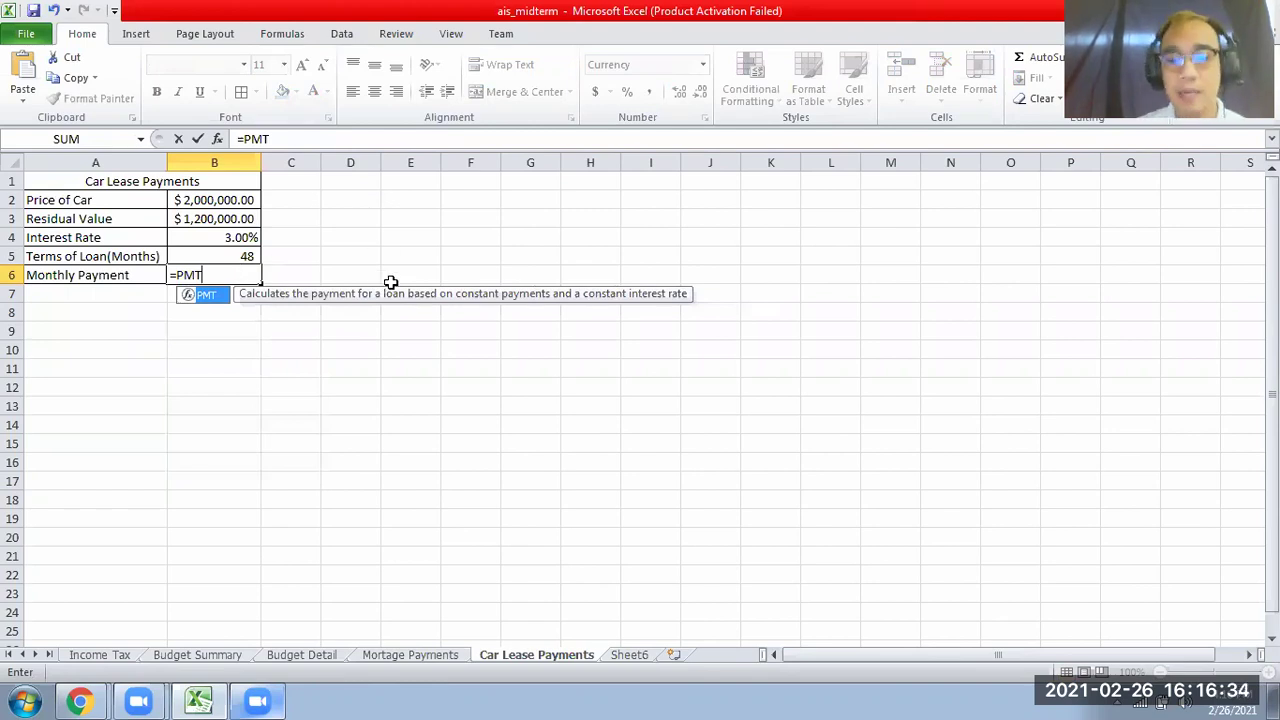
{"action": "type", "text": "("}
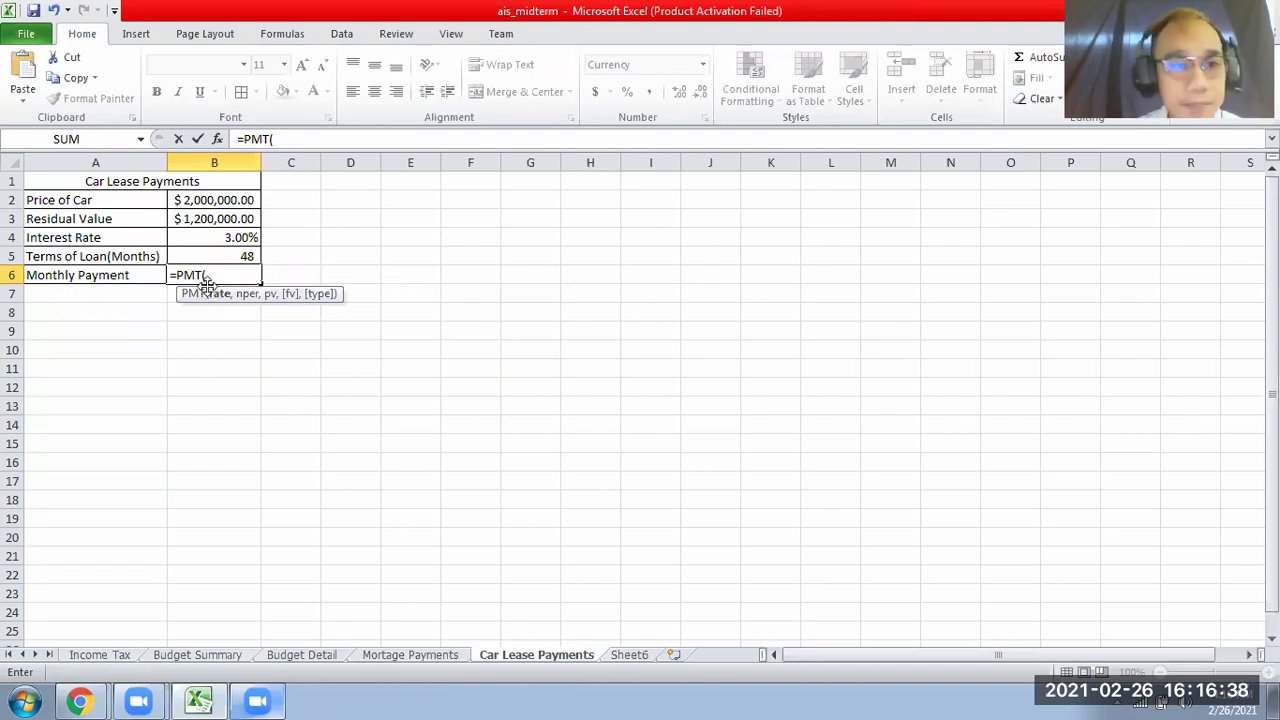
{"action": "left_click", "coordinate": [229, 237]}
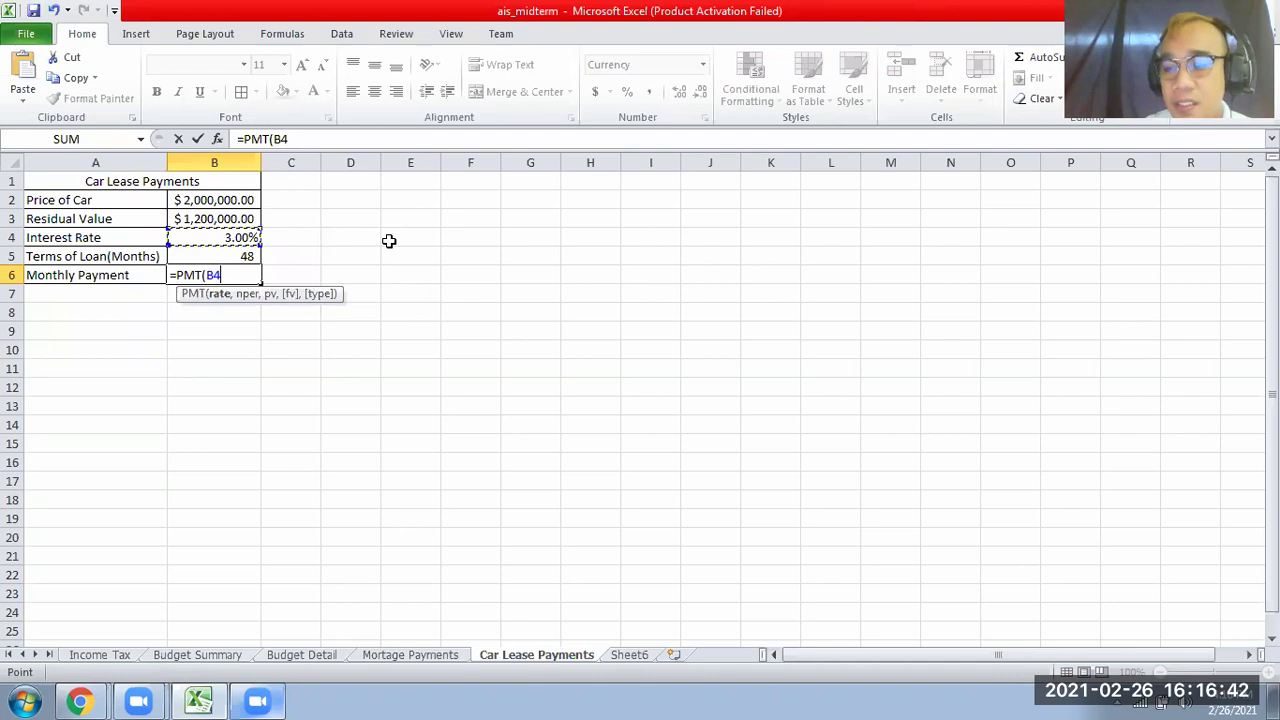
{"action": "type", "text": "/12"}
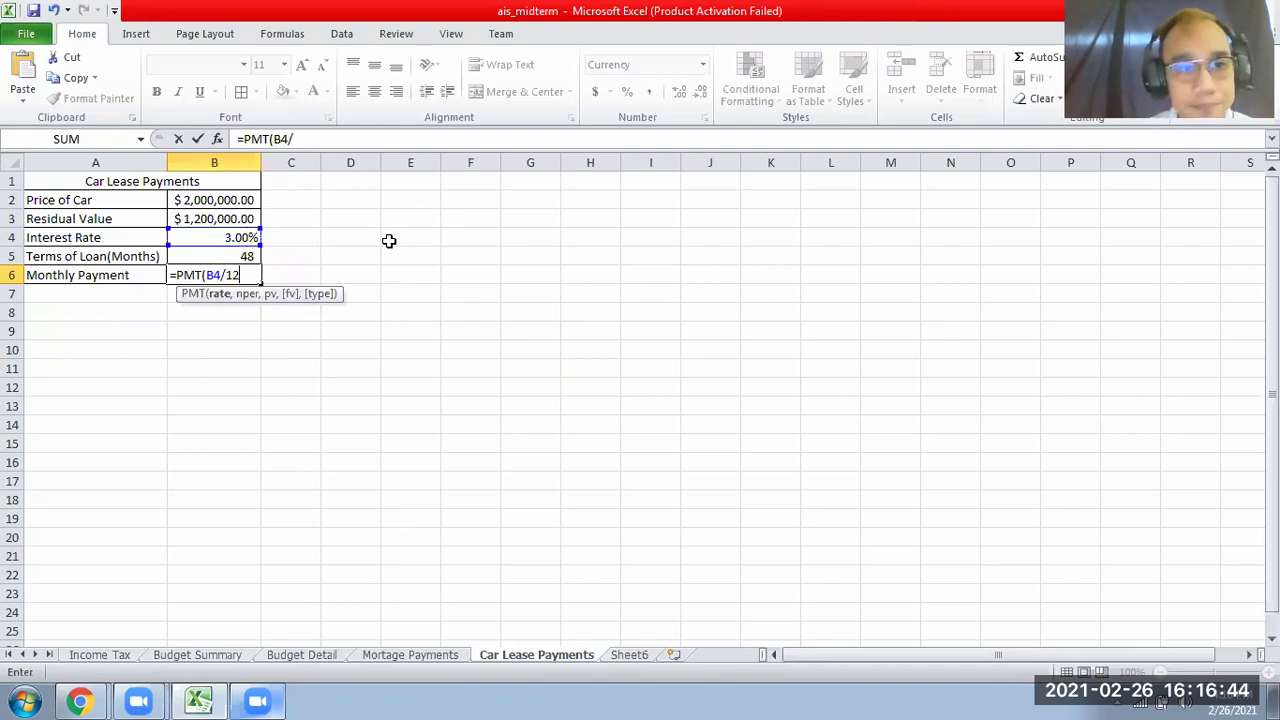
{"action": "type", "text": ","}
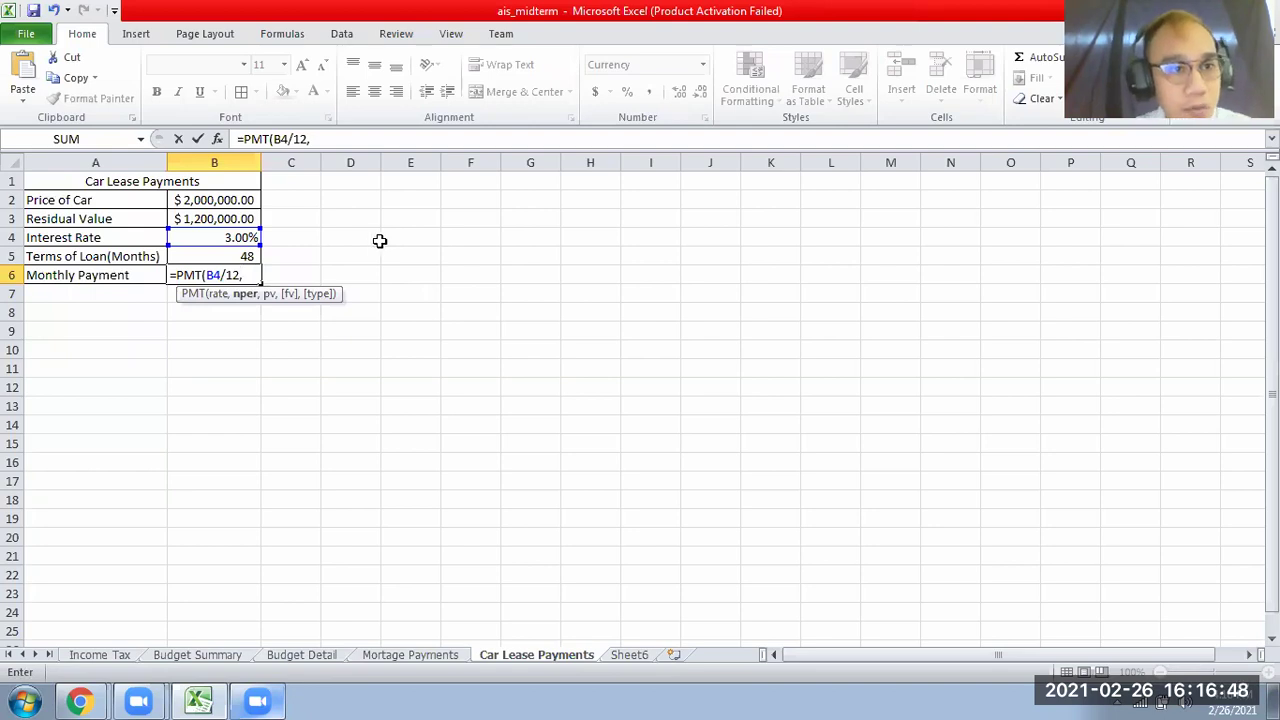
{"action": "left_click", "coordinate": [226, 259]}
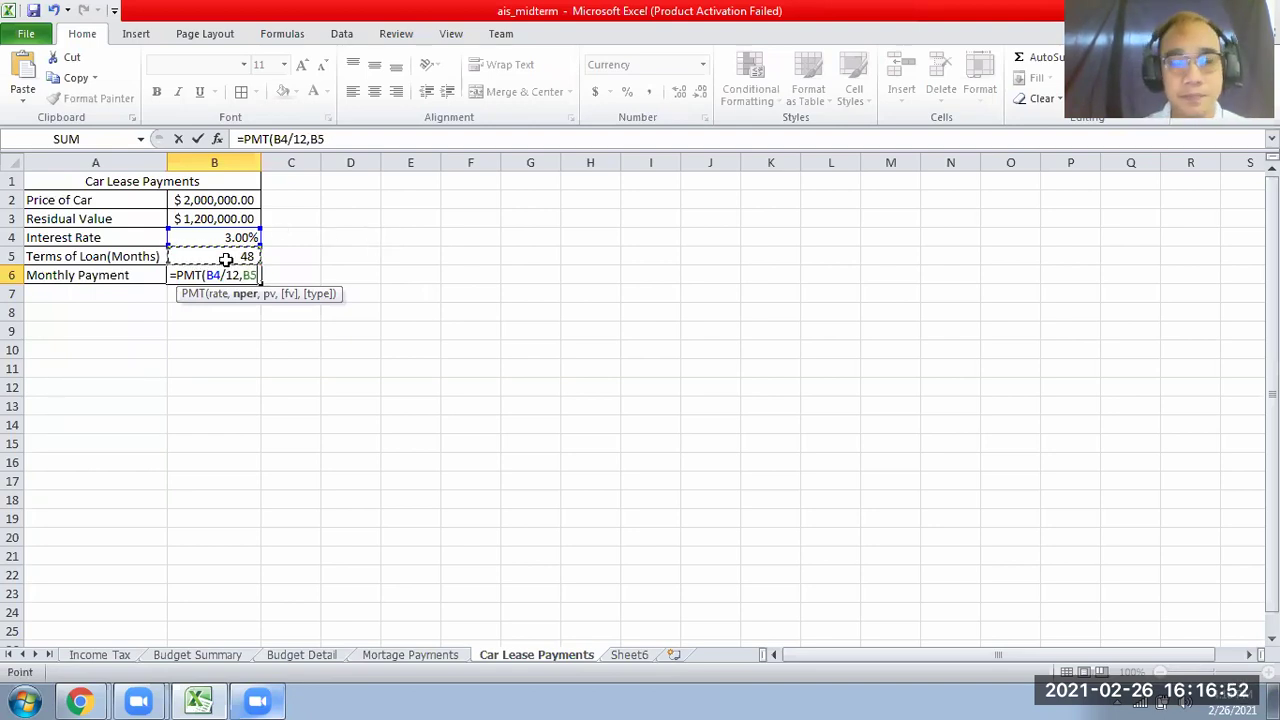
{"action": "type", "text": ","}
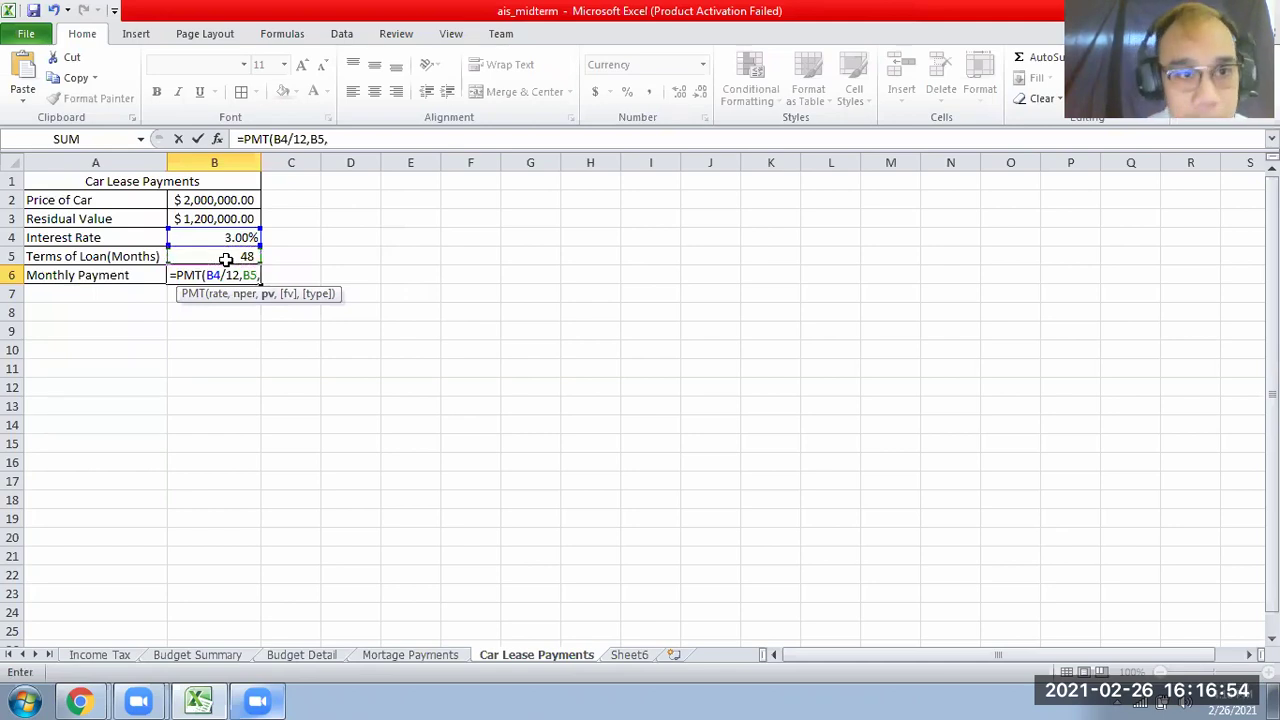
{"action": "type", "text": "-"}
{"action": "left_click", "coordinate": [229, 214]}
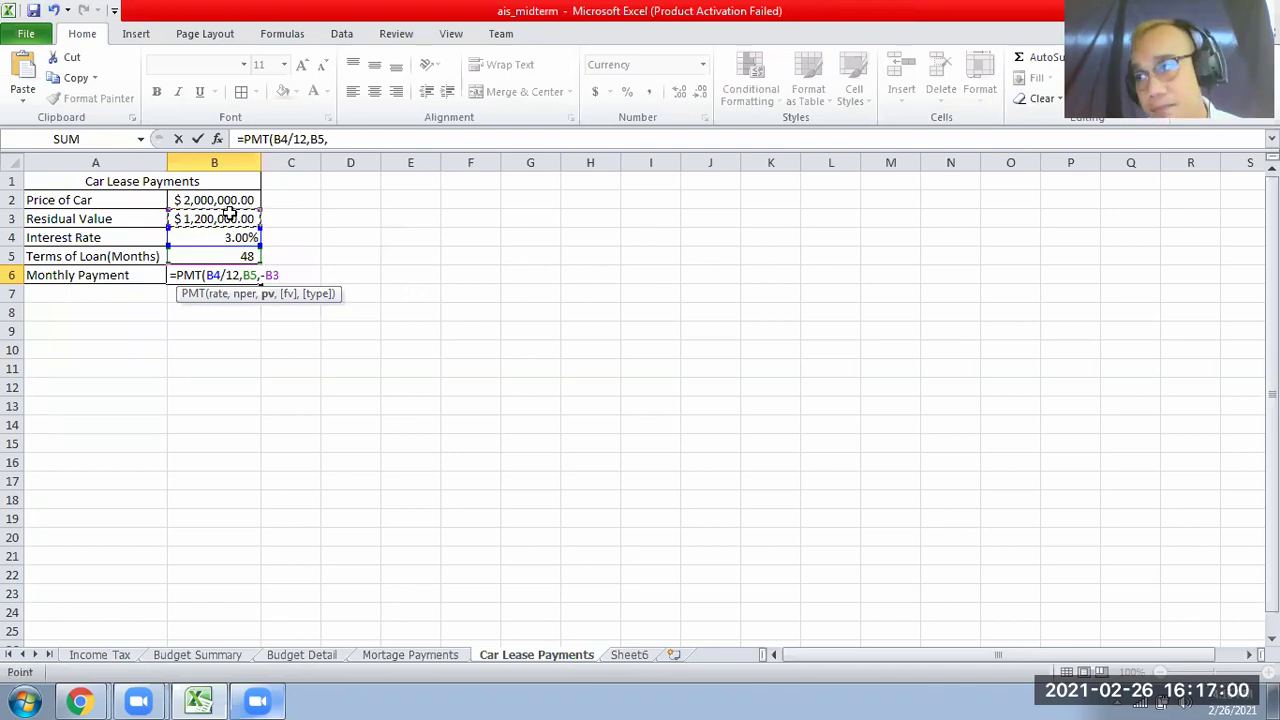
{"action": "type", "text": ","}
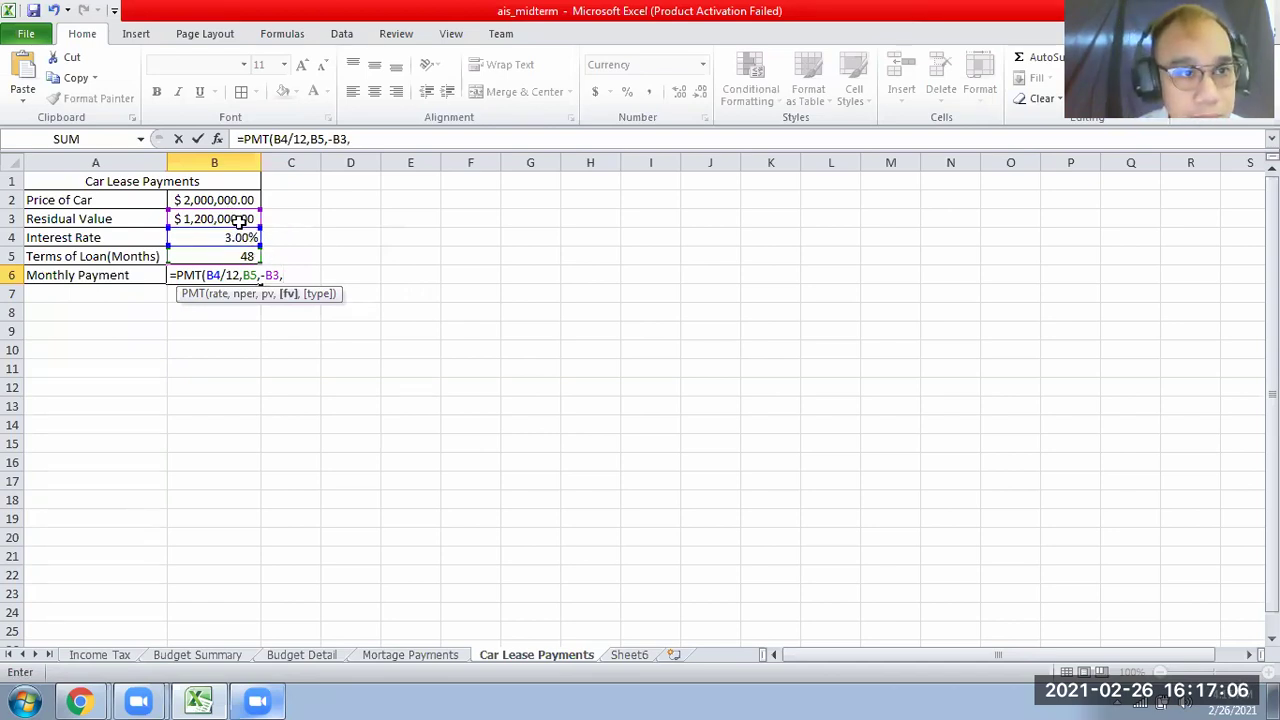
Step: Correct the present value in B6's formula to -B2 and complete it as =PMT(B4/12,B5,-B2,B3,1)
{"action": "left_click", "coordinate": [279, 276]}
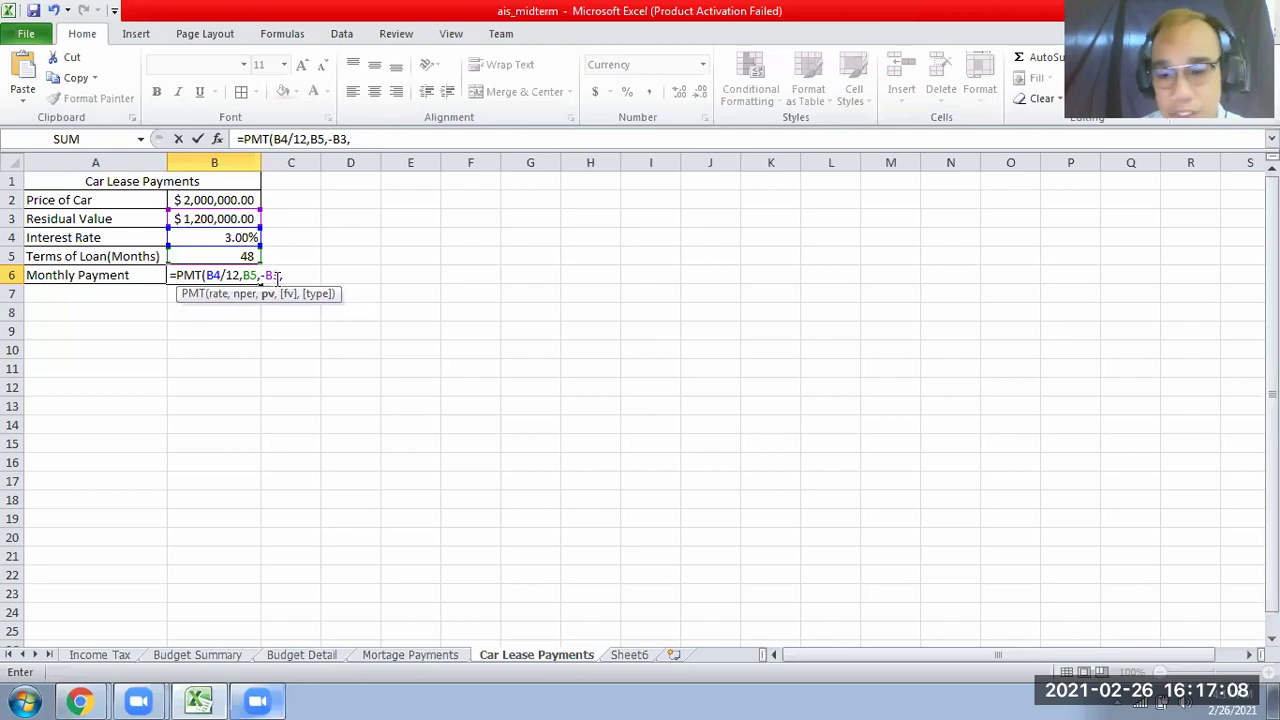
{"action": "key", "text": "BackSpace"}
{"action": "type", "text": "2"}
{"action": "left_click", "coordinate": [300, 283]}
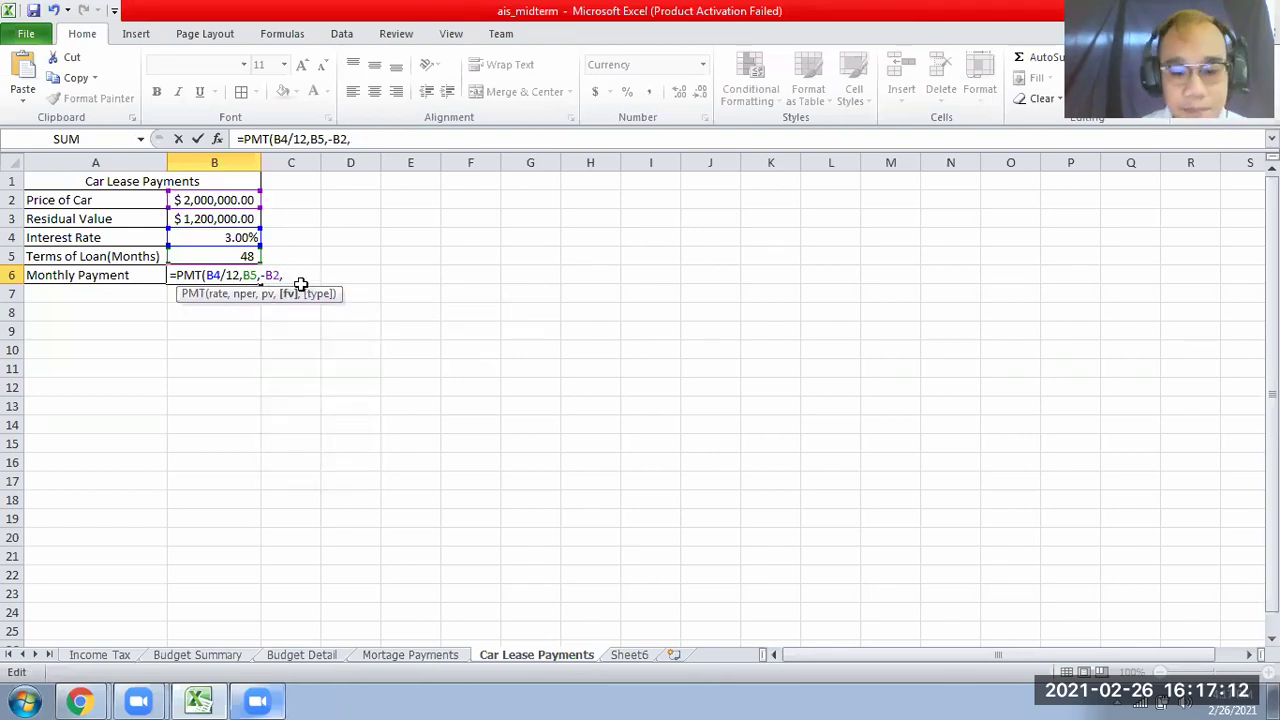
{"action": "left_click", "coordinate": [182, 217]}
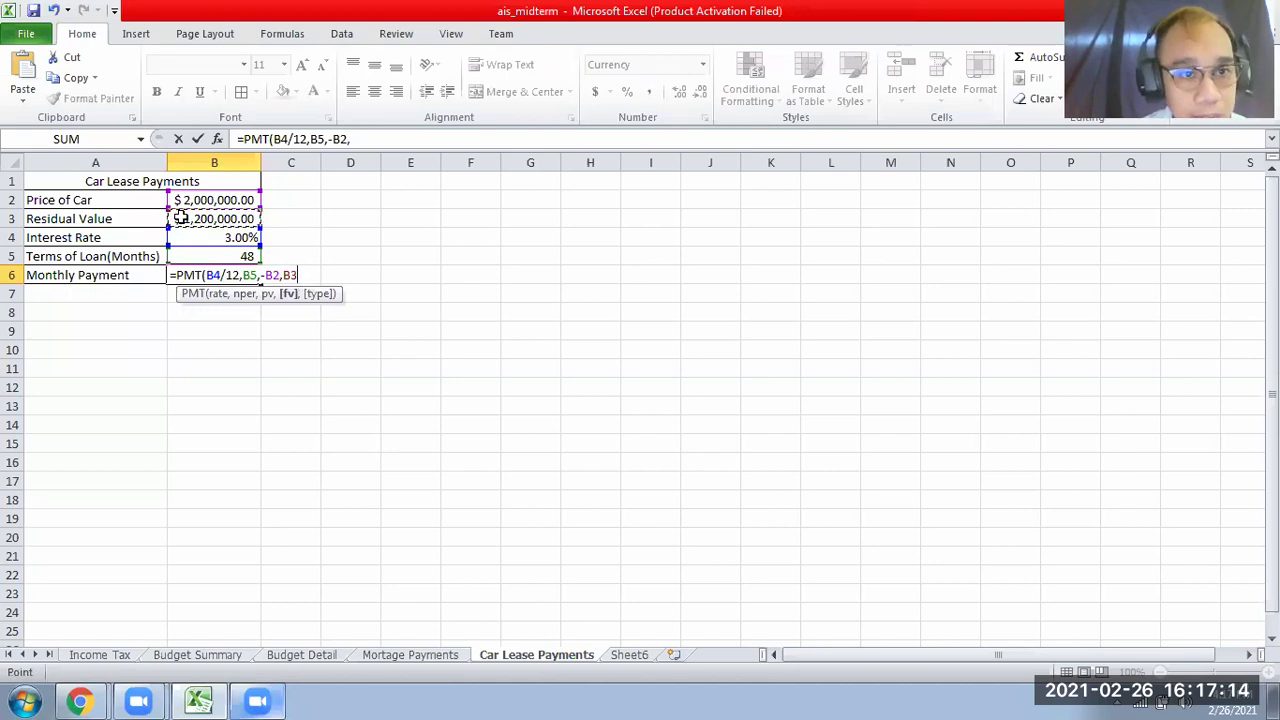
{"action": "type", "text": ","}
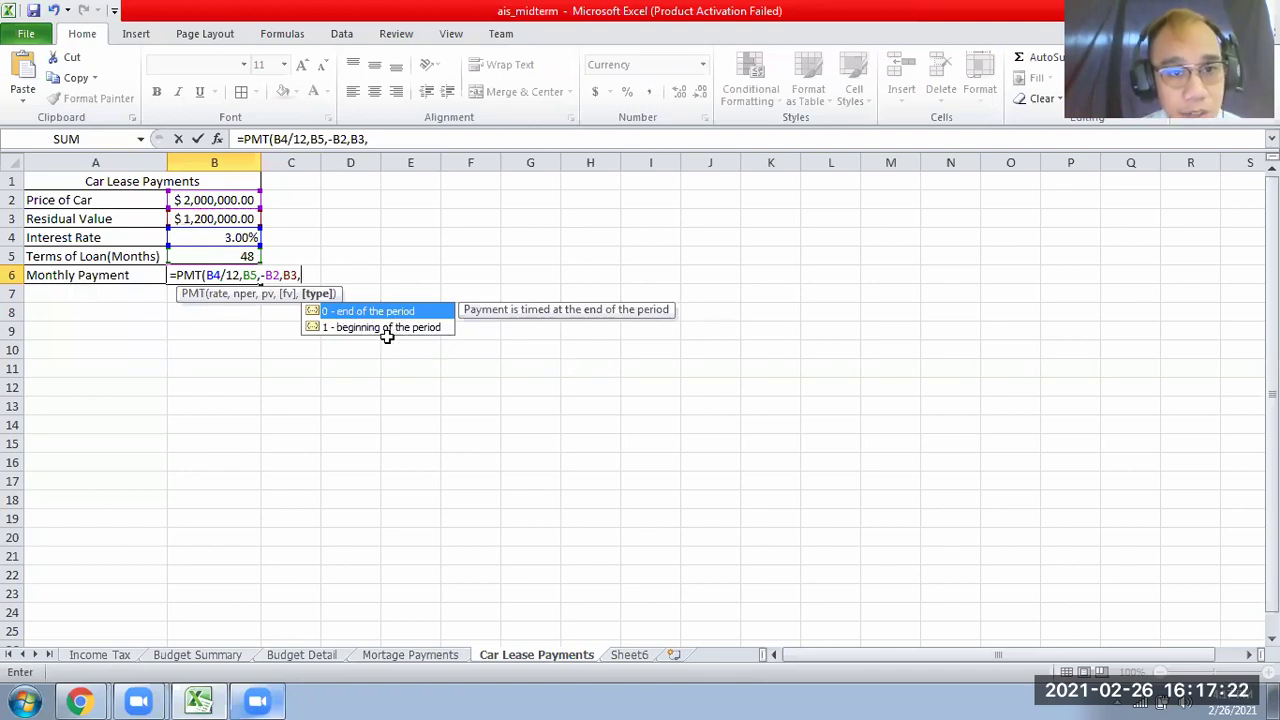
{"action": "type", "text": "1"}
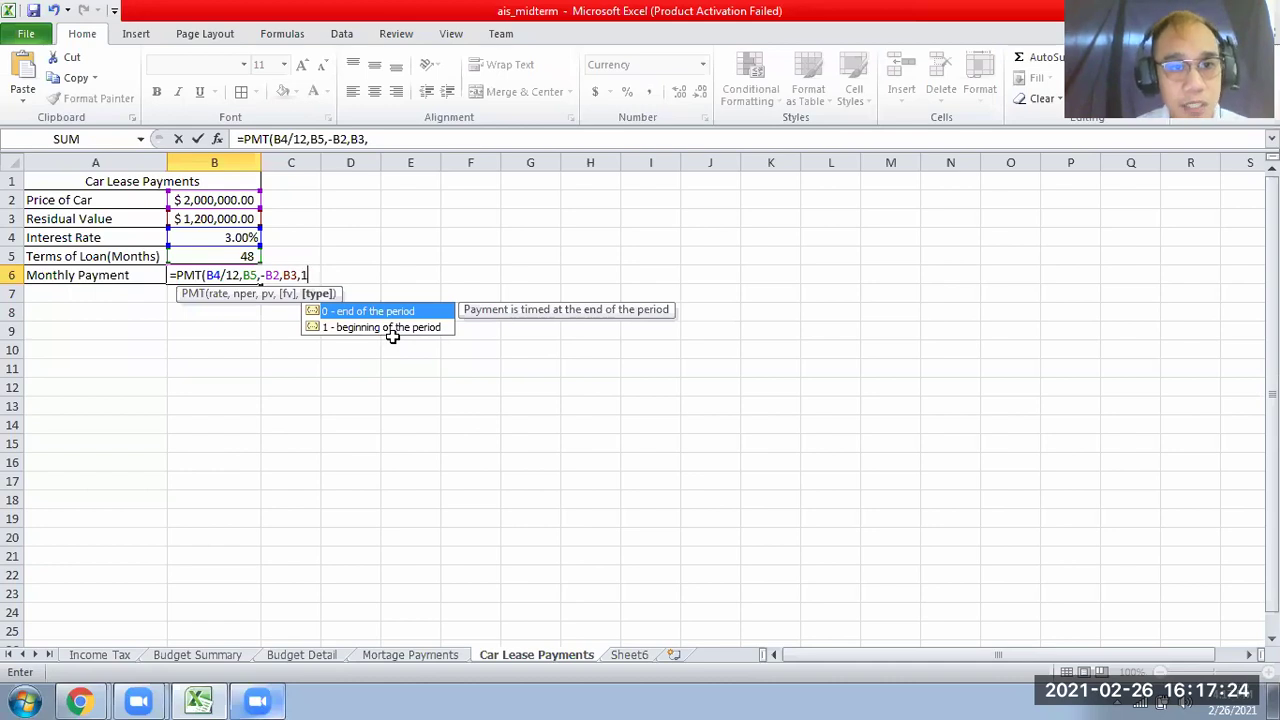
{"action": "type", "text": ")"}
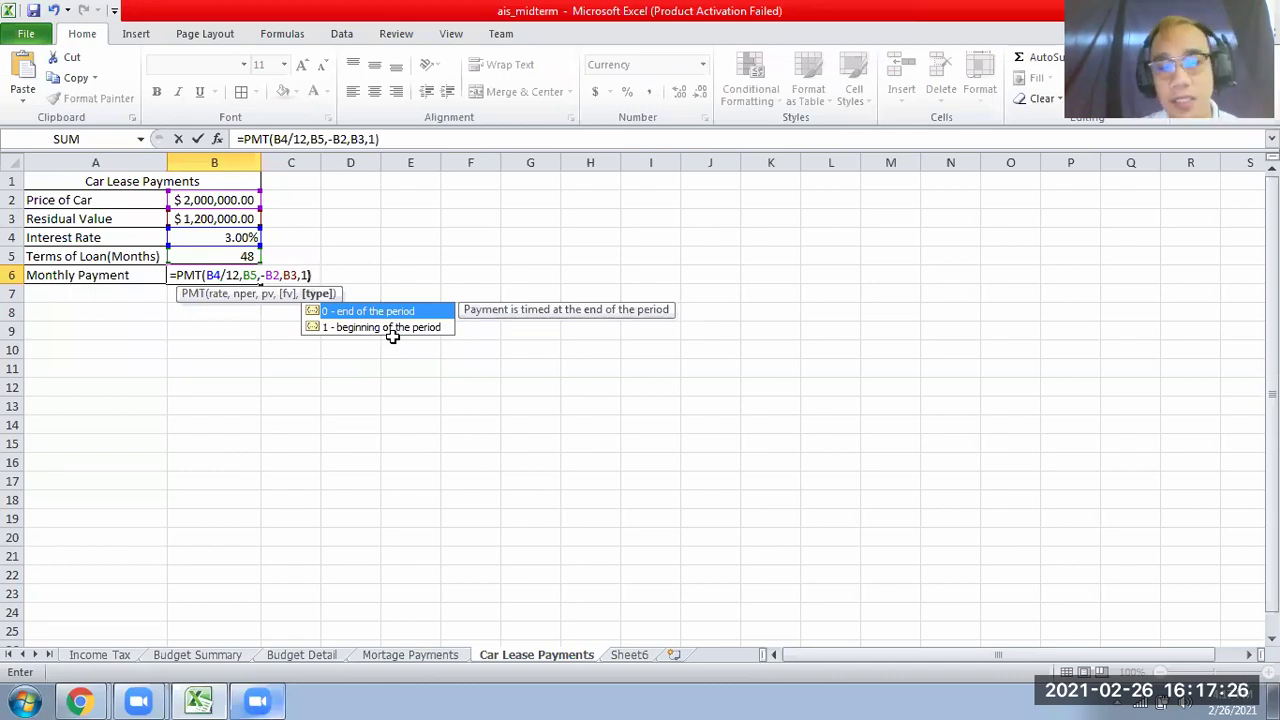
{"action": "key", "text": "Return"}
{"action": "left_click", "coordinate": [237, 325]}
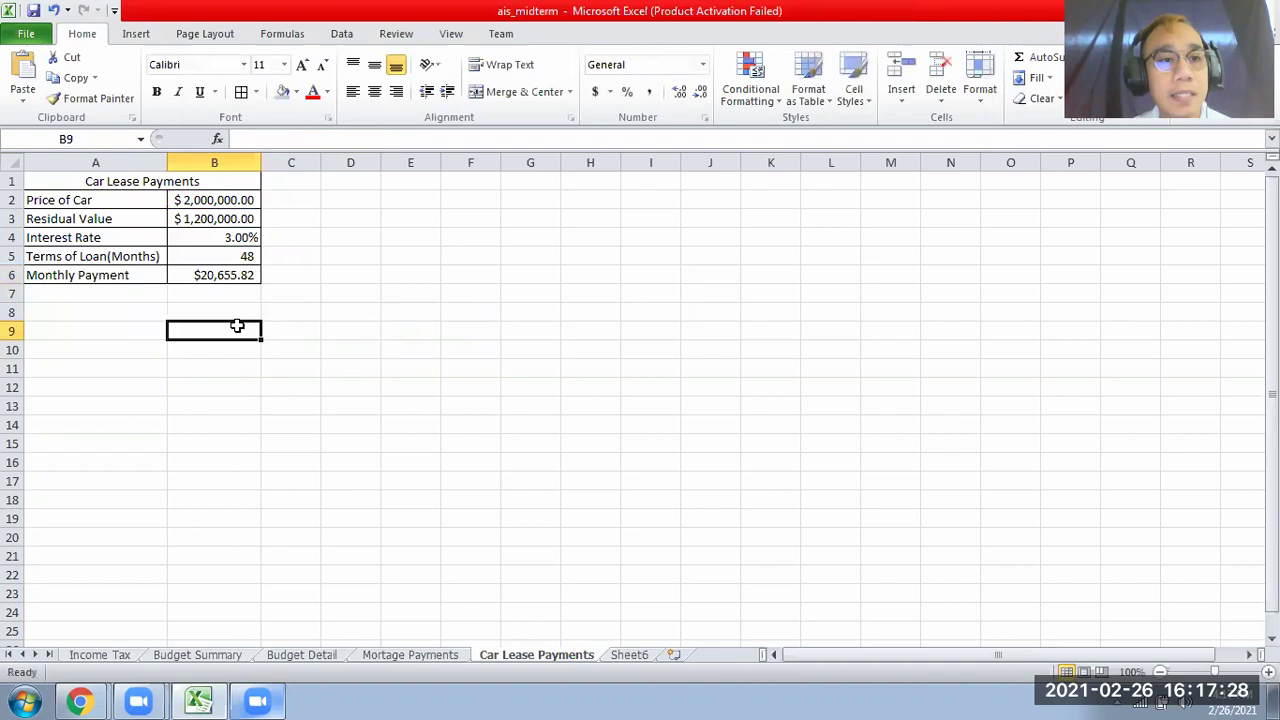
Step: Clear Monthly Payment cell B6 and restart its PMT formula with rate B4/12, periods B5 and present value -B2
{"action": "left_click", "coordinate": [193, 277]}
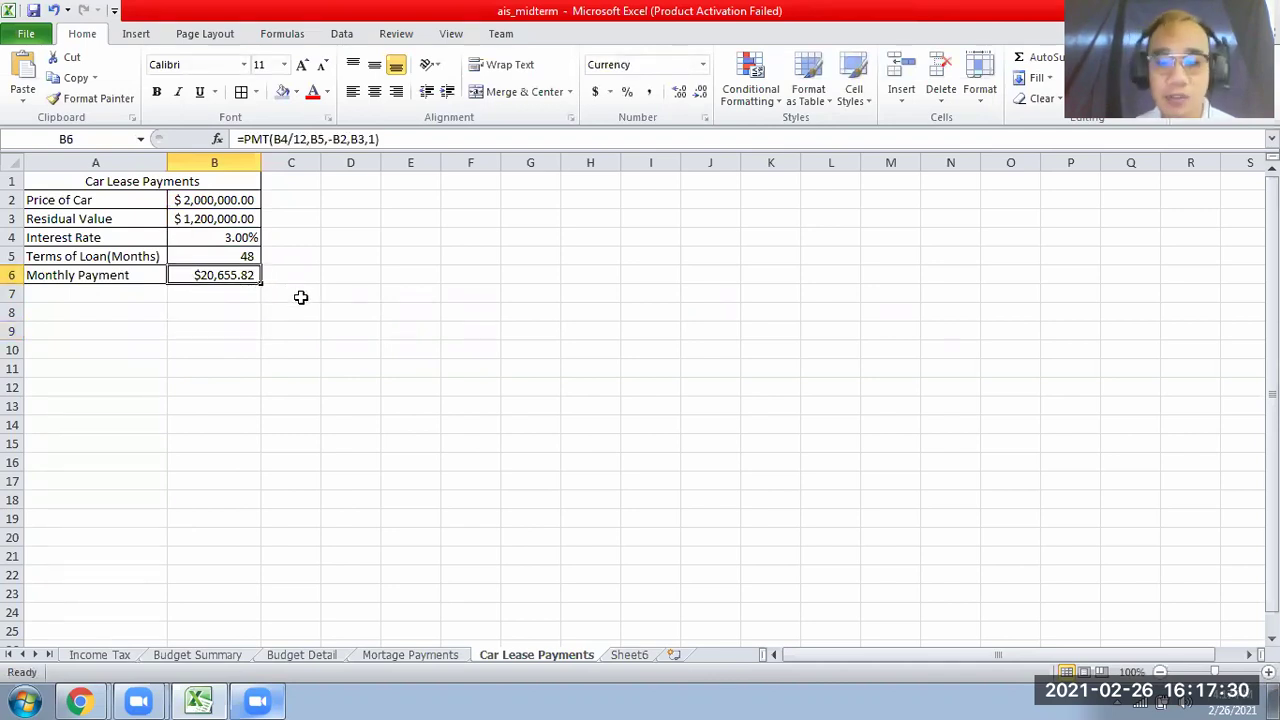
{"action": "key", "text": "Delete"}
{"action": "type", "text": "="}
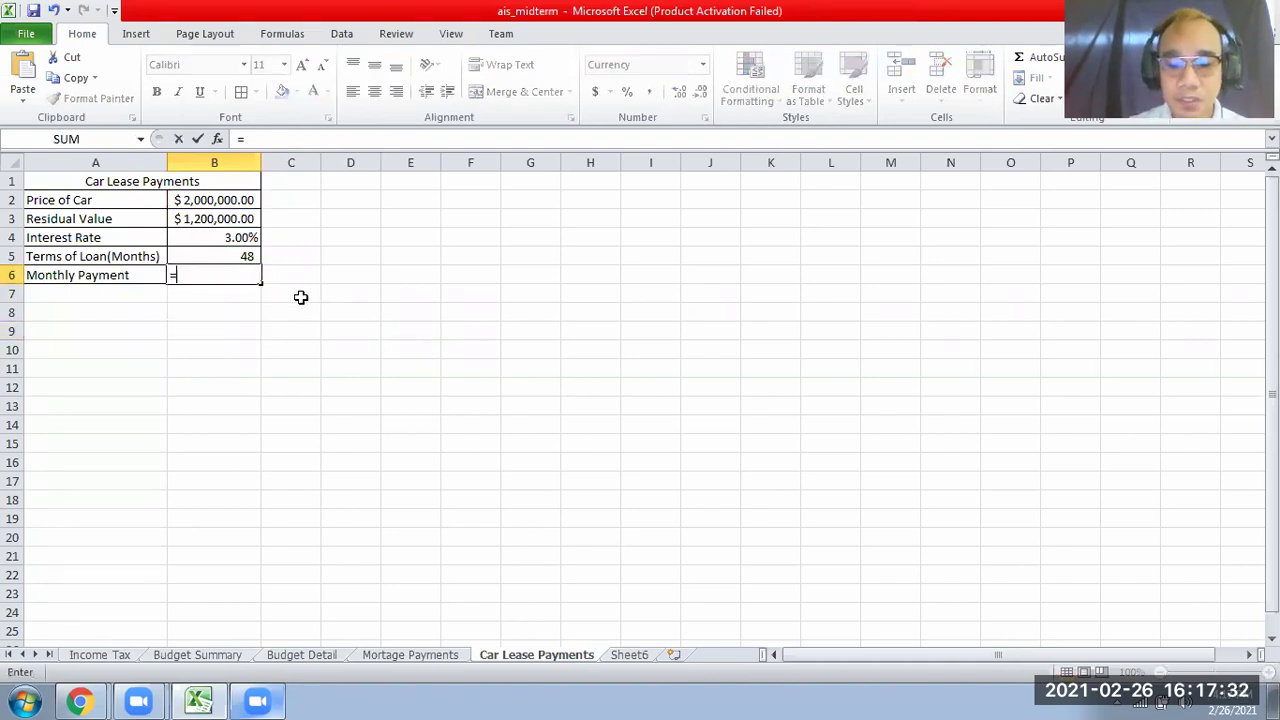
{"action": "type", "text": "=PMT"}
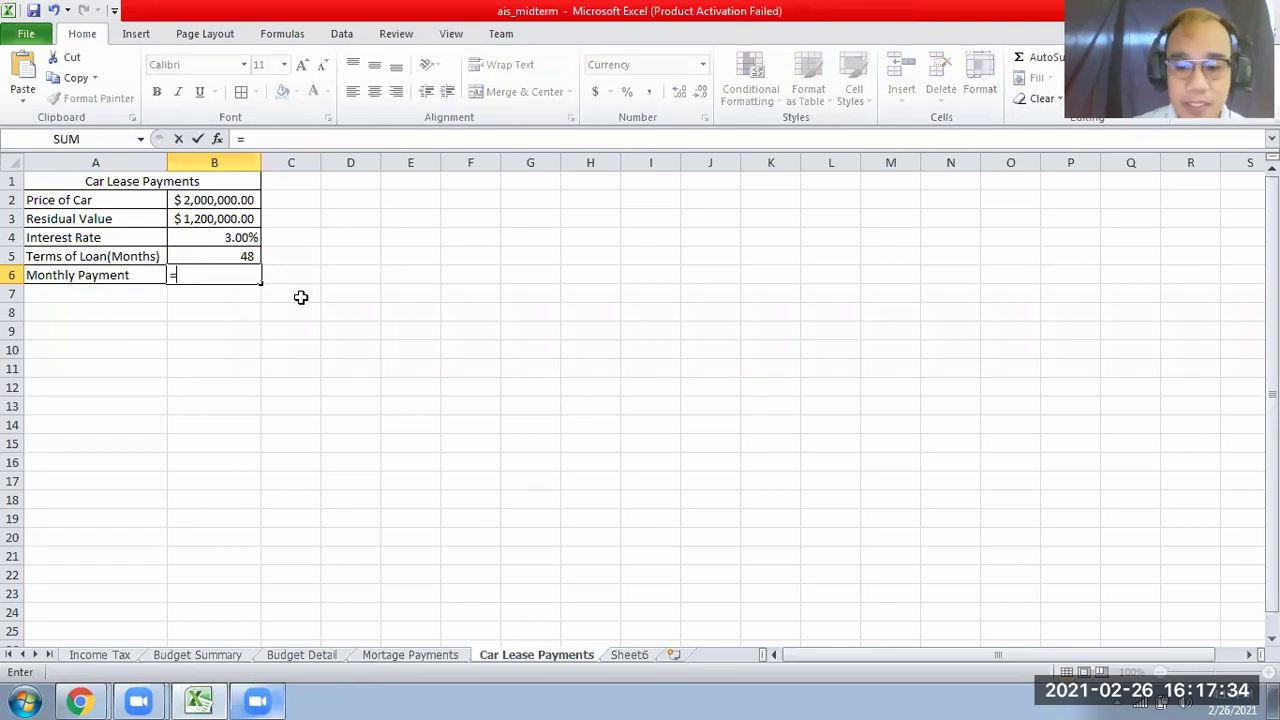
{"action": "type", "text": "("}
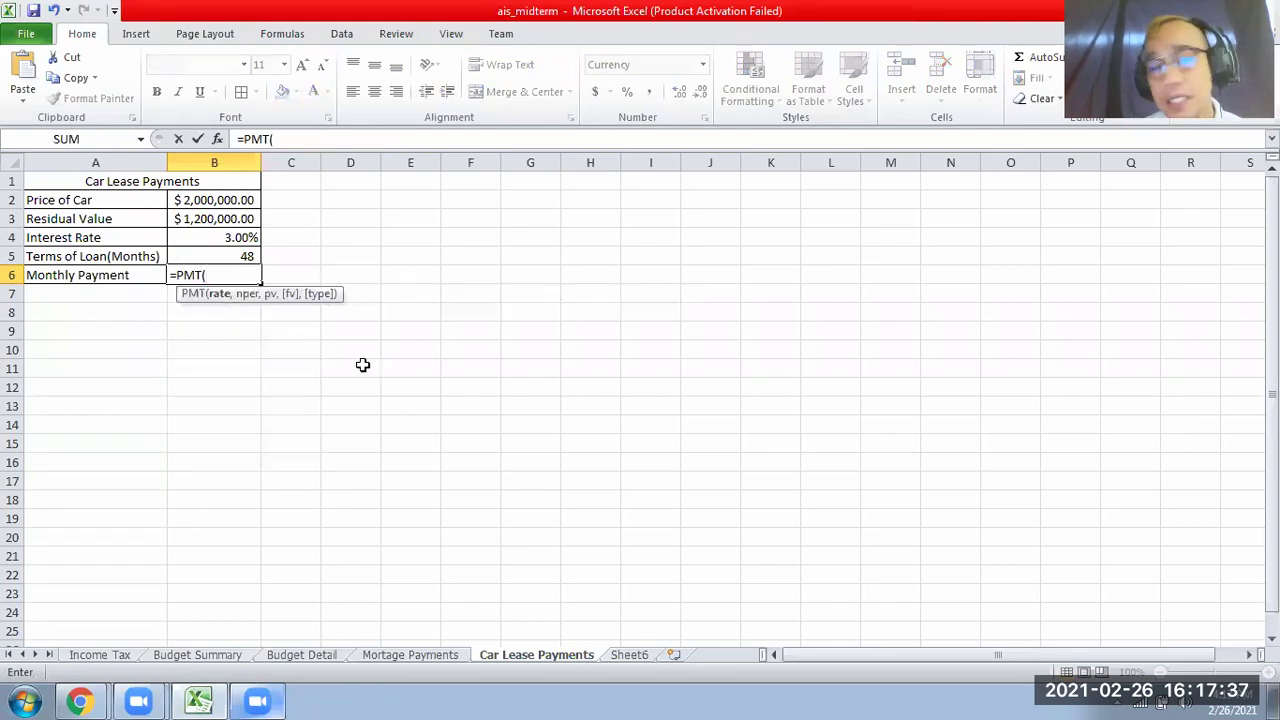
{"action": "left_click", "coordinate": [208, 241]}
{"action": "type", "text": "/12,"}
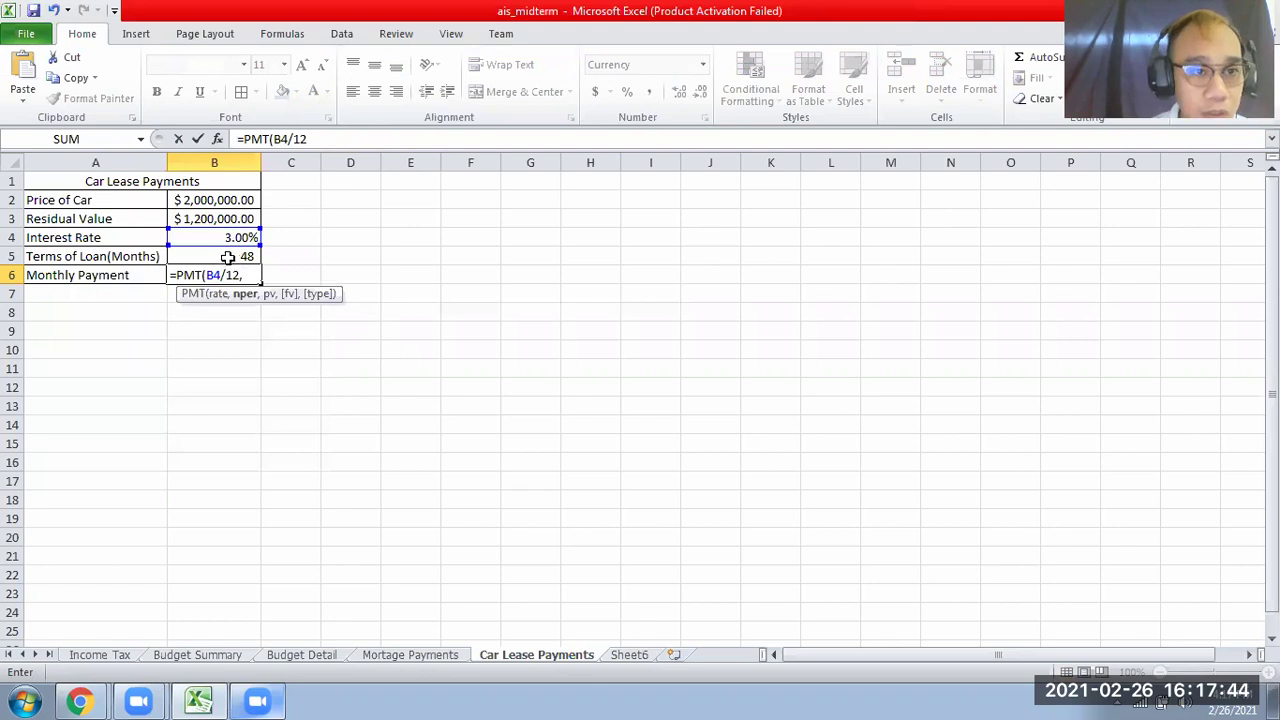
{"action": "left_click", "coordinate": [226, 255]}
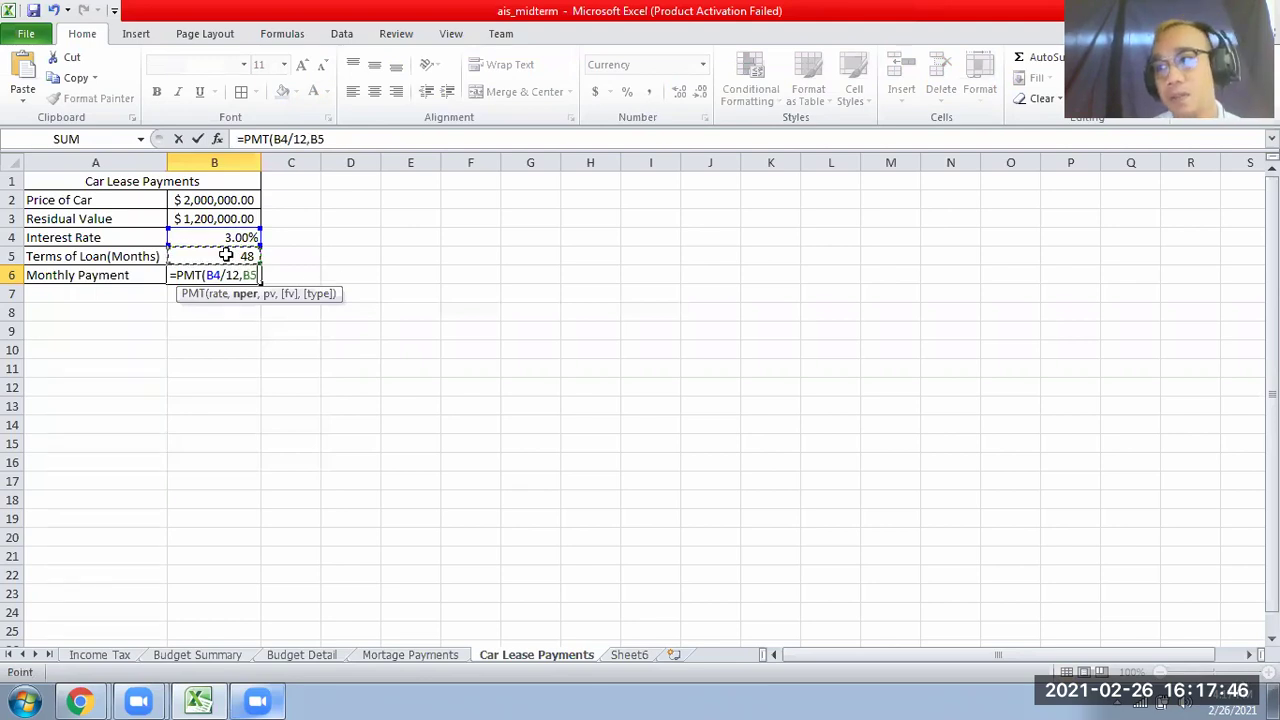
{"action": "type", "text": ","}
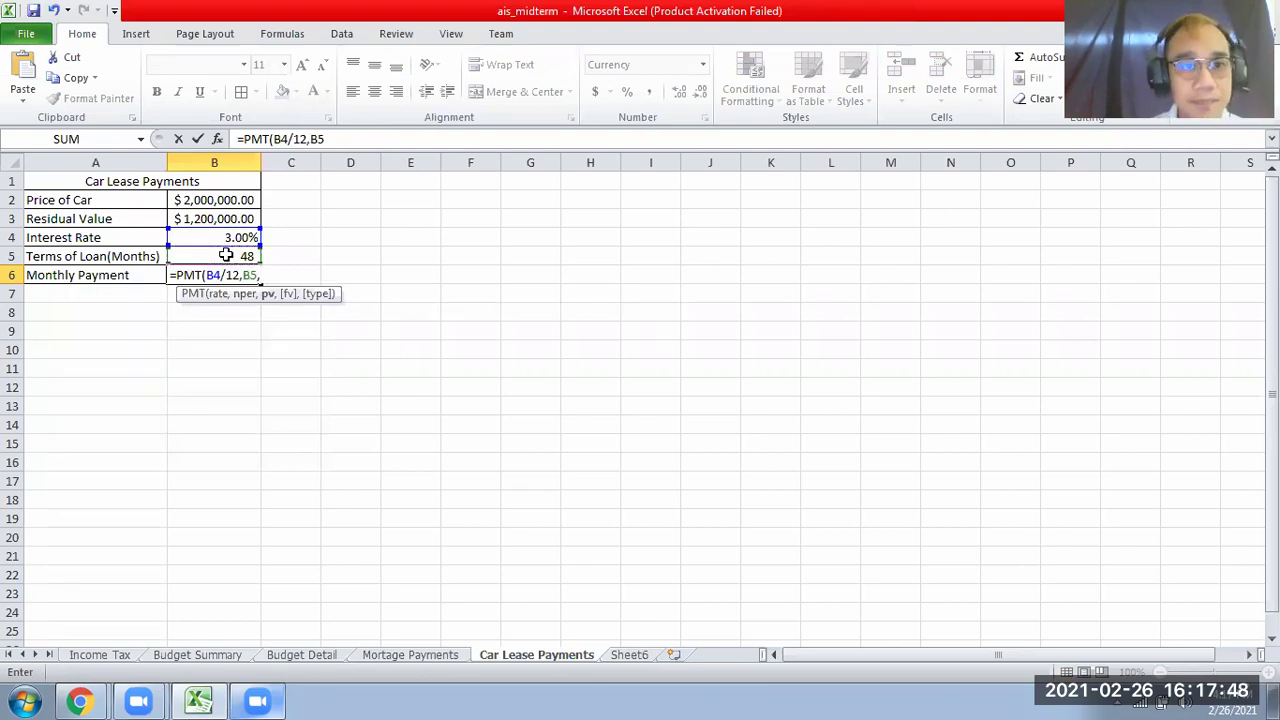
{"action": "type", "text": "-"}
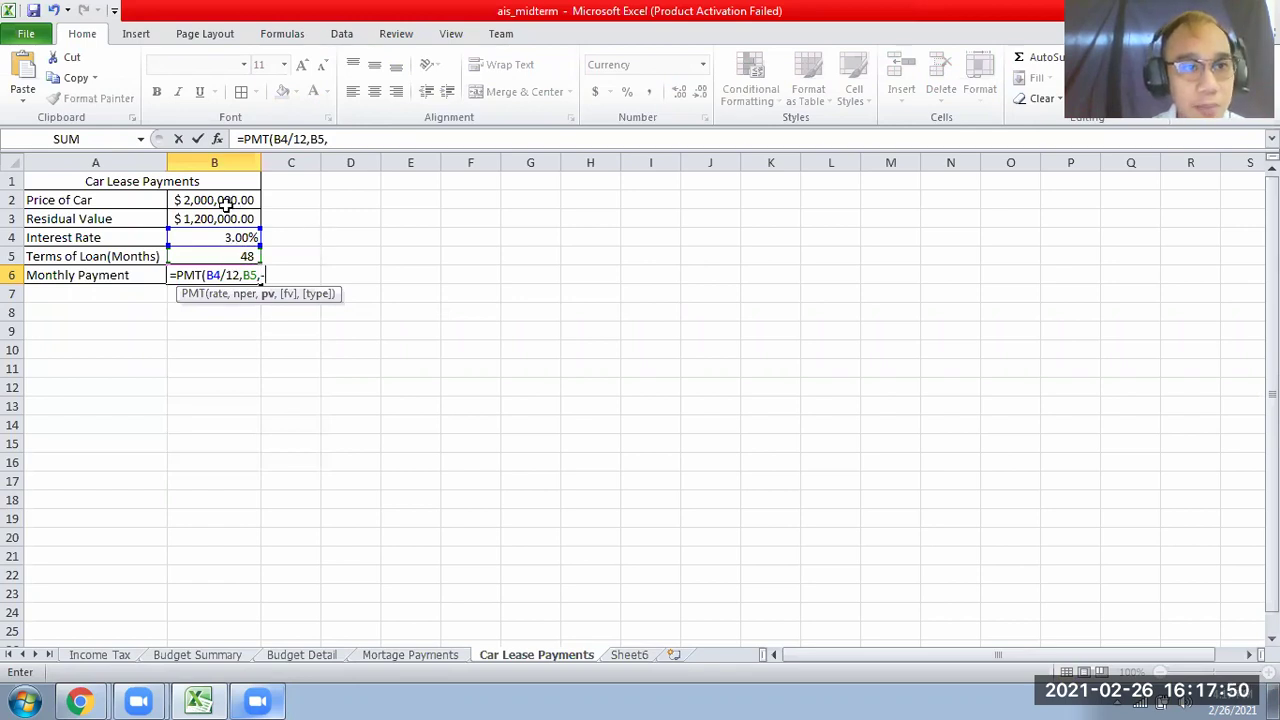
{"action": "left_click", "coordinate": [224, 198]}
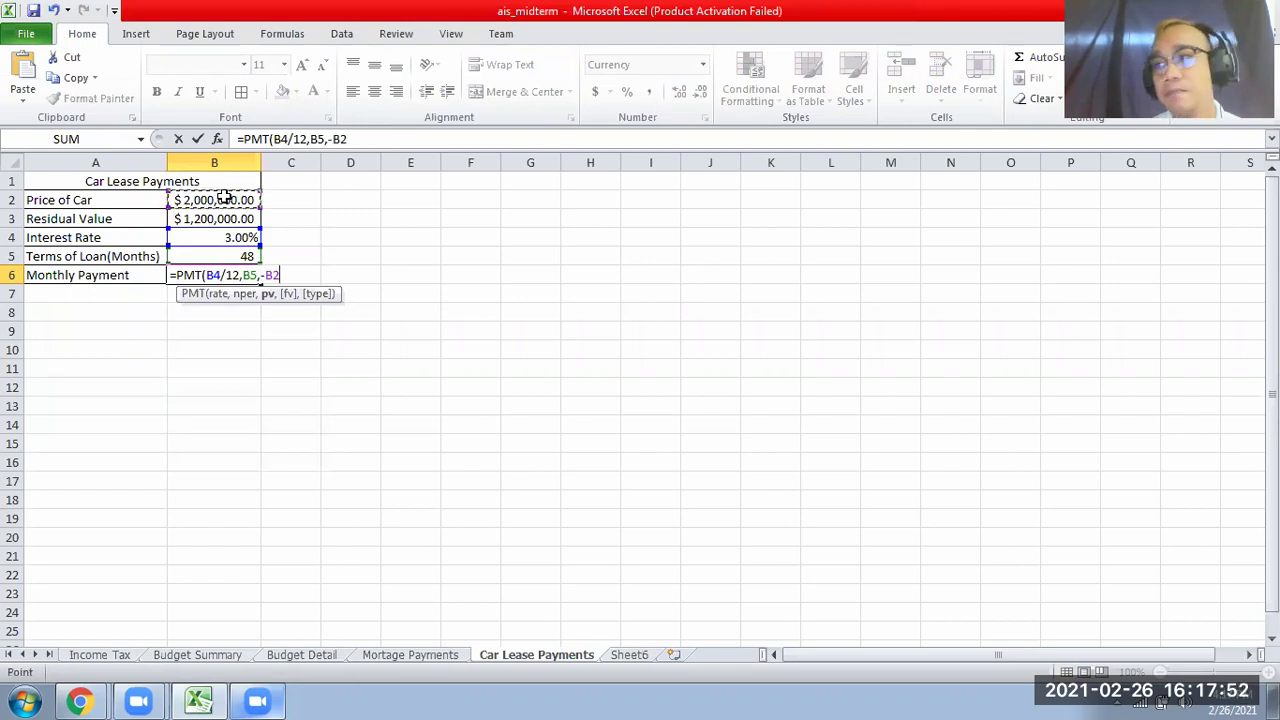
Step: Complete the PMT formula in B6 with future value B3 and payment type 1, then select the cell to review it
{"action": "type", "text": ","}
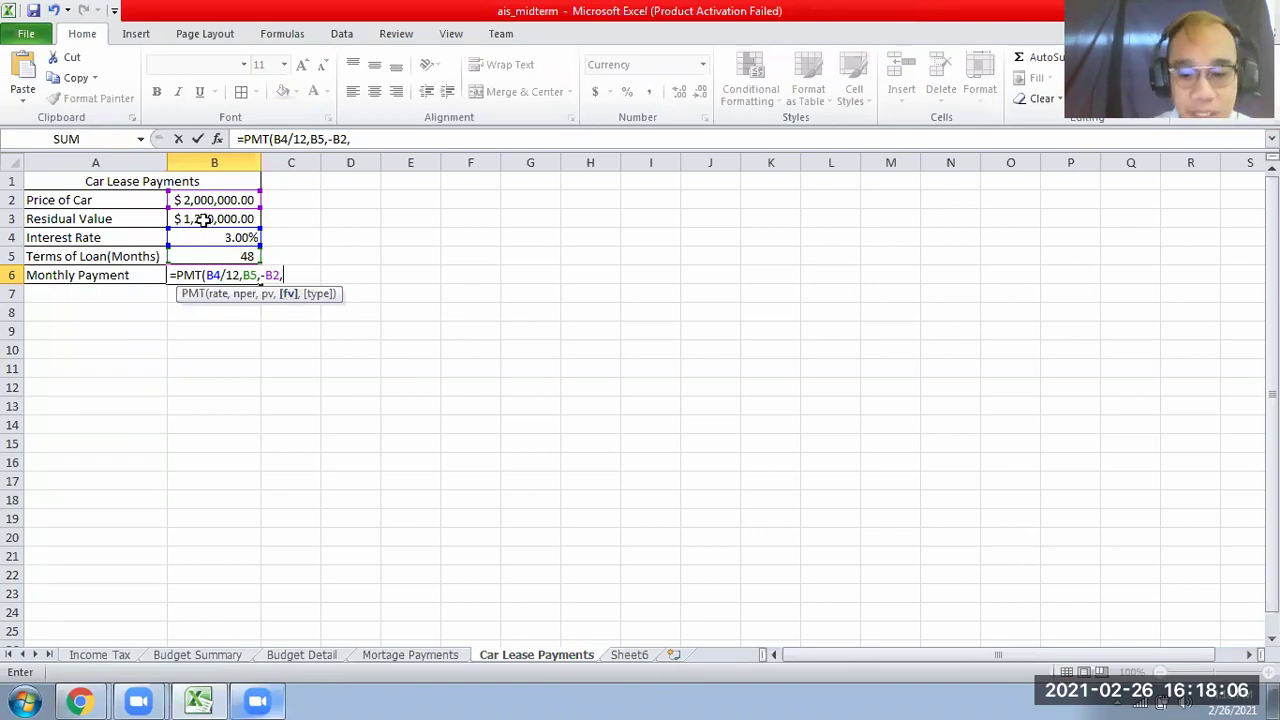
{"action": "type", "text": ","}
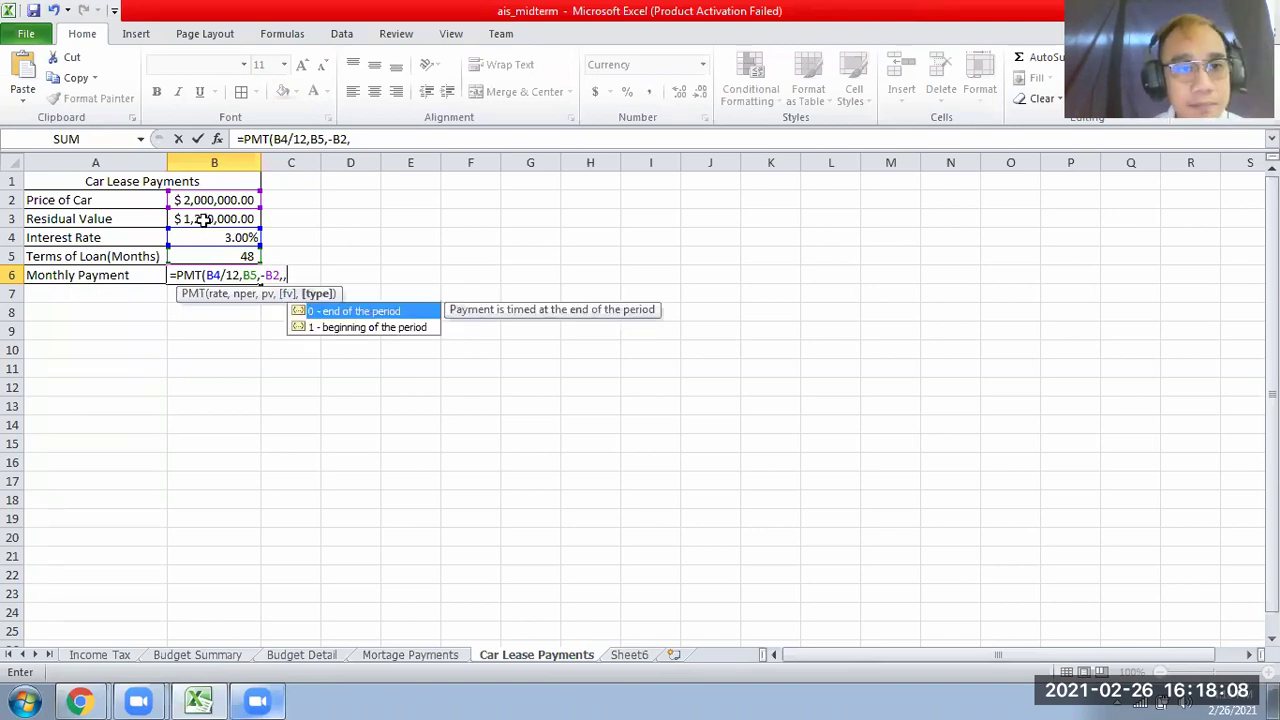
{"action": "key", "text": "BackSpace"}
{"action": "left_click", "coordinate": [224, 218]}
{"action": "type", "text": ","}
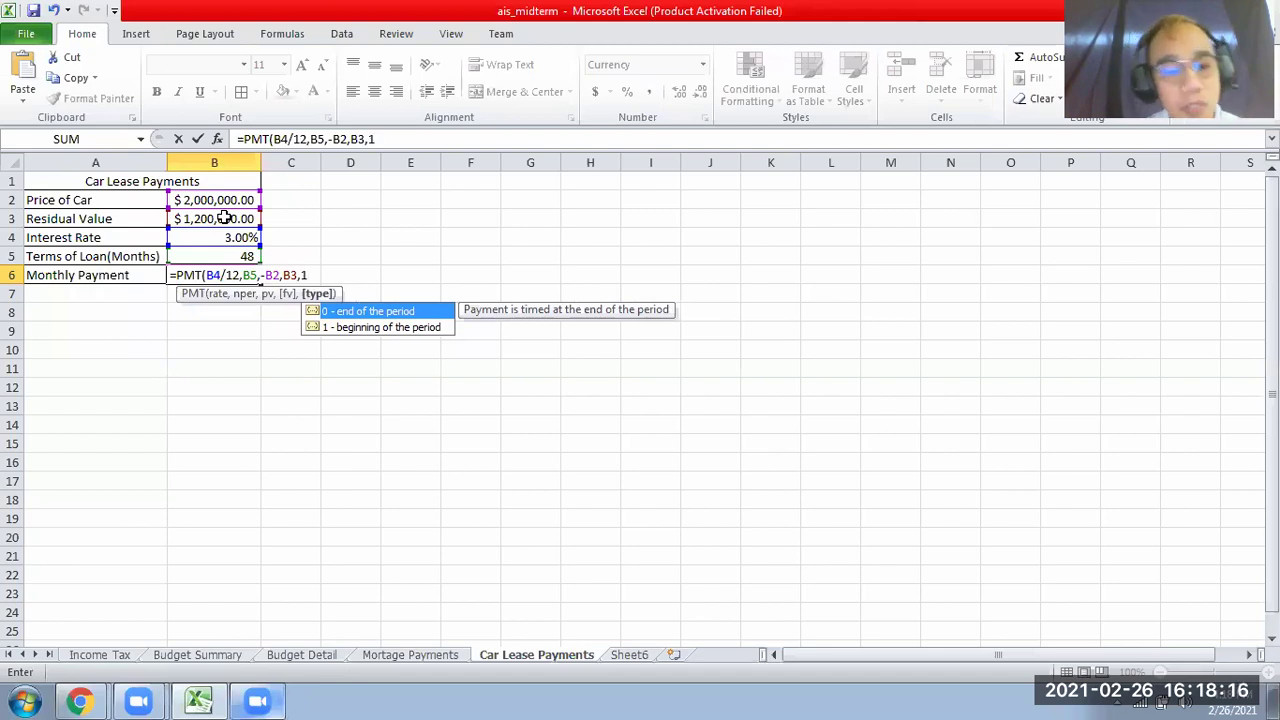
{"action": "type", "text": "1)"}
{"action": "key", "text": "Return"}
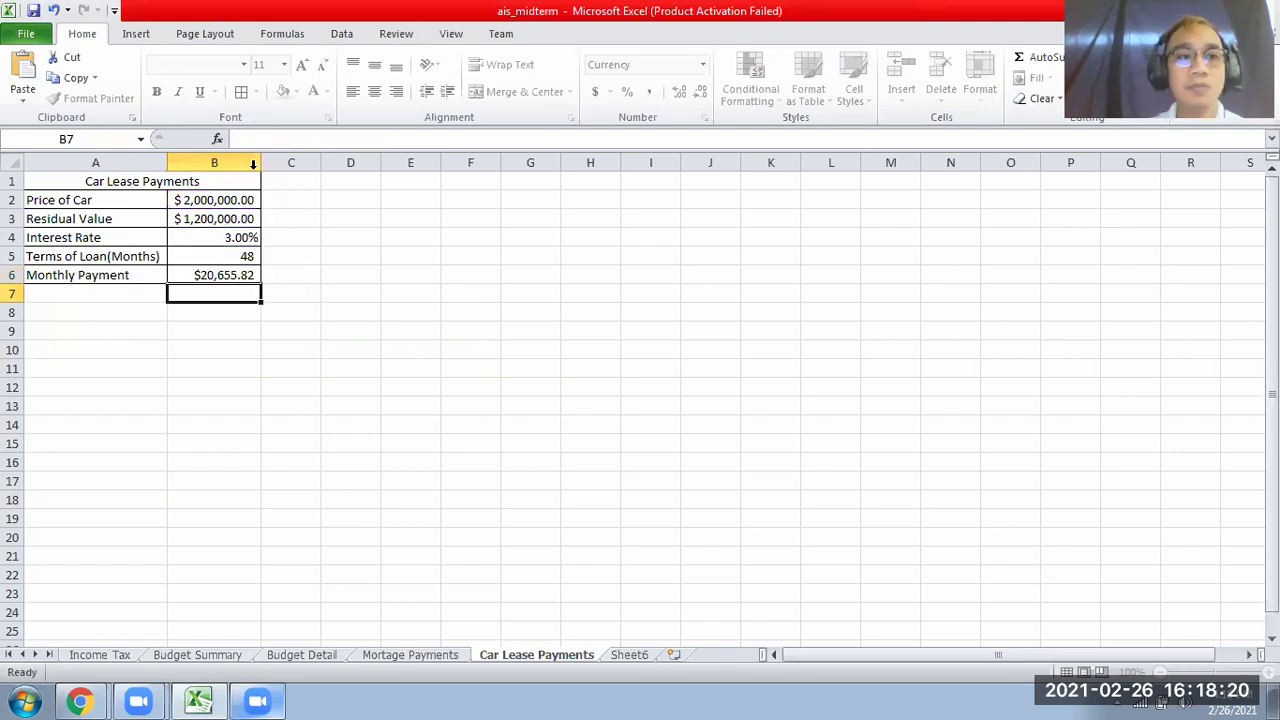
{"action": "left_click", "coordinate": [218, 275]}
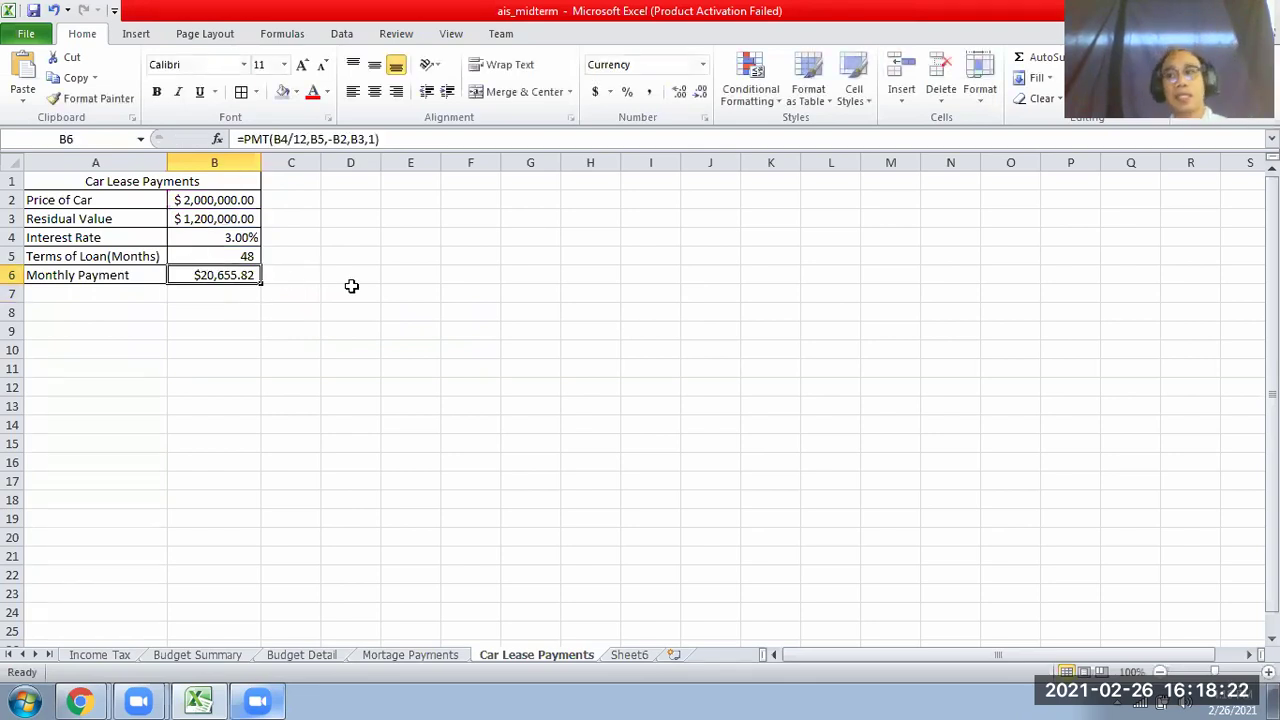
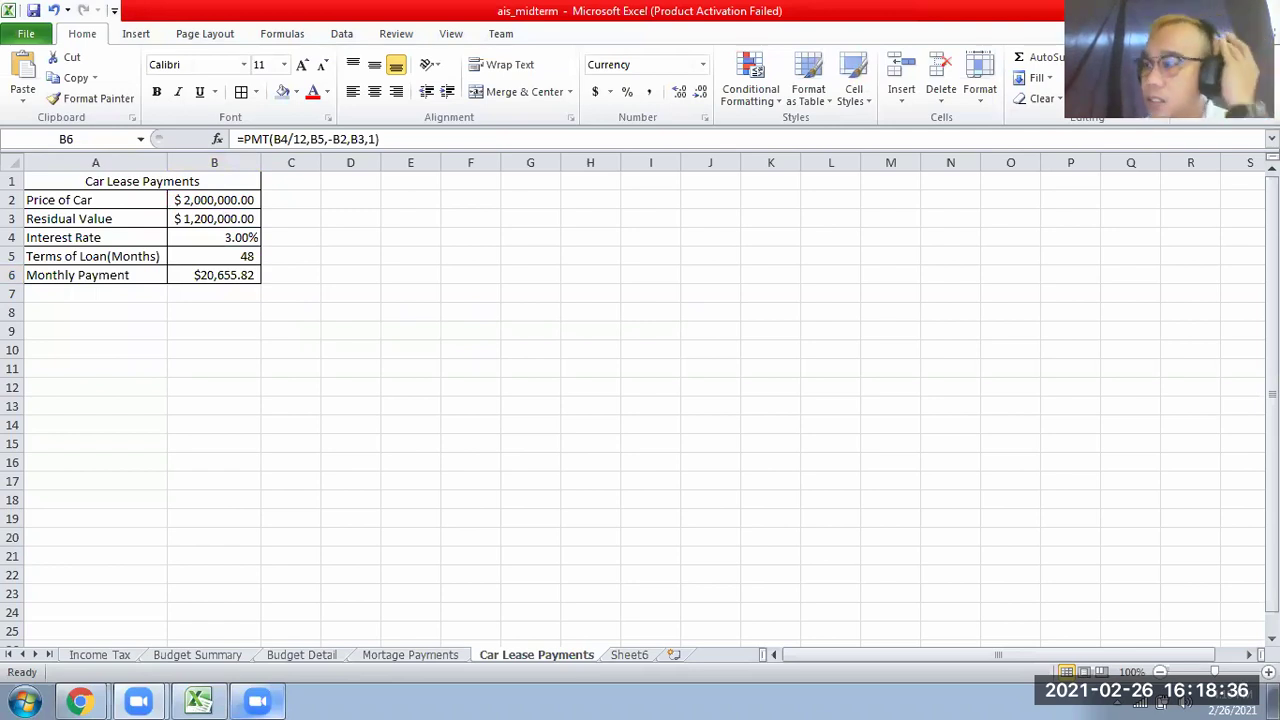
Step: On the Car Lease Payments sheet, start a practice PMT formula in cell B8 with rate B4/12 and periods B5
{"action": "left_click", "coordinate": [240, 292]}
{"action": "left_click", "coordinate": [236, 310]}
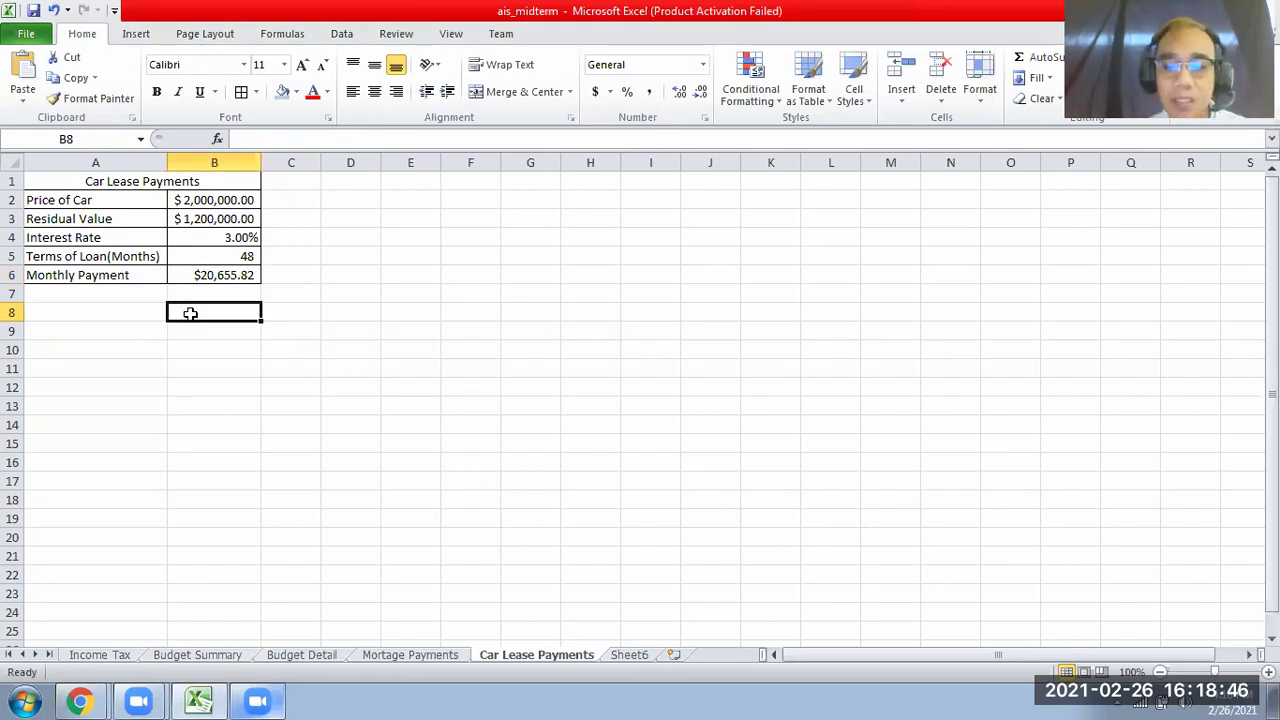
{"action": "type", "text": "=PMb"}
{"action": "key", "text": "BackSpace"}
{"action": "type", "text": "T("}
{"action": "left_click", "coordinate": [224, 240]}
{"action": "type", "text": "/"}
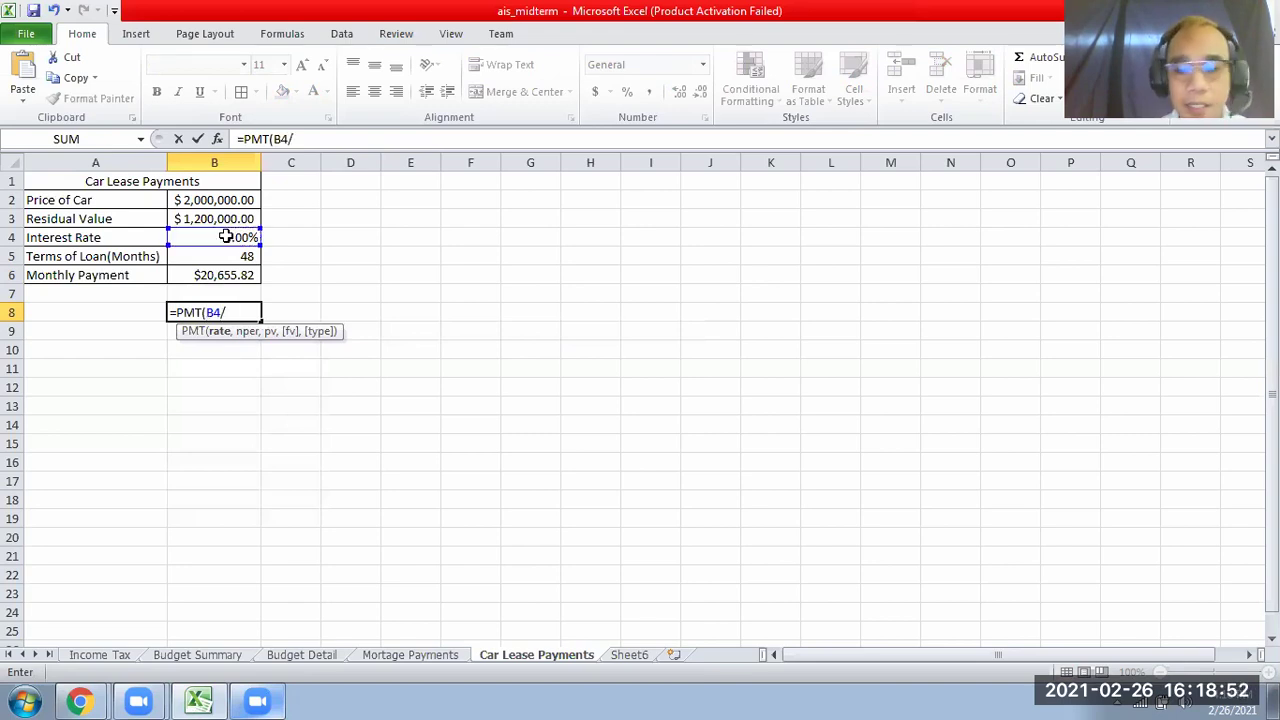
{"action": "type", "text": "12,"}
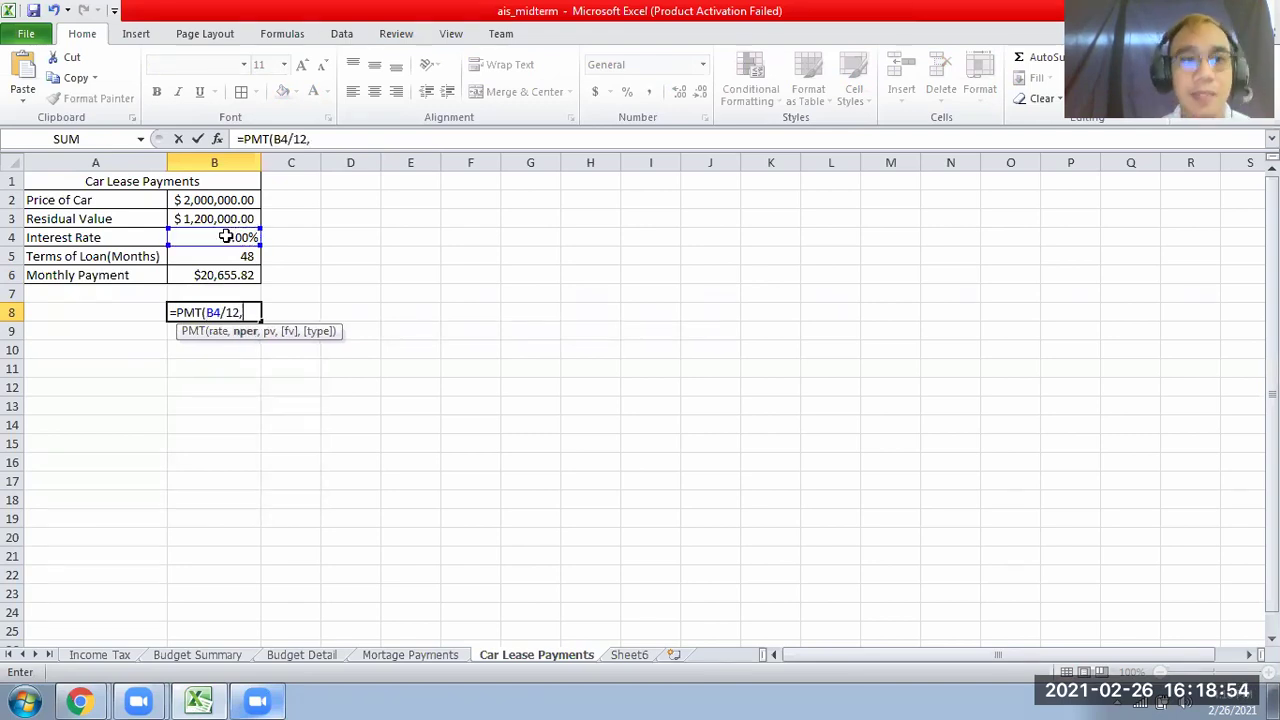
{"action": "left_click", "coordinate": [197, 256]}
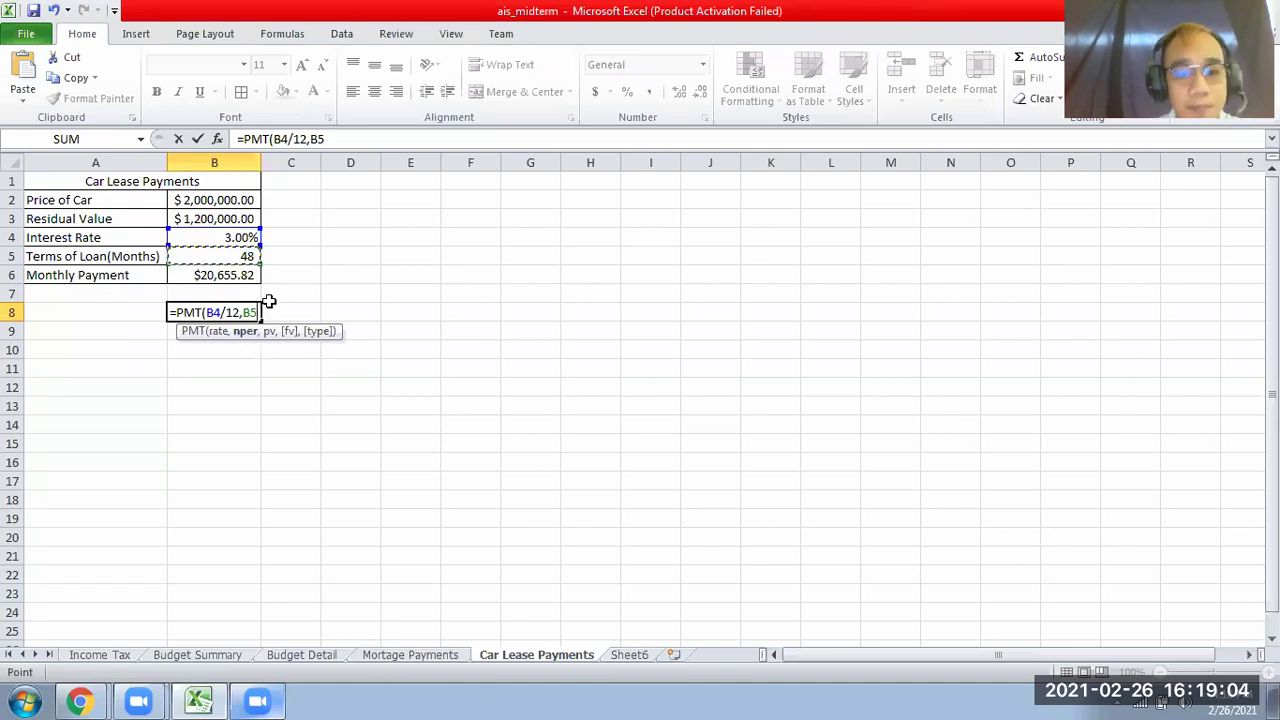
{"action": "type", "text": ","}
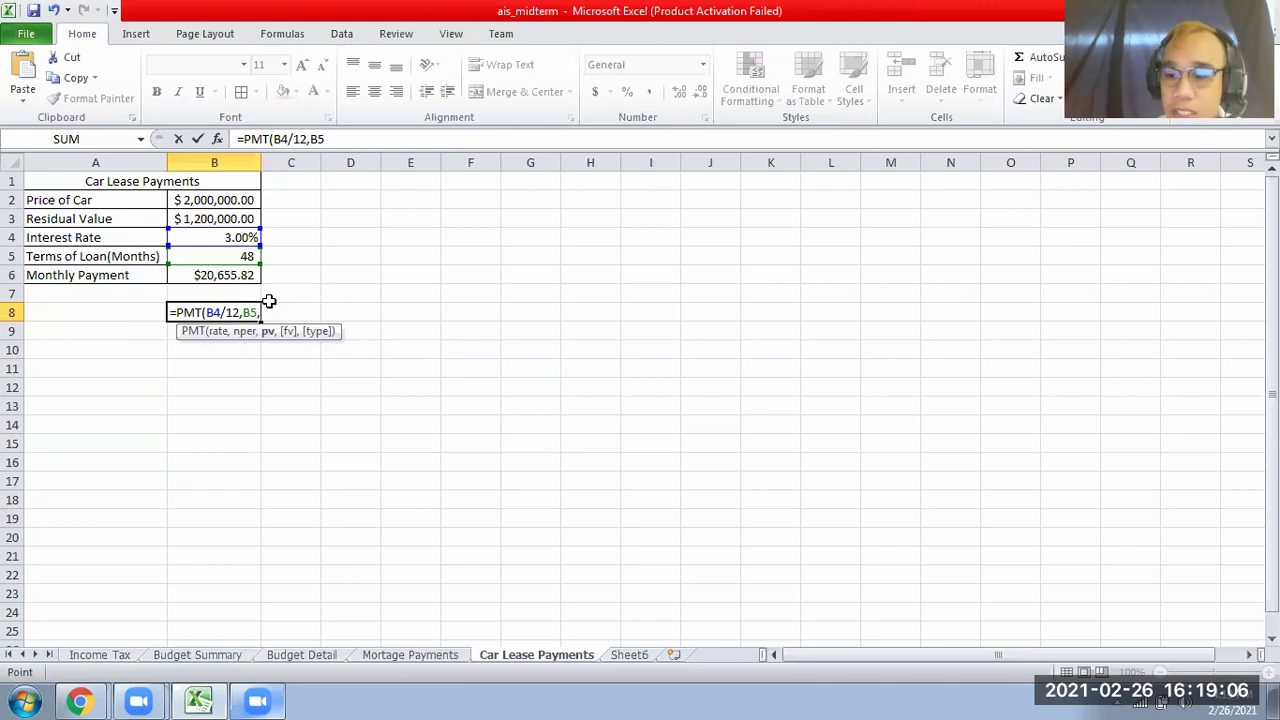
Step: Complete the PMT formula in B8 with present value -B2, future value B3 and payment type 1
{"action": "type", "text": "-"}
{"action": "left_click", "coordinate": [209, 197]}
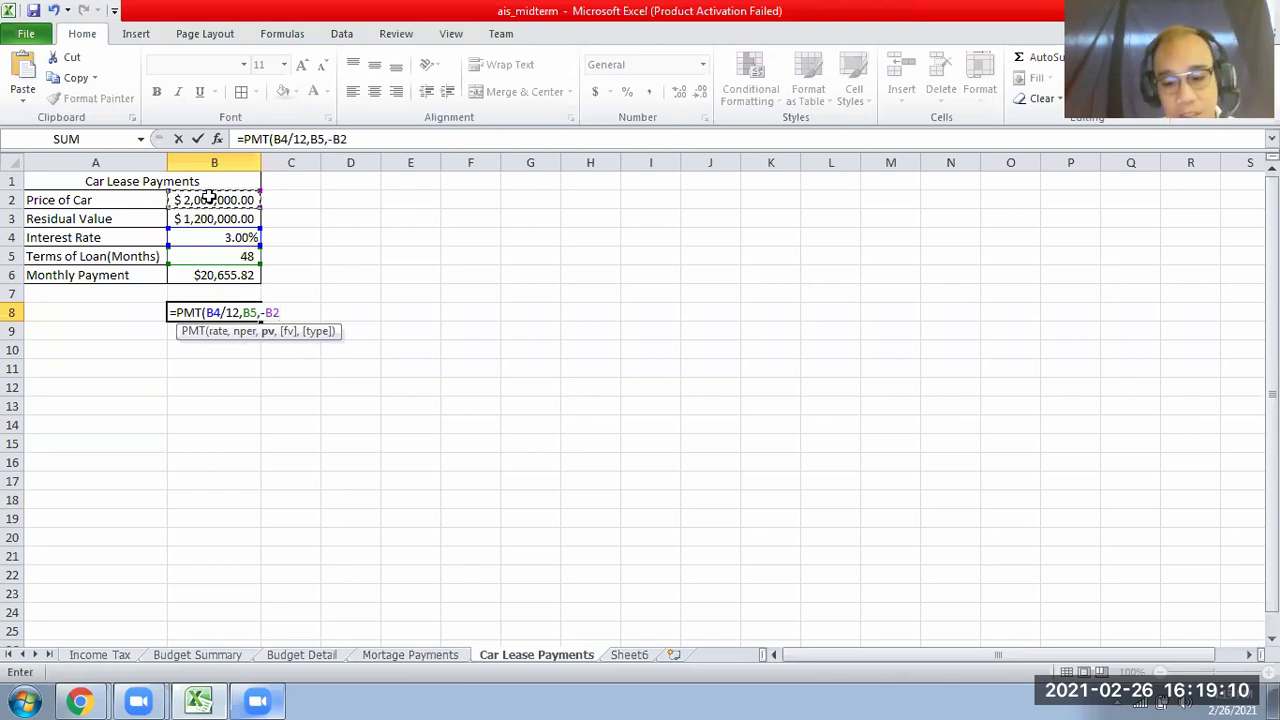
{"action": "type", "text": ","}
{"action": "left_click", "coordinate": [226, 219]}
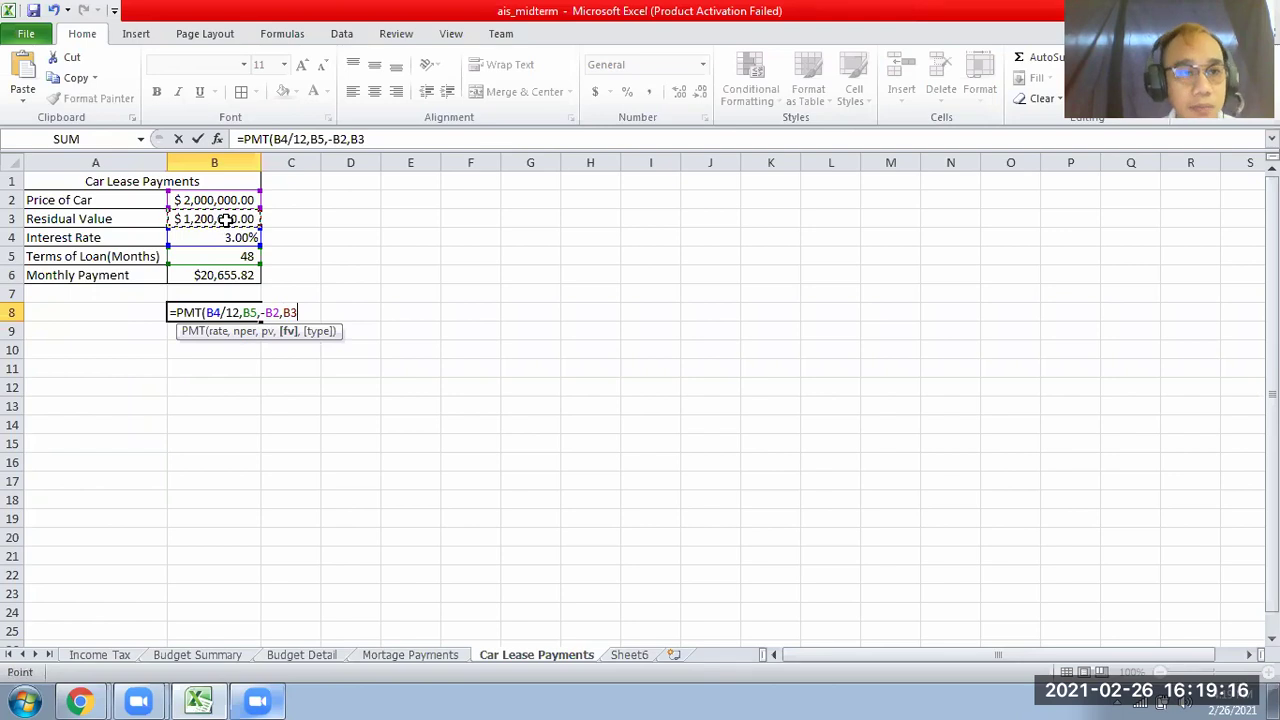
{"action": "type", "text": ",1"}
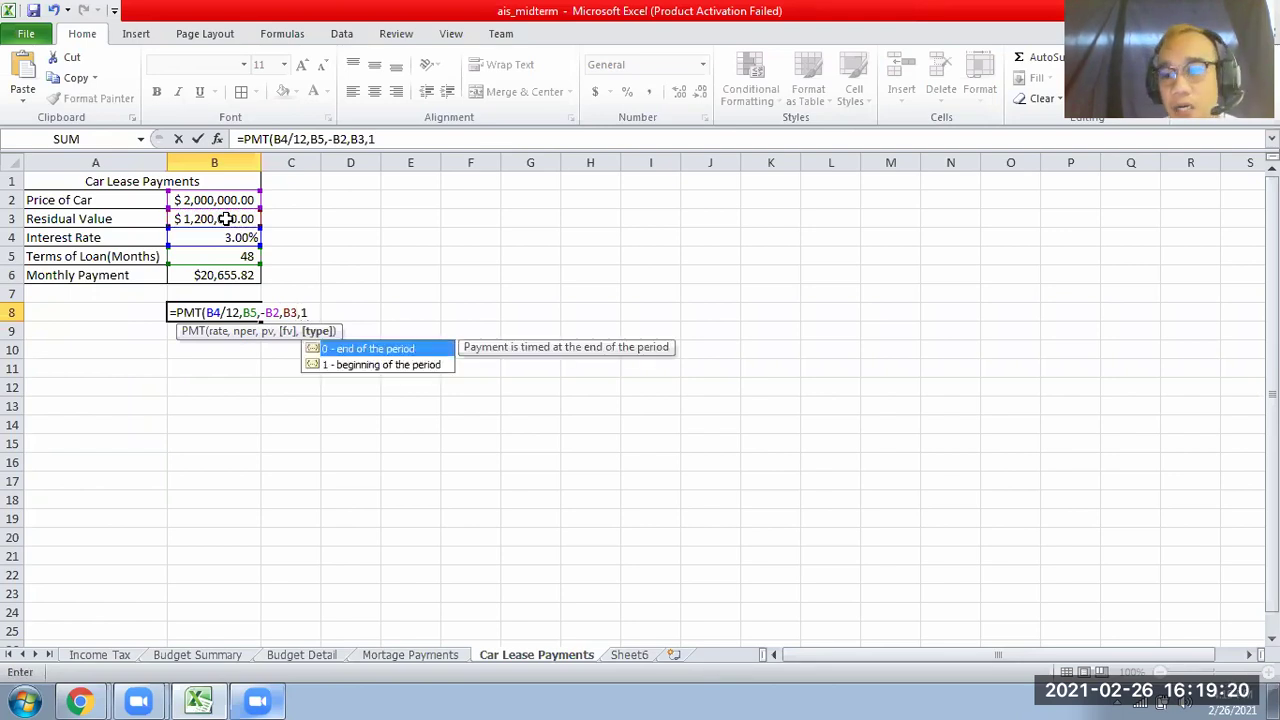
{"action": "type", "text": ")"}
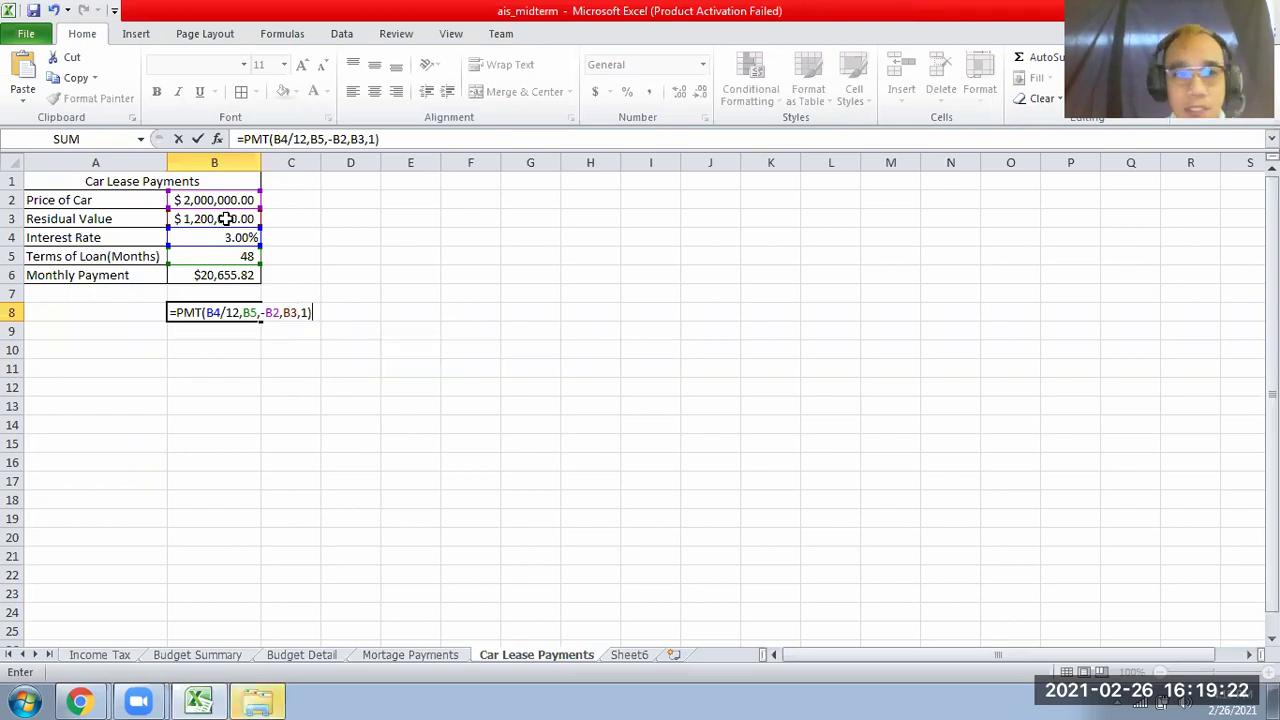
{"action": "key", "text": "Return"}
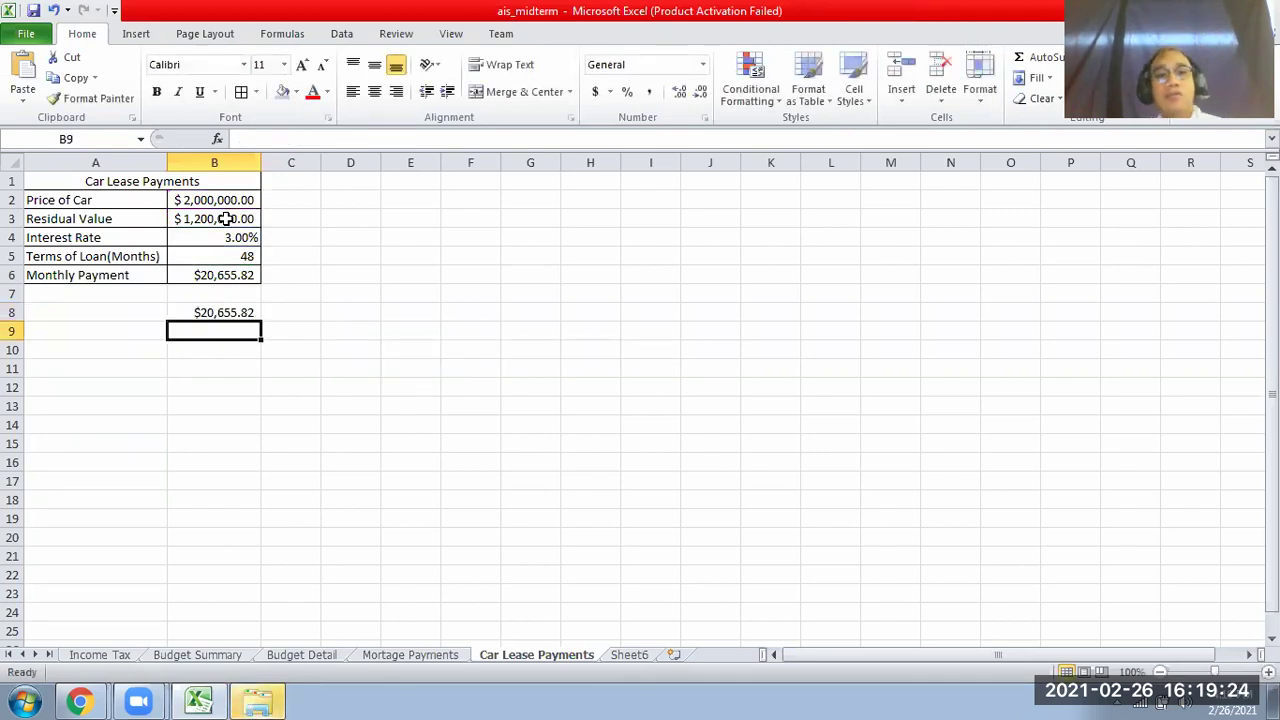
Step: Clear the practice PMT formula from cell B8
{"action": "left_click", "coordinate": [196, 310]}
{"action": "key", "text": "Delete"}
{"action": "left_click", "coordinate": [177, 351]}
{"action": "left_click", "coordinate": [102, 278]}
{"action": "left_click", "coordinate": [209, 309]}
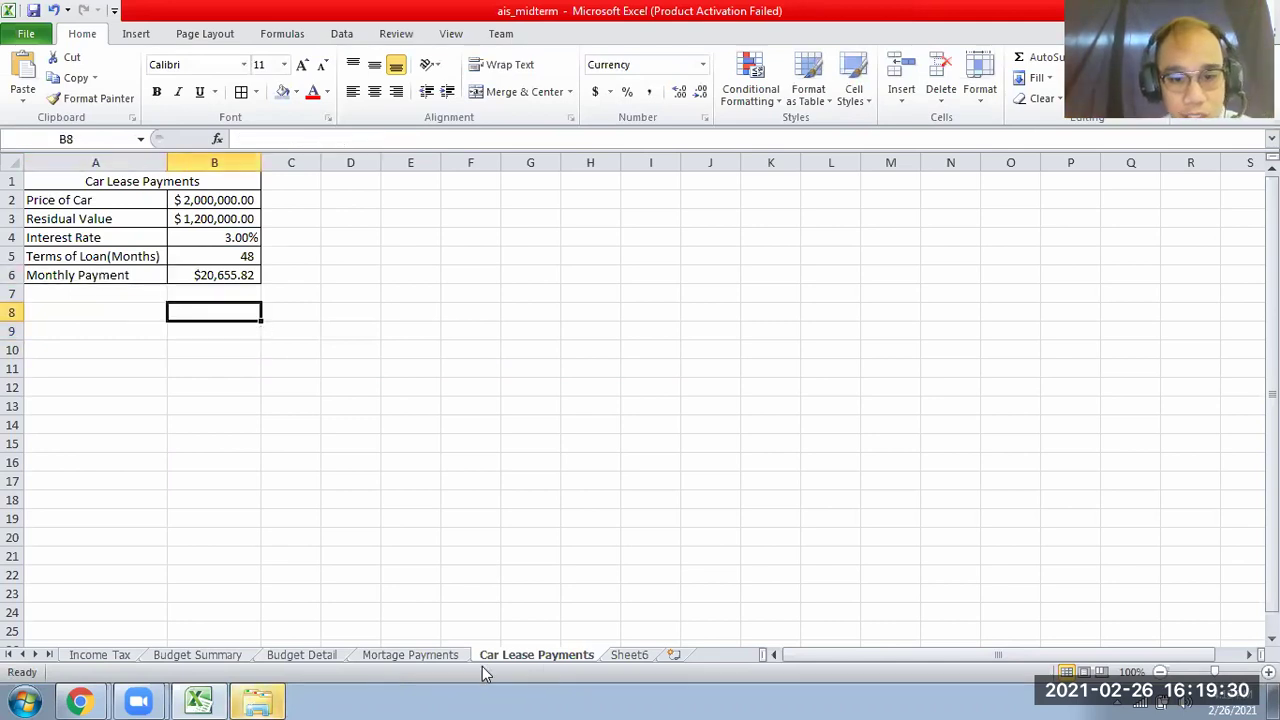
Step: Look over the Budget Detail, Mortage Payments, Car Lease Payments and Budget Summary sheets
{"action": "left_click", "coordinate": [303, 656]}
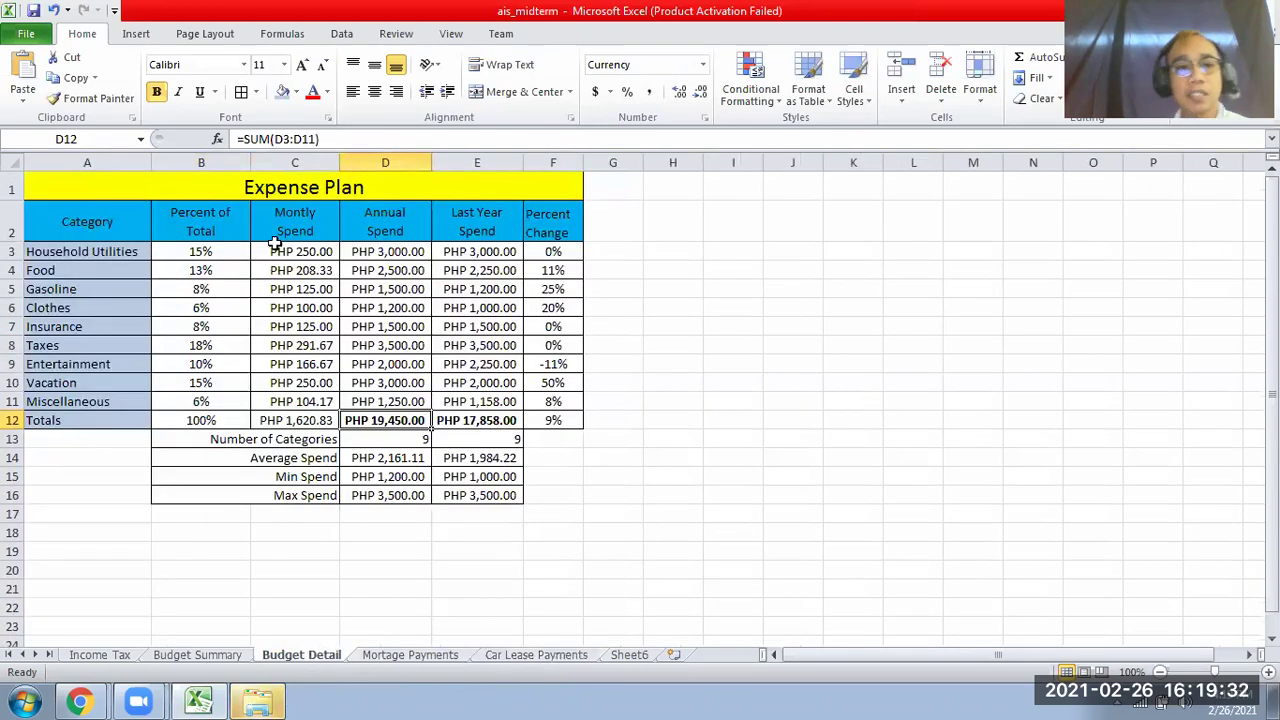
{"action": "left_click", "coordinate": [420, 656]}
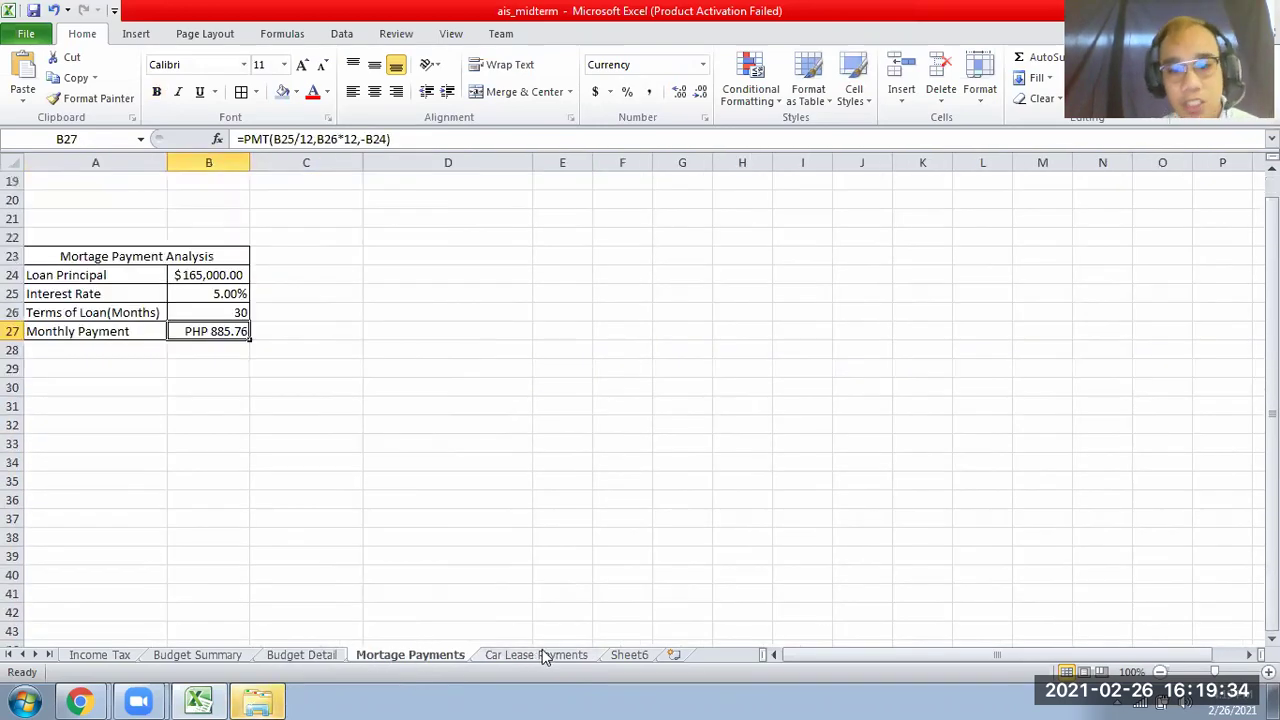
{"action": "left_click", "coordinate": [543, 655]}
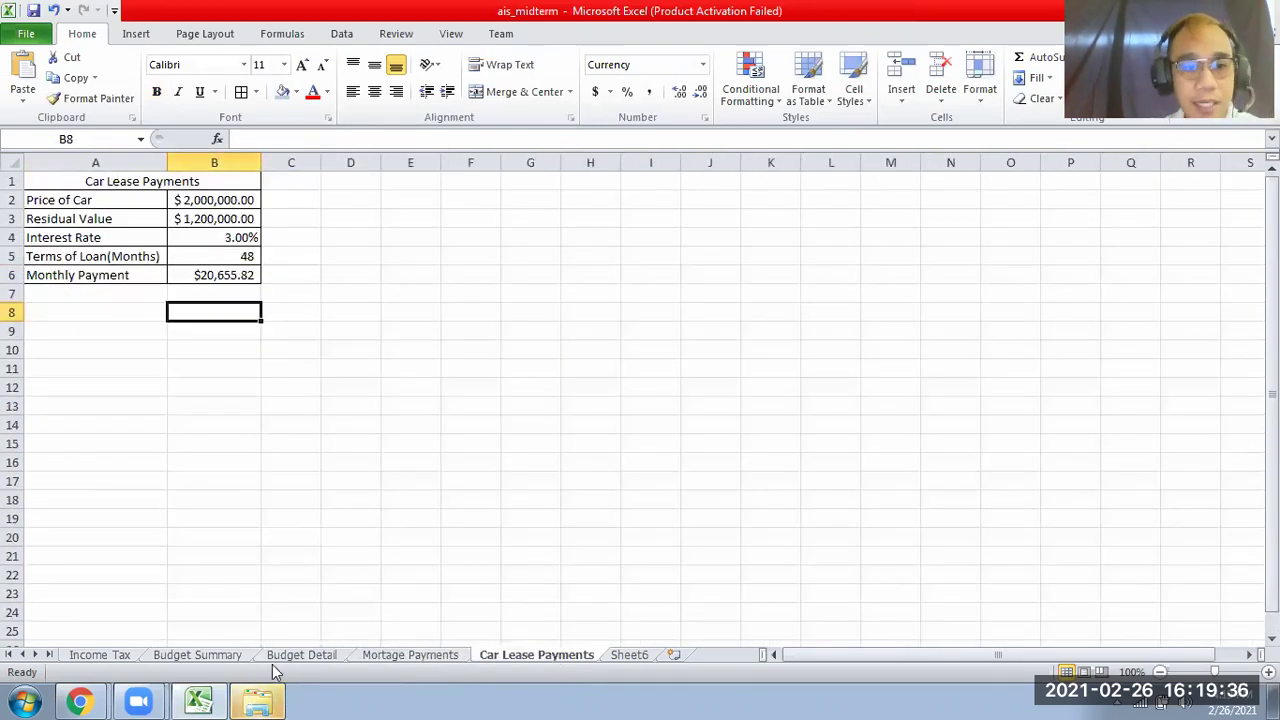
{"action": "left_click", "coordinate": [226, 652]}
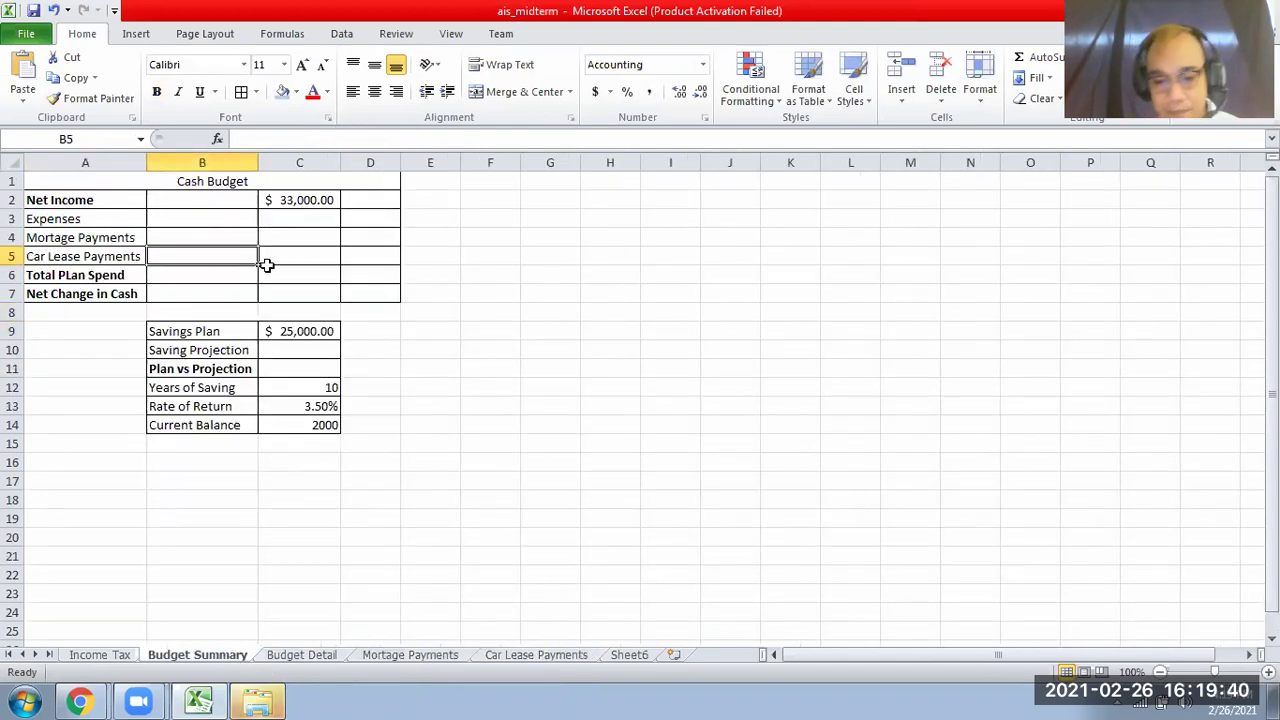
{"action": "left_click", "coordinate": [530, 660]}
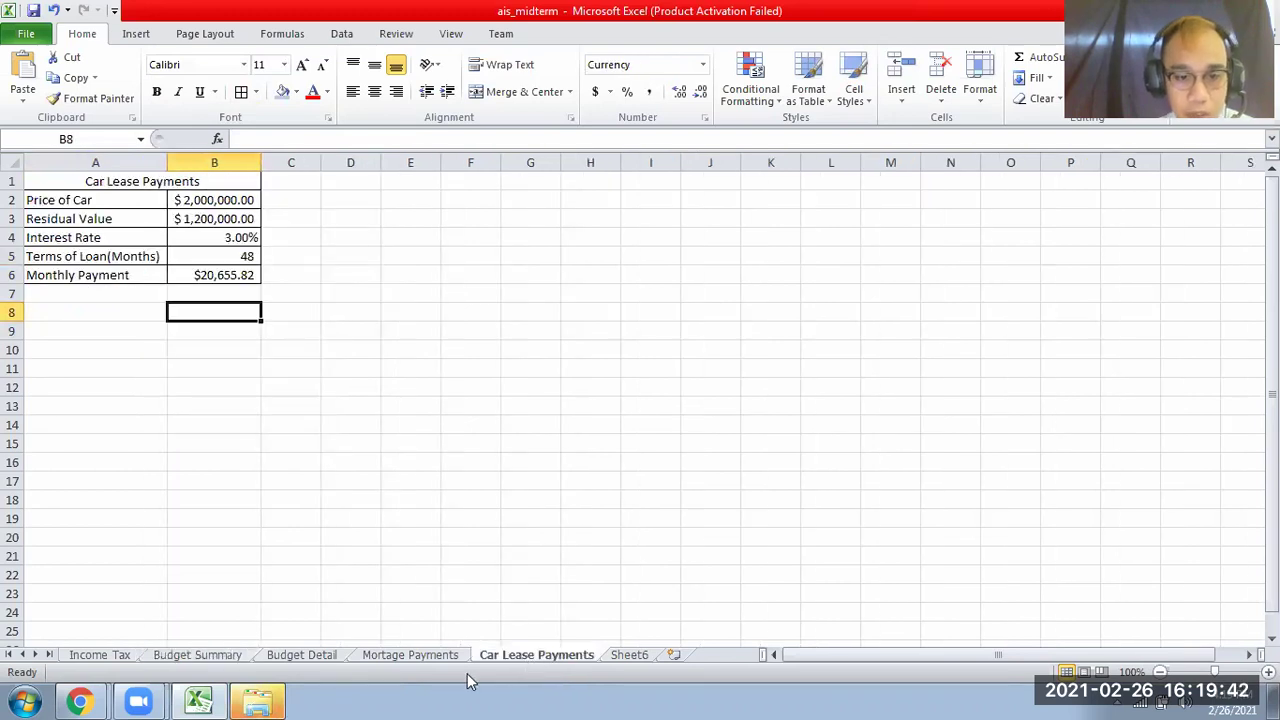
{"action": "left_click", "coordinate": [416, 656]}
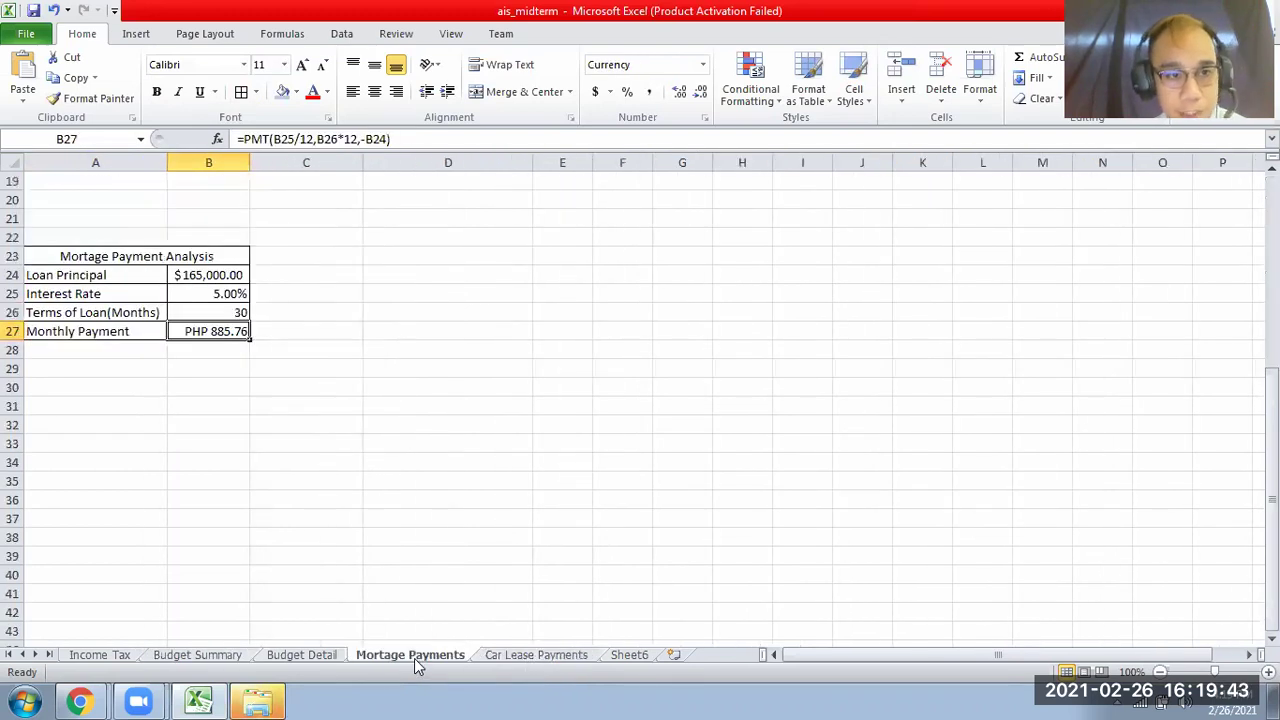
{"action": "left_click", "coordinate": [530, 655]}
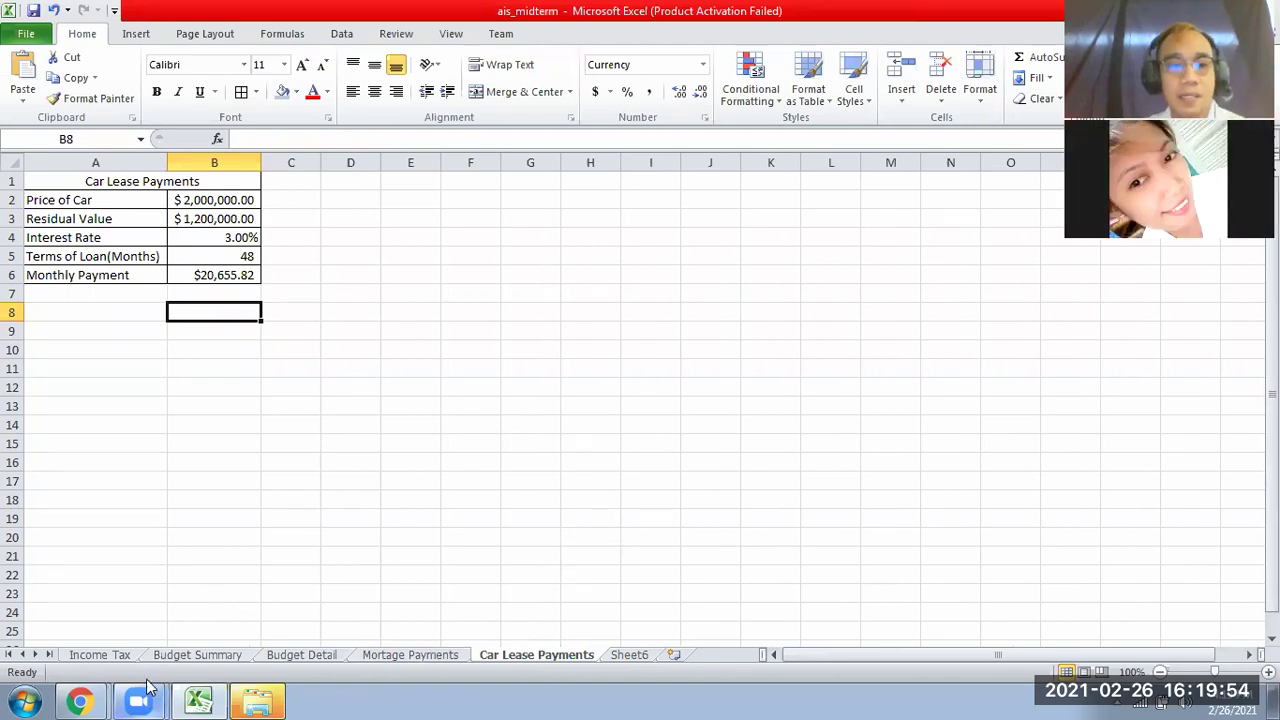
Step: On the Budget Summary sheet, link Expenses cell B3 to the Annual Spend total with ='Budget Detail'!D12 and review the formula
{"action": "left_click", "coordinate": [222, 655]}
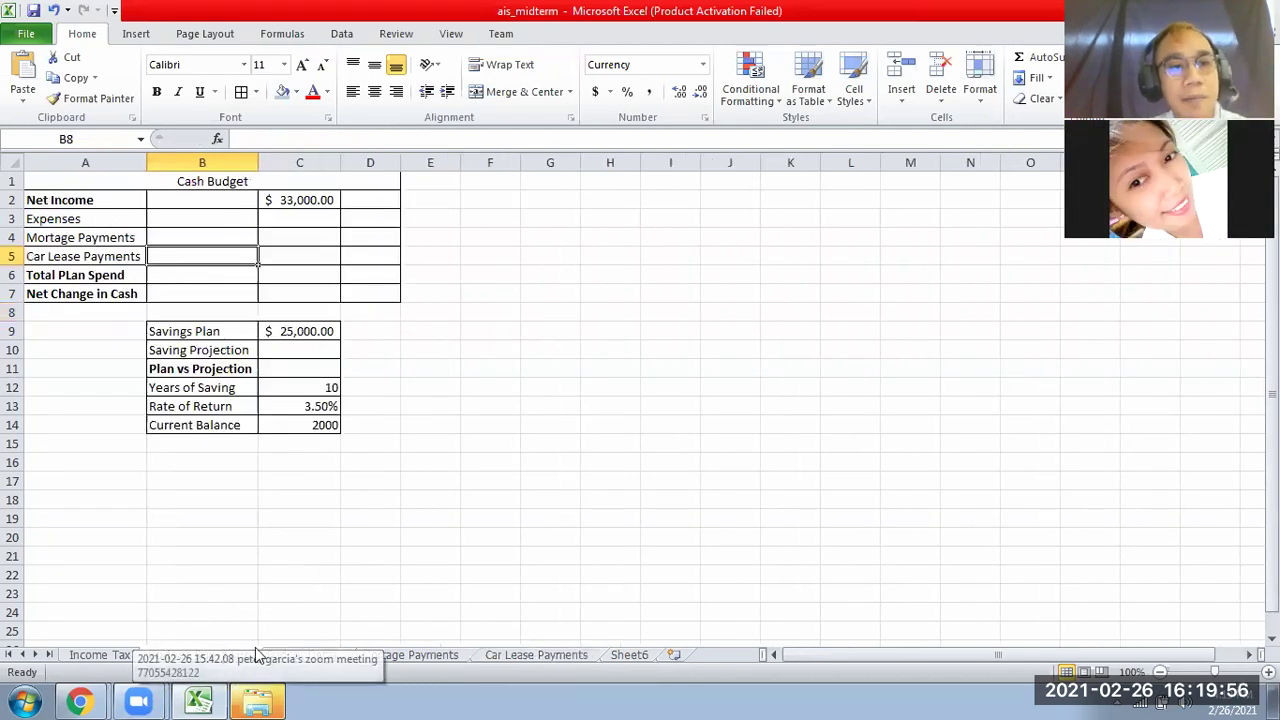
{"action": "left_click", "coordinate": [173, 217]}
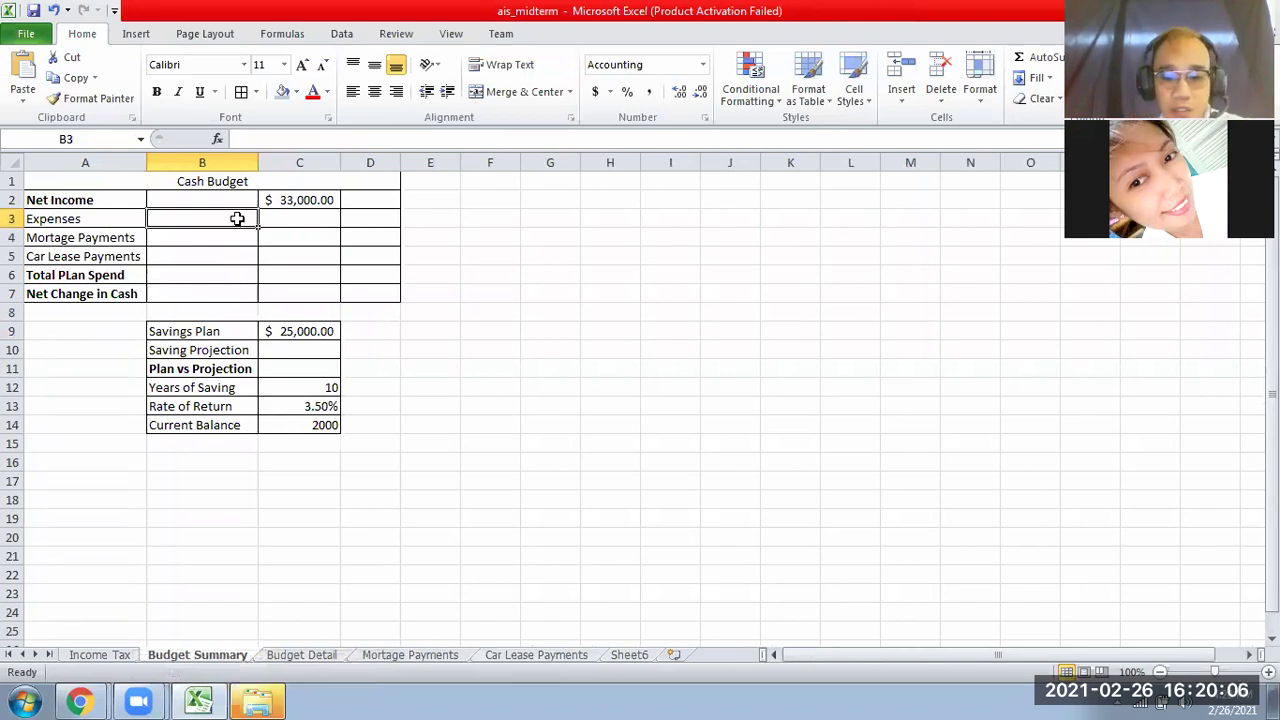
{"action": "type", "text": "="}
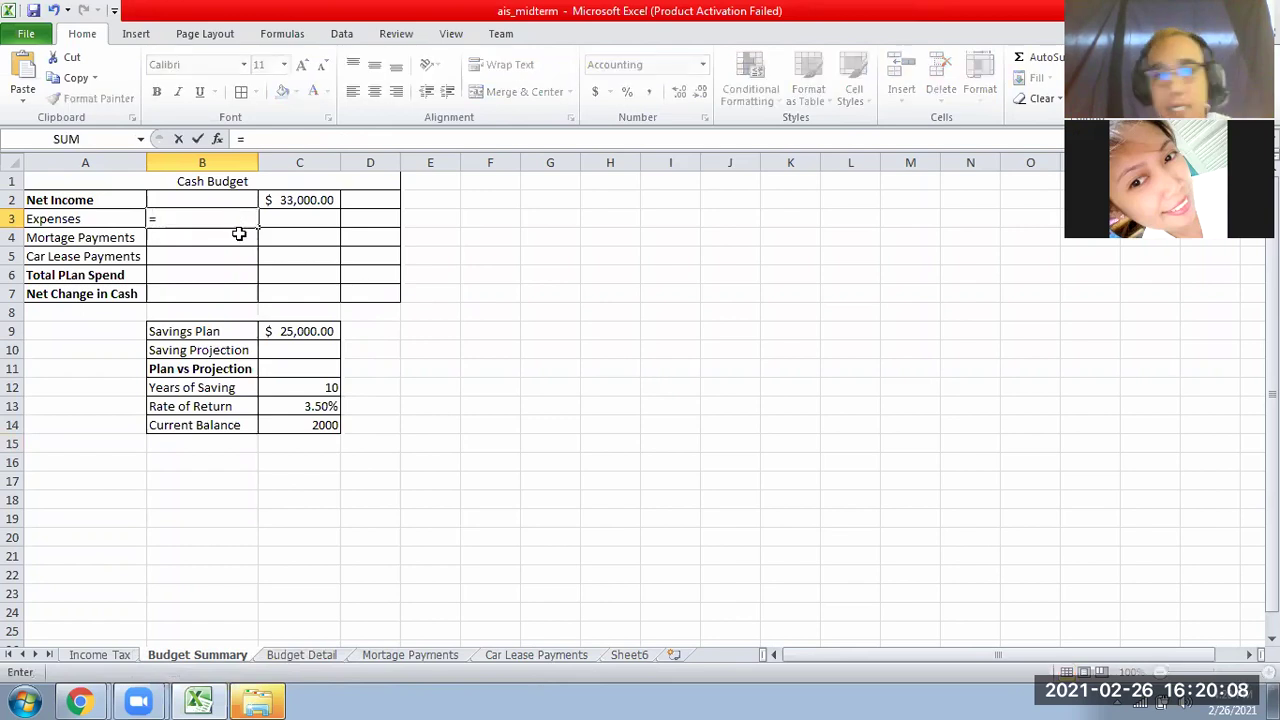
{"action": "left_click", "coordinate": [300, 658]}
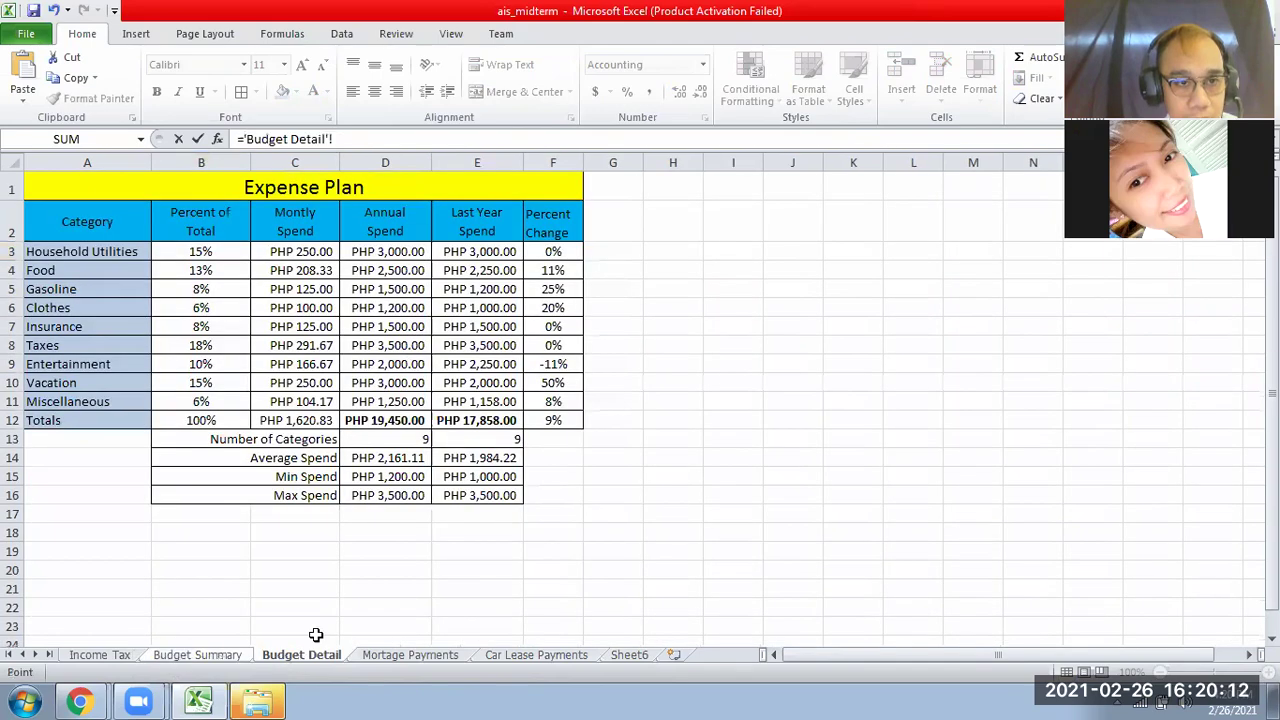
{"action": "left_click", "coordinate": [388, 420]}
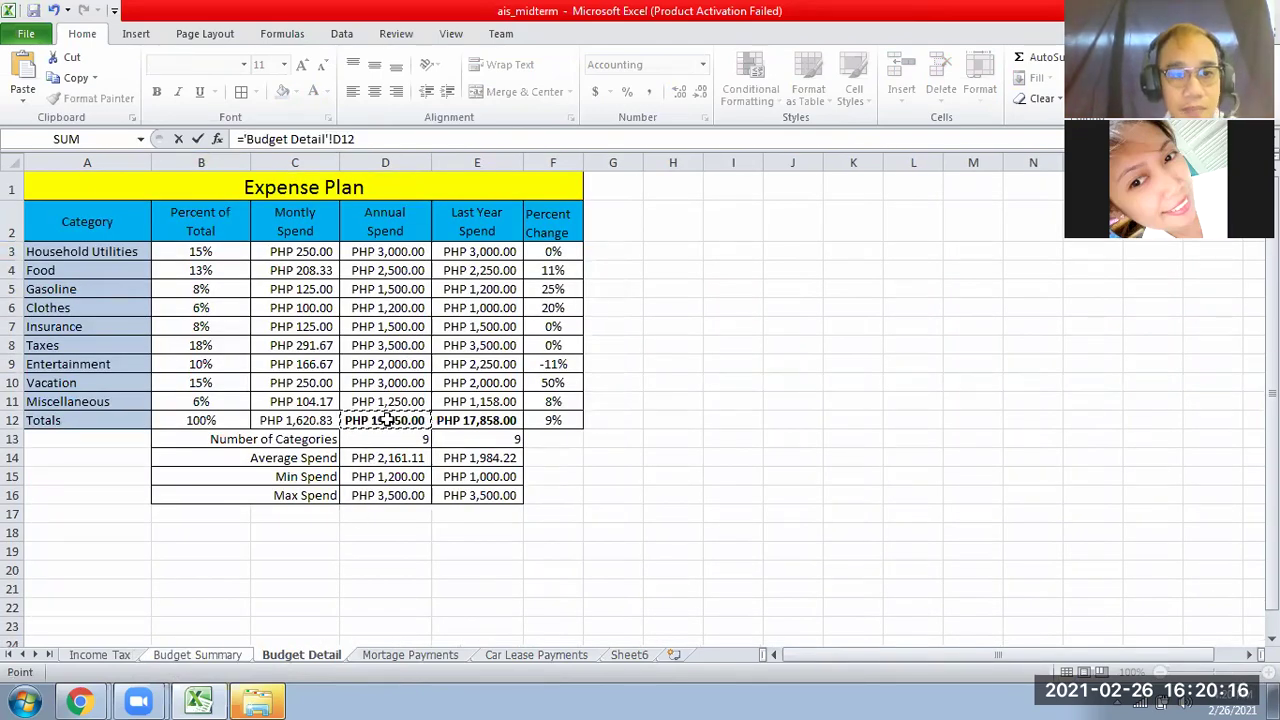
{"action": "key", "text": "Return"}
{"action": "left_click", "coordinate": [231, 218]}
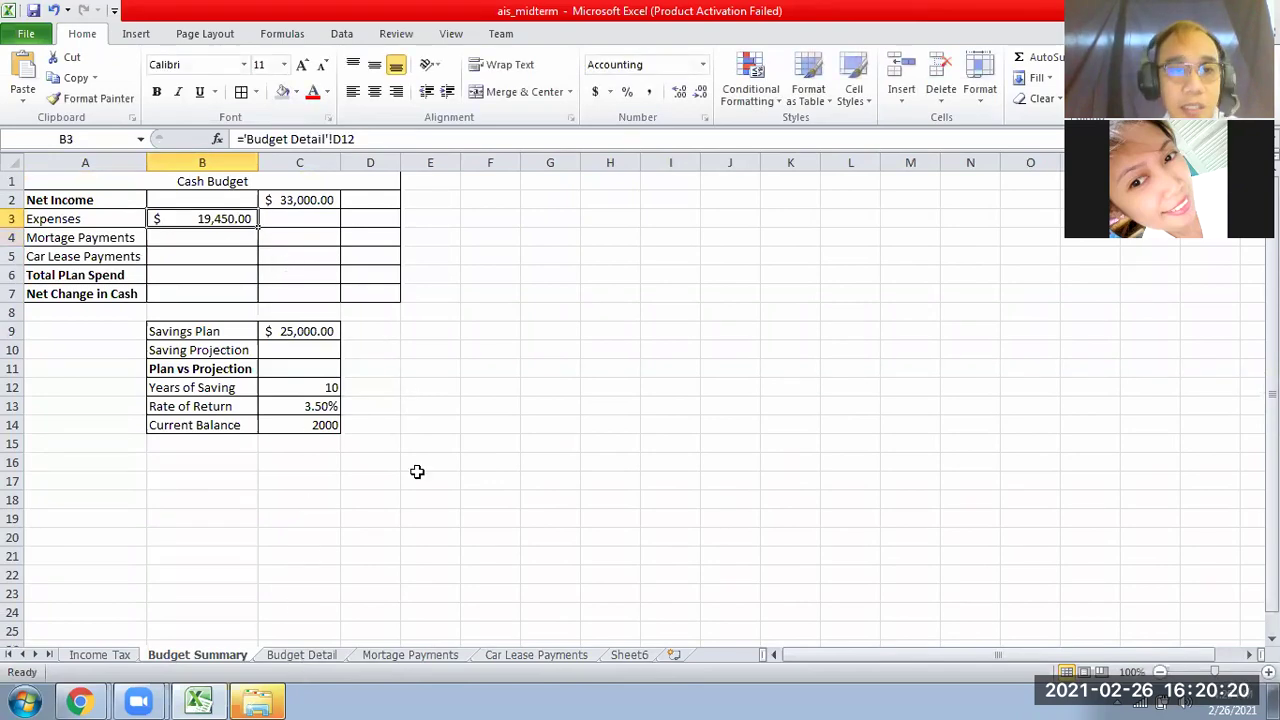
Step: On the Budget Detail sheet, set the Household Utilities Annual Spend in D3 to 3500
{"action": "left_click", "coordinate": [301, 654]}
{"action": "left_click", "coordinate": [388, 251]}
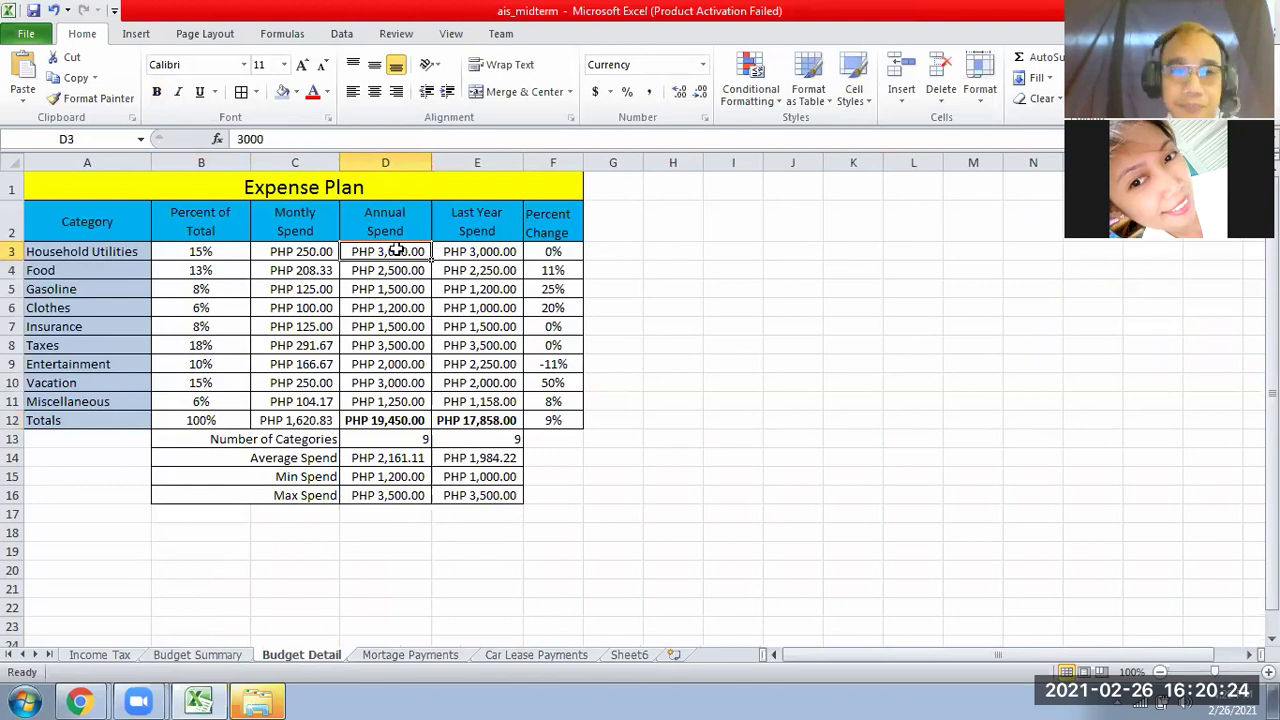
{"action": "type", "text": "35000"}
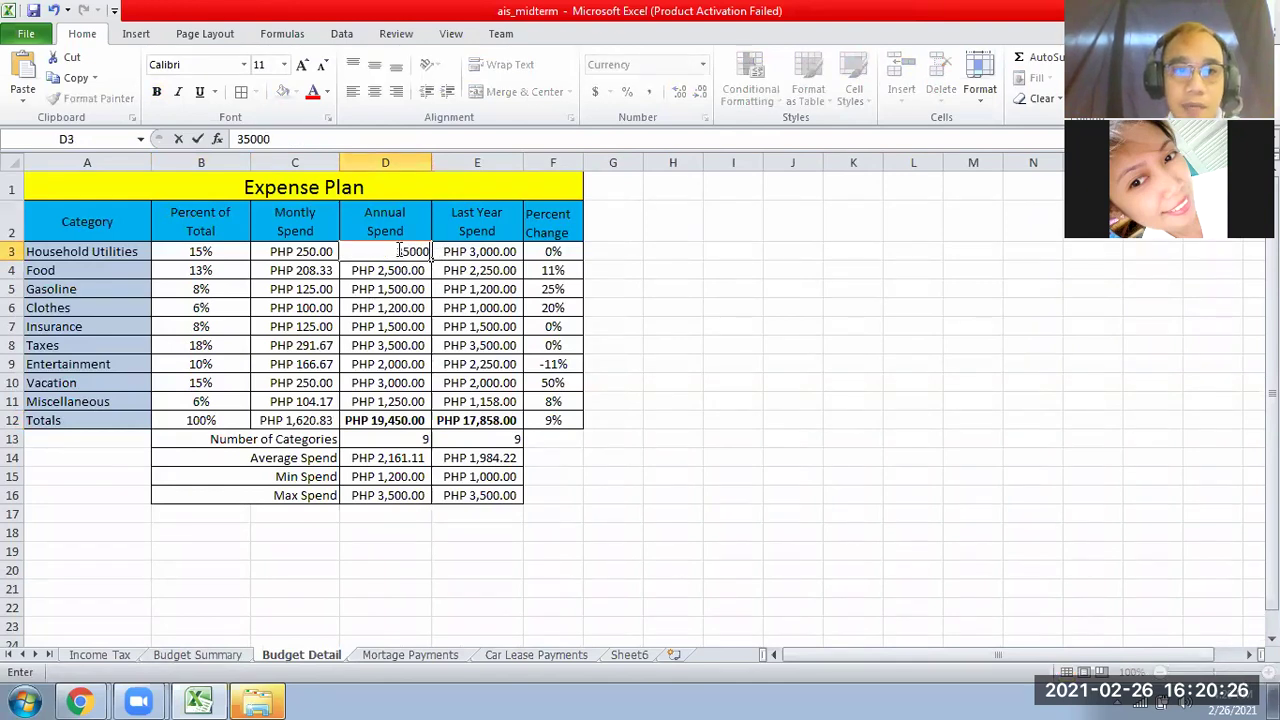
{"action": "key", "text": "BackSpace"}
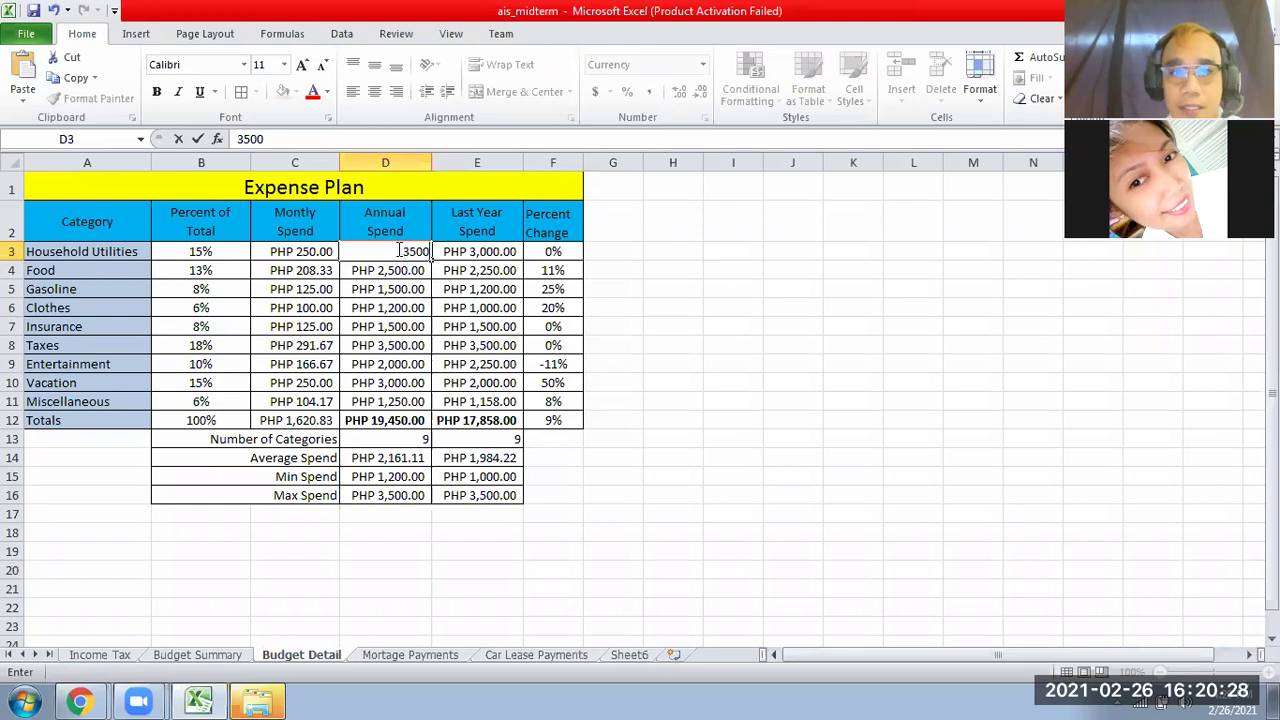
{"action": "key", "text": "Return"}
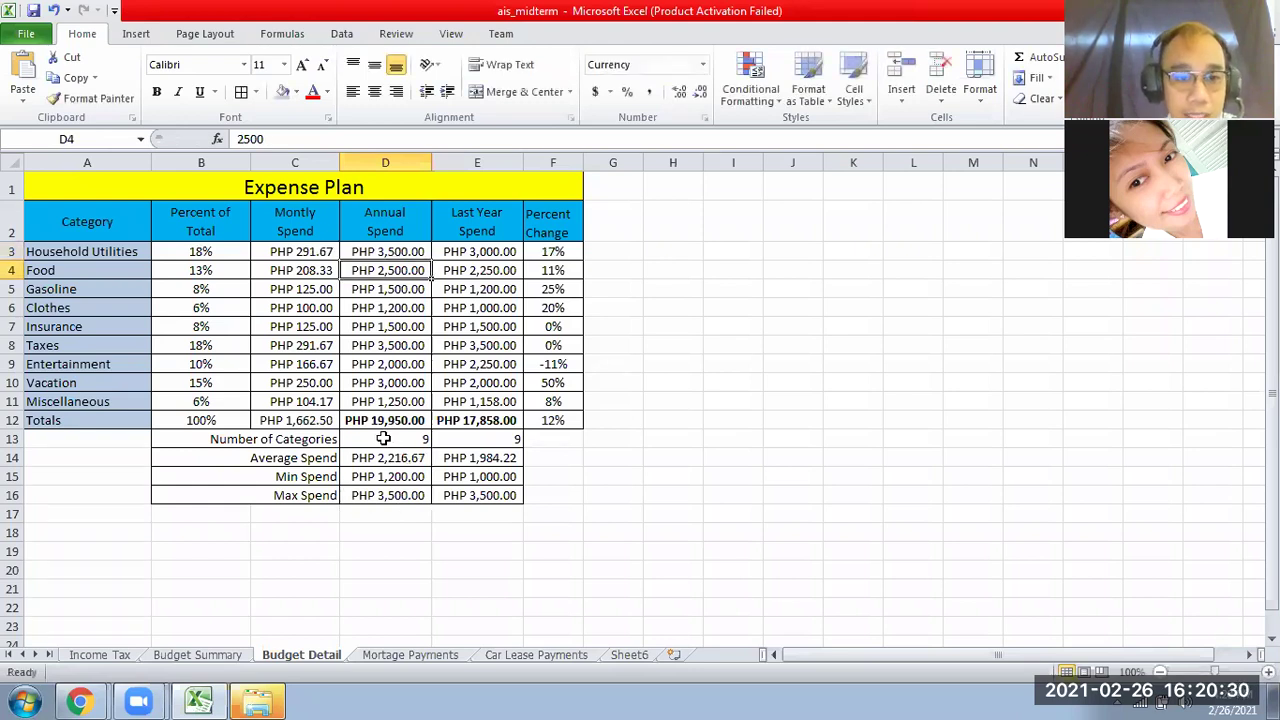
Step: Re-enter the Budget Summary Expenses formula in B3 as ='Budget Detail'!D12
{"action": "left_click", "coordinate": [230, 658]}
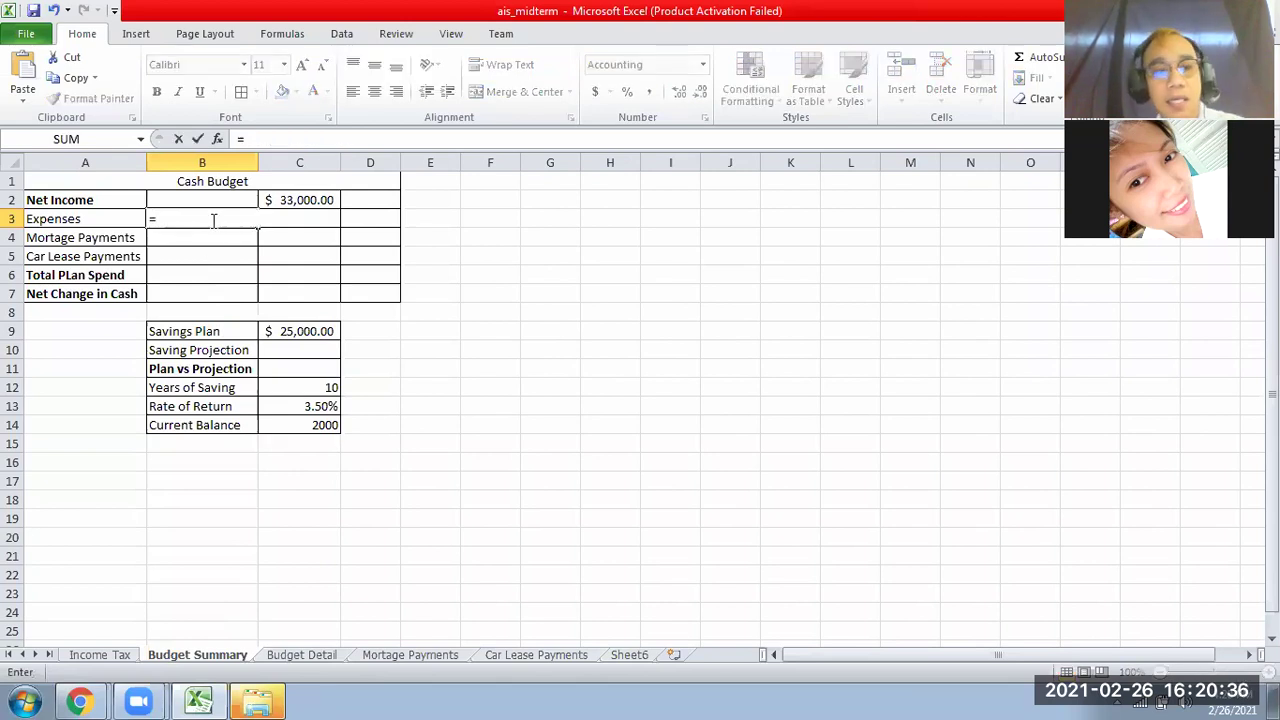
{"action": "left_click", "coordinate": [303, 658]}
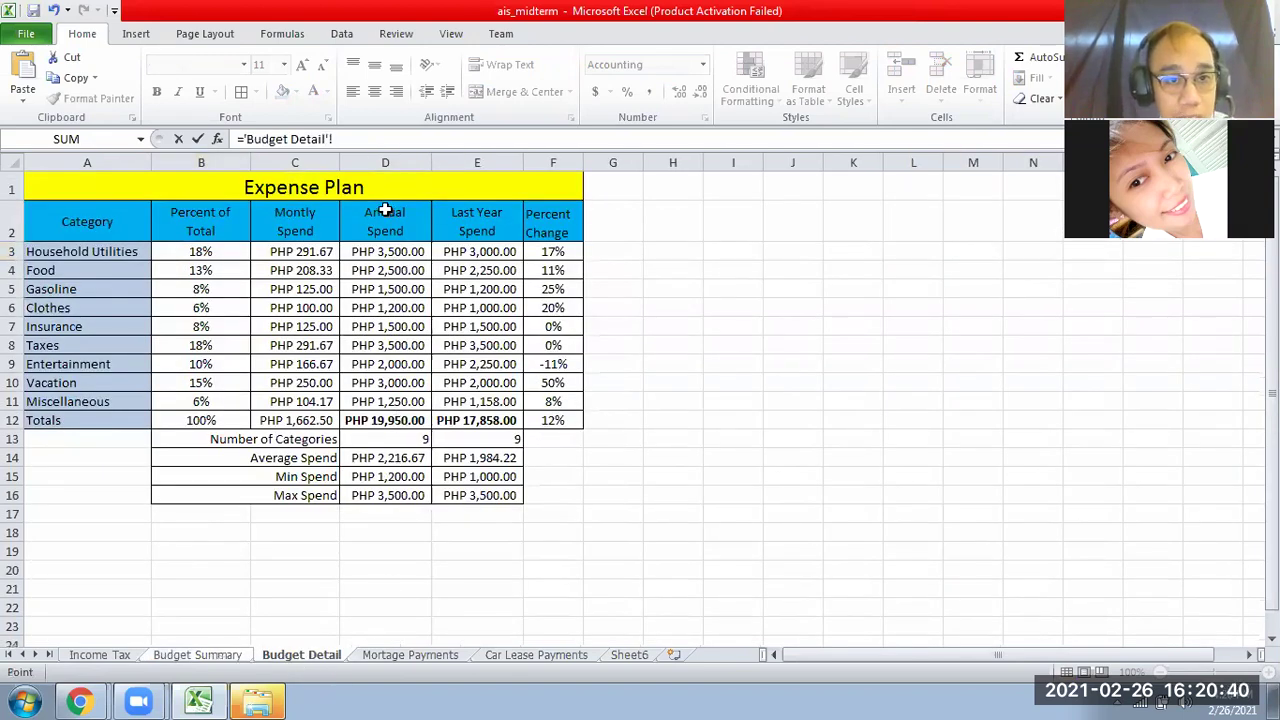
{"action": "left_click", "coordinate": [412, 420]}
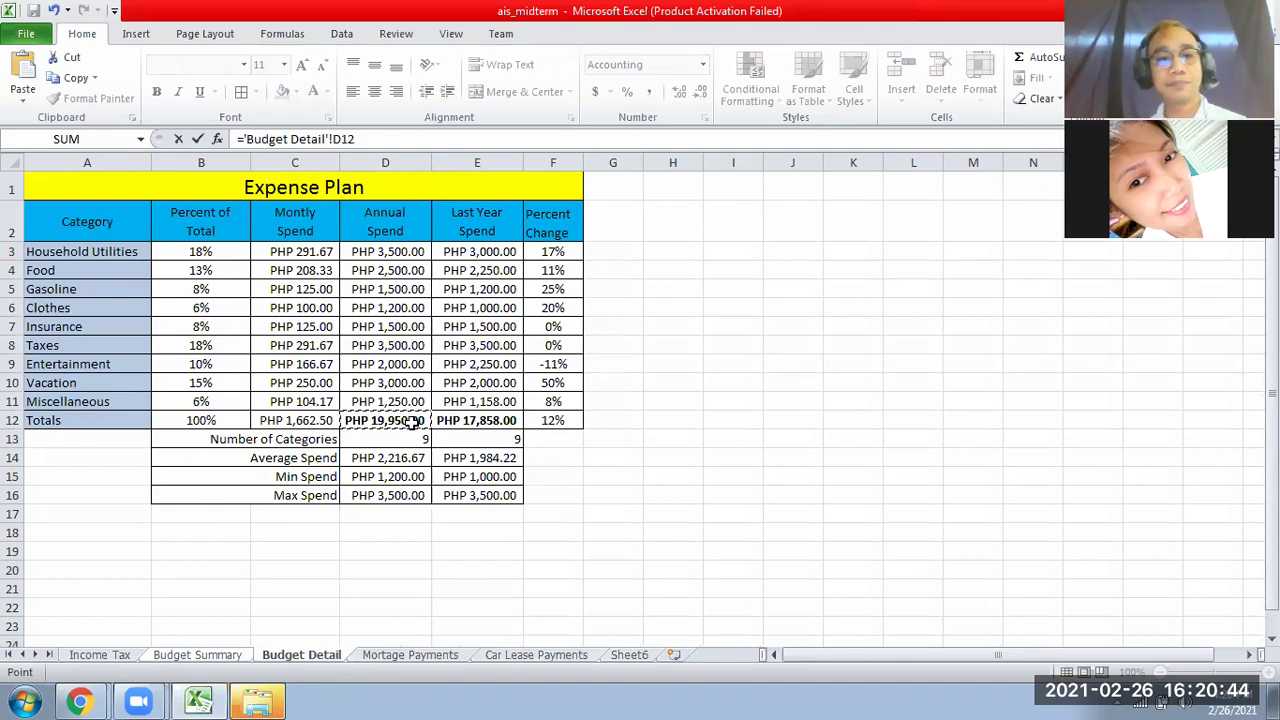
{"action": "key", "text": "Return"}
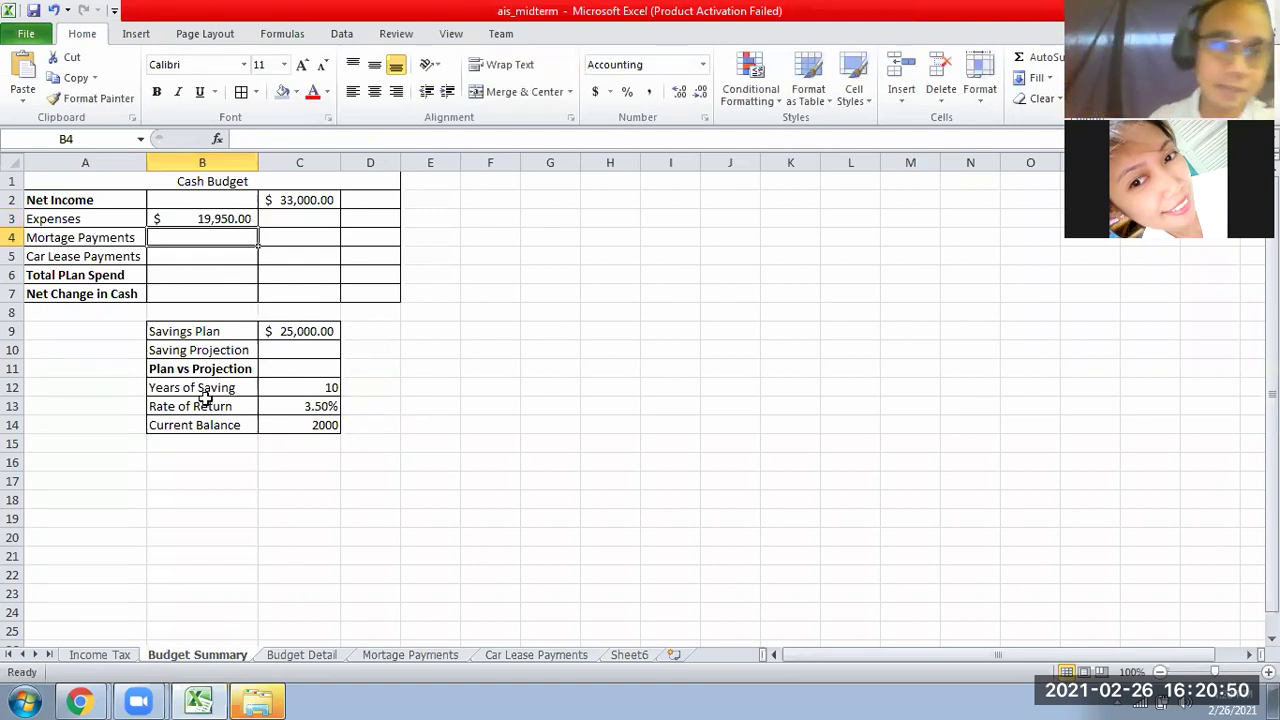
Step: Check Expenses cell B3 against the Annual Spend column on Budget Detail and select Mortage Payments cell B4 on Budget Summary
{"action": "left_click", "coordinate": [80, 215]}
{"action": "left_click", "coordinate": [210, 222]}
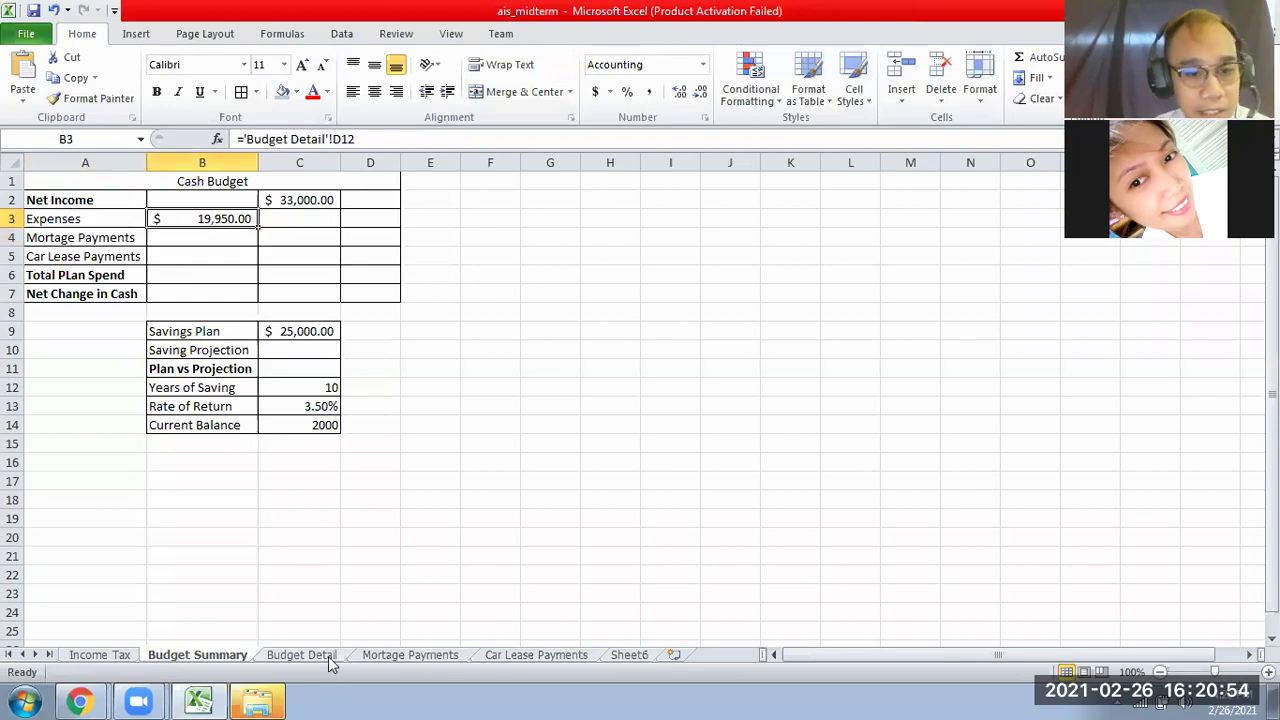
{"action": "left_click", "coordinate": [325, 655]}
{"action": "left_click_drag", "start_coordinate": [385, 221], "coordinate": [390, 416]}
{"action": "left_click", "coordinate": [222, 662]}
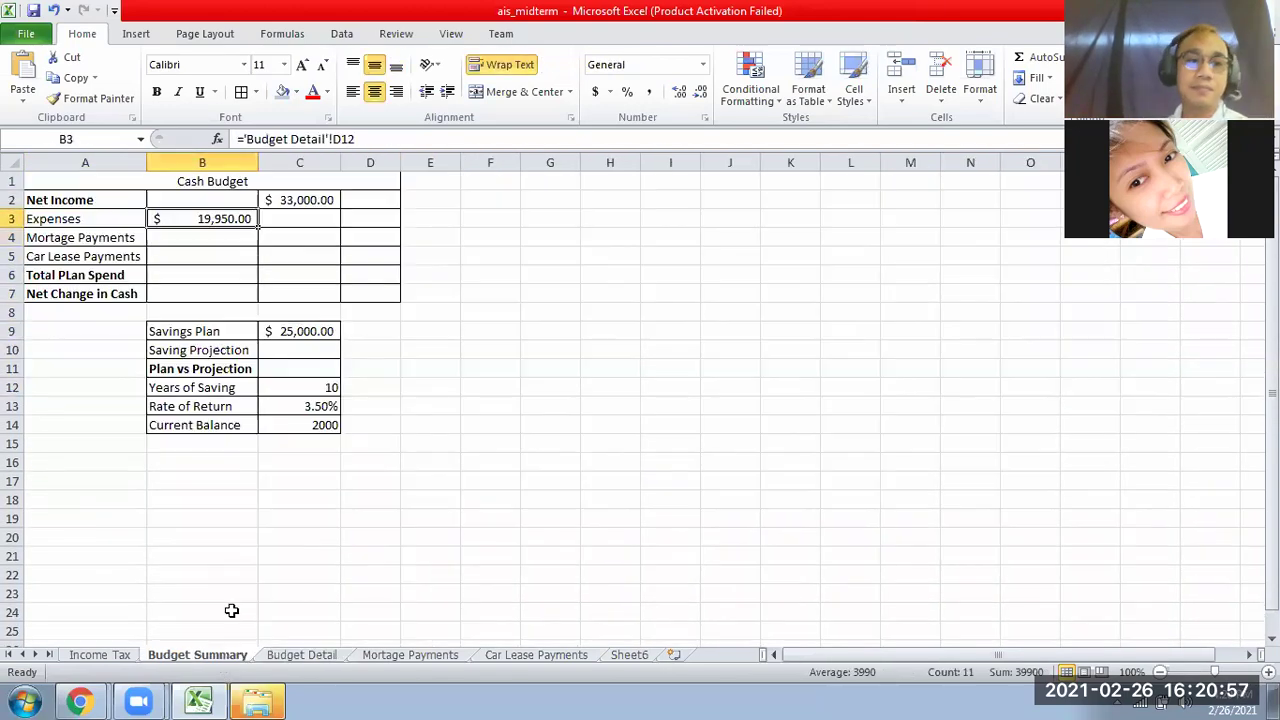
{"action": "left_click", "coordinate": [220, 236]}
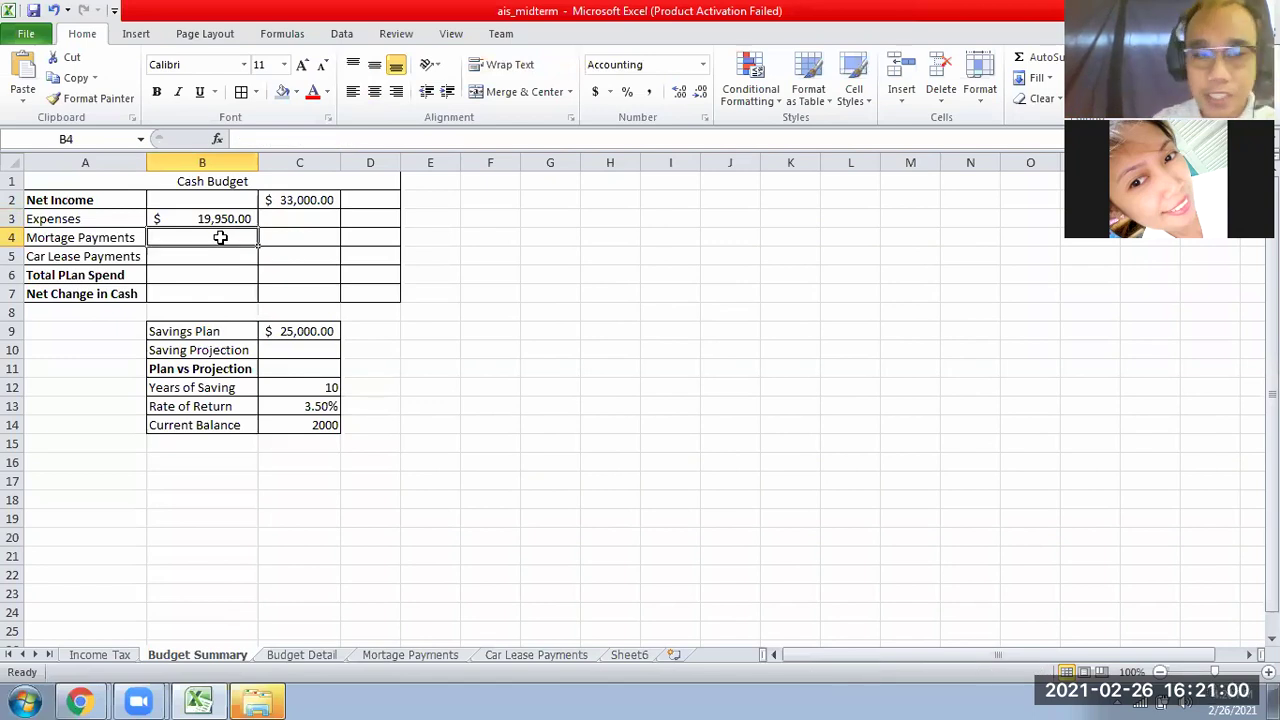
Step: Link Mortage Payments cell B4 on Budget Summary to the monthly payment with ='Mortage Payments'!B27 and compare it with the source cell
{"action": "type", "text": "="}
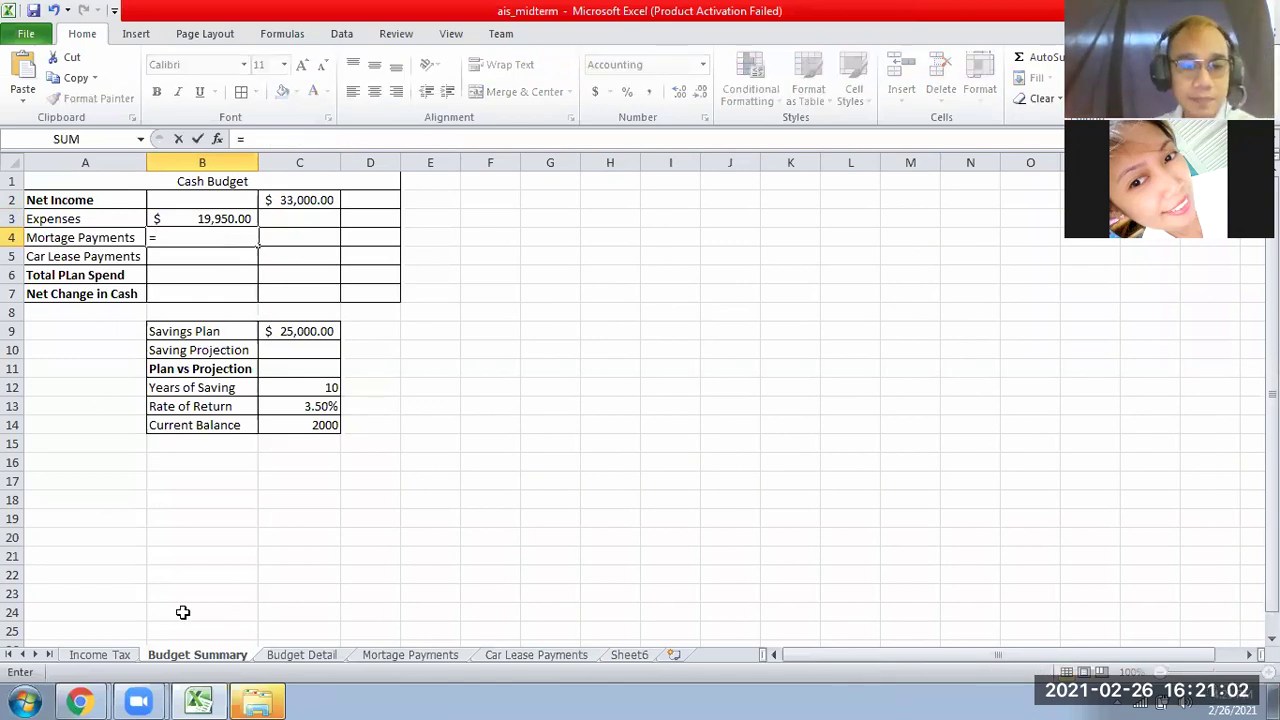
{"action": "left_click", "coordinate": [420, 655]}
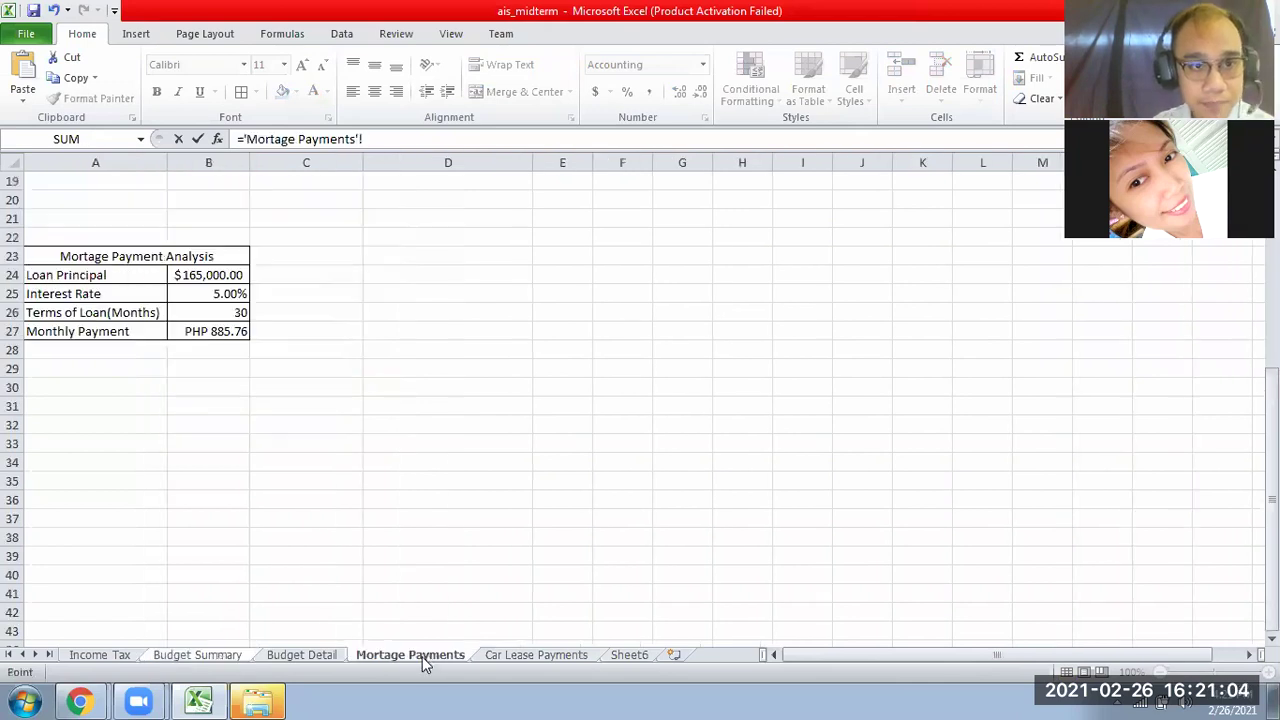
{"action": "left_click", "coordinate": [201, 329]}
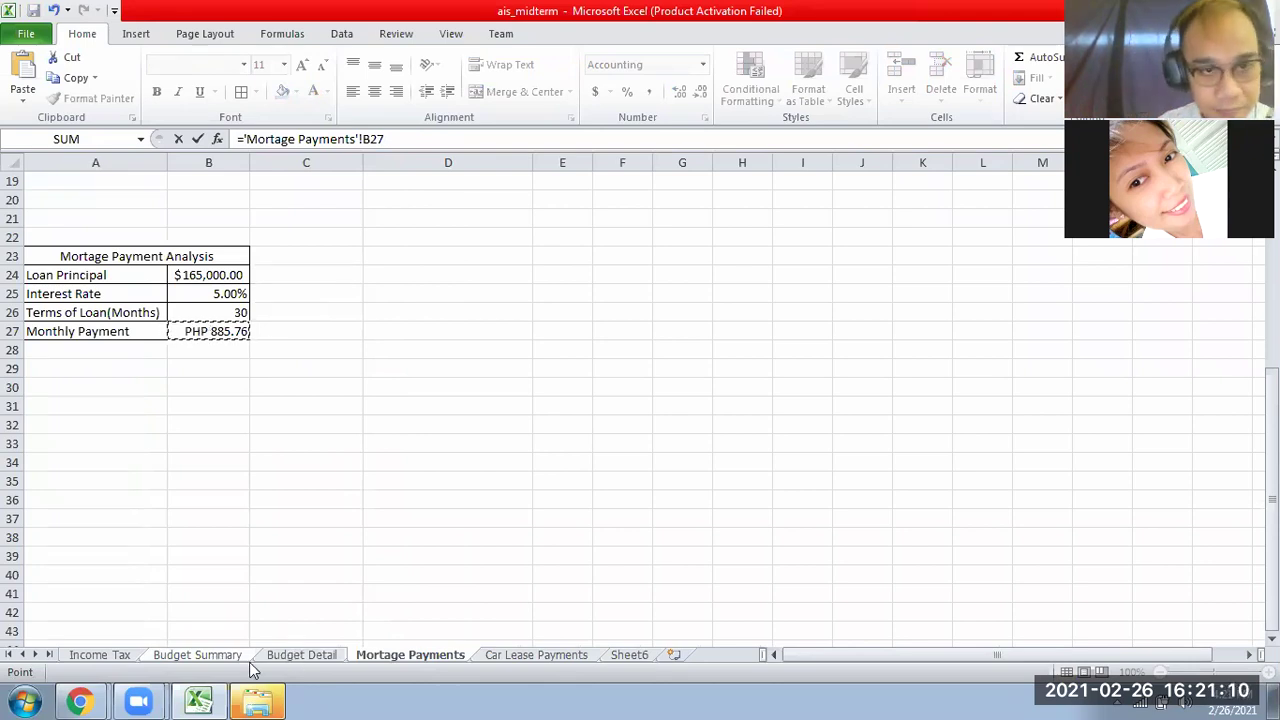
{"action": "key", "text": "Return"}
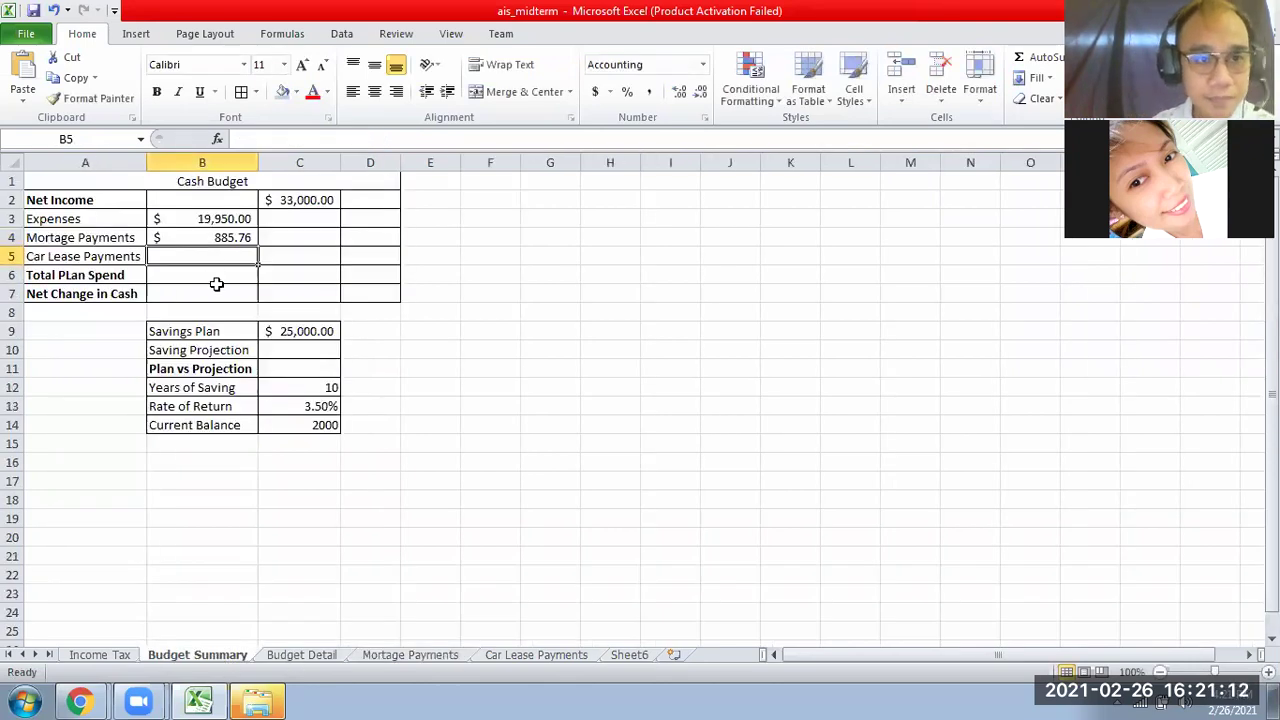
{"action": "left_click", "coordinate": [218, 238]}
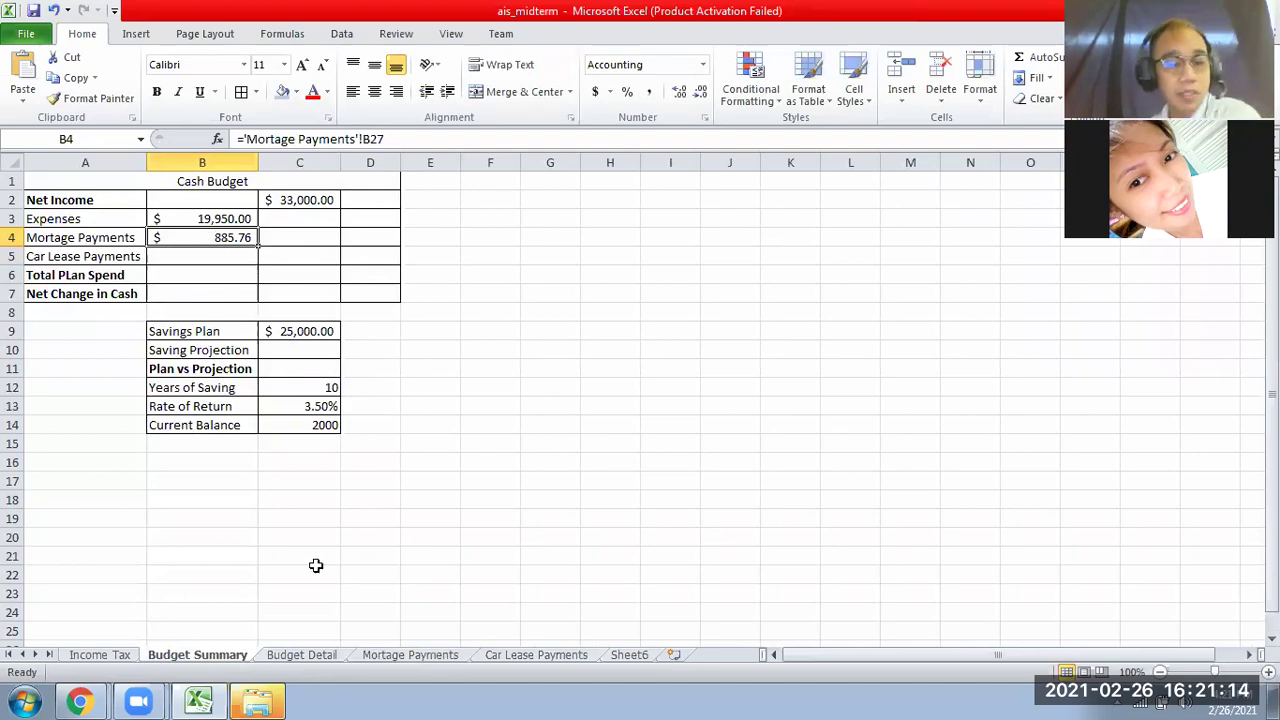
{"action": "left_click", "coordinate": [404, 654]}
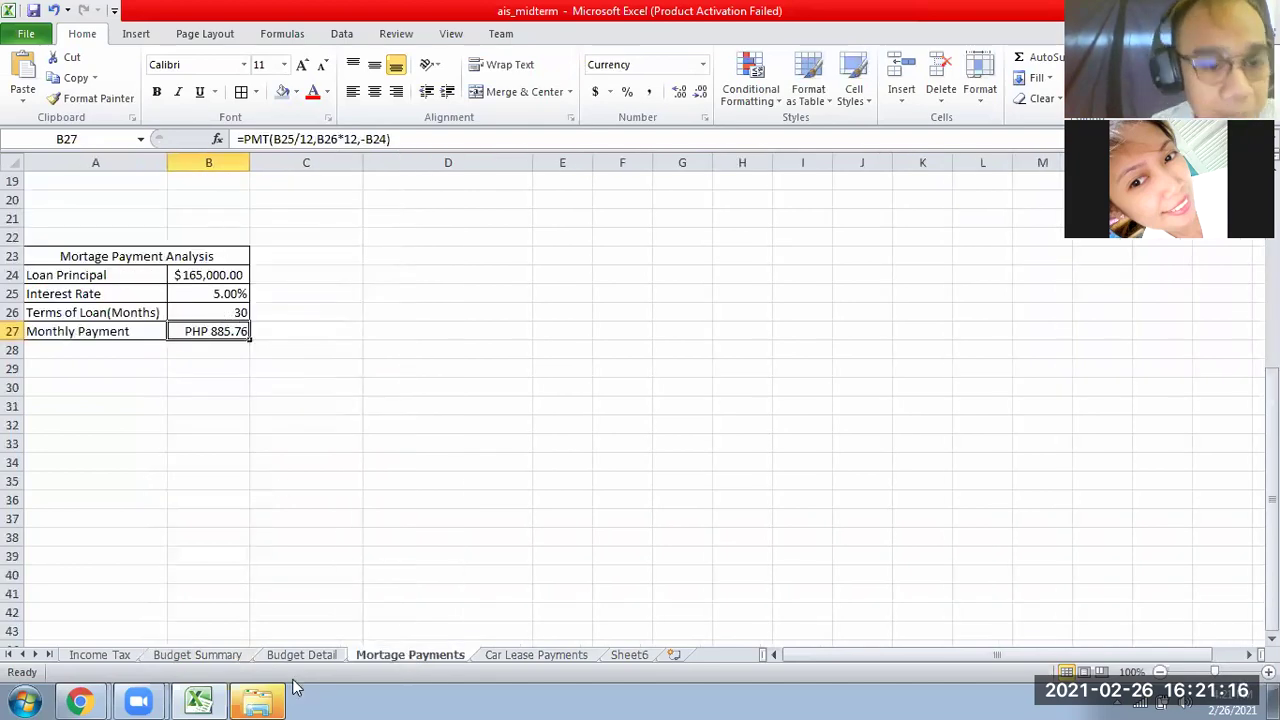
{"action": "left_click", "coordinate": [218, 658]}
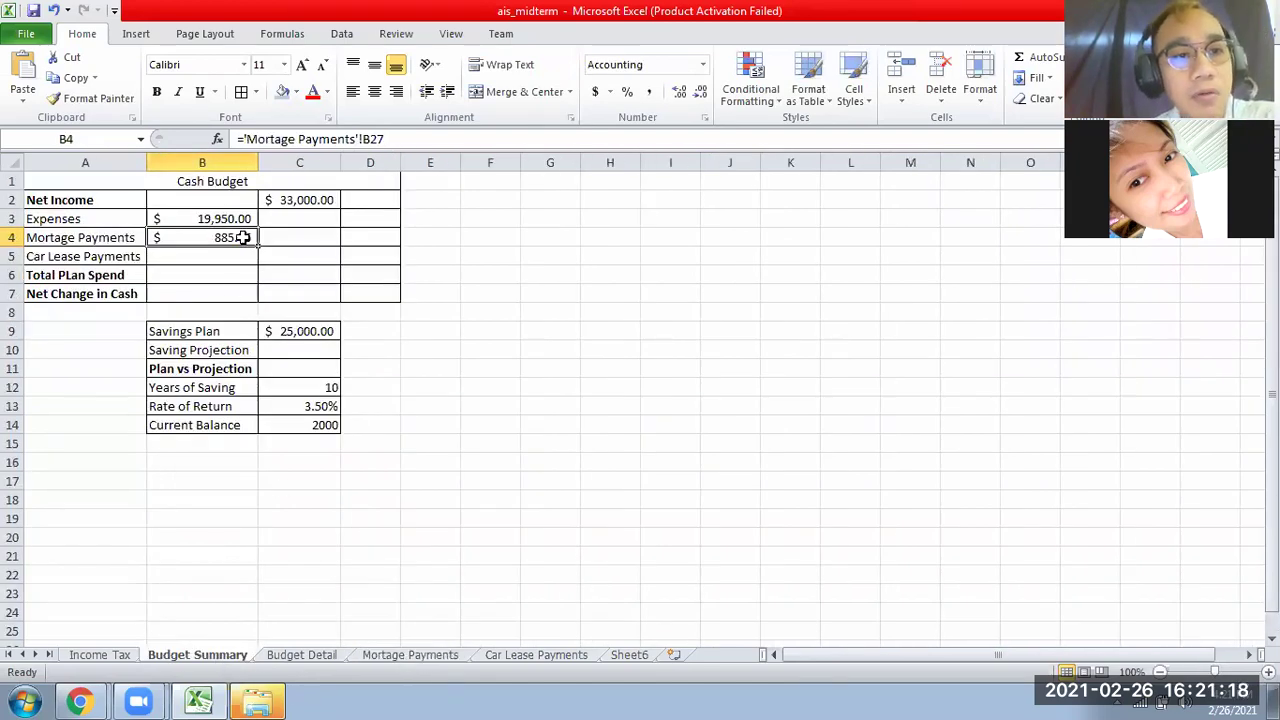
Step: Annualize the Mortage Payments formula in B4 by extending it to ='Mortage Payments'!B27*12 and review it
{"action": "double_click", "coordinate": [249, 237]}
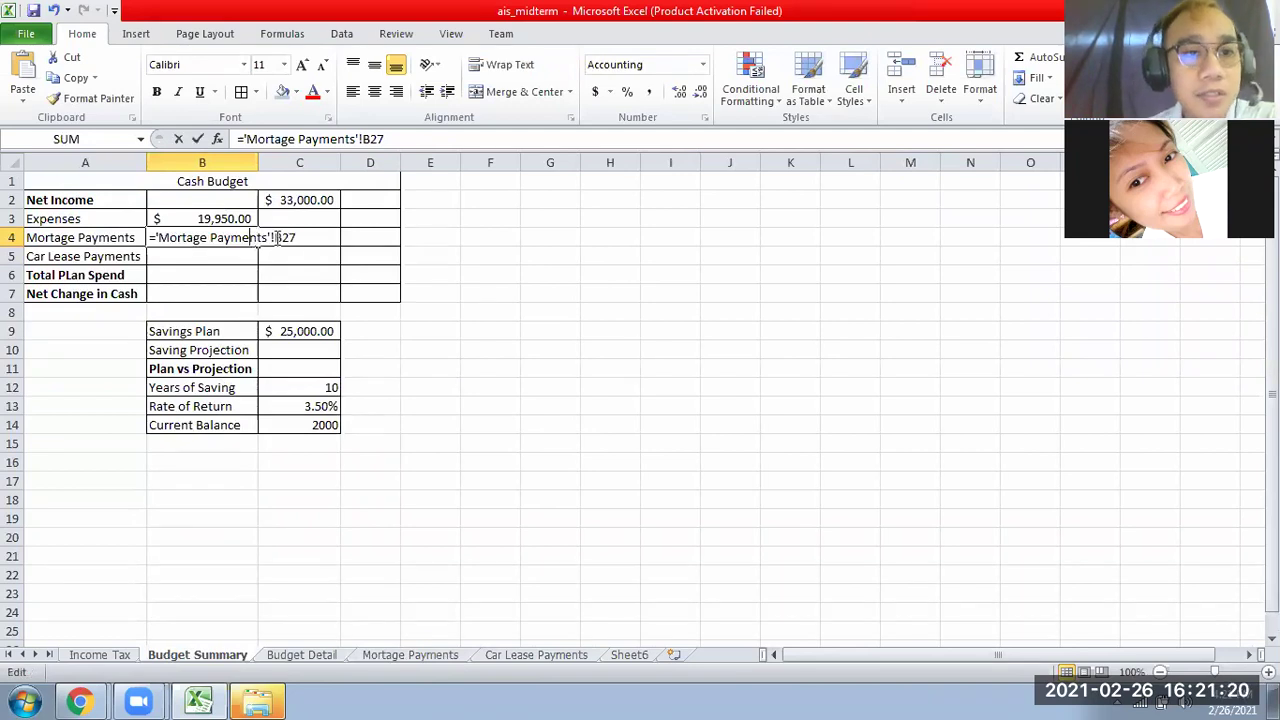
{"action": "type", "text": "*2"}
{"action": "type", "text": "12"}
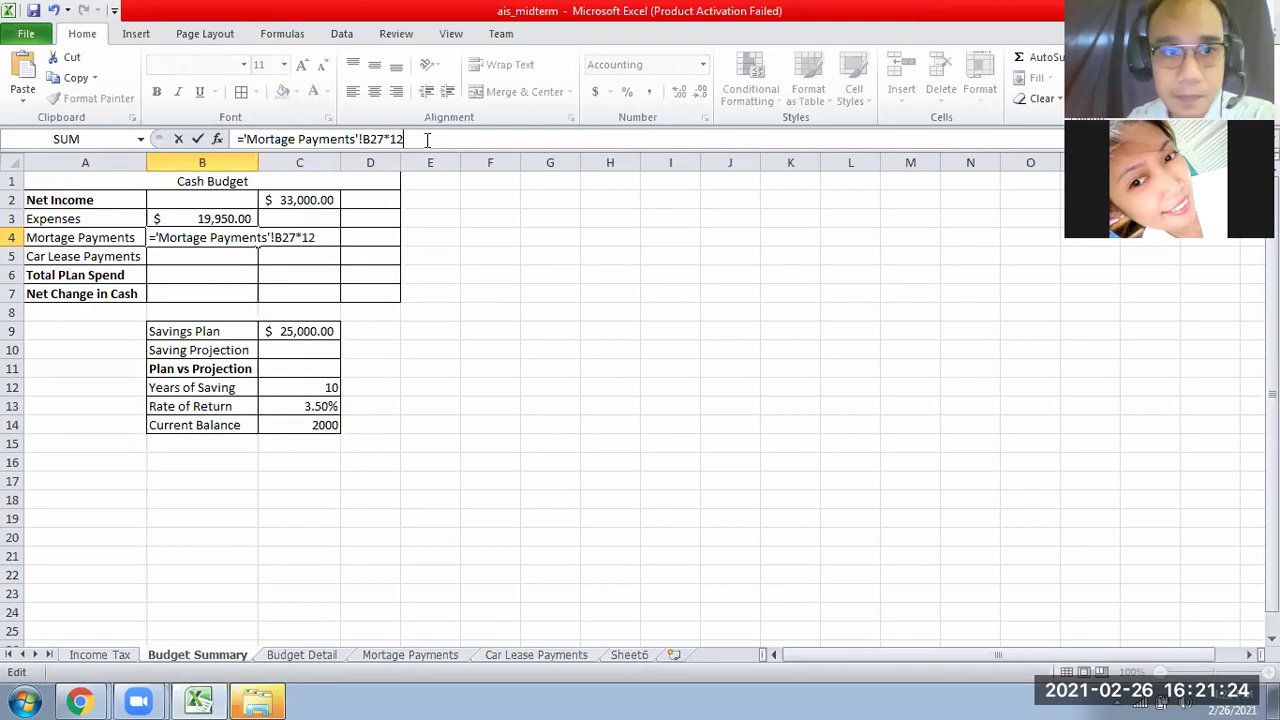
{"action": "key", "text": "Return"}
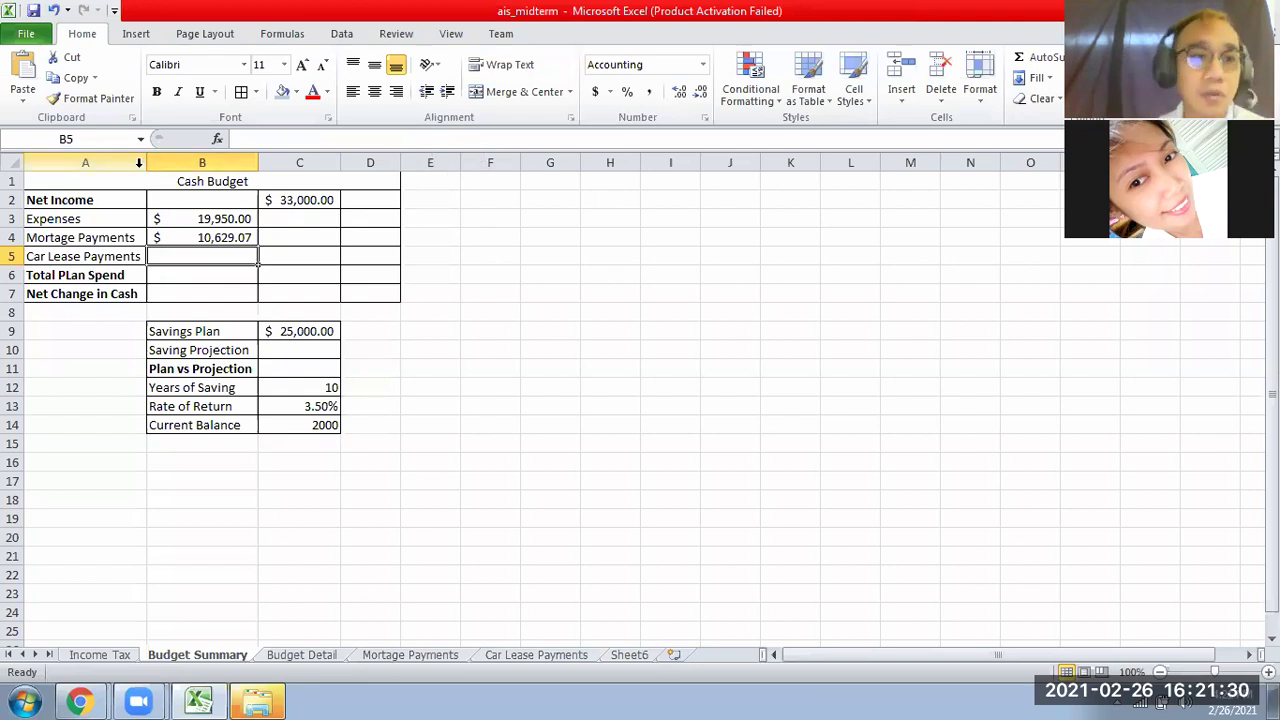
{"action": "left_click", "coordinate": [216, 239]}
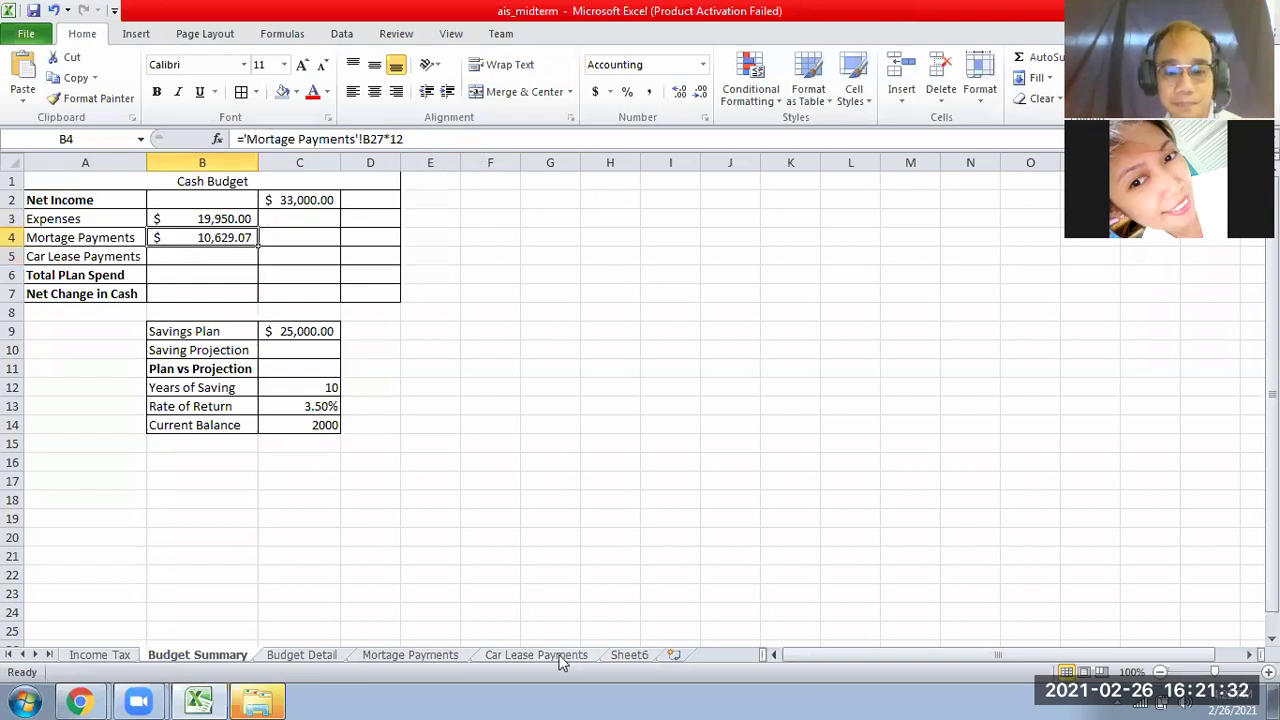
{"action": "left_click", "coordinate": [237, 254]}
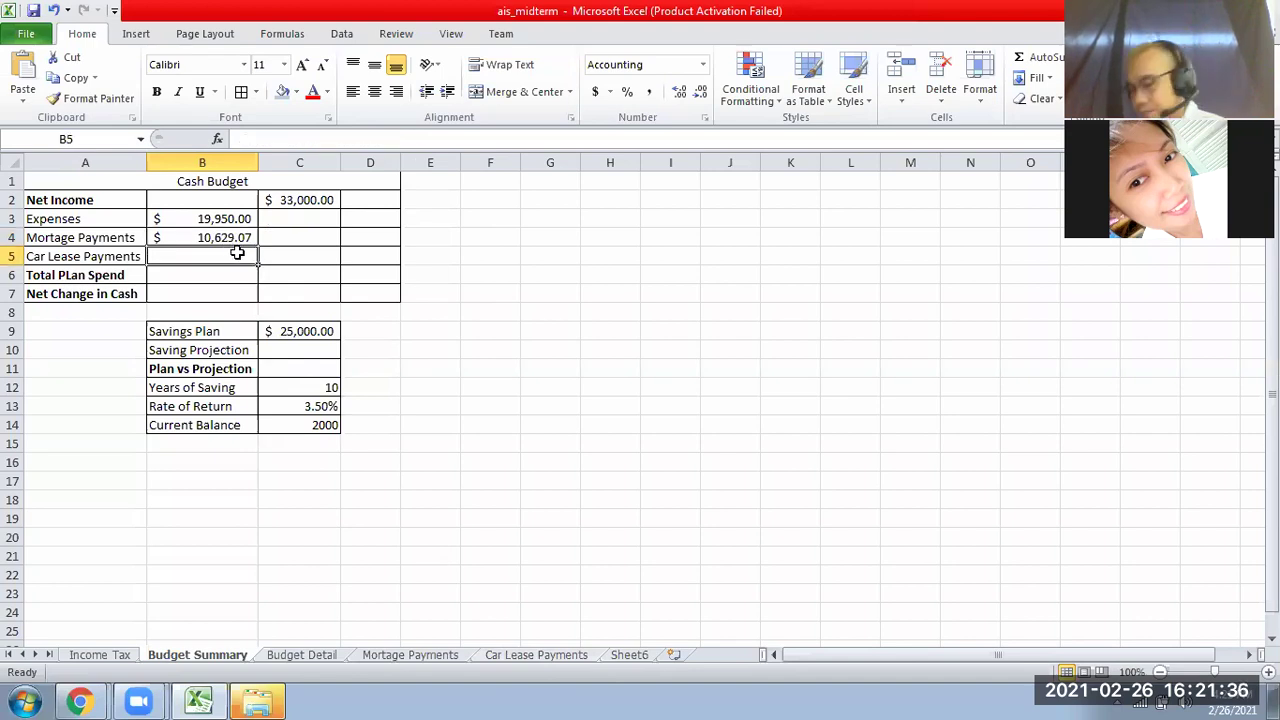
{"action": "type", "text": "="}
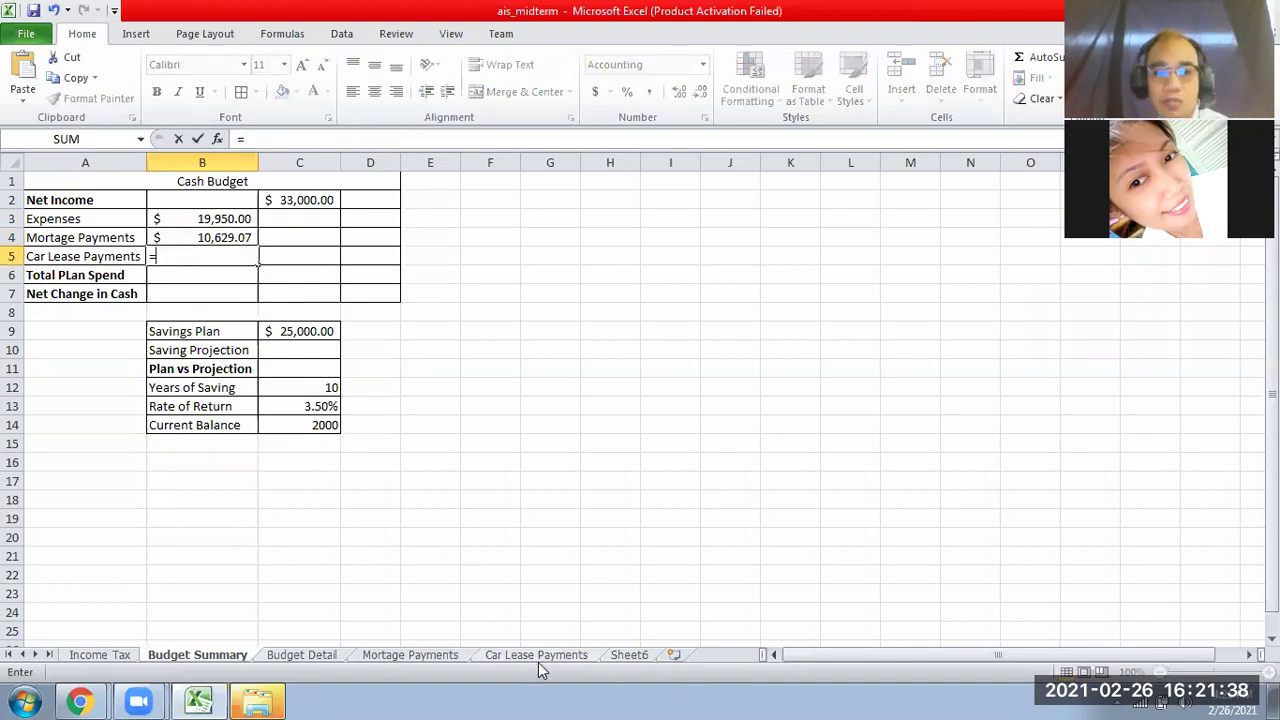
{"action": "left_click", "coordinate": [536, 656]}
{"action": "left_click", "coordinate": [246, 276]}
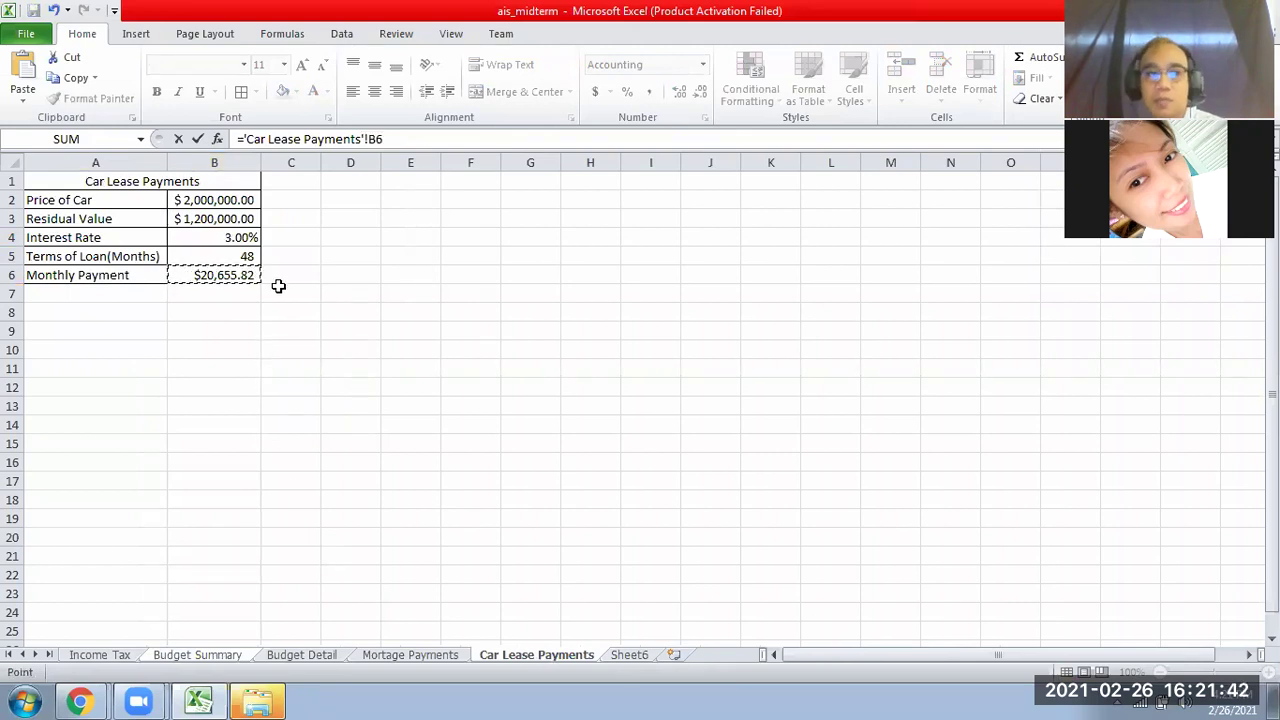
{"action": "key", "text": "Escape"}
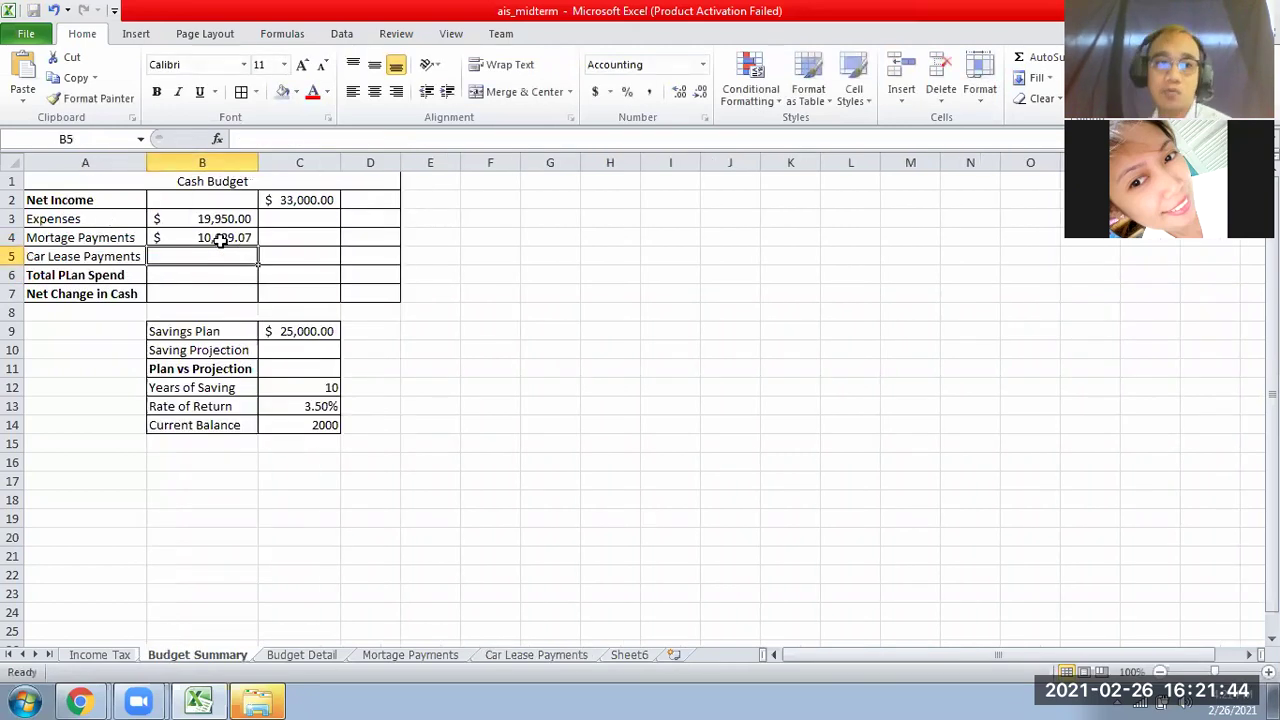
{"action": "left_click", "coordinate": [209, 280]}
{"action": "left_click", "coordinate": [251, 255]}
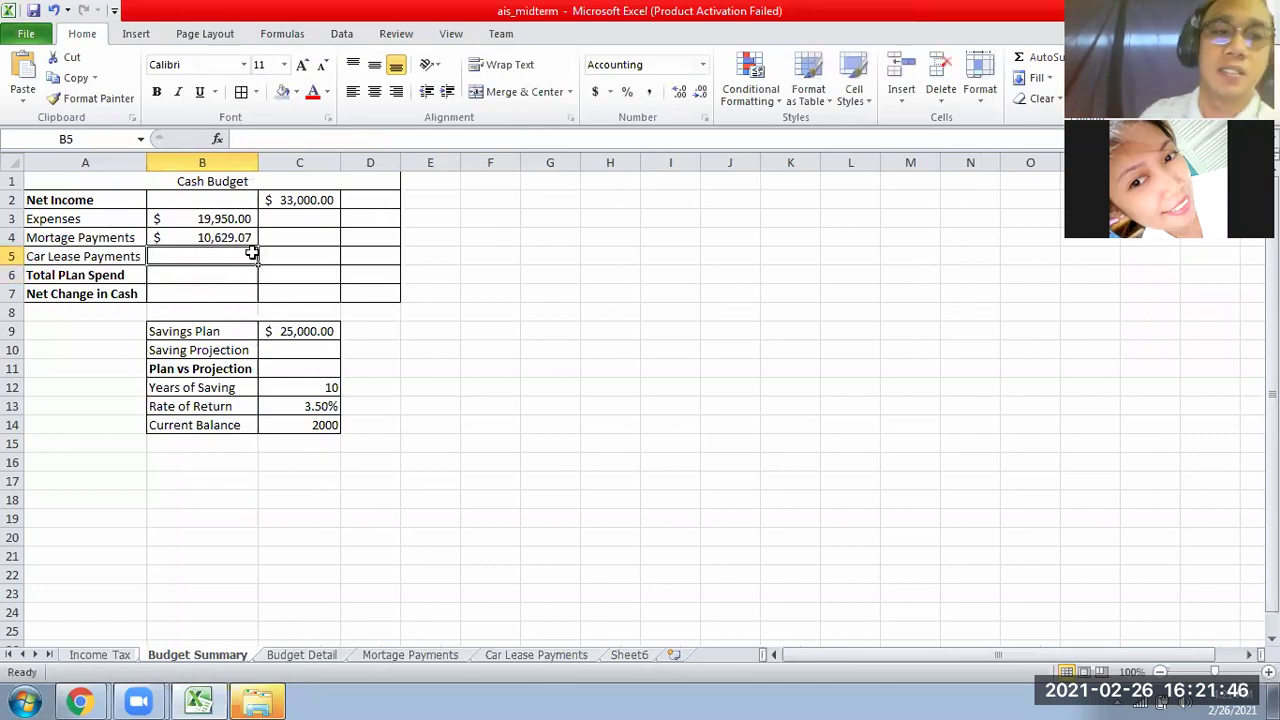
Step: Re-enter the Expenses formula in Budget Summary cell B3 as ='Budget Detail'!D12
{"action": "left_click", "coordinate": [241, 220]}
{"action": "type", "text": "="}
{"action": "left_click", "coordinate": [301, 654]}
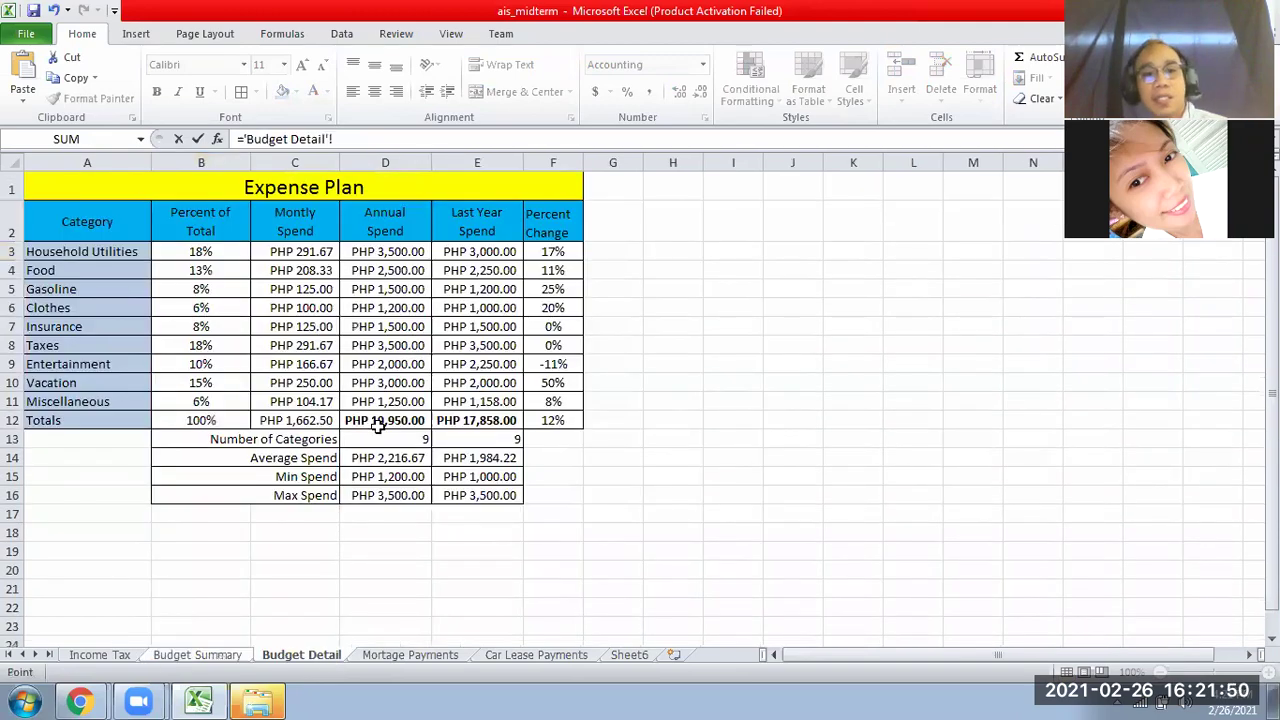
{"action": "left_click", "coordinate": [380, 423]}
{"action": "key", "text": "Return"}
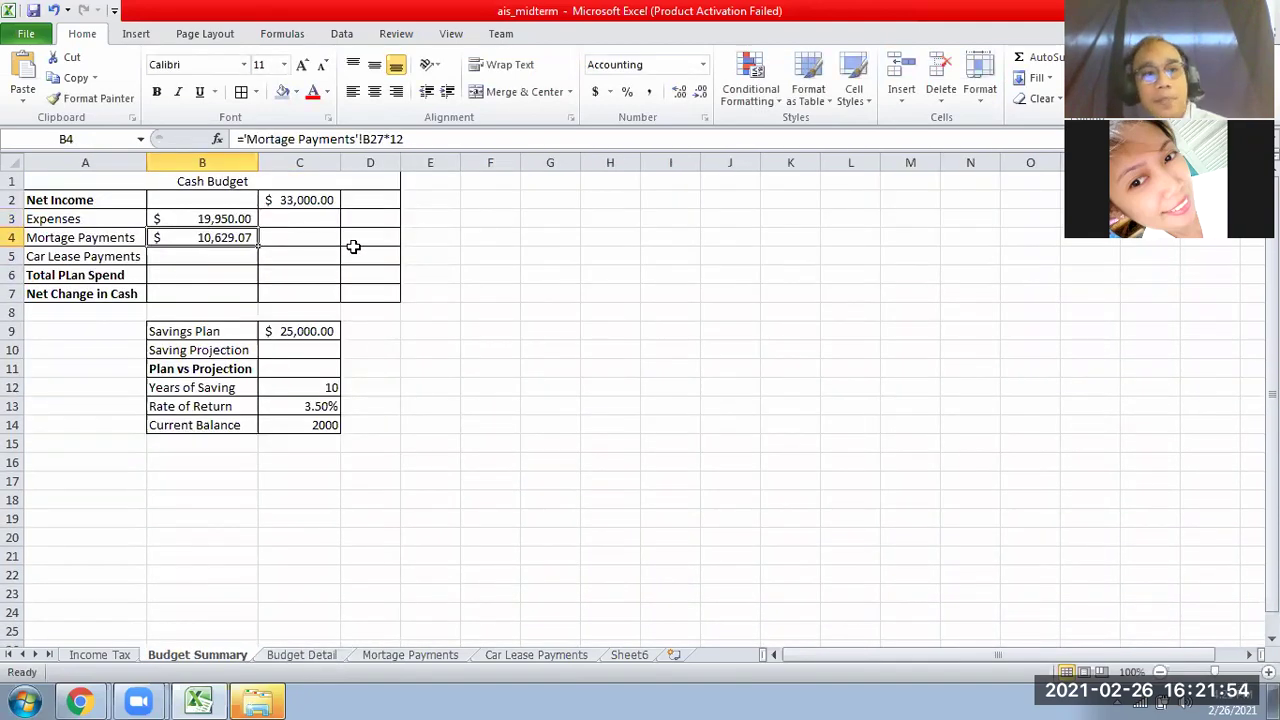
Step: Re-enter the Mortage Payments formula in Budget Summary cell B4 as ='Mortage Payments'!B27*12
{"action": "type", "text": "="}
{"action": "left_click", "coordinate": [444, 654]}
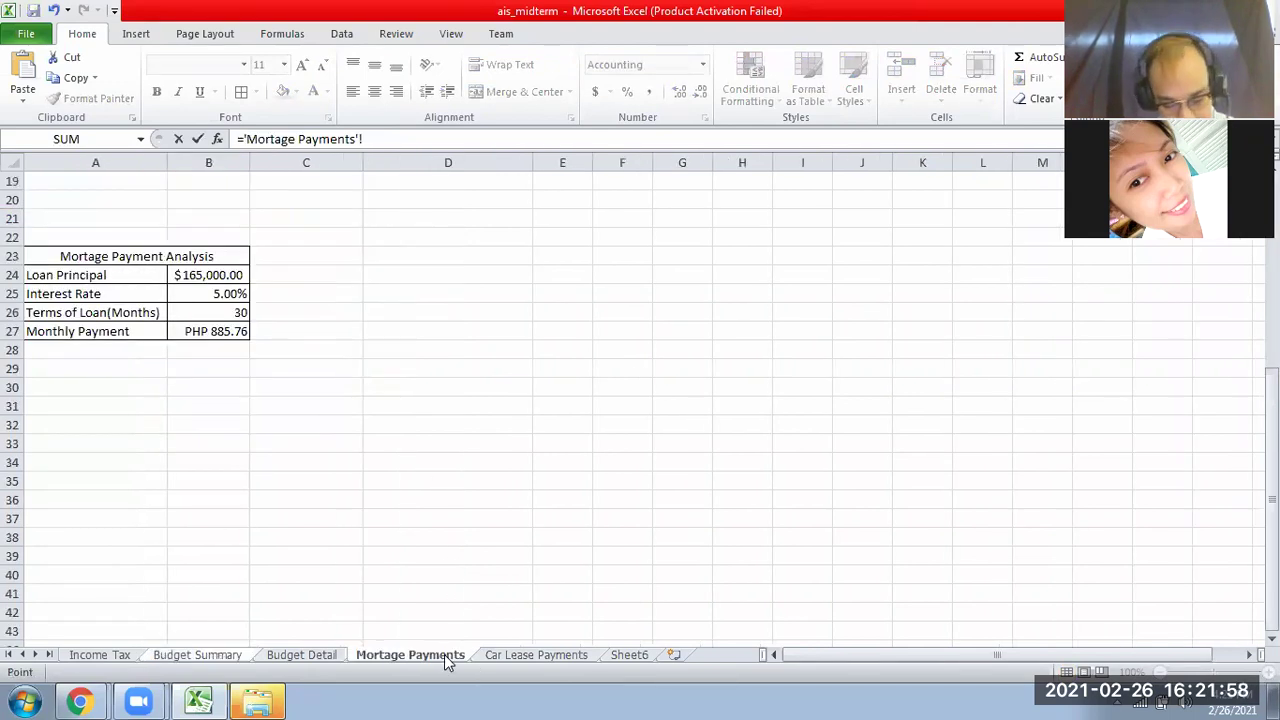
{"action": "left_click", "coordinate": [236, 334]}
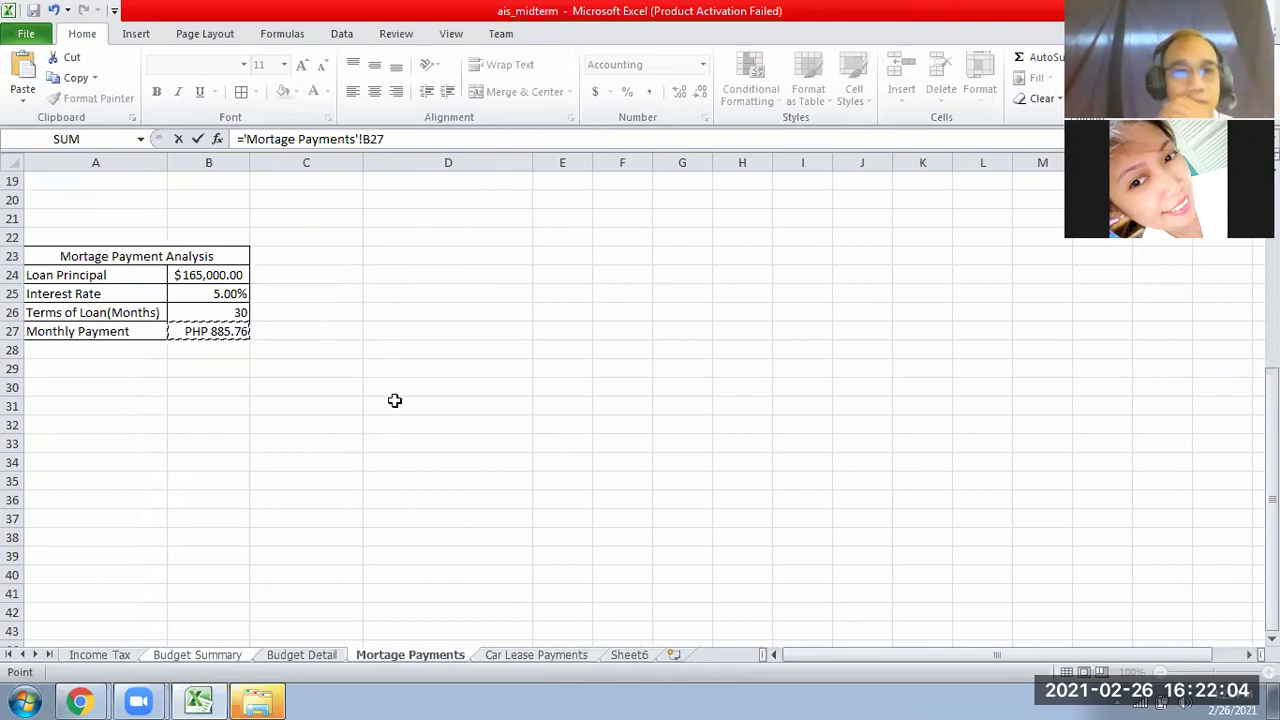
{"action": "key", "text": "Return"}
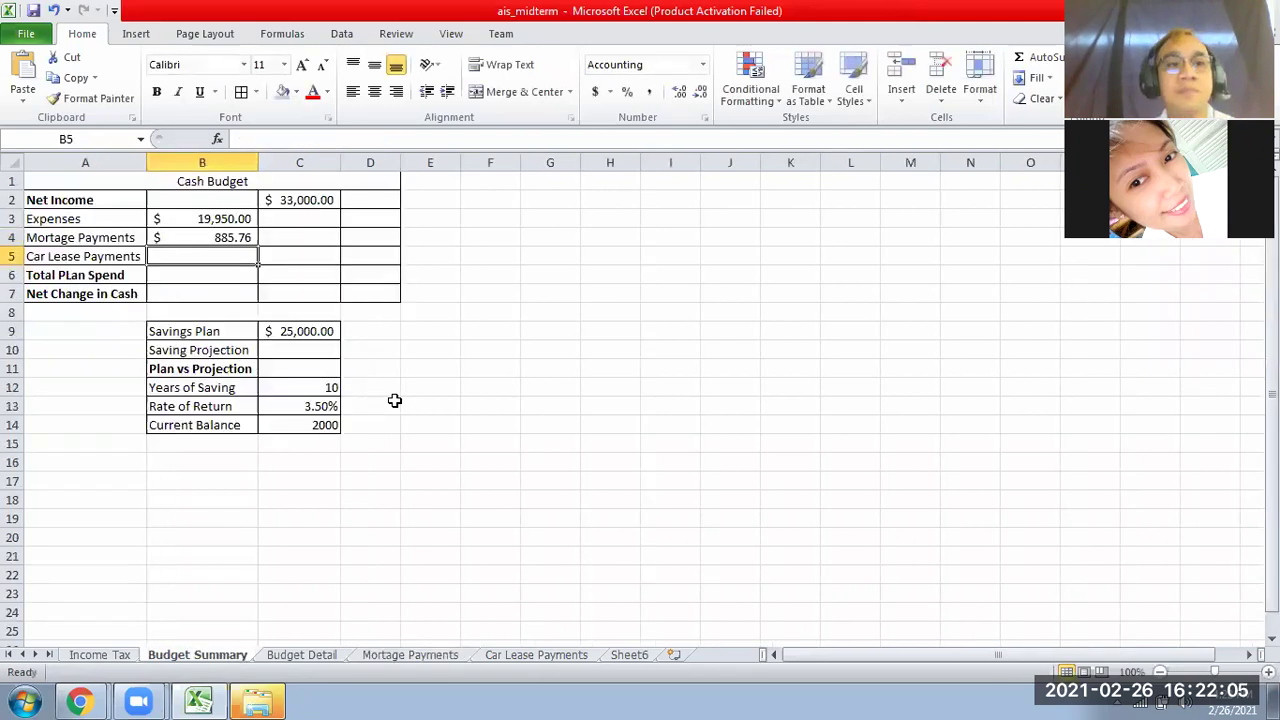
{"action": "left_click", "coordinate": [240, 238]}
{"action": "left_click", "coordinate": [438, 140]}
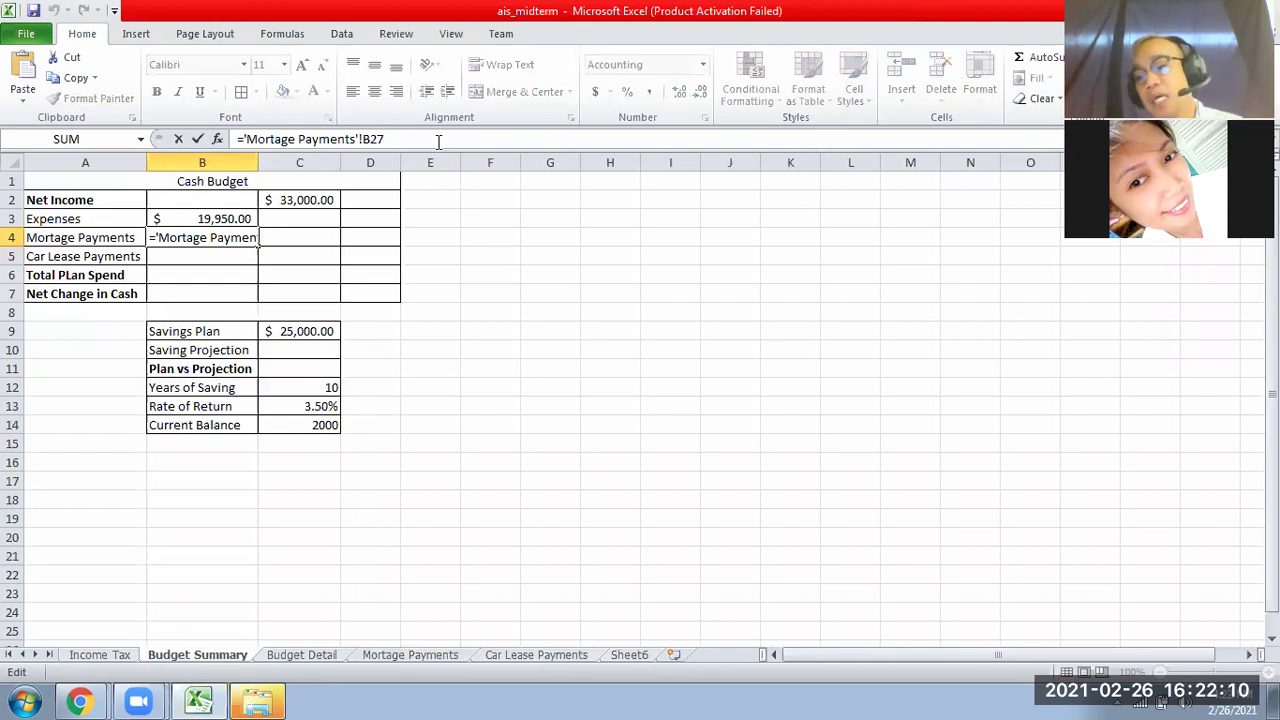
{"action": "type", "text": "*2"}
{"action": "key", "text": "BackSpace"}
{"action": "type", "text": "12"}
{"action": "key", "text": "Return"}
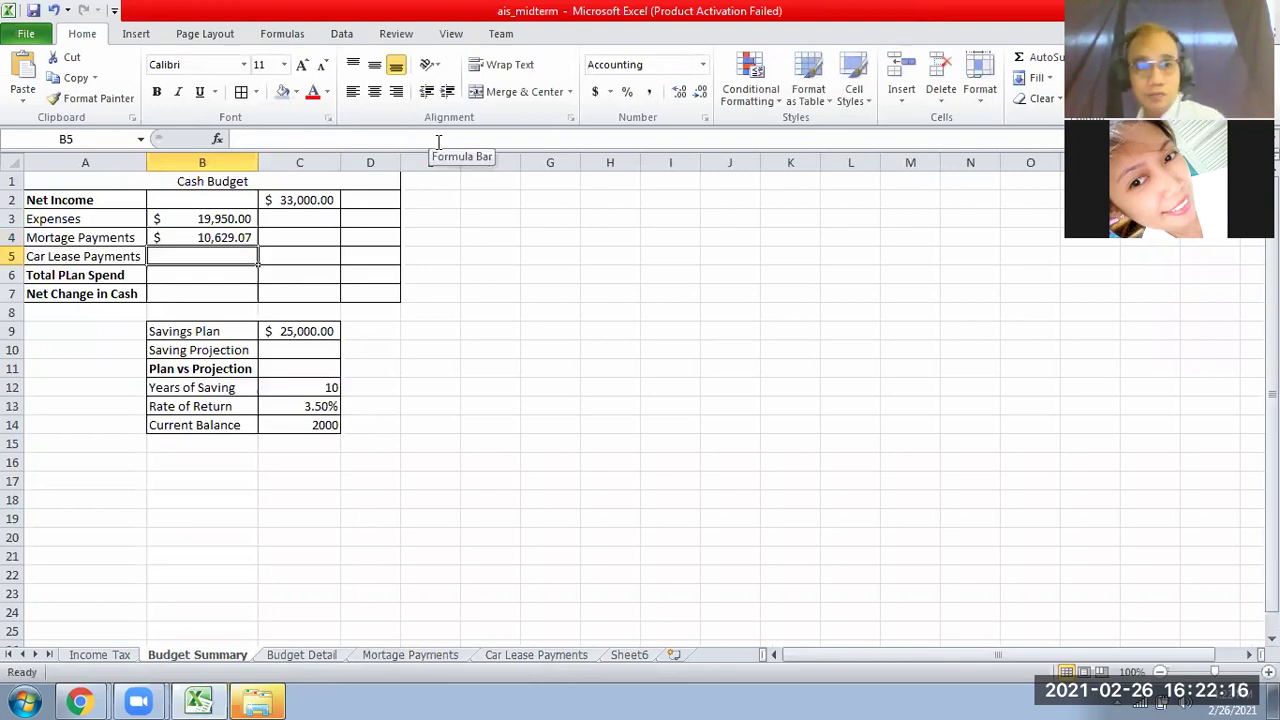
Step: On the Car Lease Payments sheet, enter a new Price of Car amount in cell B2
{"action": "left_click", "coordinate": [303, 198]}
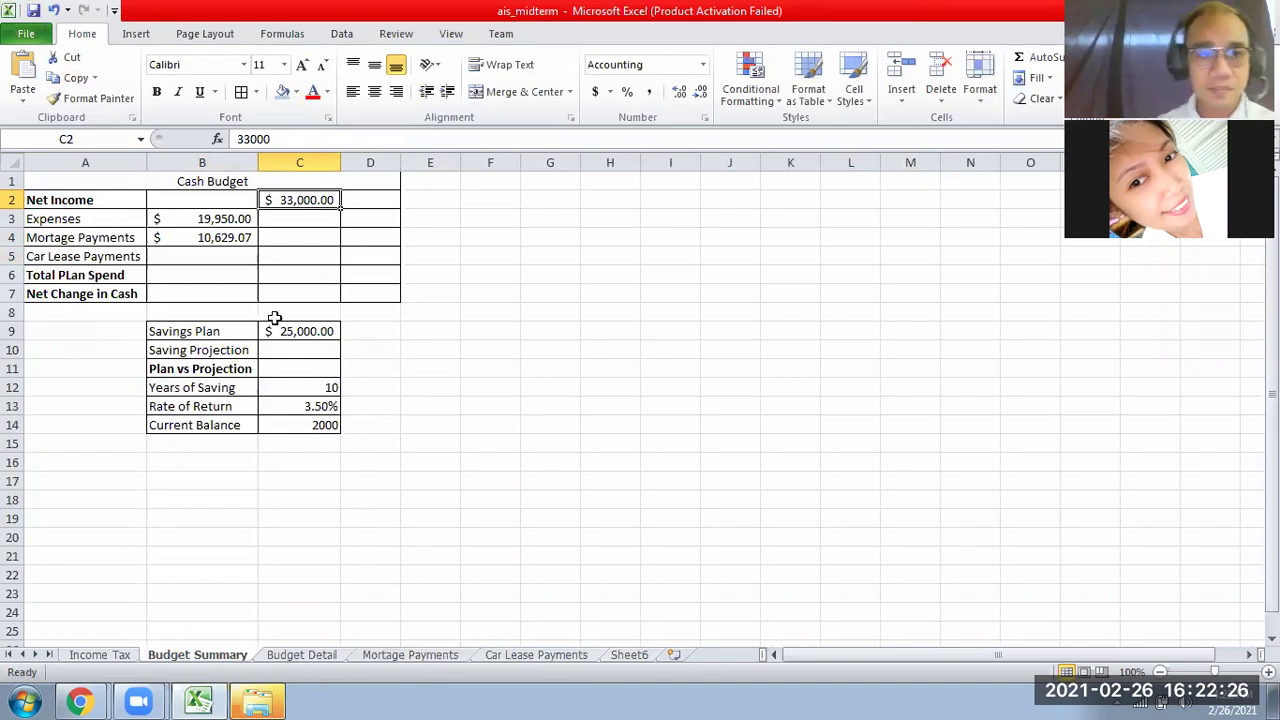
{"action": "left_click", "coordinate": [220, 253]}
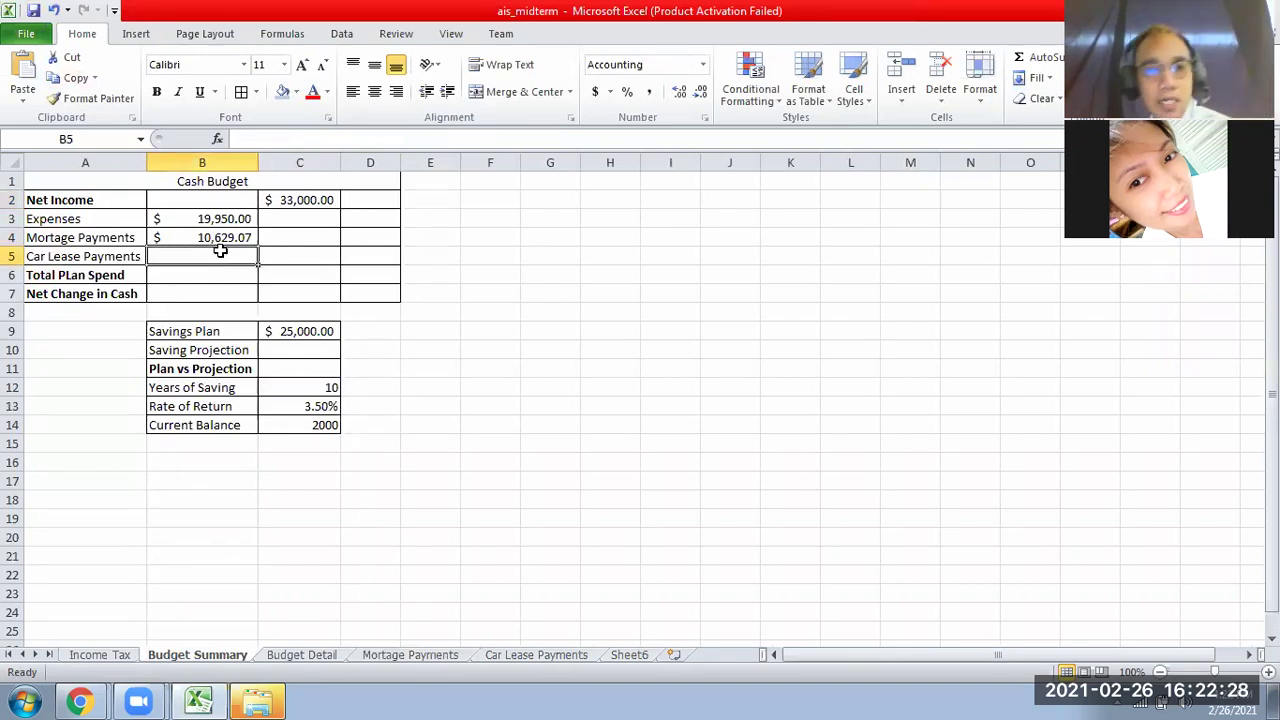
{"action": "left_click", "coordinate": [556, 656]}
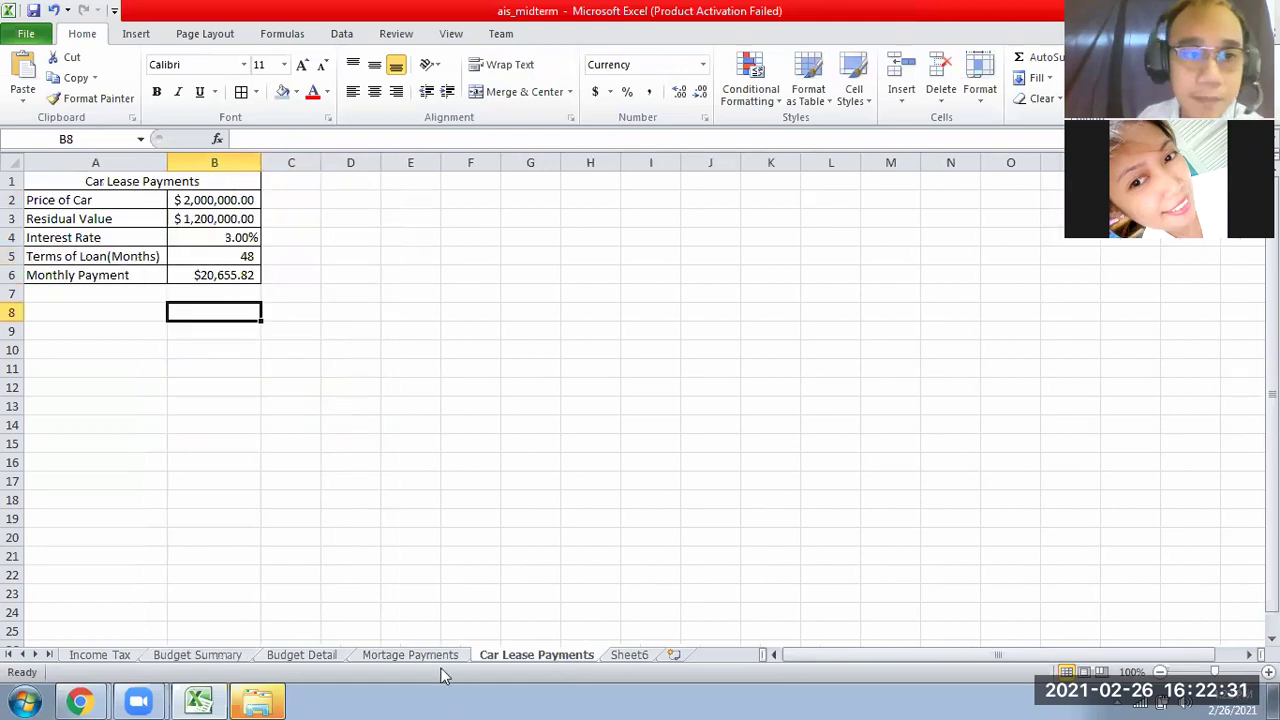
{"action": "left_click", "coordinate": [230, 277]}
{"action": "left_click", "coordinate": [236, 200]}
{"action": "type", "text": "2,00"}
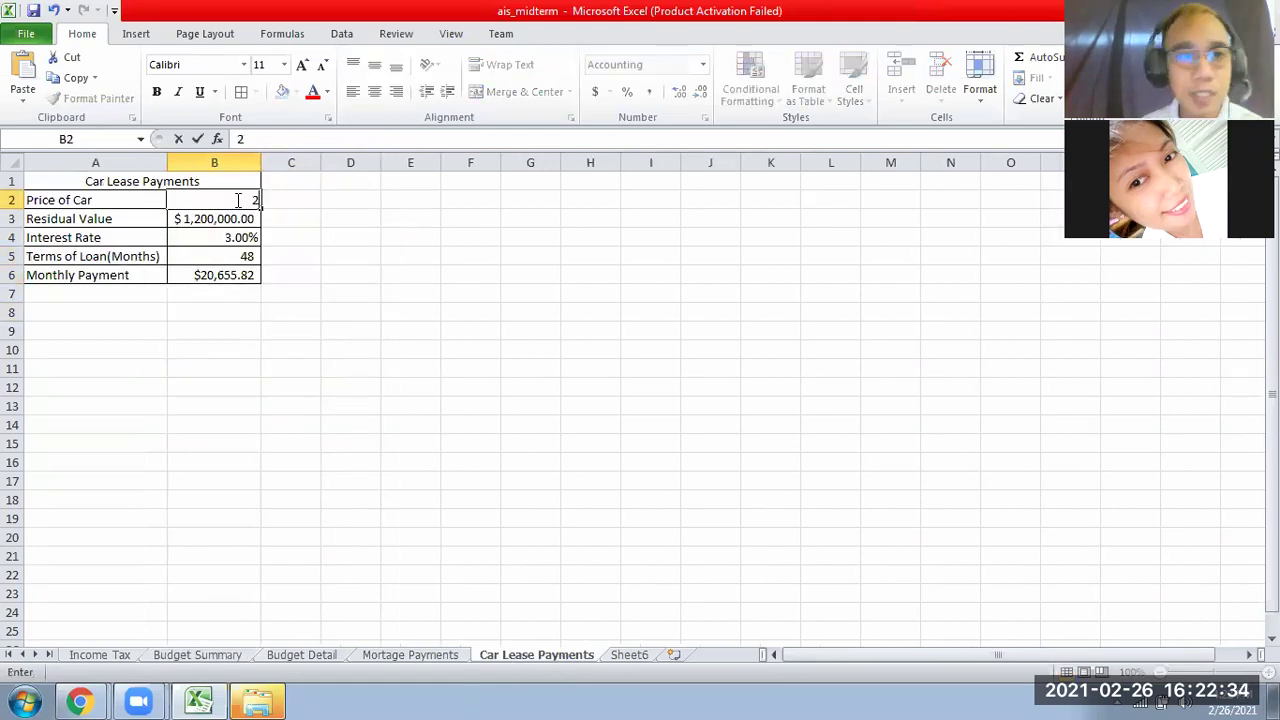
{"action": "type", "text": "0"}
{"action": "key", "text": "Return"}
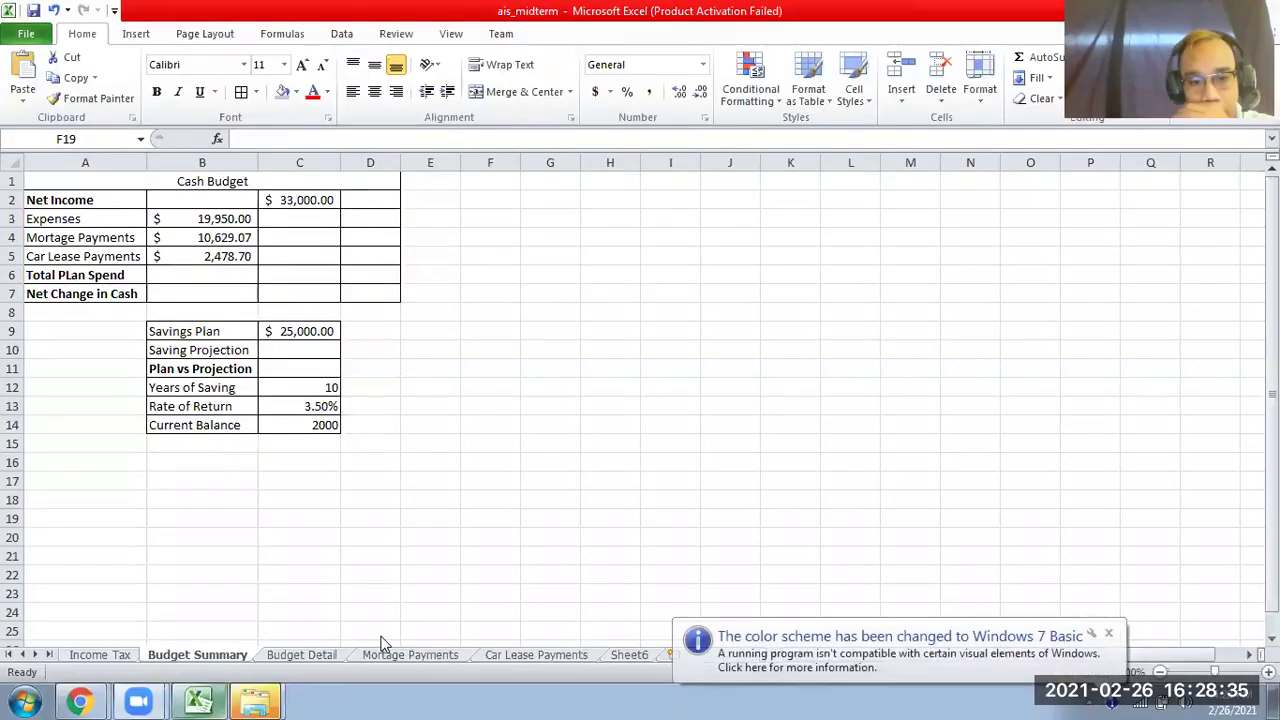
Step: Dismiss the color scheme notification and clear the Expenses, Mortage Payments and Car Lease Payments amounts in column B of Budget Summary
{"action": "left_click", "coordinate": [1108, 633]}
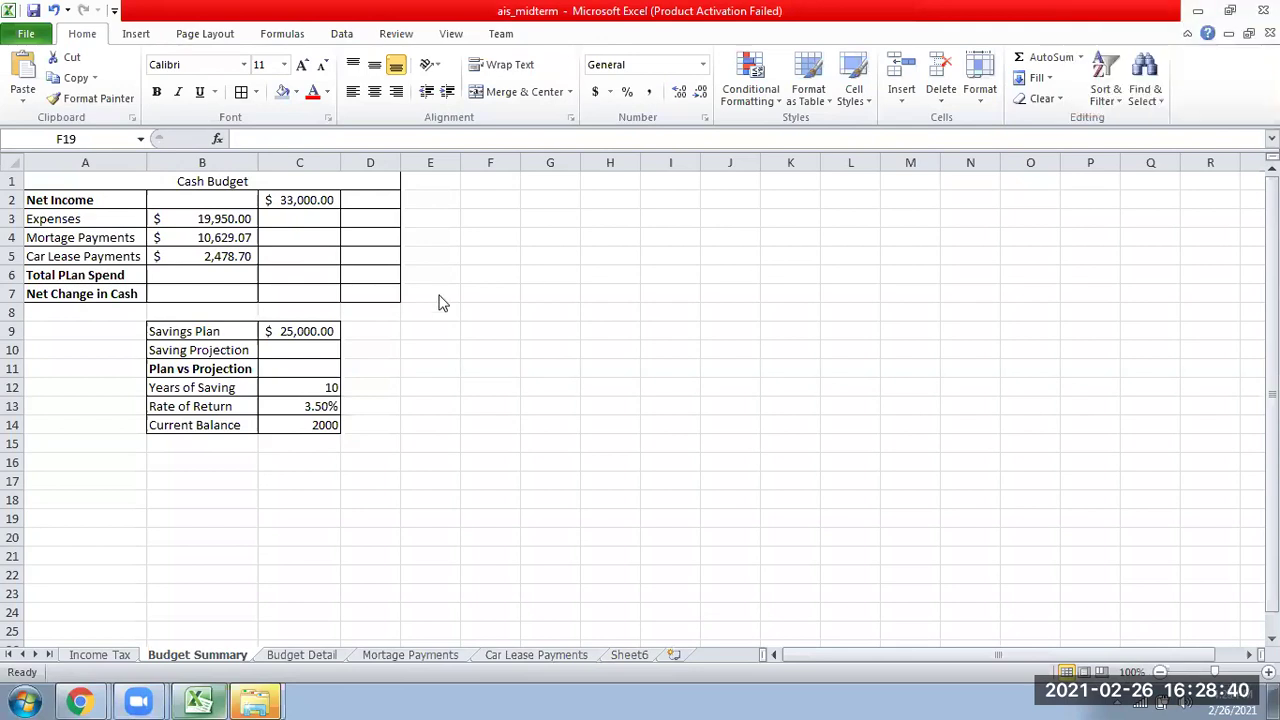
{"action": "left_click_drag", "start_coordinate": [212, 216], "coordinate": [233, 283]}
{"action": "key", "text": "Delete"}
Step: Link Expenses cell B3 on Budget Summary to the Annual Spend total with ='Budget Detail'!D12
{"action": "left_click", "coordinate": [228, 213]}
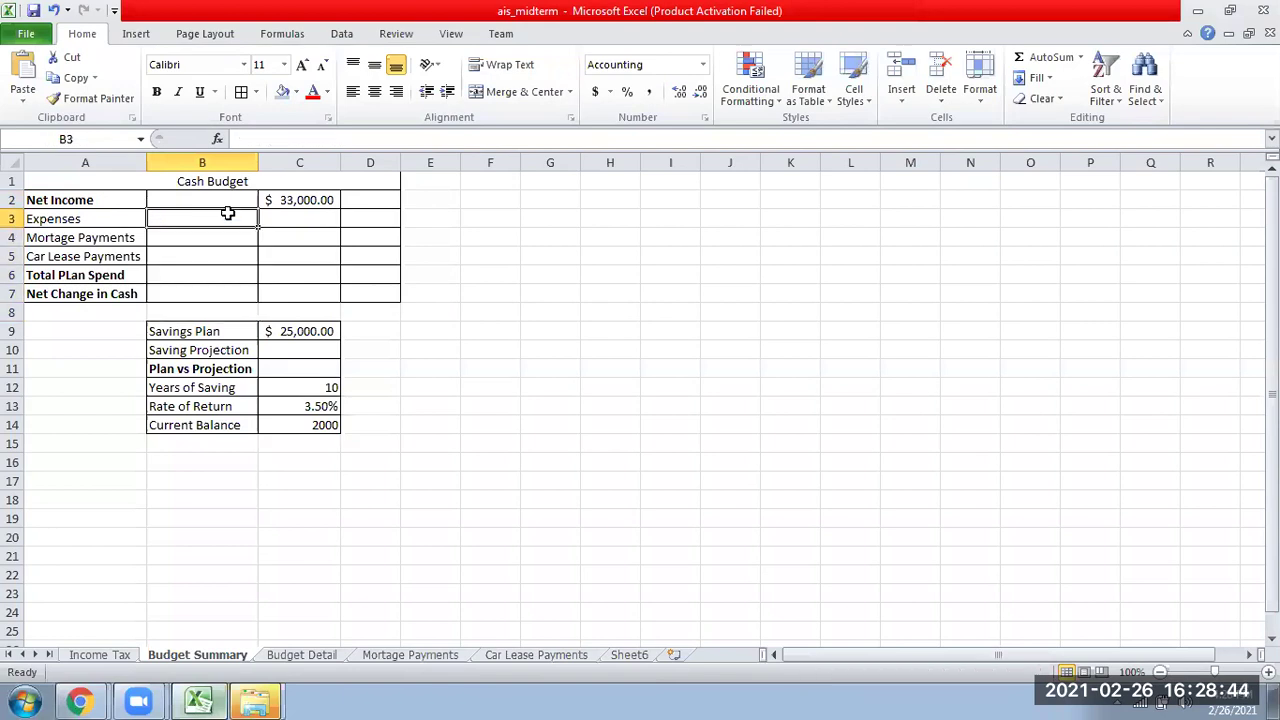
{"action": "type", "text": "="}
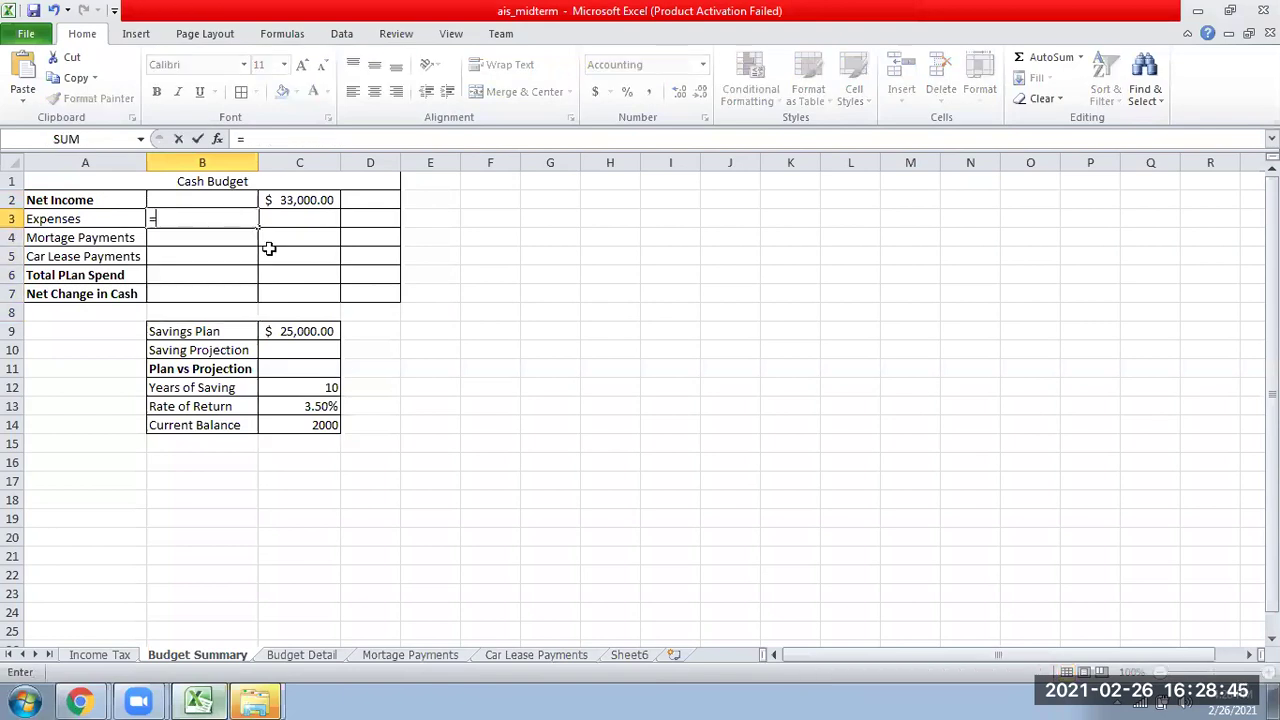
{"action": "left_click", "coordinate": [302, 655]}
{"action": "left_click", "coordinate": [383, 424]}
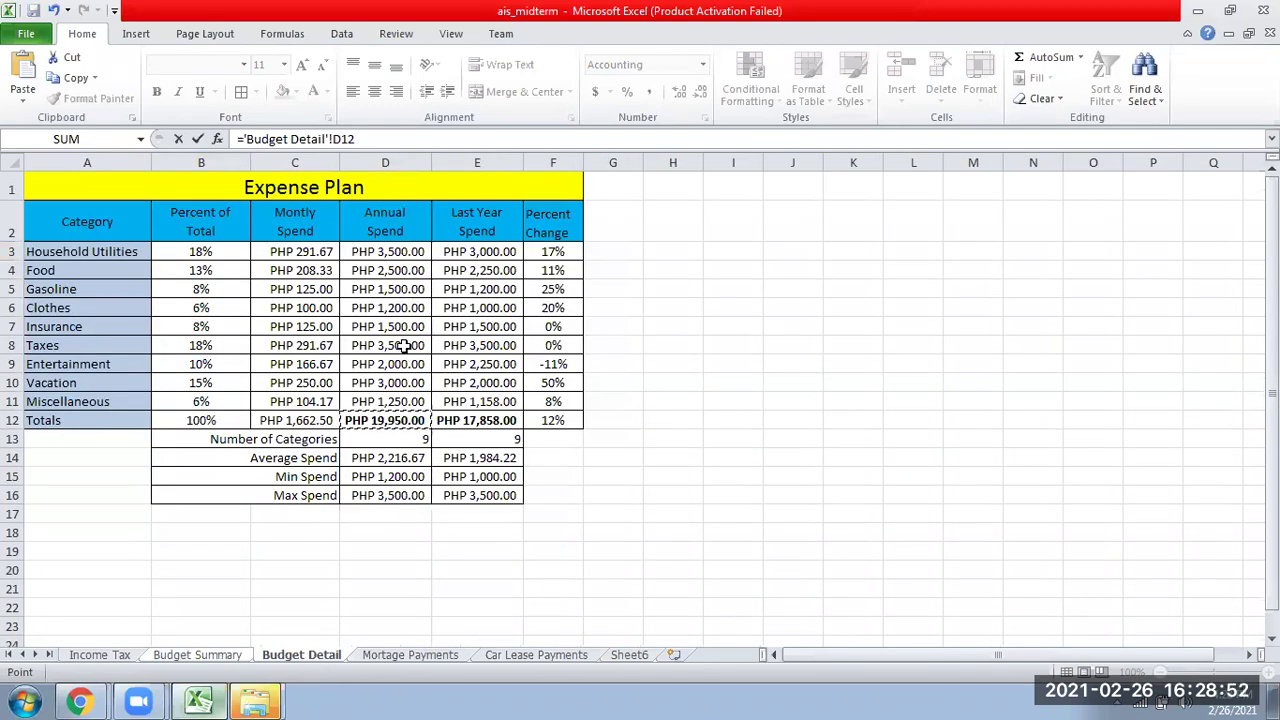
{"action": "key", "text": "Return"}
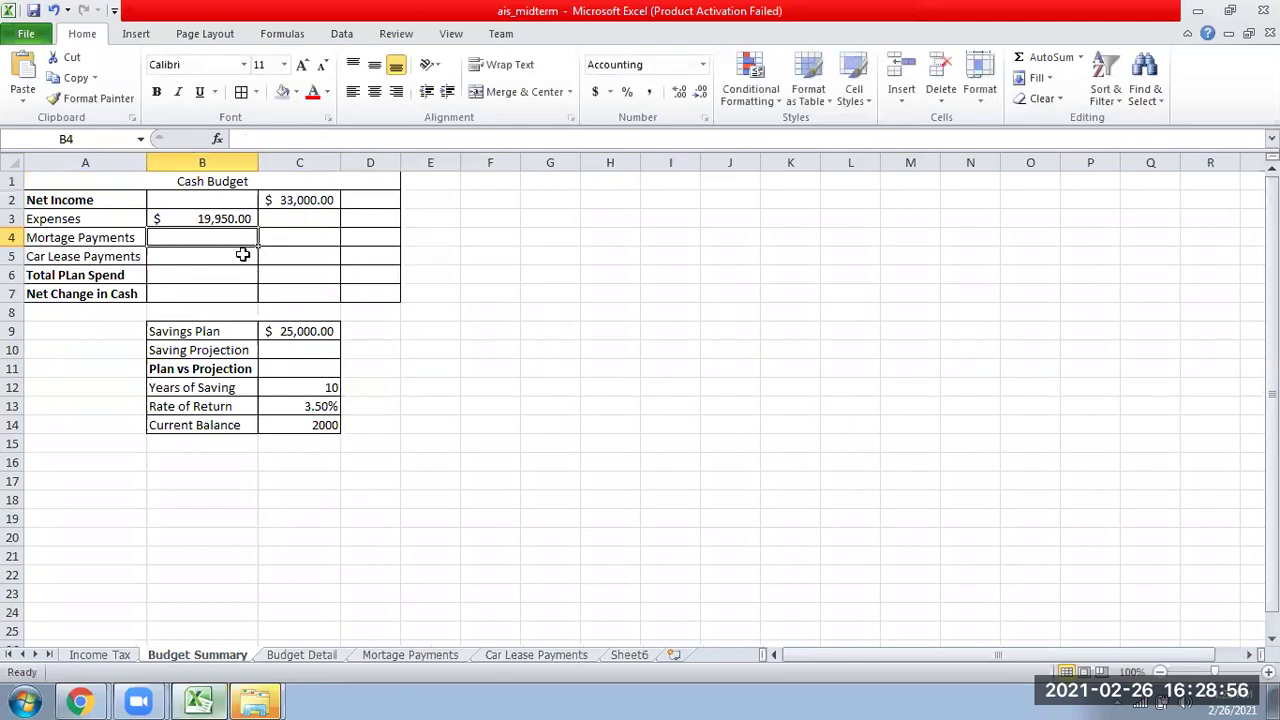
Step: Link Mortage Payments cell B4 on Budget Summary to the annualized monthly payment with ='Mortage Payments'!B27*12
{"action": "type", "text": "="}
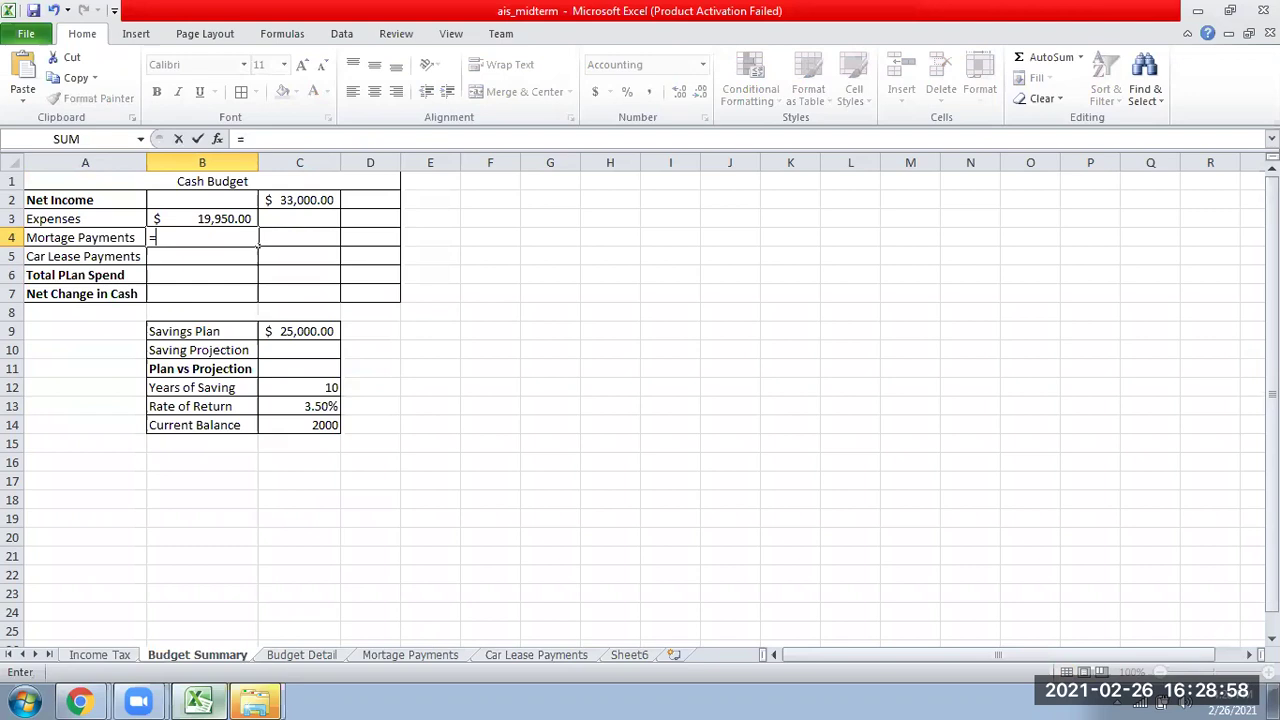
{"action": "left_click", "coordinate": [431, 656]}
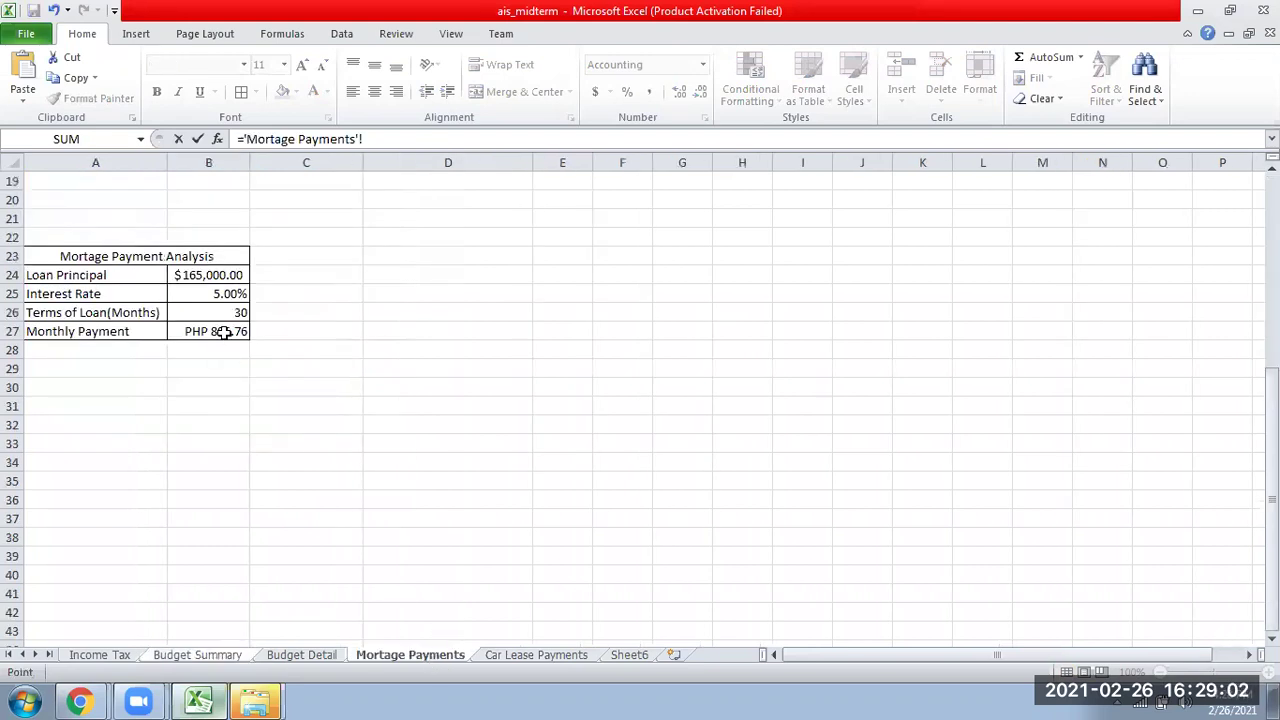
{"action": "left_click", "coordinate": [223, 331]}
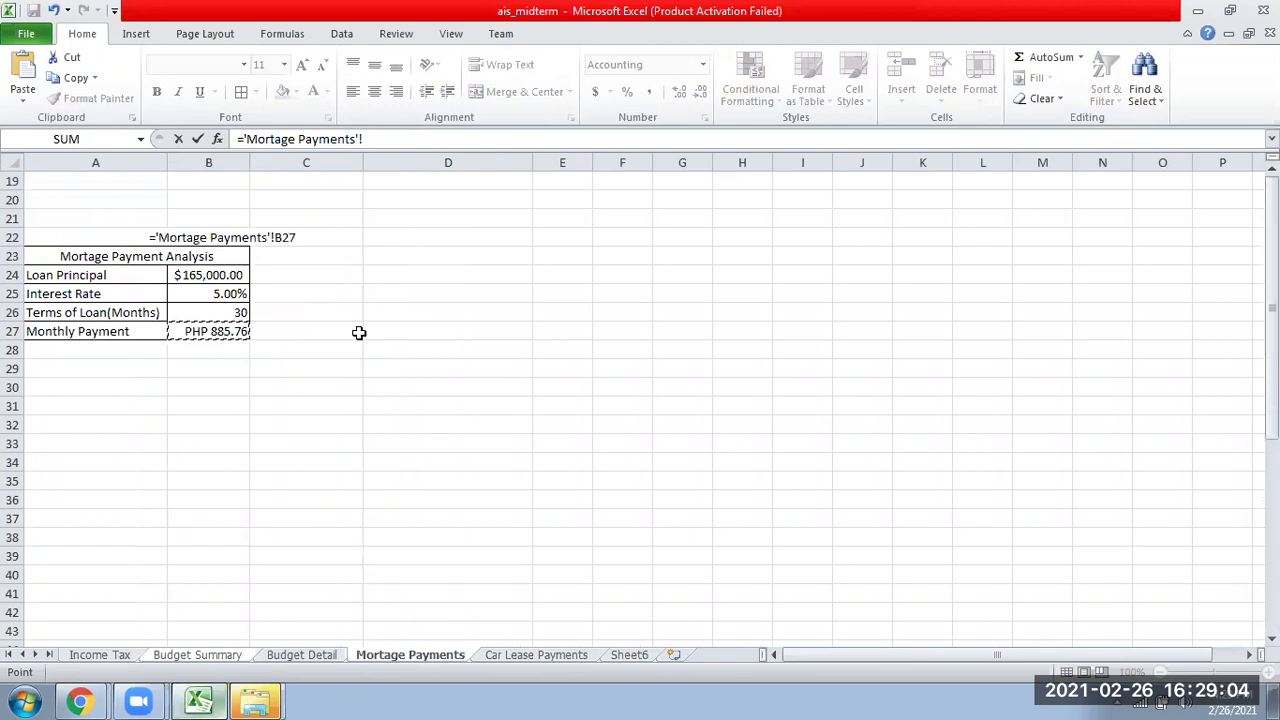
{"action": "key", "text": "Return"}
{"action": "double_click", "coordinate": [231, 236]}
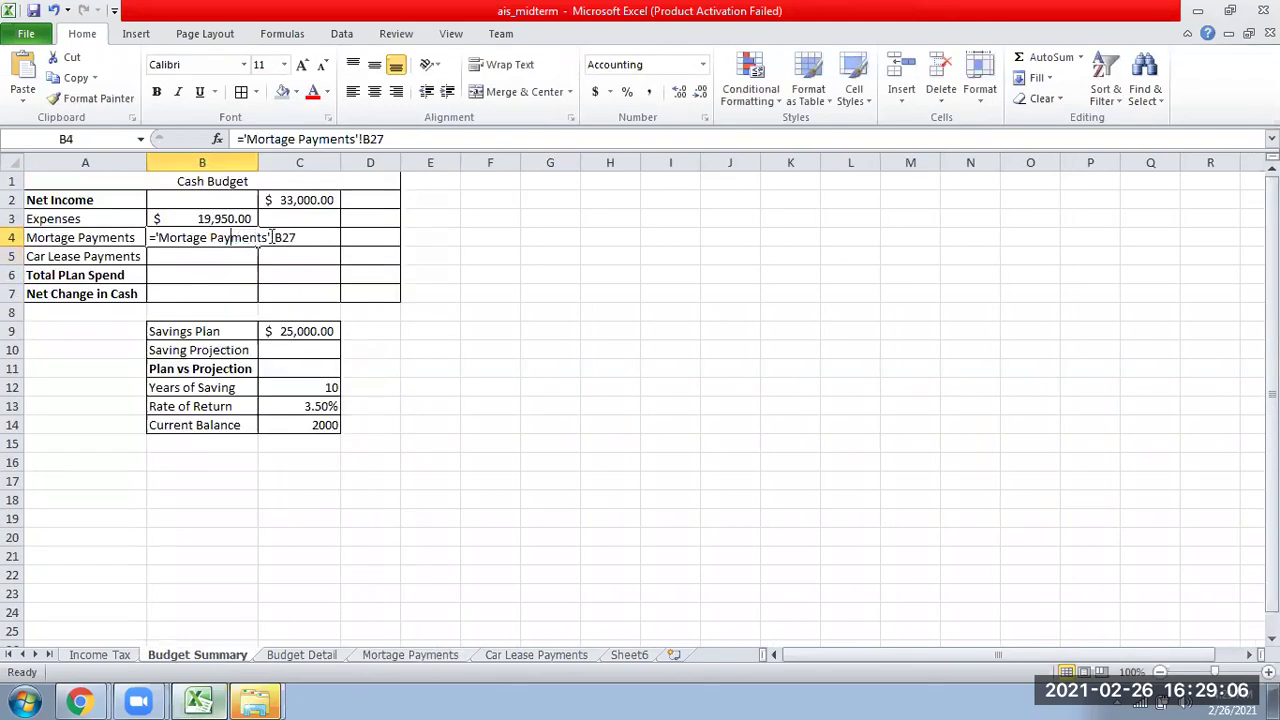
{"action": "type", "text": "*"}
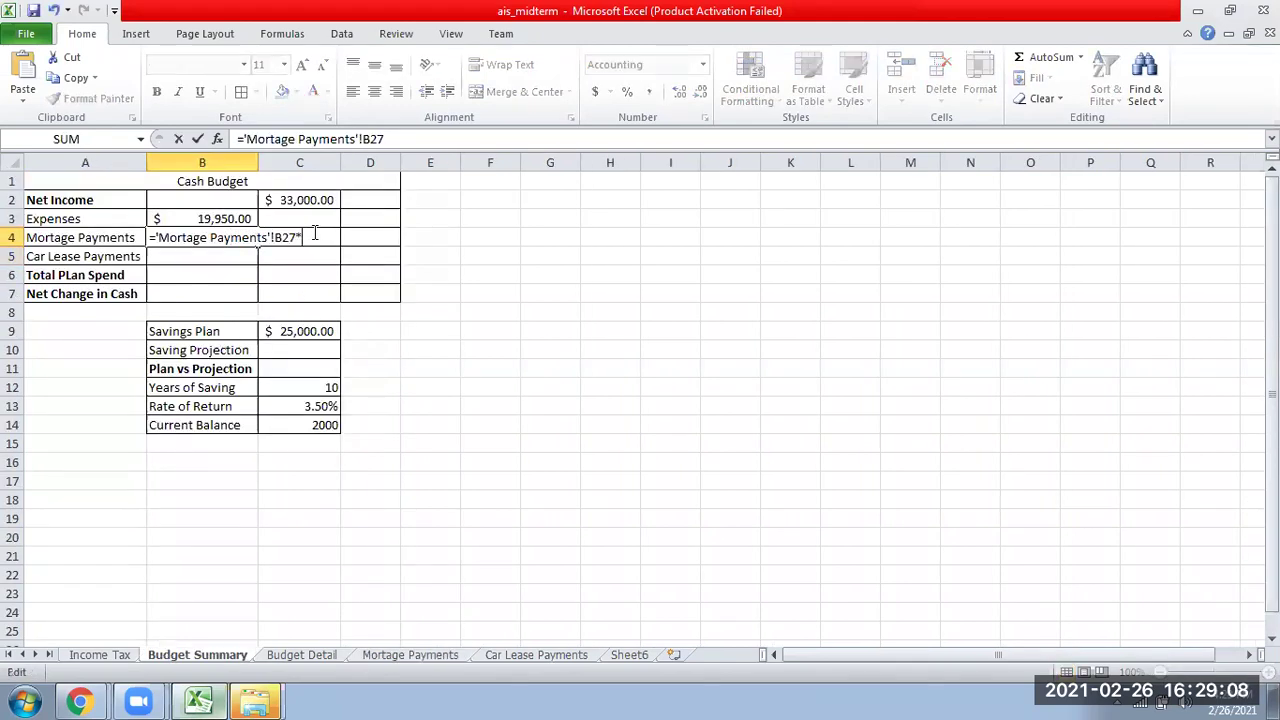
{"action": "type", "text": "12"}
{"action": "key", "text": "Return"}
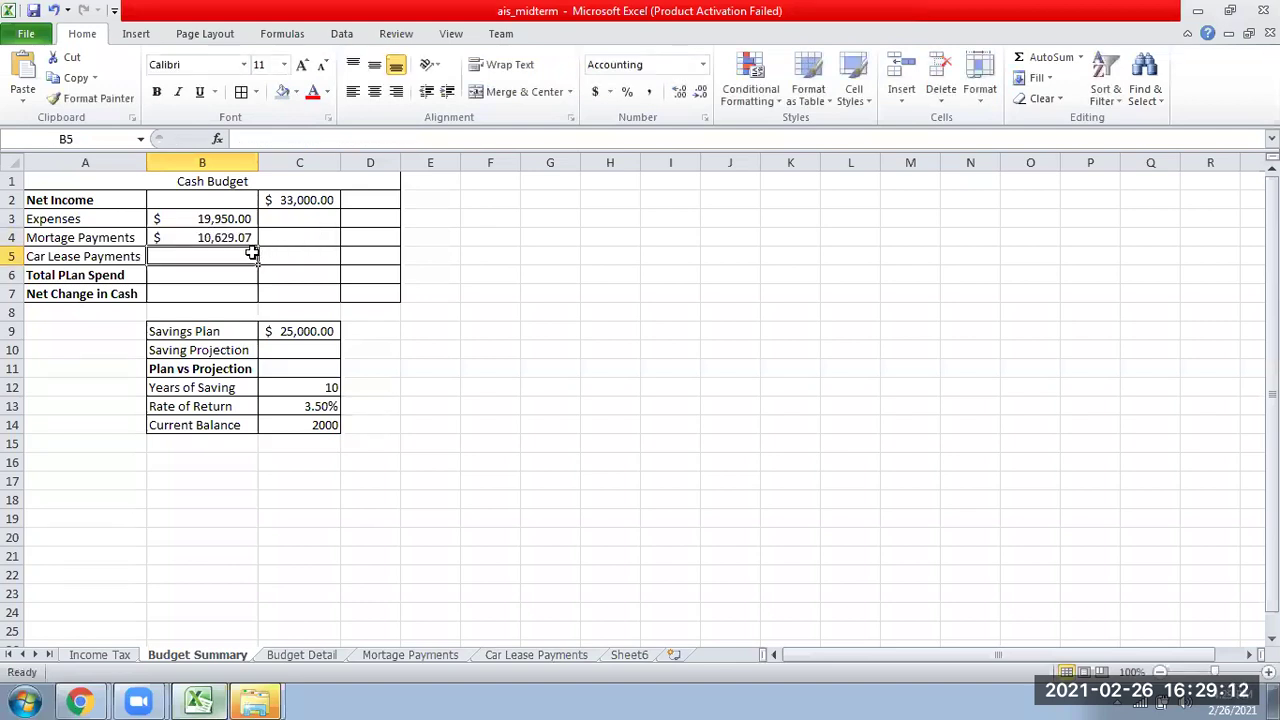
Step: Link Car Lease Payments cell B5 on Budget Summary to the annualized monthly payment with ='Car Lease Payments'!B6*12
{"action": "type", "text": "="}
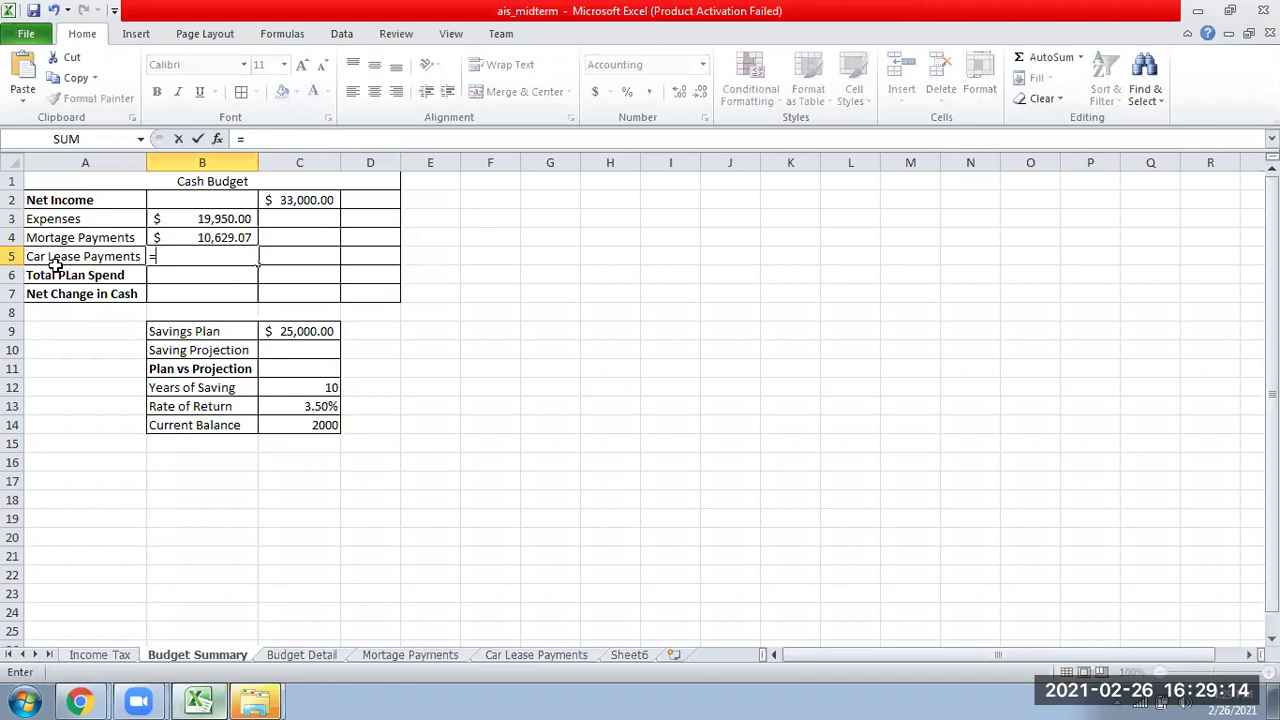
{"action": "left_click", "coordinate": [532, 656]}
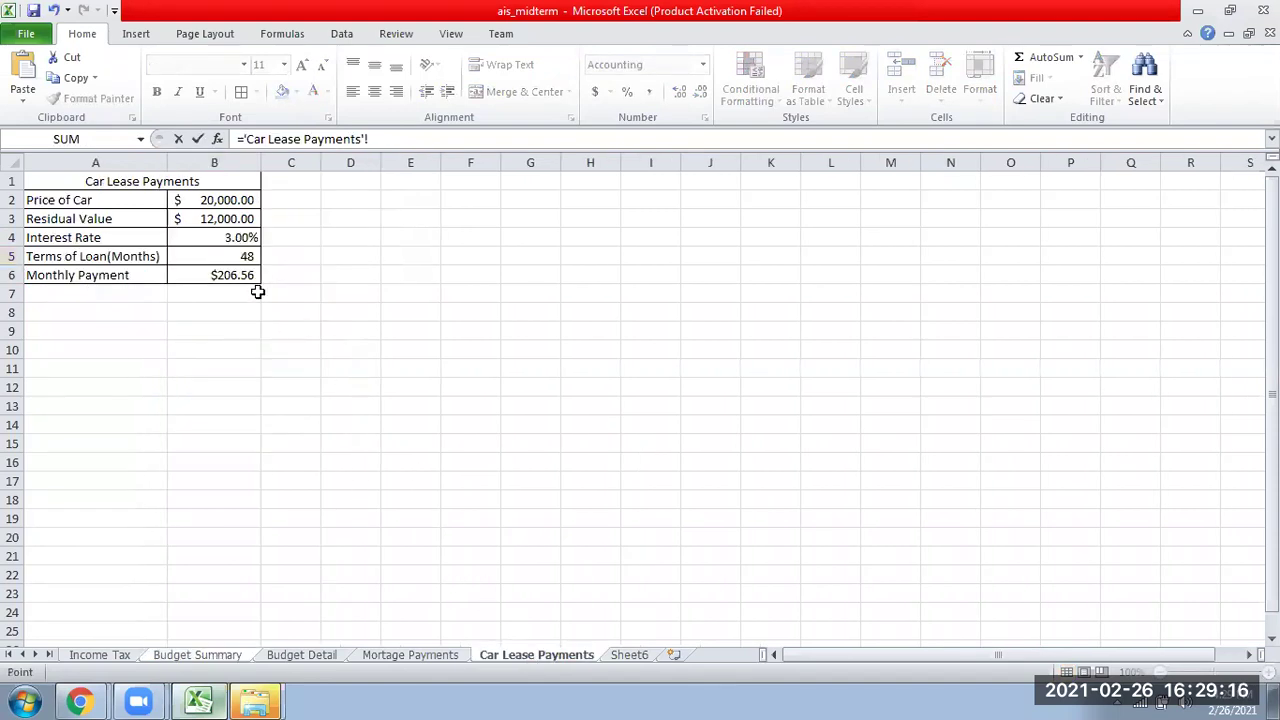
{"action": "left_click", "coordinate": [231, 274]}
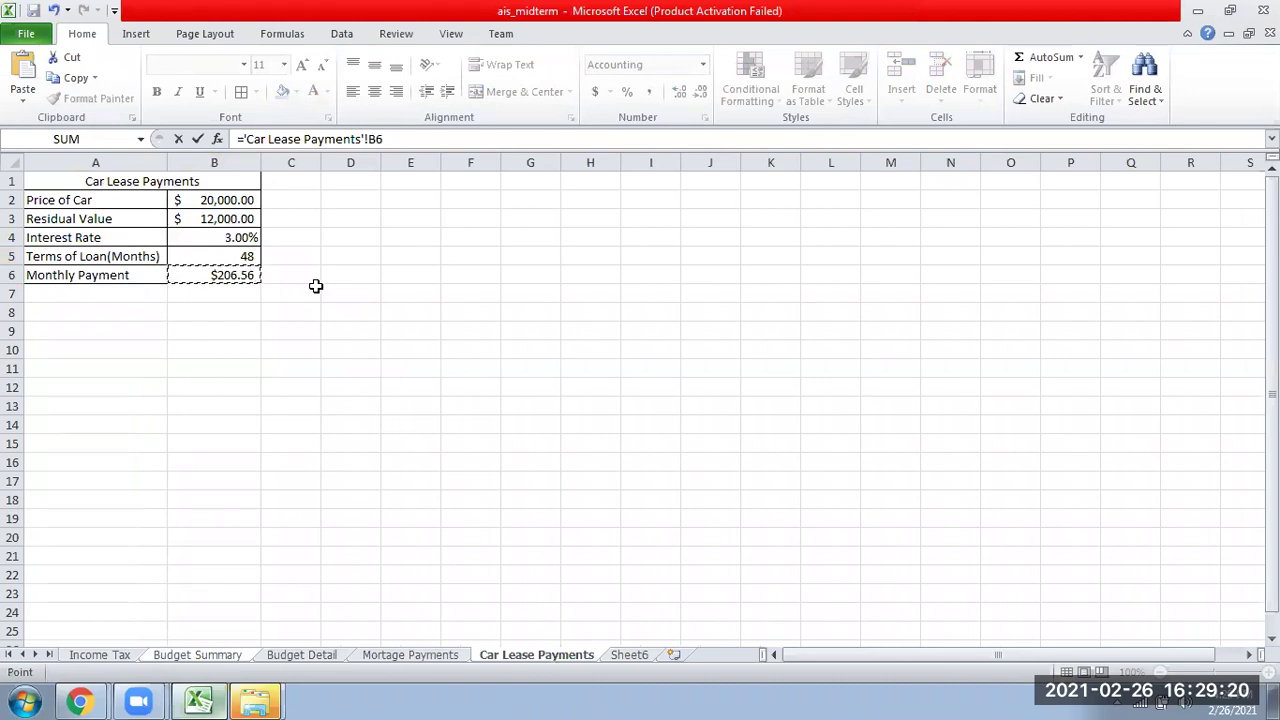
{"action": "key", "text": "Return"}
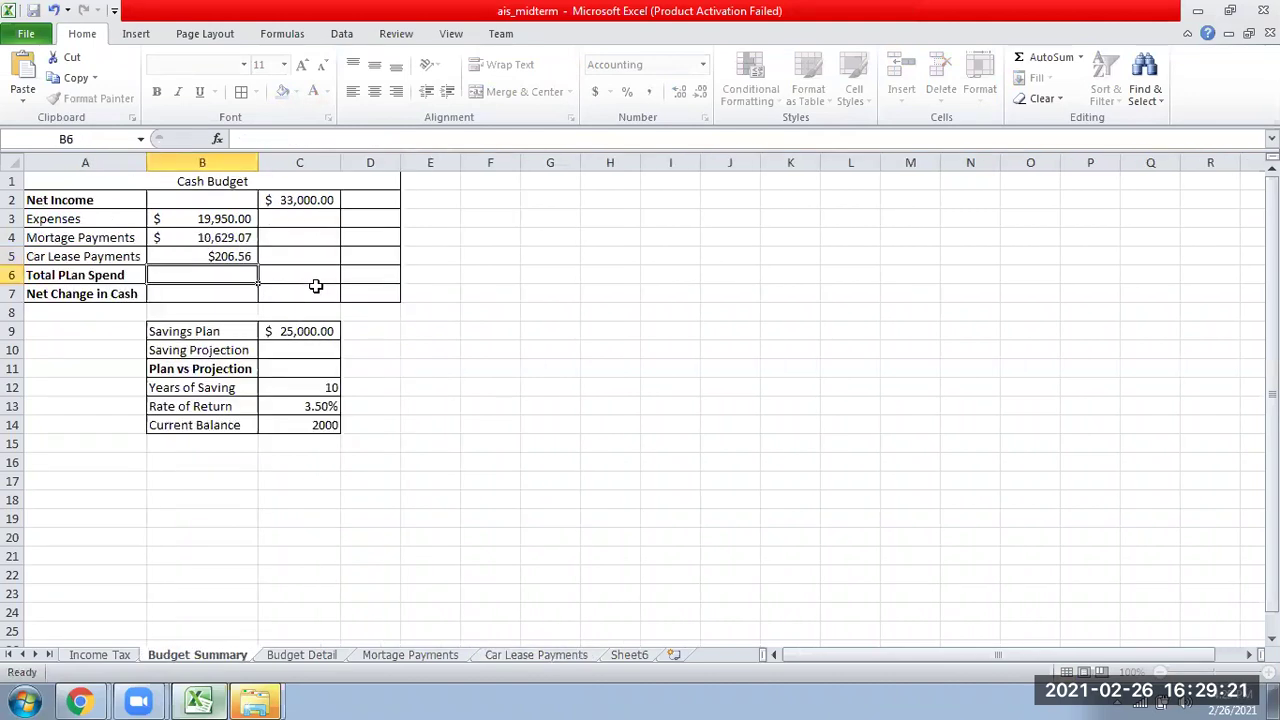
{"action": "left_click", "coordinate": [248, 257]}
{"action": "double_click", "coordinate": [248, 257]}
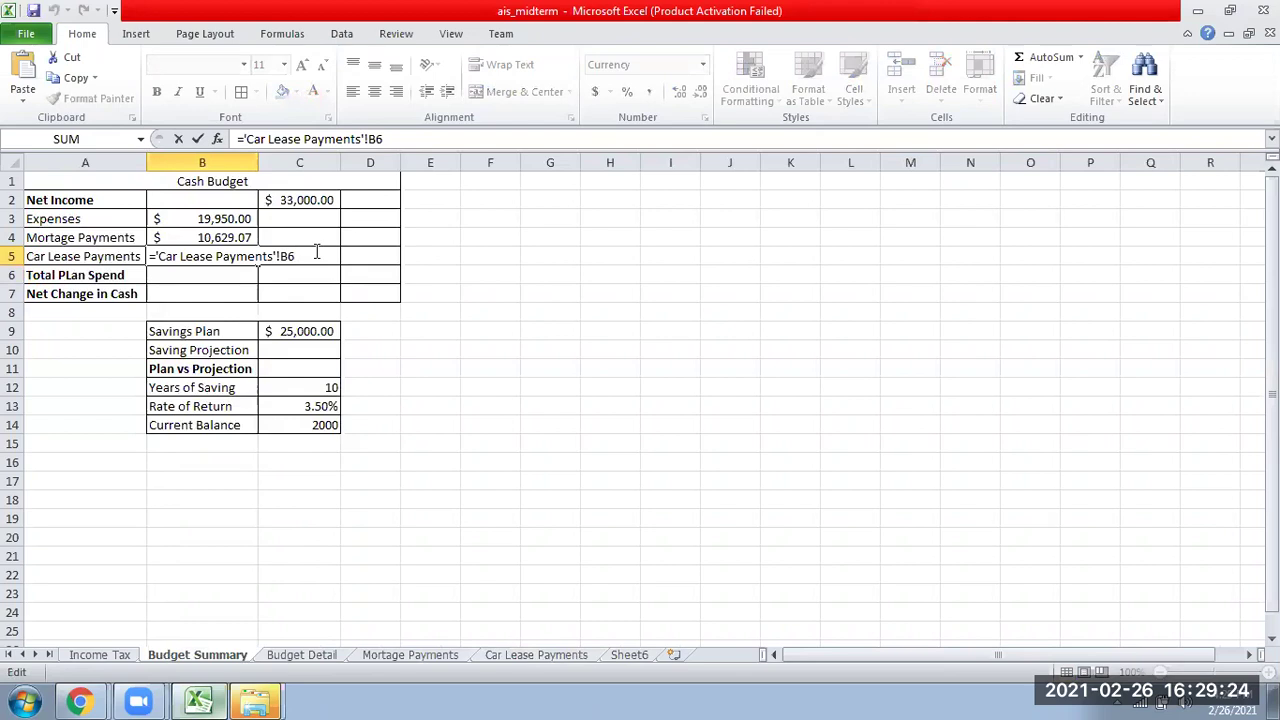
{"action": "key", "text": "Return"}
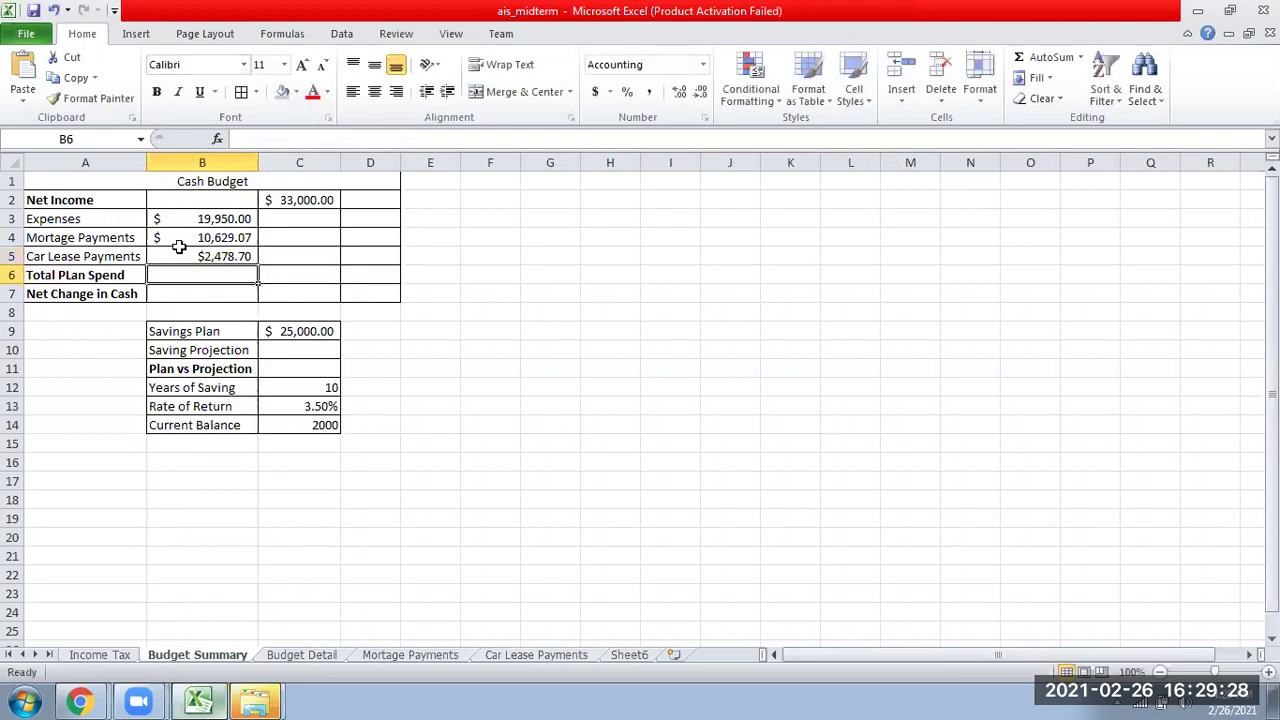
Step: Format cells B3:D7 of the Cash Budget as Currency with the PHP symbol and 2 decimal places
{"action": "left_click_drag", "start_coordinate": [188, 218], "coordinate": [345, 287]}
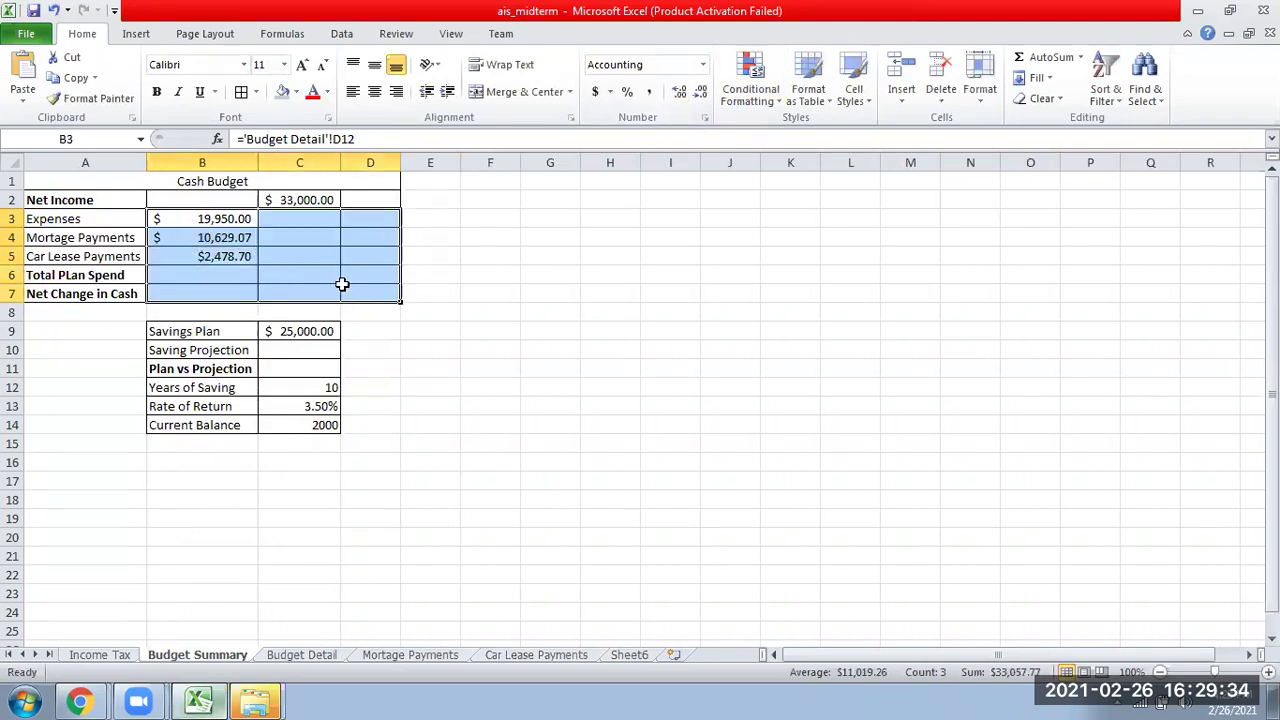
{"action": "left_click", "coordinate": [706, 118]}
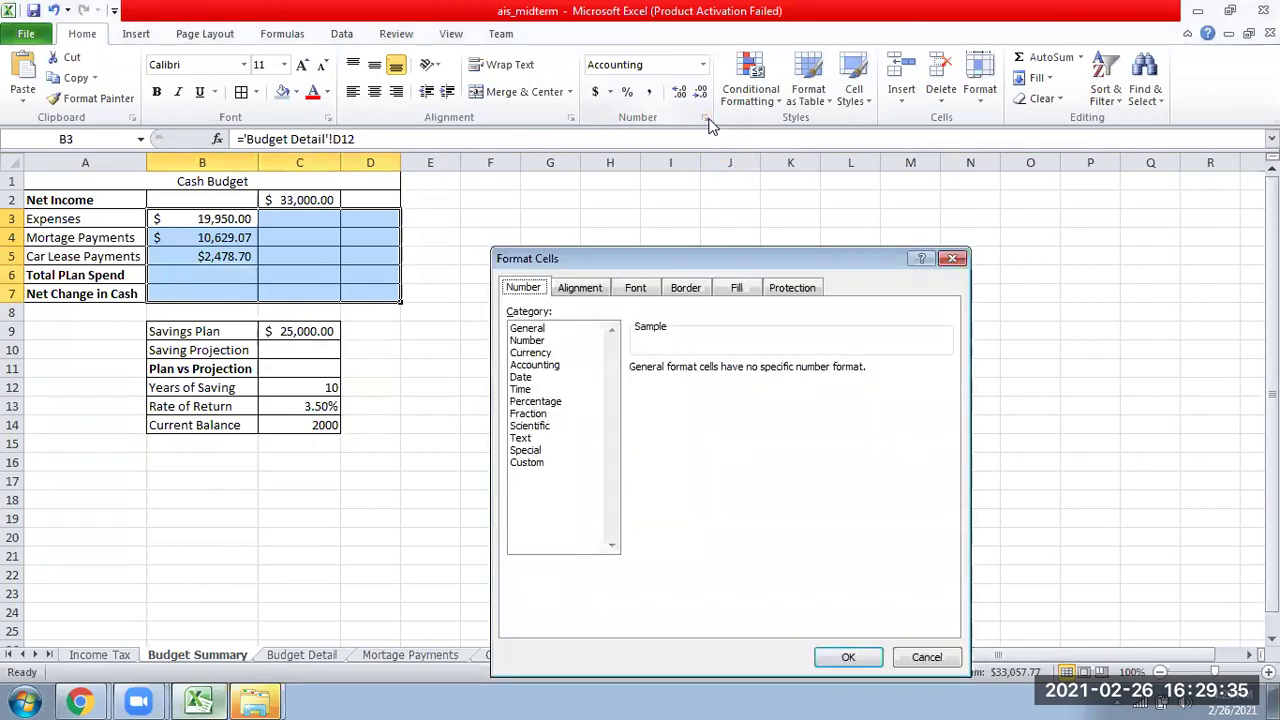
{"action": "left_click", "coordinate": [537, 353]}
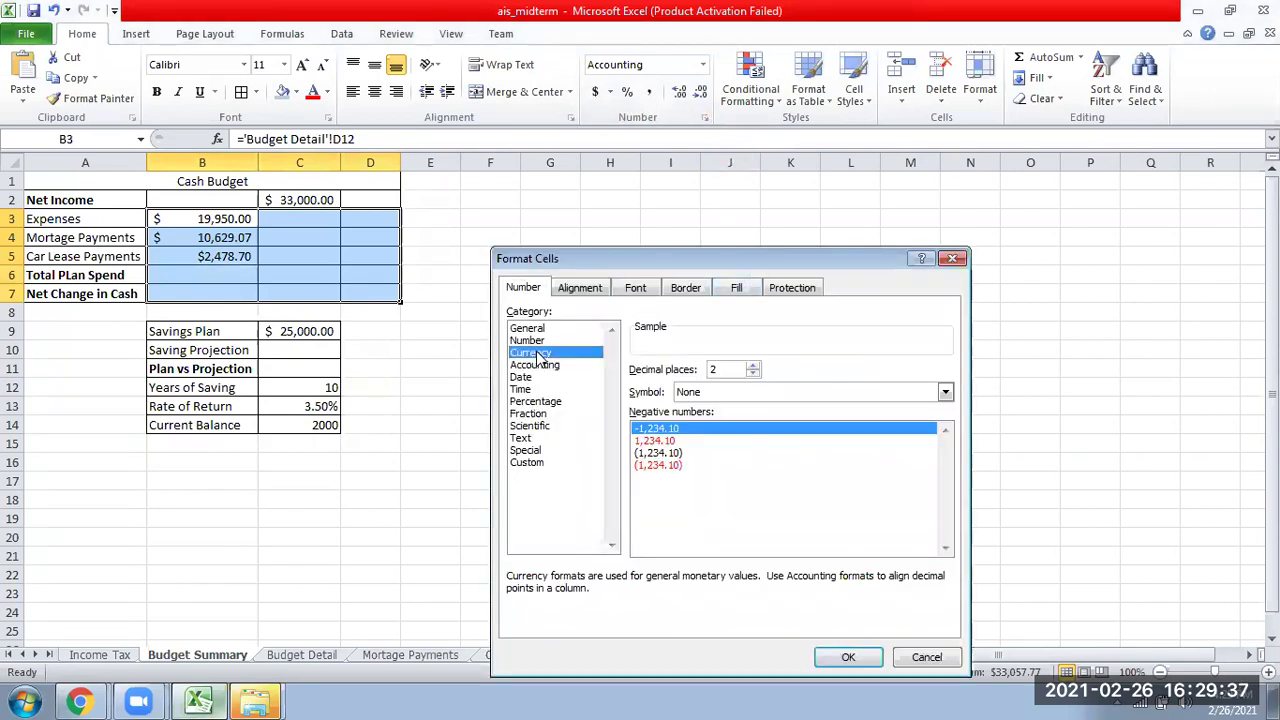
{"action": "left_click", "coordinate": [922, 392]}
{"action": "scroll", "coordinate": [847, 420], "scroll_direction": "down", "scroll_amount": 15}
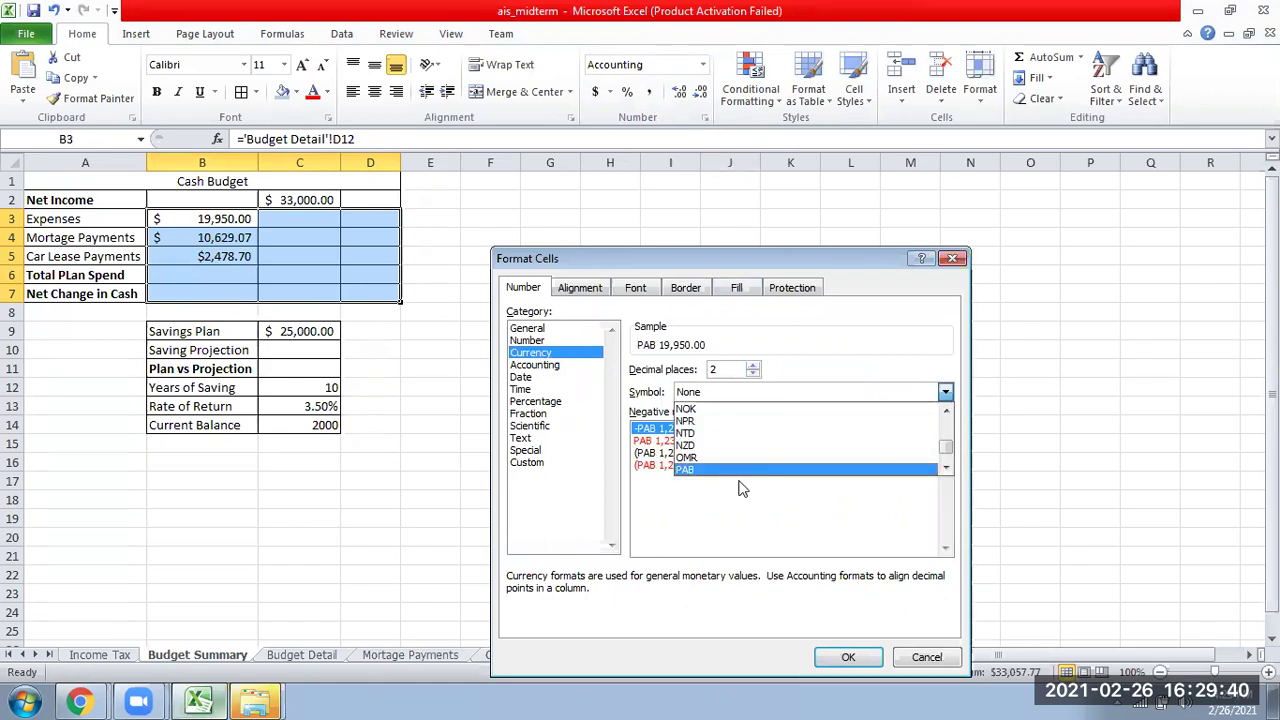
{"action": "scroll", "coordinate": [908, 475], "scroll_direction": "down", "scroll_amount": 2}
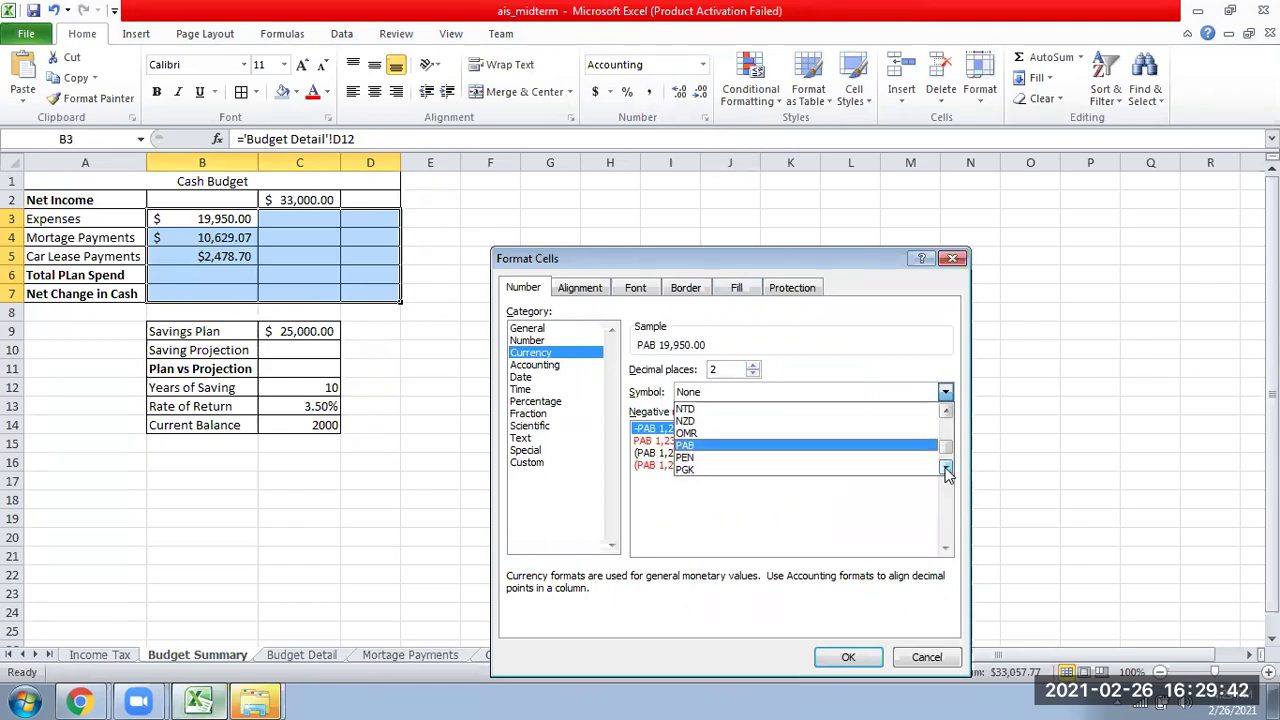
{"action": "scroll", "coordinate": [950, 477], "scroll_direction": "down", "scroll_amount": 2}
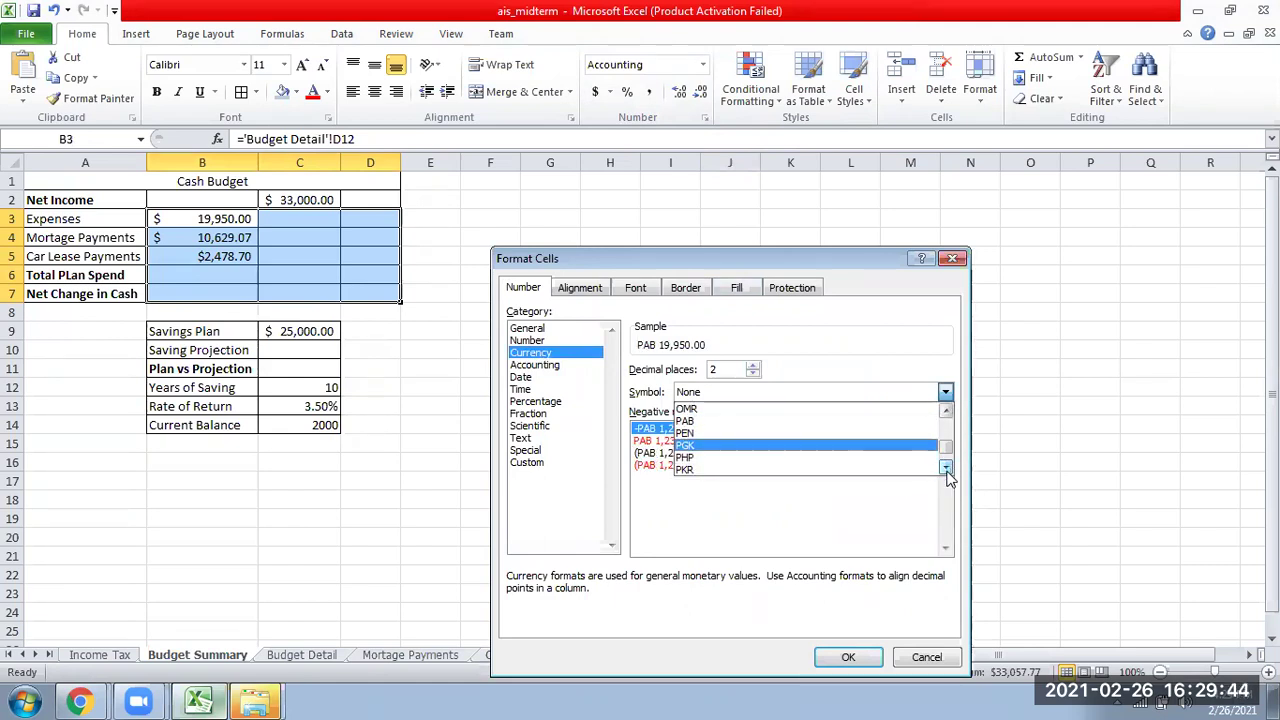
{"action": "left_click", "coordinate": [851, 464]}
{"action": "left_click", "coordinate": [846, 664]}
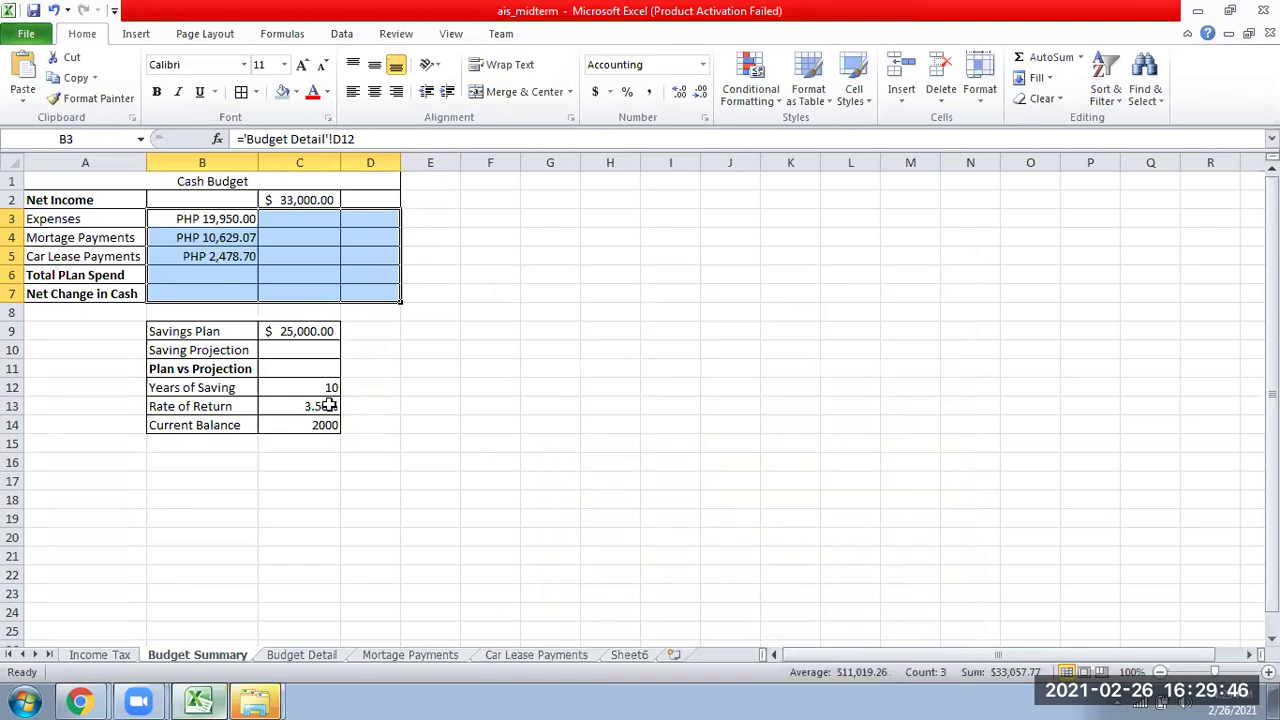
Step: Calculate Total PLan Spend in cell C6 with =SUM(B3:B5)
{"action": "left_click", "coordinate": [197, 290]}
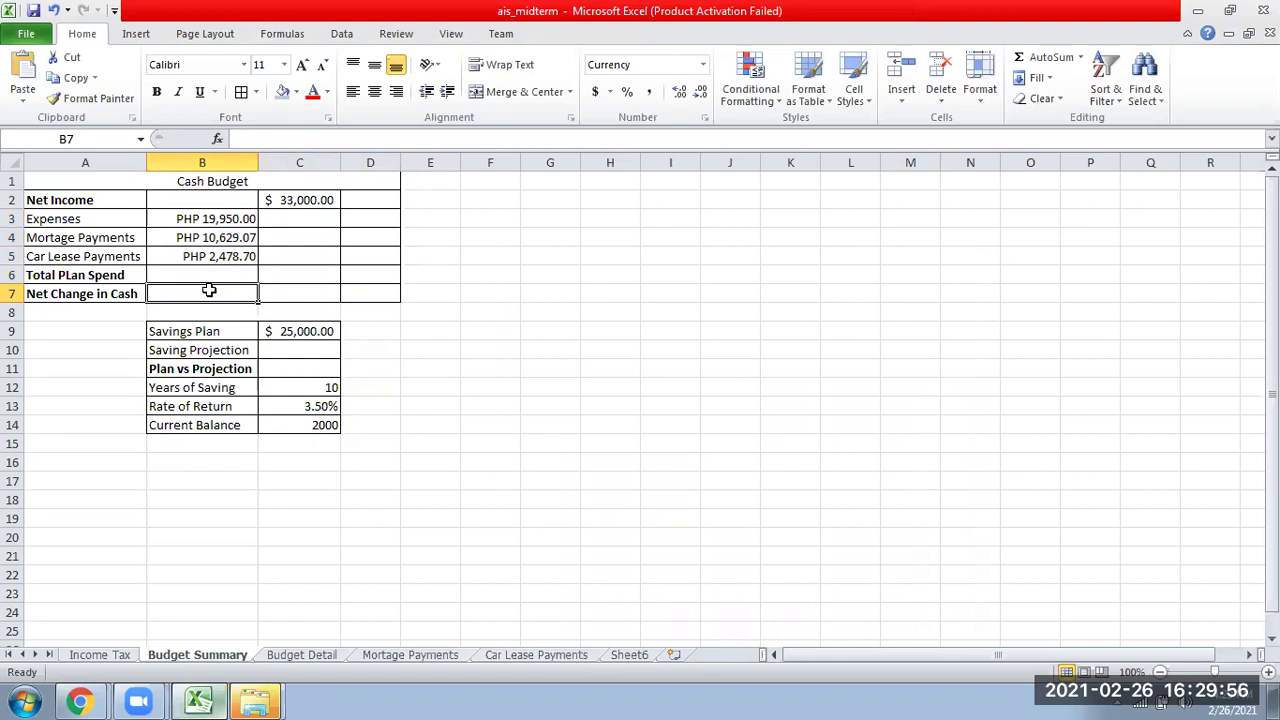
{"action": "left_click", "coordinate": [293, 273]}
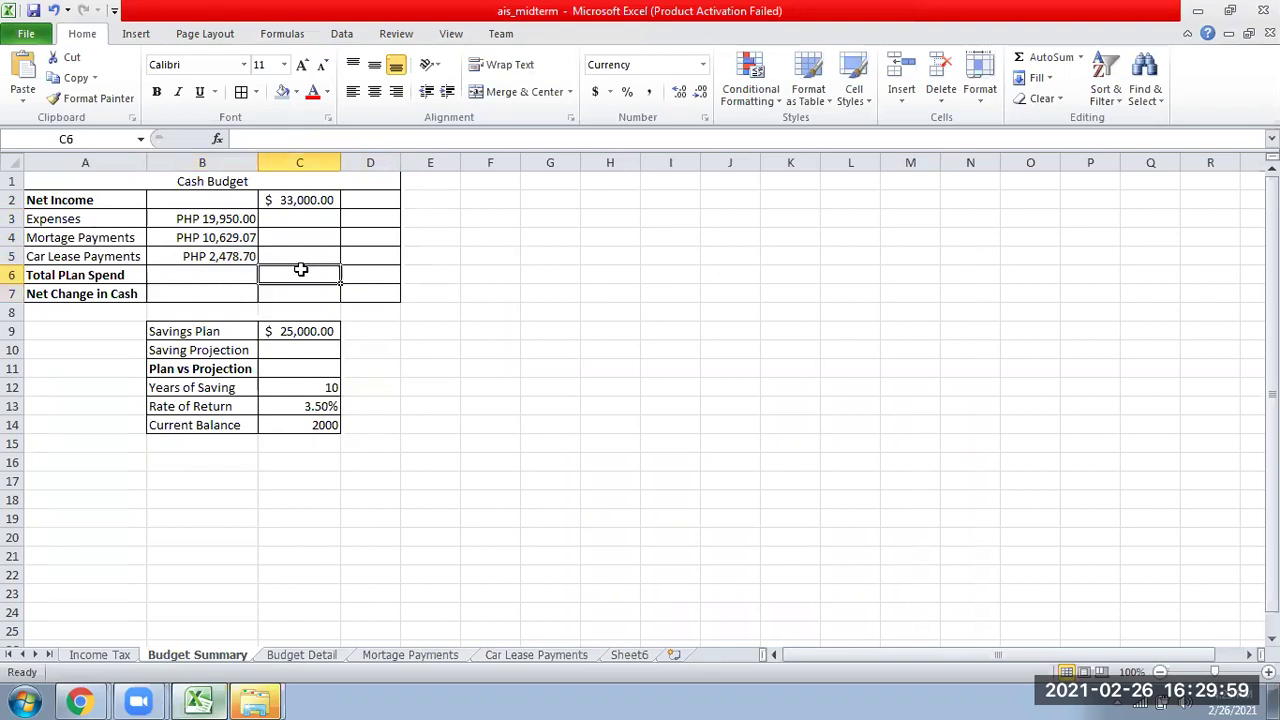
{"action": "left_click", "coordinate": [1043, 60]}
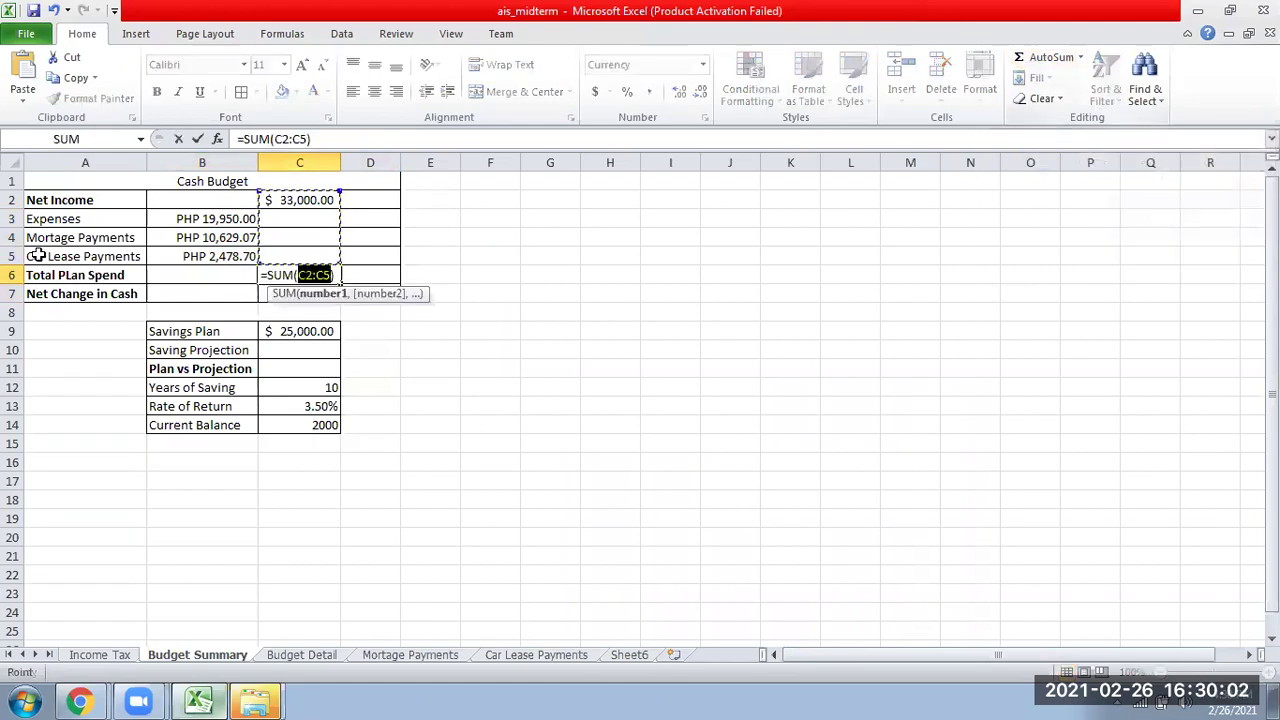
{"action": "left_click_drag", "start_coordinate": [200, 215], "coordinate": [203, 258]}
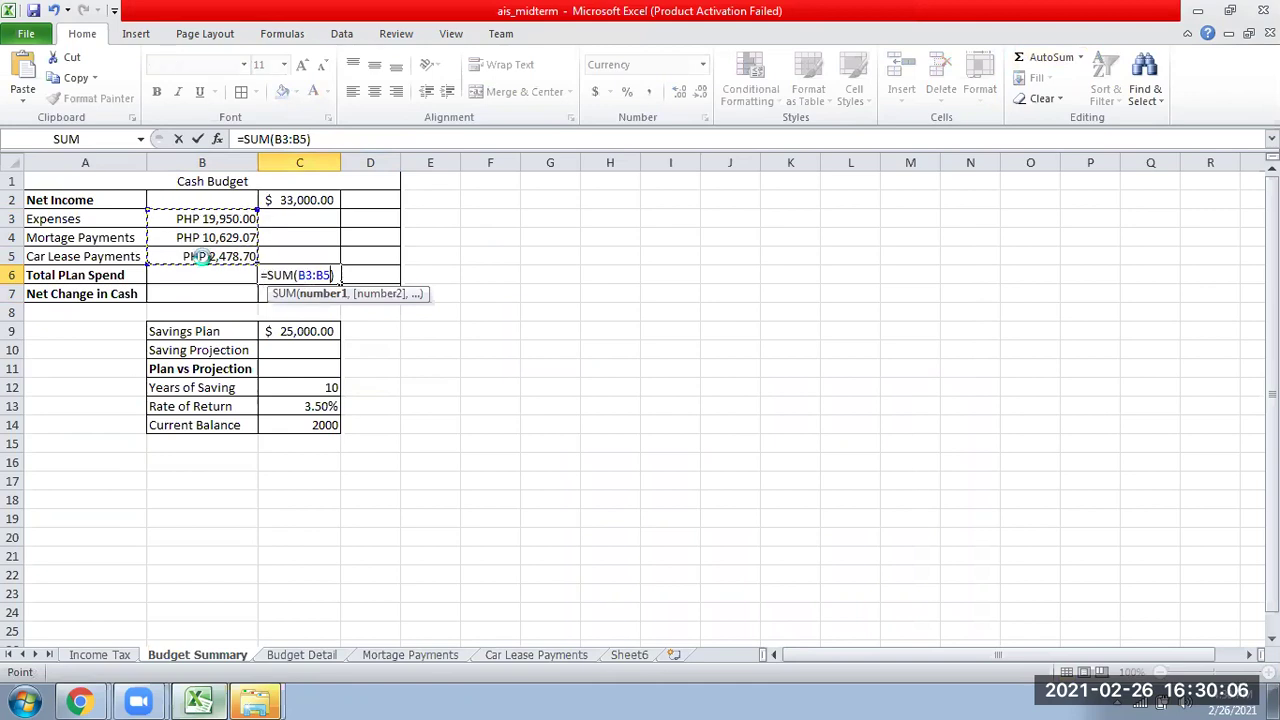
{"action": "key", "text": "Return"}
{"action": "left_click", "coordinate": [228, 240]}
{"action": "left_click", "coordinate": [322, 274]}
Step: Calculate Net Change in Cash in cell C7 with =C2-C6
{"action": "left_click", "coordinate": [323, 290]}
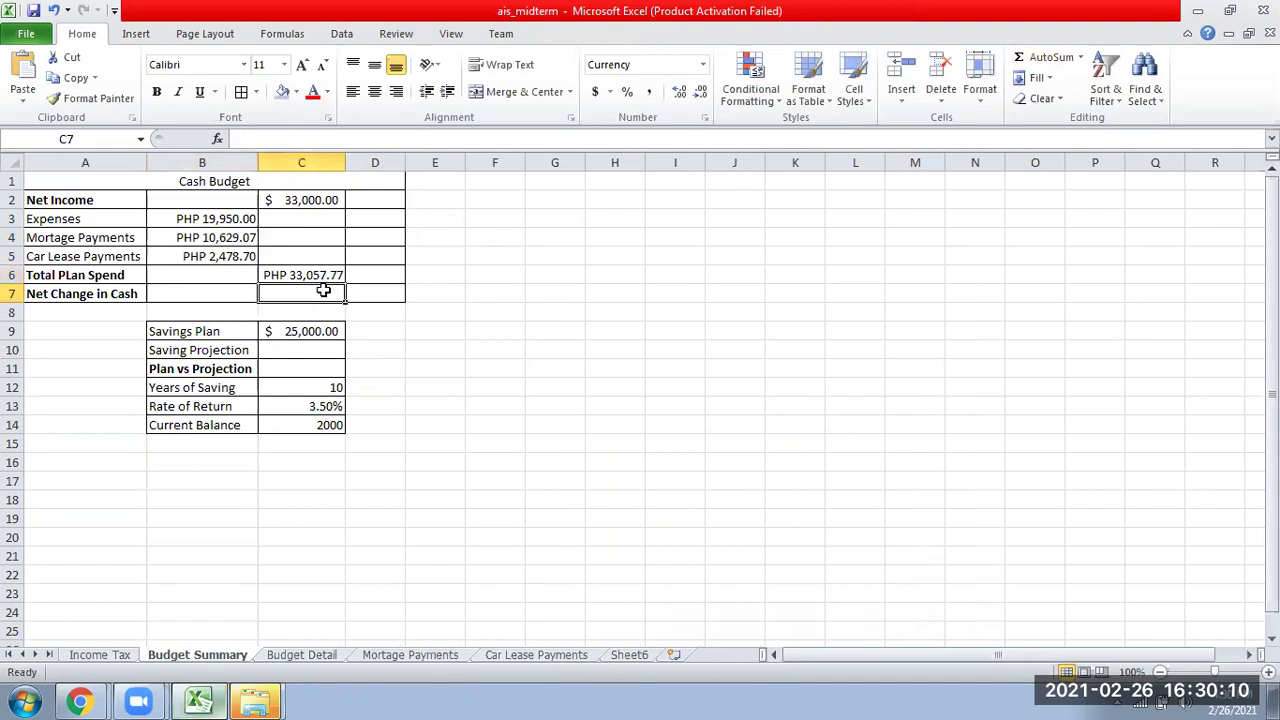
{"action": "left_click", "coordinate": [320, 205]}
{"action": "left_click", "coordinate": [317, 295]}
{"action": "type", "text": "="}
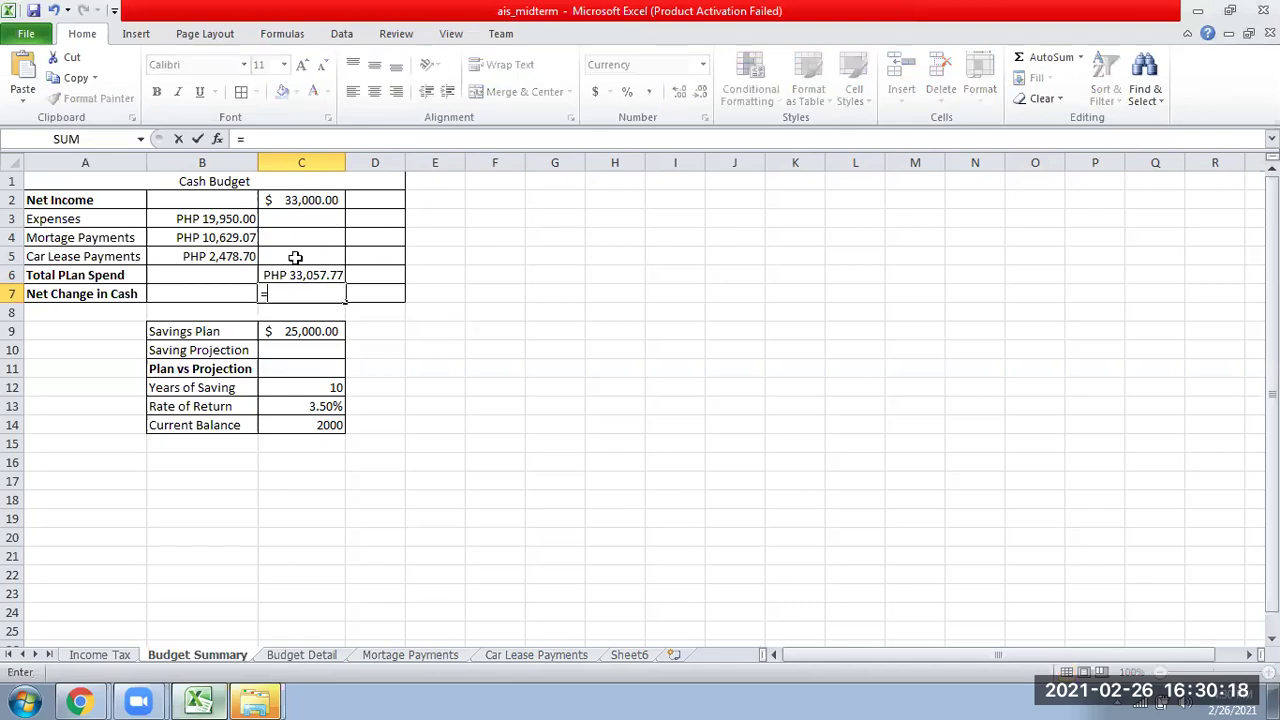
{"action": "left_click", "coordinate": [311, 201]}
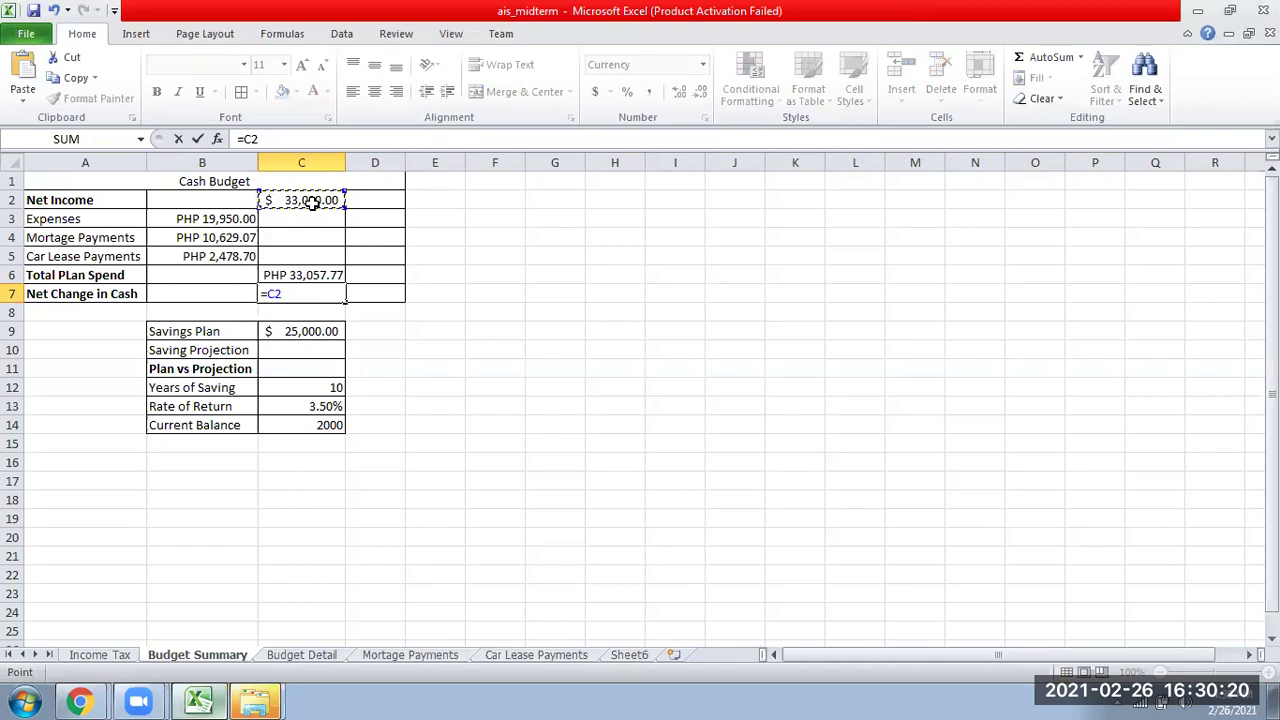
{"action": "type", "text": "-"}
{"action": "left_click", "coordinate": [311, 273]}
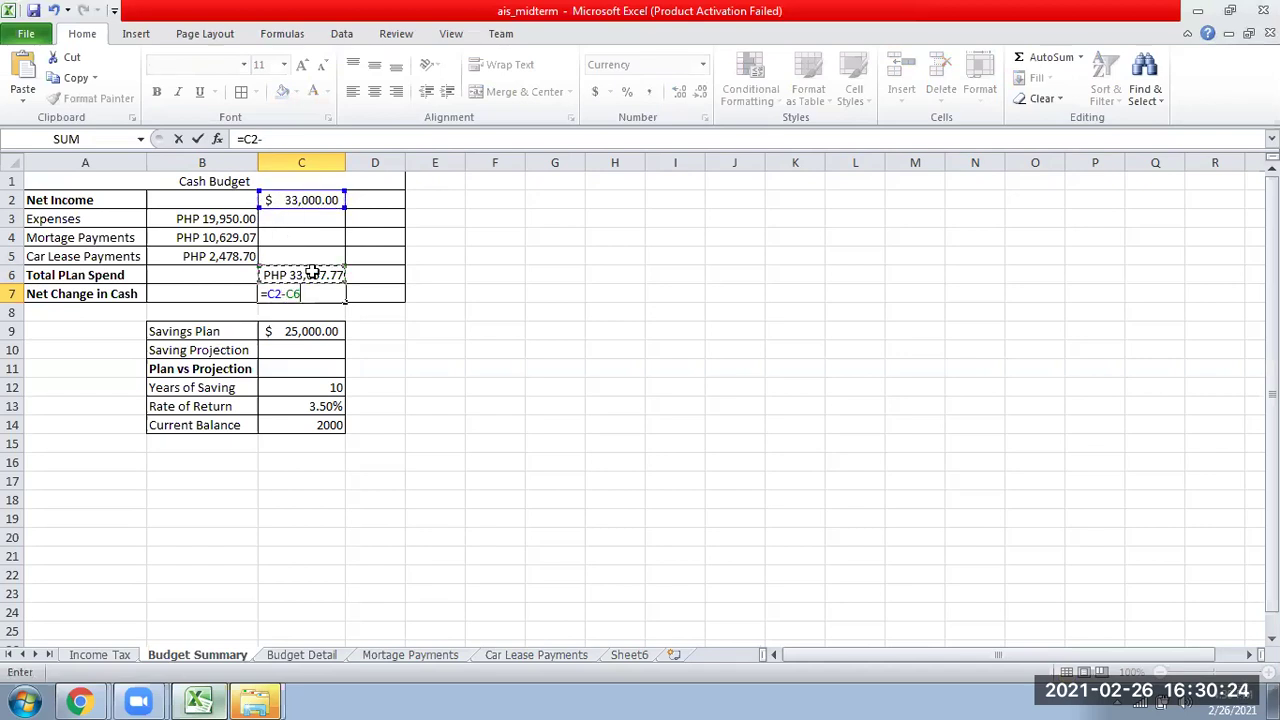
{"action": "key", "text": "Return"}
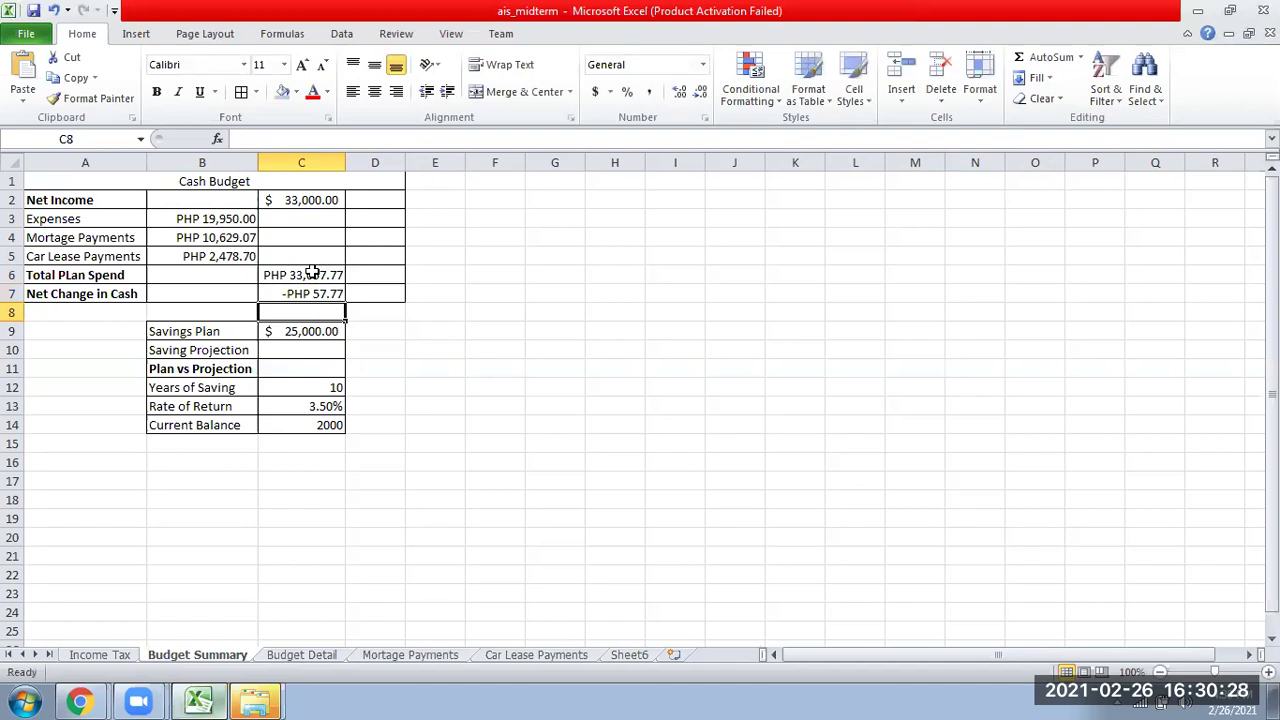
Step: Set the Net Income amount in cell C2 to 35000
{"action": "left_click", "coordinate": [304, 202]}
{"action": "type", "text": "3"}
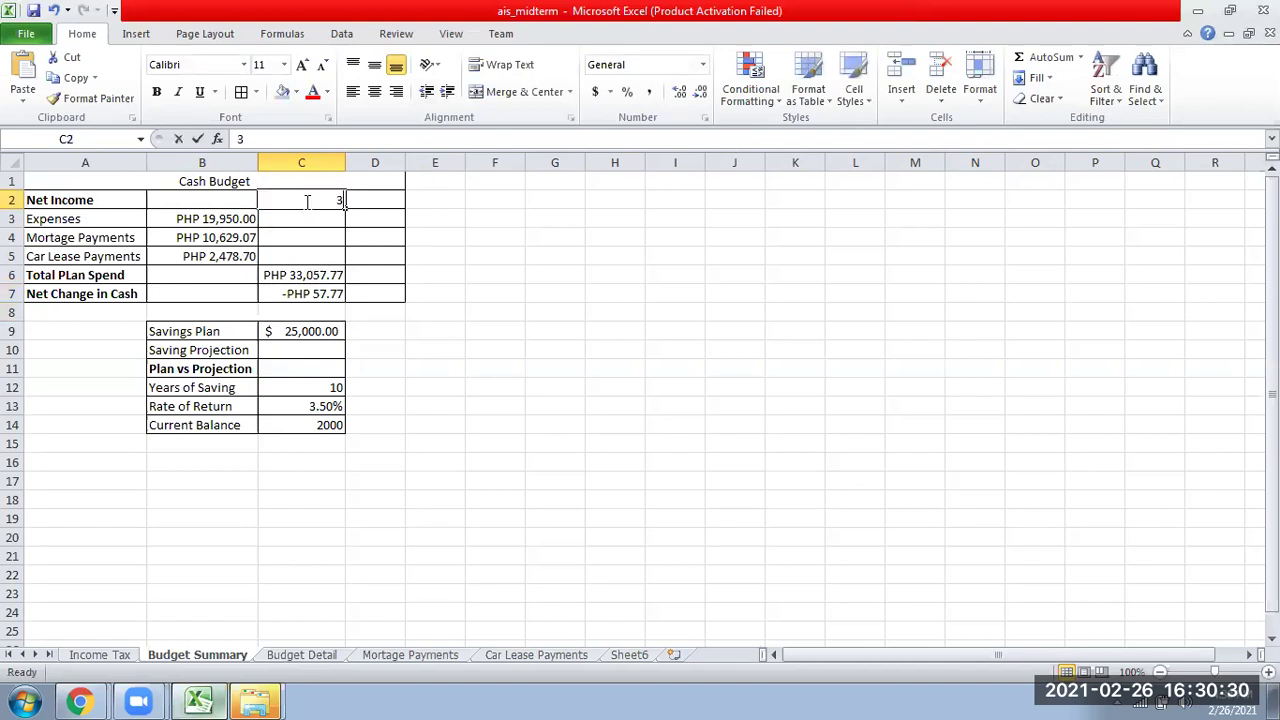
{"action": "type", "text": "5000"}
{"action": "key", "text": "Return"}
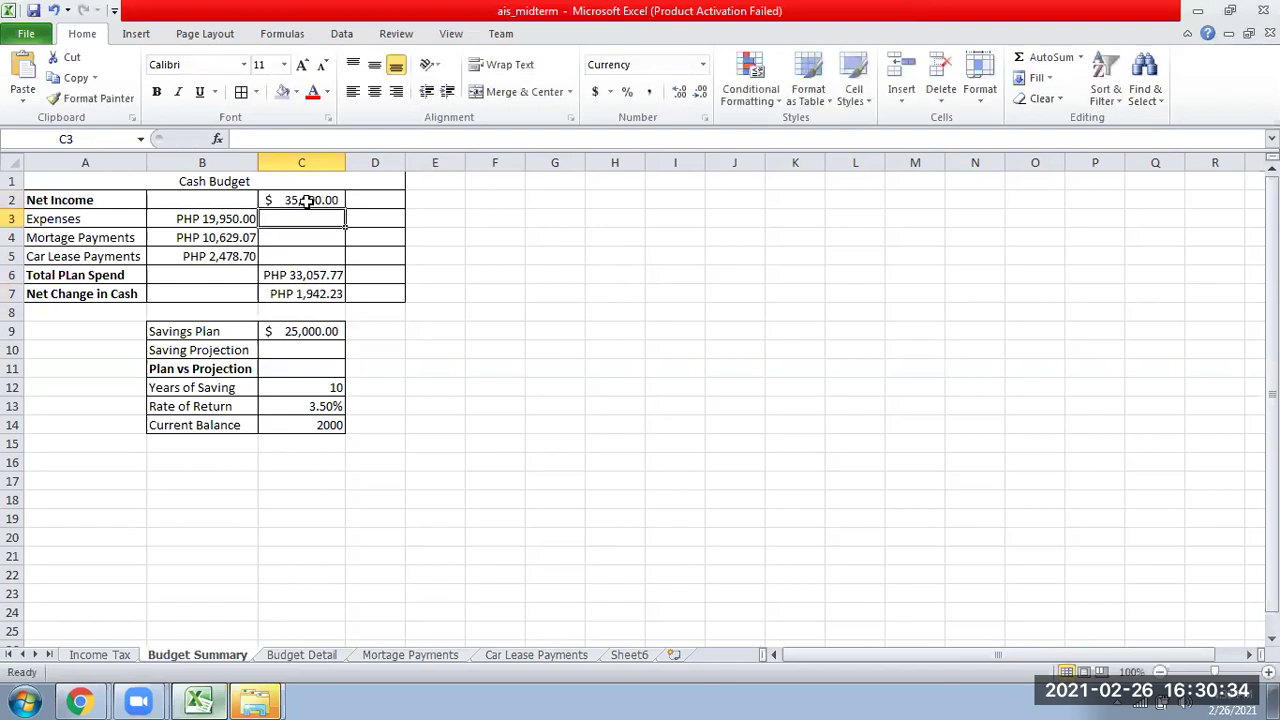
Step: Re-link the Expenses amount in cell B3 to the Annual Spend total with ='Budget Detail'!D12
{"action": "left_click", "coordinate": [248, 220]}
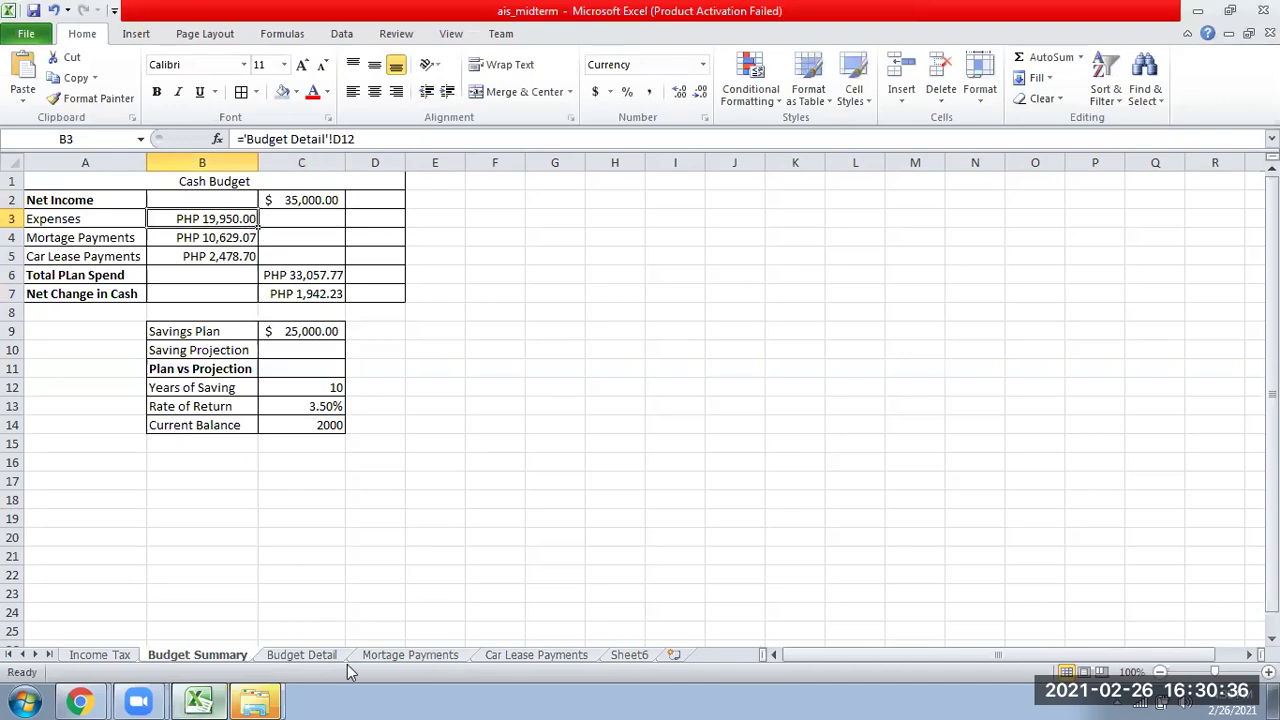
{"action": "left_click", "coordinate": [320, 655]}
{"action": "left_click", "coordinate": [395, 656]}
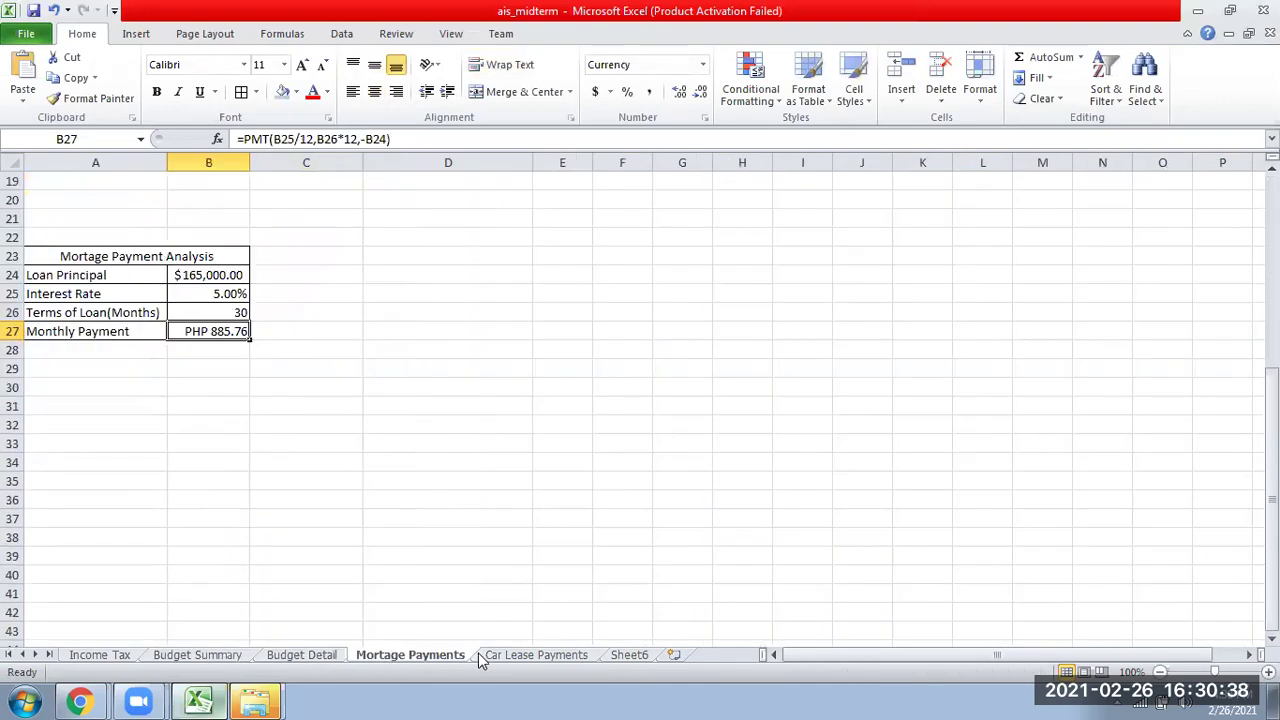
{"action": "left_click", "coordinate": [490, 655]}
{"action": "left_click", "coordinate": [316, 660]}
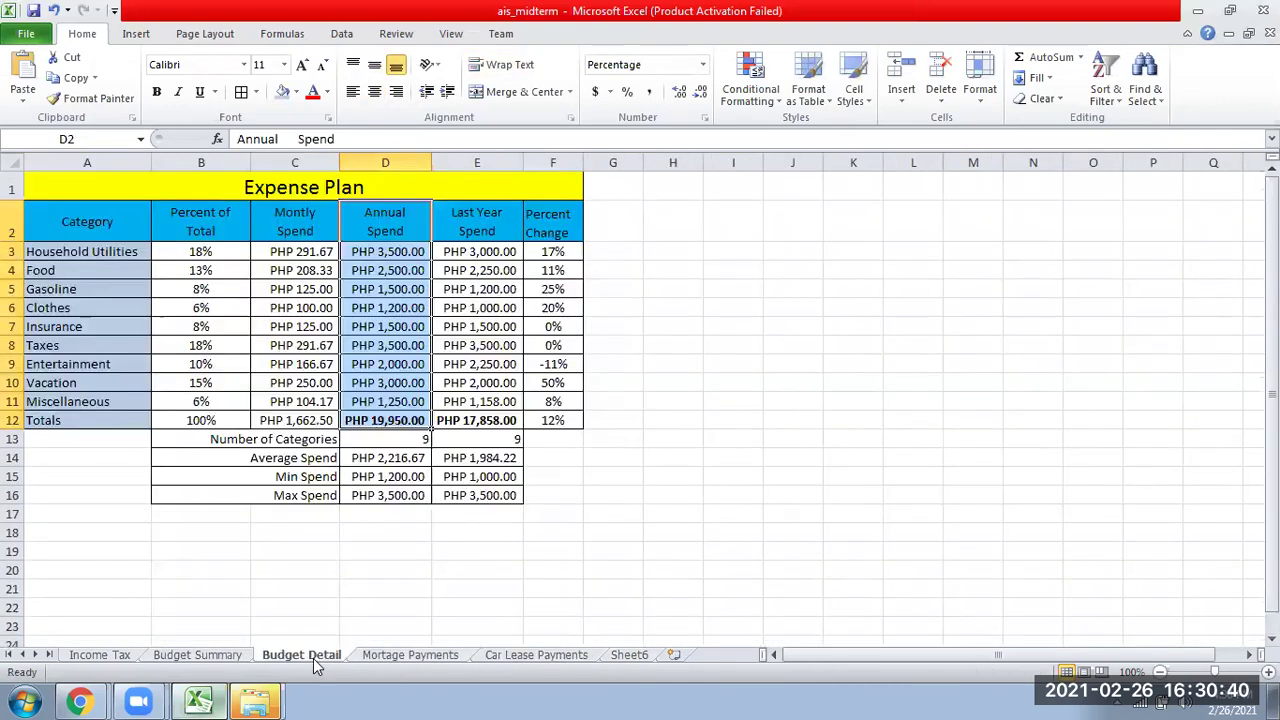
{"action": "left_click", "coordinate": [200, 655]}
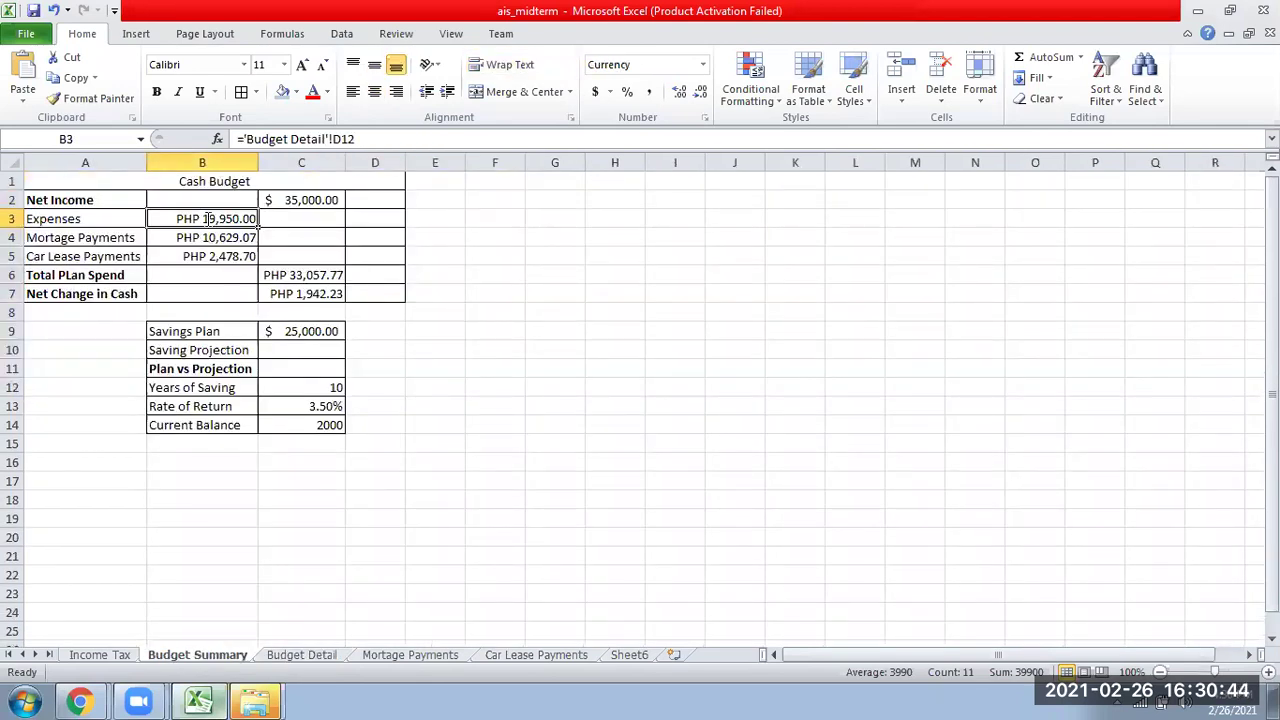
{"action": "type", "text": "="}
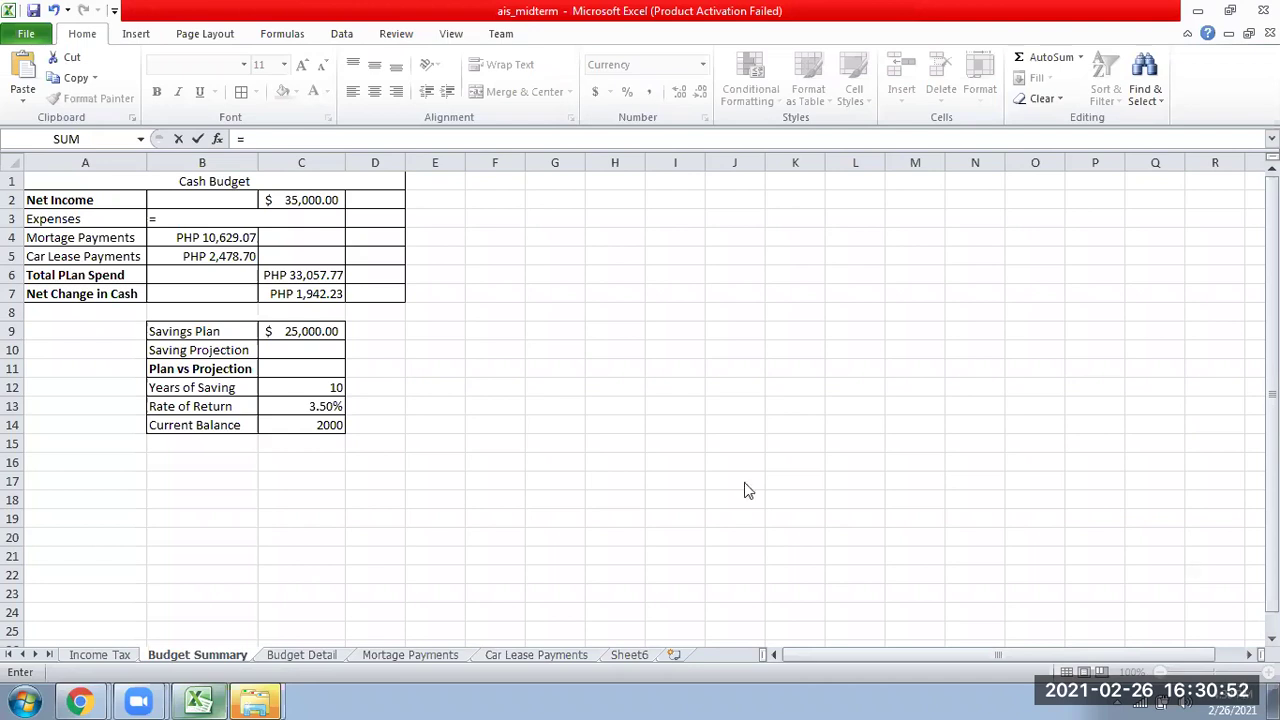
{"action": "left_click", "coordinate": [300, 652]}
{"action": "left_click", "coordinate": [399, 419]}
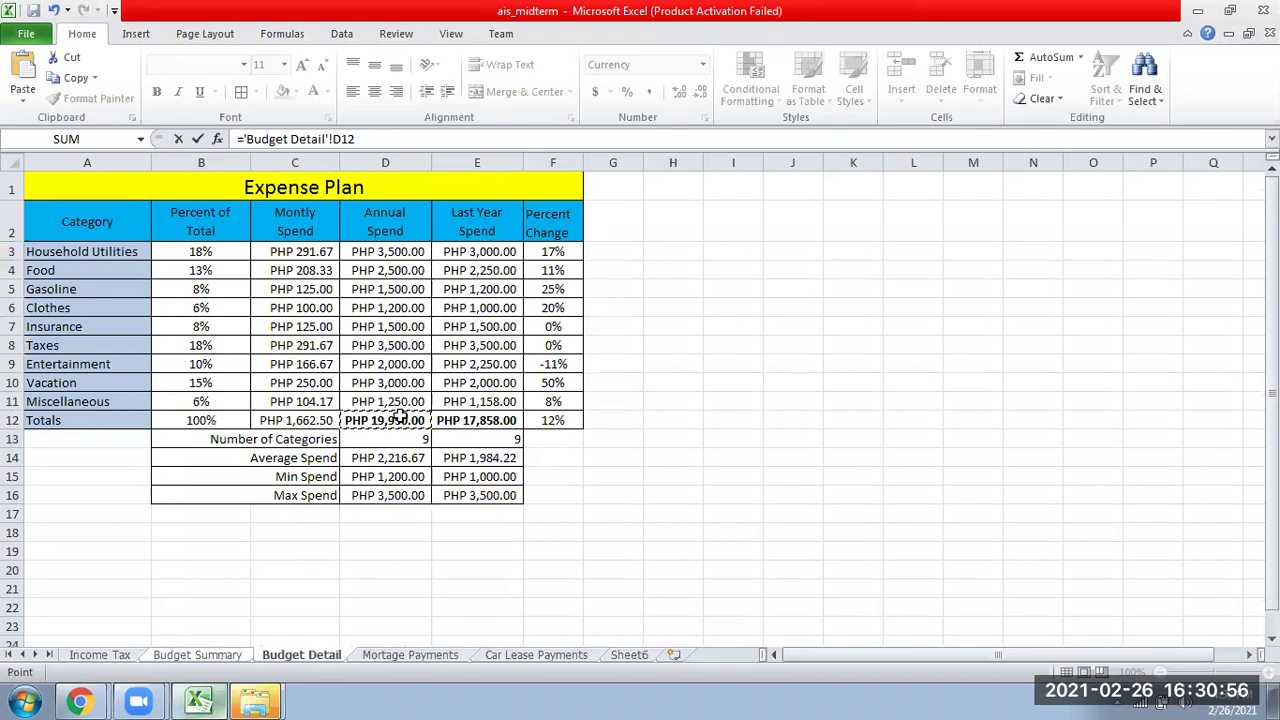
{"action": "key", "text": "Return"}
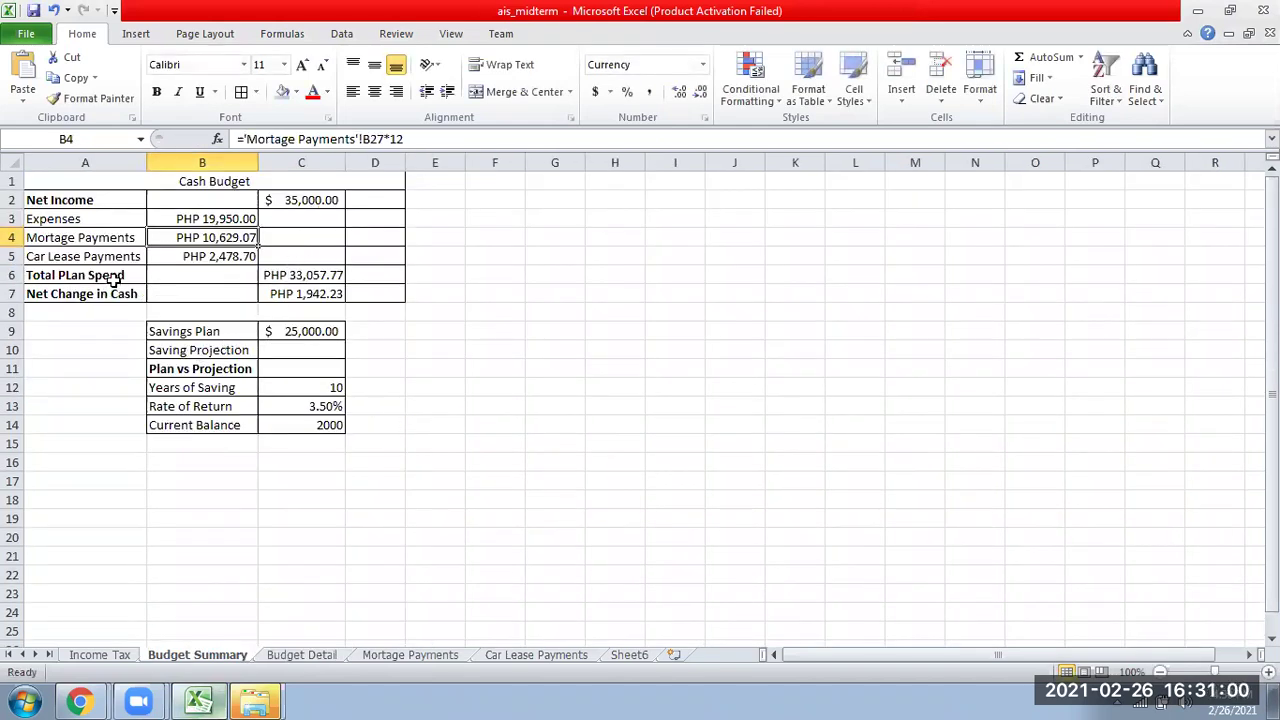
Step: Examine the Cash Budget's Net Income, Total PLan Spend and Net Change in Cash cells and their formulas
{"action": "left_click", "coordinate": [304, 282]}
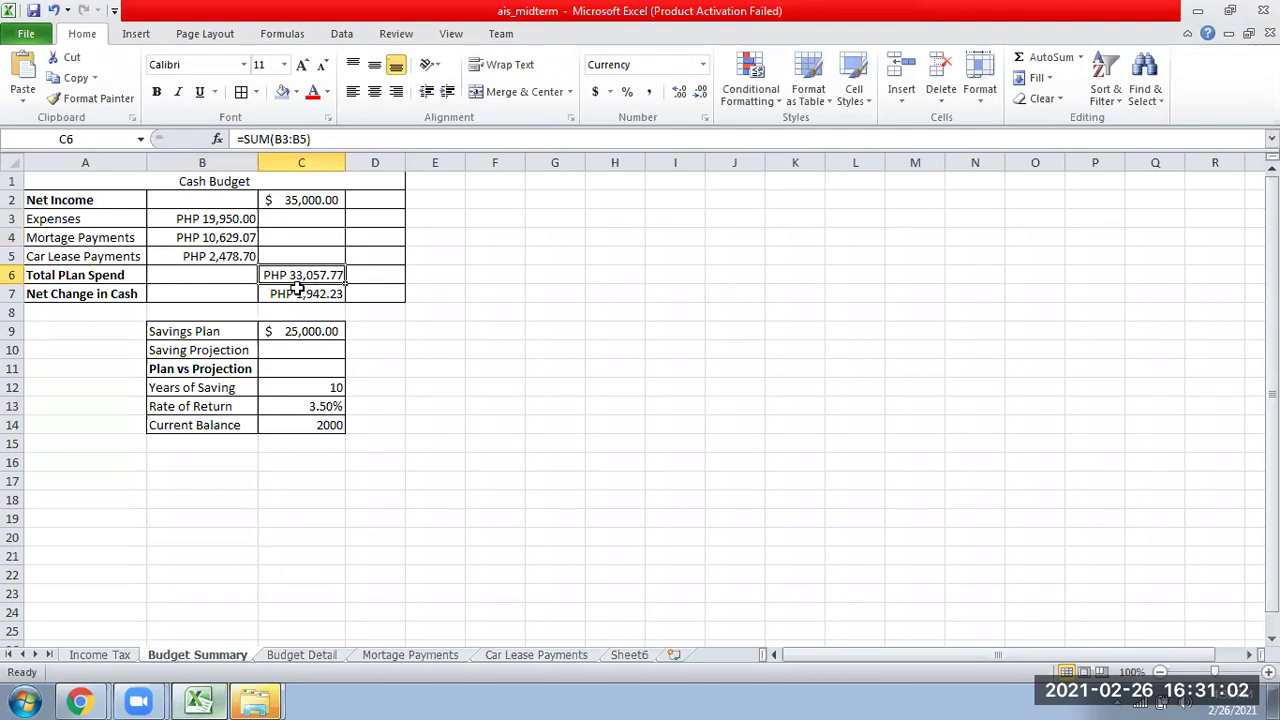
{"action": "left_click", "coordinate": [307, 292]}
{"action": "left_click", "coordinate": [313, 204]}
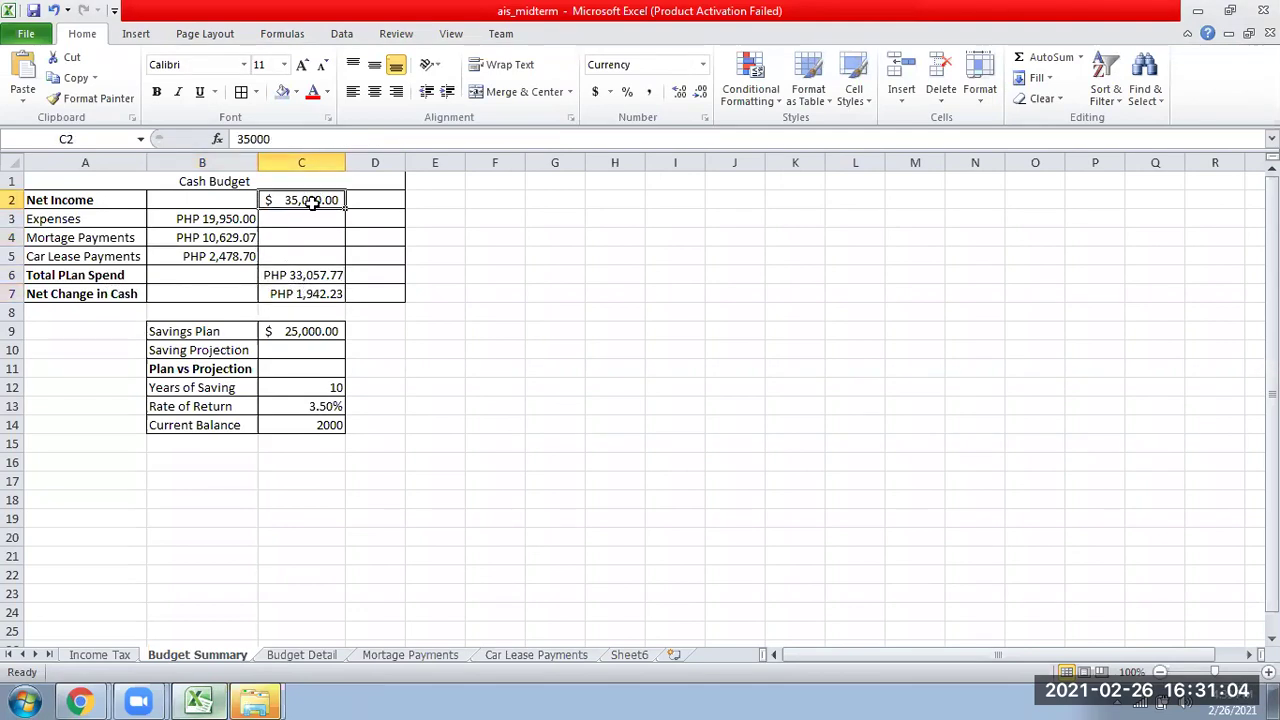
{"action": "left_click", "coordinate": [305, 298]}
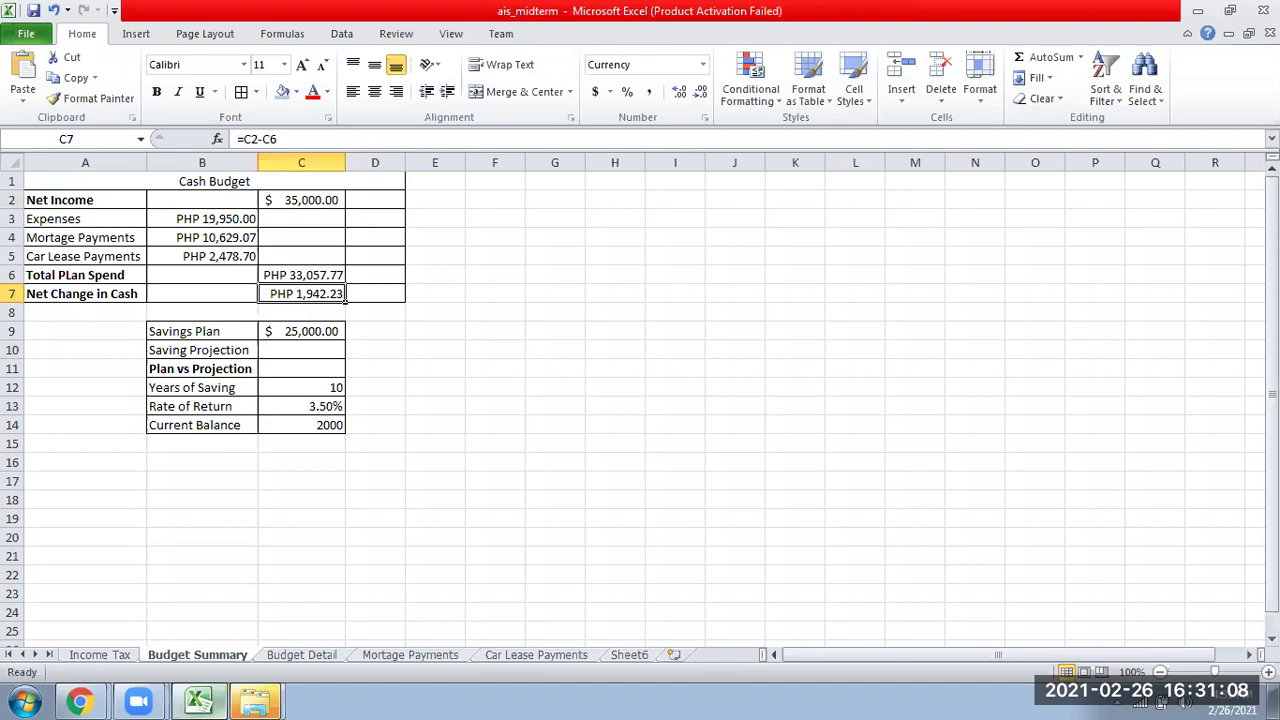
{"action": "left_click_drag", "start_coordinate": [70, 198], "coordinate": [387, 299]}
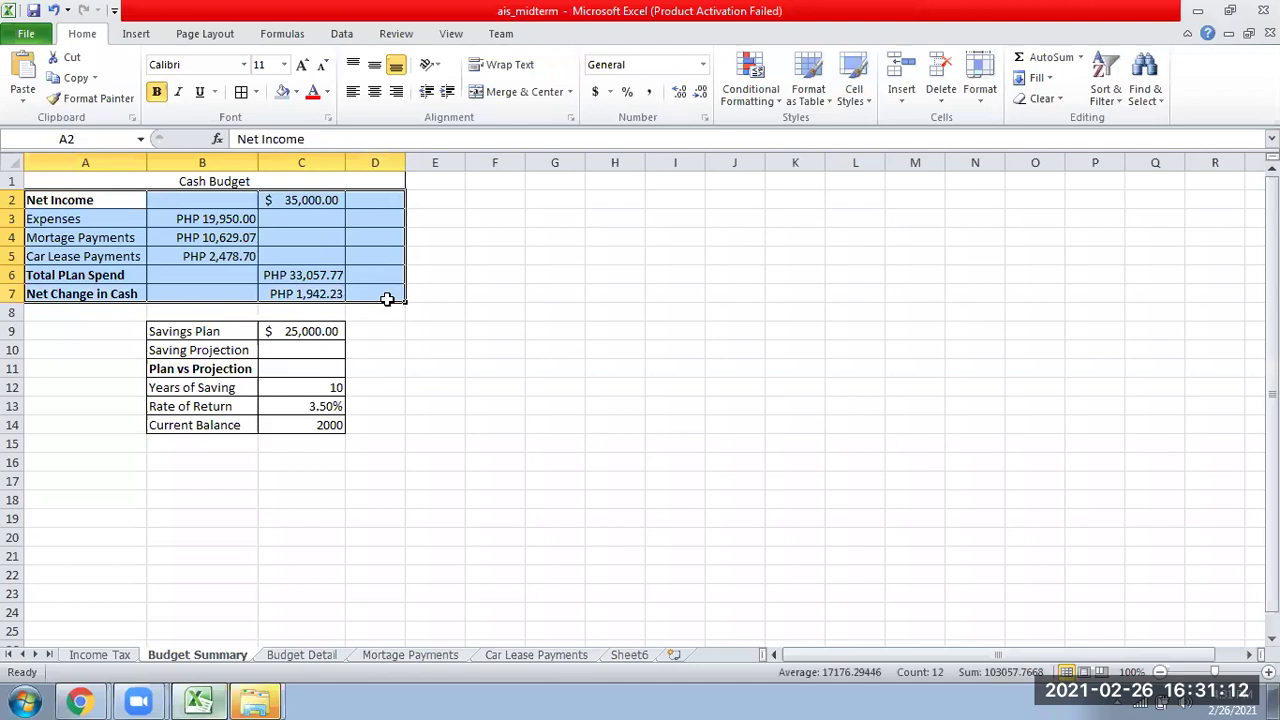
{"action": "left_click", "coordinate": [459, 402]}
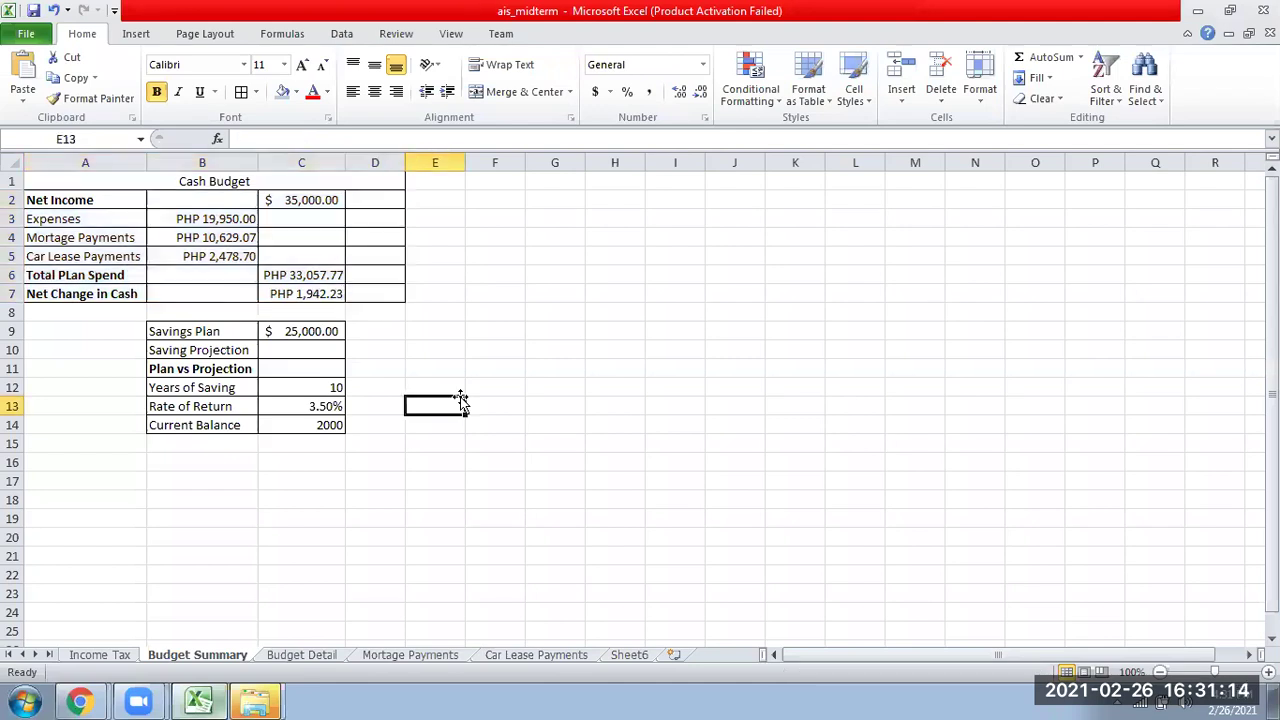
{"action": "left_click", "coordinate": [308, 200]}
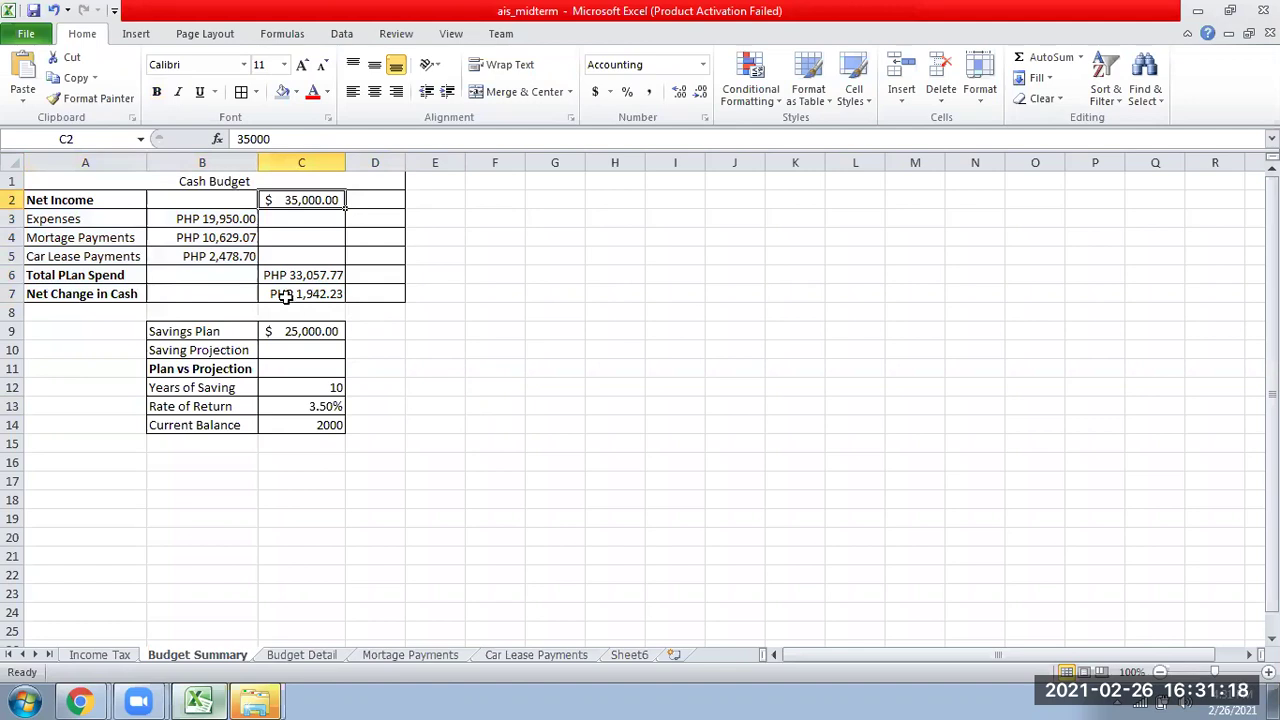
Step: Examine the savings table in B9:C14, checking the Savings Plan, Years of Saving, Rate of Return and Current Balance inputs
{"action": "left_click_drag", "start_coordinate": [240, 331], "coordinate": [250, 425]}
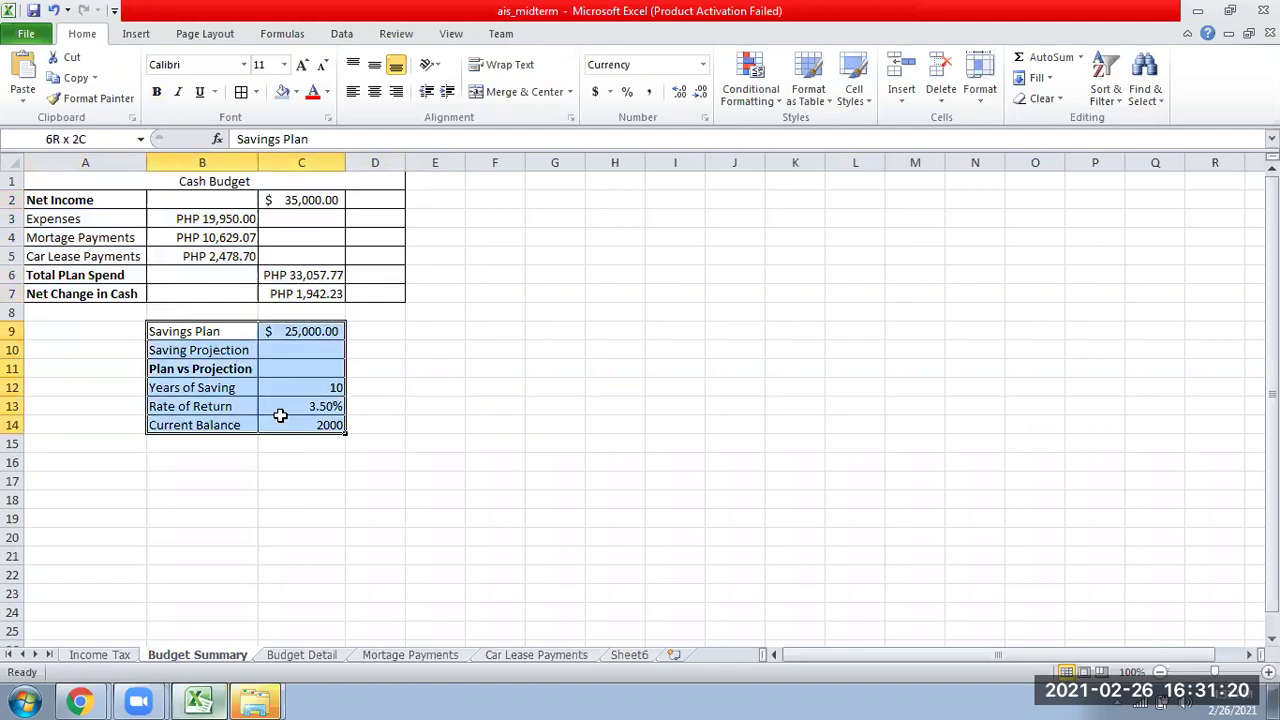
{"action": "left_click", "coordinate": [422, 406]}
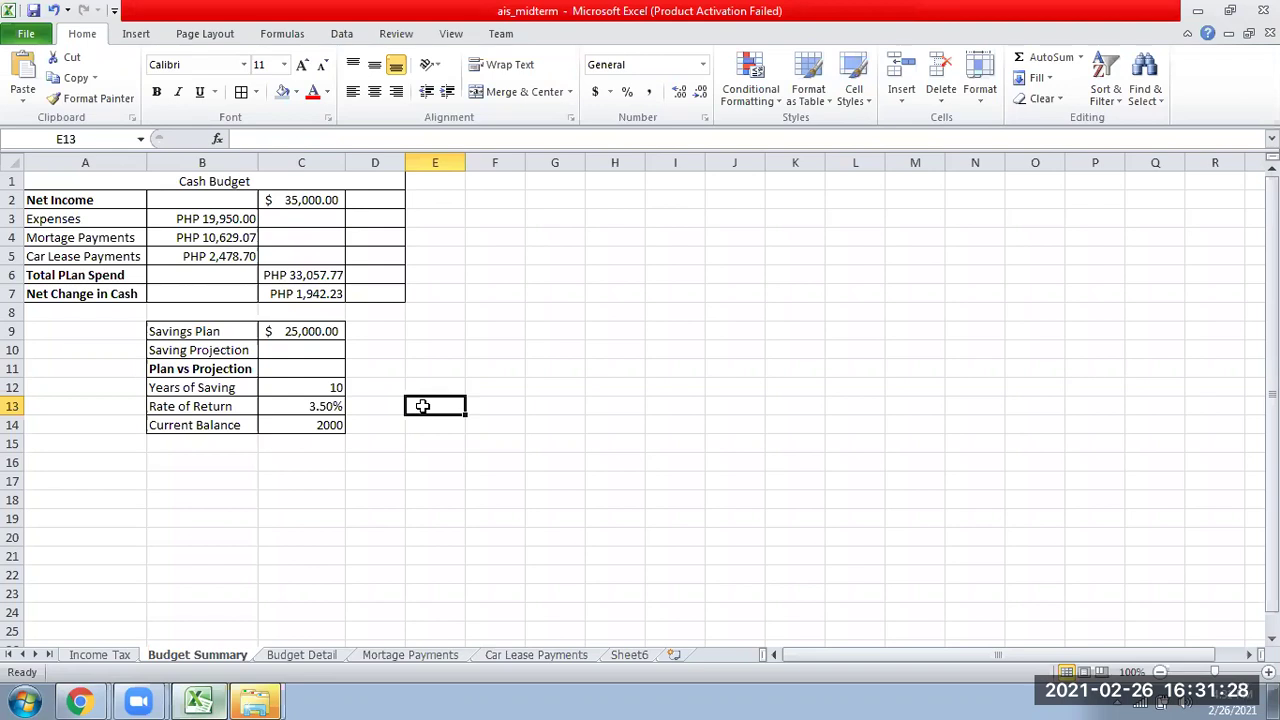
{"action": "left_click", "coordinate": [288, 331]}
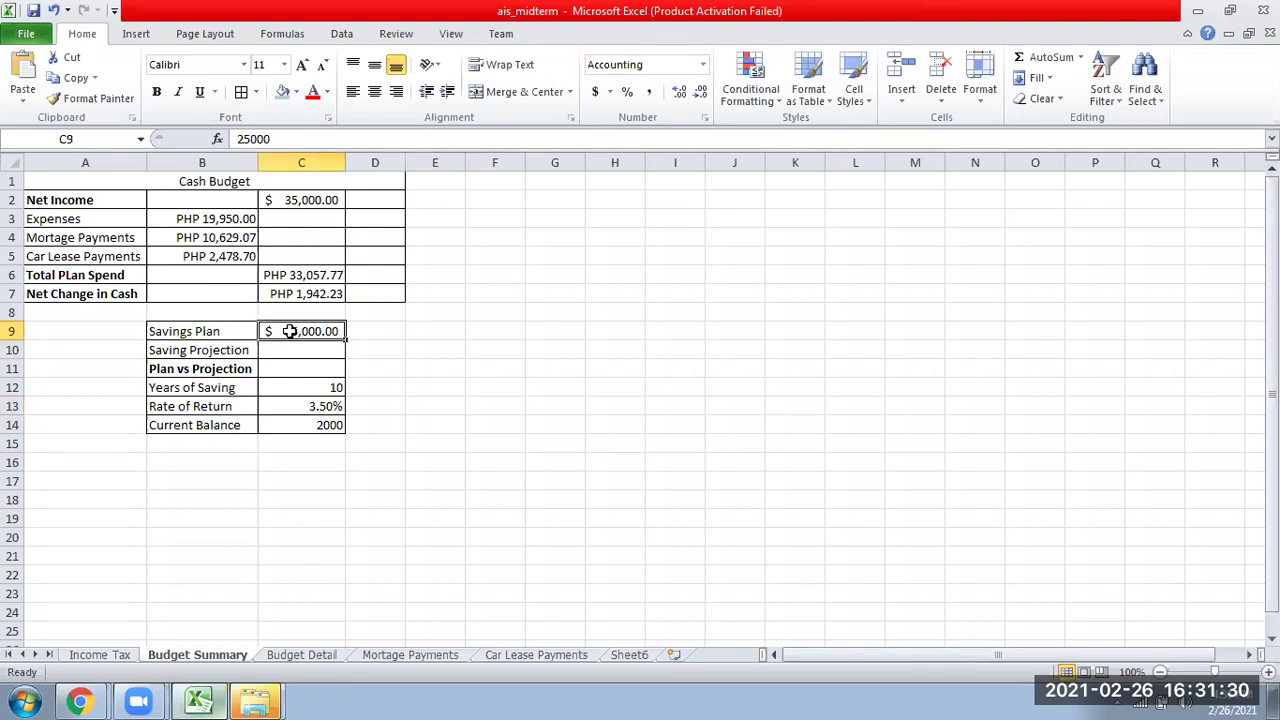
{"action": "left_click", "coordinate": [319, 388]}
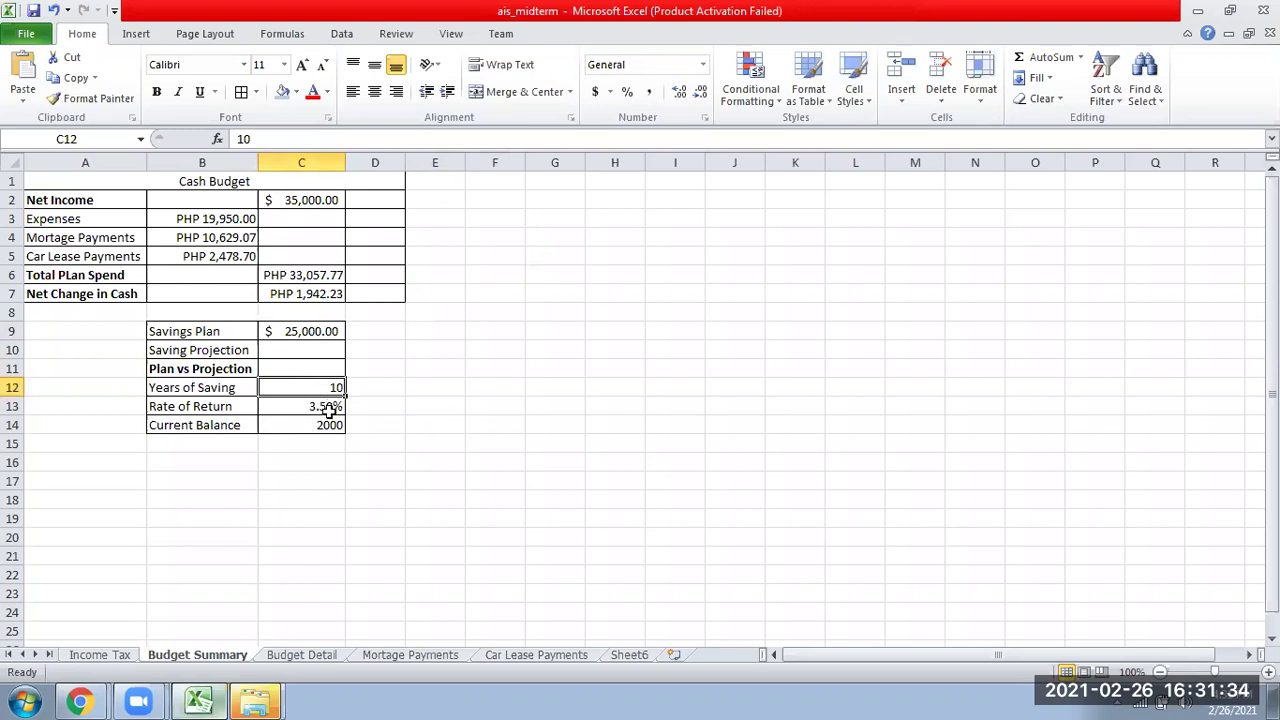
{"action": "left_click", "coordinate": [325, 408]}
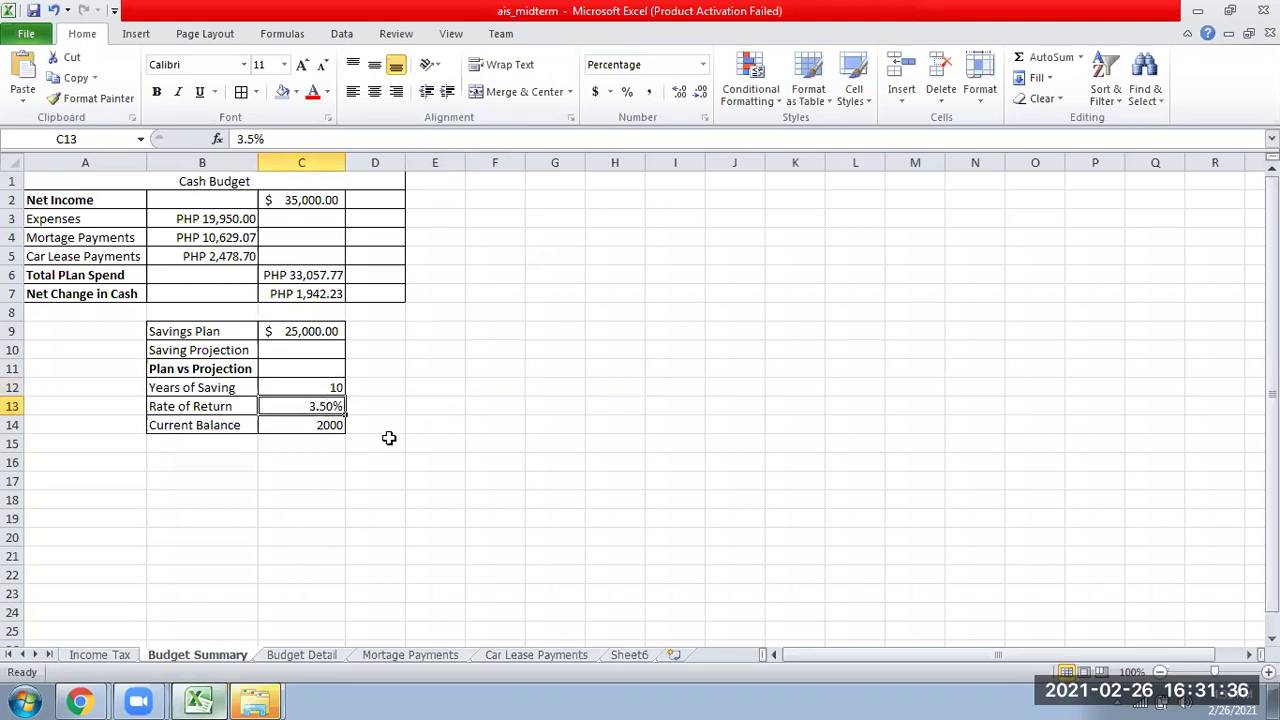
{"action": "left_click", "coordinate": [272, 427]}
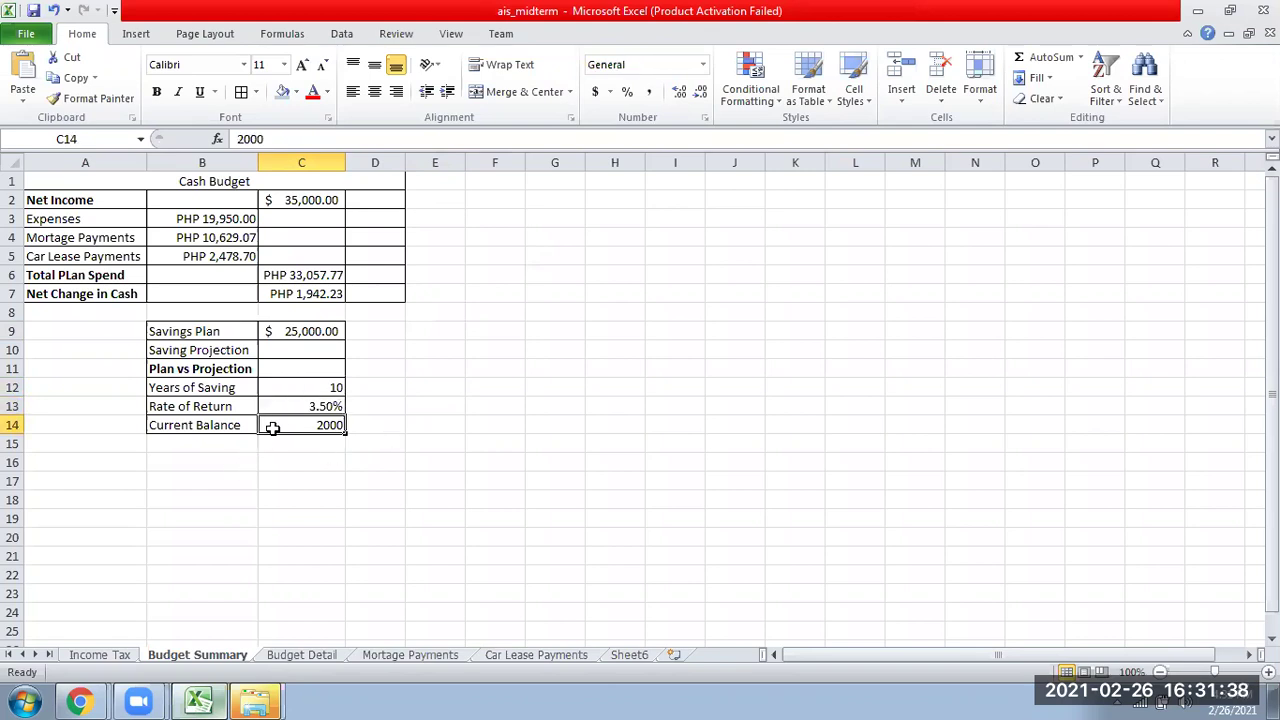
Step: Format the Savings Plan amount in cell C9 as Accounting with the PHP symbol and 2 decimal places
{"action": "left_click", "coordinate": [310, 335]}
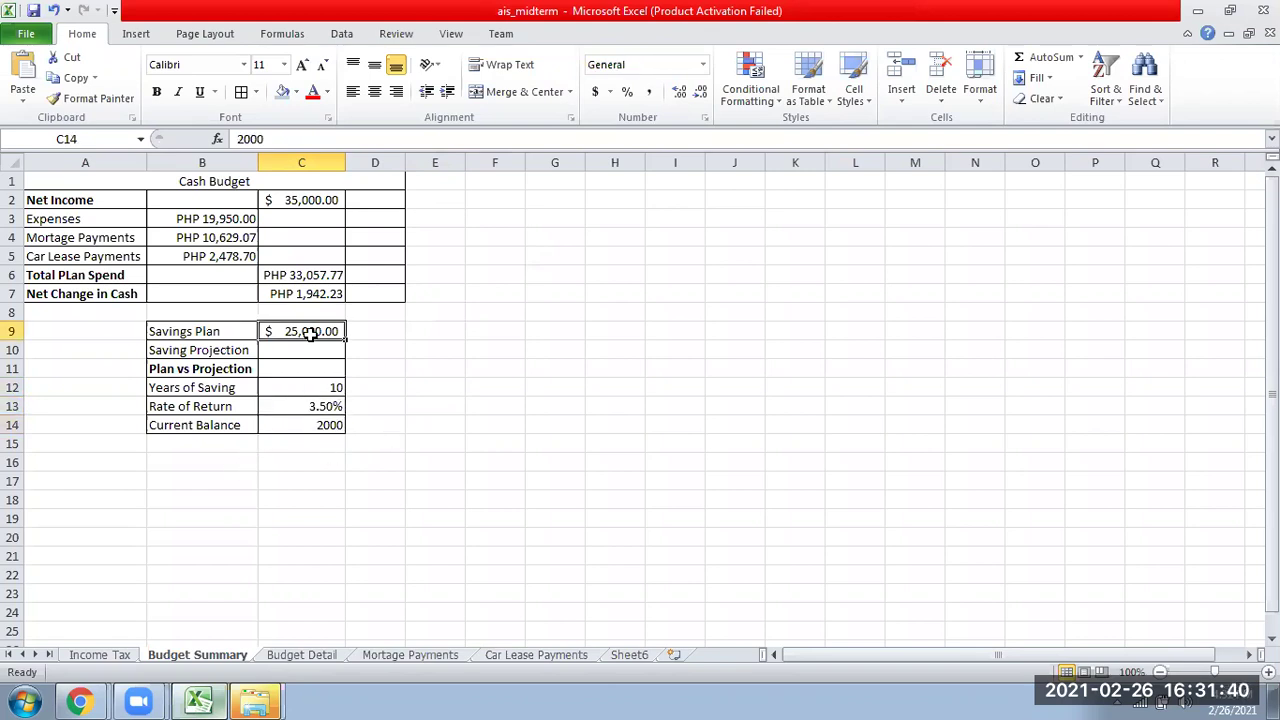
{"action": "left_click", "coordinate": [705, 118]}
{"action": "left_click", "coordinate": [776, 391]}
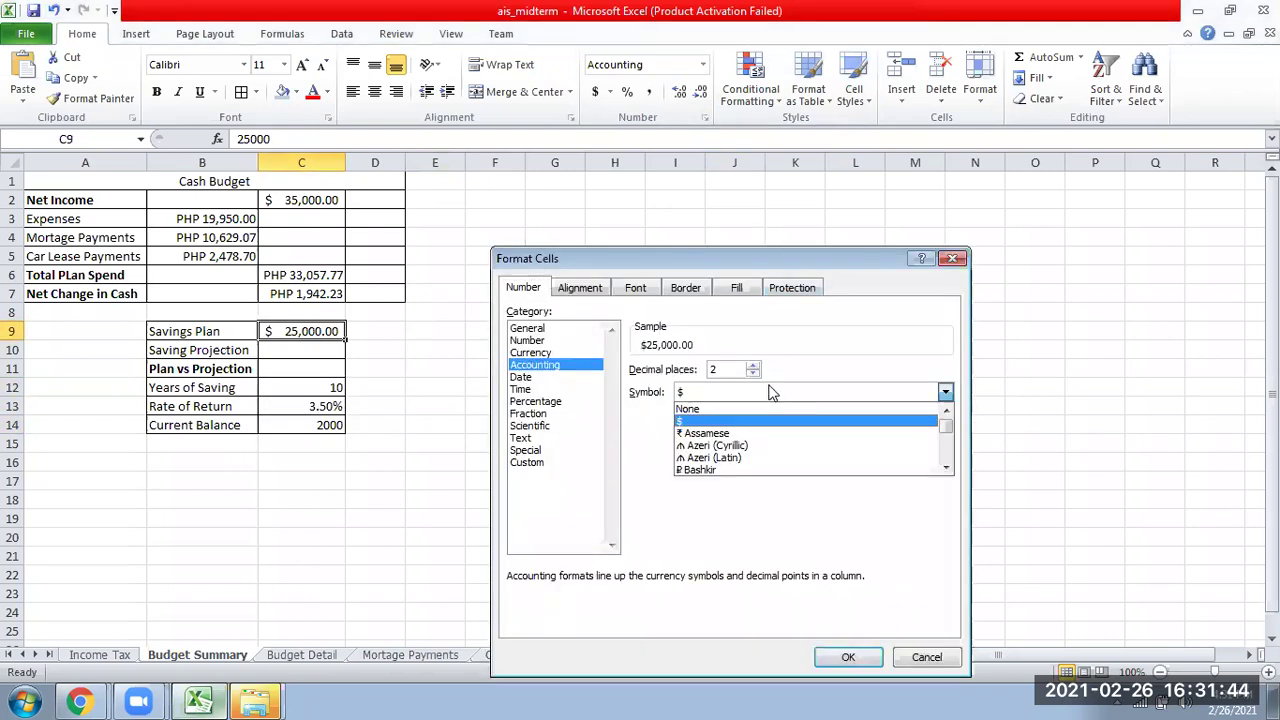
{"action": "key", "text": "p"}
{"action": "left_click", "coordinate": [946, 467]}
{"action": "left_click", "coordinate": [946, 467]}
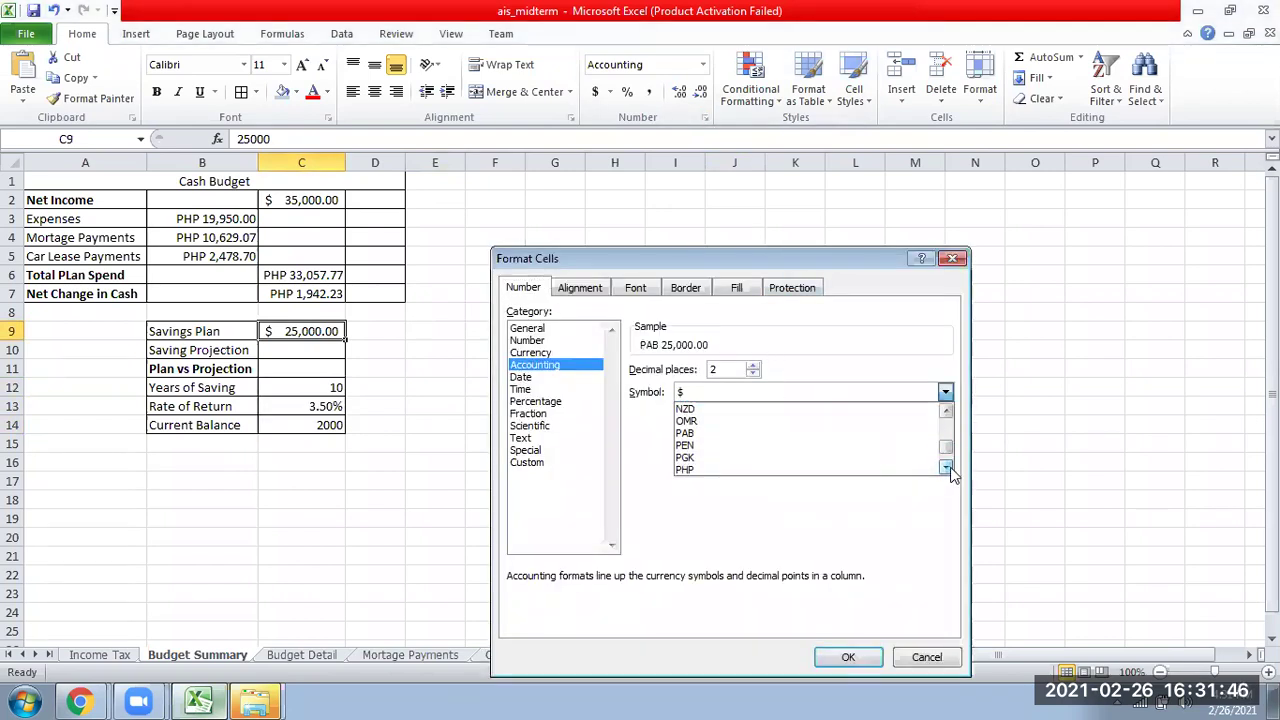
{"action": "left_click", "coordinate": [903, 469]}
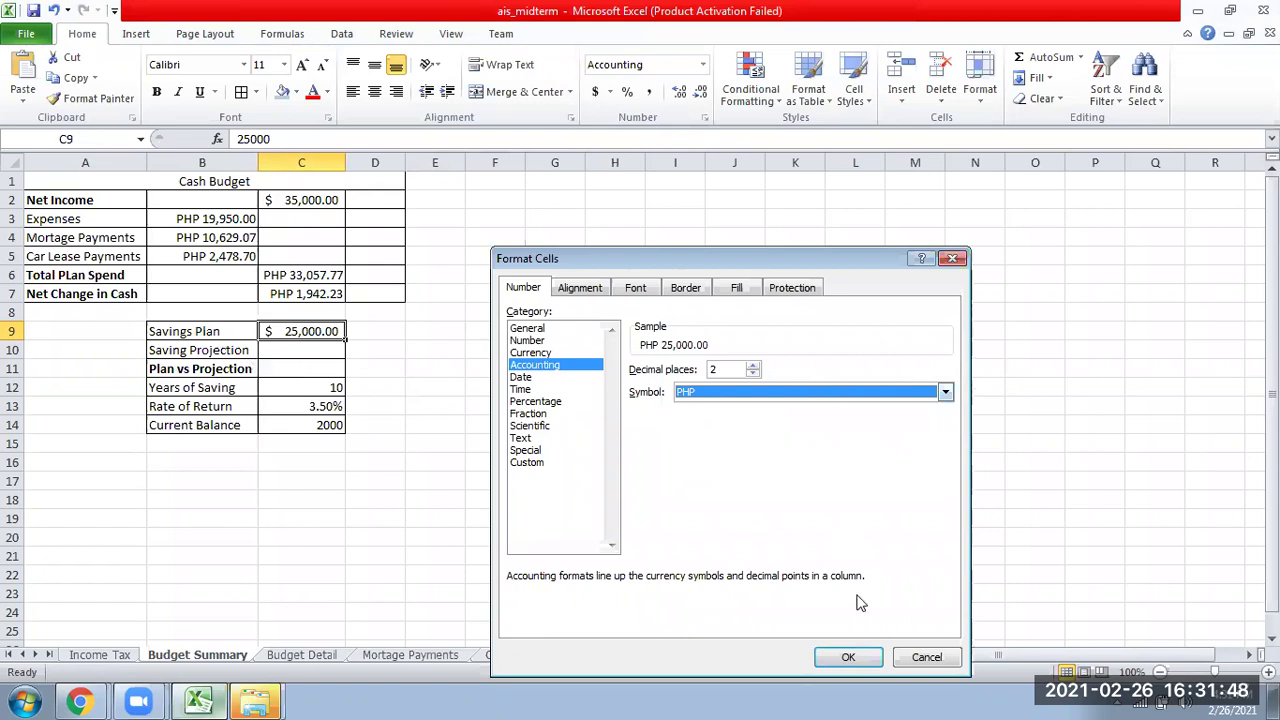
{"action": "left_click", "coordinate": [857, 657]}
Step: Format the Saving Projection and Plan vs Projection cells C10:C11 as Accounting with the PHP symbol and 2 decimal places
{"action": "left_click_drag", "start_coordinate": [329, 357], "coordinate": [326, 366]}
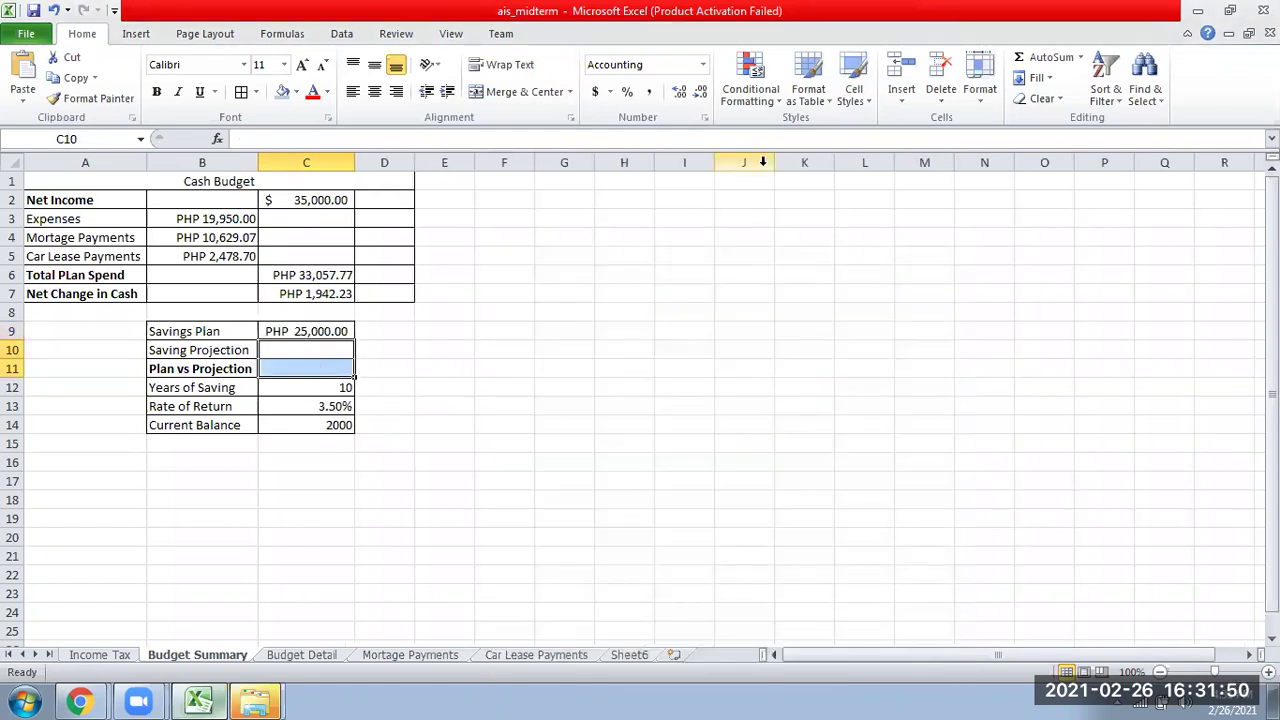
{"action": "left_click", "coordinate": [702, 119]}
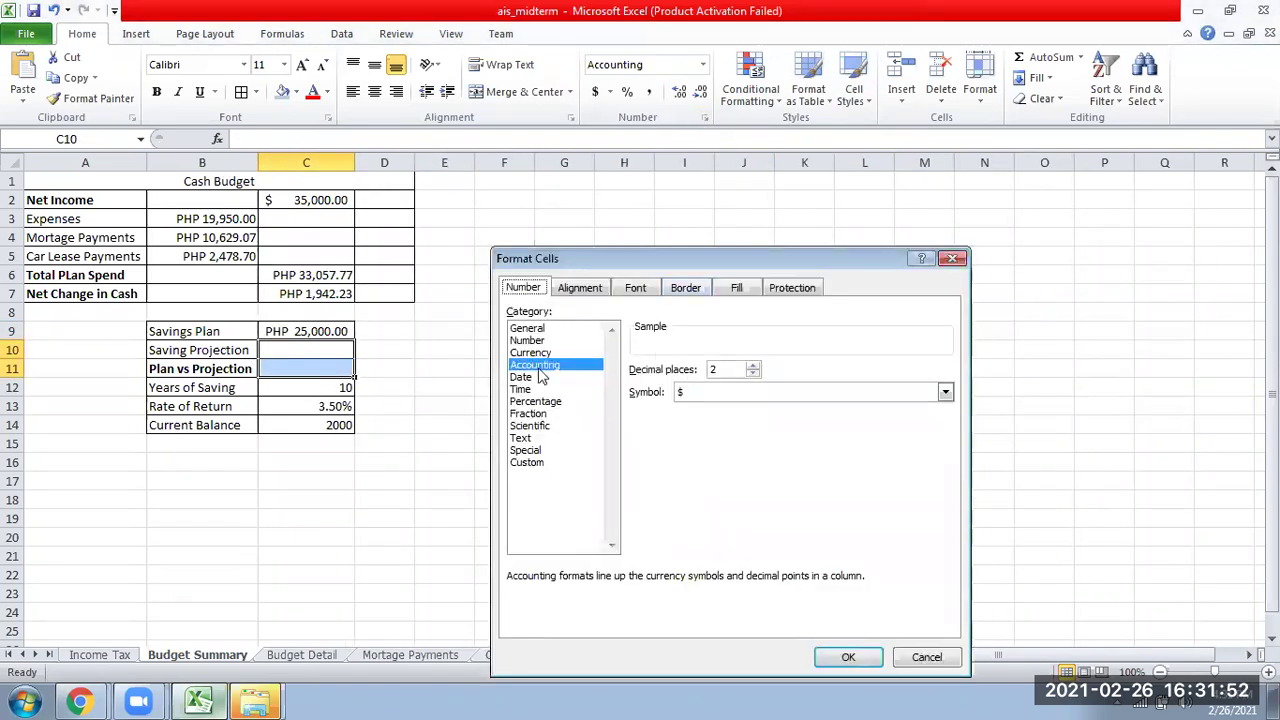
{"action": "left_click", "coordinate": [850, 392]}
{"action": "scroll", "coordinate": [800, 440], "scroll_direction": "down", "scroll_amount": 15}
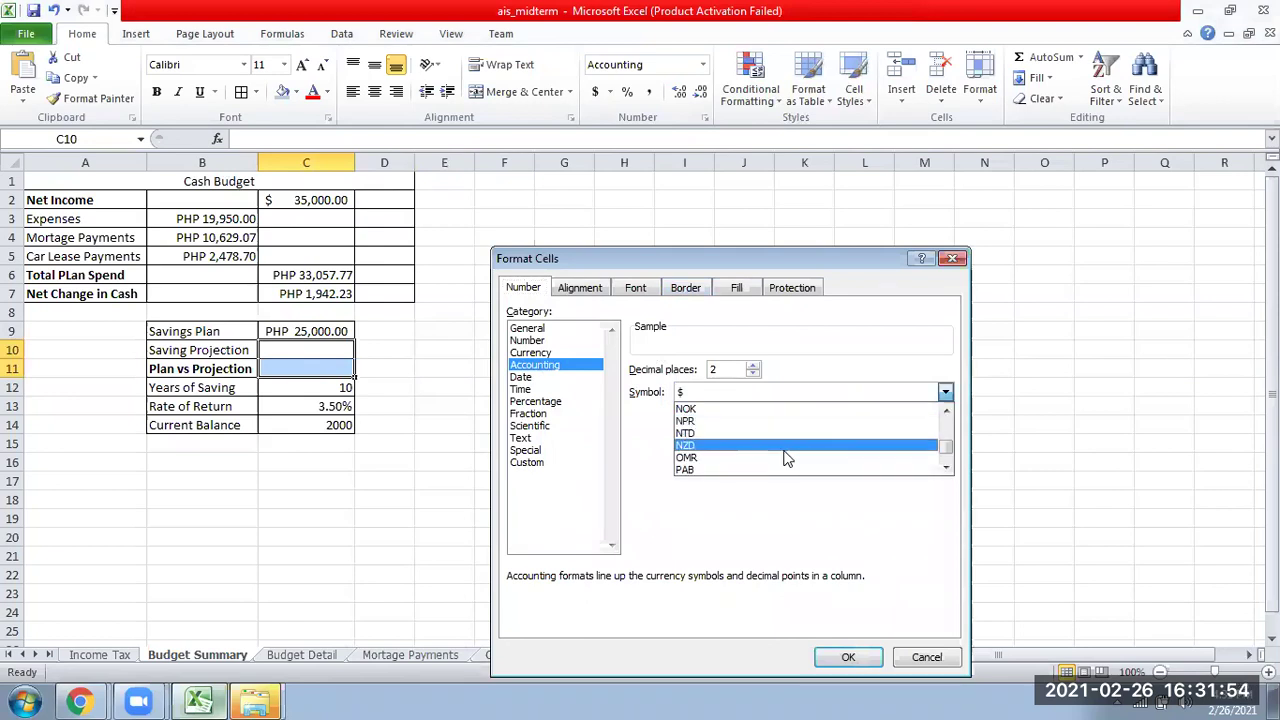
{"action": "left_click", "coordinate": [946, 469]}
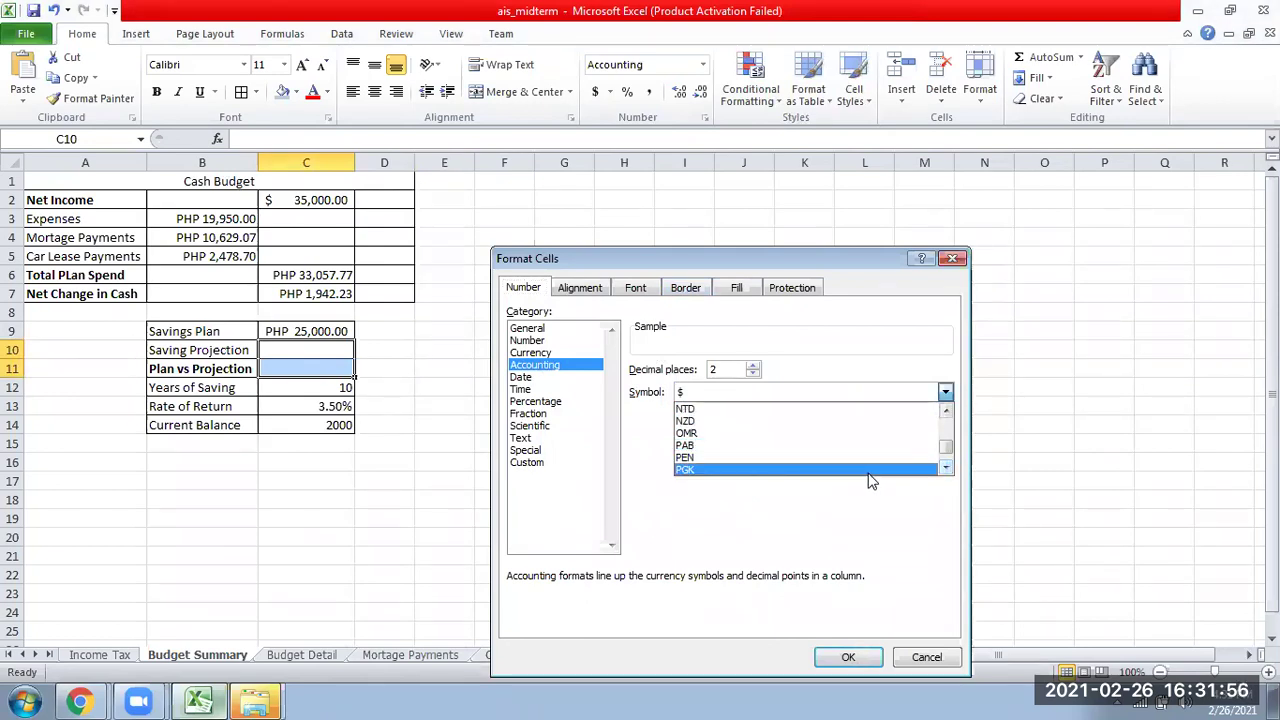
{"action": "left_click", "coordinate": [946, 469]}
{"action": "left_click", "coordinate": [946, 469]}
{"action": "left_click", "coordinate": [873, 459]}
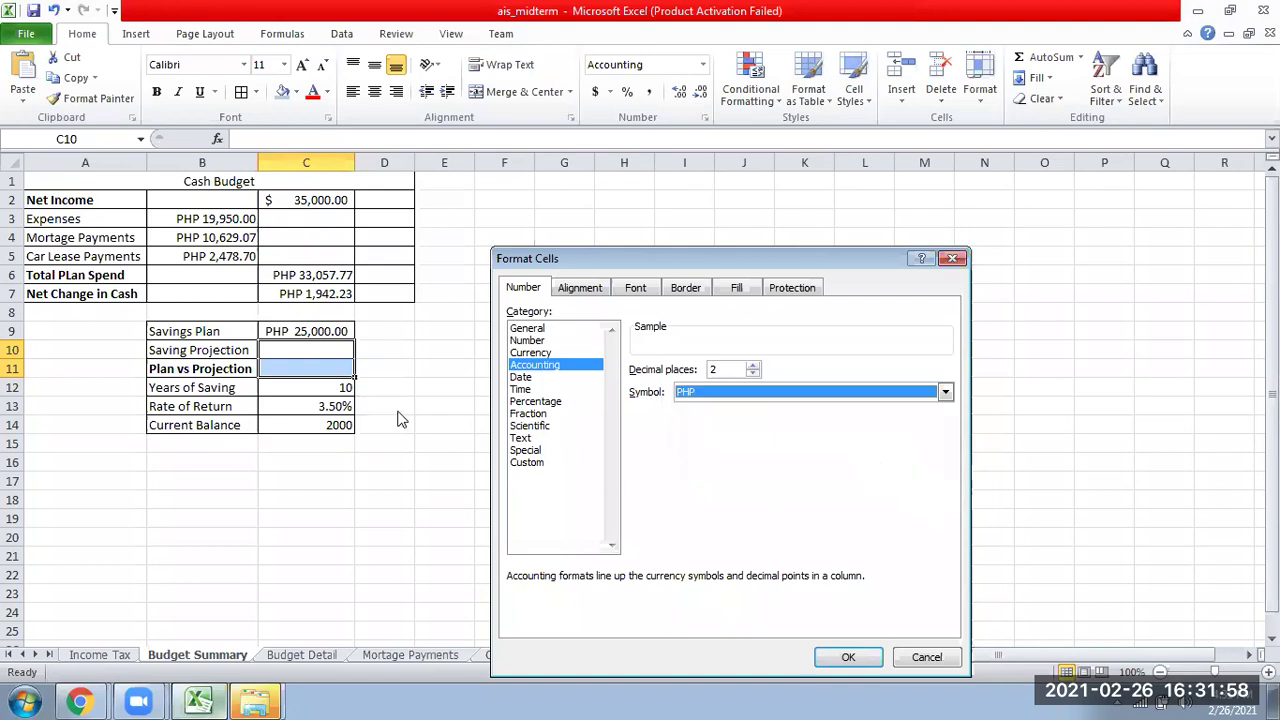
{"action": "left_click", "coordinate": [845, 655]}
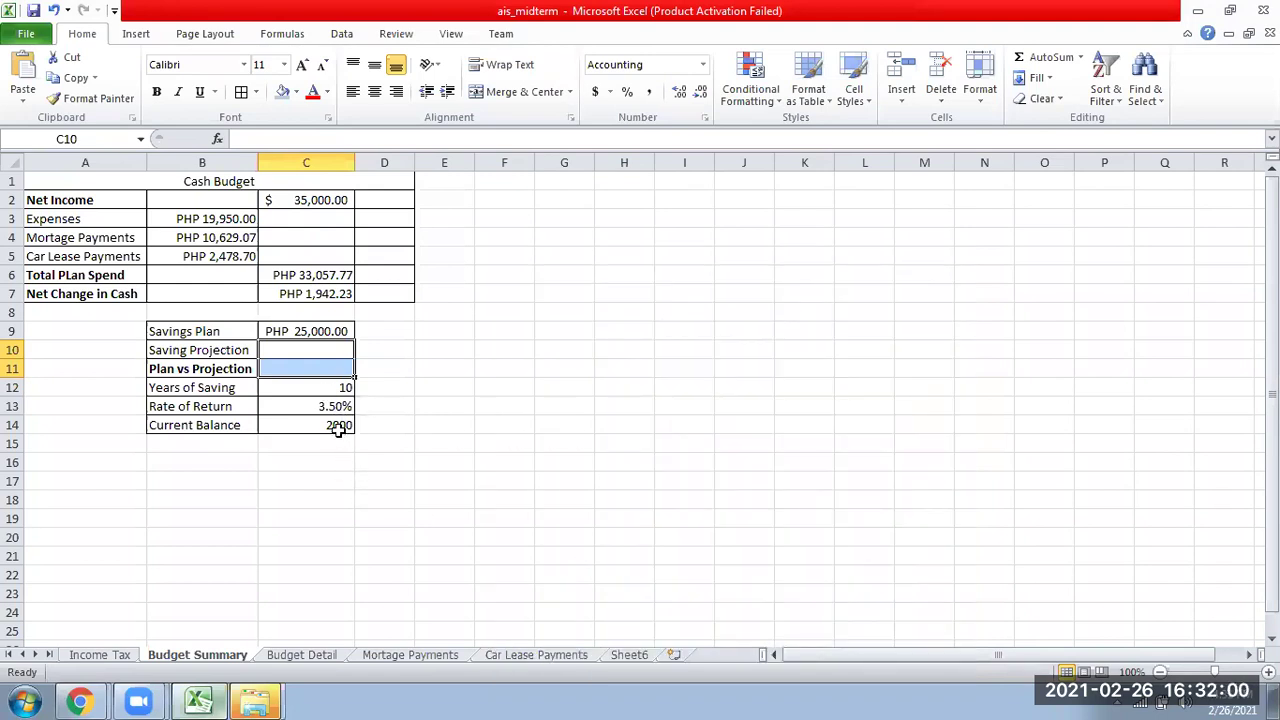
Step: Format the Current Balance in cell C14 as Currency with the PHP symbol and 2 decimal places
{"action": "left_click", "coordinate": [336, 425]}
{"action": "left_click", "coordinate": [704, 117]}
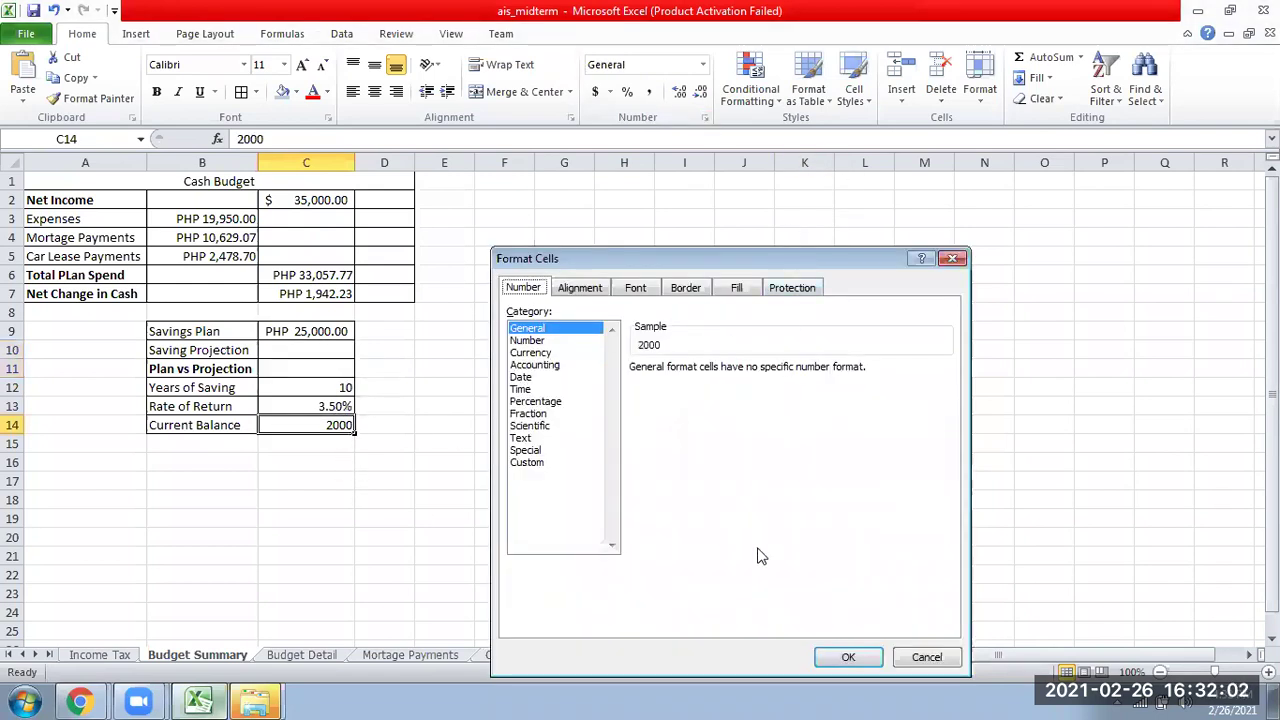
{"action": "left_click", "coordinate": [550, 364]}
{"action": "left_click", "coordinate": [545, 352]}
{"action": "left_click", "coordinate": [945, 392]}
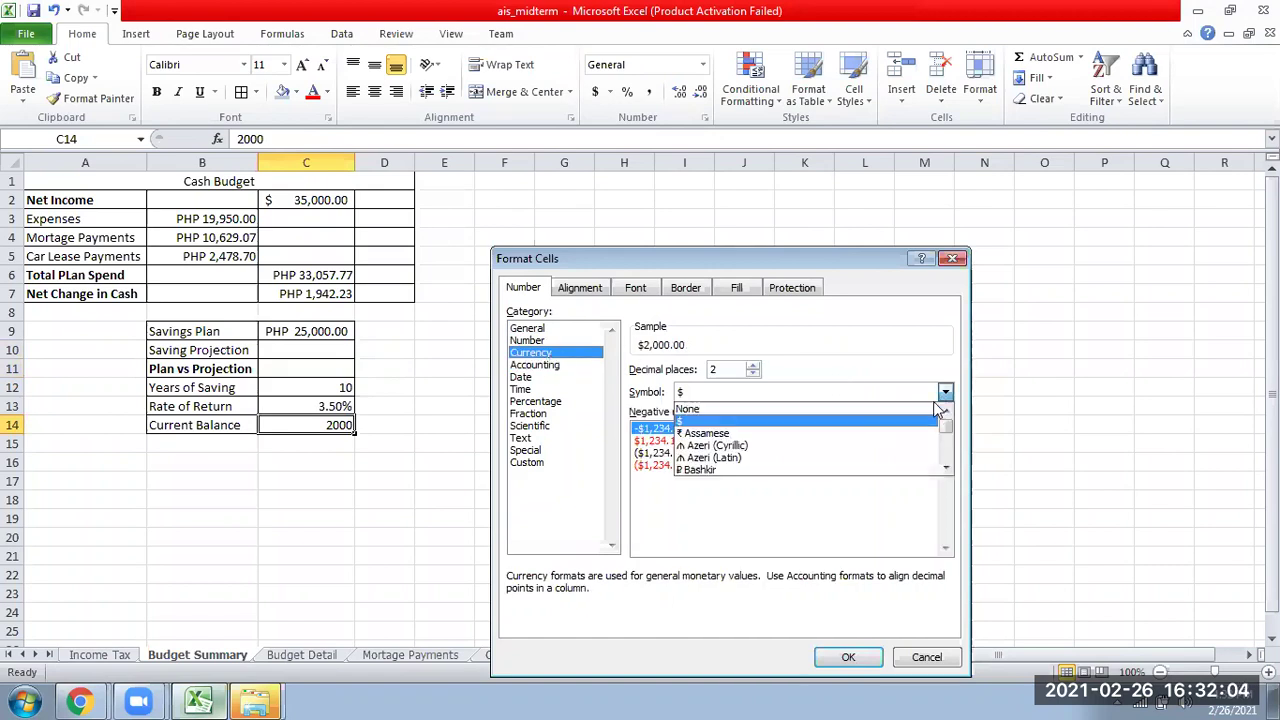
{"action": "scroll", "coordinate": [944, 470], "scroll_direction": "down", "scroll_amount": 10}
{"action": "scroll", "coordinate": [944, 470], "scroll_direction": "down", "scroll_amount": 3}
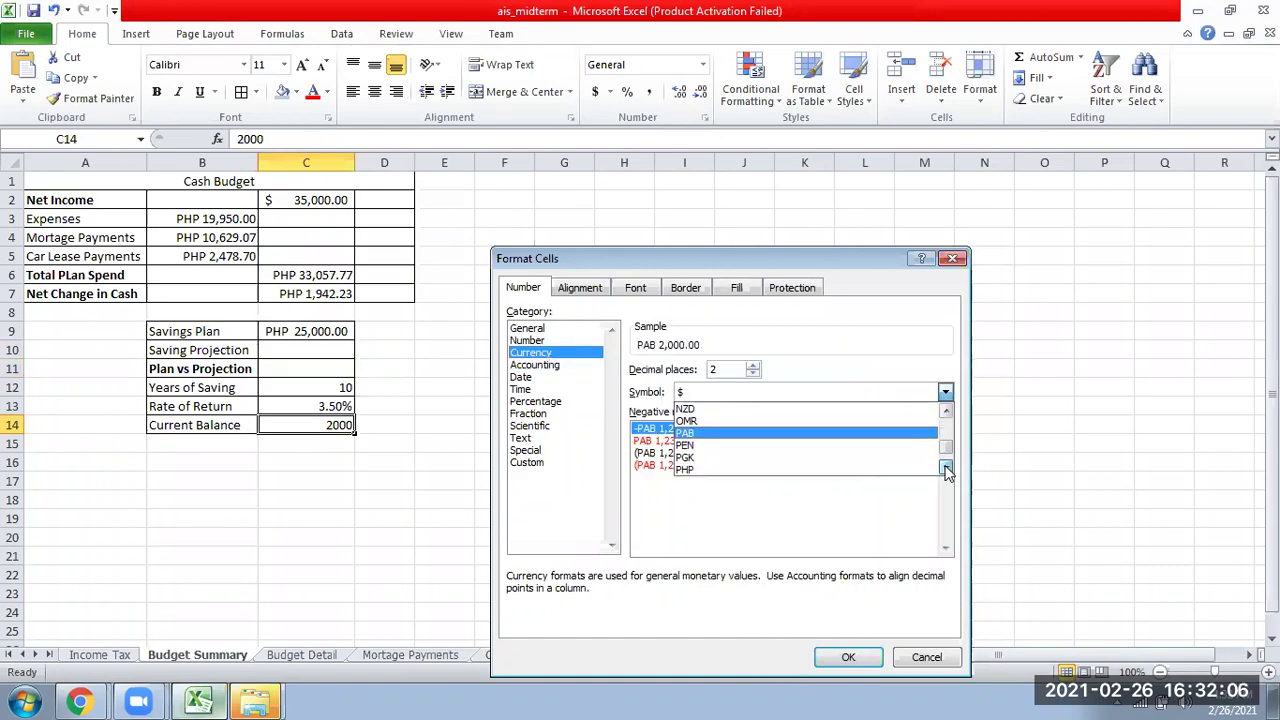
{"action": "left_click", "coordinate": [780, 469]}
{"action": "left_click", "coordinate": [852, 662]}
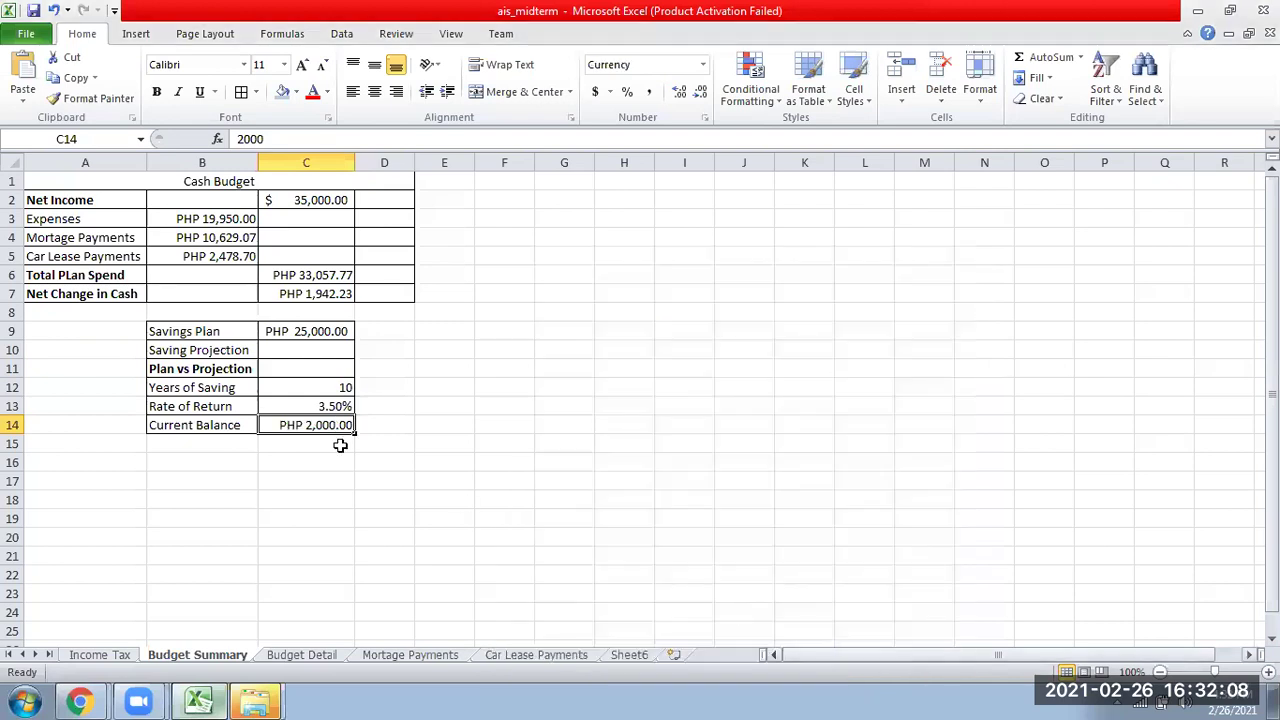
Step: Review the rate, current balance and planned savings cells that relate to the Saving Projection in C10
{"action": "left_click", "coordinate": [312, 351]}
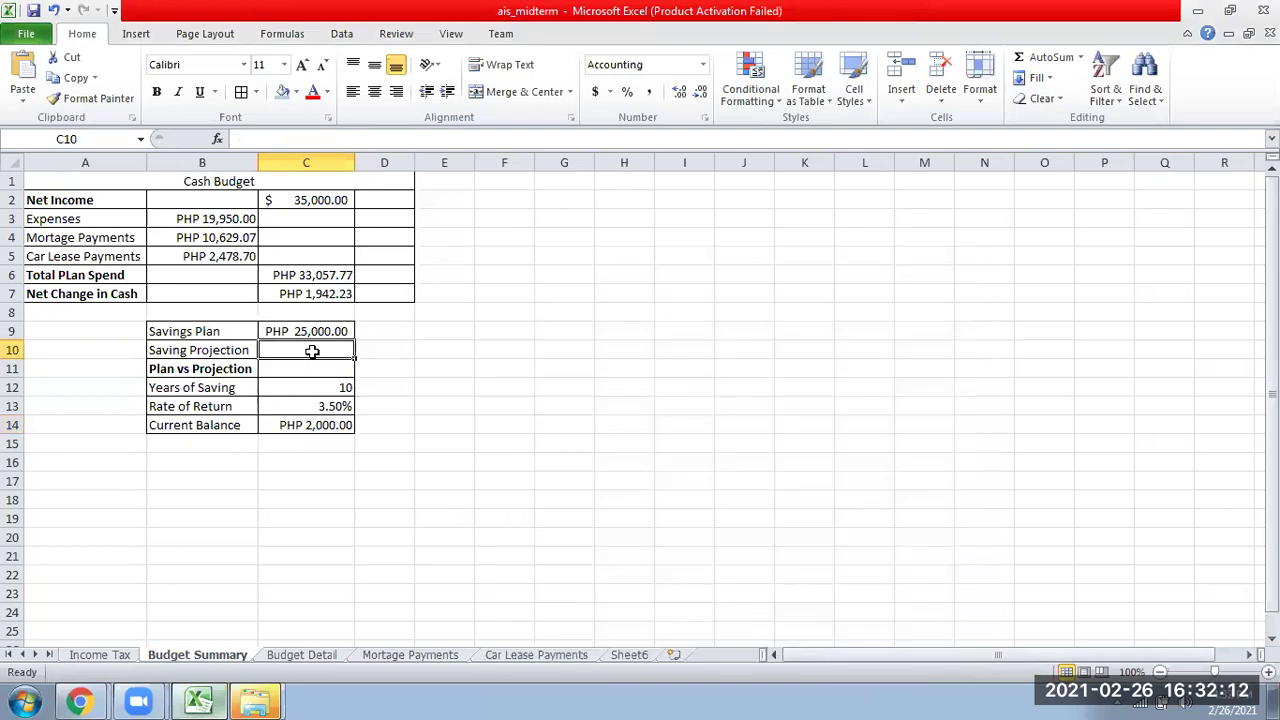
{"action": "left_click", "coordinate": [326, 407]}
{"action": "left_click", "coordinate": [320, 427]}
{"action": "left_click", "coordinate": [318, 331]}
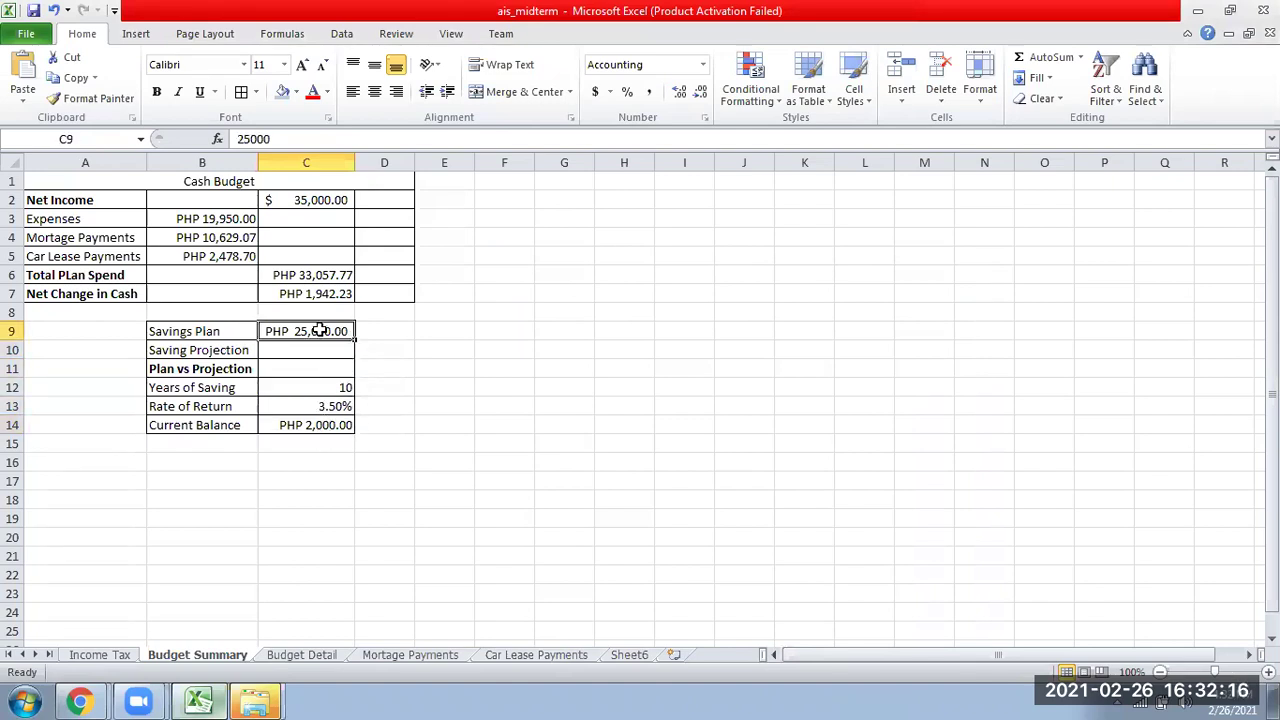
Step: Calculate the Saving Projection in C10 as a future value with the formula =FV(C13,C12,-C7,-C14)
{"action": "left_click", "coordinate": [318, 427]}
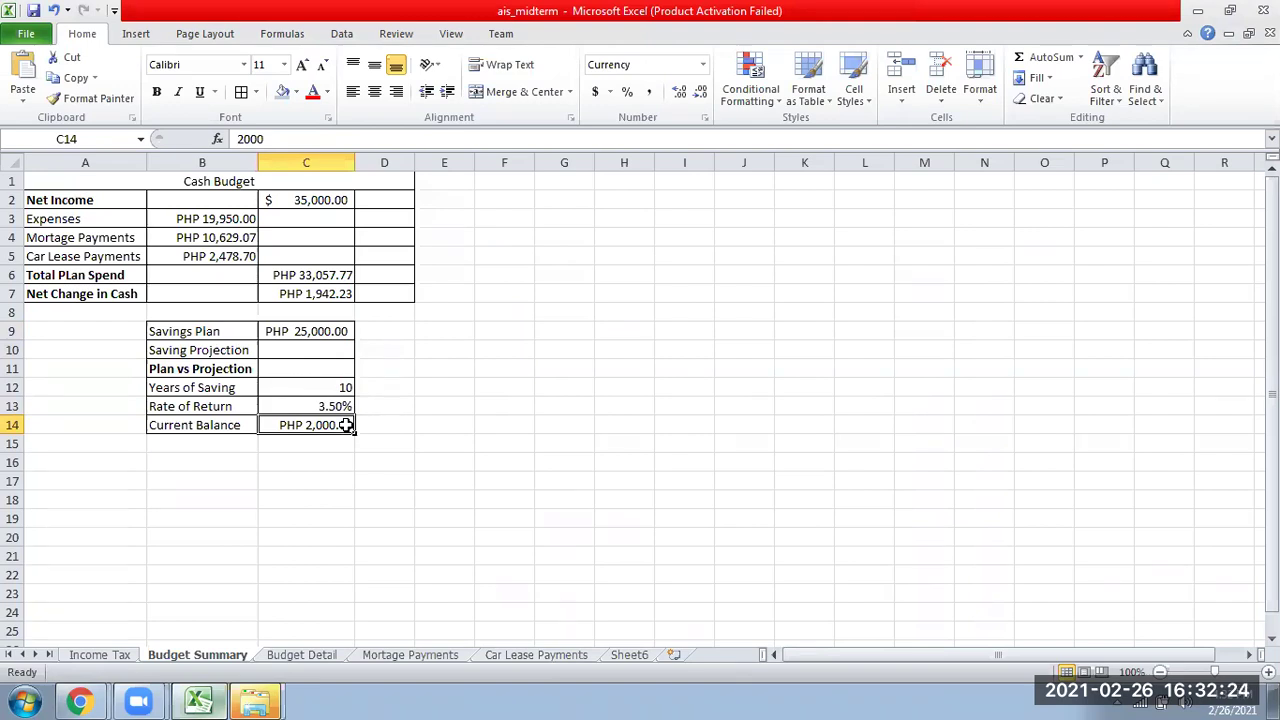
{"action": "left_click", "coordinate": [298, 355]}
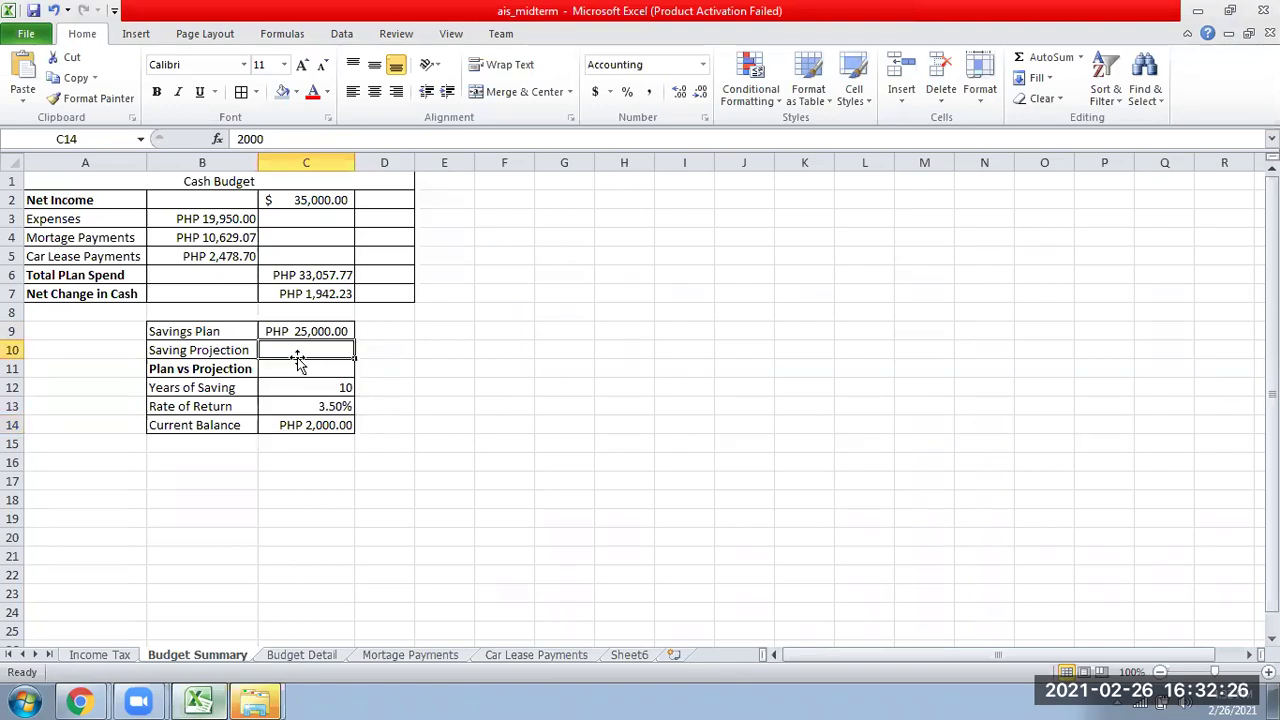
{"action": "type", "text": "="}
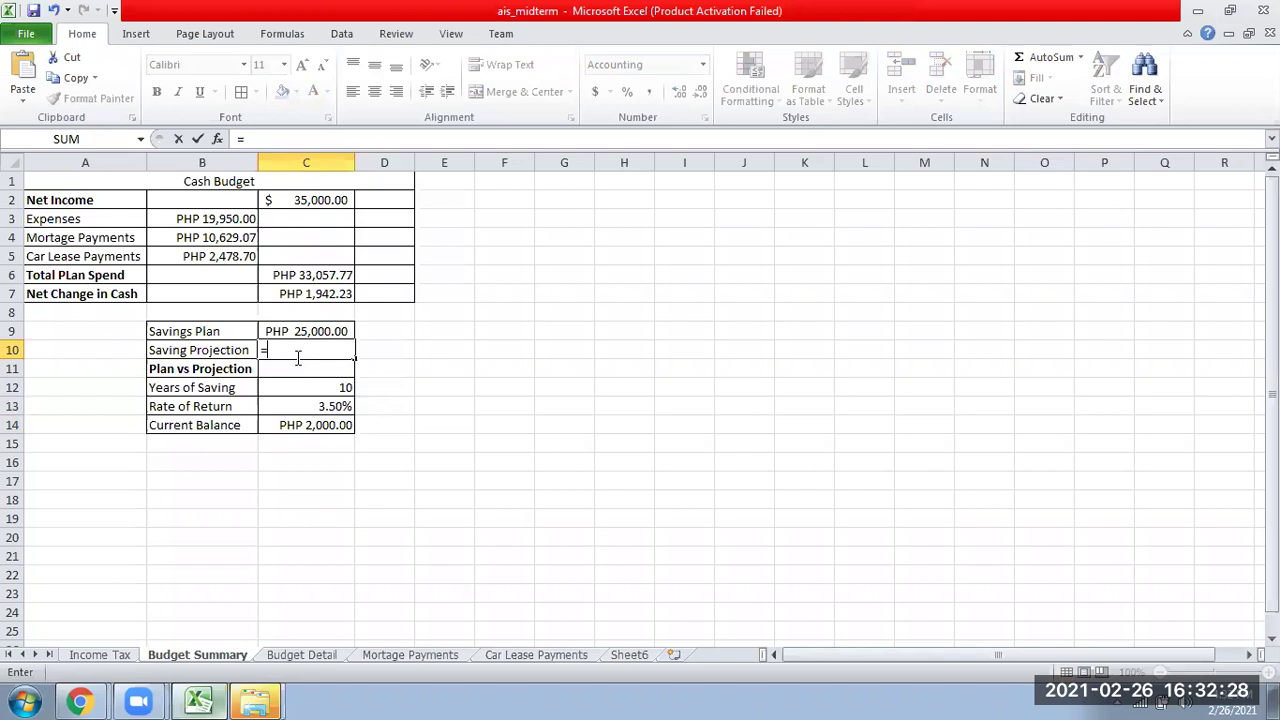
{"action": "type", "text": "FV"}
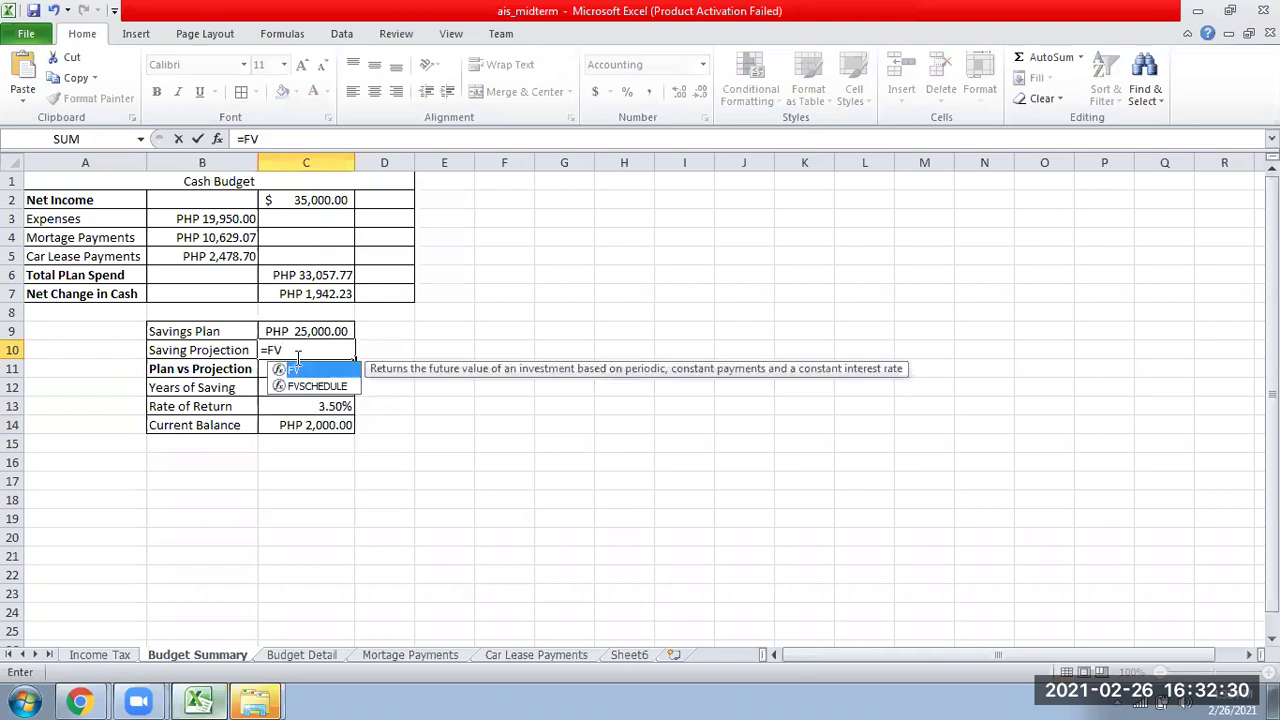
{"action": "type", "text": "("}
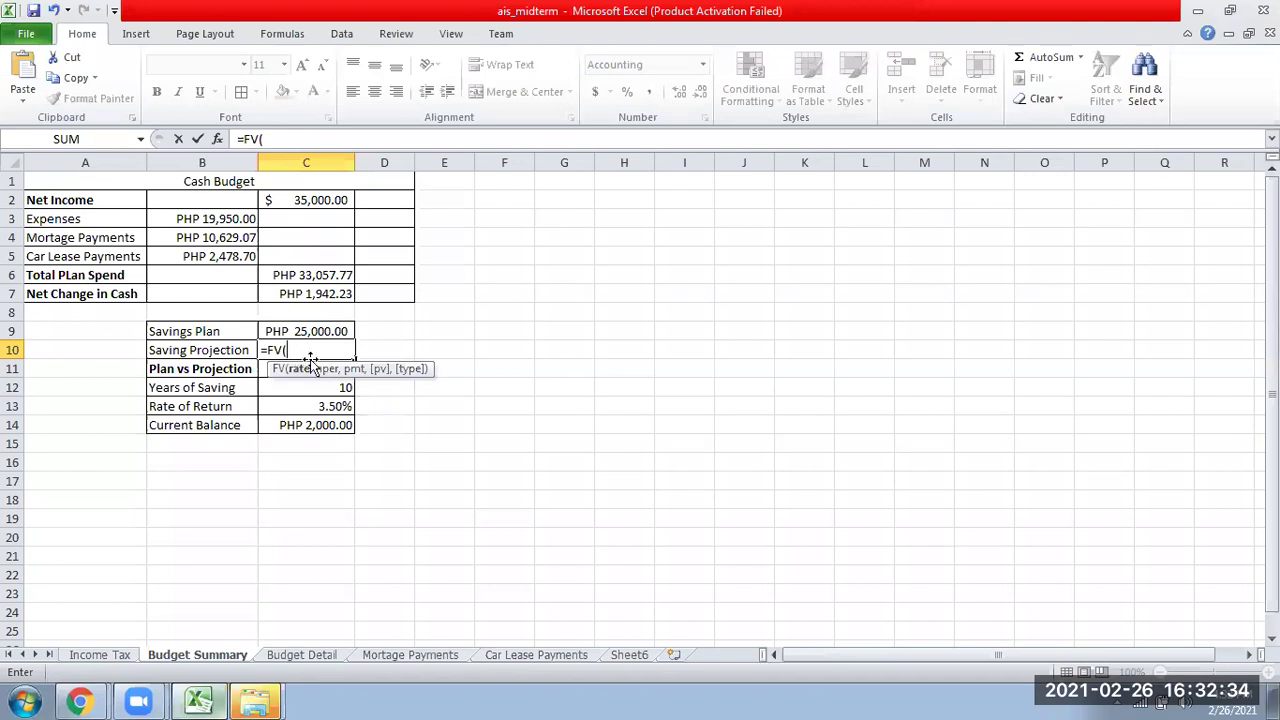
{"action": "left_click", "coordinate": [337, 406]}
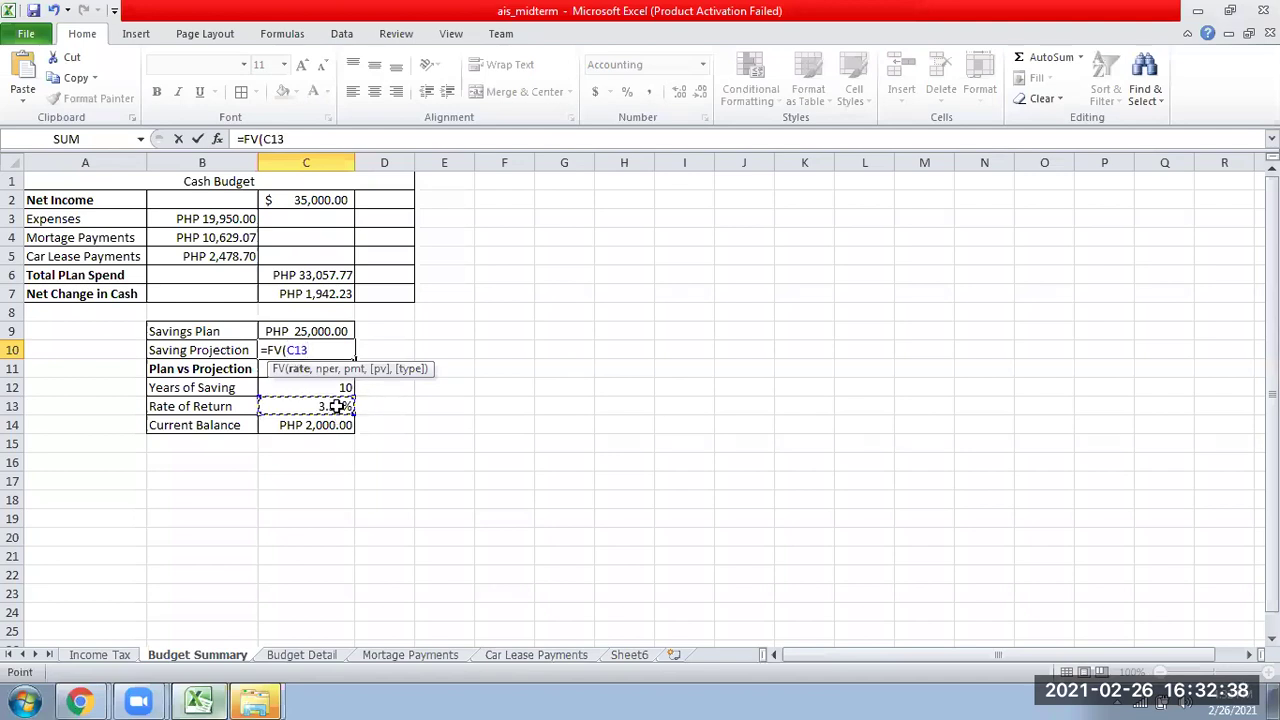
{"action": "type", "text": ","}
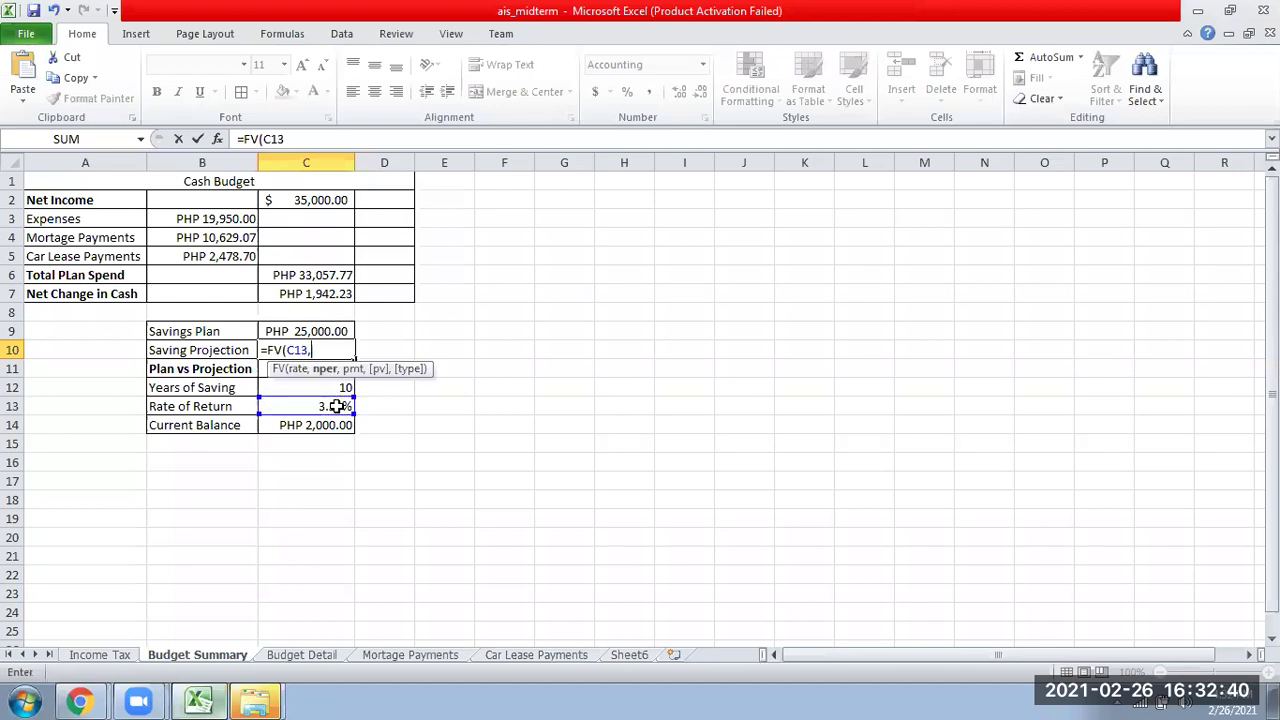
{"action": "left_click", "coordinate": [314, 385]}
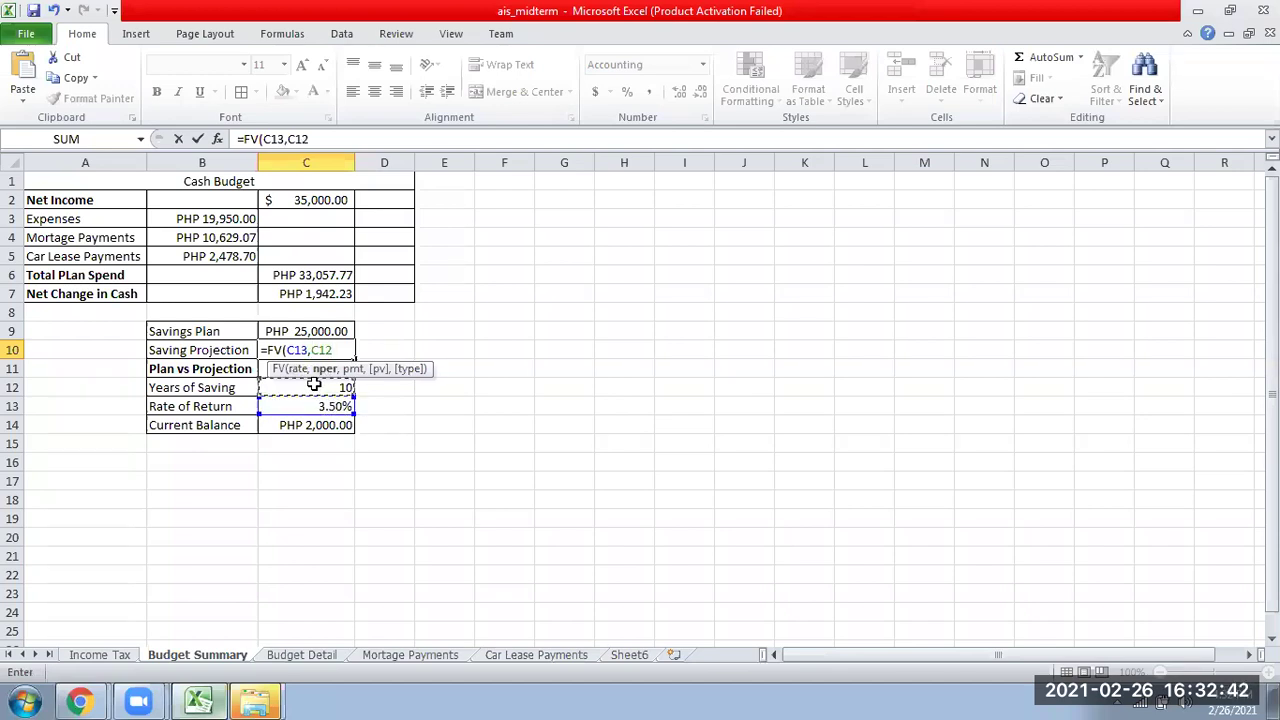
{"action": "type", "text": ",-"}
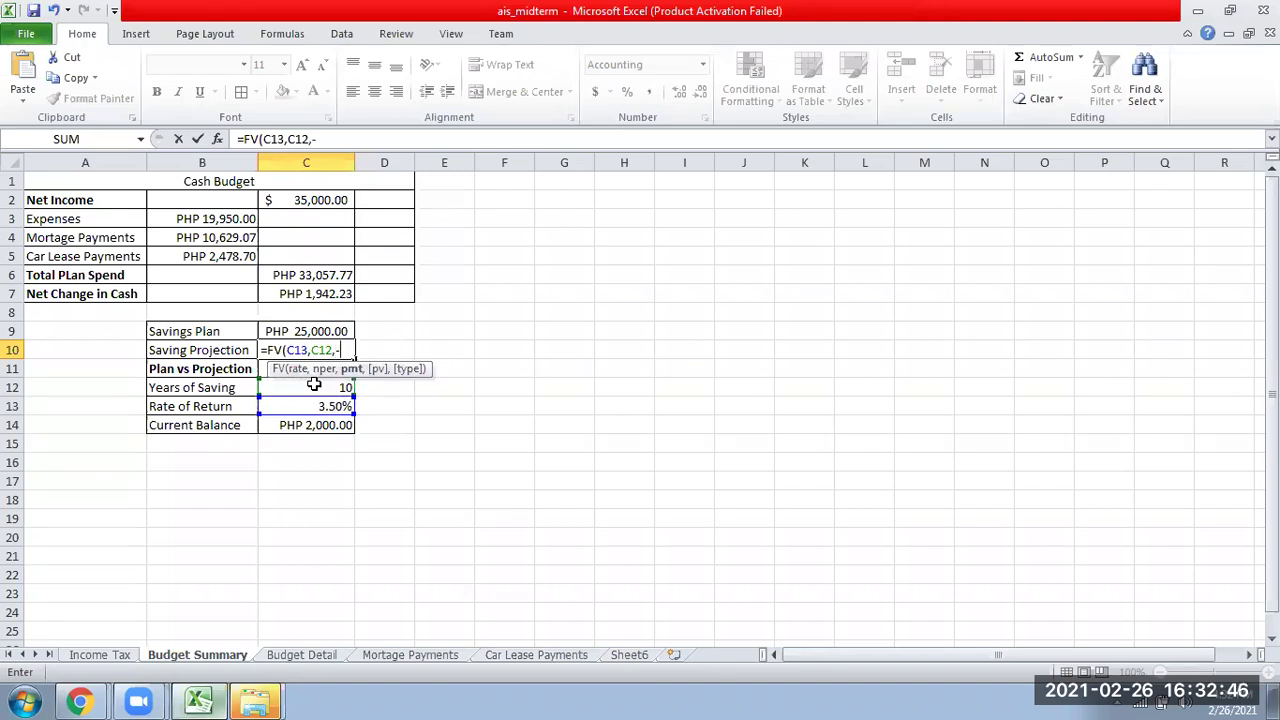
{"action": "left_click", "coordinate": [306, 293]}
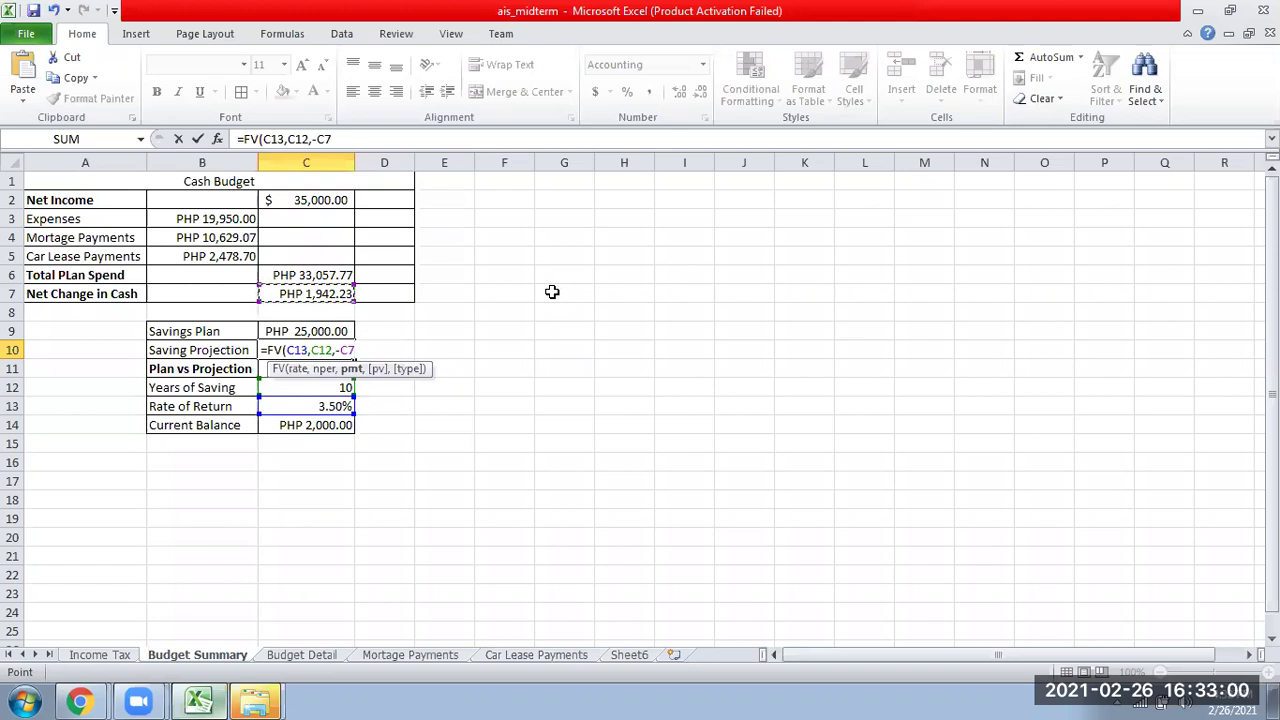
{"action": "type", "text": ",-"}
{"action": "left_click", "coordinate": [325, 427]}
{"action": "type", "text": ")"}
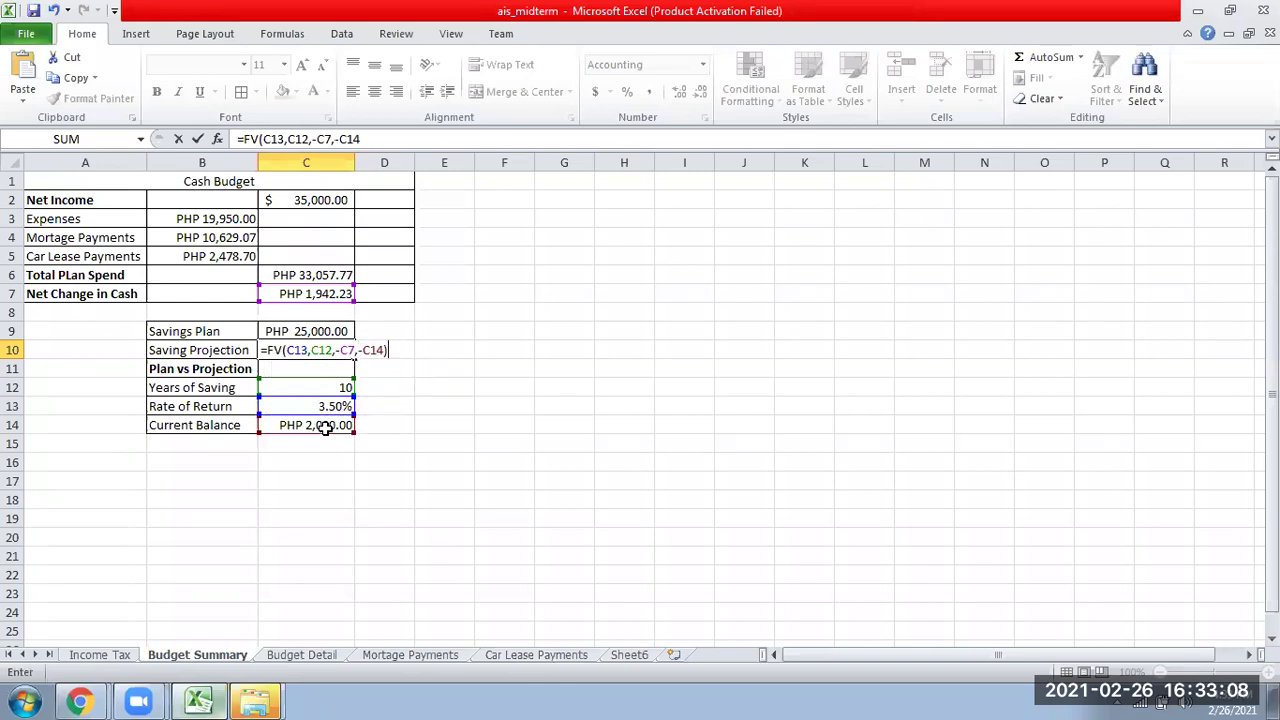
{"action": "key", "text": "Return"}
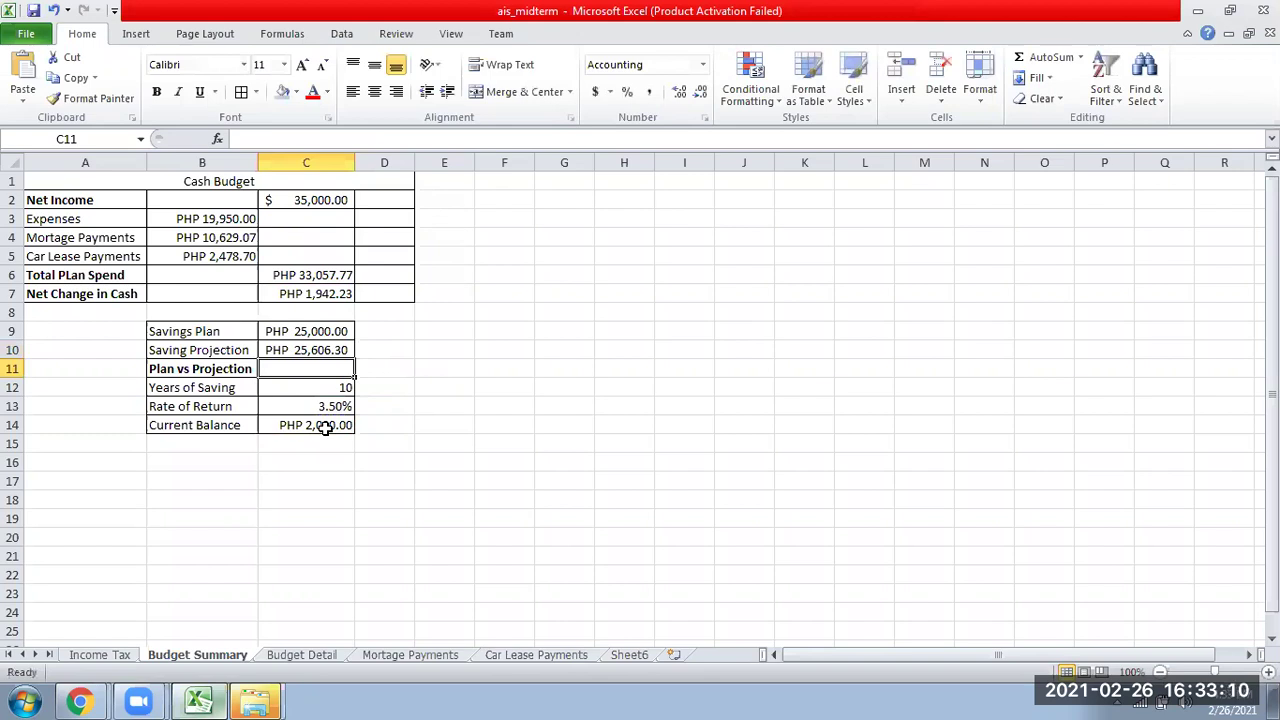
Step: Clear the future value formula from the Saving Projection cell C10
{"action": "left_click", "coordinate": [314, 352]}
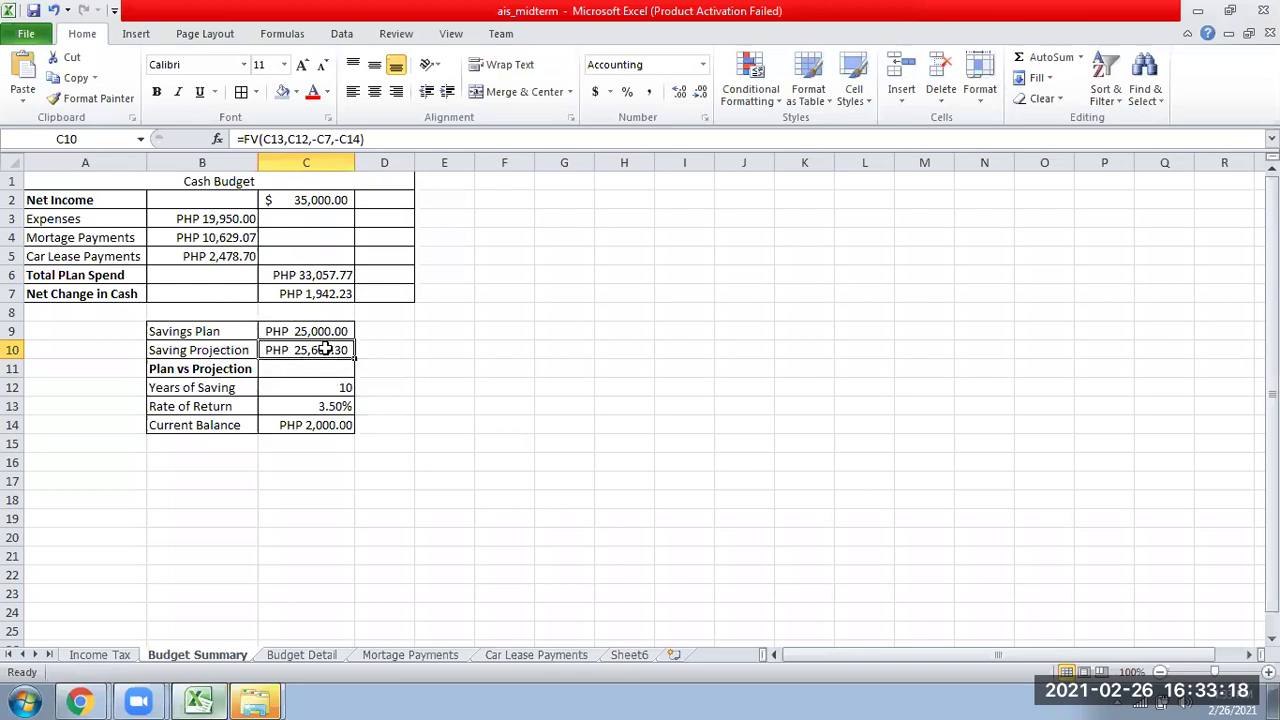
{"action": "left_click", "coordinate": [238, 350]}
{"action": "left_click", "coordinate": [310, 350]}
{"action": "key", "text": "Delete"}
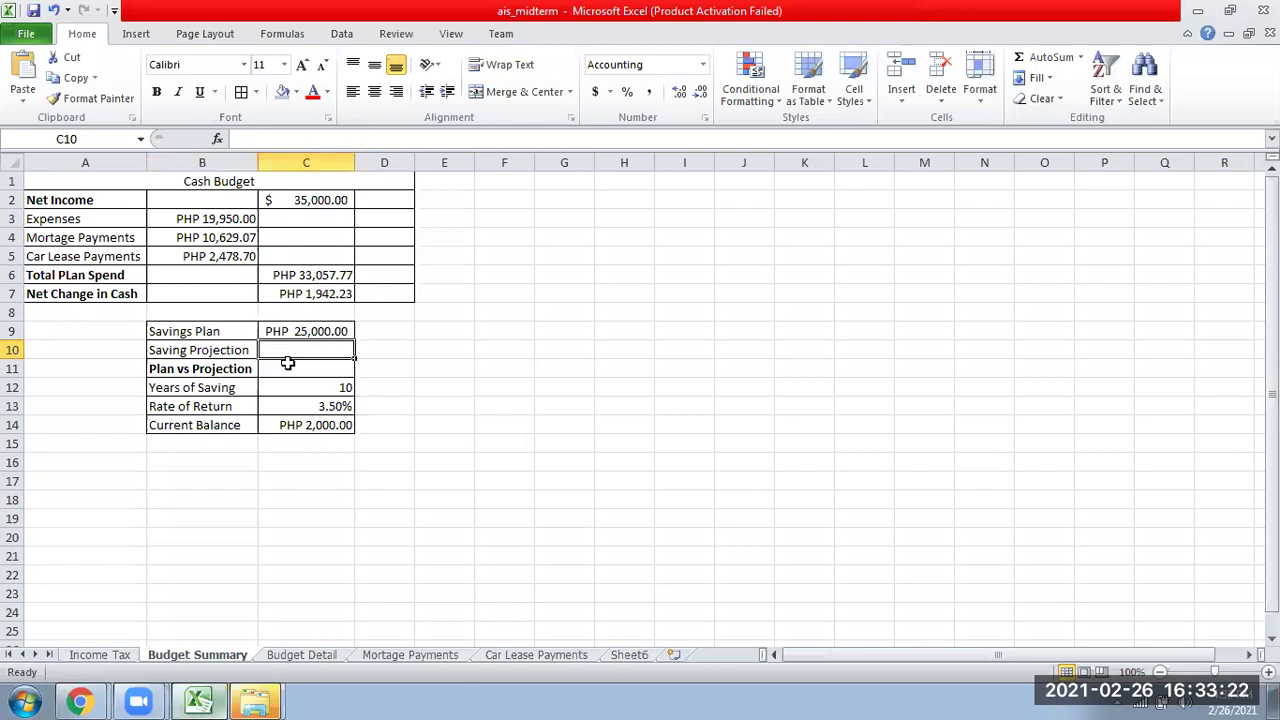
Step: Begin an FV formula in C10 with C13 as the rate, C12 as the number of periods and -C7 as the payment
{"action": "type", "text": "=FV("}
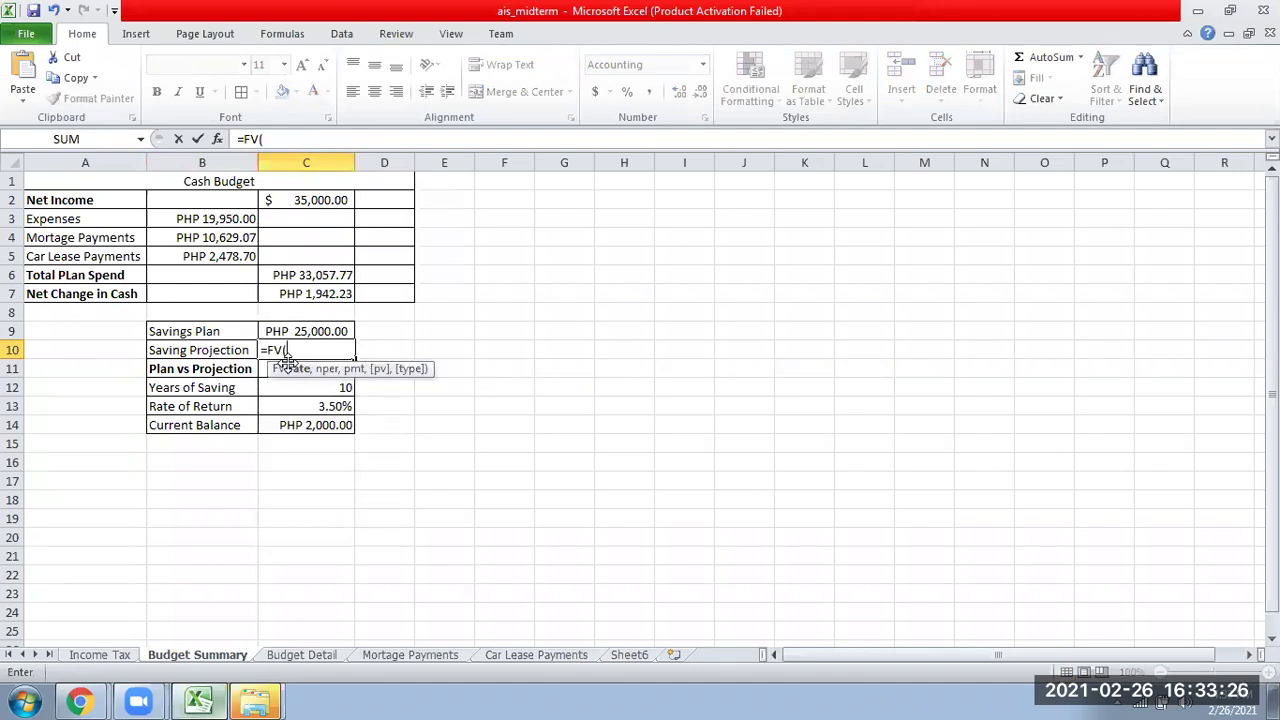
{"action": "left_click", "coordinate": [315, 406]}
{"action": "type", "text": ","}
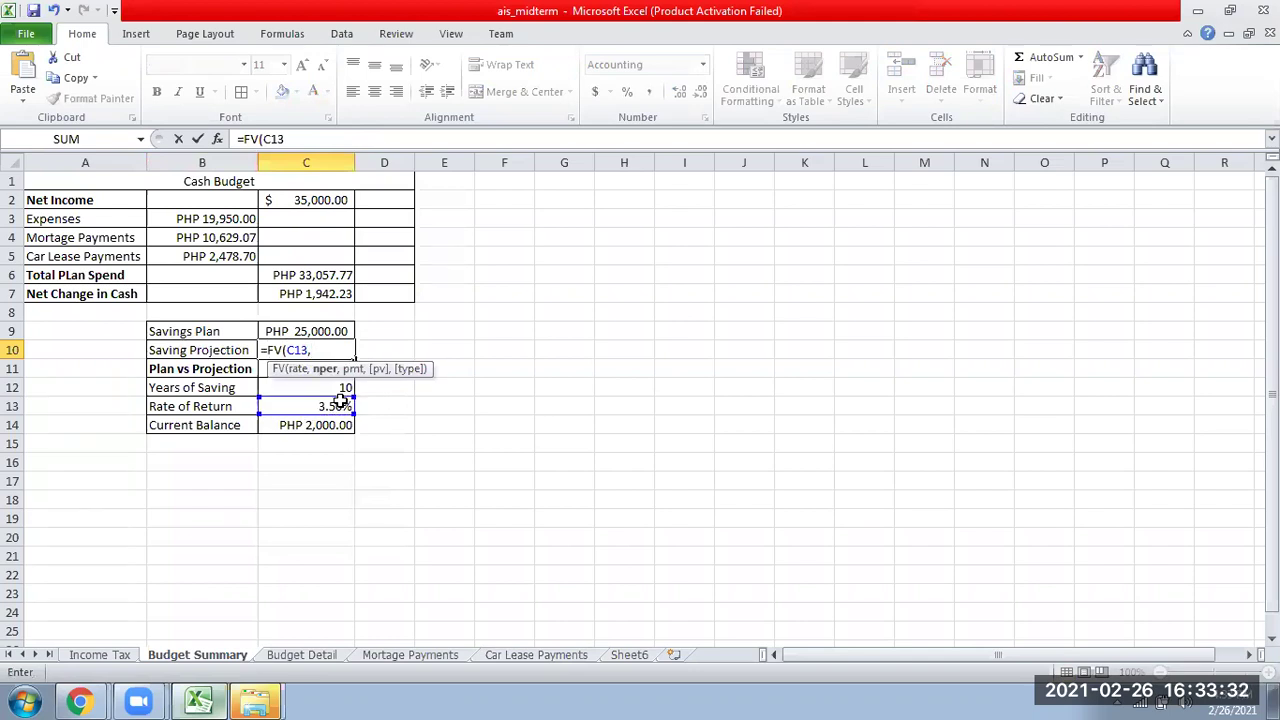
{"action": "left_click", "coordinate": [328, 388]}
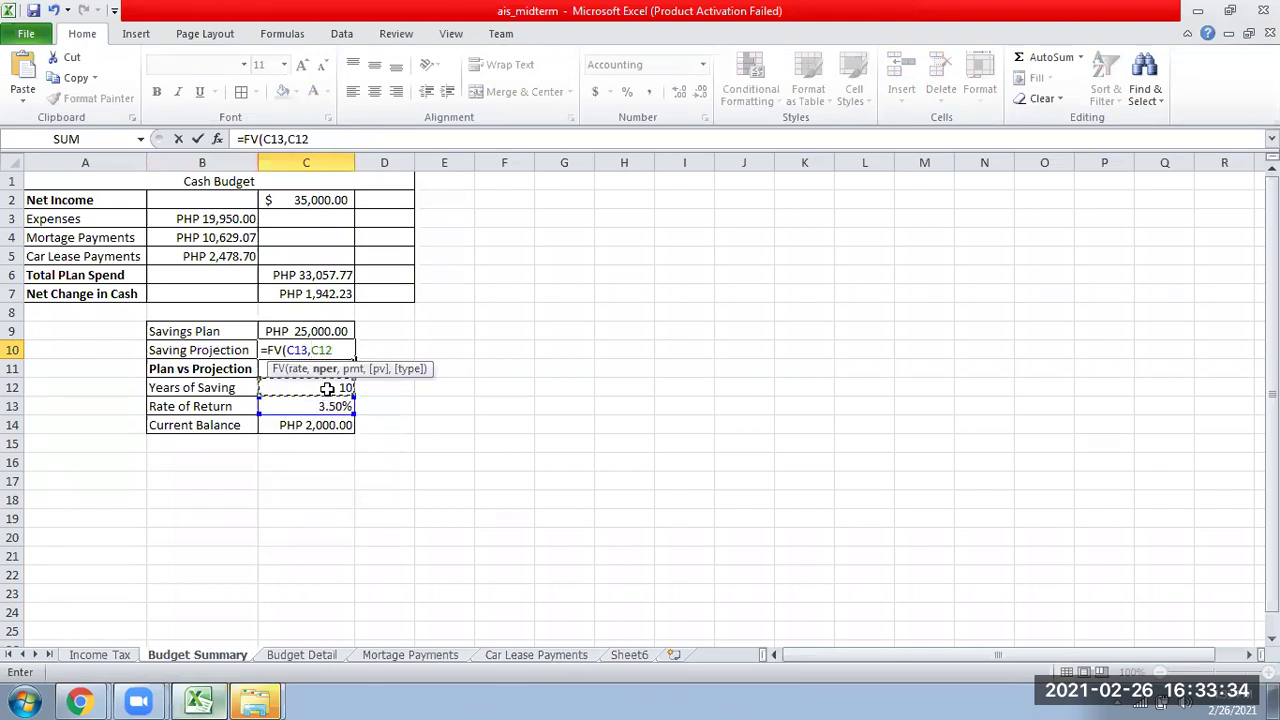
{"action": "type", "text": ","}
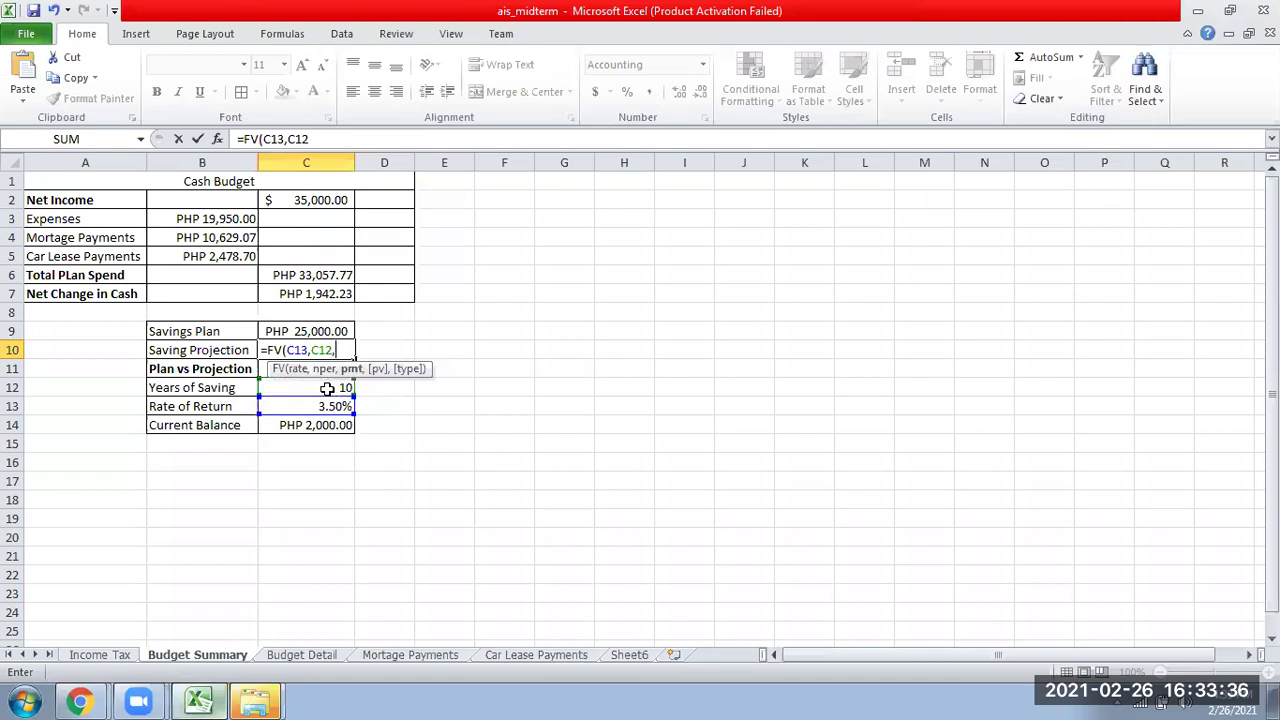
{"action": "type", "text": "-"}
{"action": "left_click", "coordinate": [322, 293]}
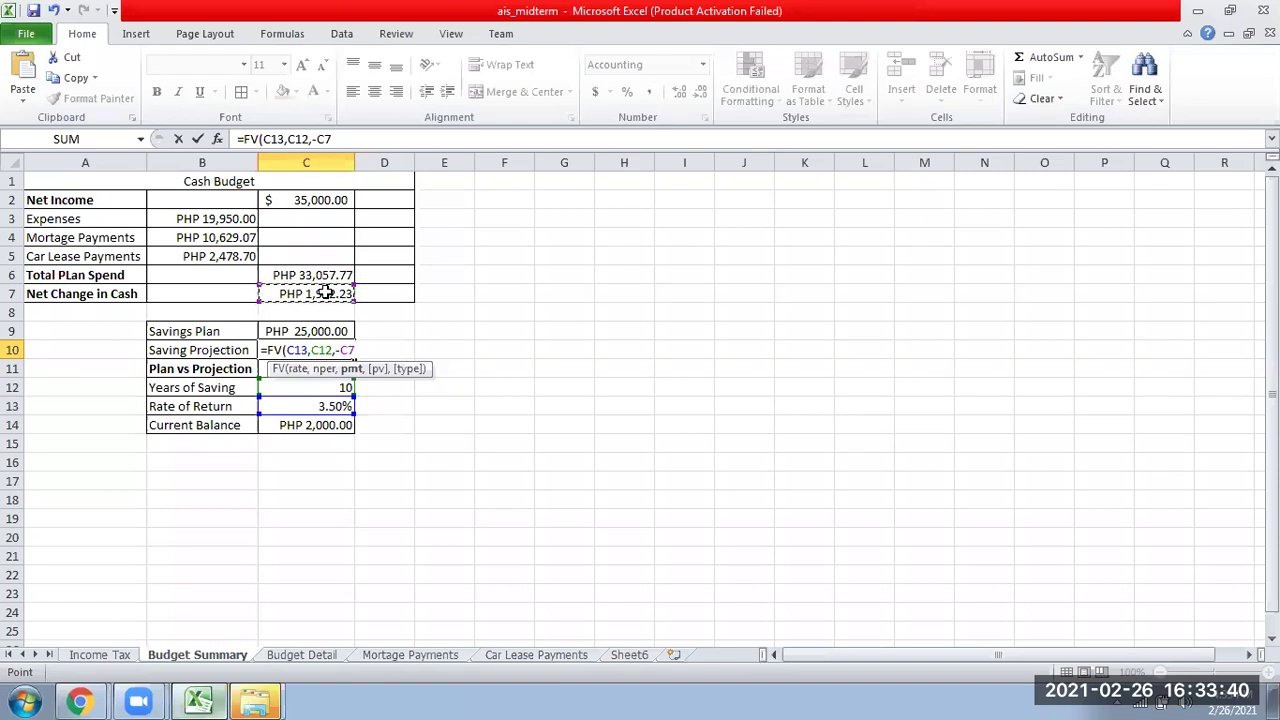
Step: Complete the Saving Projection formula in C10 with the negative Current Balance, -C14, as the present value
{"action": "type", "text": ",-"}
{"action": "left_click", "coordinate": [332, 331]}
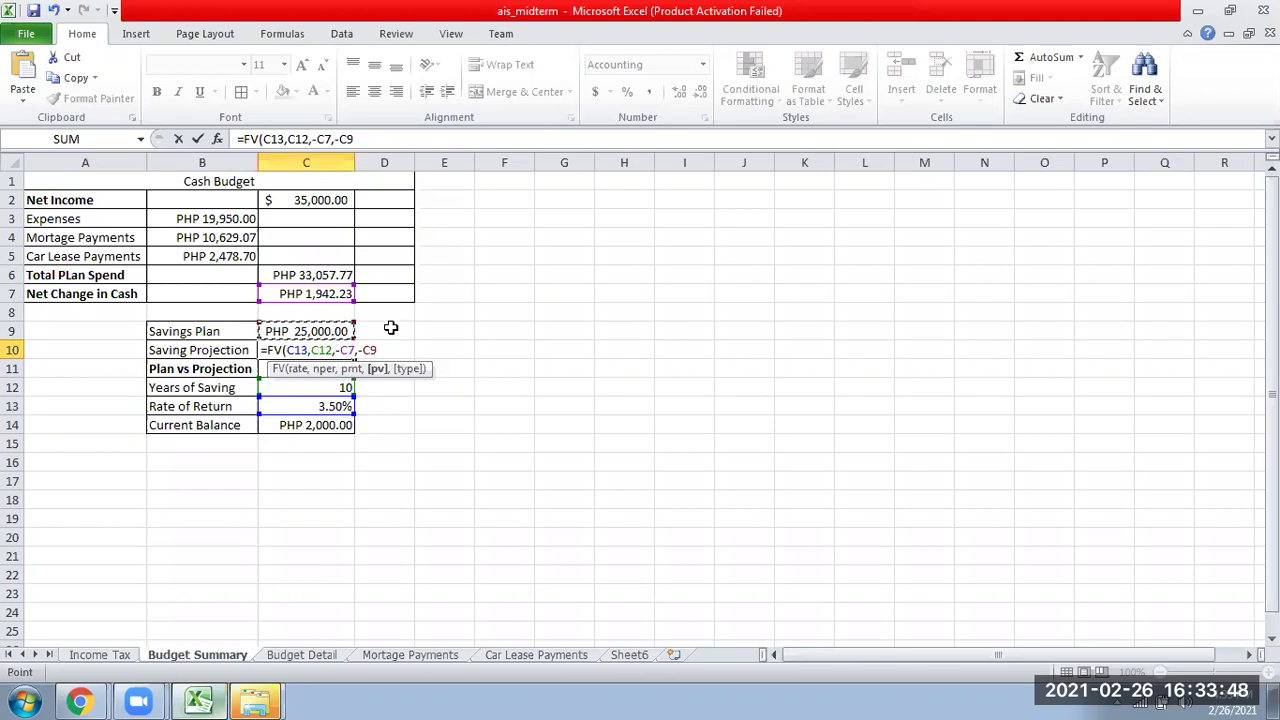
{"action": "key", "text": "BackSpace"}
{"action": "key", "text": "BackSpace"}
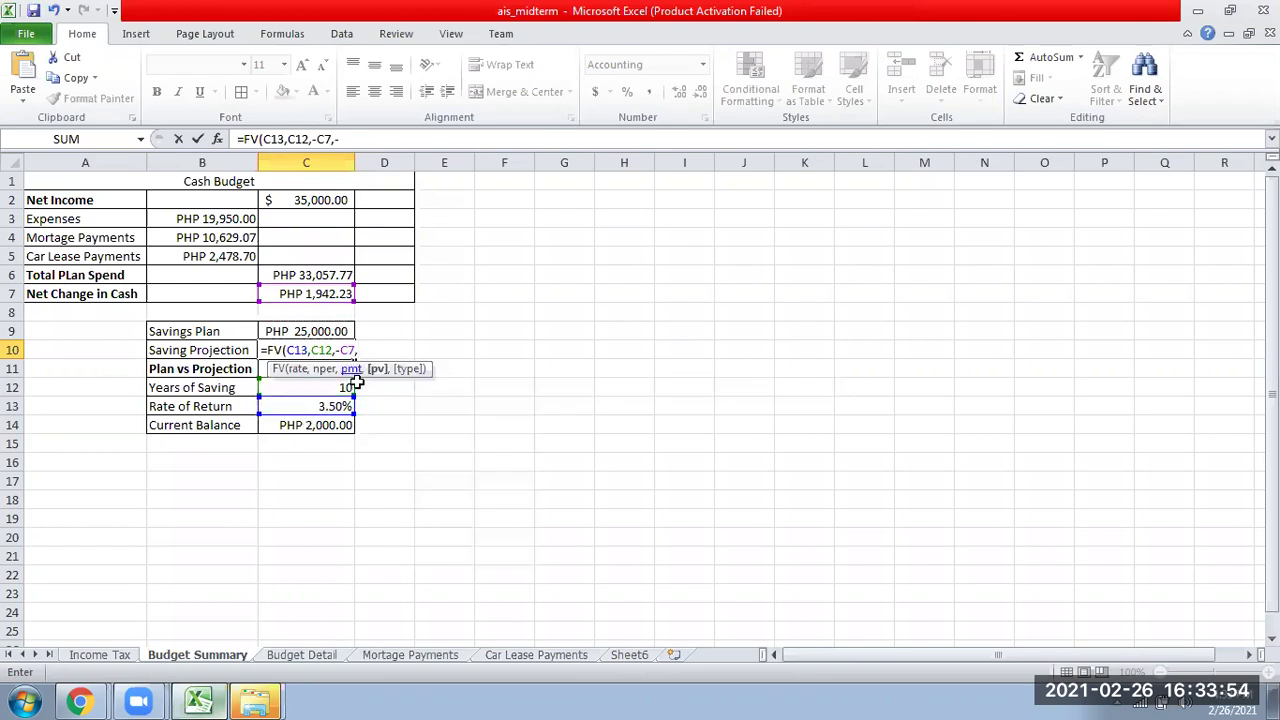
{"action": "left_click", "coordinate": [341, 426]}
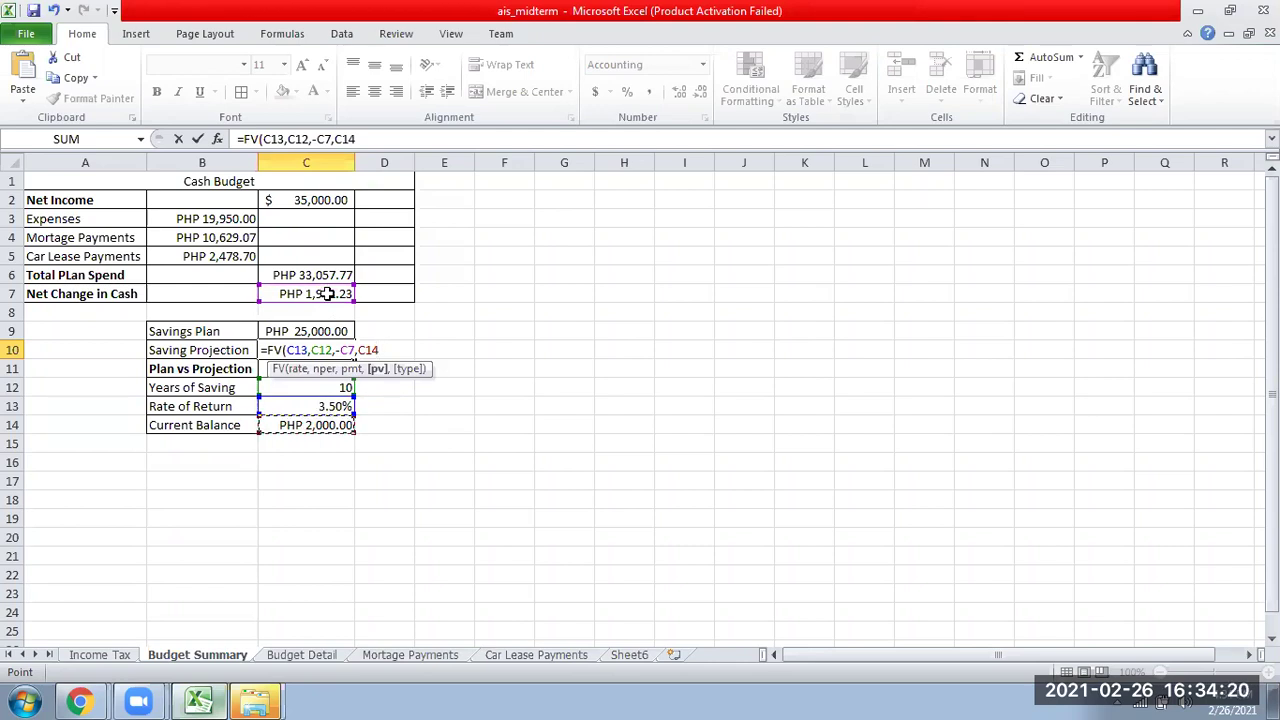
{"action": "left_click", "coordinate": [358, 350]}
{"action": "type", "text": "-"}
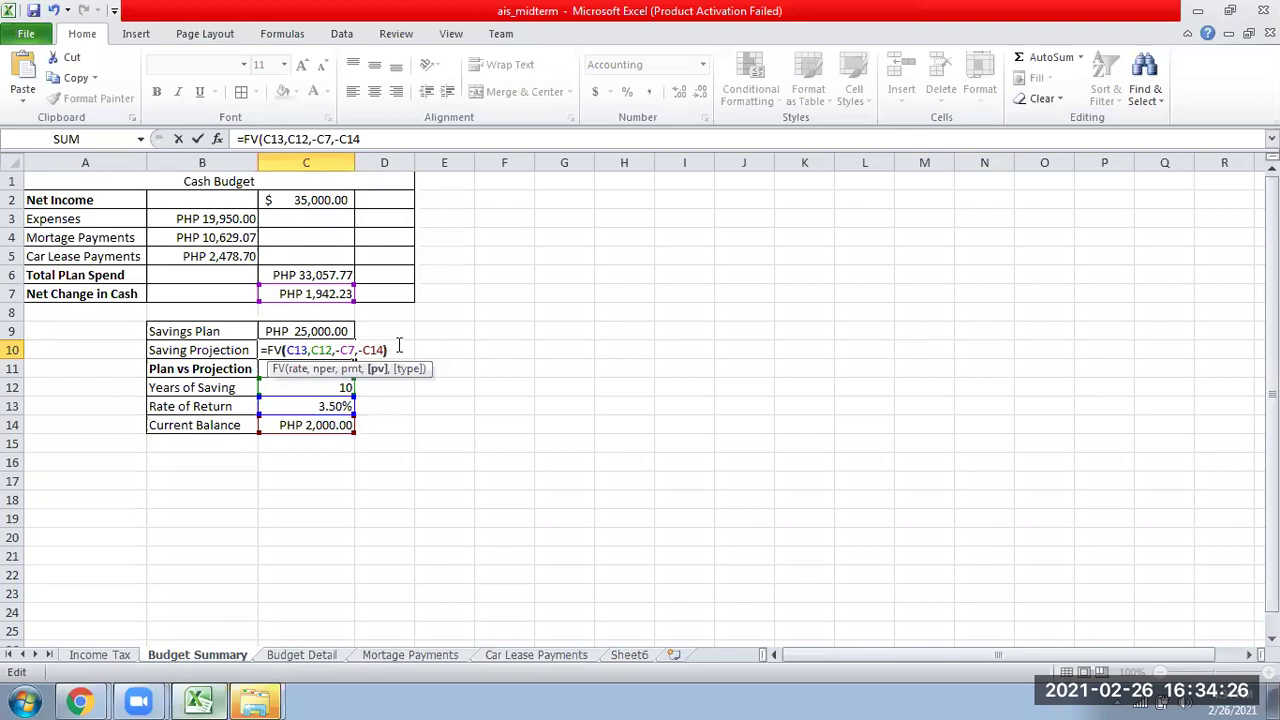
{"action": "key", "text": "Return"}
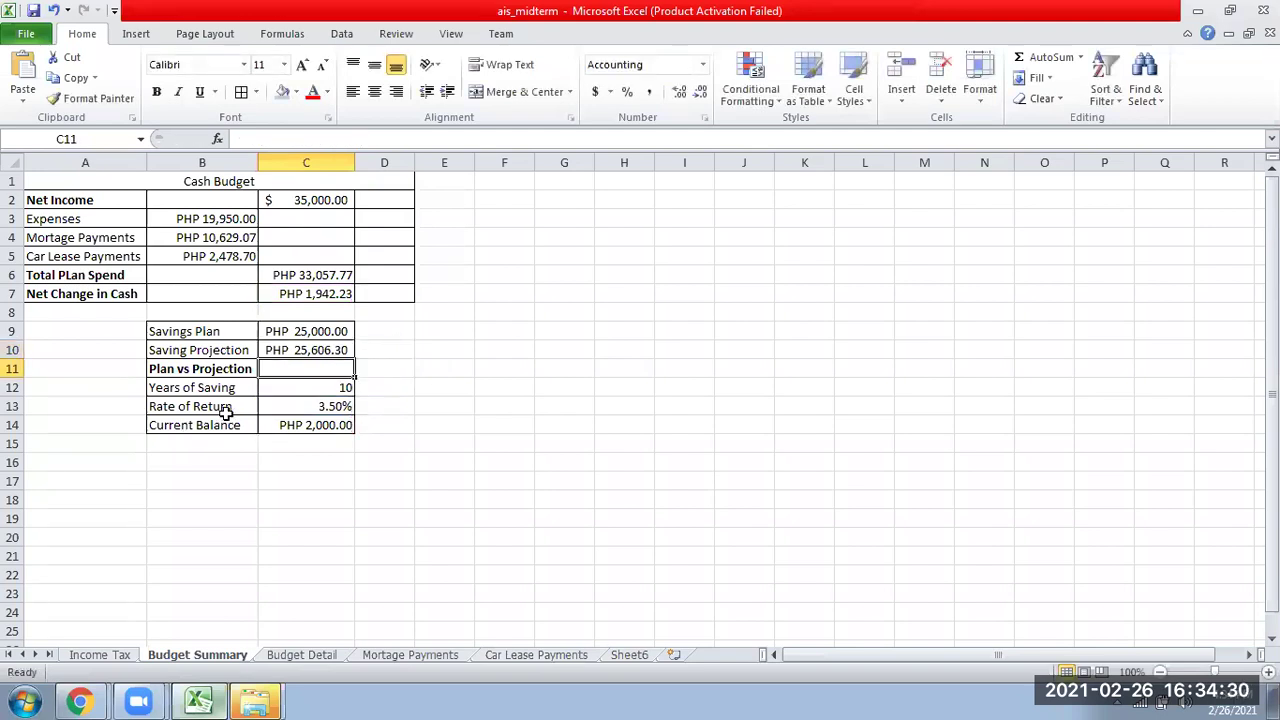
Step: Review the Savings Plan amount in C9 and the cell references used by the Saving Projection formula in C10
{"action": "left_click", "coordinate": [251, 331]}
{"action": "left_click", "coordinate": [308, 334]}
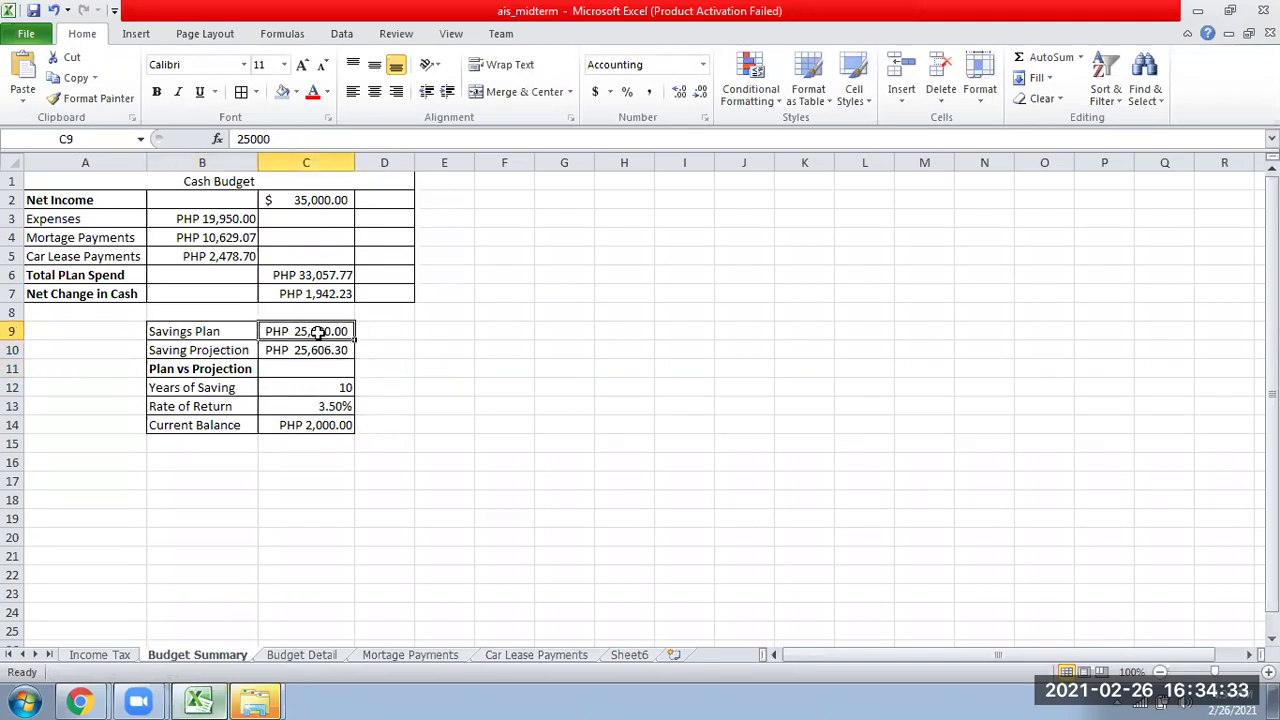
{"action": "left_click", "coordinate": [220, 353]}
{"action": "left_click", "coordinate": [333, 350]}
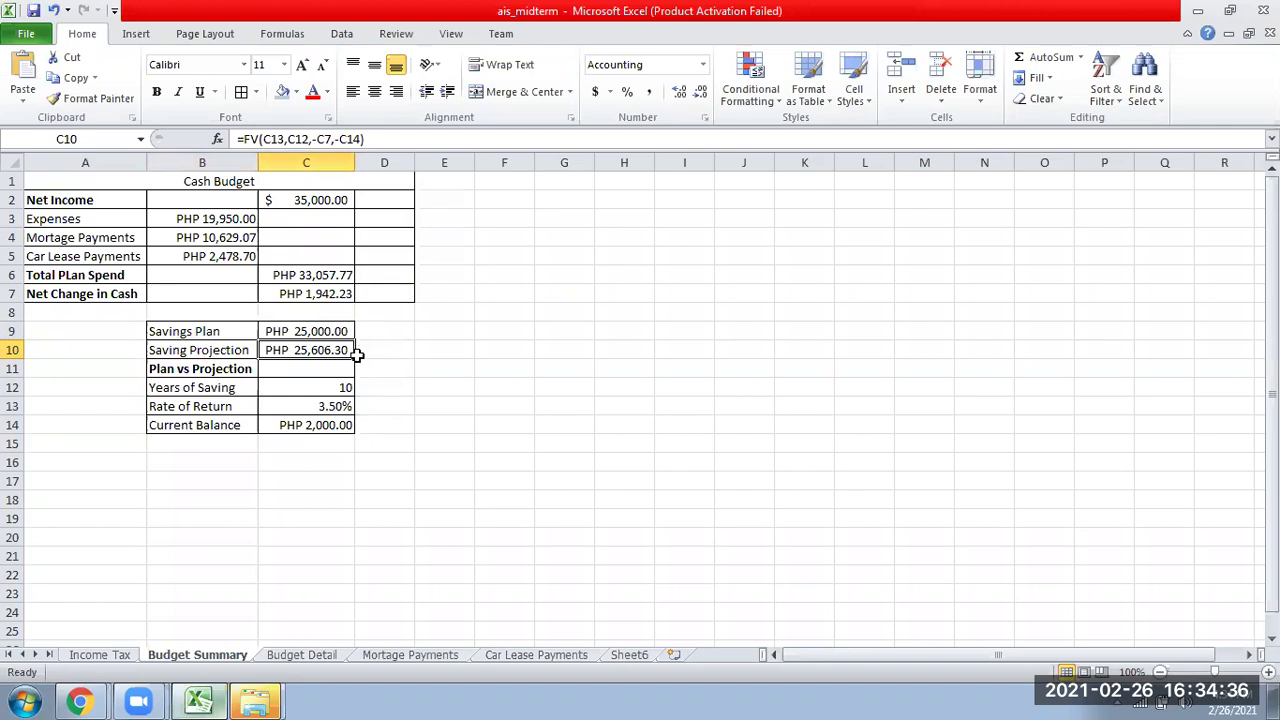
{"action": "left_click", "coordinate": [388, 141]}
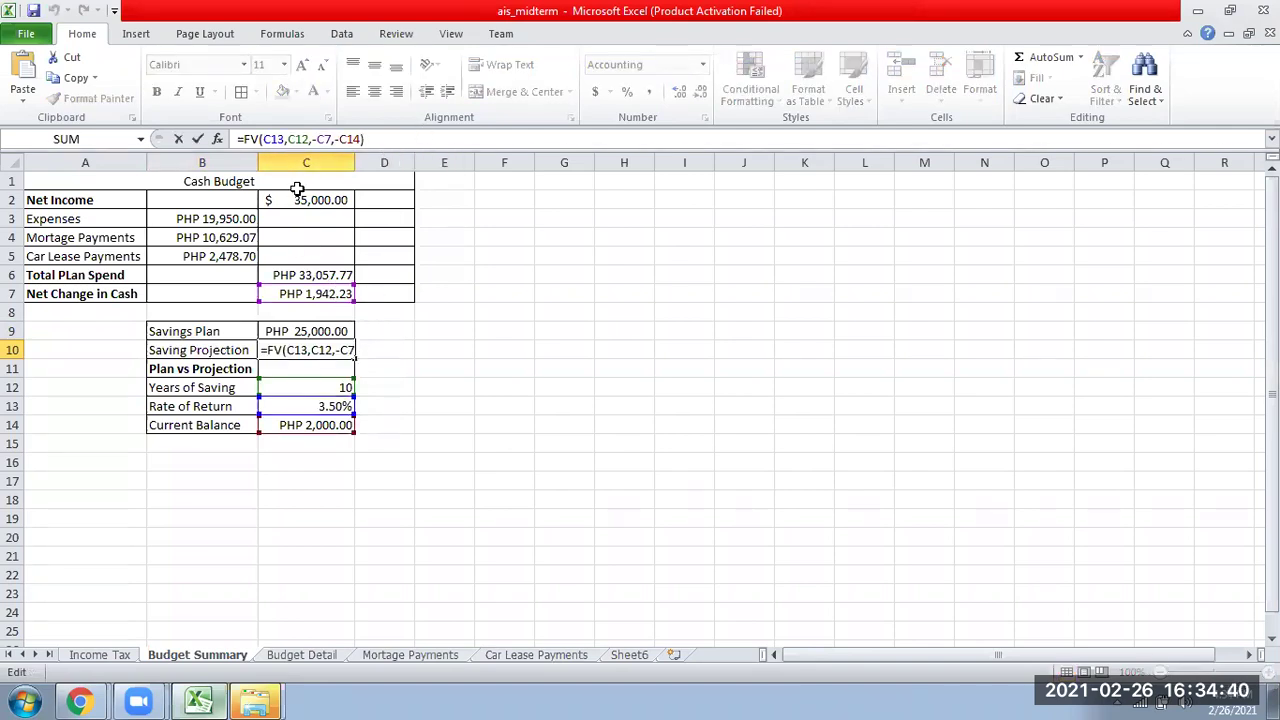
{"action": "left_click", "coordinate": [333, 352]}
{"action": "key", "text": "Escape"}
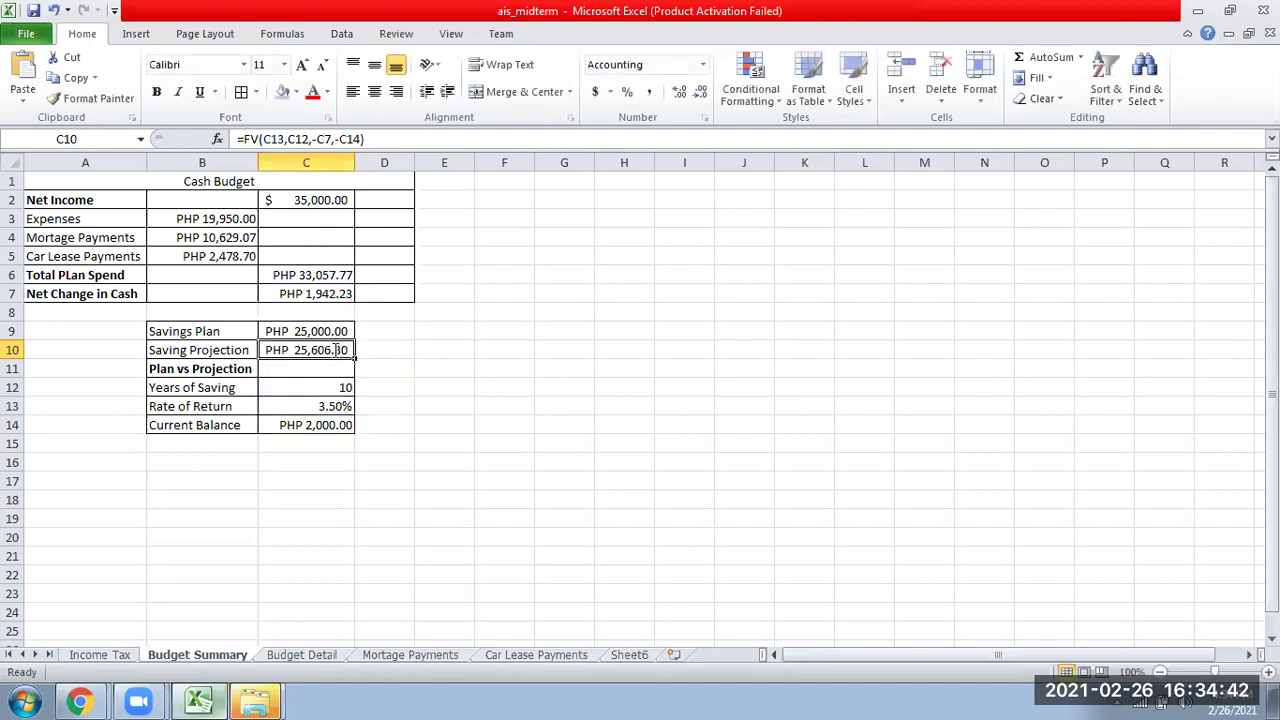
{"action": "double_click", "coordinate": [344, 358]}
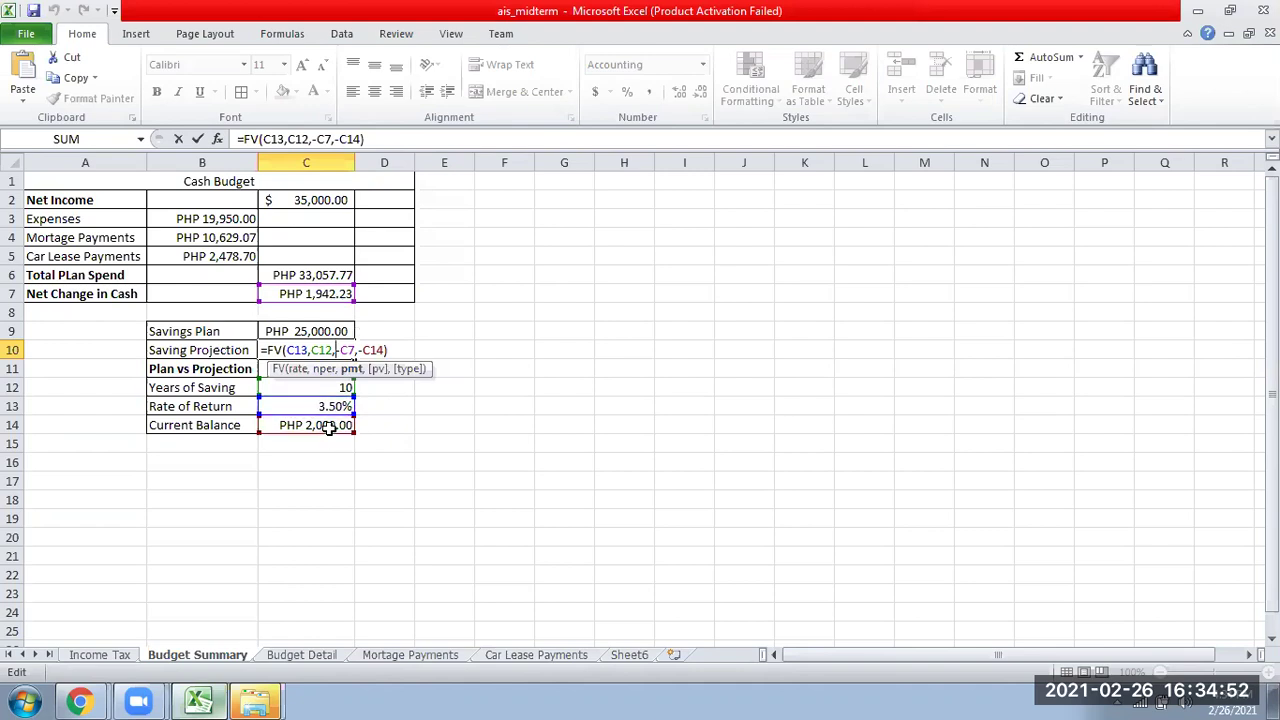
{"action": "key", "text": "Return"}
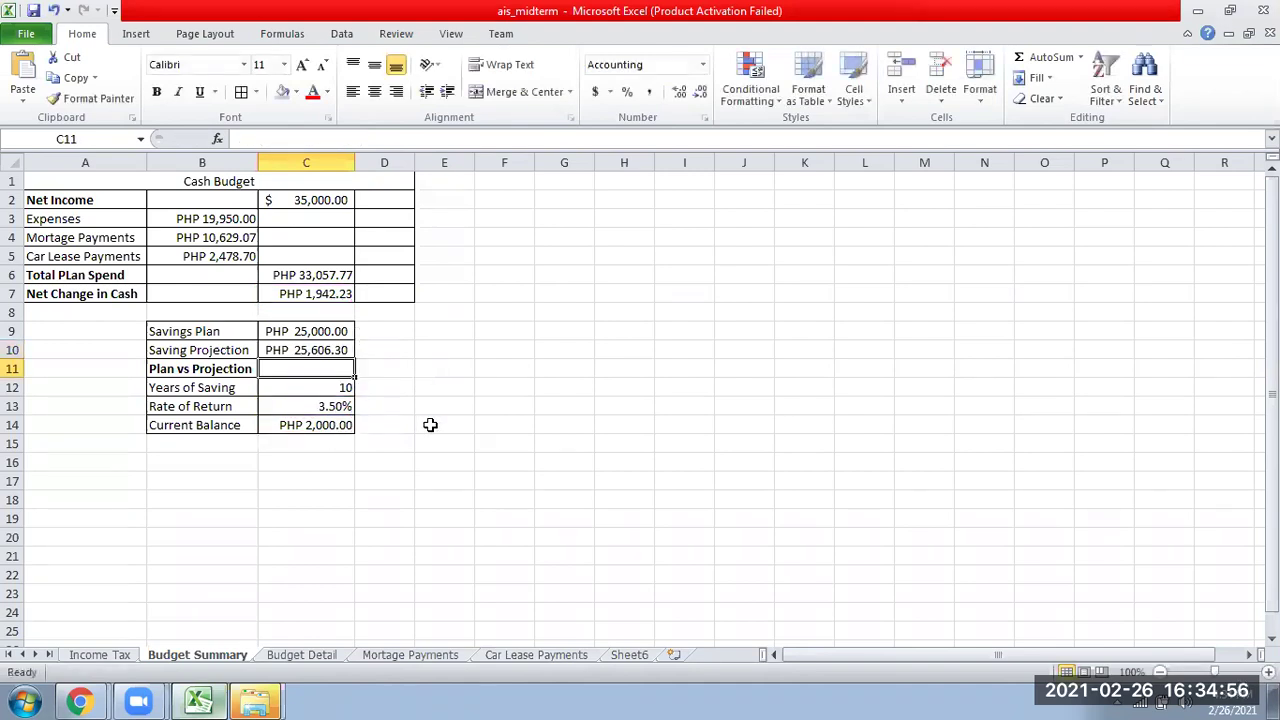
Step: Calculate Plan vs Projection in C11 by subtracting the Savings Plan from the Saving Projection with =C10-C9
{"action": "type", "text": "="}
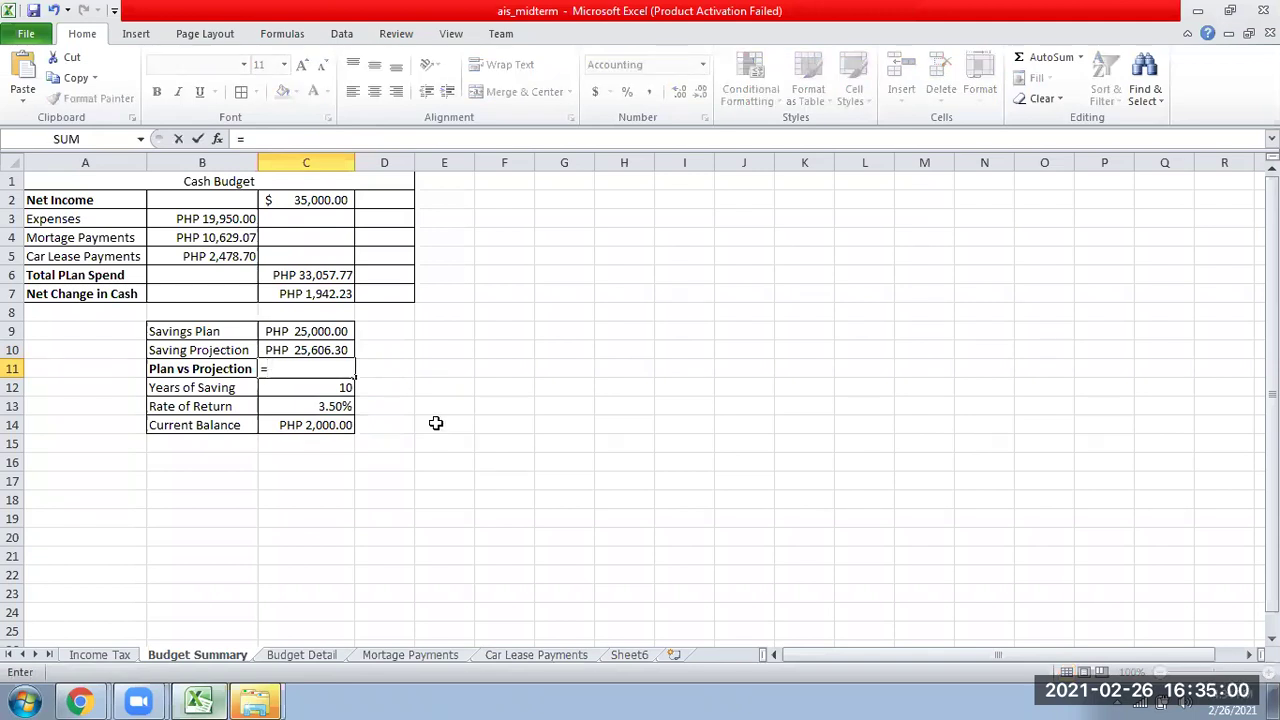
{"action": "left_click", "coordinate": [316, 349]}
{"action": "type", "text": "-"}
{"action": "left_click", "coordinate": [312, 335]}
{"action": "key", "text": "Return"}
{"action": "left_click", "coordinate": [330, 368]}
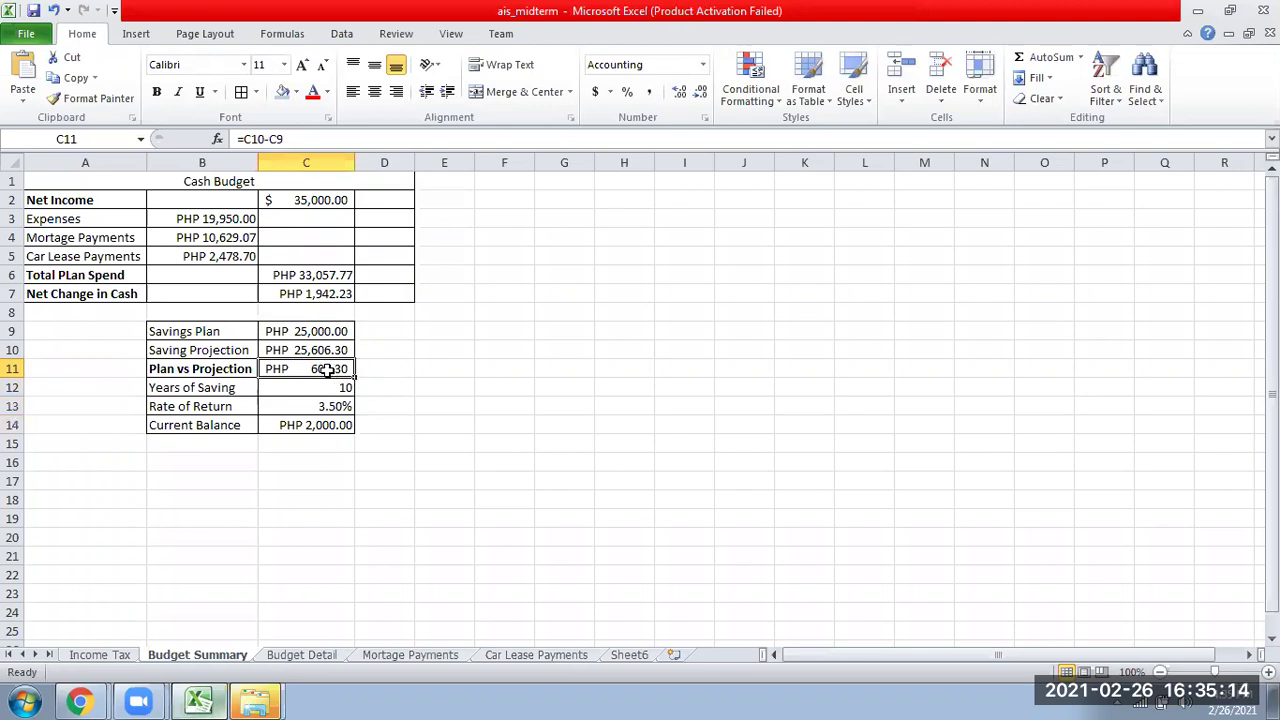
Step: Compare the Plan vs Projection result with the Savings Plan, Net Change in Cash and Saving Projection cells
{"action": "left_click", "coordinate": [276, 410]}
{"action": "left_click", "coordinate": [296, 367]}
{"action": "left_click", "coordinate": [306, 337]}
{"action": "left_click", "coordinate": [312, 367]}
{"action": "left_click", "coordinate": [310, 338]}
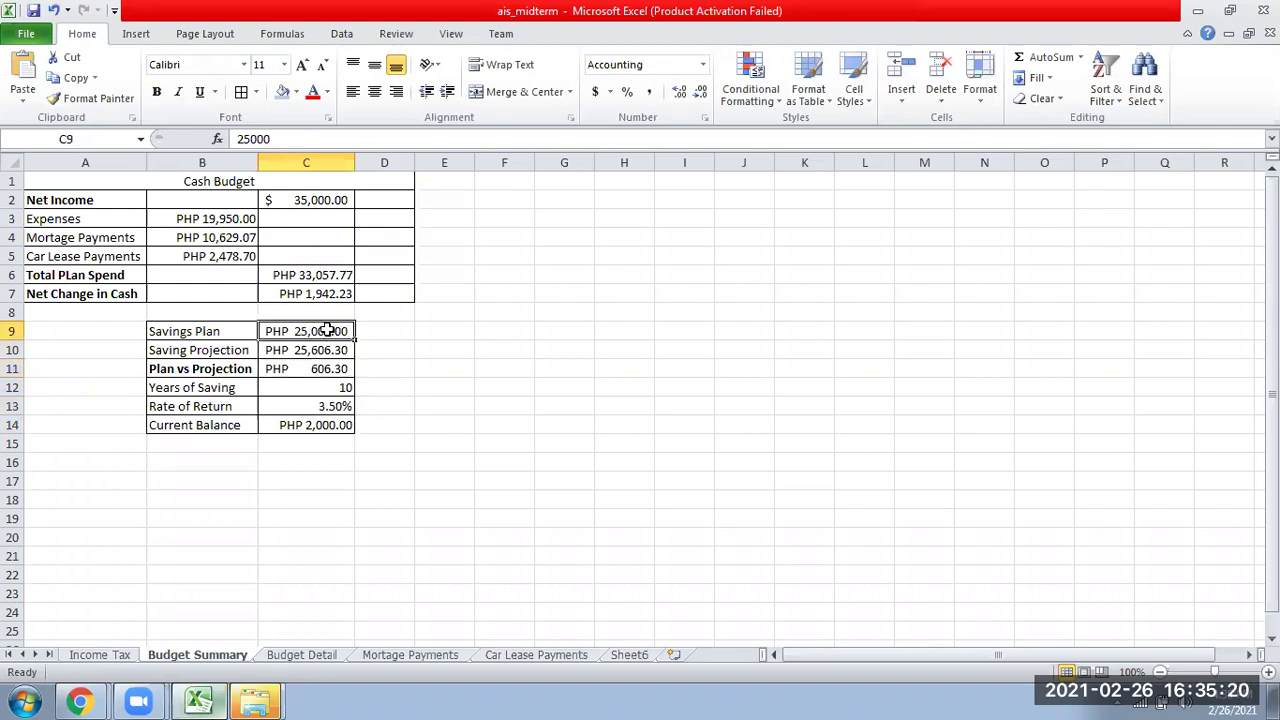
{"action": "left_click", "coordinate": [314, 290]}
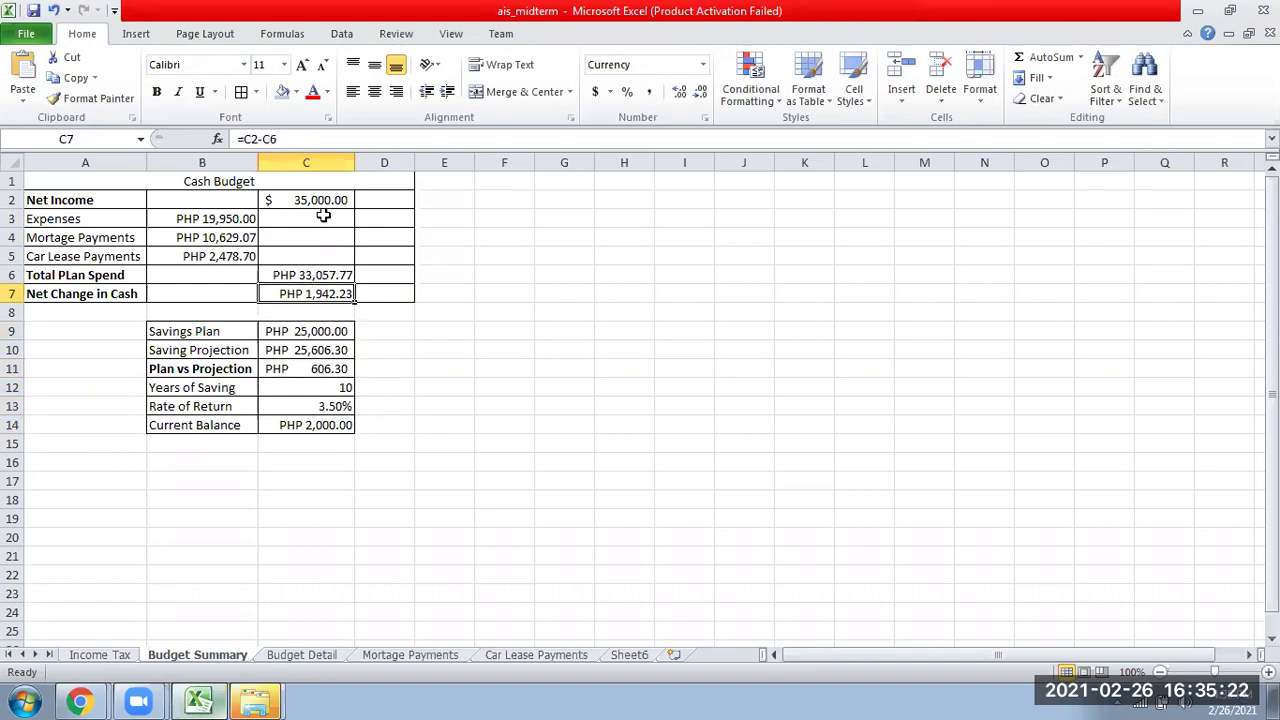
{"action": "left_click", "coordinate": [320, 348]}
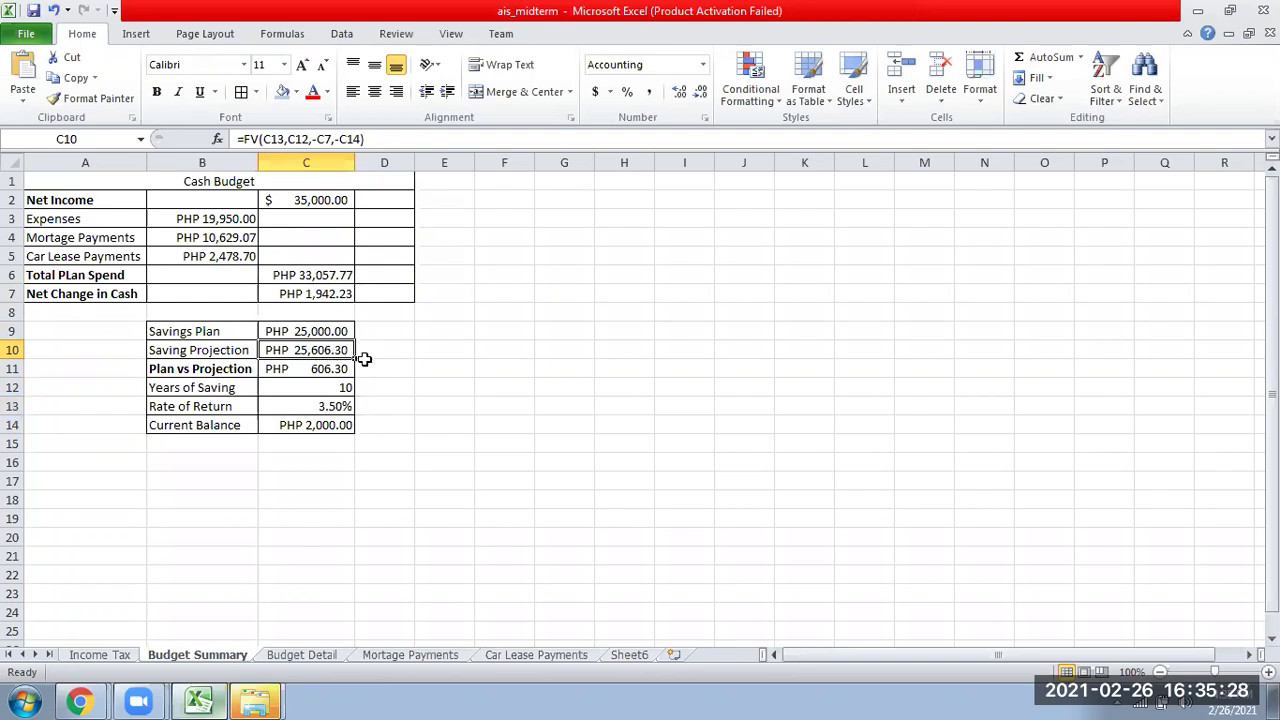
Step: Clear the Saving Projection and Plan vs Projection formulas in C10 and C11 of the savings plan table
{"action": "left_click", "coordinate": [340, 388]}
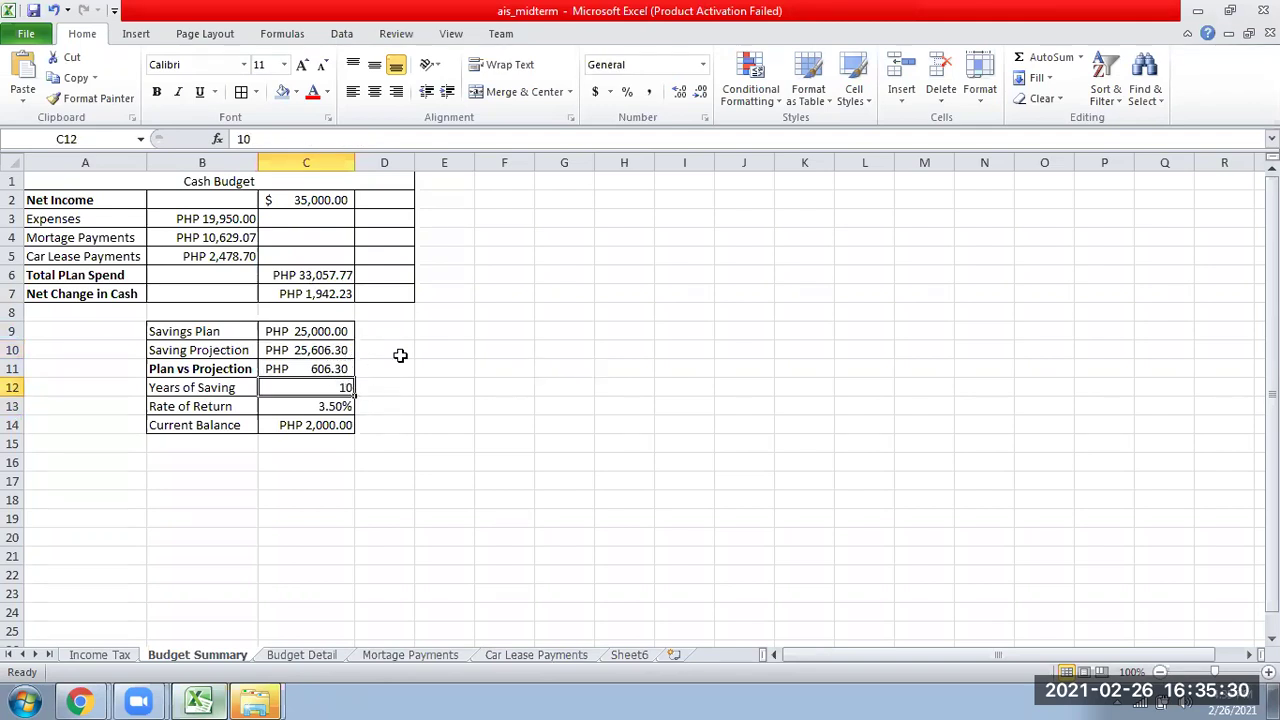
{"action": "left_click", "coordinate": [333, 367]}
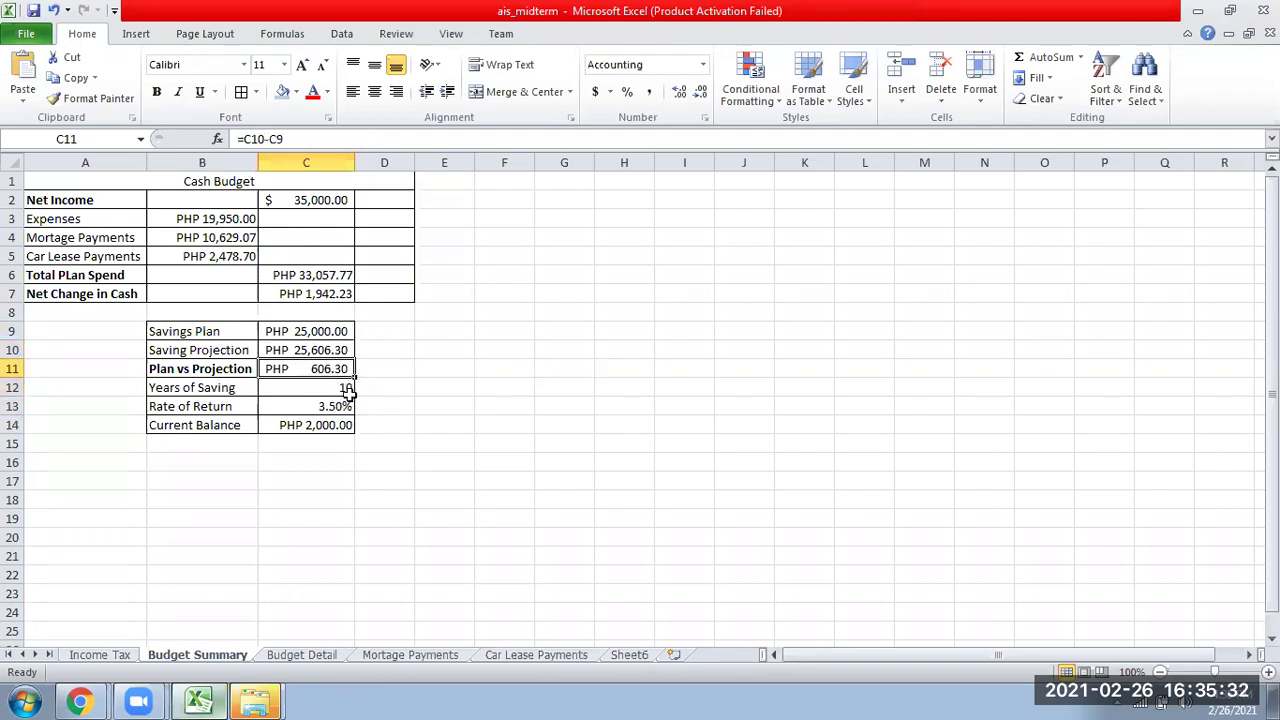
{"action": "left_click", "coordinate": [468, 458]}
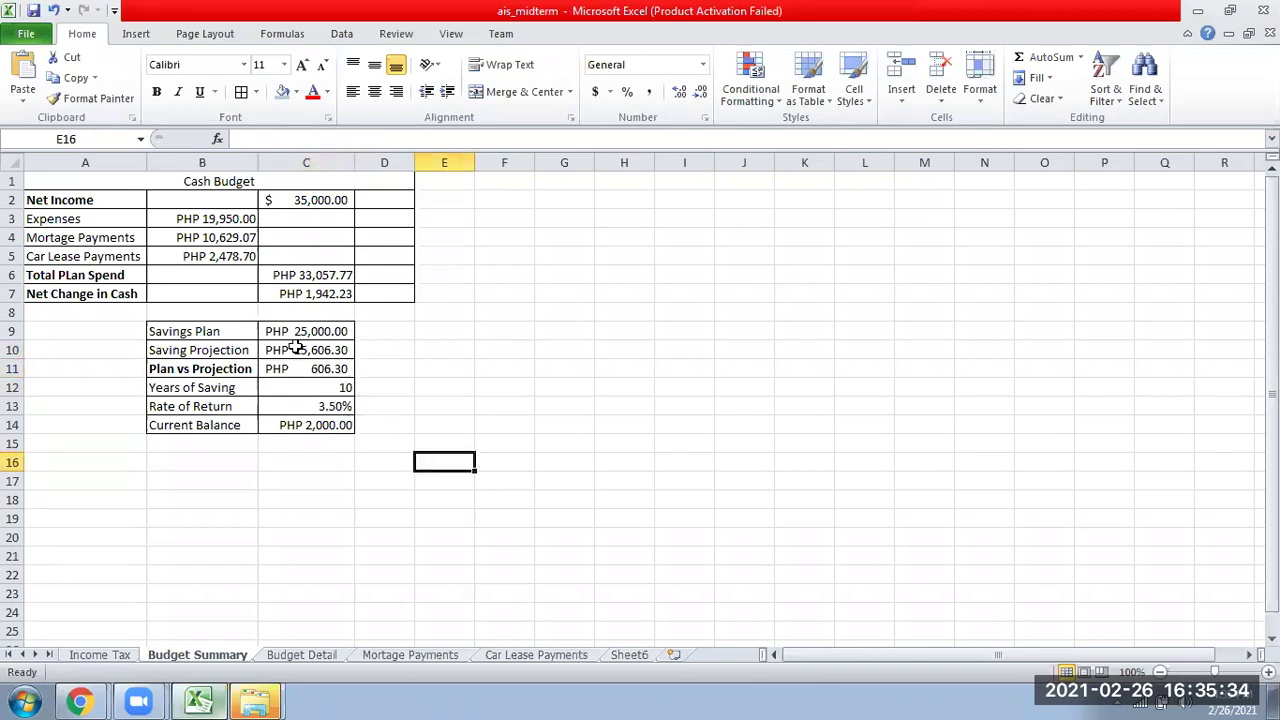
{"action": "left_click_drag", "start_coordinate": [203, 336], "coordinate": [314, 429]}
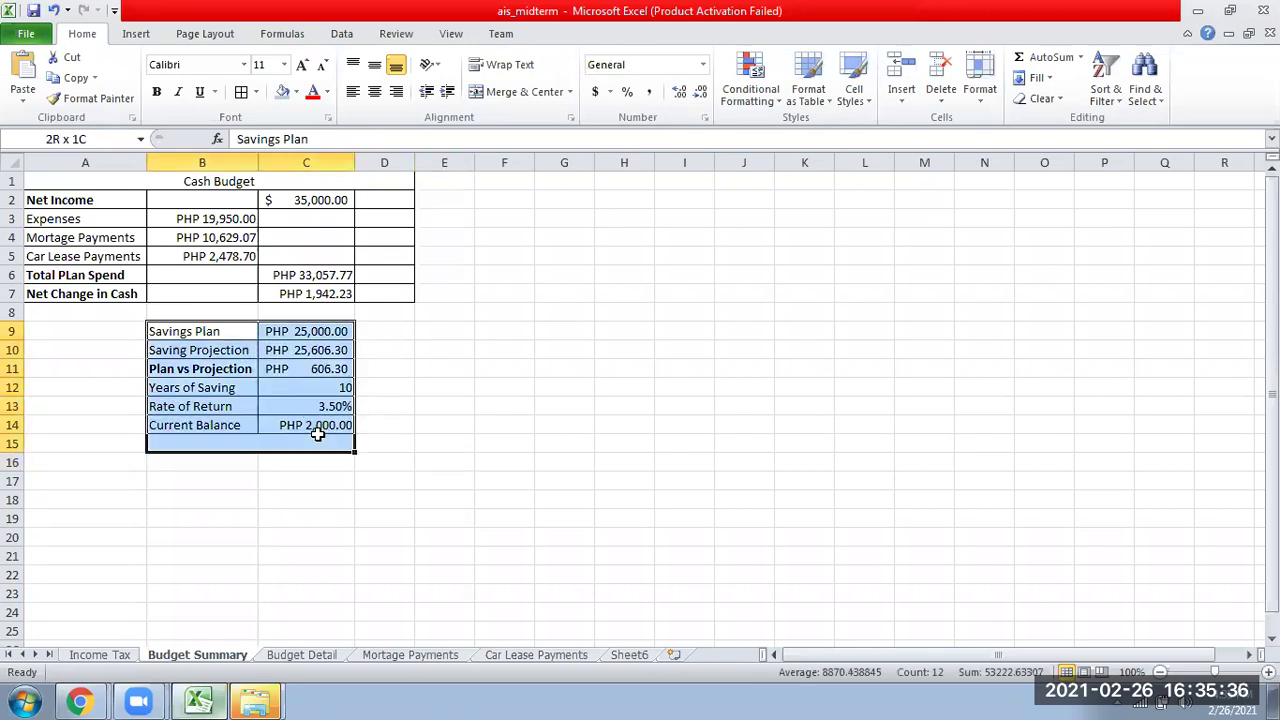
{"action": "left_click", "coordinate": [316, 350]}
{"action": "key", "text": "Delete"}
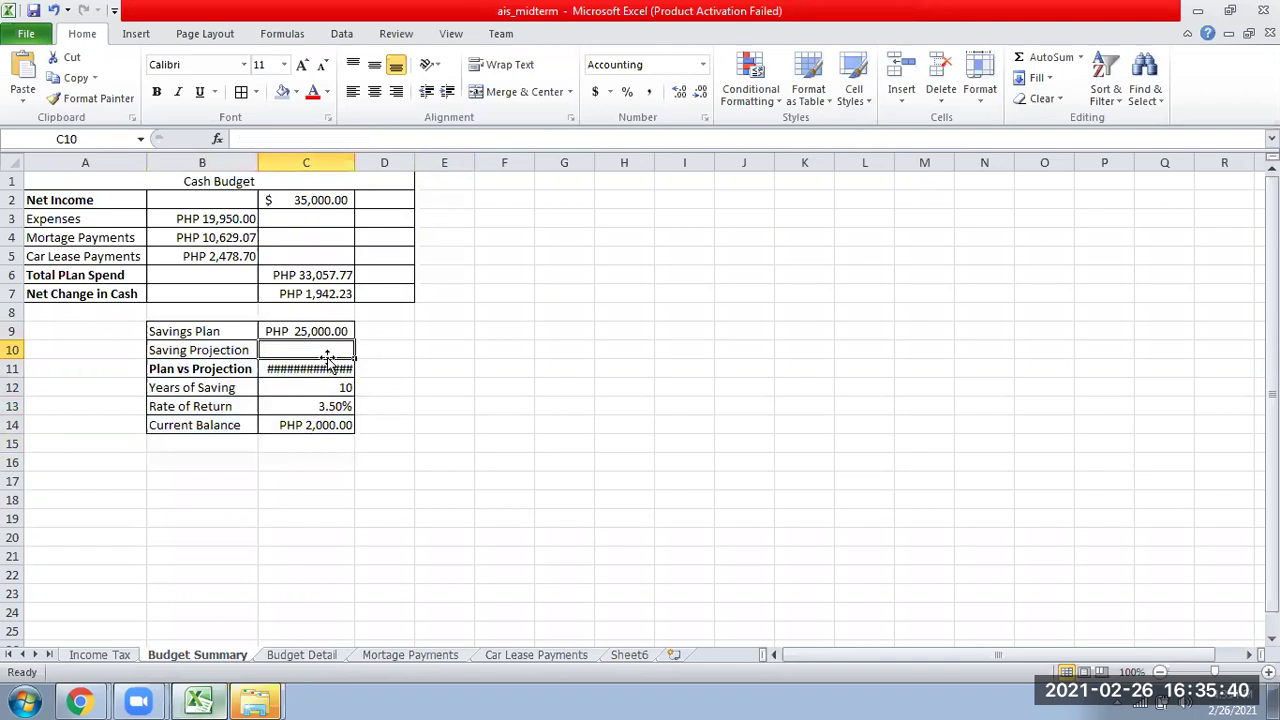
{"action": "left_click", "coordinate": [316, 368]}
{"action": "key", "text": "Delete"}
Step: Start an FV formula in C10 with the Rate of Return C13 as the rate and Years of Saving C12 as the periods
{"action": "left_click", "coordinate": [330, 351]}
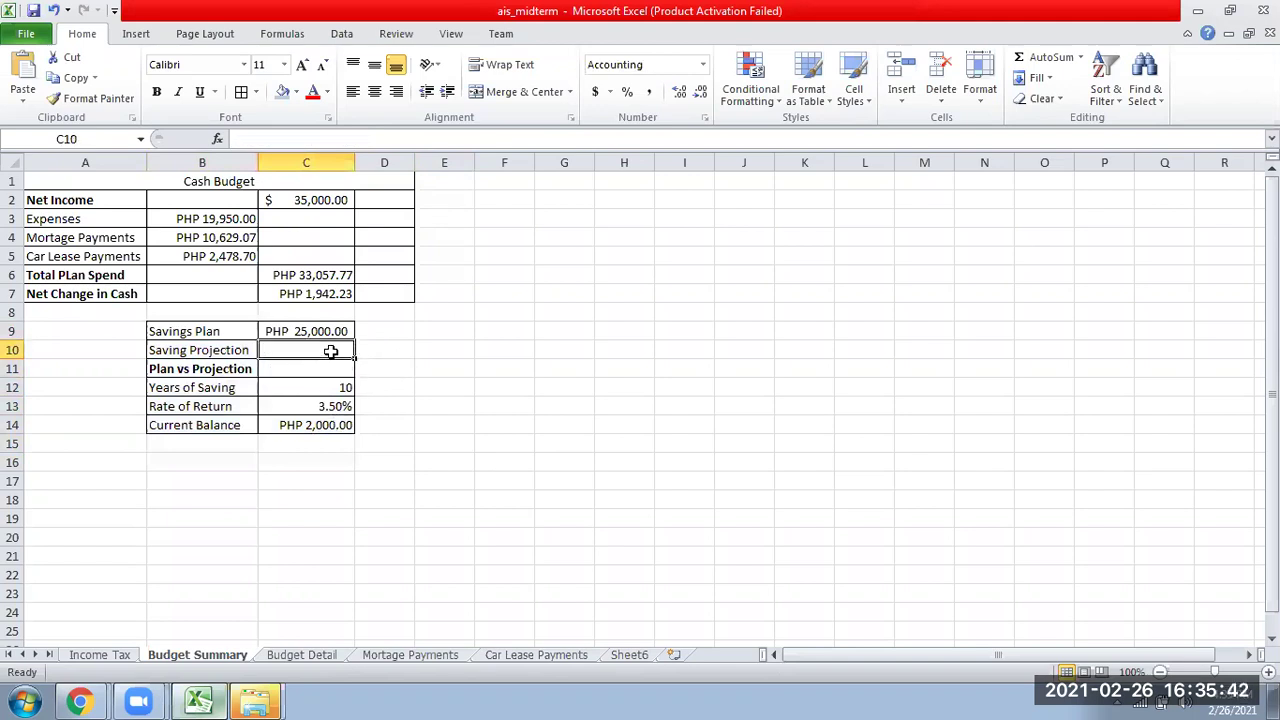
{"action": "type", "text": "=fv"}
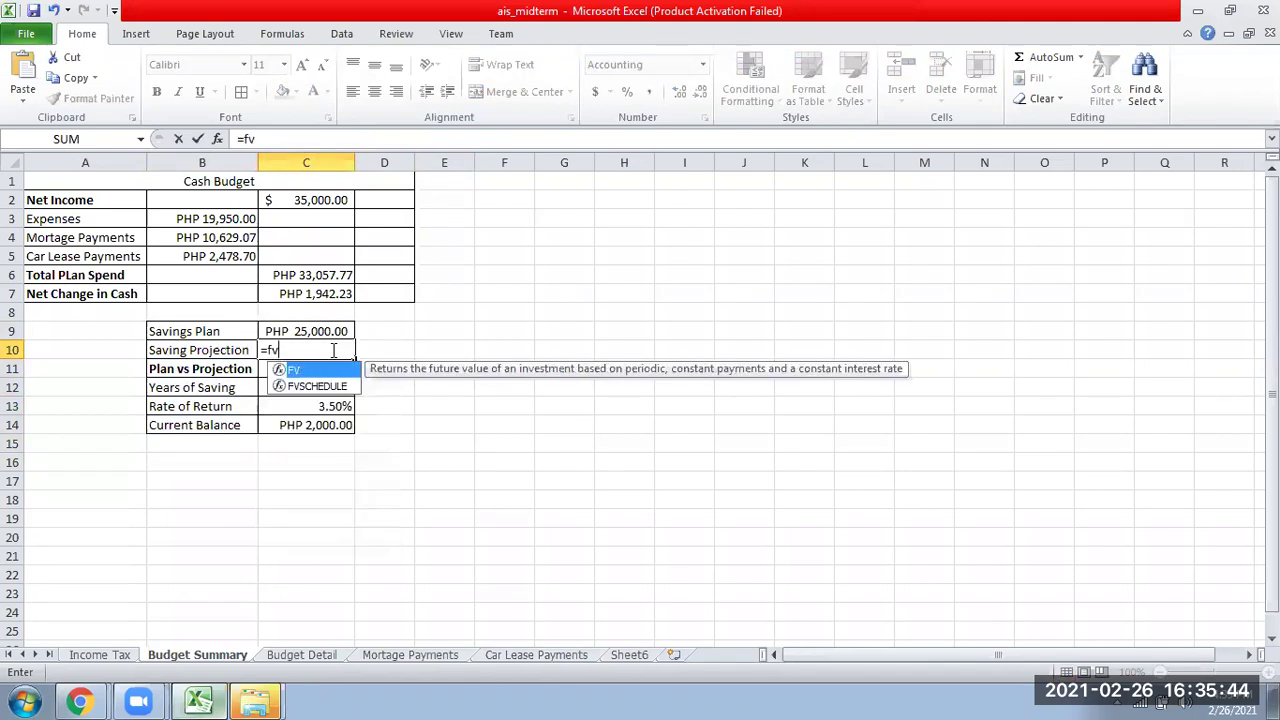
{"action": "type", "text": "("}
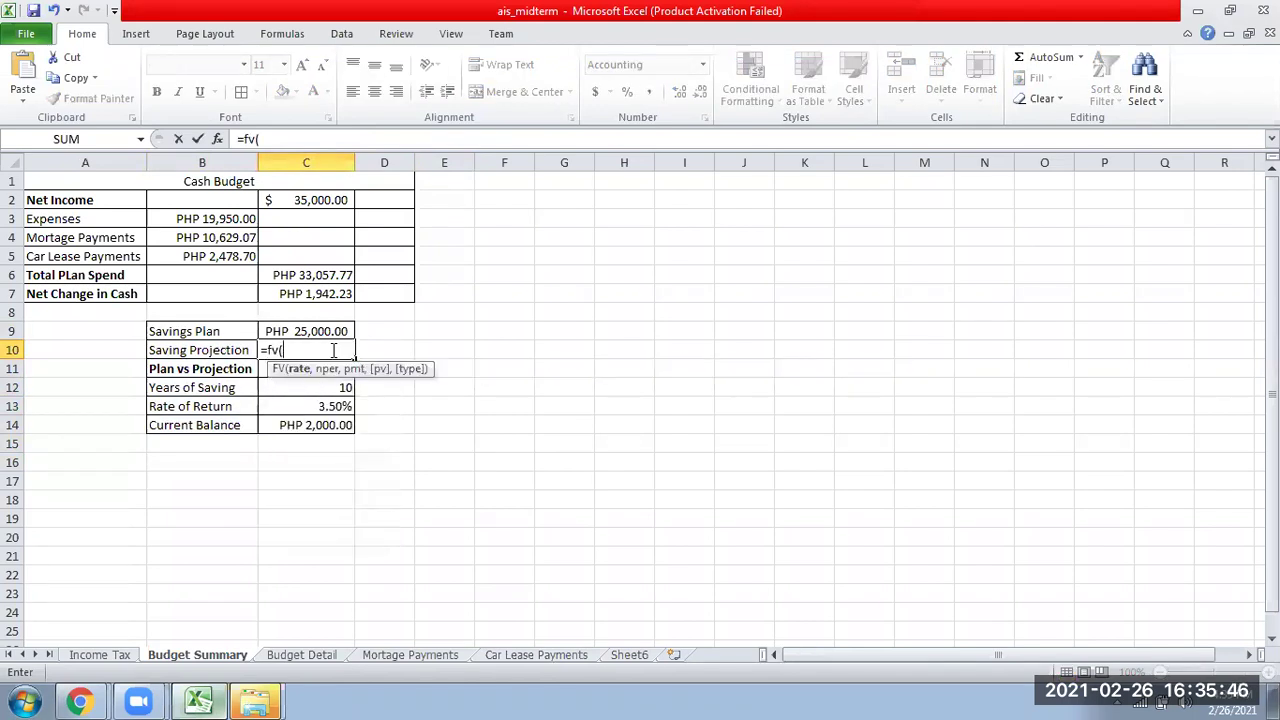
{"action": "left_click", "coordinate": [318, 406]}
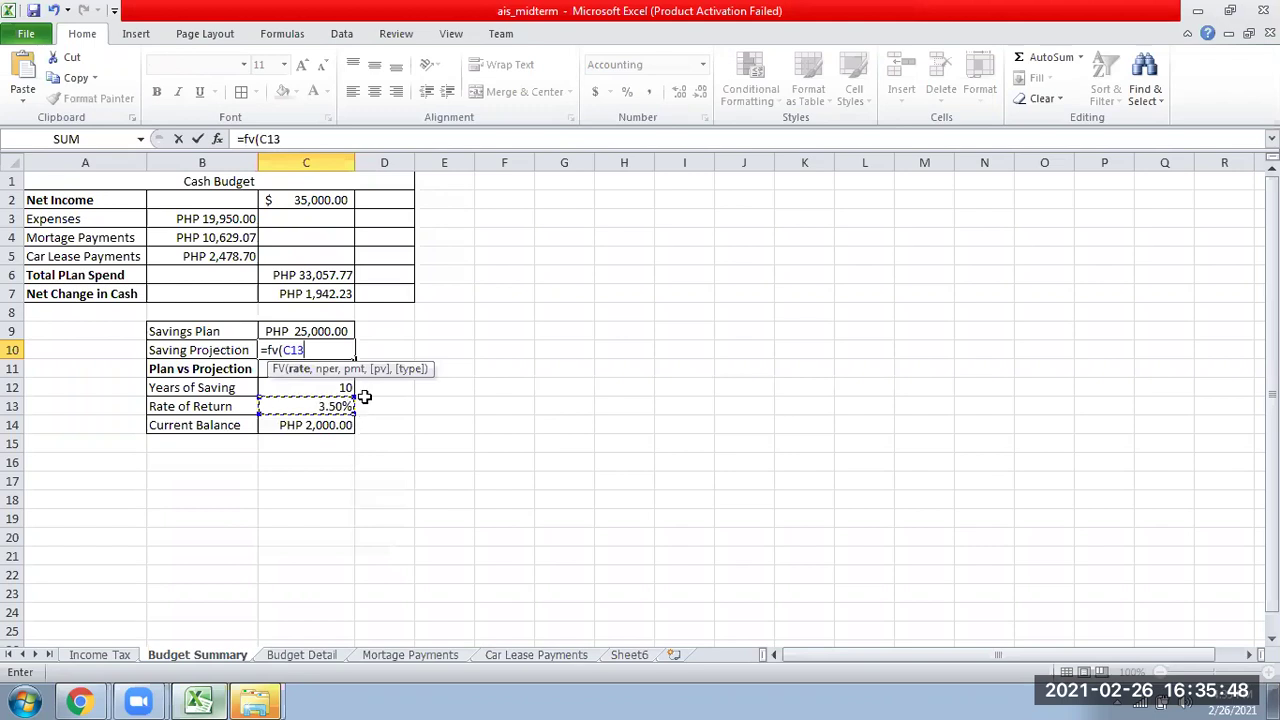
{"action": "type", "text": ","}
{"action": "left_click", "coordinate": [276, 386]}
{"action": "type", "text": ","}
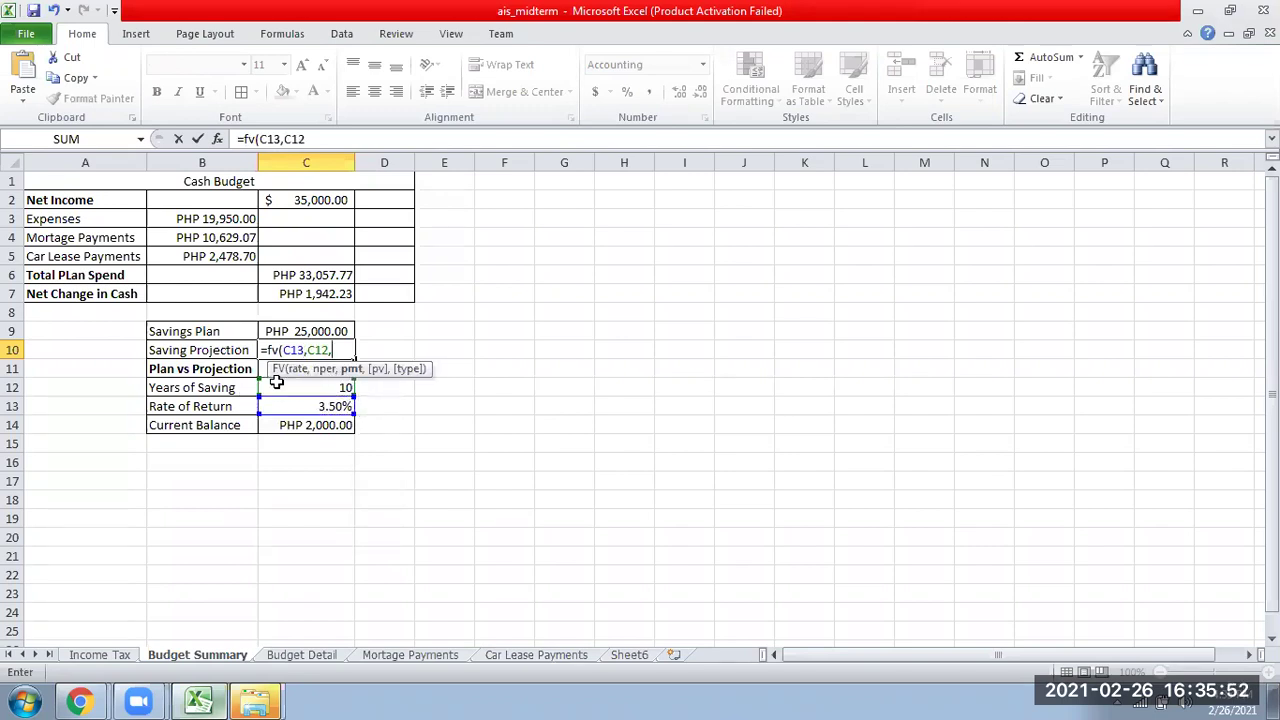
Step: Complete the Saving Projection formula with -C7 as the payment and -C14 as the present value: =FV(C13,C12,-C7,-C14)
{"action": "type", "text": "-"}
{"action": "left_click", "coordinate": [304, 294]}
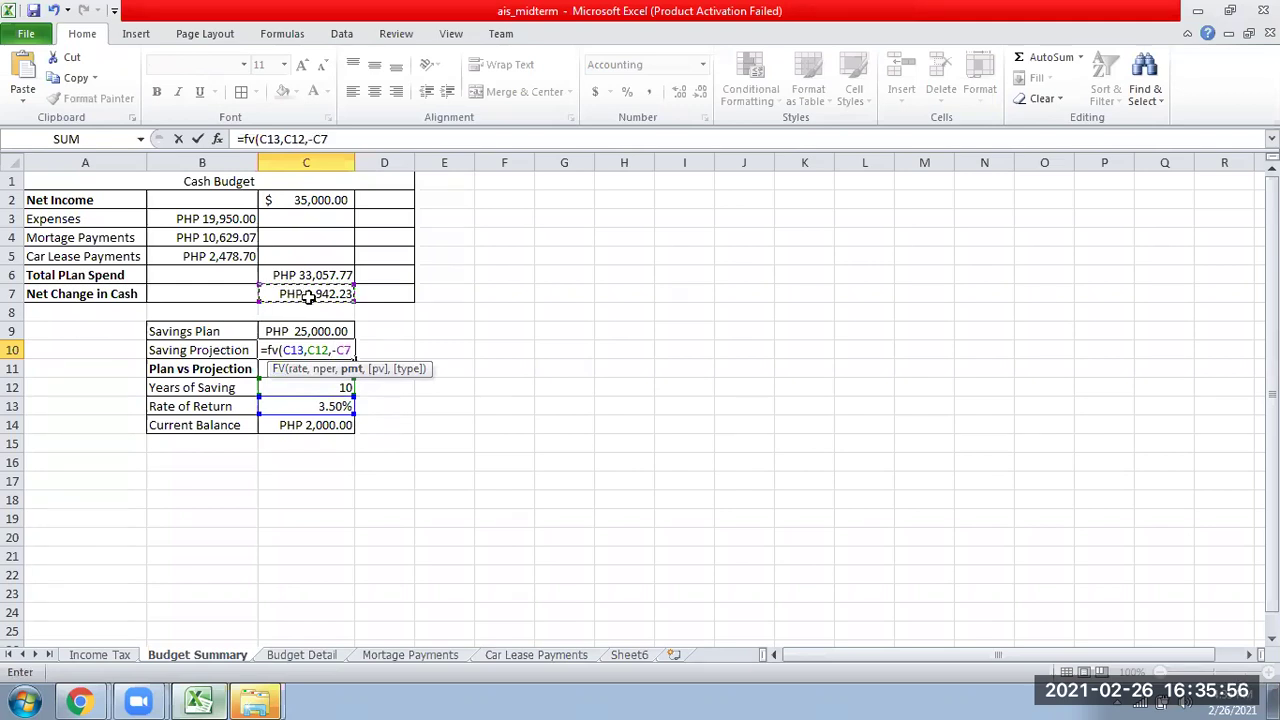
{"action": "type", "text": ","}
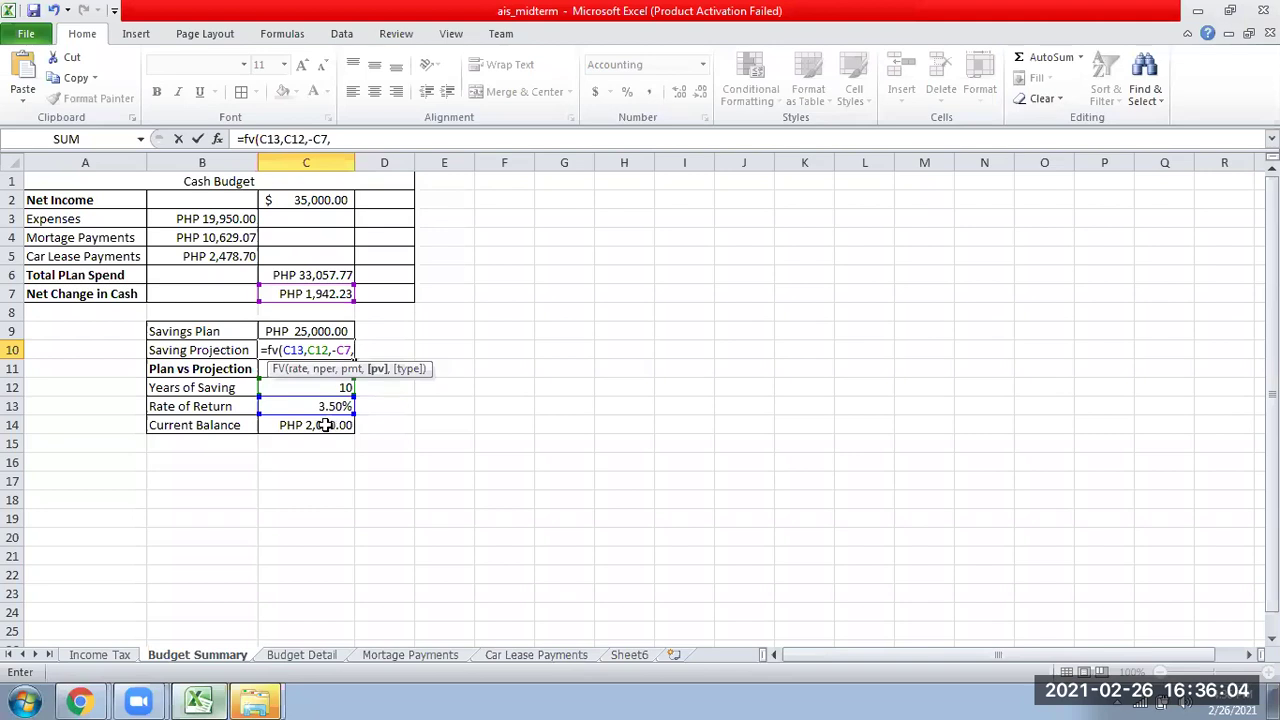
{"action": "left_click", "coordinate": [325, 425]}
{"action": "type", "text": ")"}
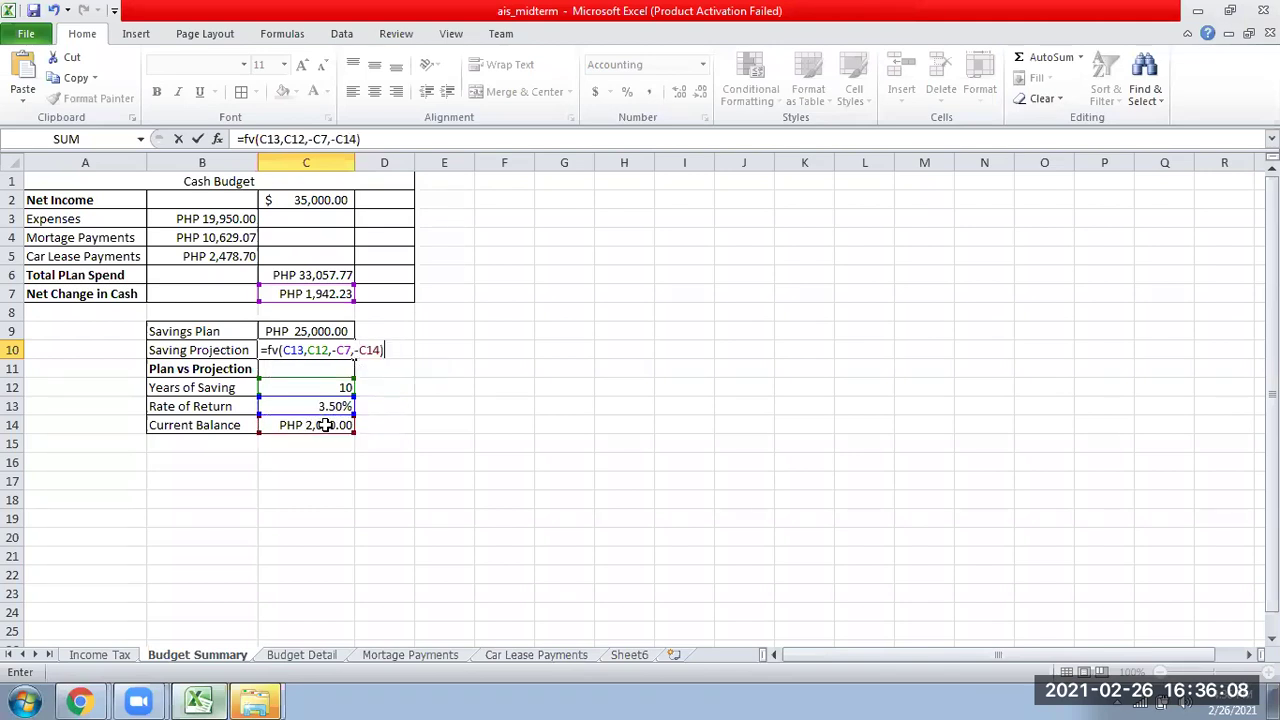
{"action": "key", "text": "Return"}
{"action": "left_click", "coordinate": [318, 347]}
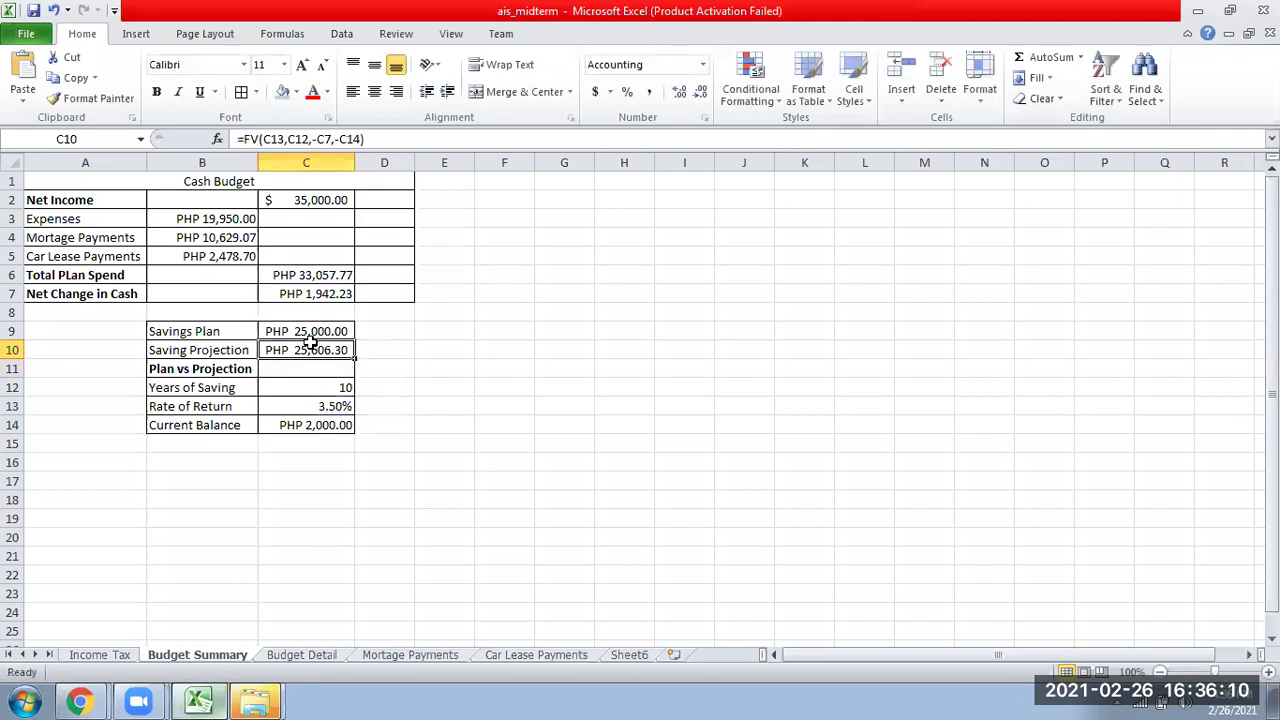
Step: Recalculate Plan vs Projection in C11 as the Saving Projection minus the Savings Plan with =C10-C9
{"action": "left_click", "coordinate": [190, 369]}
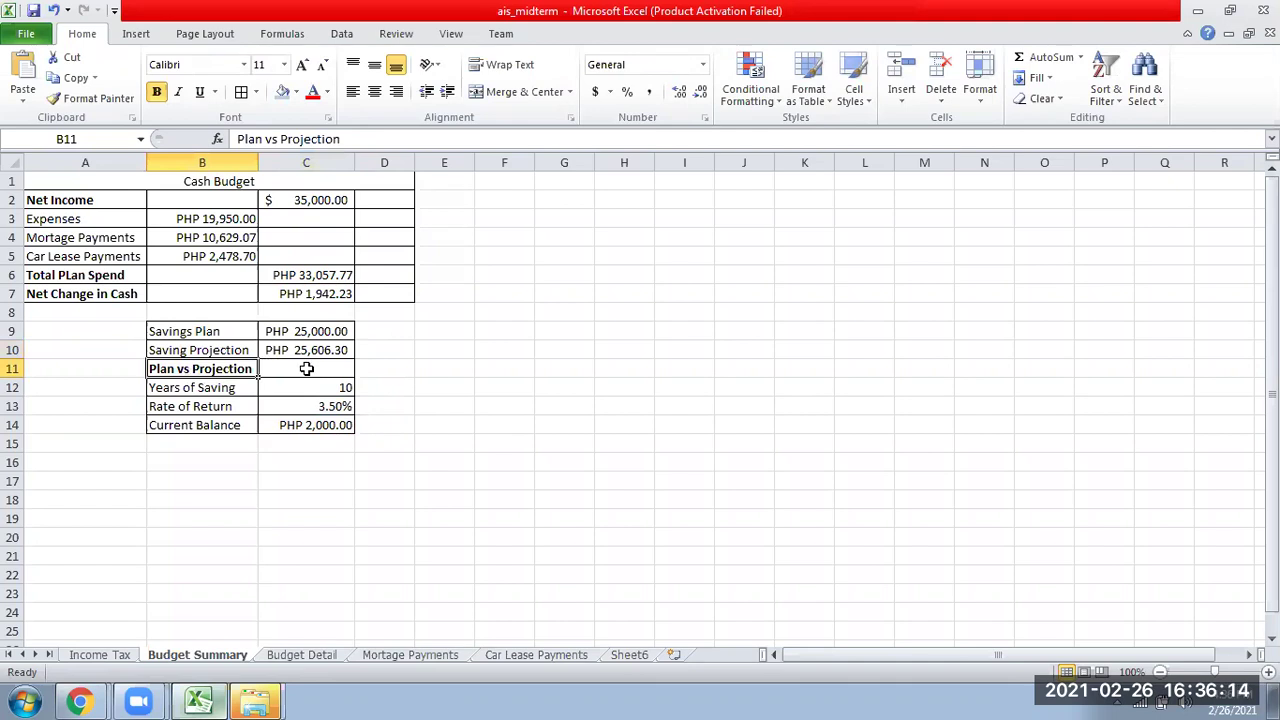
{"action": "left_click", "coordinate": [306, 369]}
{"action": "type", "text": "="}
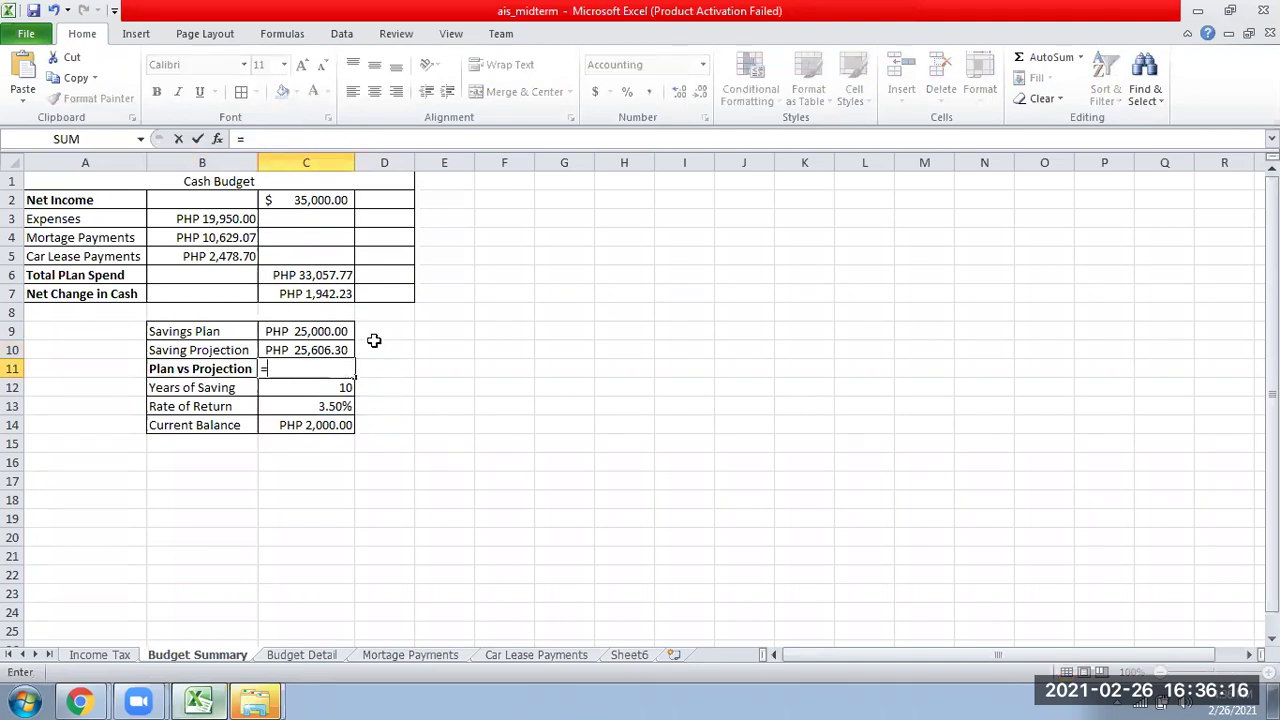
{"action": "left_click", "coordinate": [330, 348]}
{"action": "type", "text": "-"}
{"action": "left_click", "coordinate": [331, 331]}
{"action": "key", "text": "Return"}
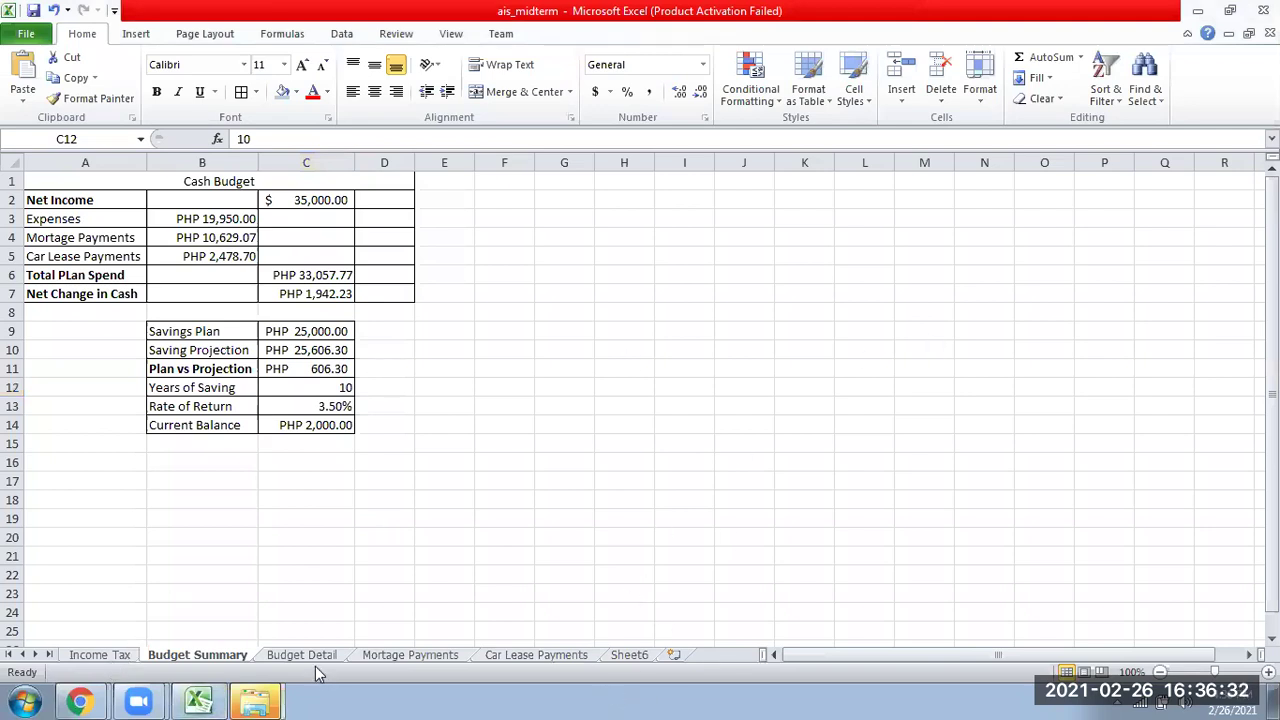
Step: Look through the Car Lease Payments, Budget Detail and Mortage Payments sheets that feed the budget summary
{"action": "left_click", "coordinate": [362, 655]}
{"action": "left_click", "coordinate": [490, 656]}
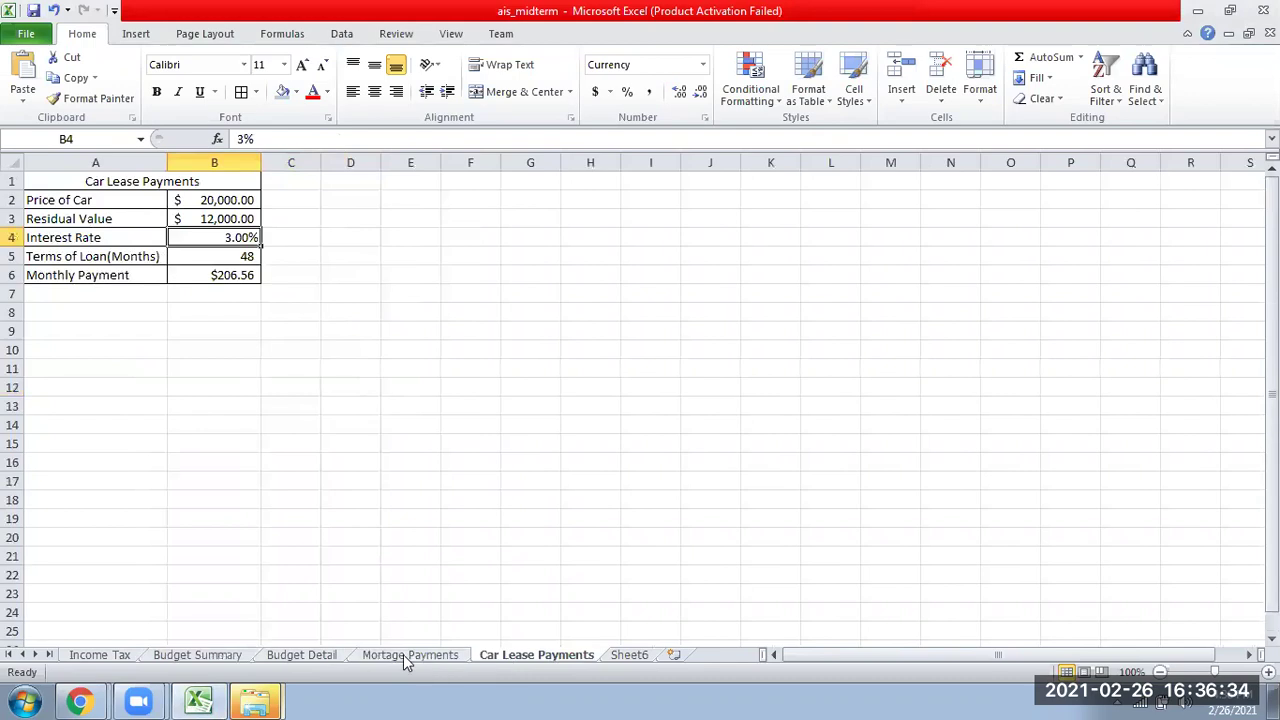
{"action": "left_click", "coordinate": [305, 656]}
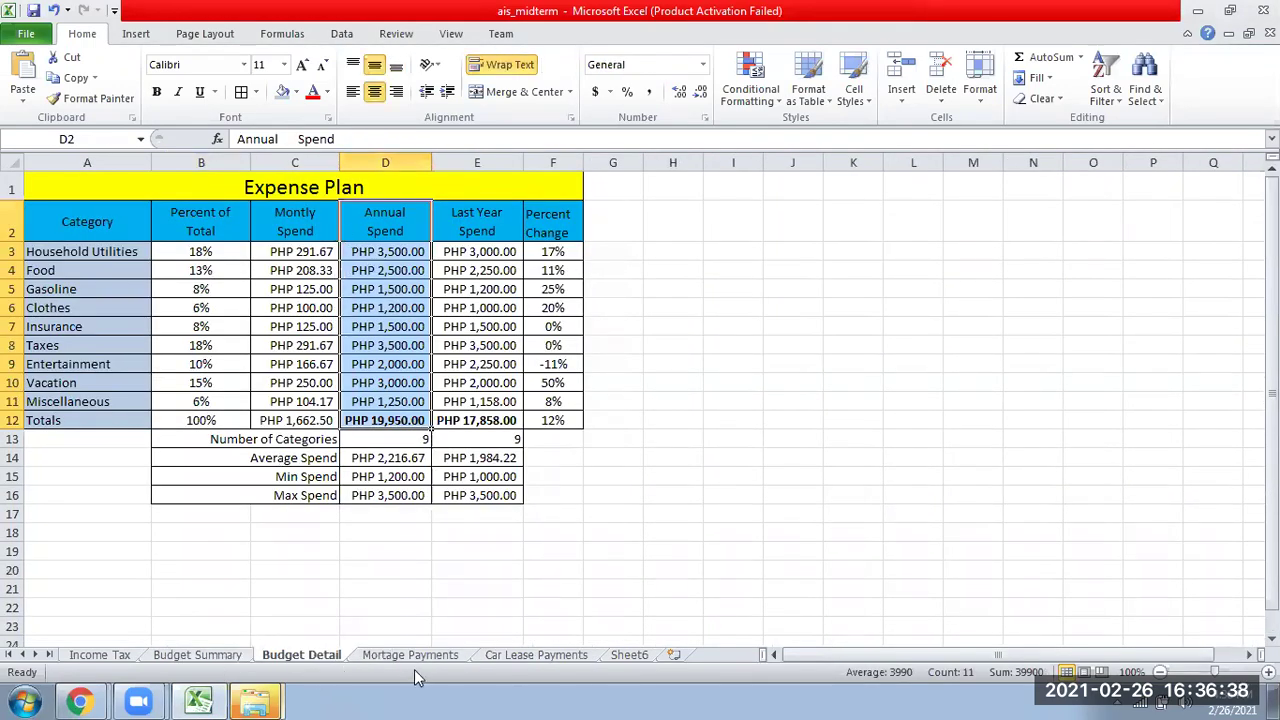
{"action": "left_click", "coordinate": [455, 662]}
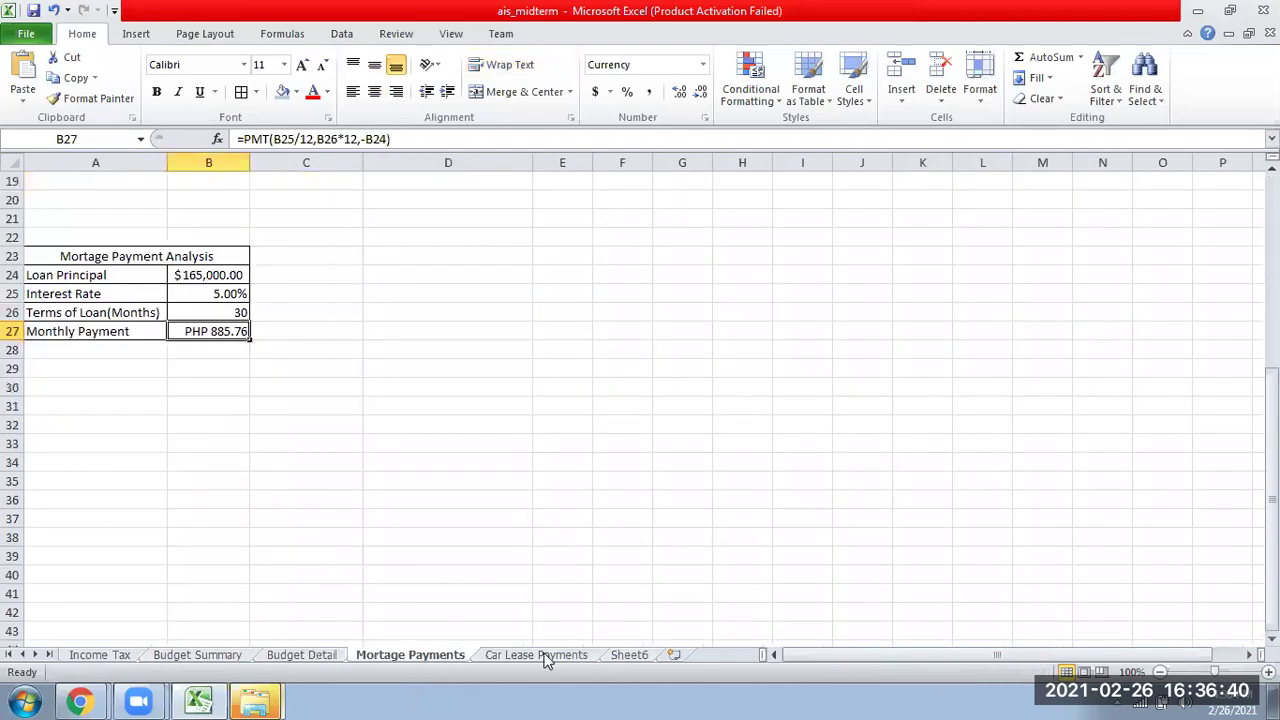
{"action": "key", "text": "ctrl+Page_Down"}
{"action": "left_click", "coordinate": [285, 656]}
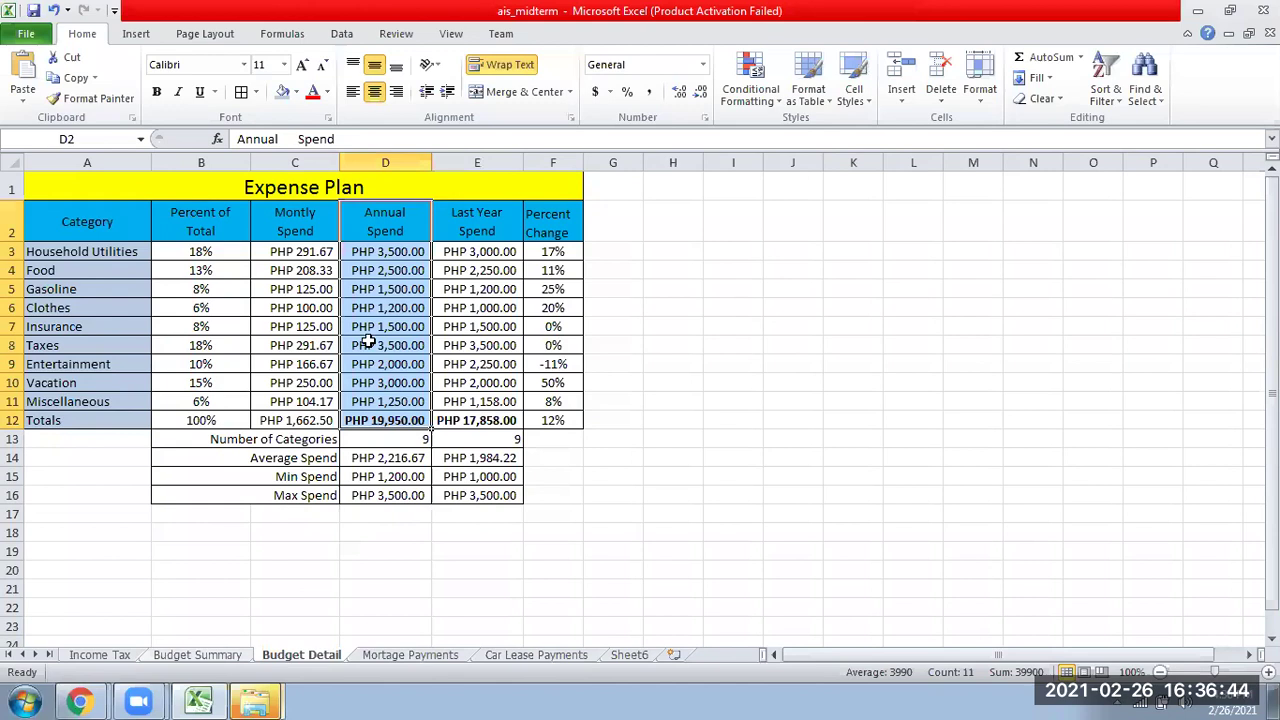
Step: Compare the Household Utilities annual spend on Budget Detail with the linked expense and payment cells B3:B5 on Budget Summary
{"action": "left_click", "coordinate": [408, 258]}
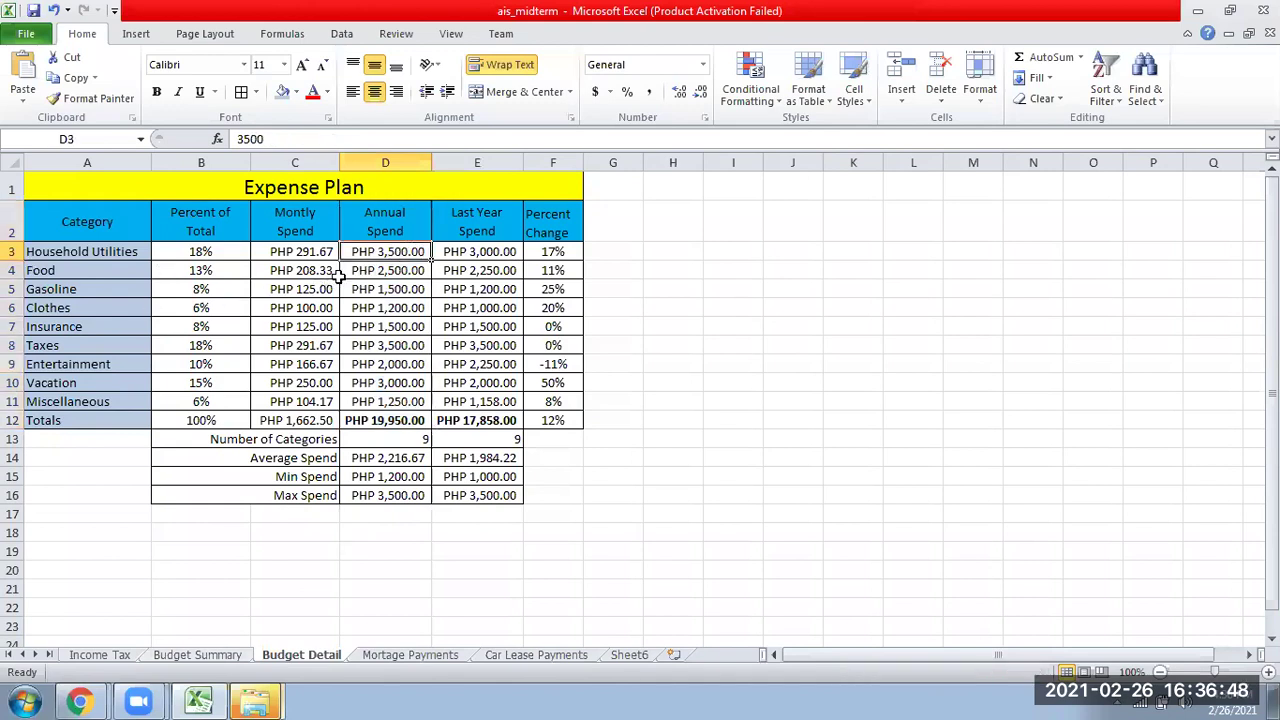
{"action": "left_click", "coordinate": [230, 656]}
{"action": "left_click", "coordinate": [312, 654]}
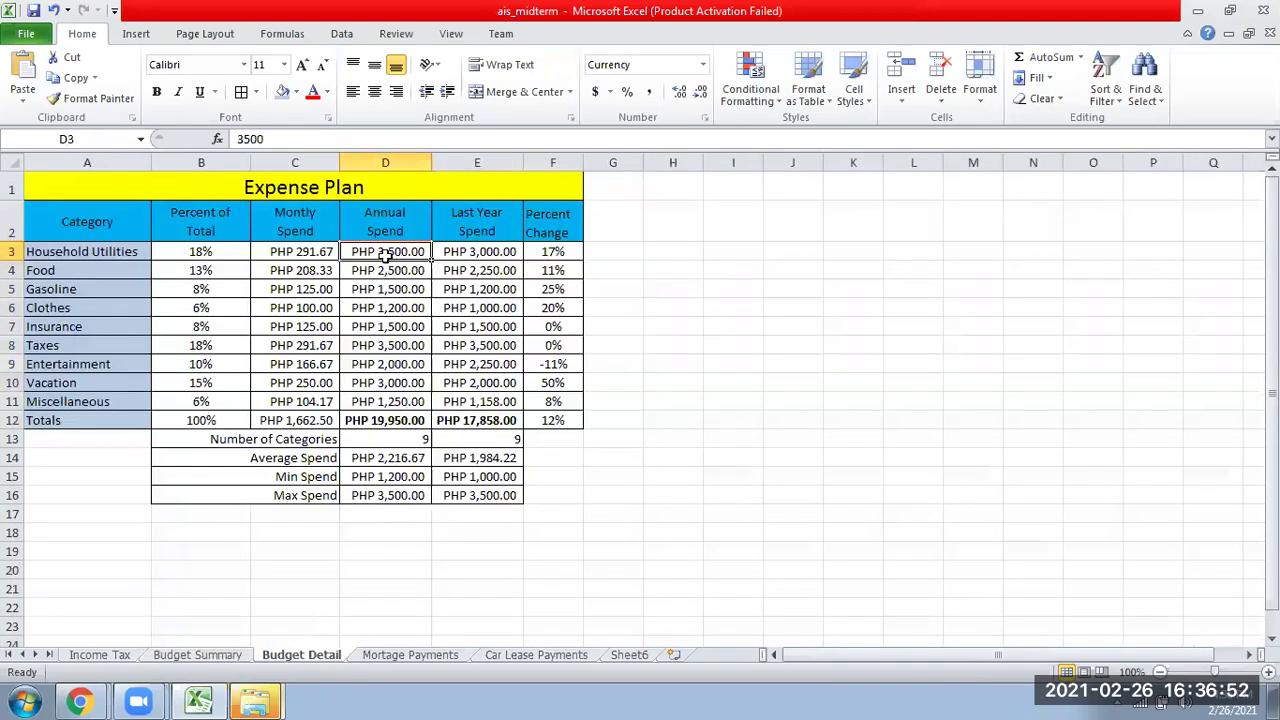
{"action": "left_click", "coordinate": [195, 654]}
{"action": "left_click", "coordinate": [226, 222]}
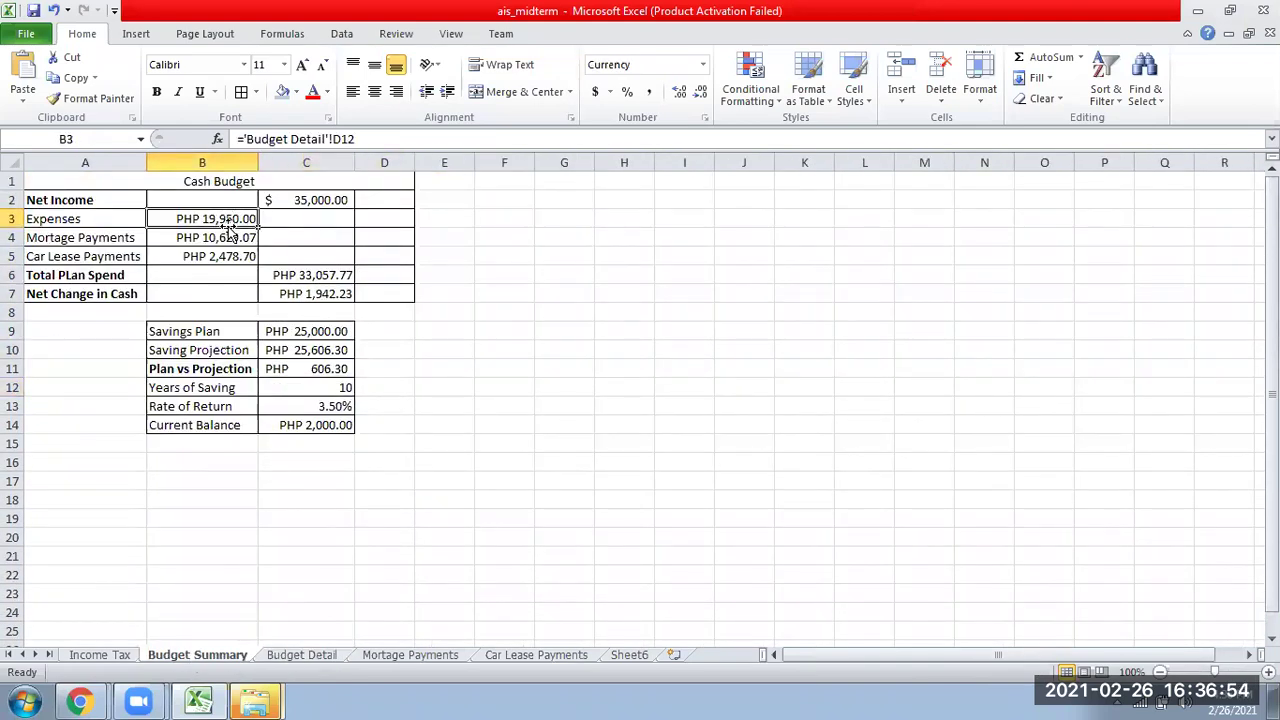
{"action": "left_click_drag", "start_coordinate": [228, 226], "coordinate": [228, 256]}
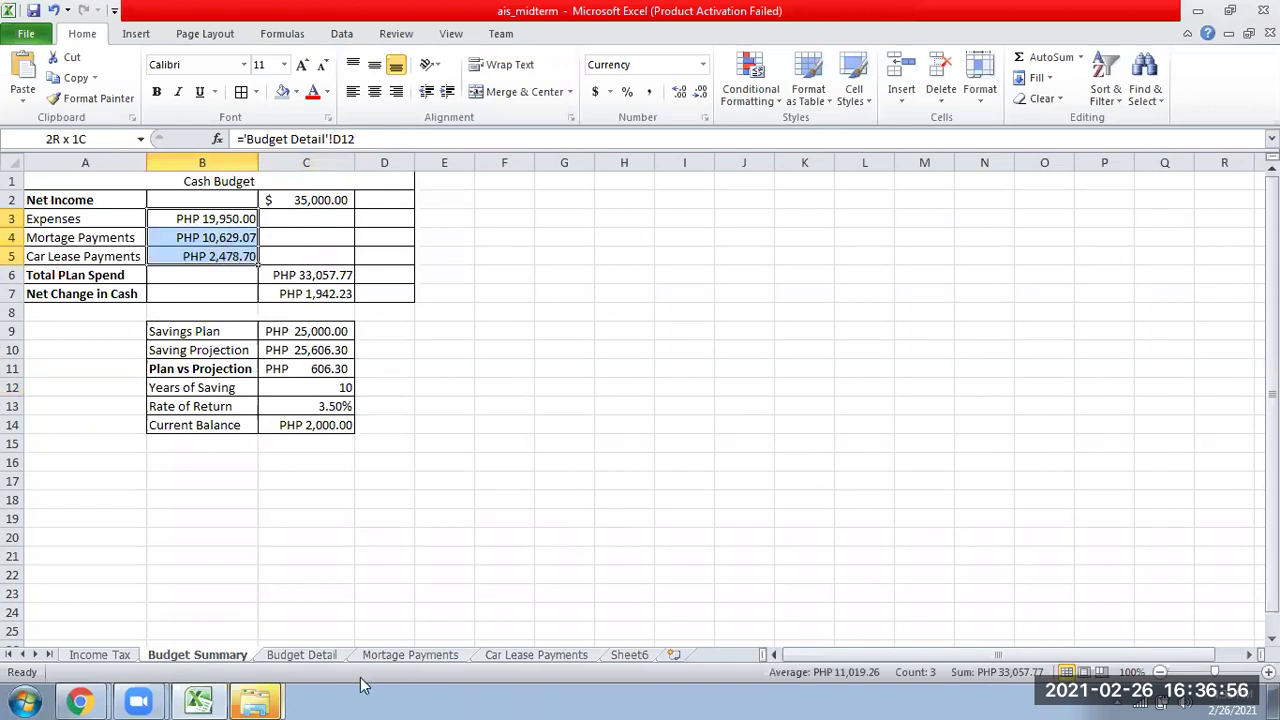
Step: On Budget Detail, set the Household Utilities Annual Spend to 5000 and Last Year Spend to 4500, keeping Food's Last Year Spend at 2250
{"action": "left_click", "coordinate": [322, 656]}
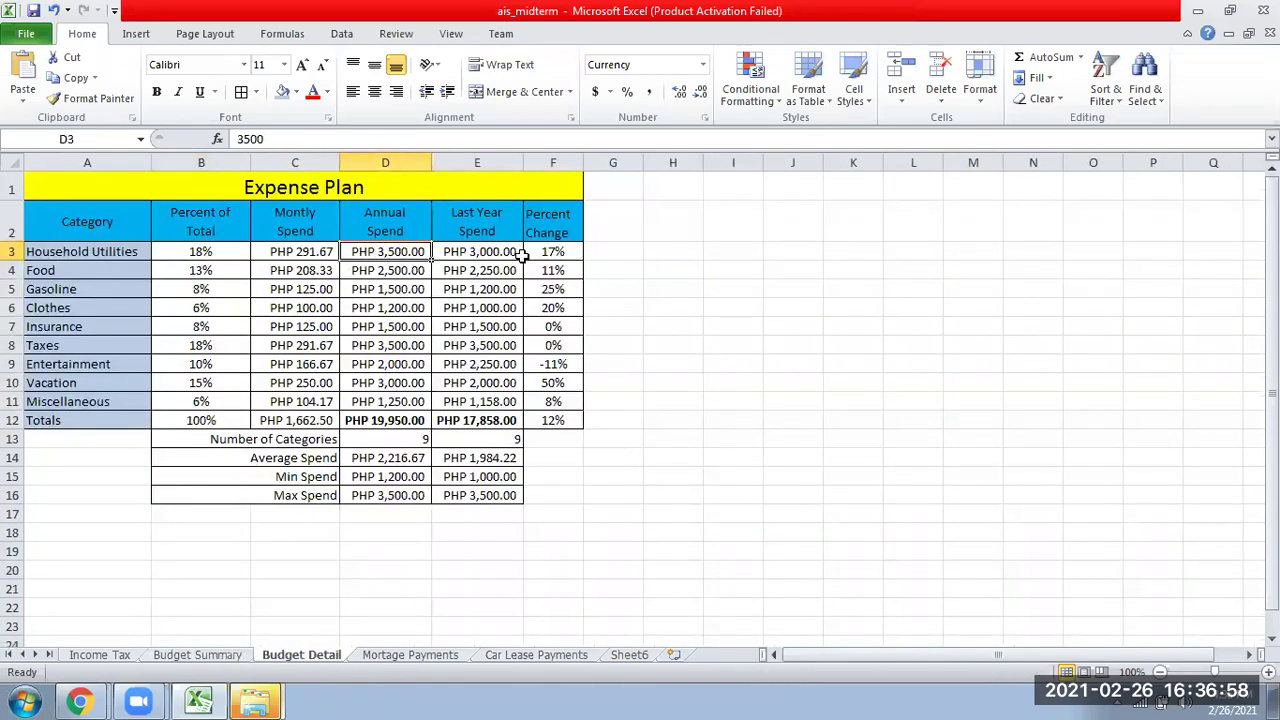
{"action": "type", "text": "50000"}
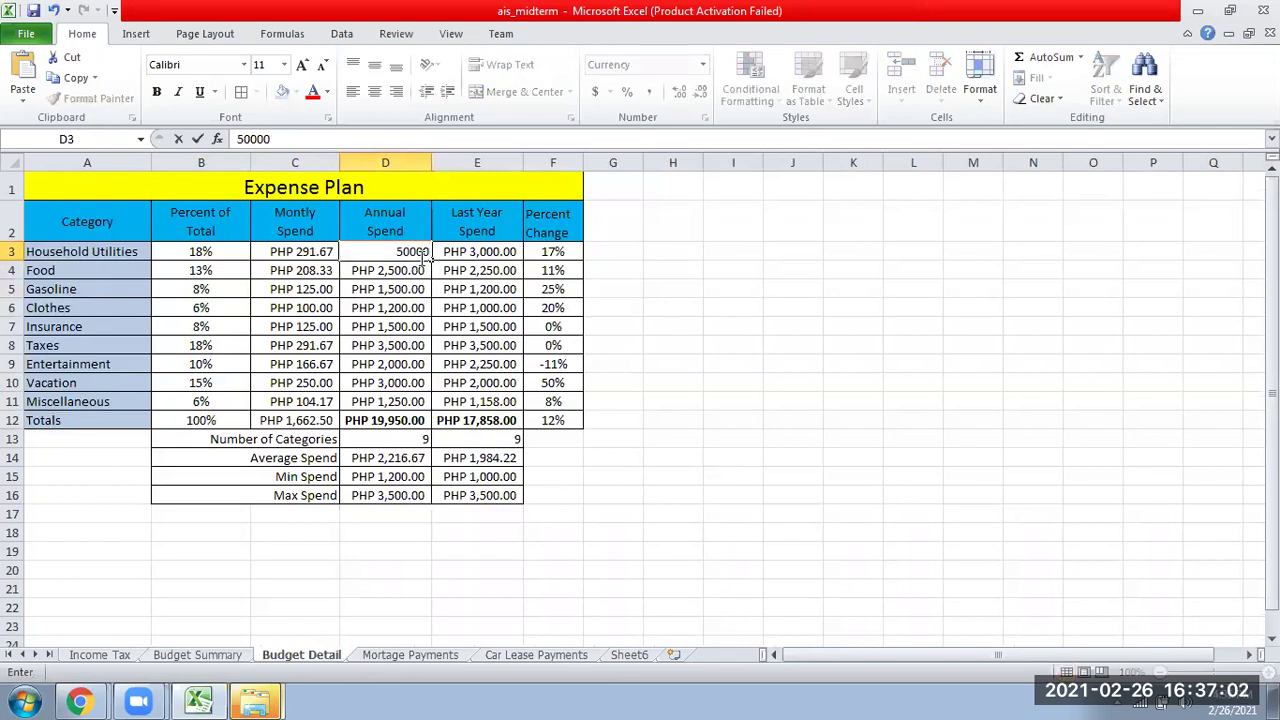
{"action": "key", "text": "BackSpace"}
{"action": "key", "text": "Tab"}
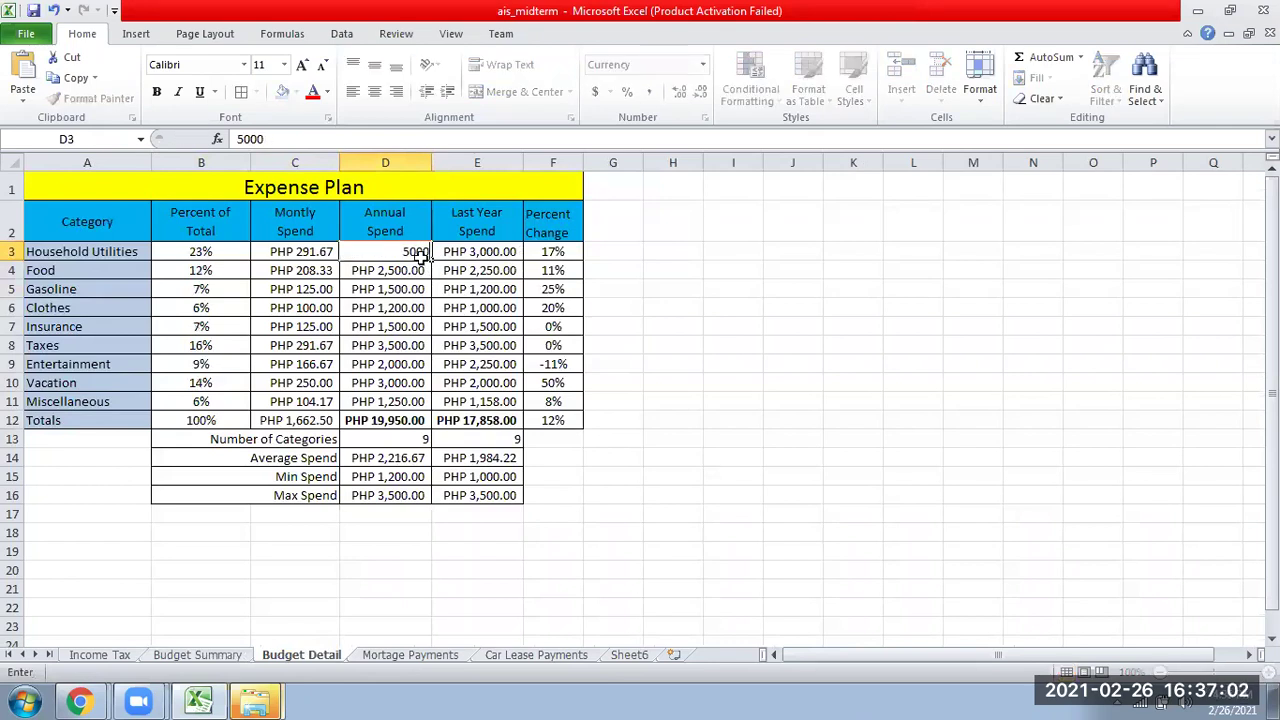
{"action": "type", "text": "45000"}
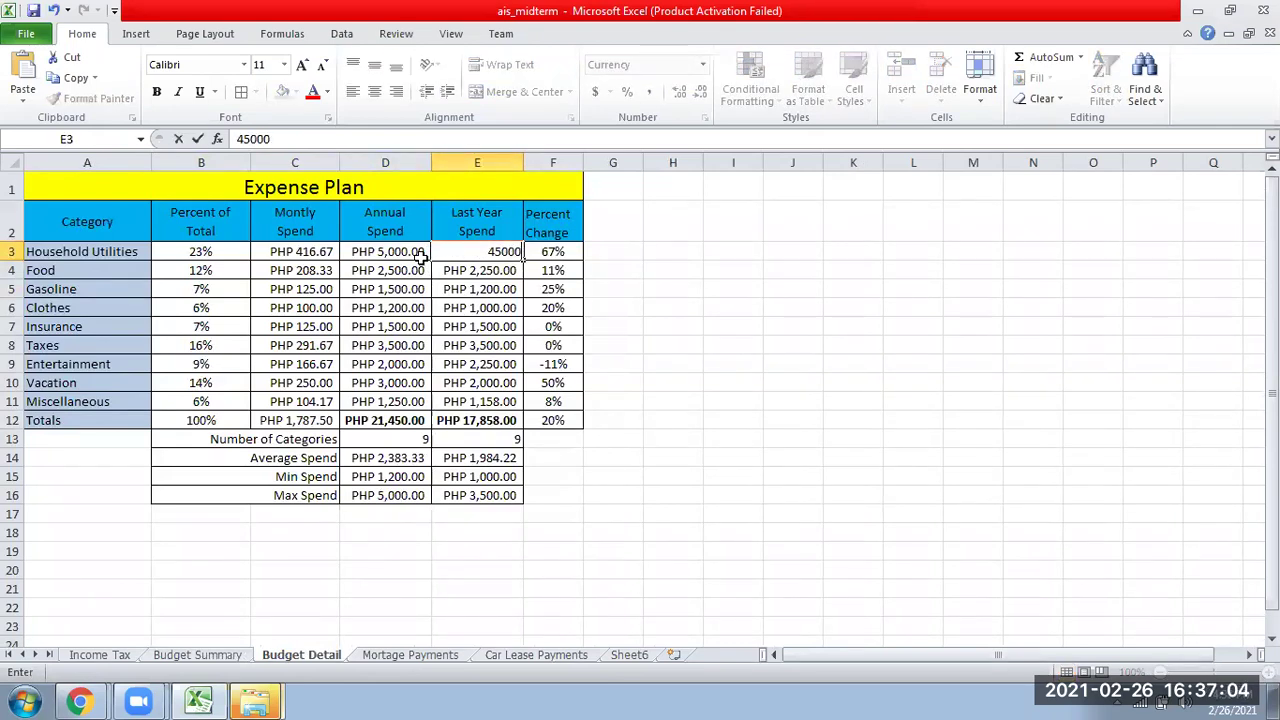
{"action": "key", "text": "BackSpace"}
{"action": "key", "text": "Return"}
{"action": "type", "text": "."}
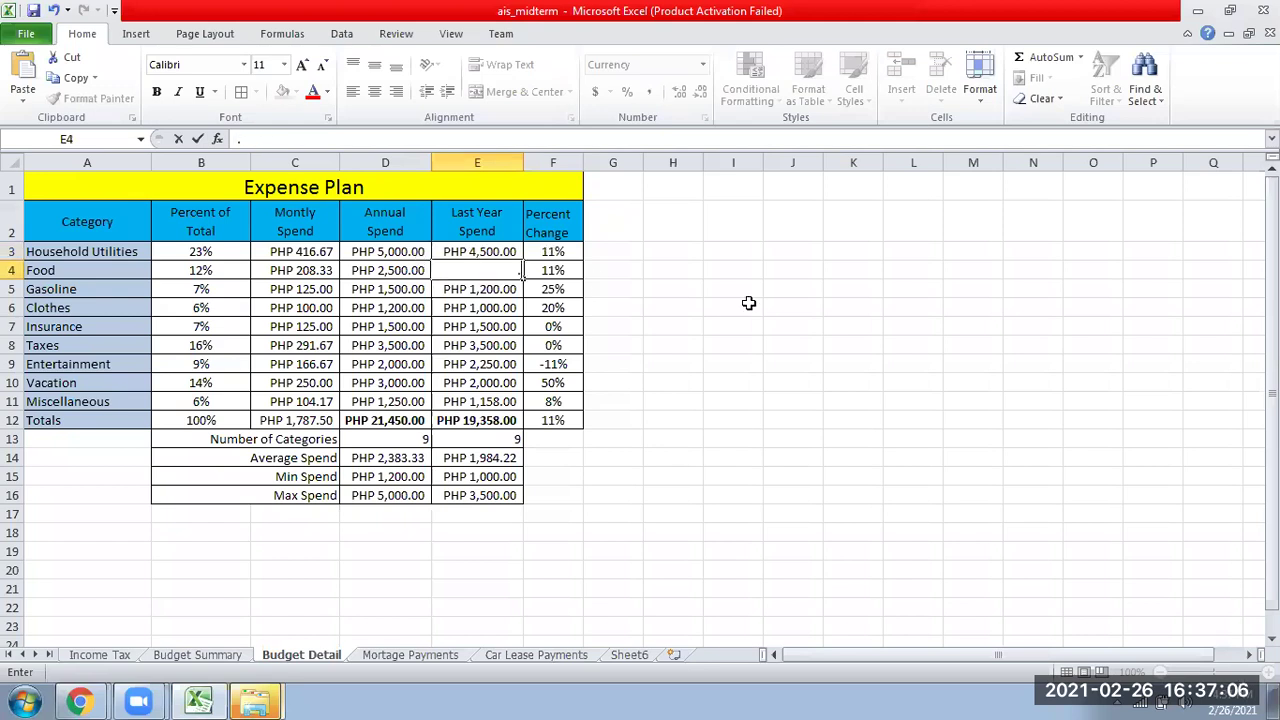
{"action": "key", "text": "BackSpace"}
{"action": "type", "text": "2250"}
{"action": "key", "text": "ctrl+Return"}
Step: Check the Annual Spend total and the linked Expenses cell, and autofit column C on the Budget Summary sheet
{"action": "left_click", "coordinate": [410, 424]}
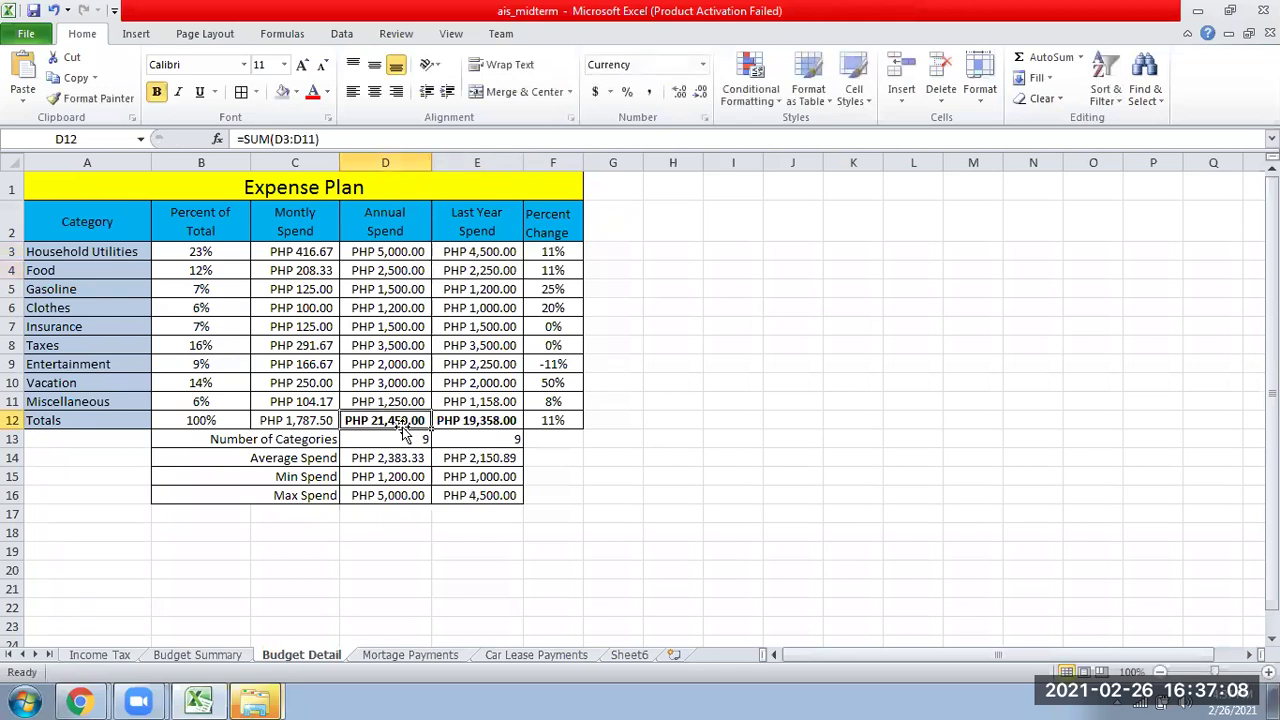
{"action": "left_click", "coordinate": [208, 656]}
{"action": "left_click", "coordinate": [200, 218]}
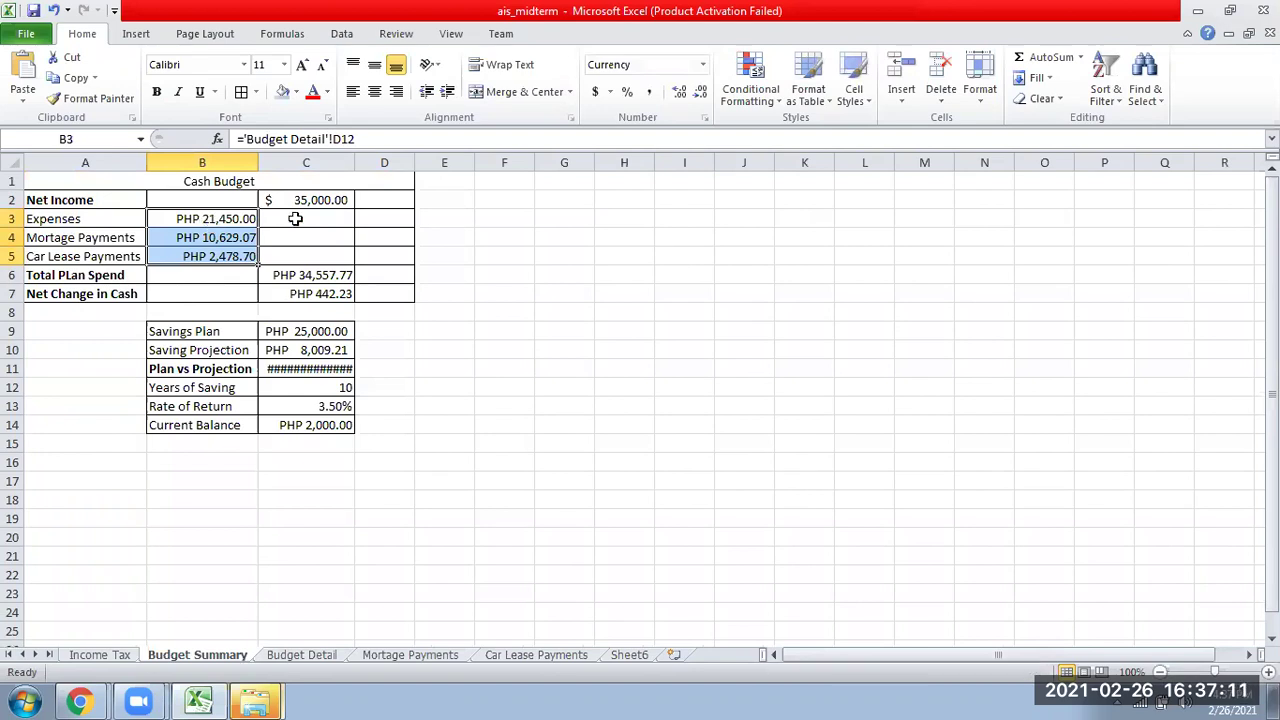
{"action": "double_click", "coordinate": [356, 163]}
{"action": "left_click", "coordinate": [352, 369]}
Step: Examine the payment cells, Total Plan Spend, Net Change in Cash, Savings Plan and Saving Projection for the effect of the changed expenses
{"action": "left_click", "coordinate": [218, 236]}
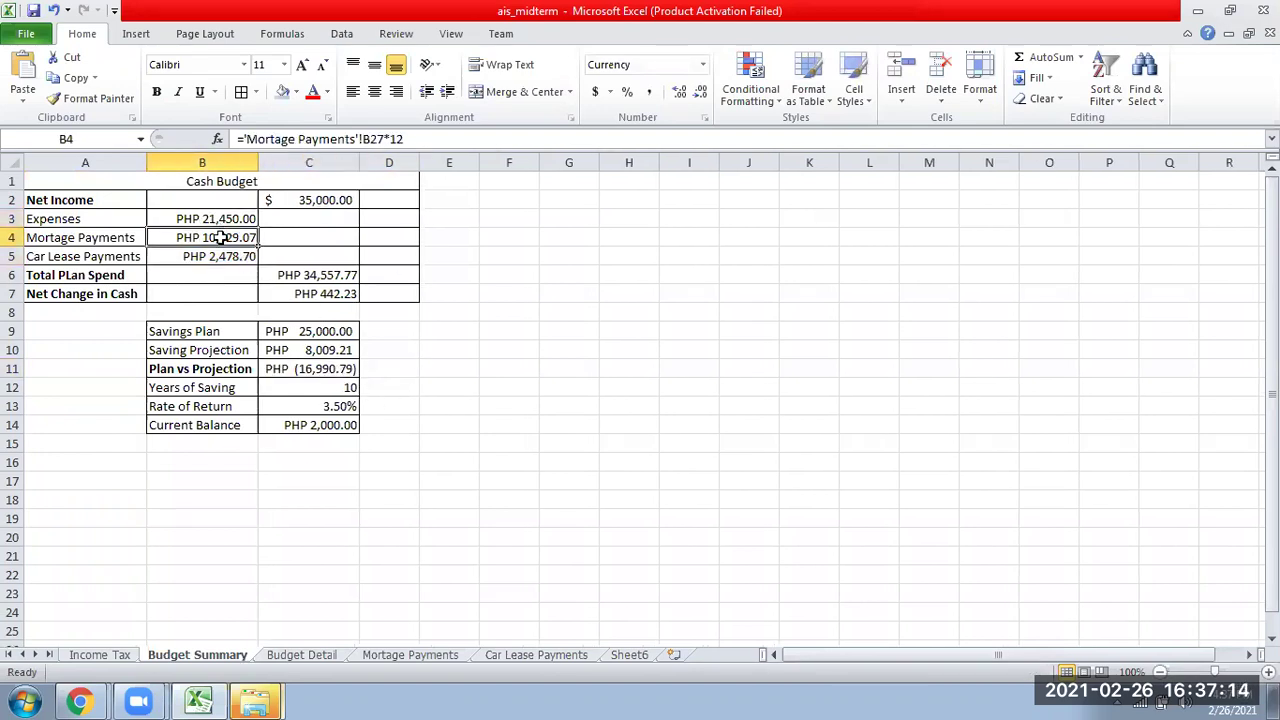
{"action": "left_click", "coordinate": [228, 253]}
{"action": "left_click", "coordinate": [288, 272]}
{"action": "left_click", "coordinate": [330, 295]}
{"action": "left_click", "coordinate": [218, 292]}
{"action": "left_click", "coordinate": [210, 238]}
{"action": "left_click", "coordinate": [306, 274]}
{"action": "left_click", "coordinate": [328, 294]}
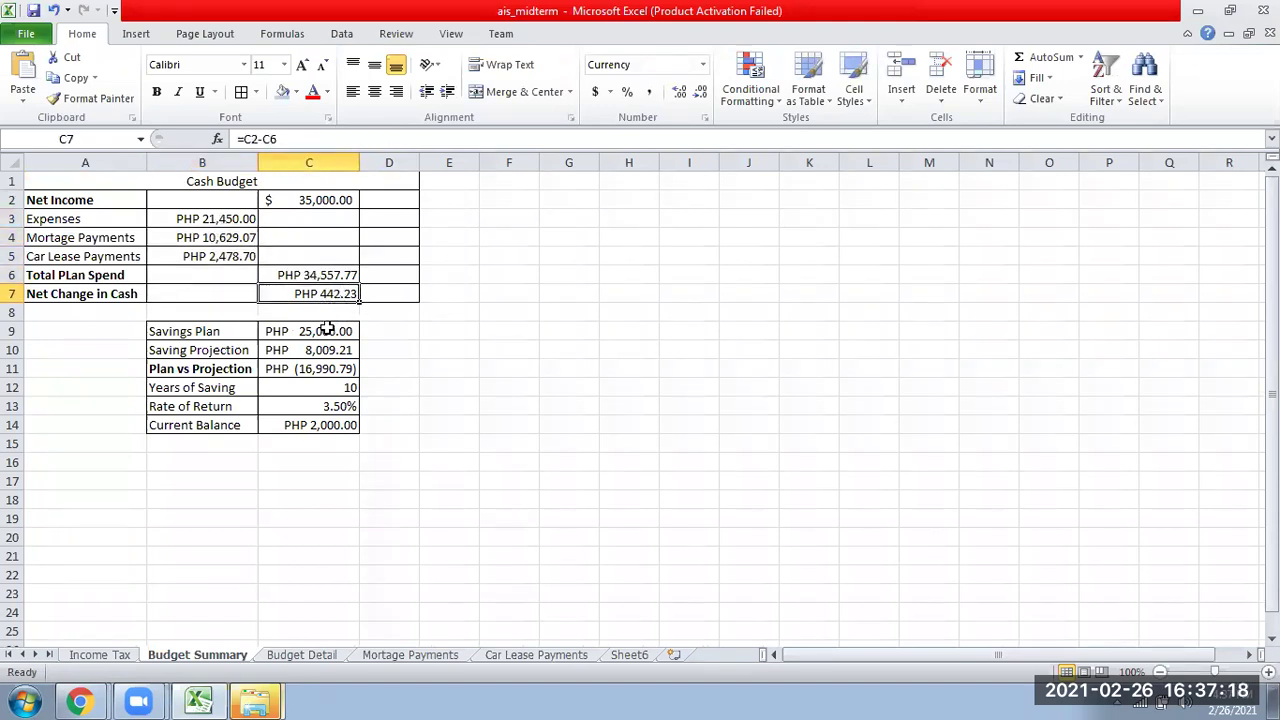
{"action": "left_click", "coordinate": [330, 333]}
{"action": "left_click", "coordinate": [335, 354]}
{"action": "left_click", "coordinate": [248, 352]}
{"action": "left_click", "coordinate": [308, 350]}
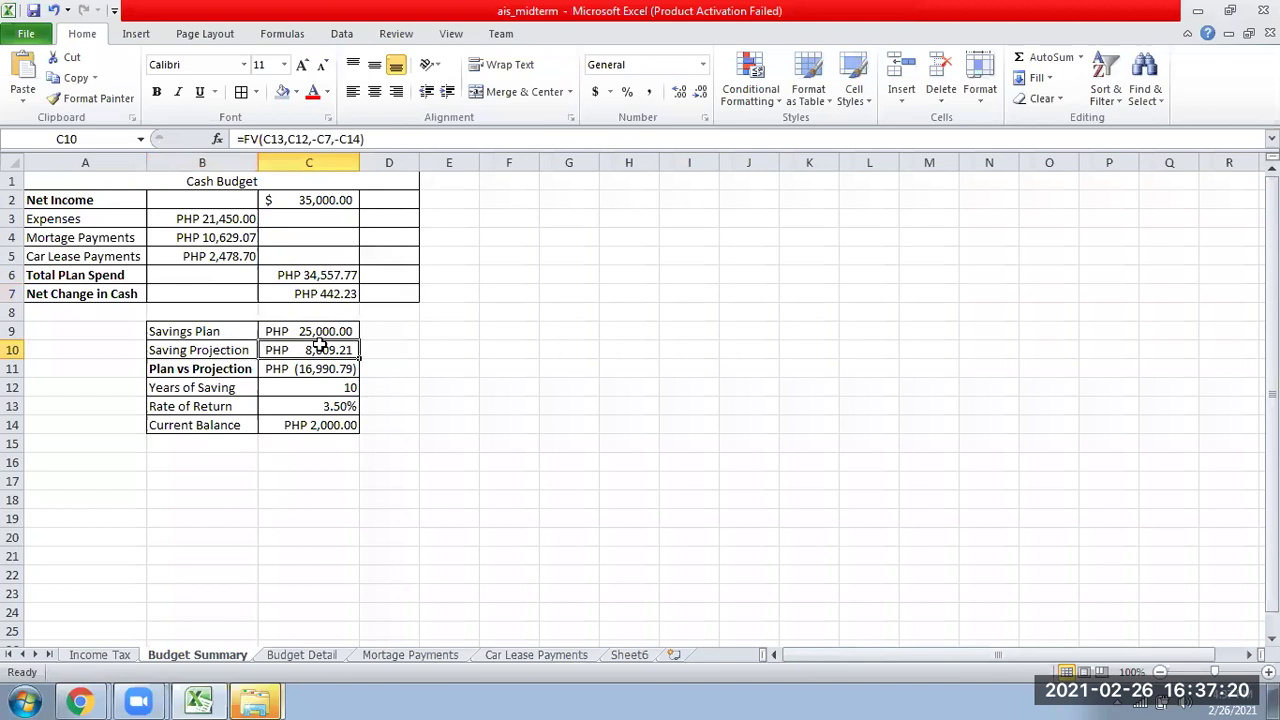
Step: Examine the Saving Projection against the Savings Plan and check the Plan vs Projection result on Budget Summary
{"action": "left_click", "coordinate": [226, 345]}
{"action": "left_click", "coordinate": [292, 345]}
{"action": "left_click", "coordinate": [228, 350]}
{"action": "left_click", "coordinate": [300, 349]}
{"action": "left_click", "coordinate": [240, 350]}
{"action": "left_click", "coordinate": [294, 345]}
{"action": "left_click", "coordinate": [252, 350]}
{"action": "left_click", "coordinate": [306, 354]}
{"action": "left_click", "coordinate": [336, 368]}
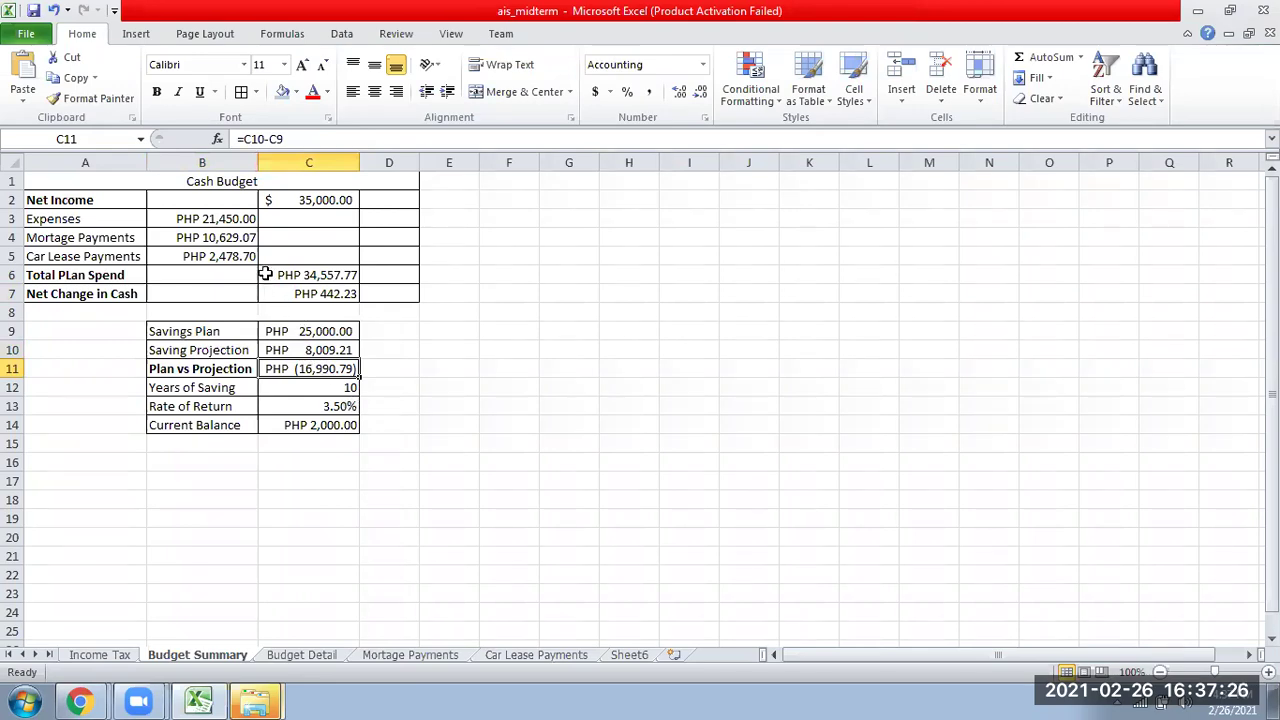
Step: Undo the recent Household Utilities Annual Spend and Last Year Spend changes on Budget Detail, and check the Budget Summary
{"action": "left_click", "coordinate": [304, 655]}
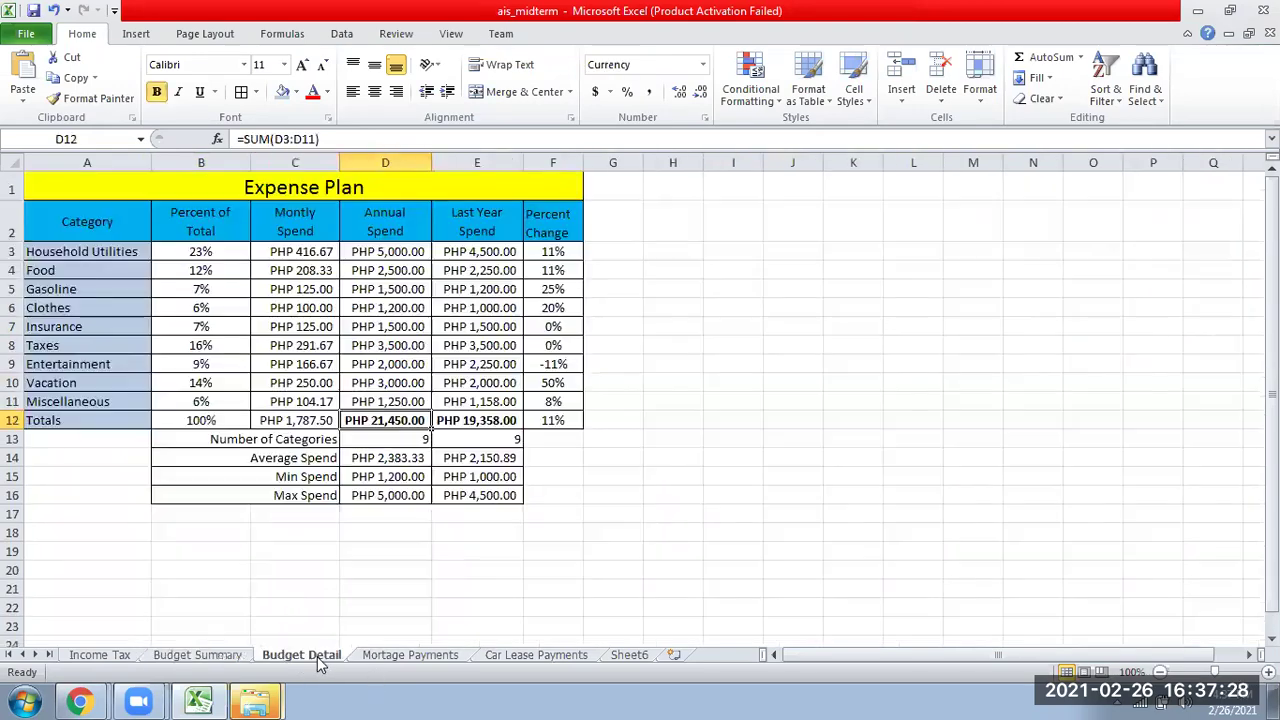
{"action": "left_click", "coordinate": [386, 656]}
{"action": "left_click", "coordinate": [540, 656]}
{"action": "left_click", "coordinate": [290, 655]}
{"action": "left_click", "coordinate": [215, 656]}
{"action": "key", "text": "ctrl+z"}
{"action": "key", "text": "ctrl+z"}
{"action": "left_click", "coordinate": [700, 425]}
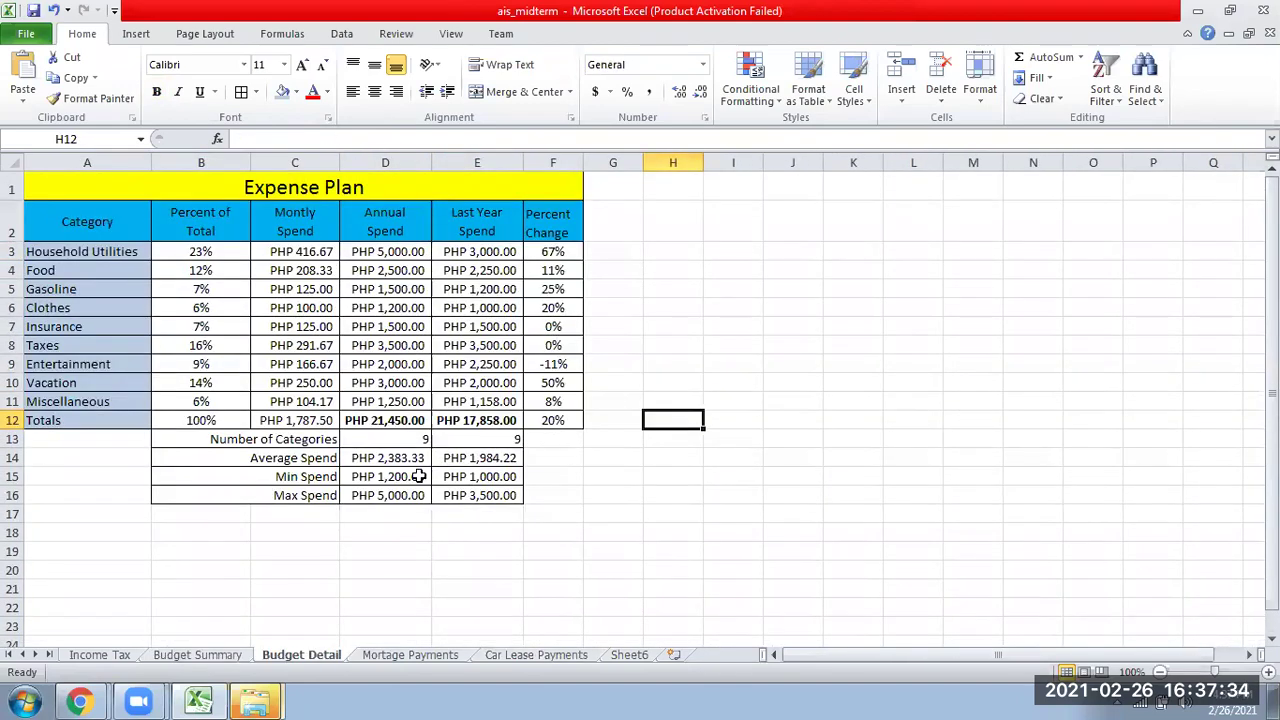
{"action": "key", "text": "ctrl+z"}
{"action": "left_click", "coordinate": [203, 660]}
{"action": "left_click", "coordinate": [360, 430]}
{"action": "left_click", "coordinate": [303, 336]}
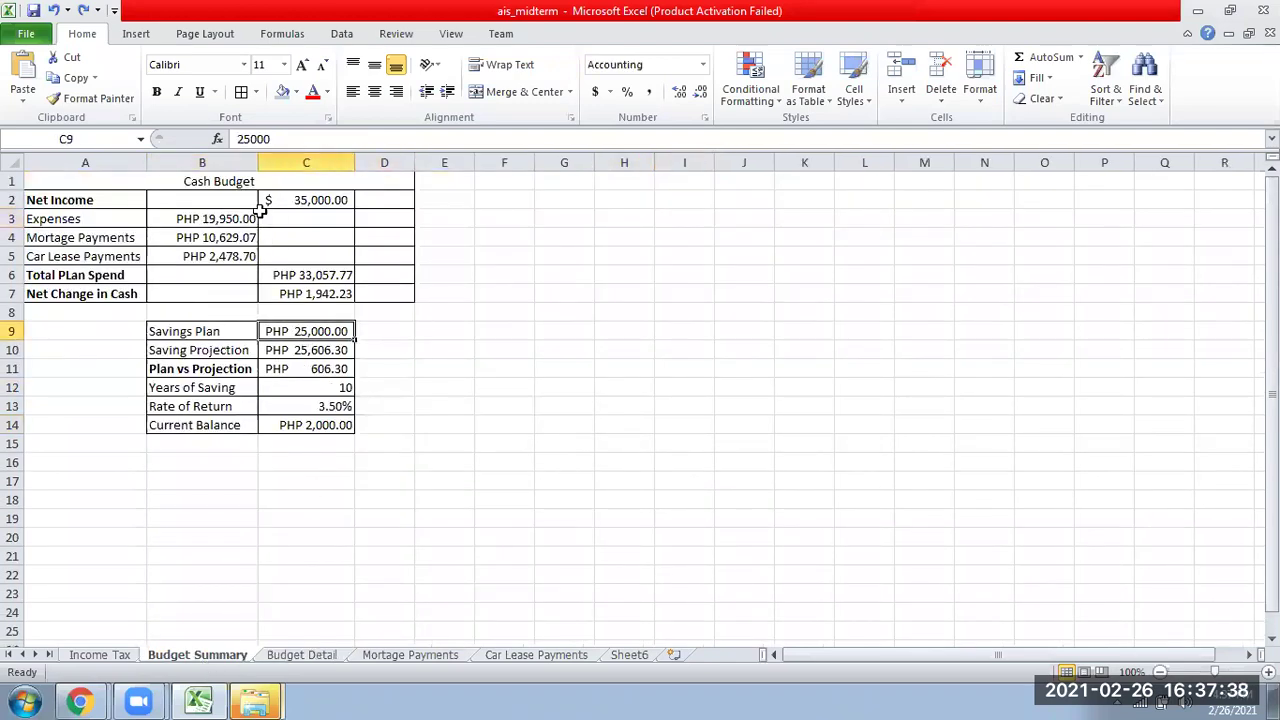
Step: Re-enter the Expenses formula in Budget Summary B3 as a link to the Annual Spend total, 'Budget Detail'!D12
{"action": "left_click", "coordinate": [304, 660]}
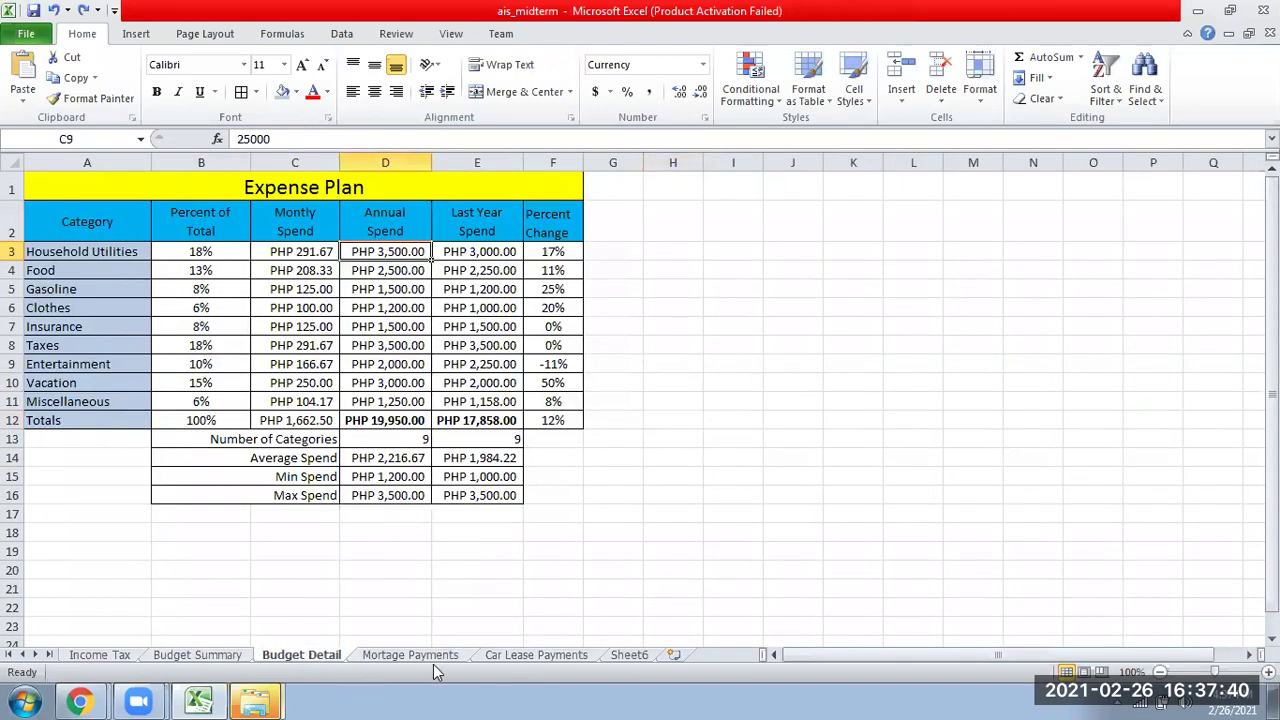
{"action": "left_click", "coordinate": [541, 656]}
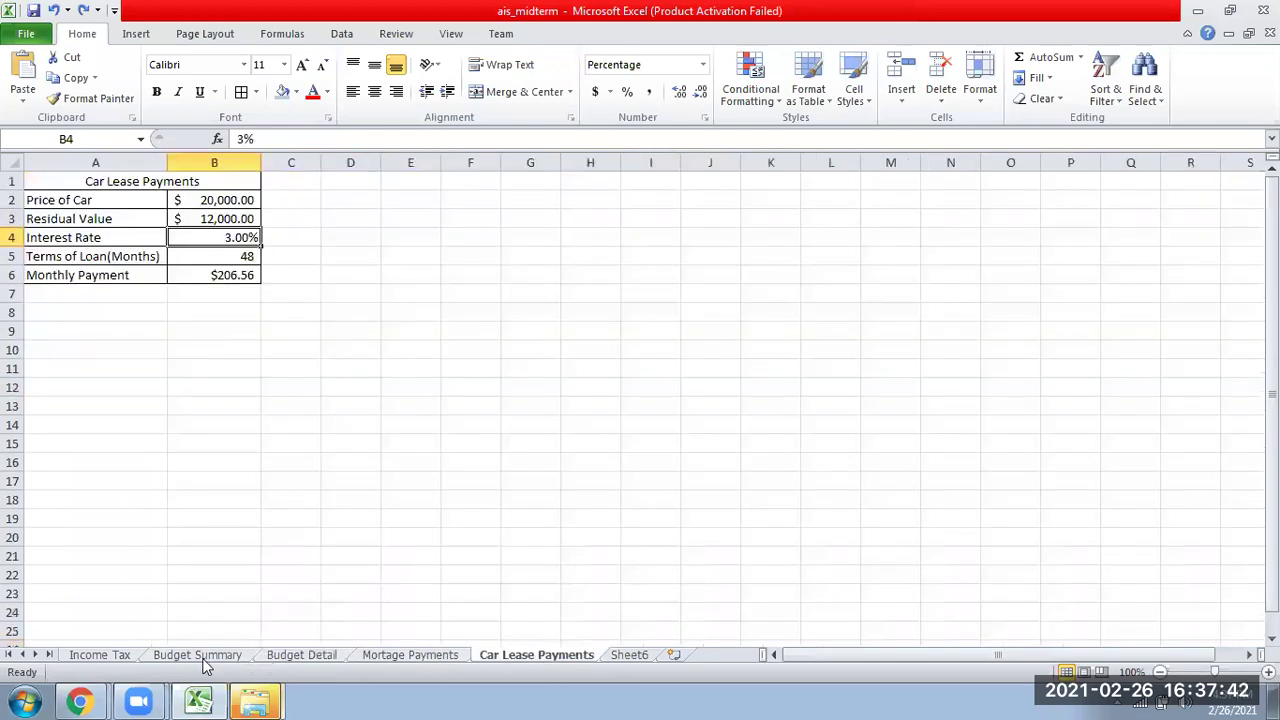
{"action": "left_click", "coordinate": [203, 658]}
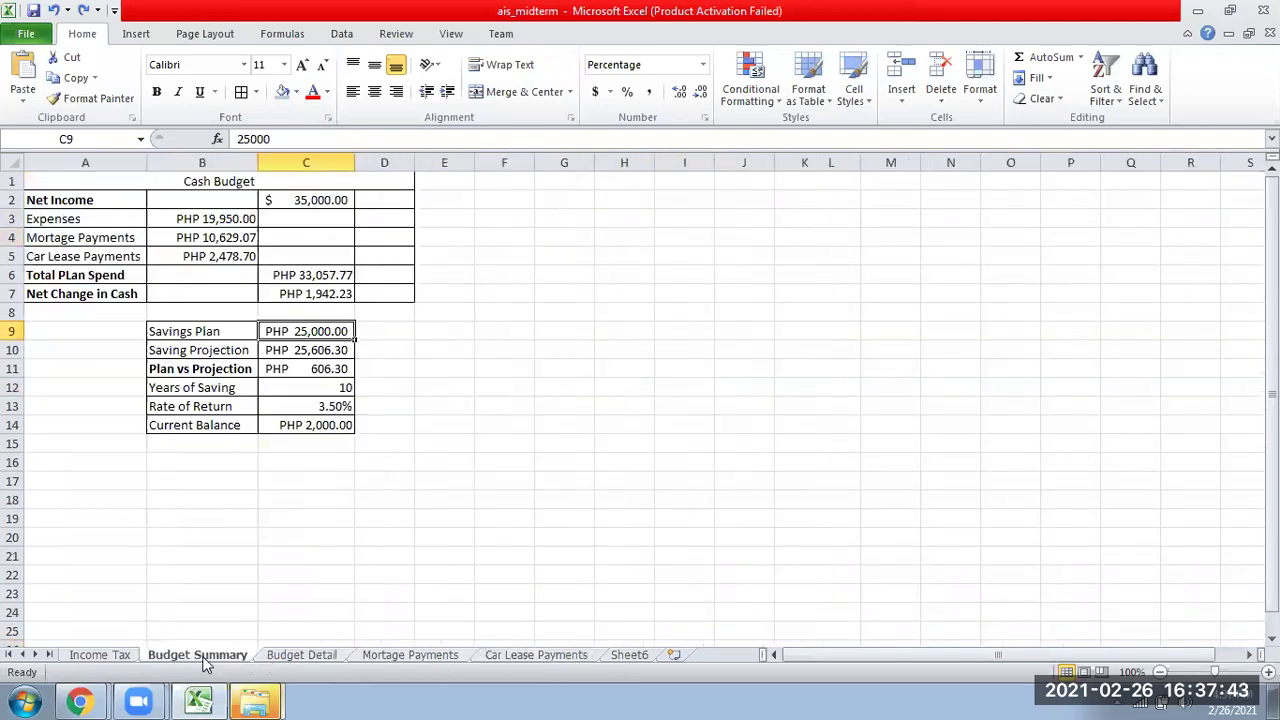
{"action": "left_click", "coordinate": [202, 222]}
{"action": "type", "text": "="}
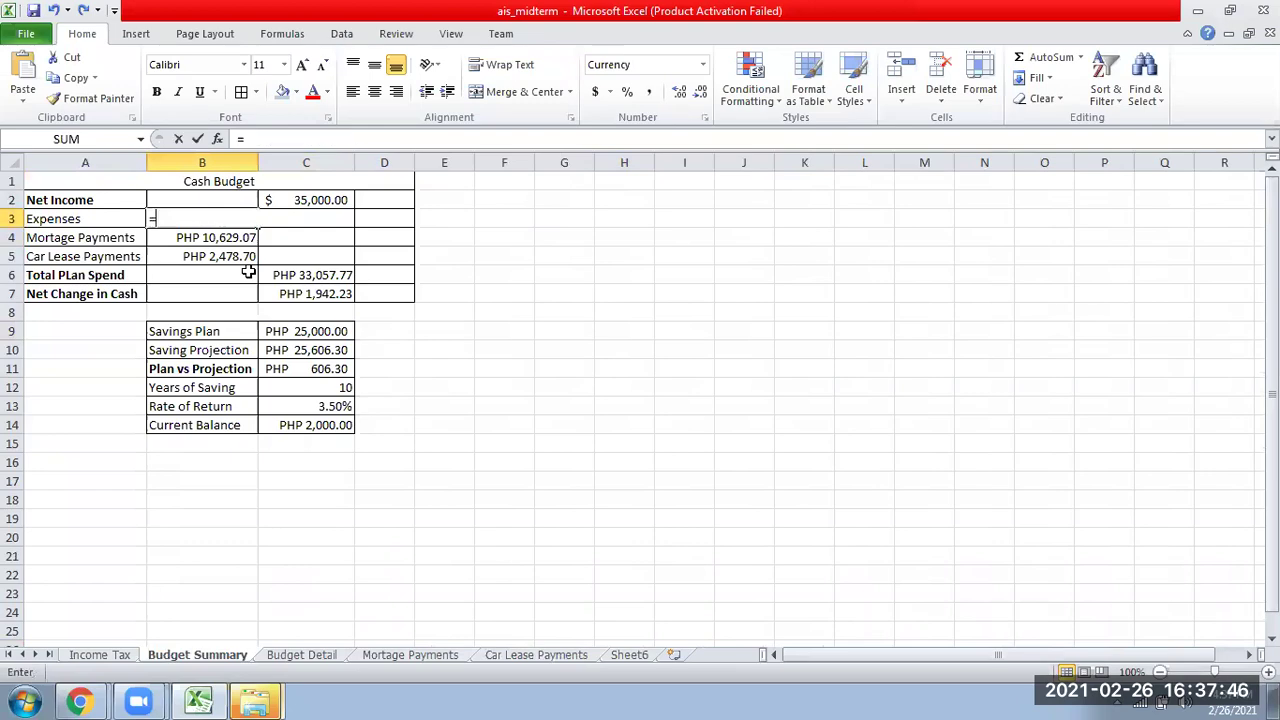
{"action": "left_click", "coordinate": [303, 658]}
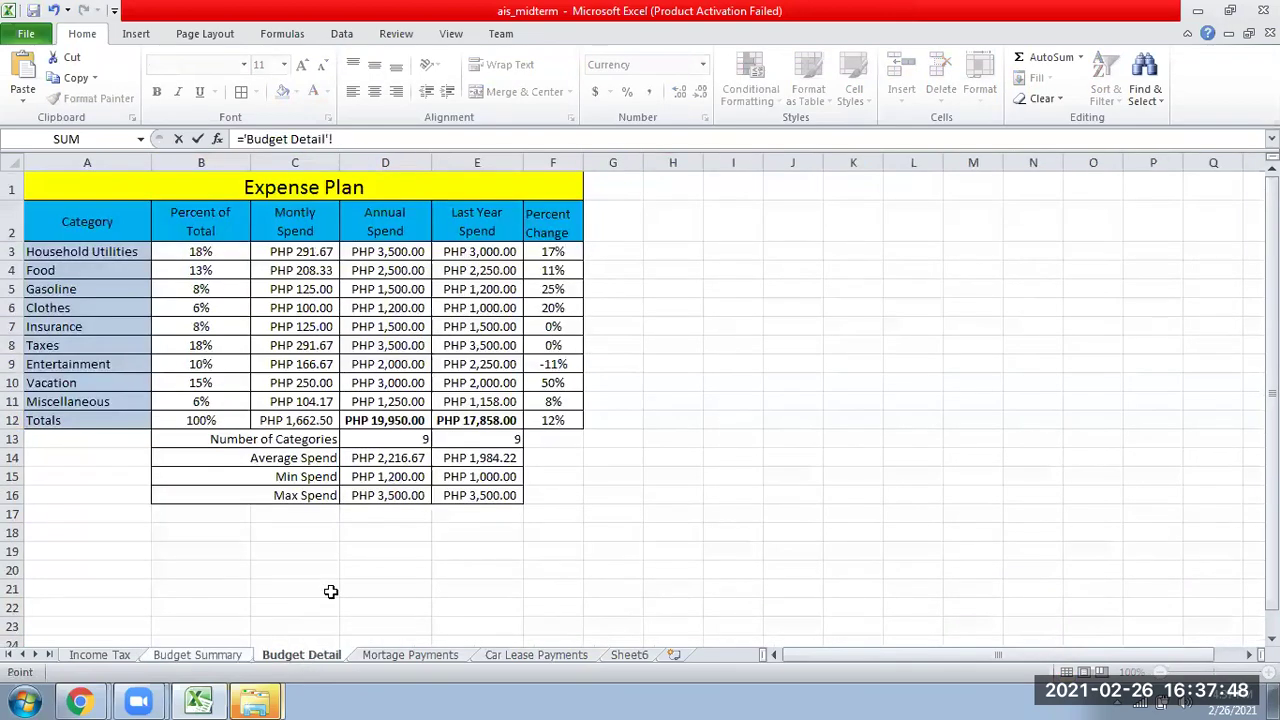
{"action": "left_click", "coordinate": [377, 421]}
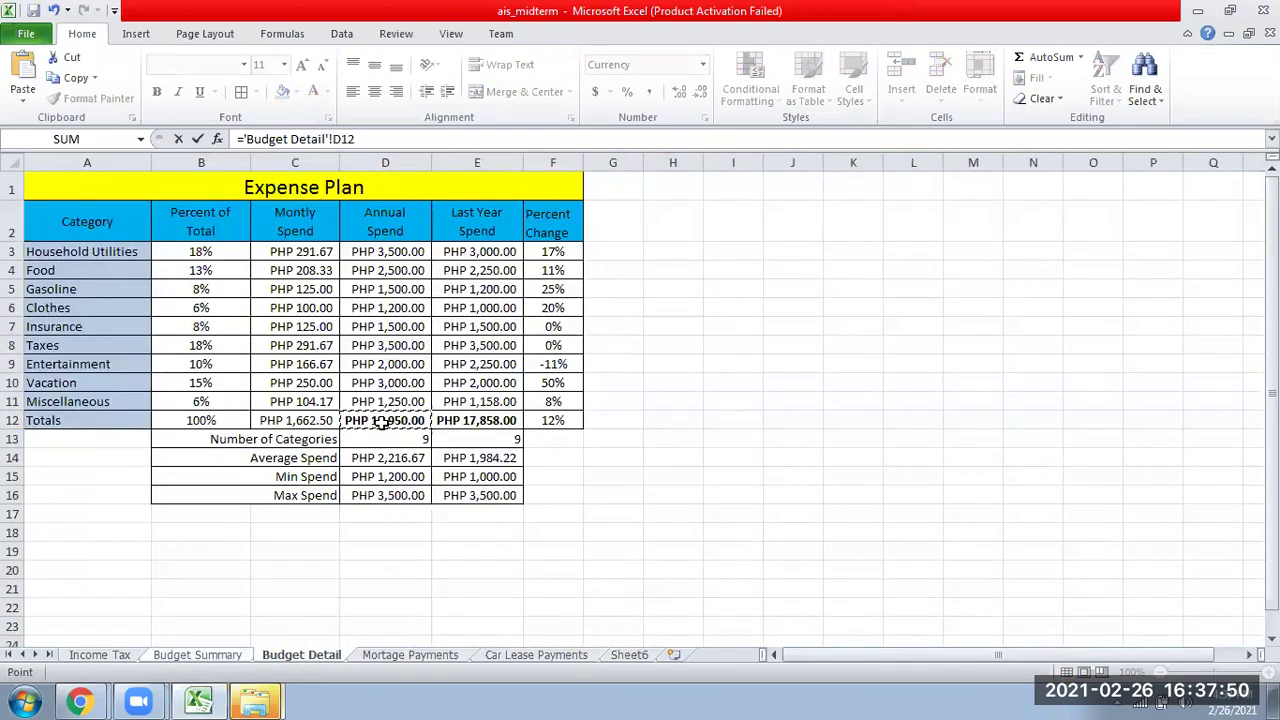
{"action": "key", "text": "Return"}
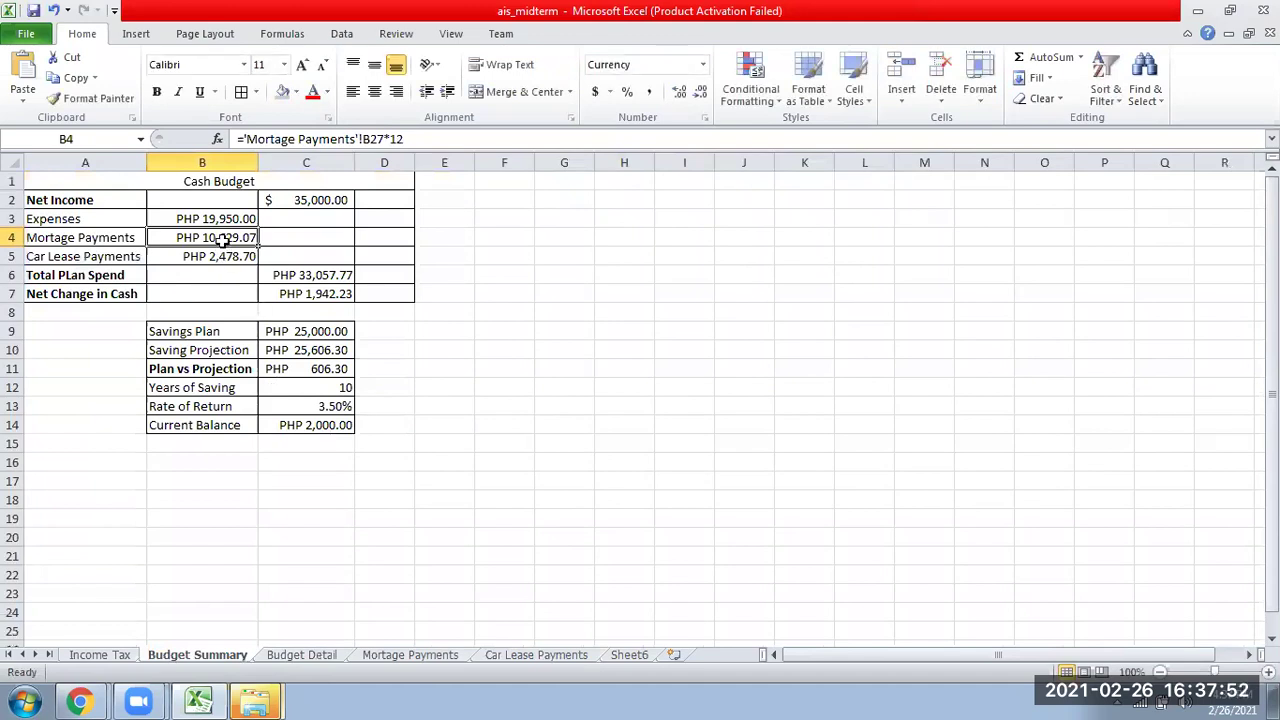
Step: Re-enter the Mortage Payments formula in B4 as the annualized monthly payment, ='Mortage Payments'!B27*12
{"action": "type", "text": "="}
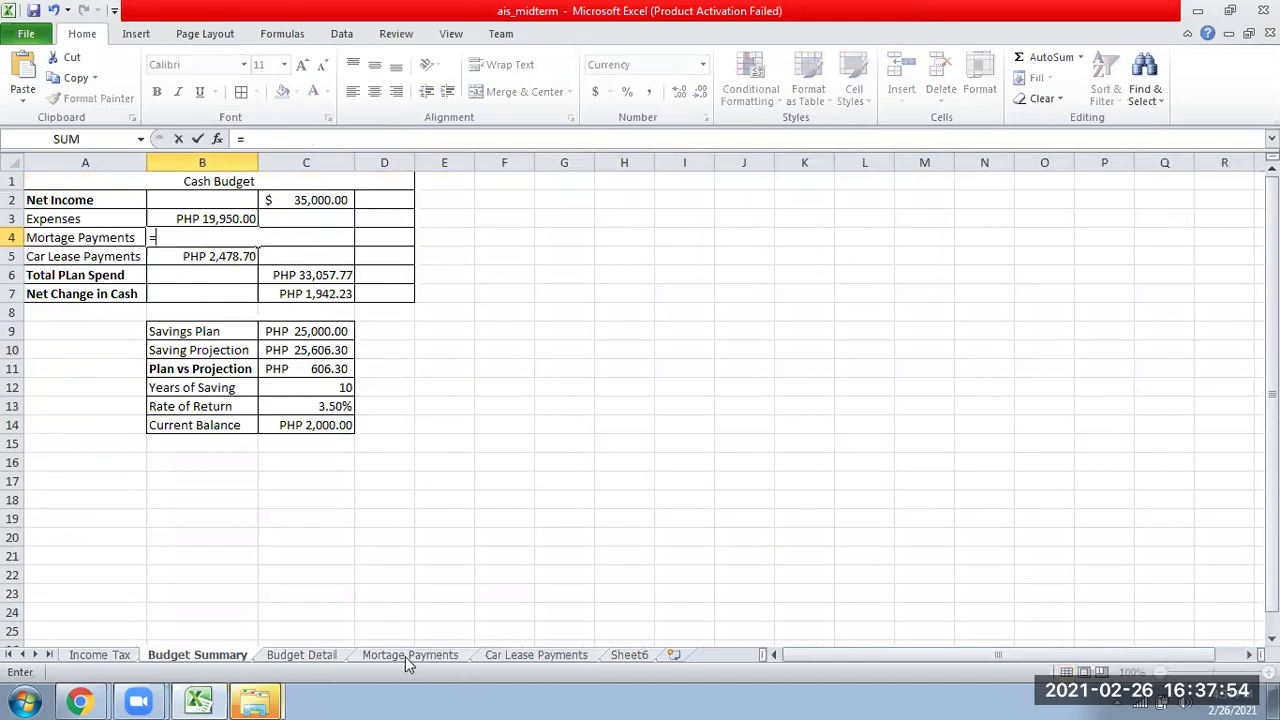
{"action": "left_click", "coordinate": [405, 655]}
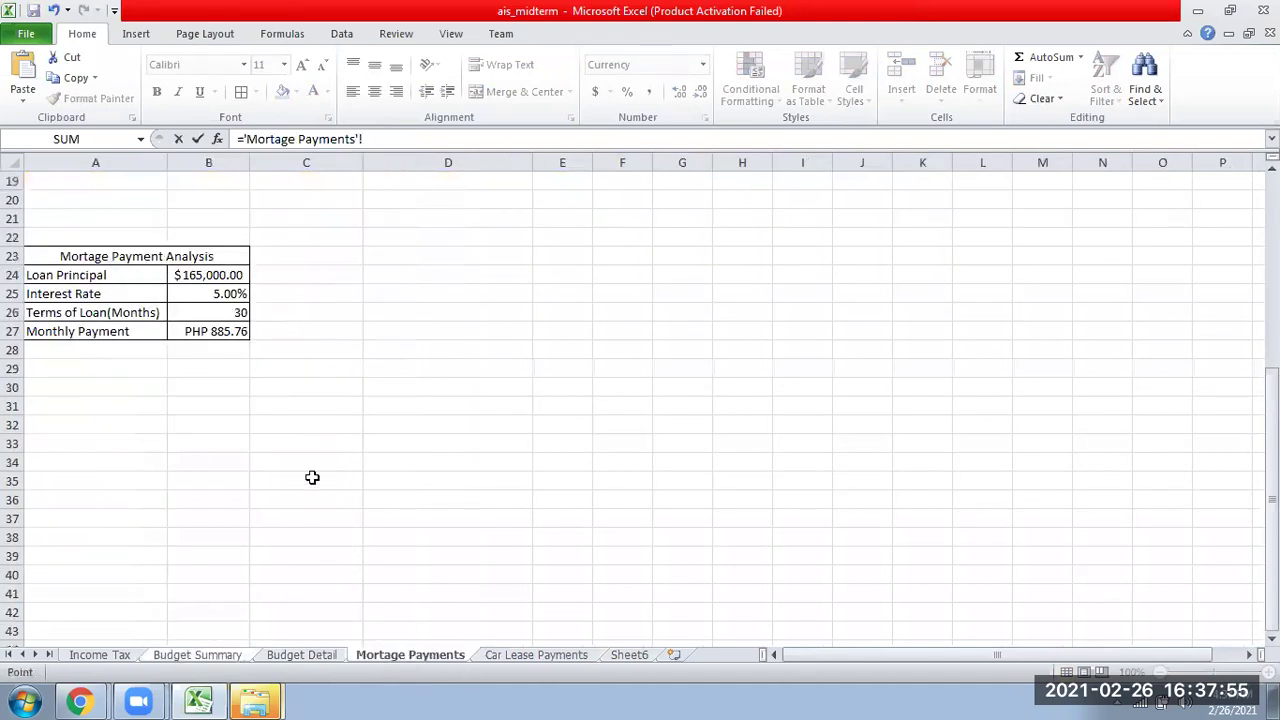
{"action": "left_click", "coordinate": [221, 331]}
{"action": "key", "text": "Return"}
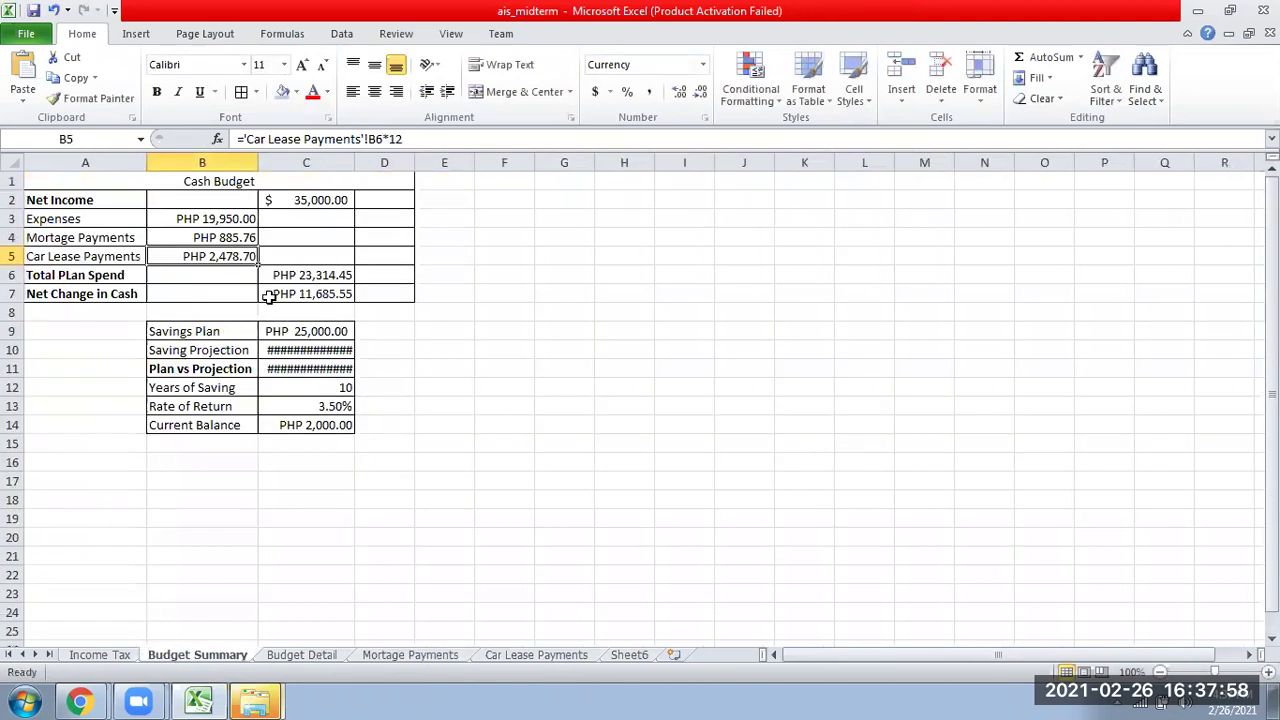
{"action": "double_click", "coordinate": [248, 237]}
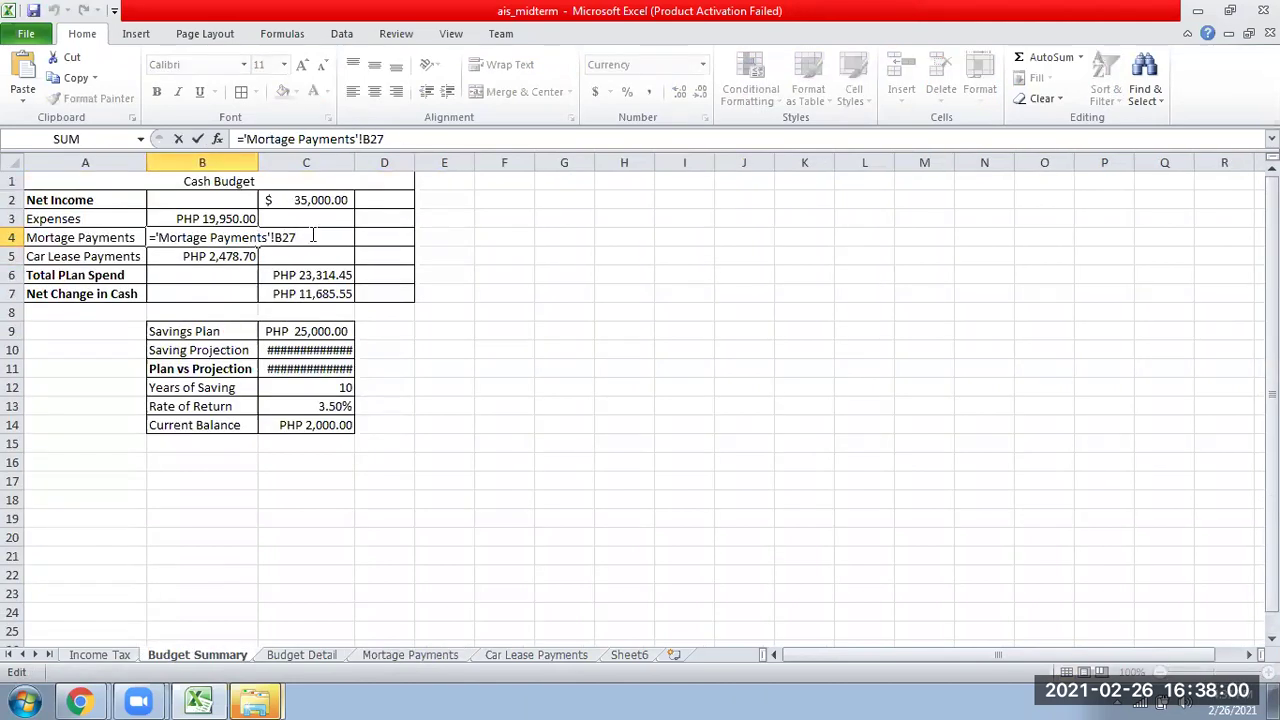
{"action": "type", "text": "*12"}
{"action": "key", "text": "Return"}
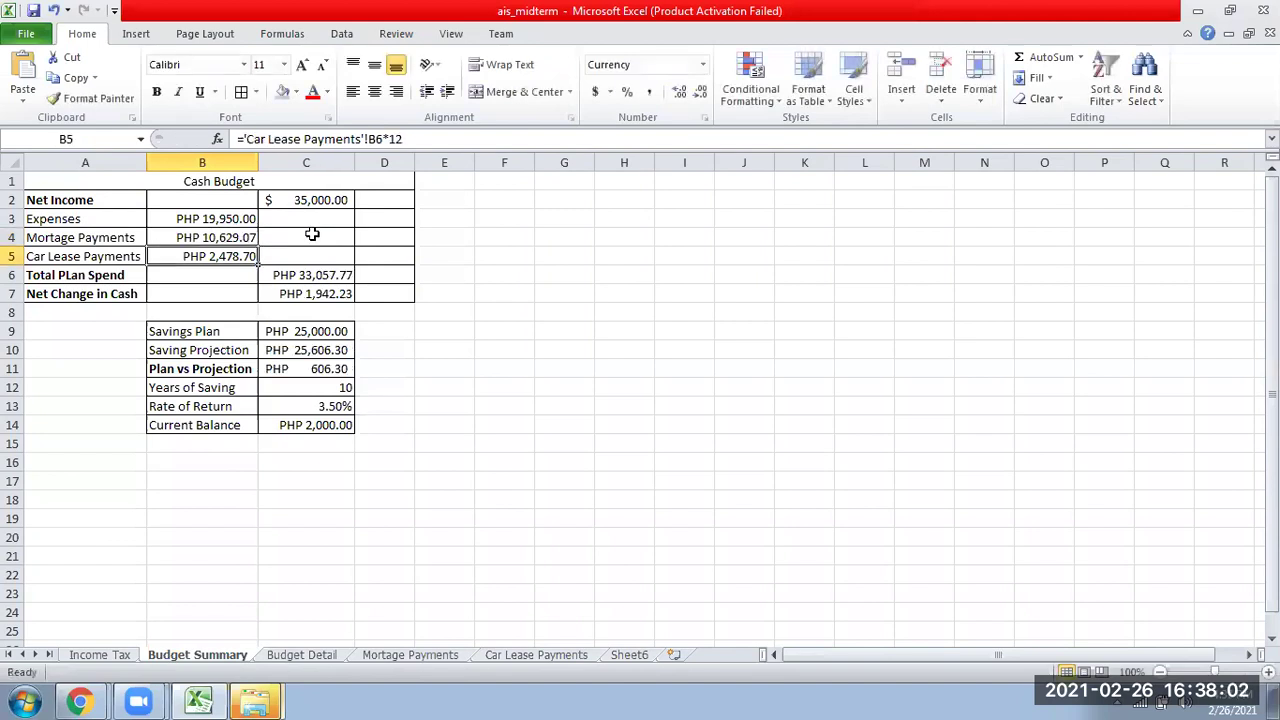
Step: Re-enter the Car Lease Payments formula in B5 as the annualized monthly payment, ='Car Lease Payments'!B6*12
{"action": "type", "text": "="}
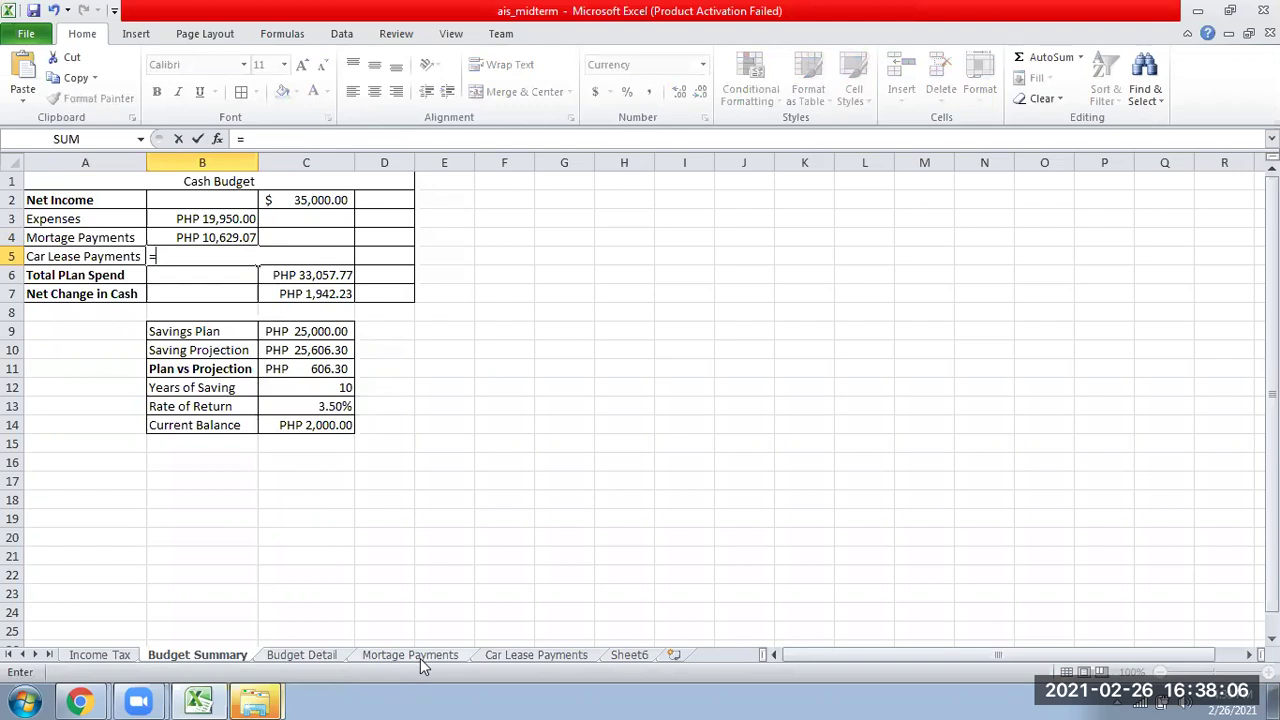
{"action": "left_click", "coordinate": [531, 657]}
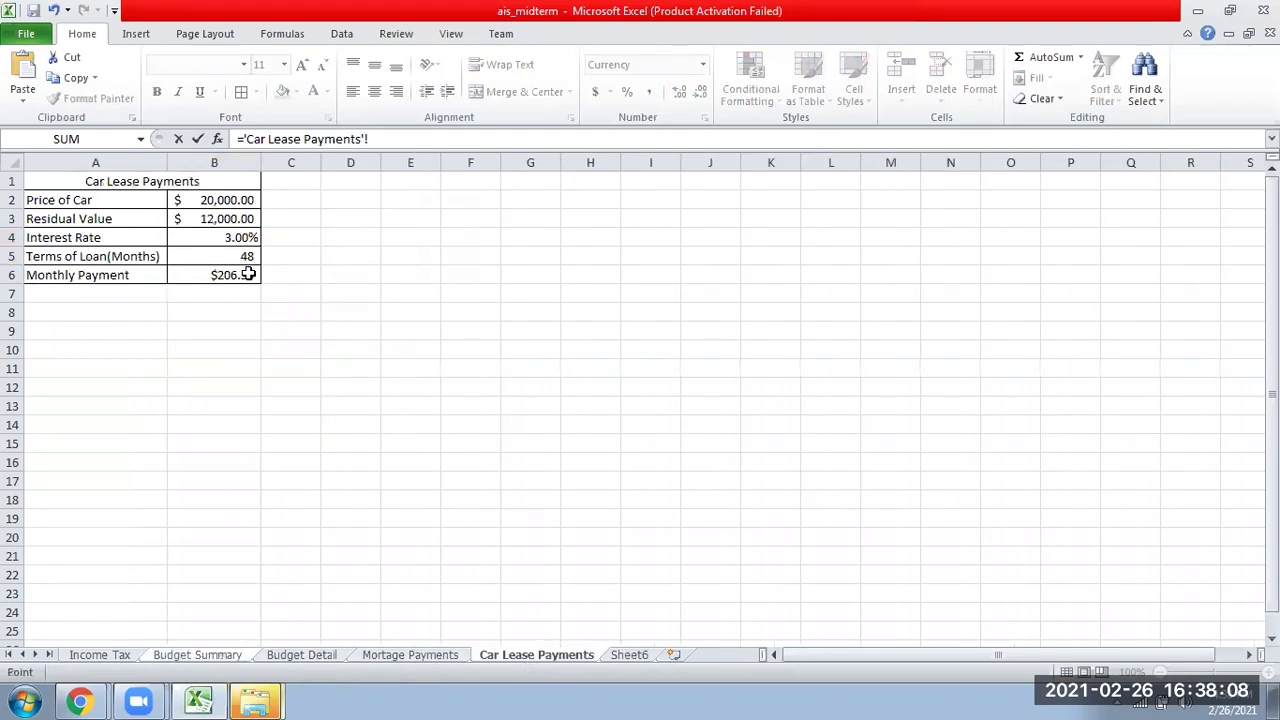
{"action": "left_click", "coordinate": [240, 275]}
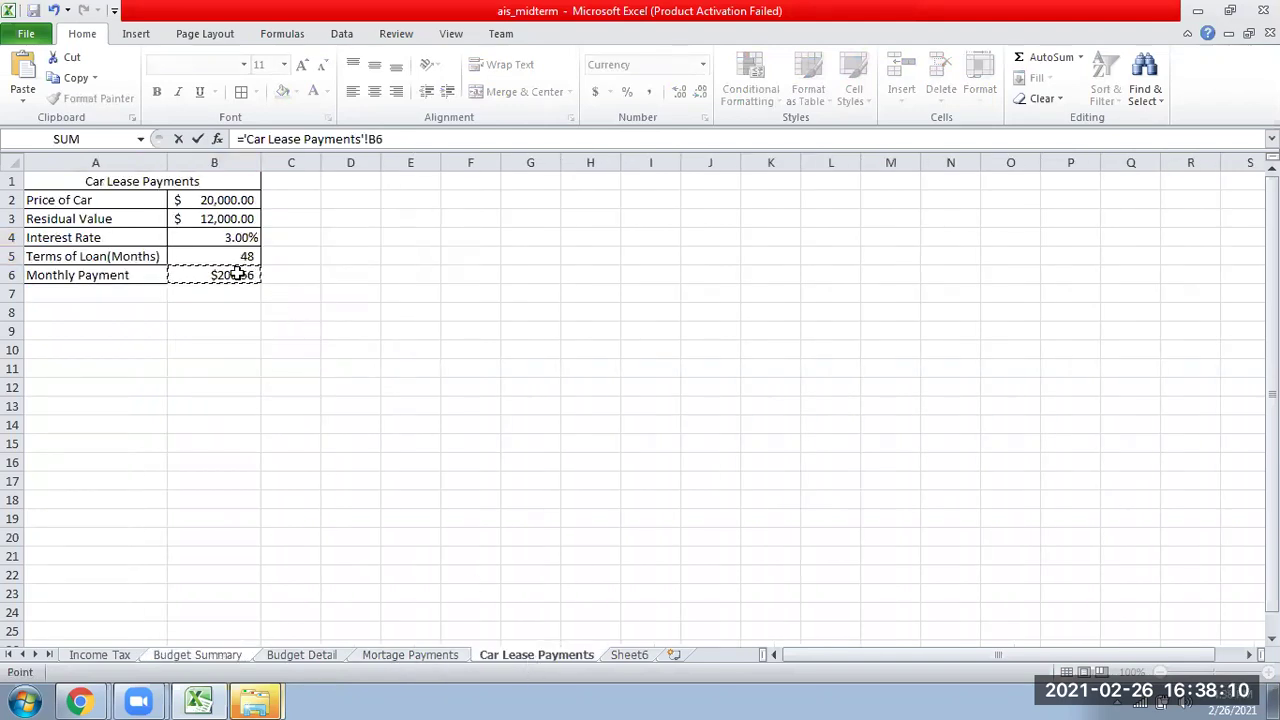
{"action": "key", "text": "Return"}
{"action": "left_click", "coordinate": [231, 253]}
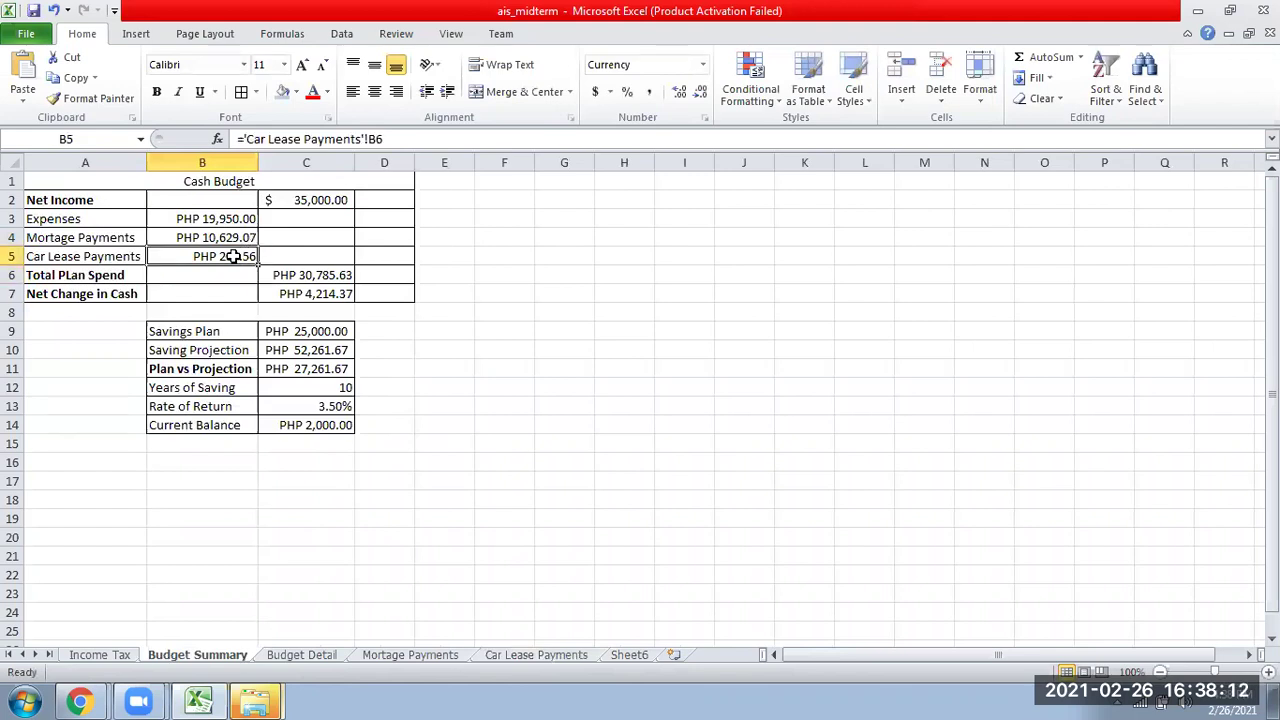
{"action": "double_click", "coordinate": [232, 256]}
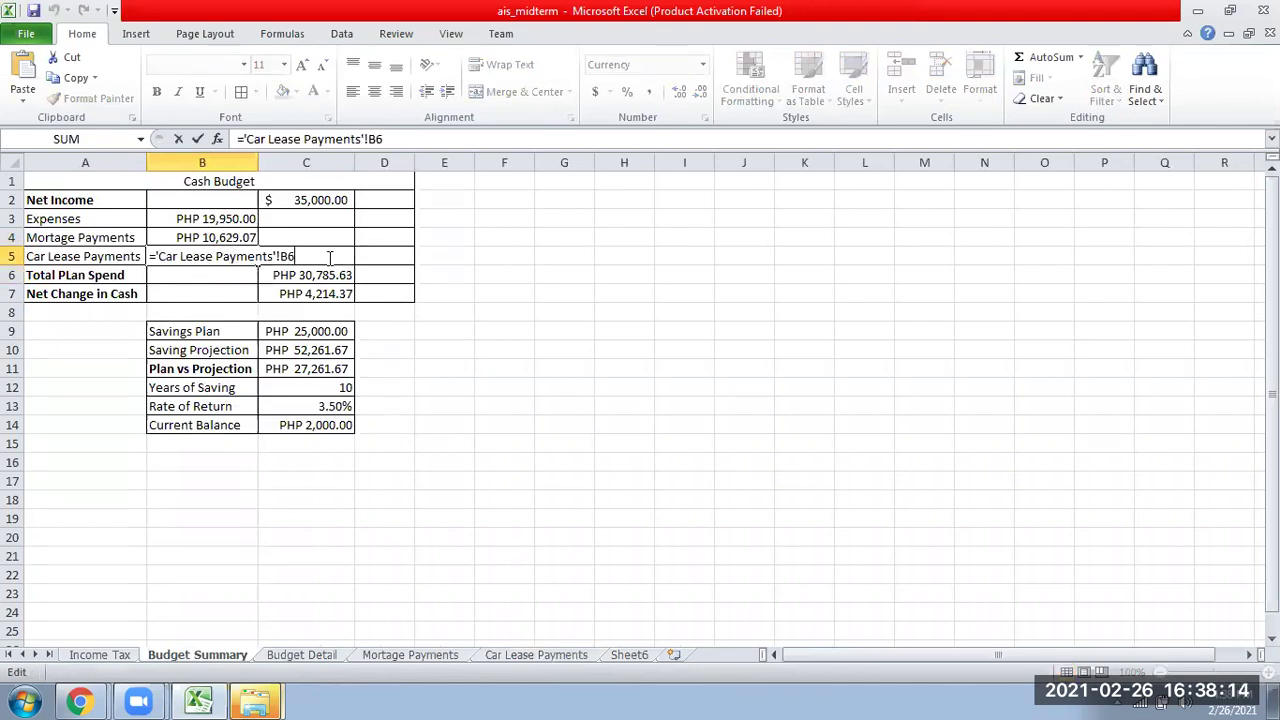
{"action": "type", "text": "*12"}
{"action": "key", "text": "Return"}
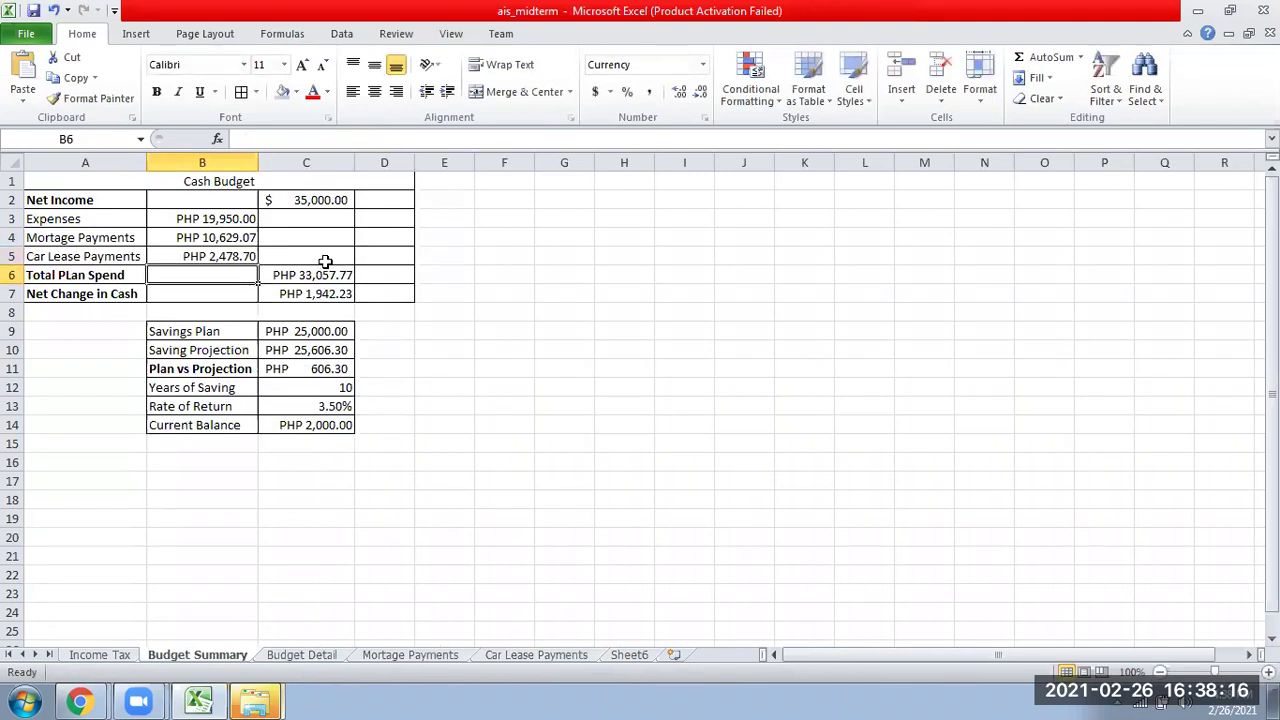
Step: Clear Total Plan Spend and Net Change in Cash (C6:C7), and total the three outlays in C6 with =SUM(B3:B5)
{"action": "left_click_drag", "start_coordinate": [325, 275], "coordinate": [331, 289]}
{"action": "key", "text": "Delete"}
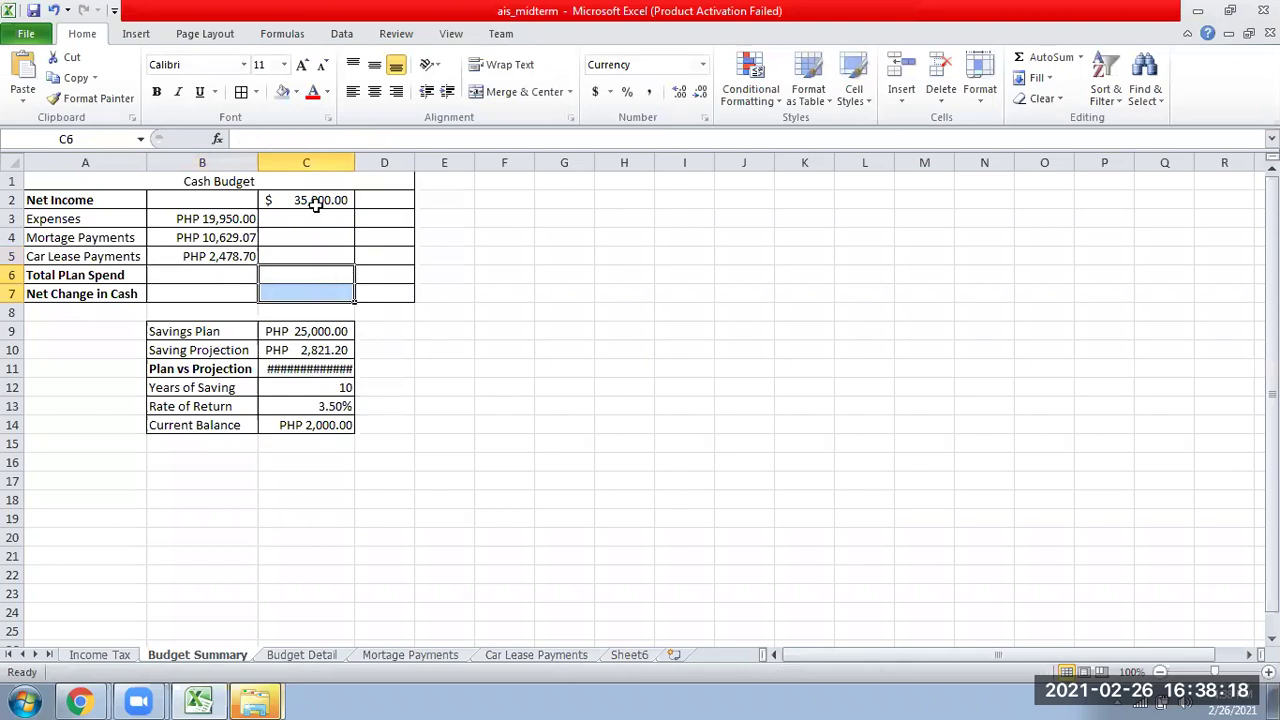
{"action": "left_click", "coordinate": [310, 277]}
{"action": "left_click", "coordinate": [297, 197]}
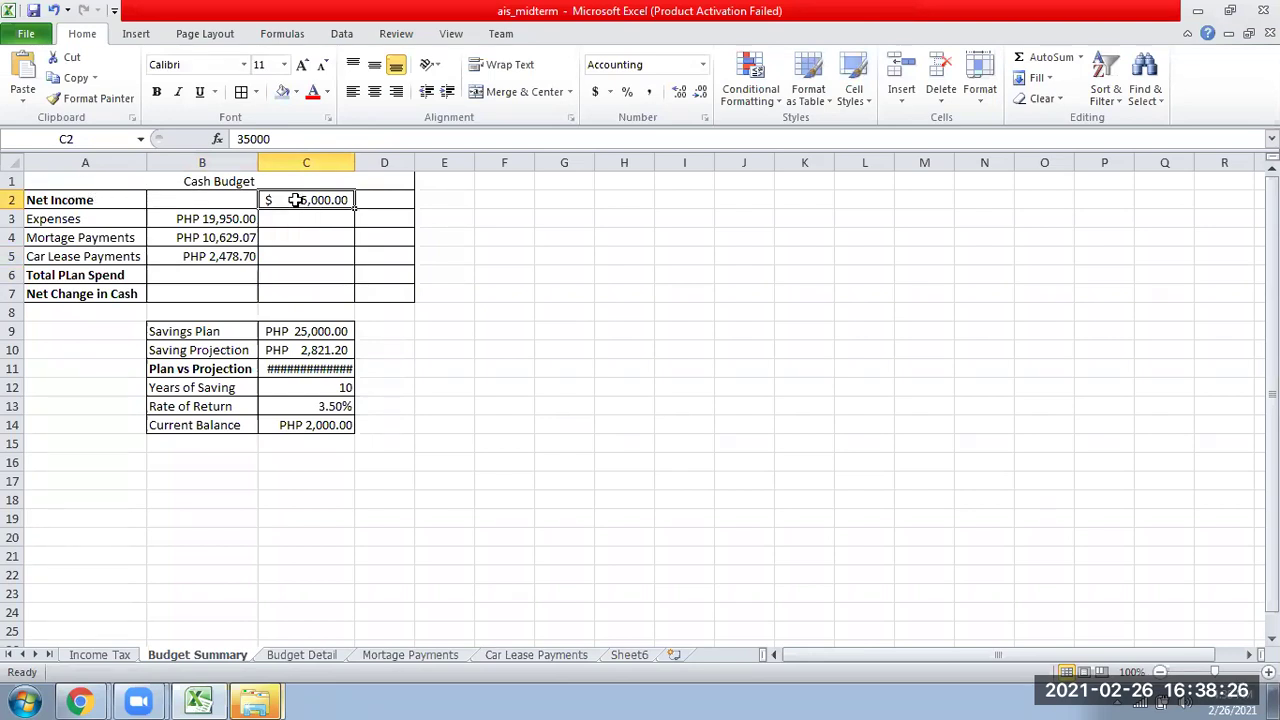
{"action": "left_click", "coordinate": [319, 274]}
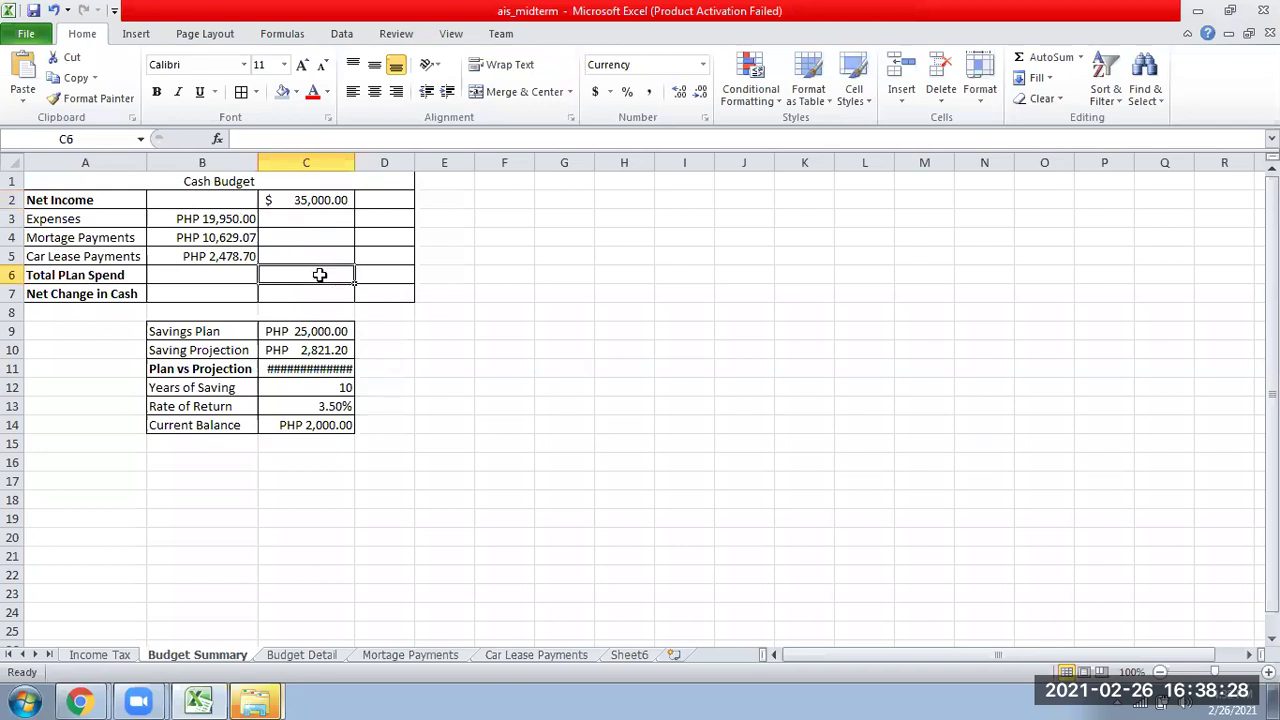
{"action": "type", "text": "="}
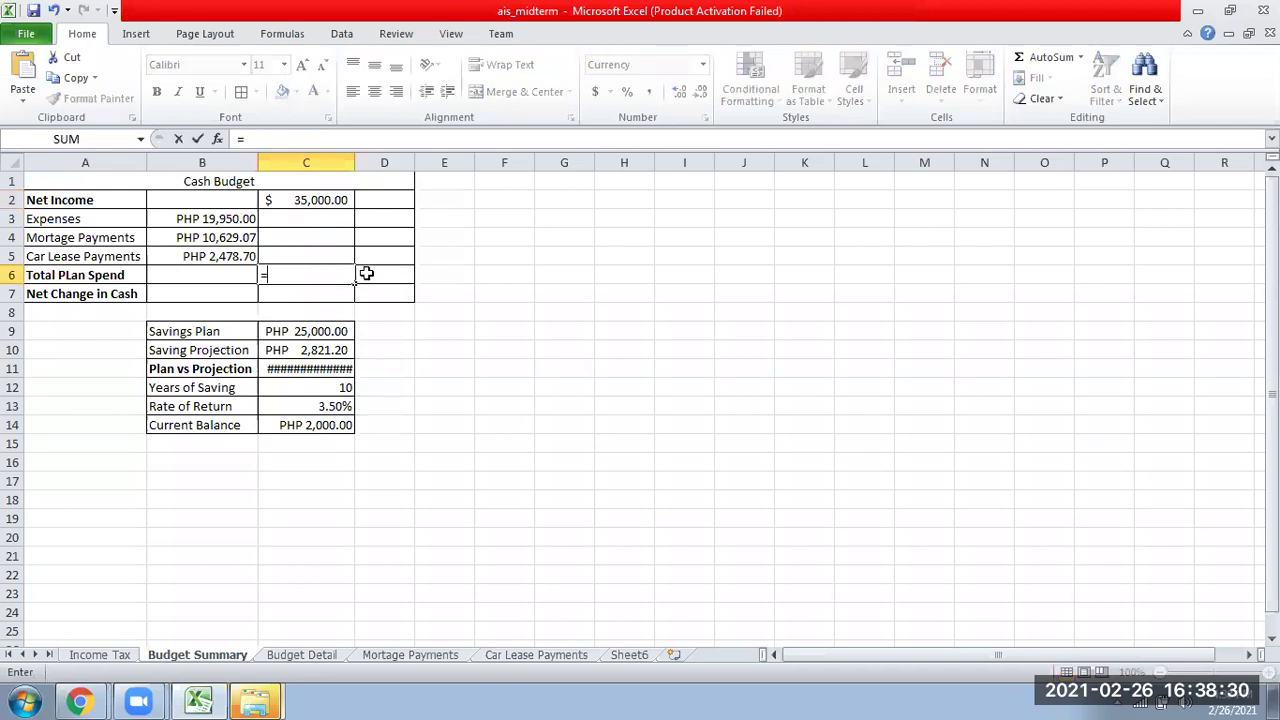
{"action": "left_click", "coordinate": [197, 139]}
{"action": "left_click", "coordinate": [1034, 57]}
{"action": "left_click_drag", "start_coordinate": [226, 218], "coordinate": [220, 260]}
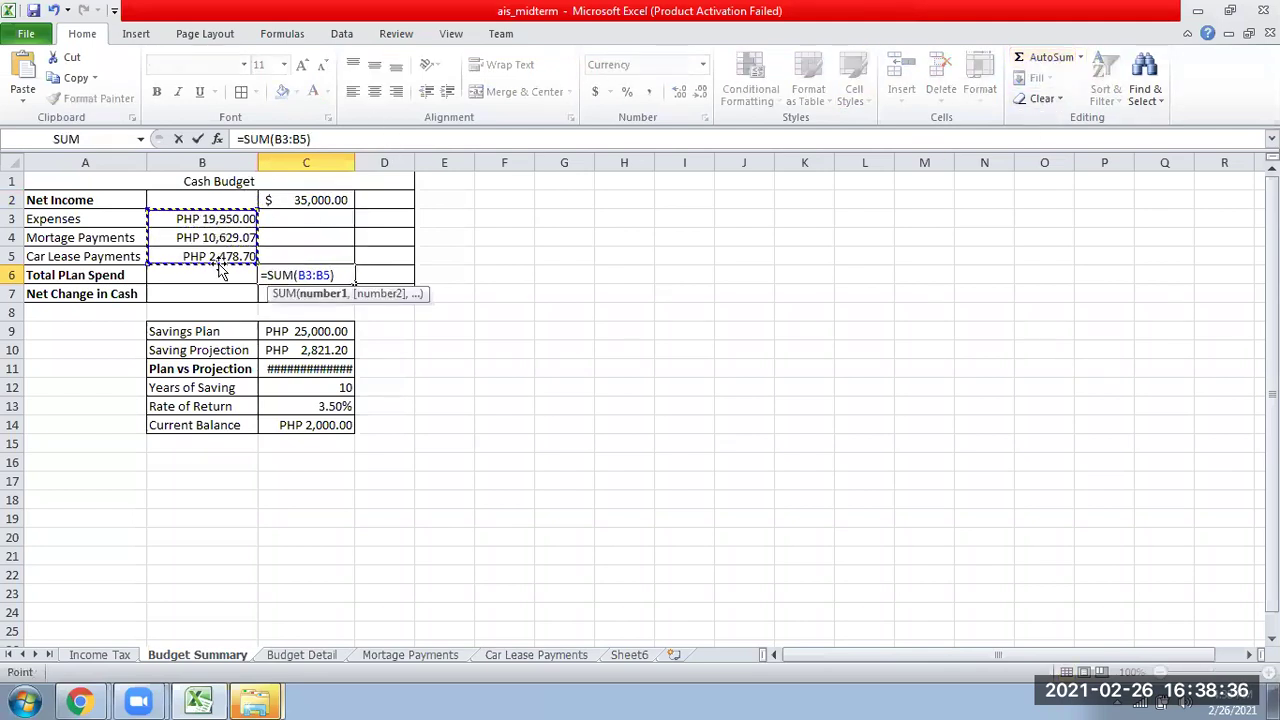
{"action": "key", "text": "Return"}
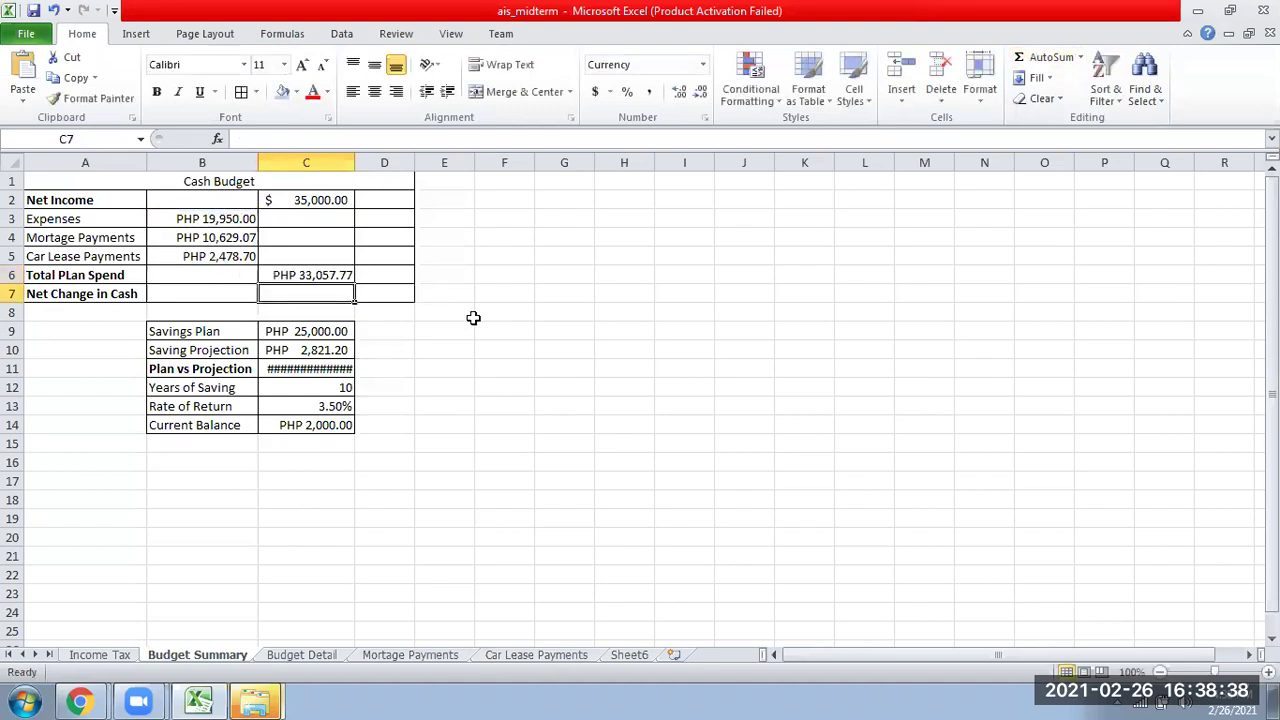
Step: Calculate Net Change in Cash in C7 as Net Income minus Total Plan Spend, =C2-C6
{"action": "type", "text": "="}
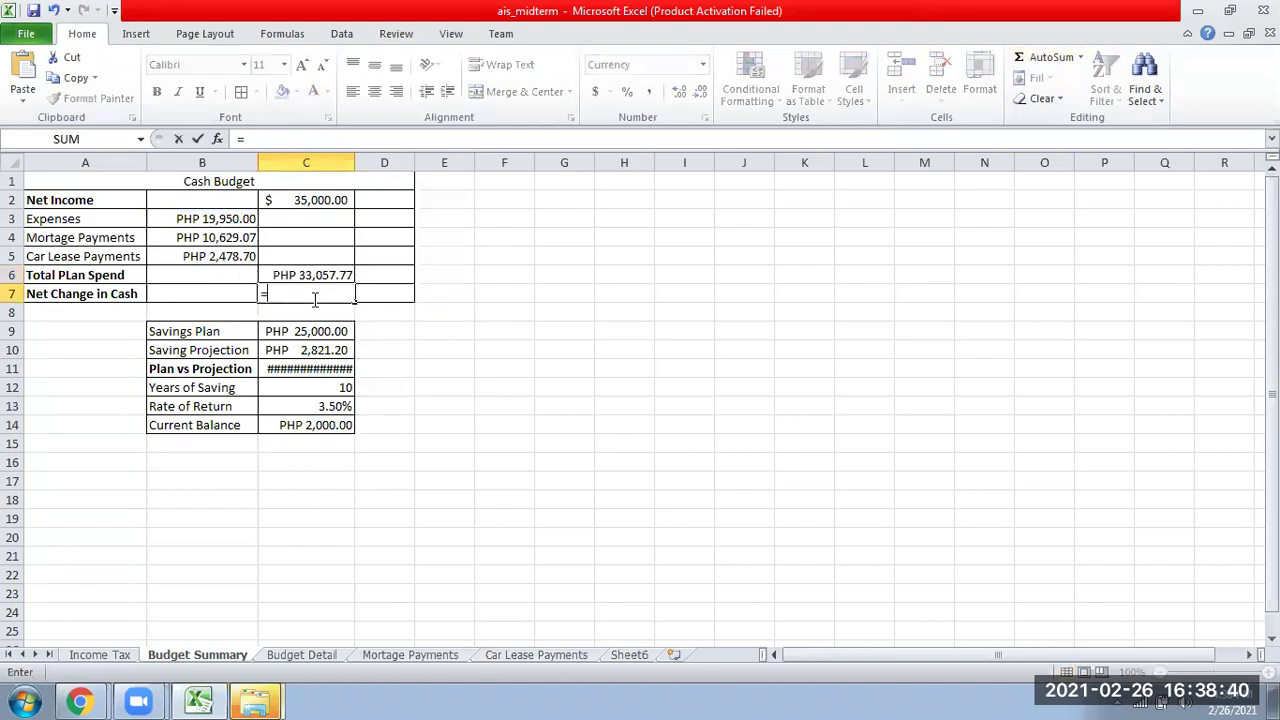
{"action": "left_click", "coordinate": [333, 198]}
{"action": "type", "text": "-"}
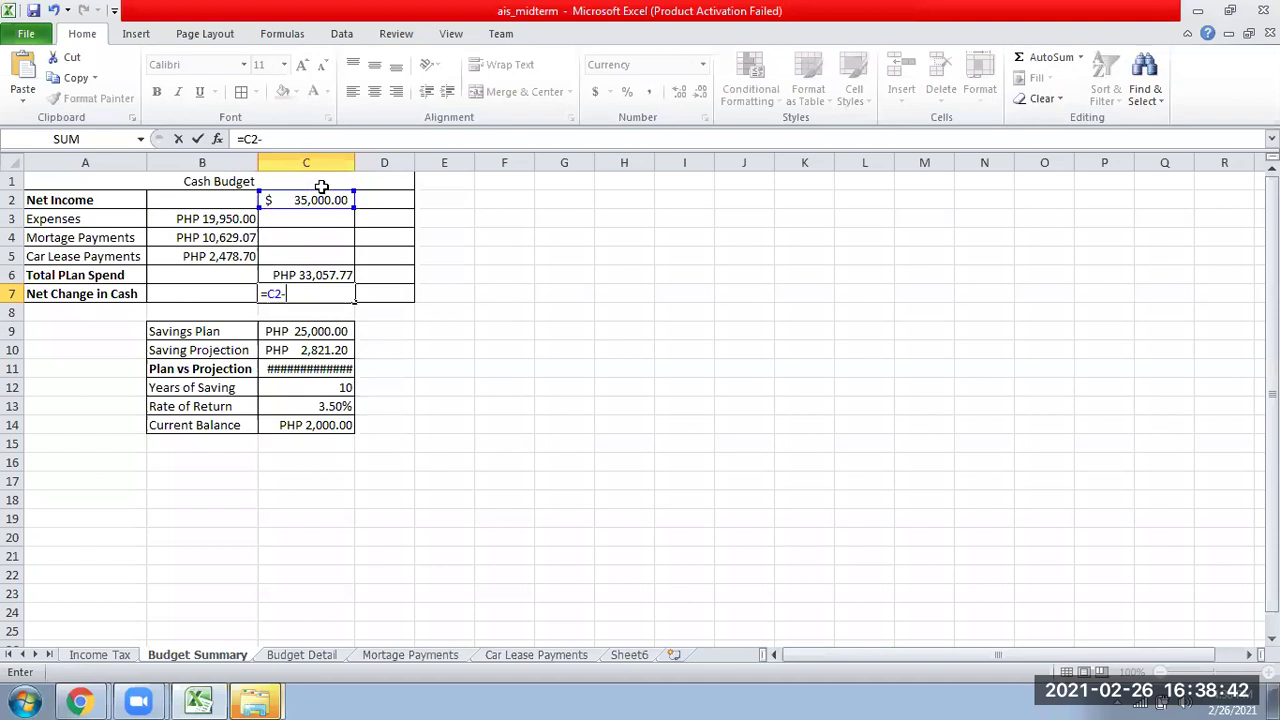
{"action": "left_click", "coordinate": [337, 275]}
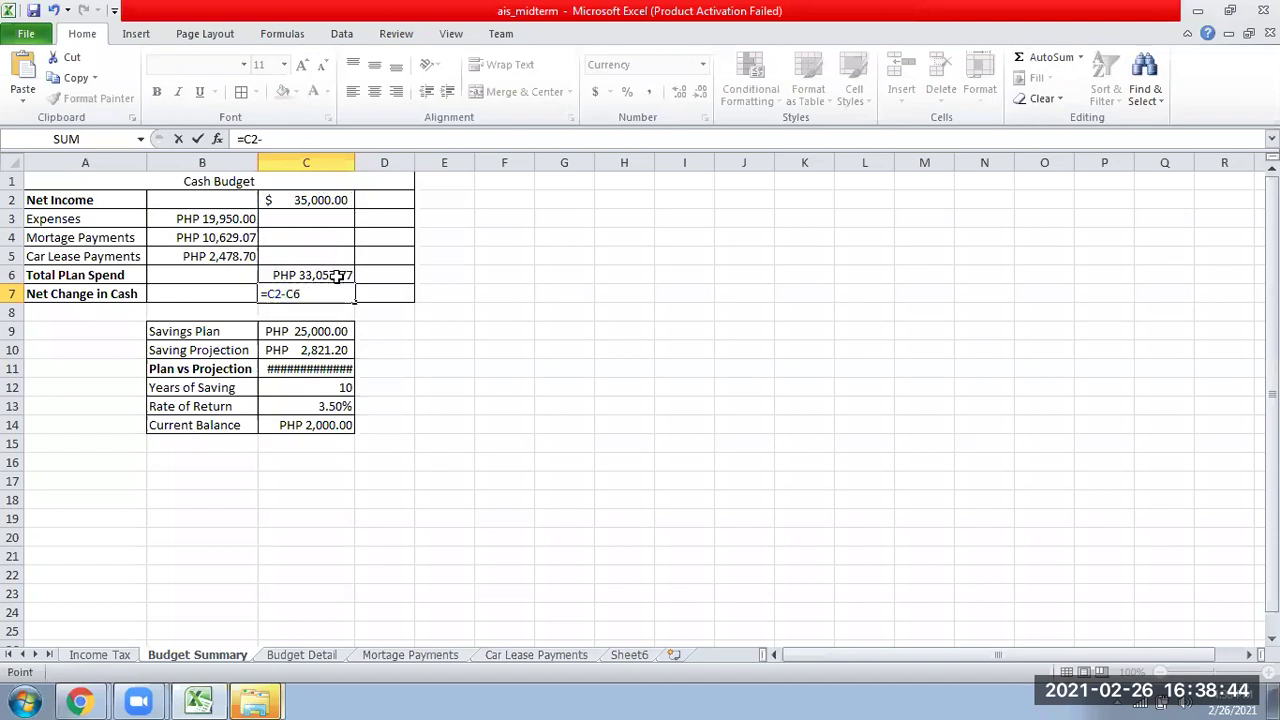
{"action": "key", "text": "Return"}
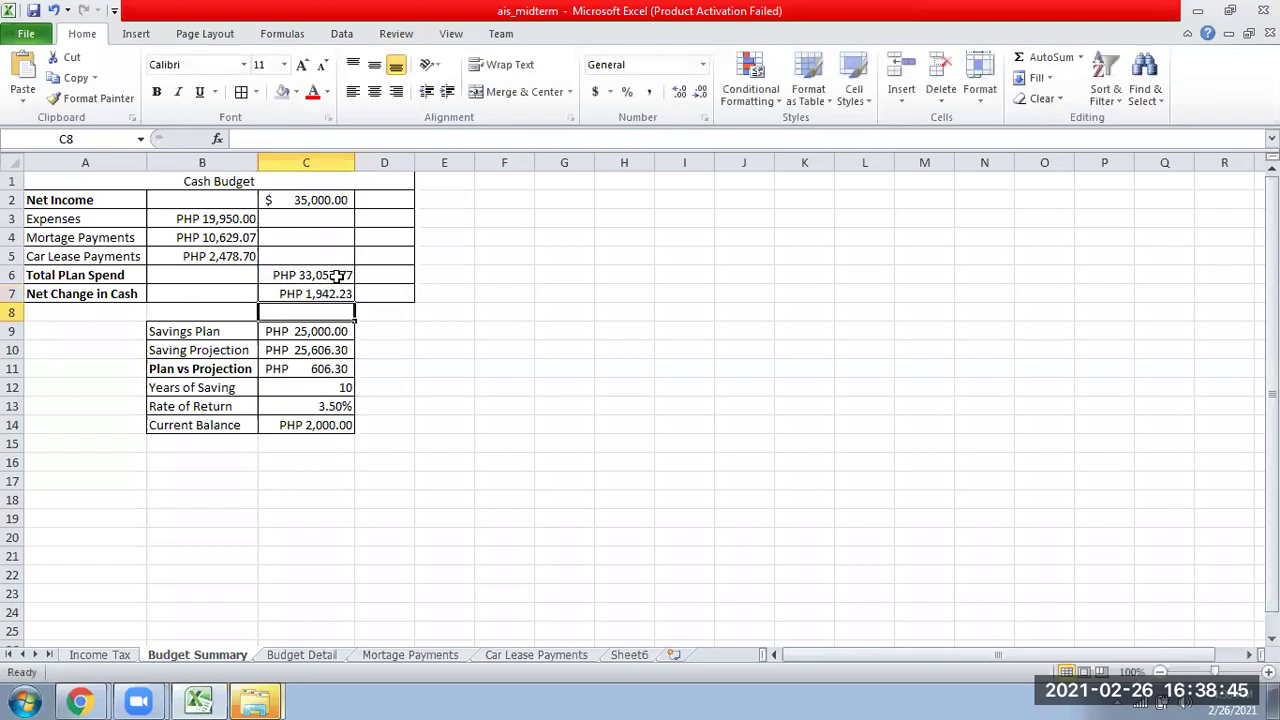
Step: Clear Saving Projection and Plan vs Projection (C10:C11), and review the Savings Plan, Years of Saving, Rate of Return and Current Balance inputs
{"action": "left_click", "coordinate": [313, 358]}
{"action": "left_click_drag", "start_coordinate": [313, 352], "coordinate": [320, 370]}
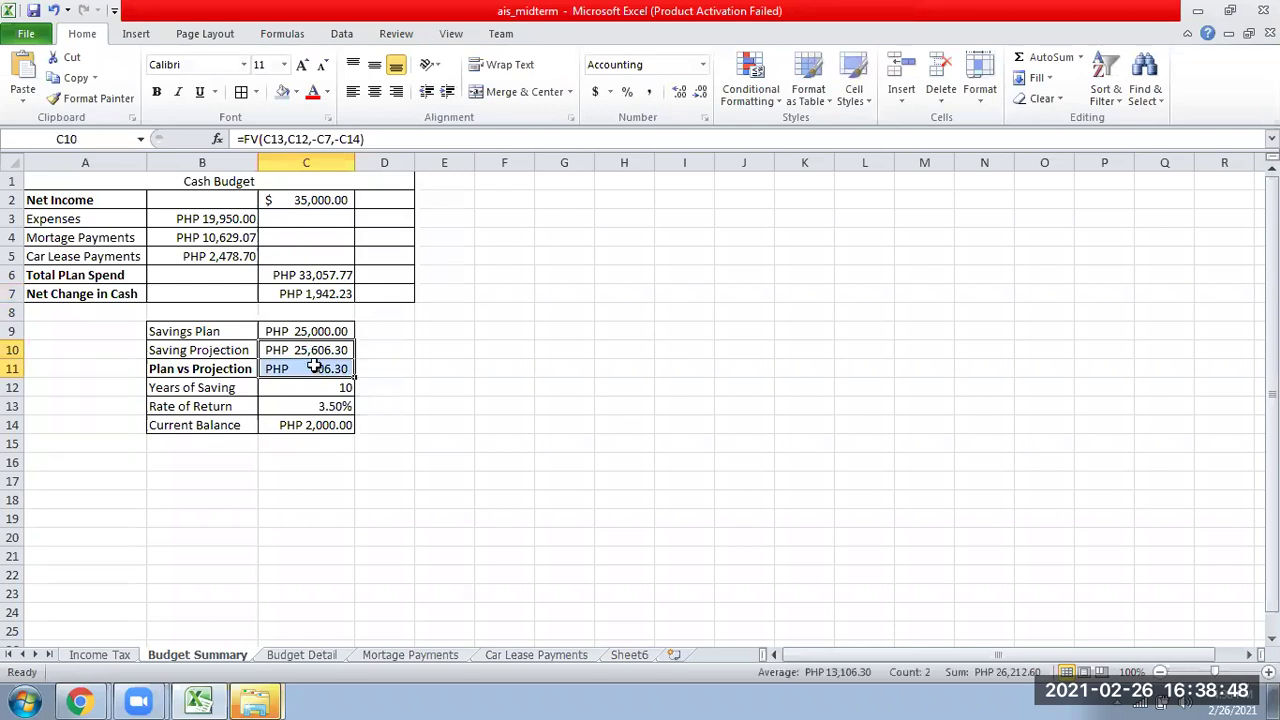
{"action": "key", "text": "Delete"}
{"action": "left_click", "coordinate": [364, 370]}
{"action": "left_click", "coordinate": [228, 331]}
{"action": "left_click", "coordinate": [314, 331]}
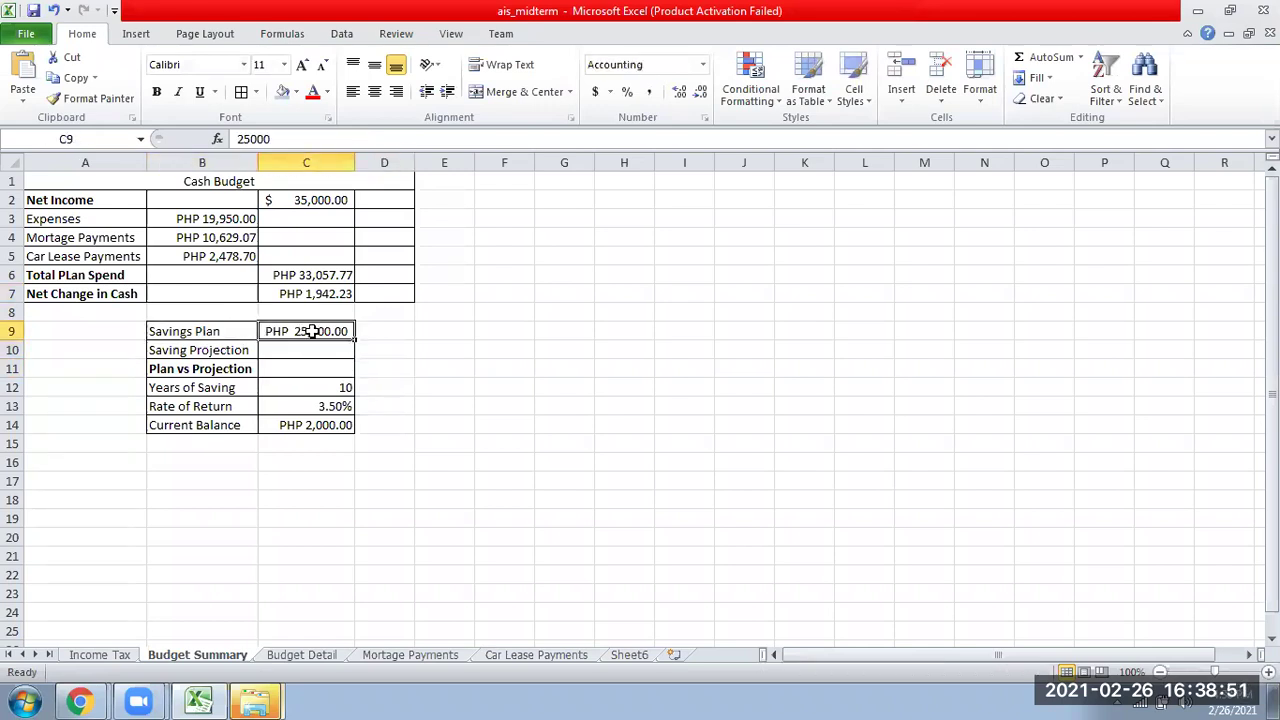
{"action": "left_click", "coordinate": [292, 390]}
{"action": "left_click", "coordinate": [338, 406]}
{"action": "left_click", "coordinate": [315, 428]}
{"action": "left_click", "coordinate": [308, 348]}
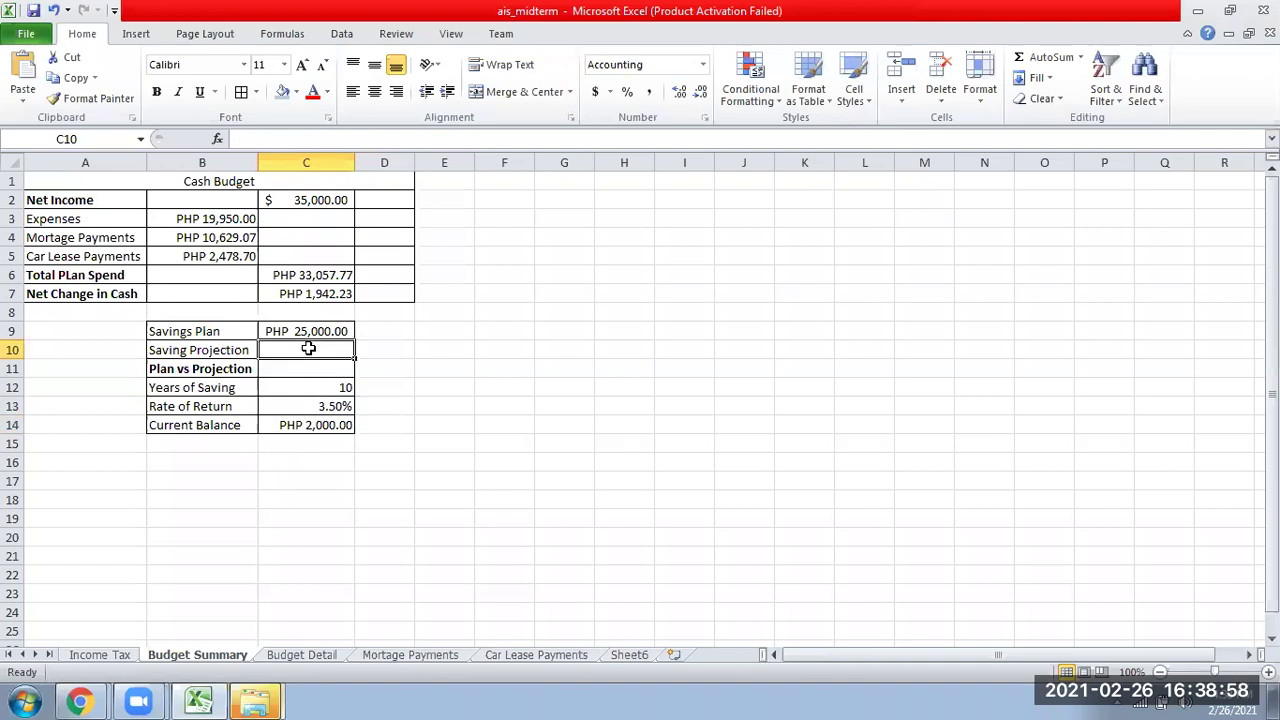
Step: Calculate Saving Projection in C10 as a future value from rate, years, net change in cash and current balance, =FV(C13,C12,-C7,-C14)
{"action": "type", "text": "="}
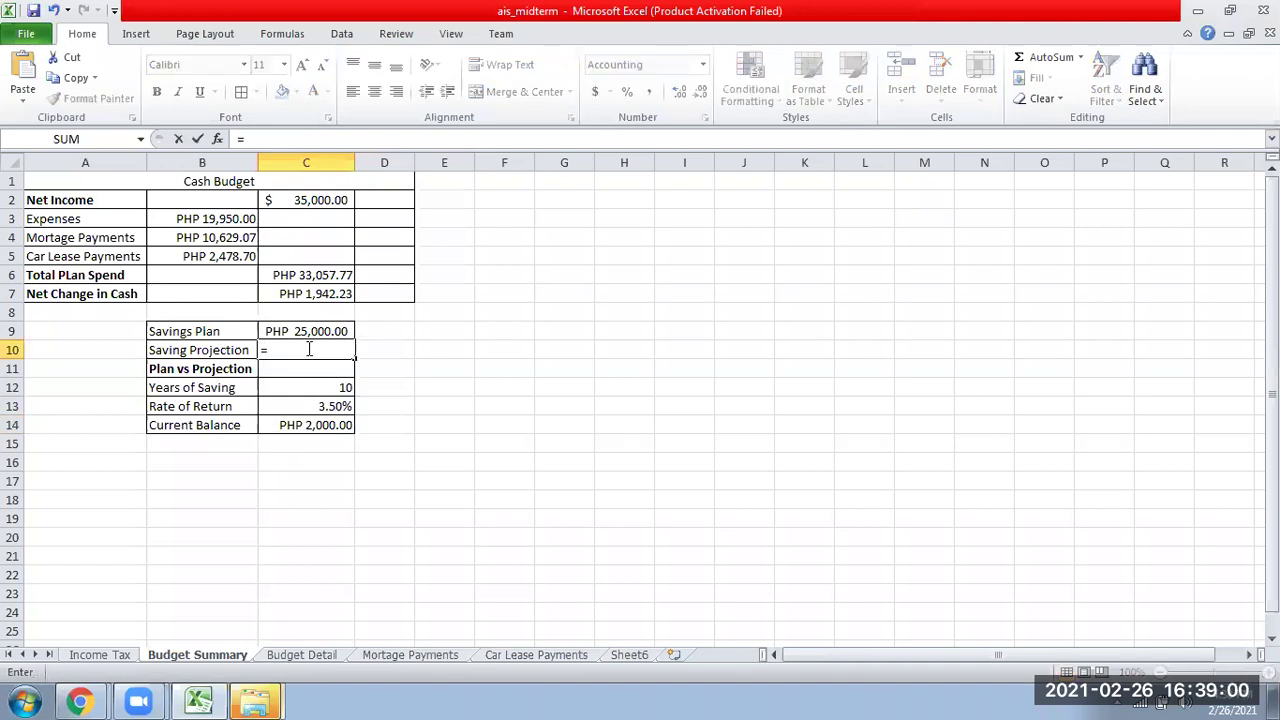
{"action": "type", "text": "FV("}
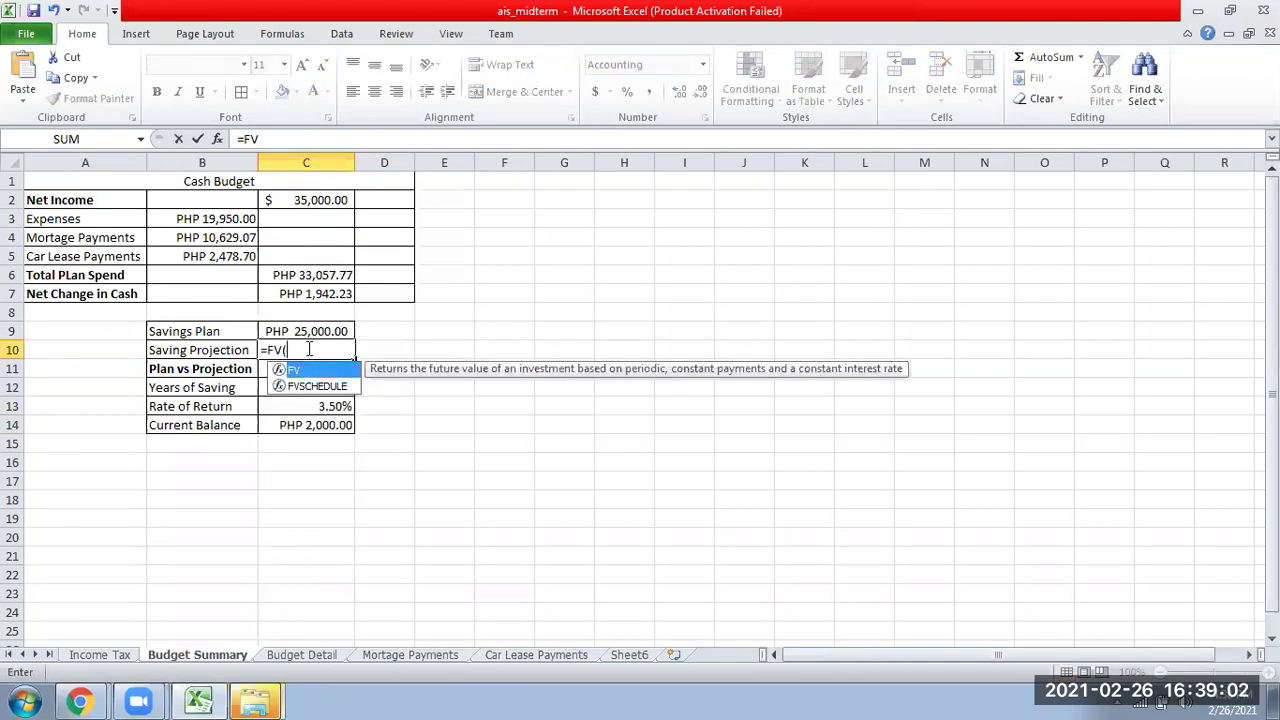
{"action": "left_click", "coordinate": [306, 408]}
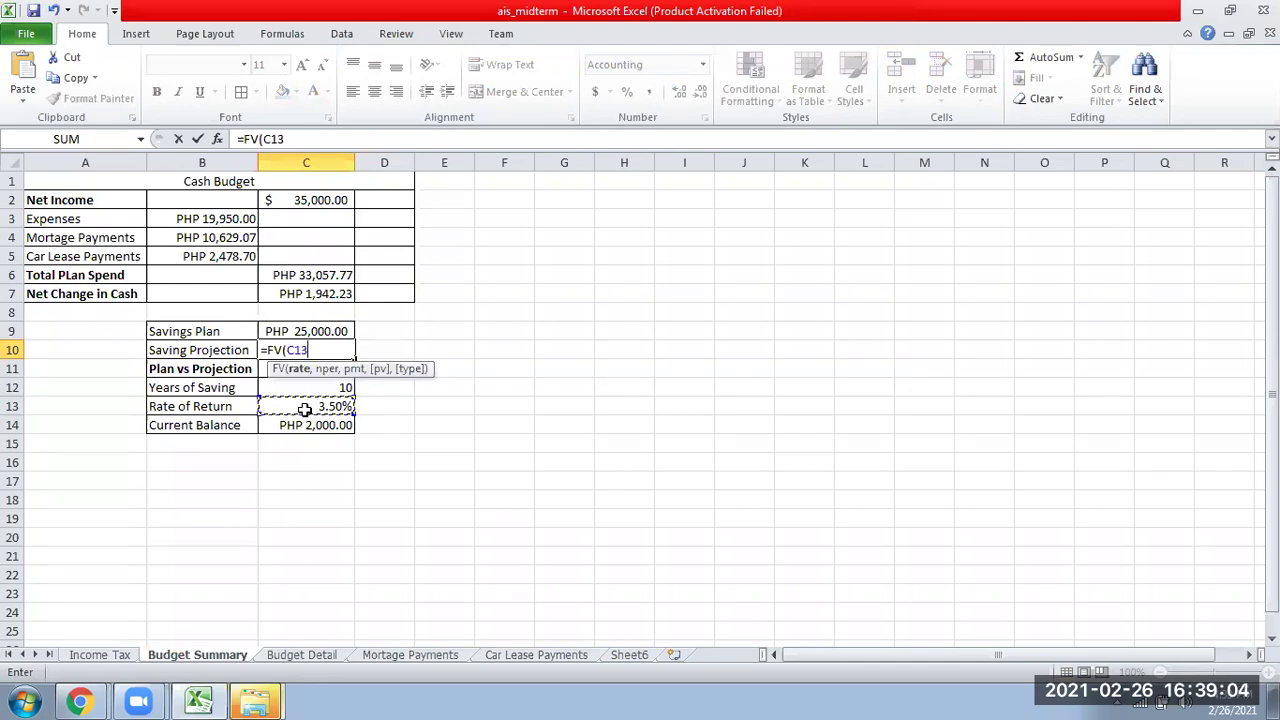
{"action": "type", "text": ","}
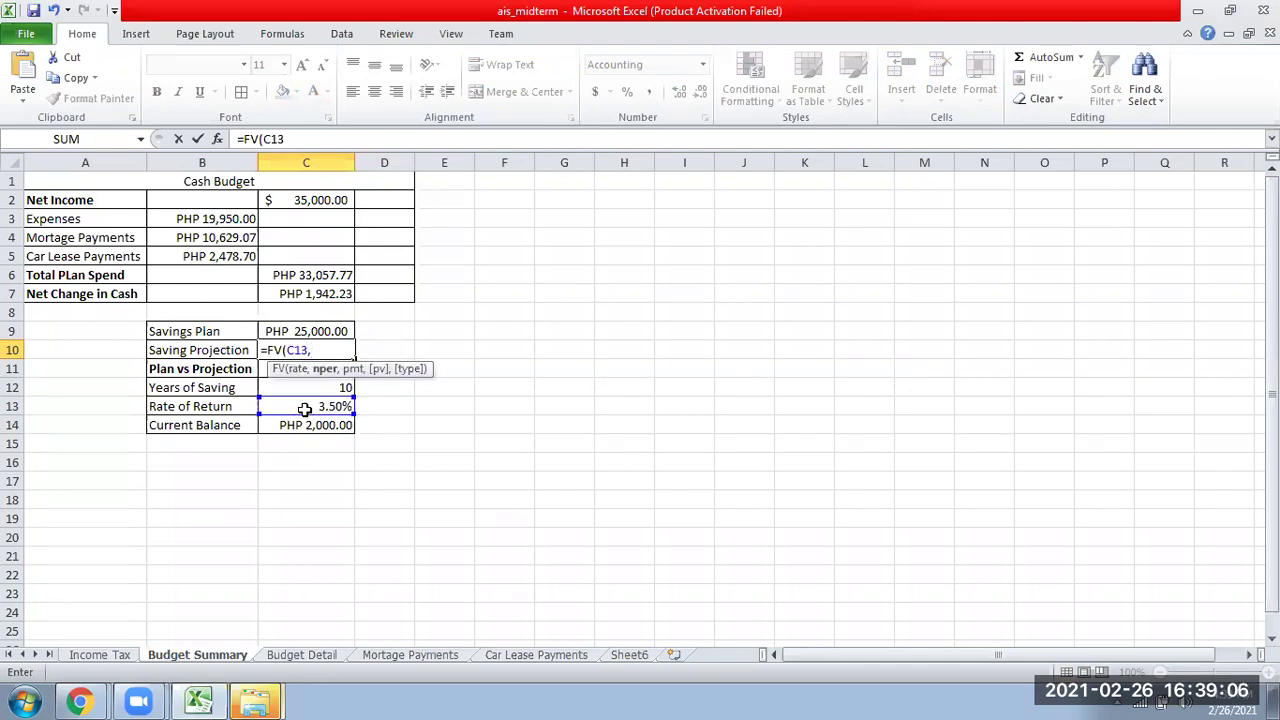
{"action": "left_click", "coordinate": [314, 388]}
{"action": "type", "text": ","}
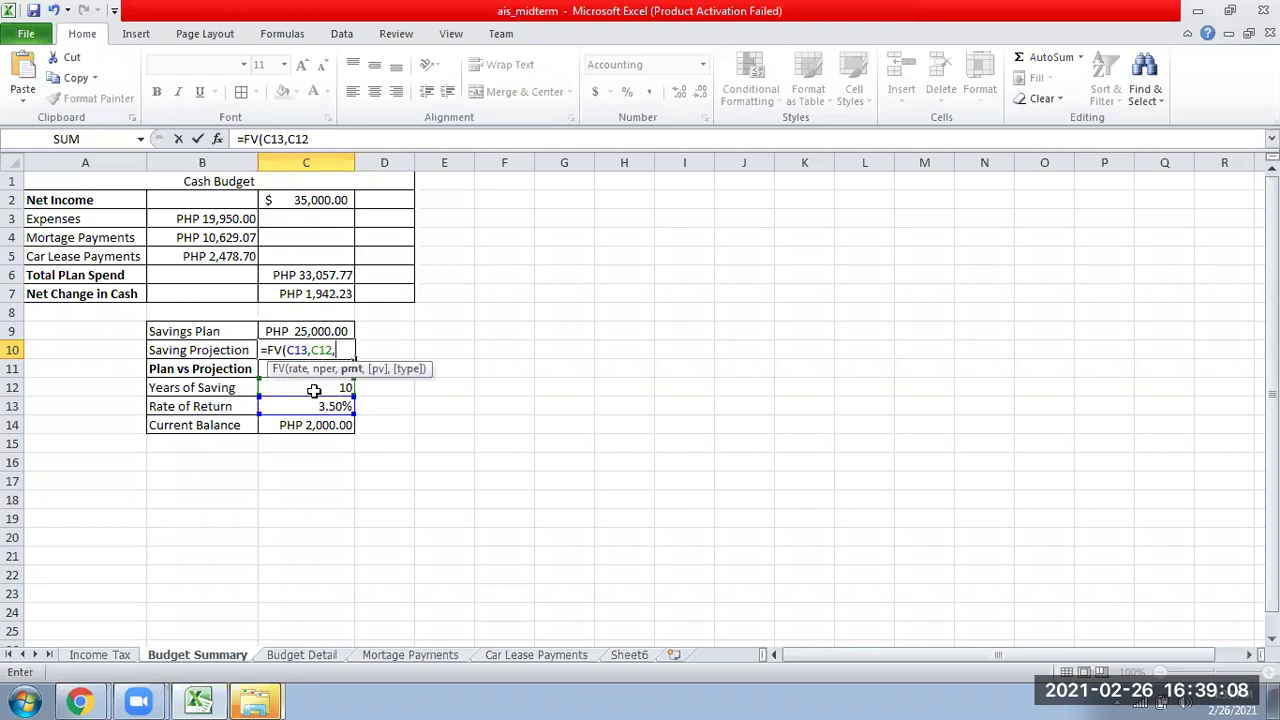
{"action": "type", "text": "-"}
{"action": "left_click", "coordinate": [328, 293]}
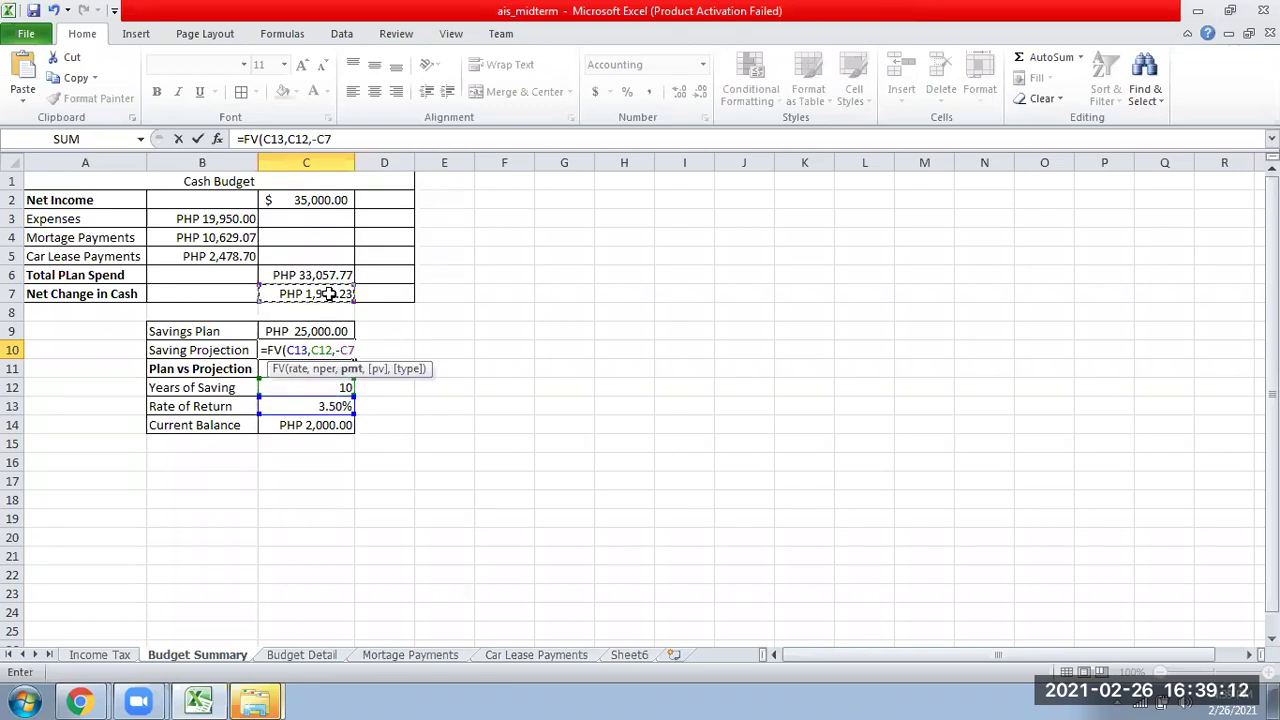
{"action": "type", "text": ",-"}
{"action": "left_click", "coordinate": [314, 425]}
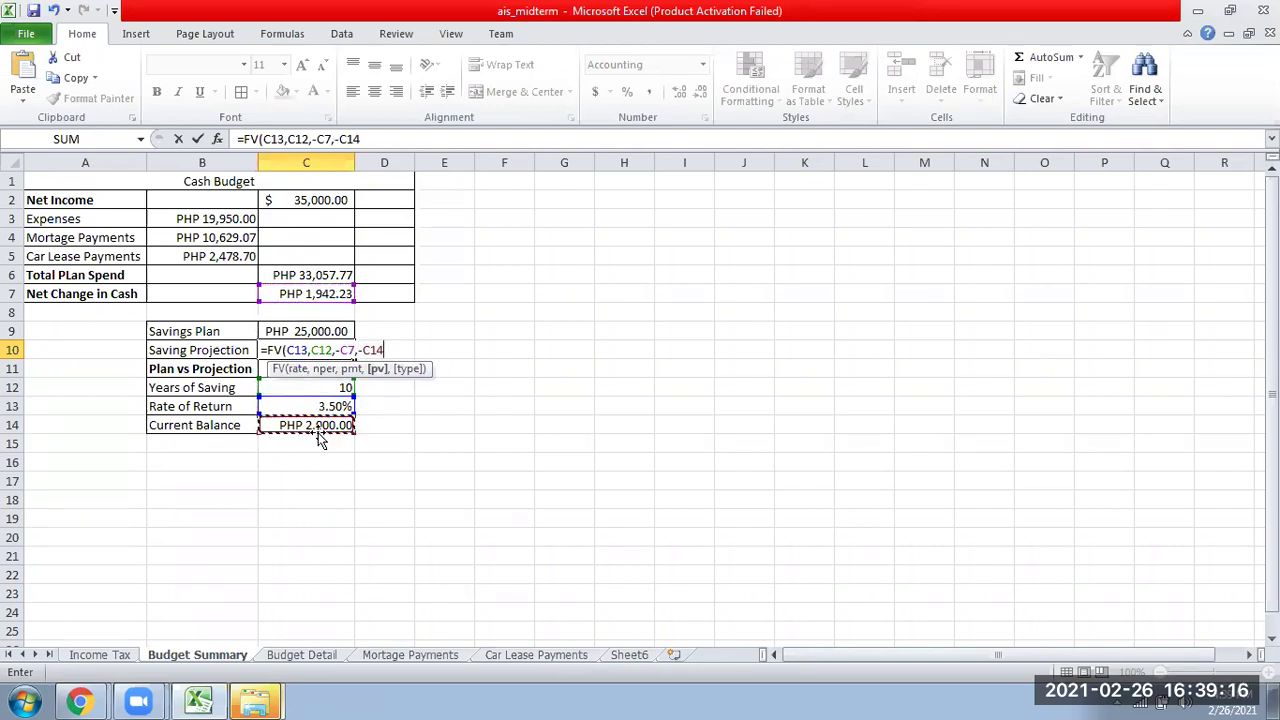
{"action": "type", "text": ")"}
{"action": "key", "text": "Return"}
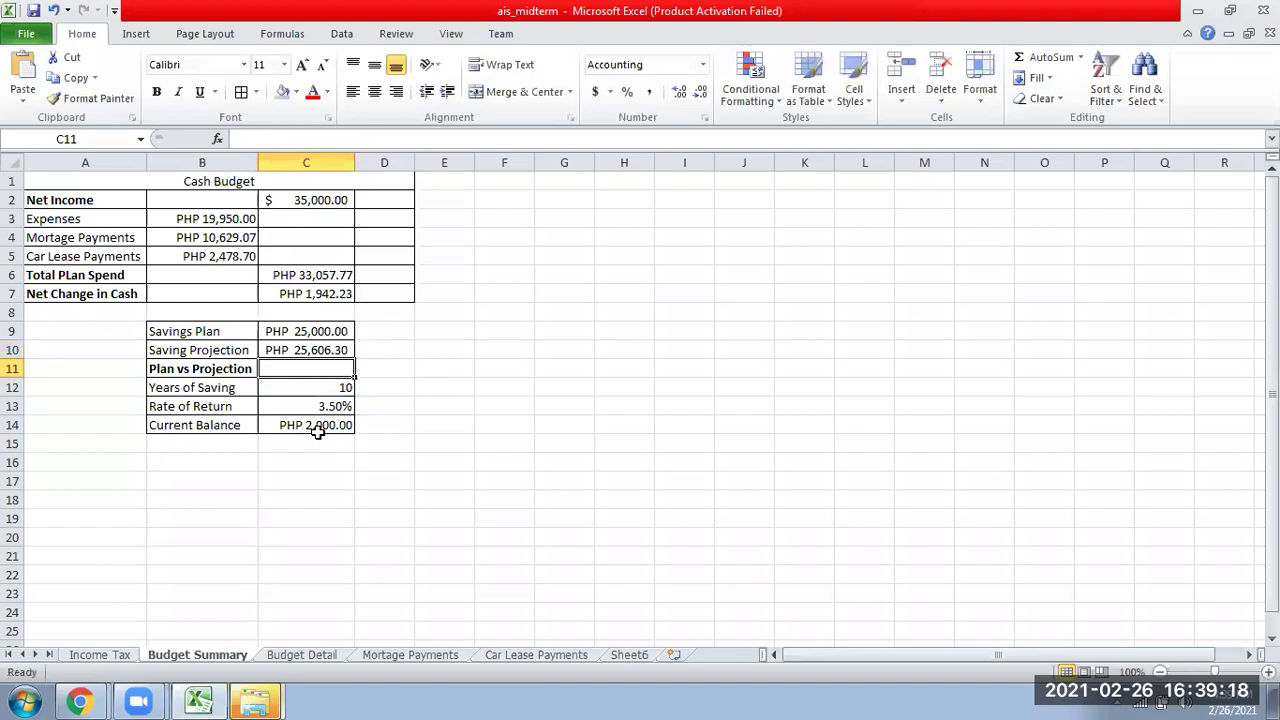
{"action": "left_click", "coordinate": [284, 350]}
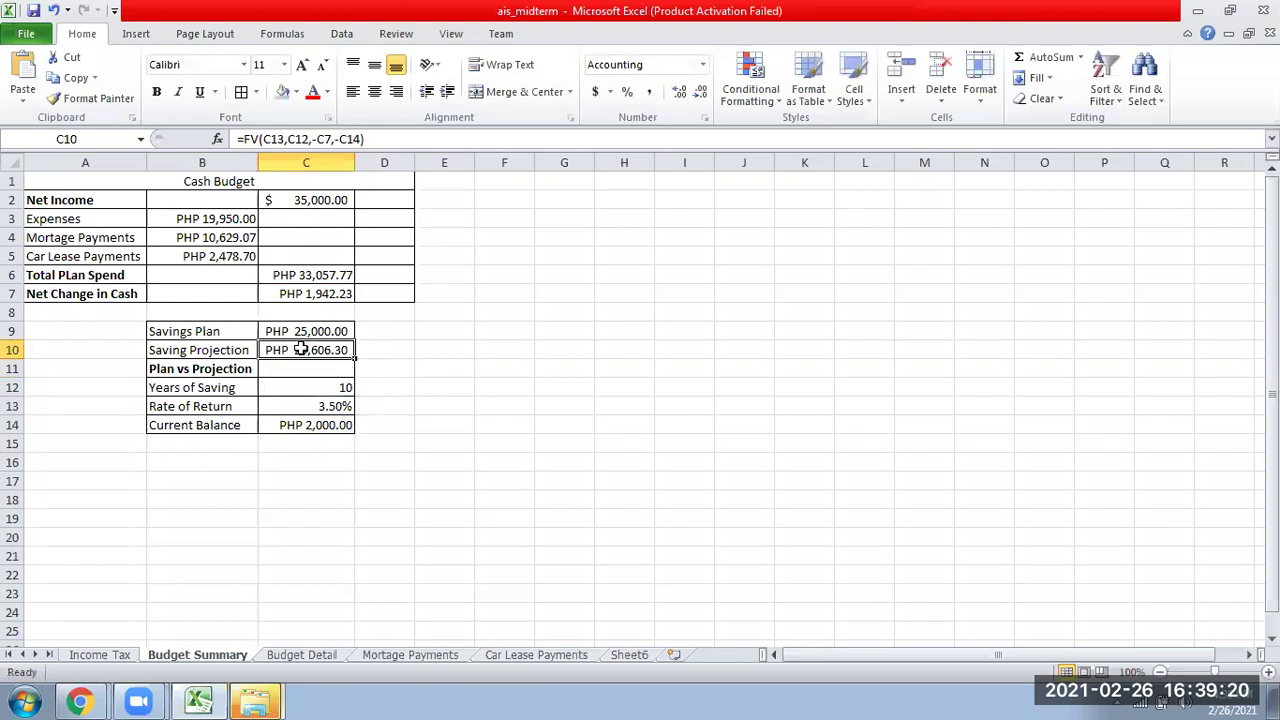
Step: Calculate Plan vs Projection in C11 as Saving Projection minus Savings Plan, =C10-C9
{"action": "left_click", "coordinate": [334, 404]}
{"action": "left_click", "coordinate": [334, 368]}
{"action": "left_click", "coordinate": [340, 350]}
{"action": "left_click", "coordinate": [327, 368]}
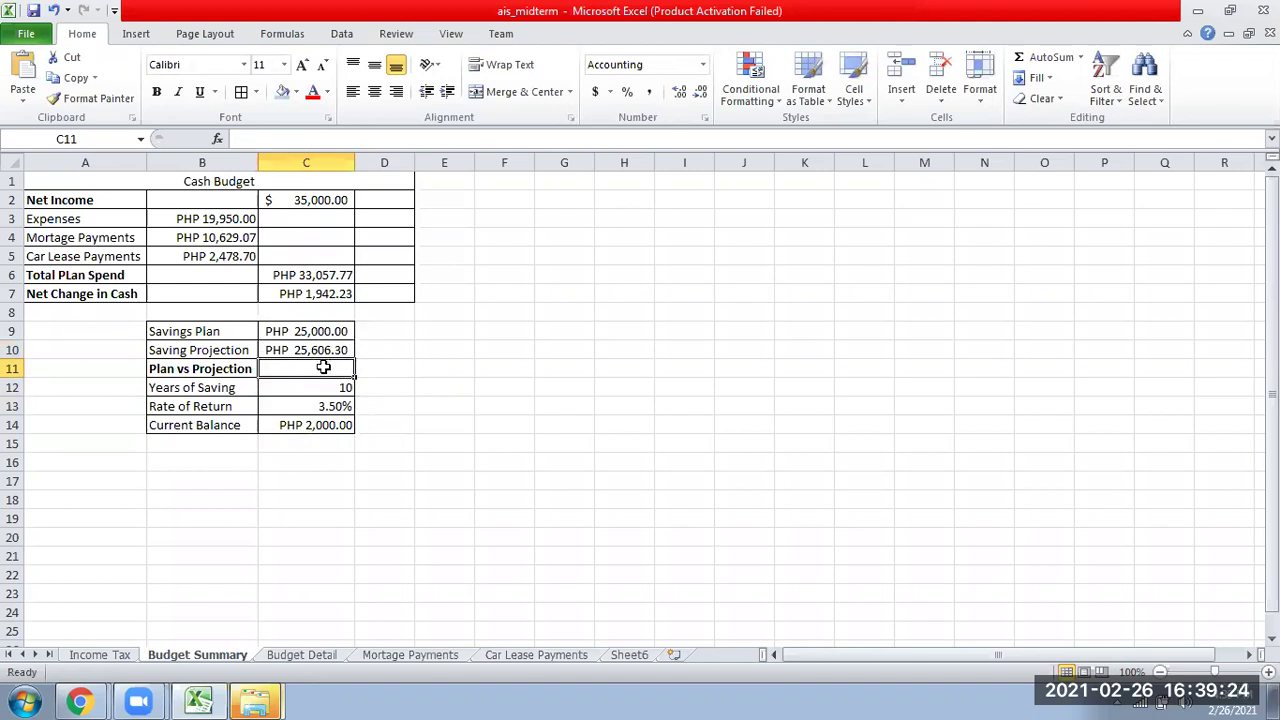
{"action": "type", "text": "="}
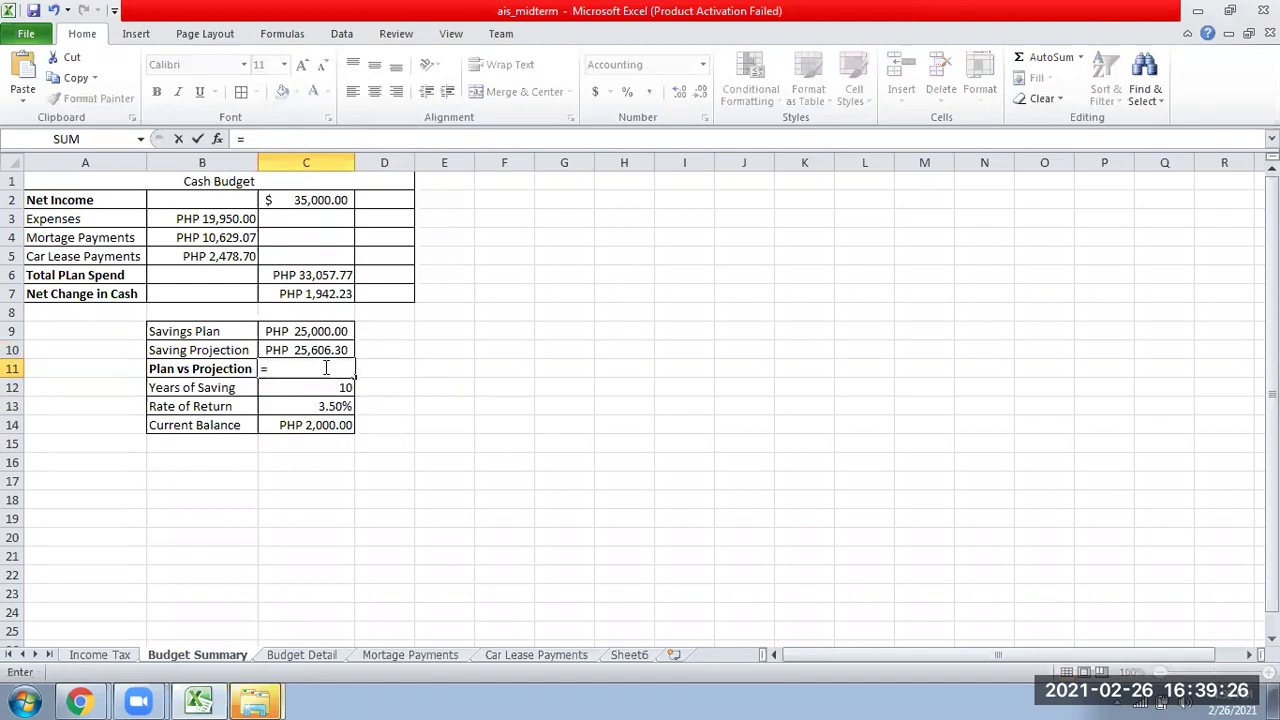
{"action": "left_click", "coordinate": [318, 350]}
{"action": "type", "text": "-"}
{"action": "left_click", "coordinate": [315, 332]}
{"action": "key", "text": "Return"}
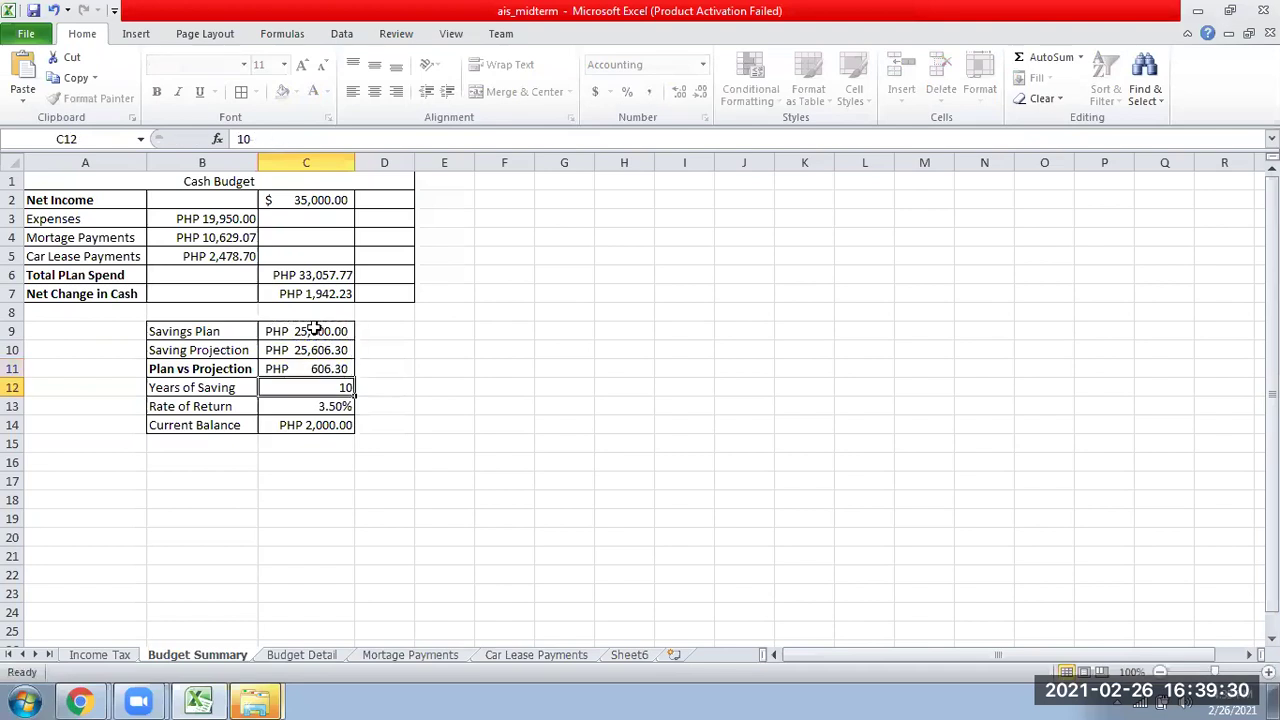
{"action": "left_click_drag", "start_coordinate": [400, 369], "coordinate": [343, 369]}
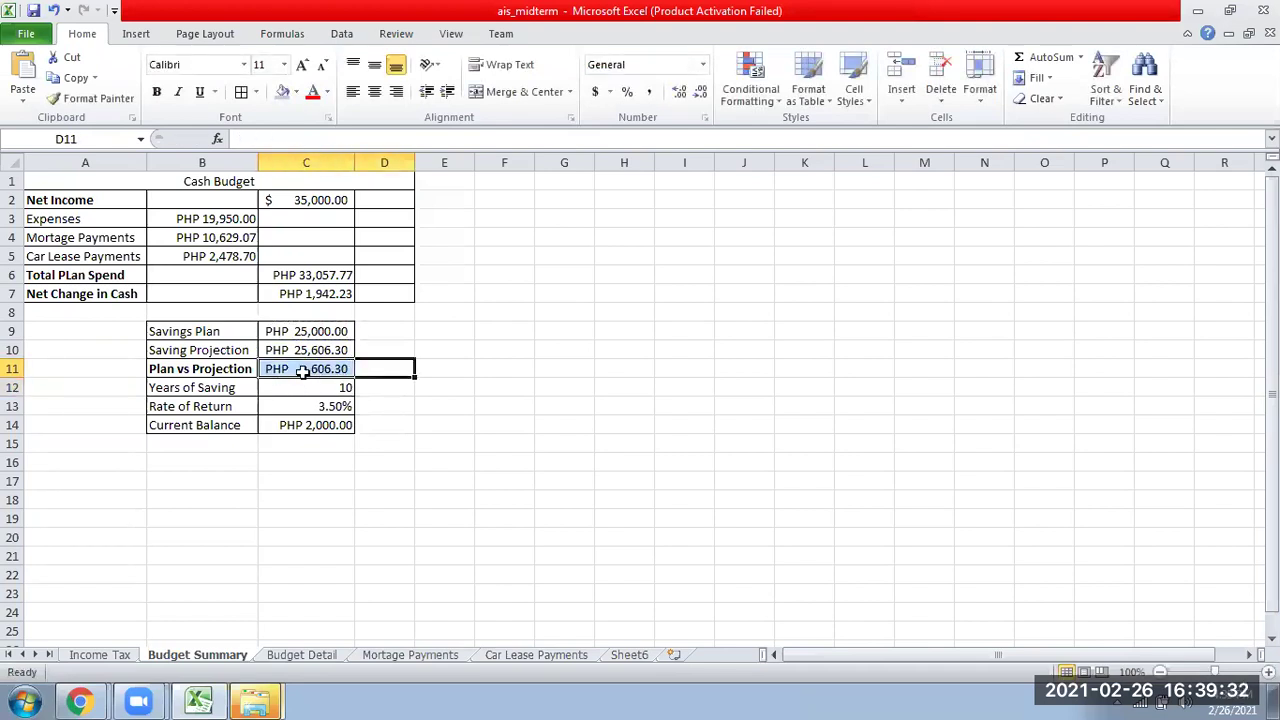
{"action": "left_click", "coordinate": [302, 372]}
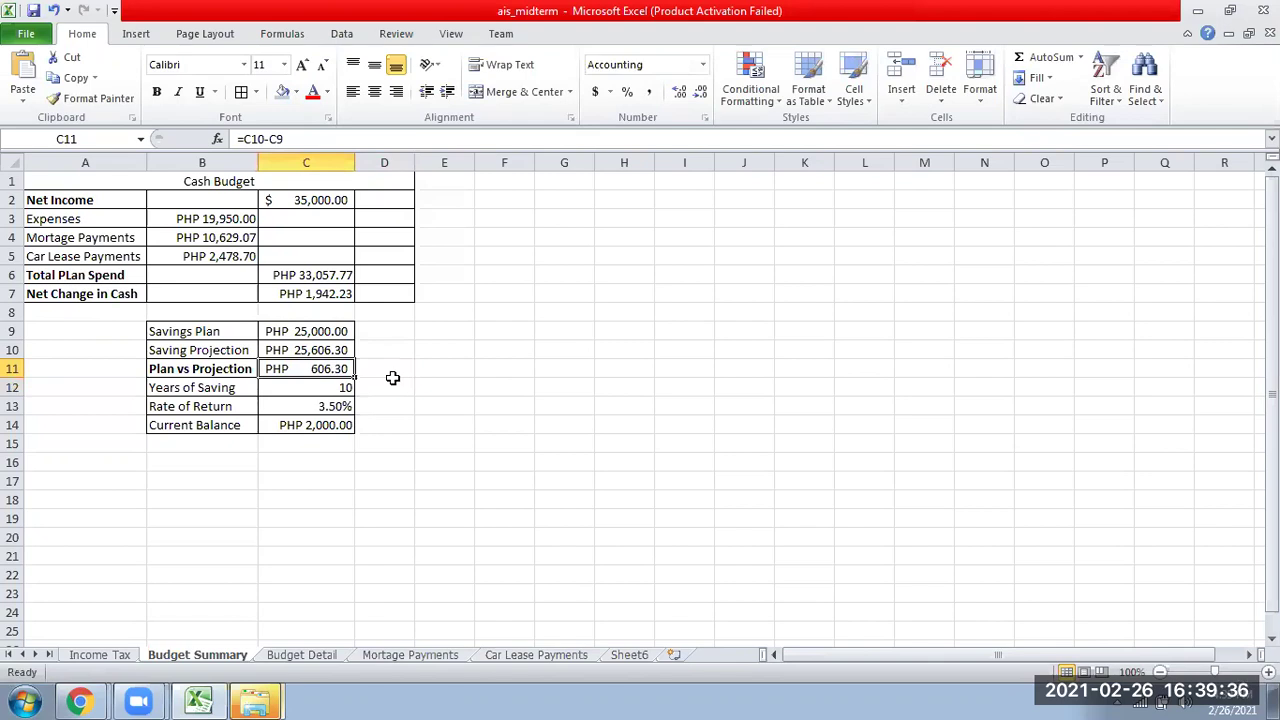
Step: Set the Household Utilities annual spend in D3 of the Budget Detail sheet to 5,000
{"action": "left_click", "coordinate": [443, 655]}
{"action": "left_click", "coordinate": [317, 654]}
{"action": "left_click", "coordinate": [406, 251]}
{"action": "type", "text": "5,000"}
{"action": "key", "text": "Return"}
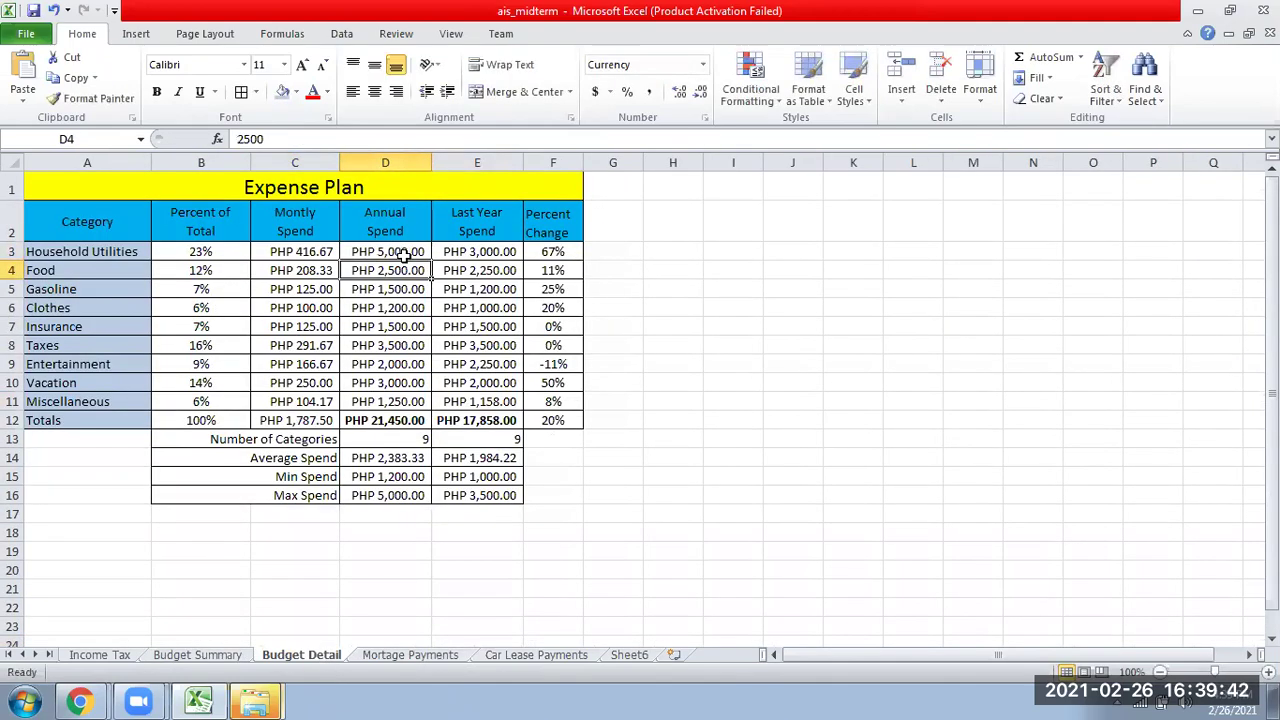
Step: Return to the Budget Summary sheet and fit column C to its contents so the Plan vs Projection amount can be read
{"action": "left_click", "coordinate": [197, 654]}
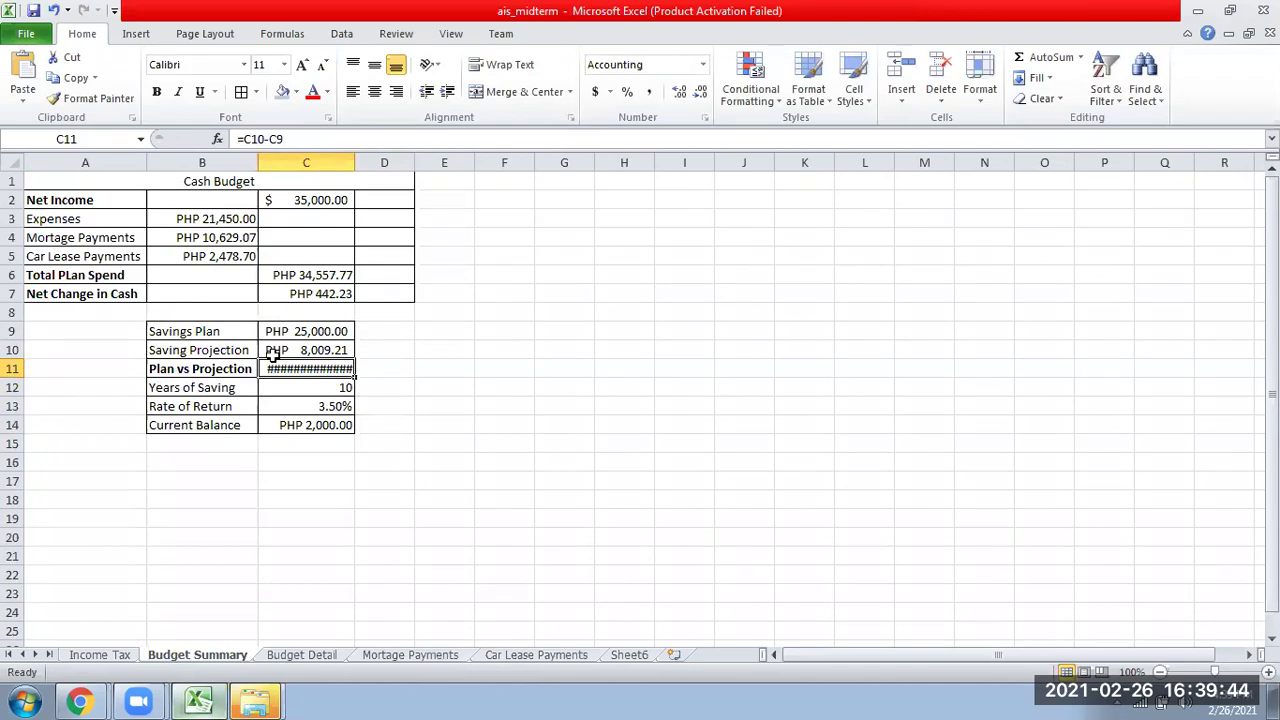
{"action": "double_click", "coordinate": [356, 162]}
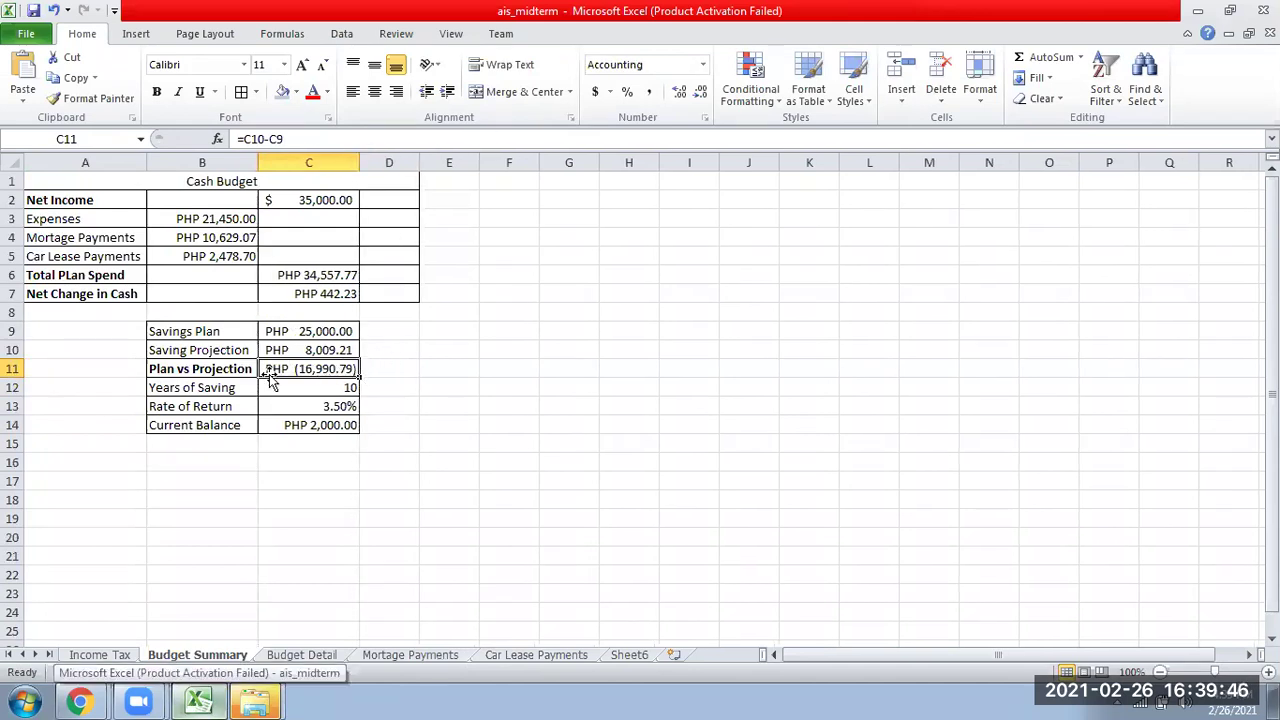
Step: Examine the Plan vs Projection and Saving Projection cells, including the FV formula in C10 and its Rate of Return input
{"action": "left_click", "coordinate": [186, 368]}
{"action": "left_click", "coordinate": [246, 354]}
{"action": "left_click", "coordinate": [304, 365]}
{"action": "left_click", "coordinate": [216, 358]}
{"action": "left_click", "coordinate": [216, 366]}
{"action": "left_click", "coordinate": [305, 385]}
{"action": "left_click", "coordinate": [212, 366]}
{"action": "left_click", "coordinate": [283, 368]}
{"action": "left_click", "coordinate": [288, 350]}
{"action": "left_click", "coordinate": [234, 350]}
{"action": "left_click", "coordinate": [291, 349]}
{"action": "double_click", "coordinate": [315, 349]}
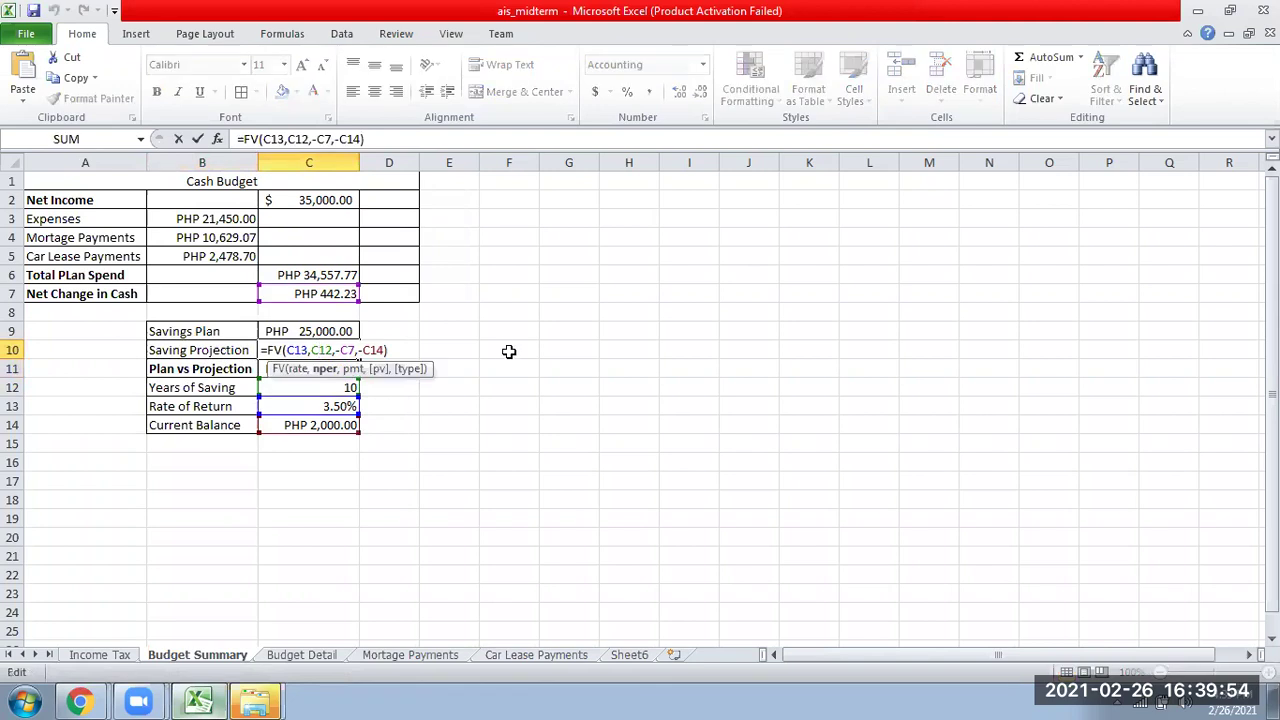
{"action": "key", "text": "Escape"}
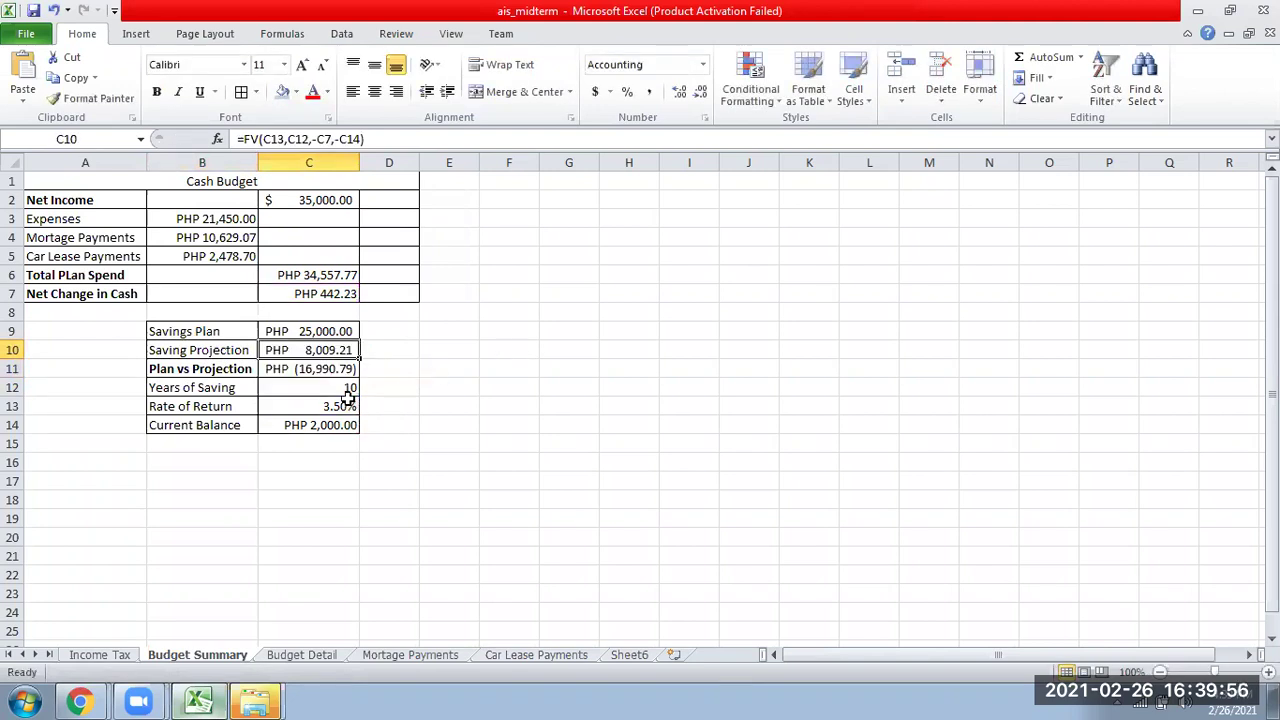
{"action": "left_click", "coordinate": [343, 406]}
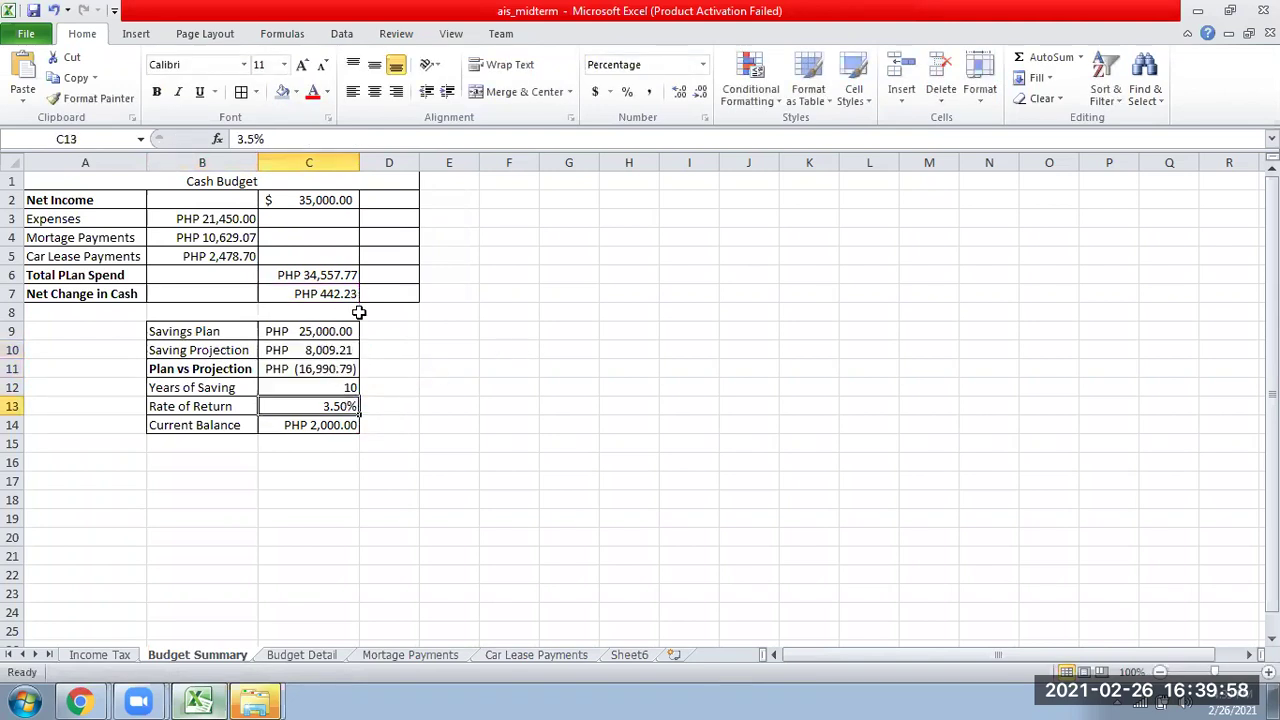
{"action": "left_click_drag", "start_coordinate": [568, 426], "coordinate": [575, 449]}
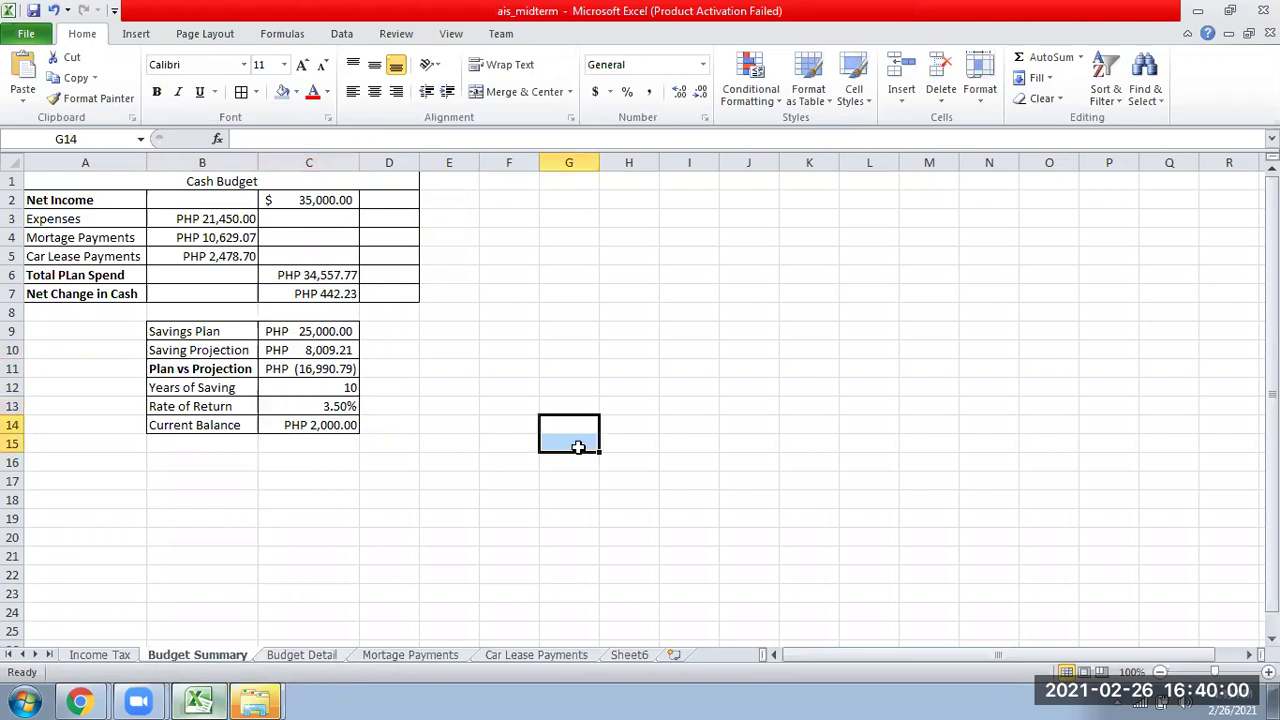